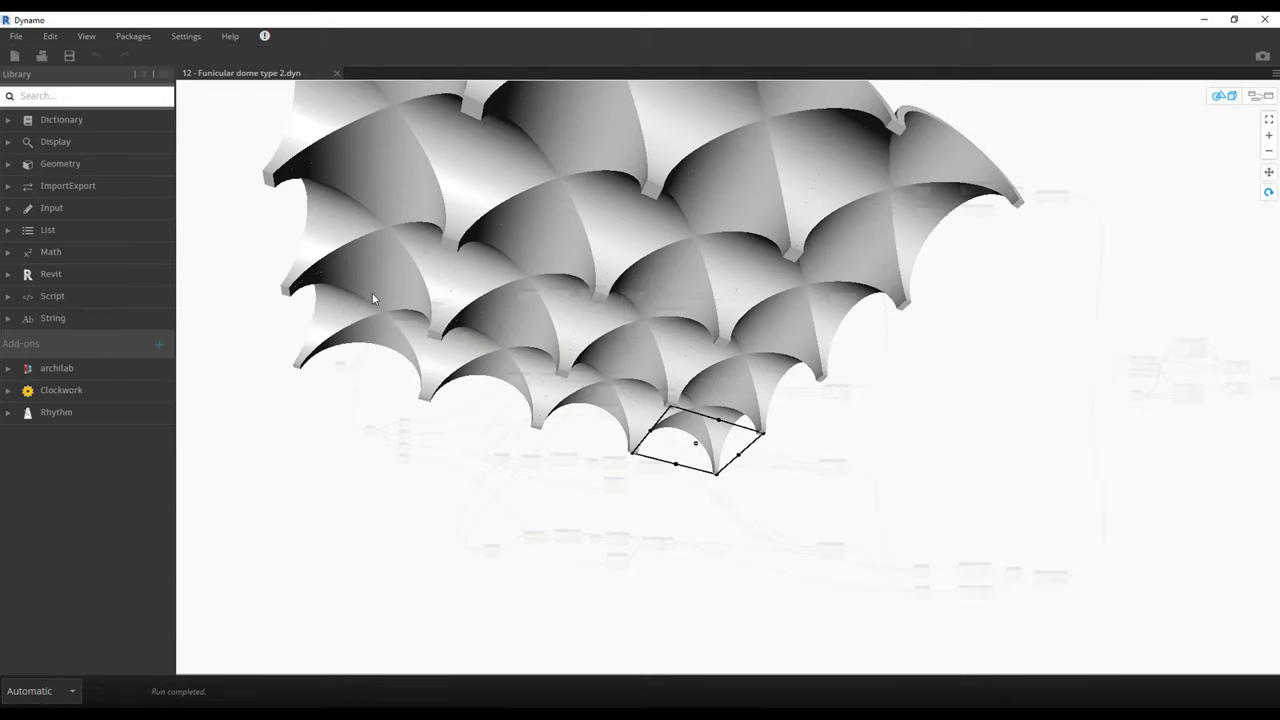
drag(477, 279, 547, 339)
scroll(590, 338, up, 5)
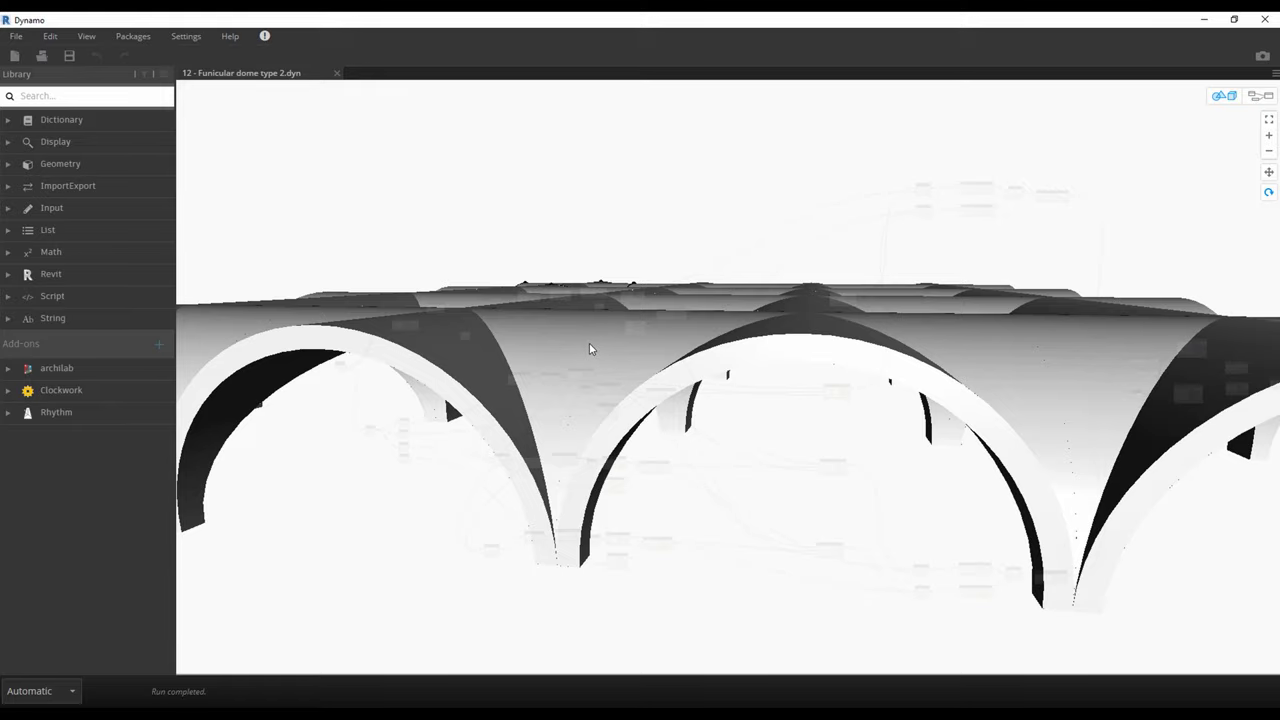
mouse_move(722, 283)
mouse_down()
mouse_move(683, 240)
mouse_move(680, 346)
mouse_move(697, 263)
mouse_up()
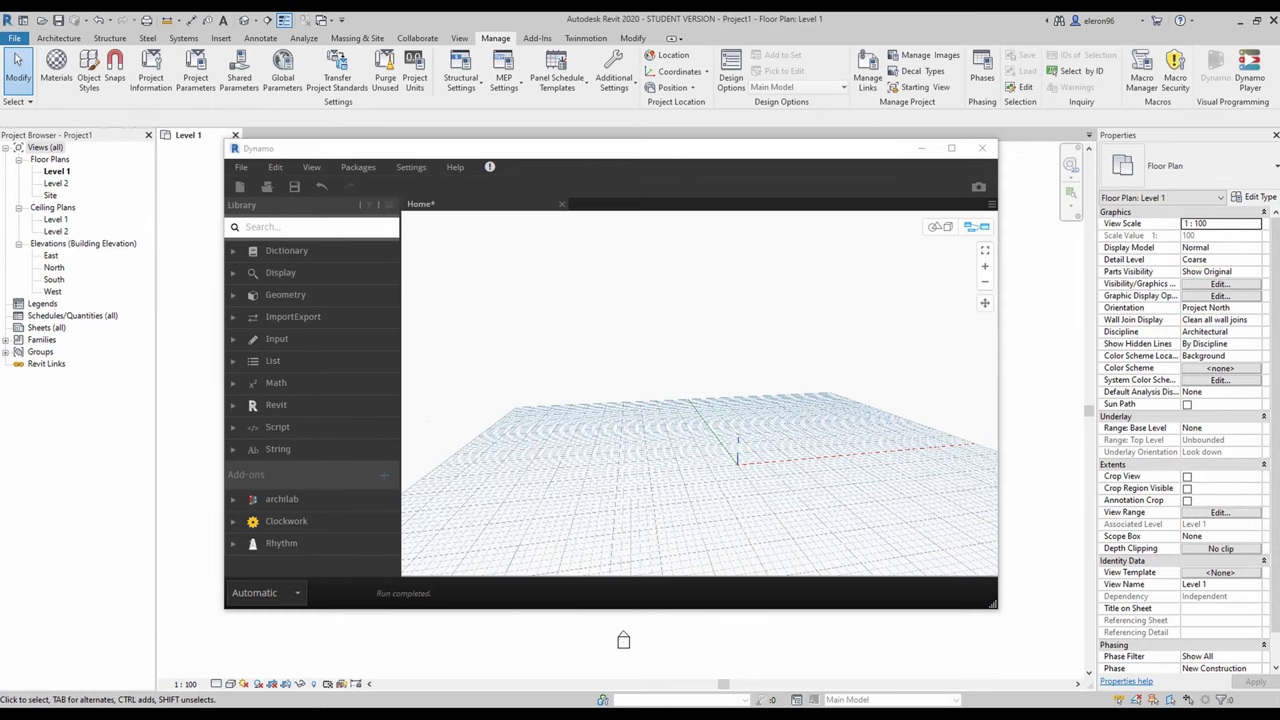
Search the node library for "rec", add the Rectangle.ByWidthLength node with only width and length inputs, and move it aside
click(284, 229)
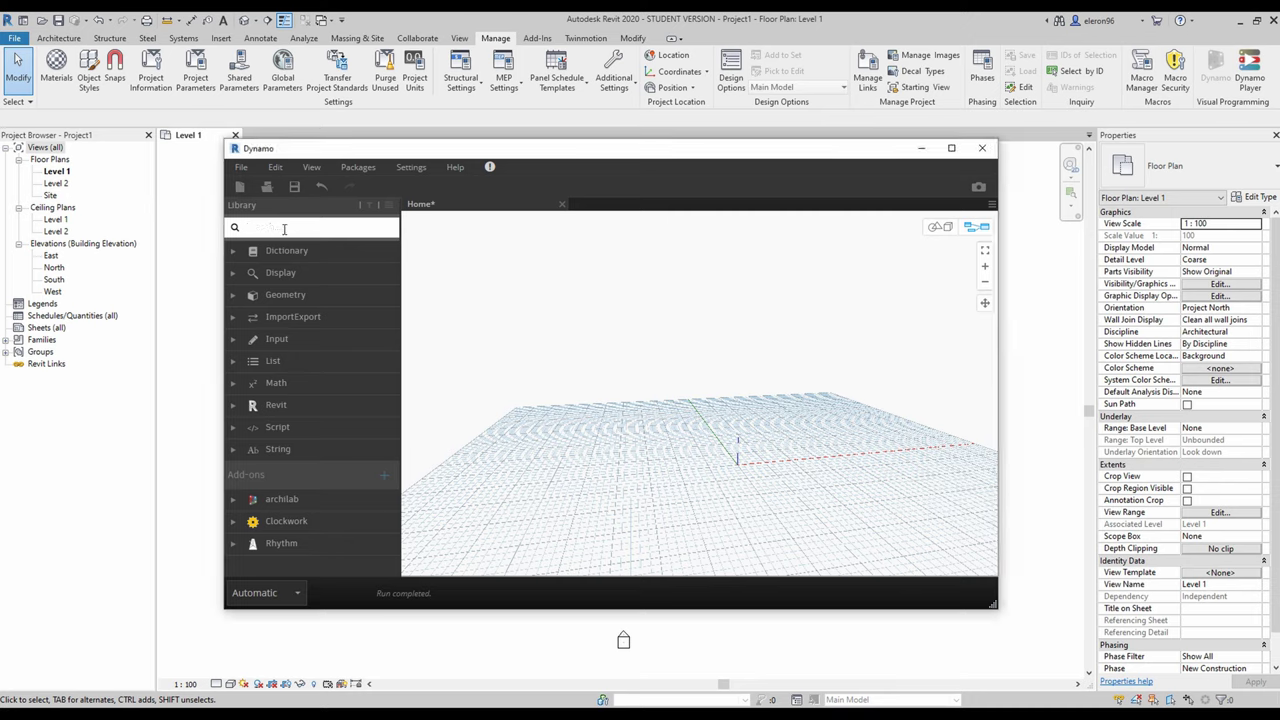
text(rec)
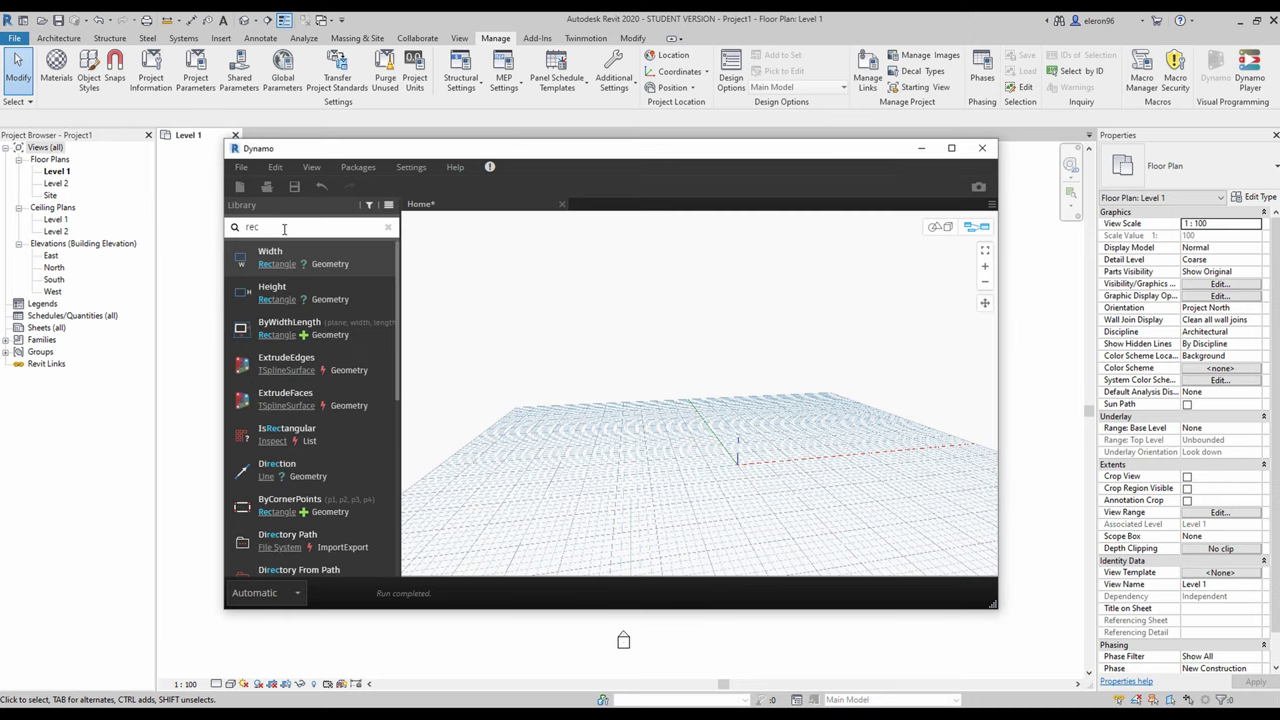
click(282, 301)
scroll(309, 357, up, 5)
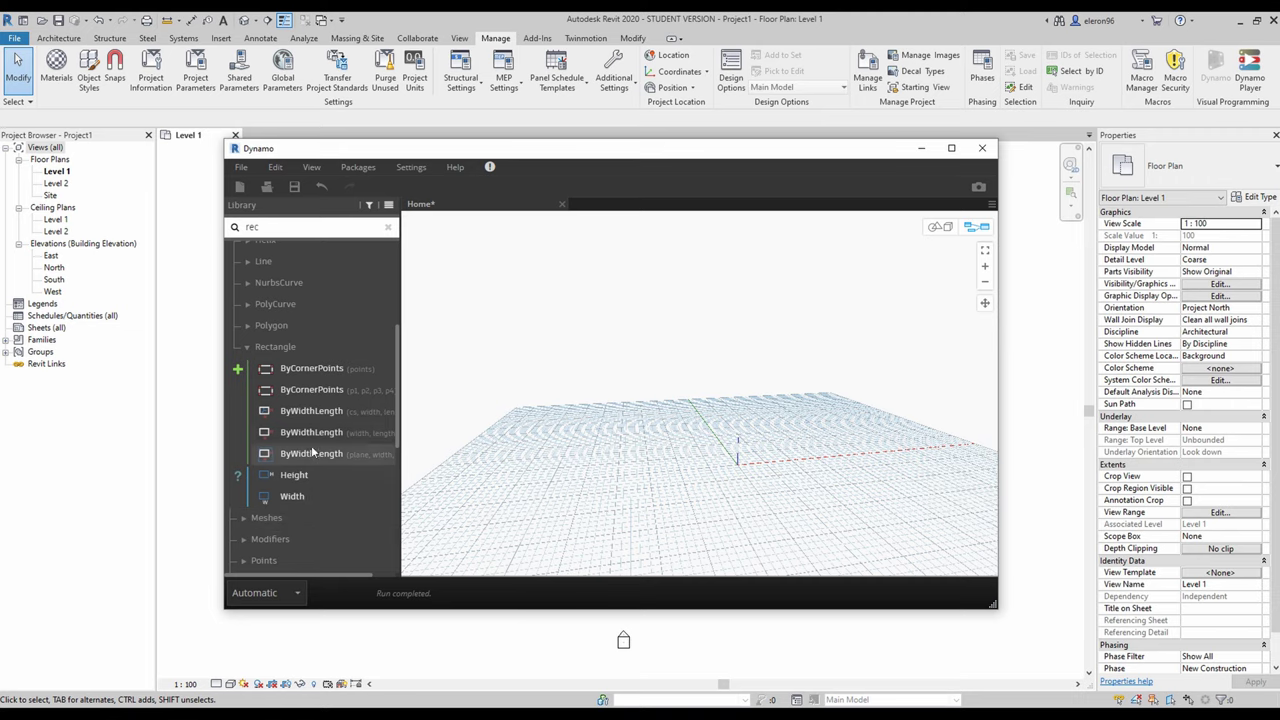
mouse_move(283, 434)
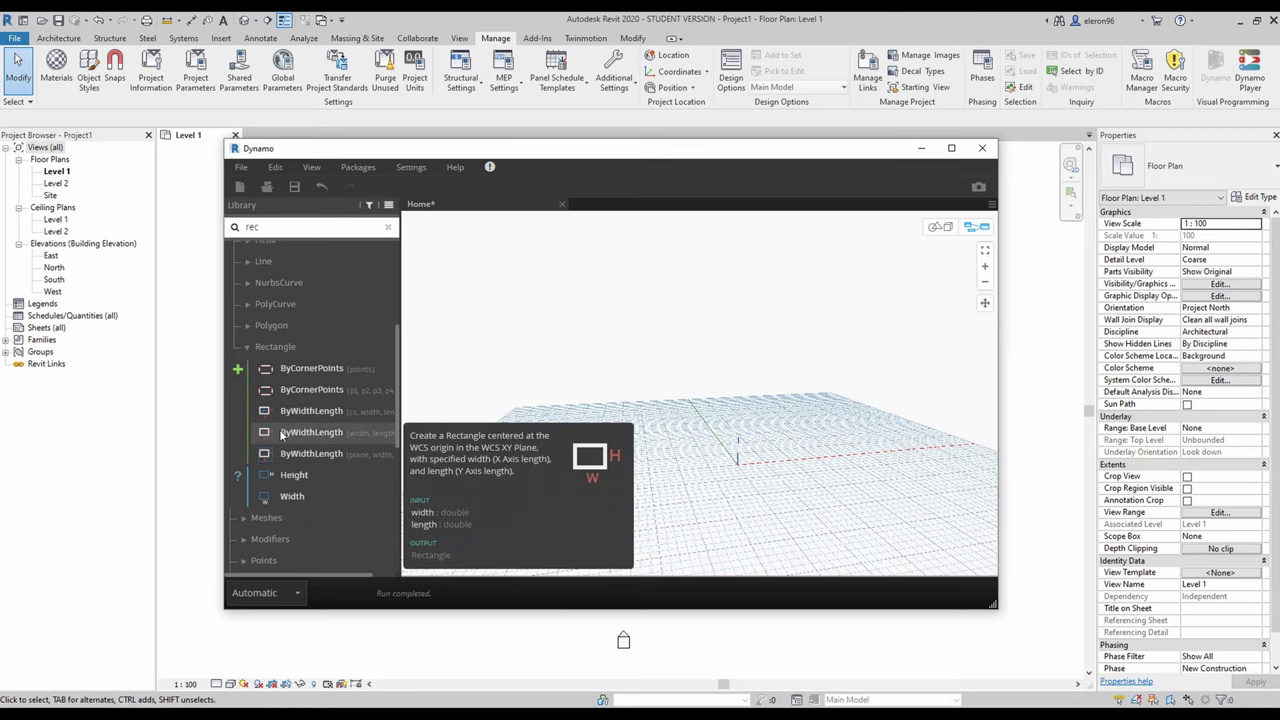
click(283, 434)
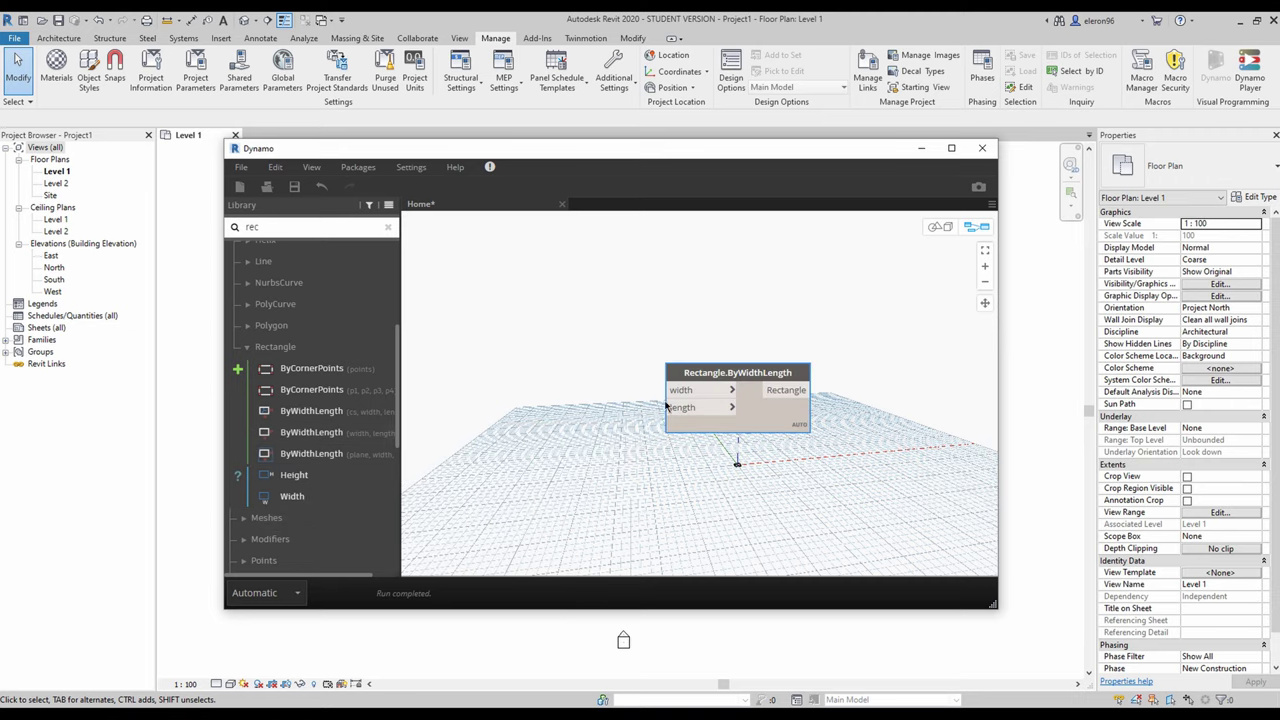
drag(696, 388, 518, 386)
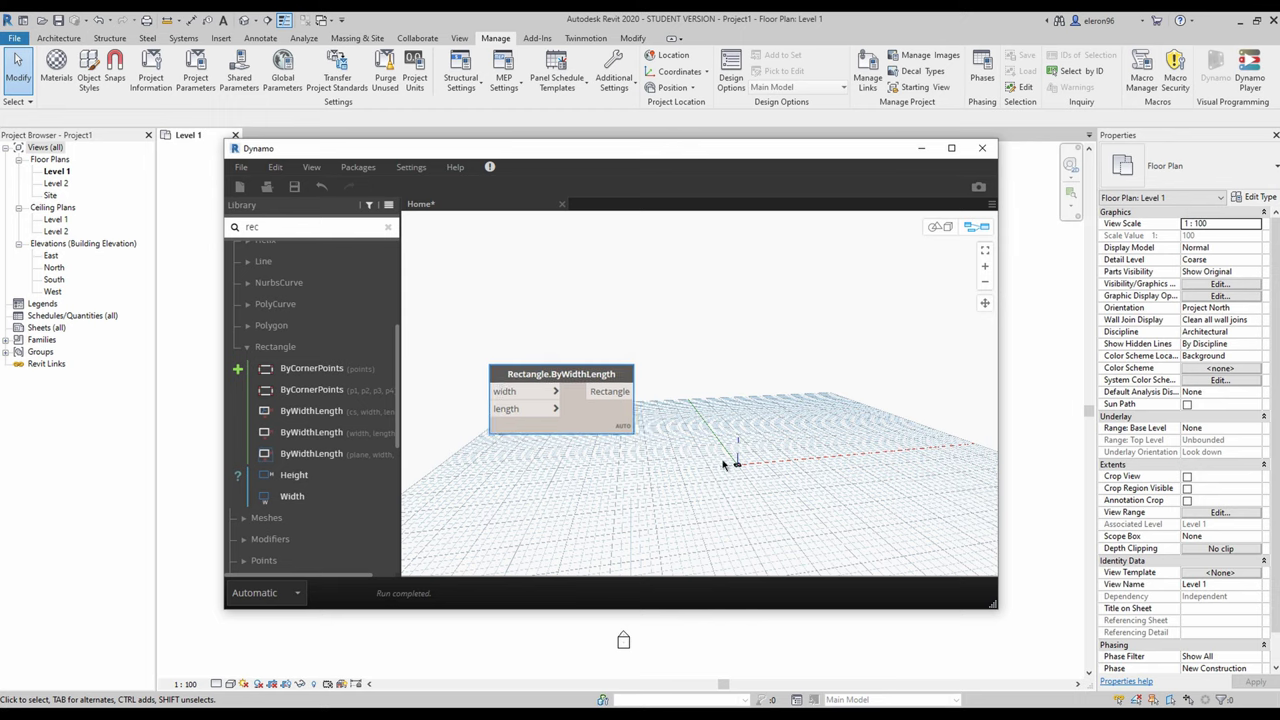
Inspect the default rectangle at the origin in the 3D geometry preview and return to the node graph with panning off
click(941, 229)
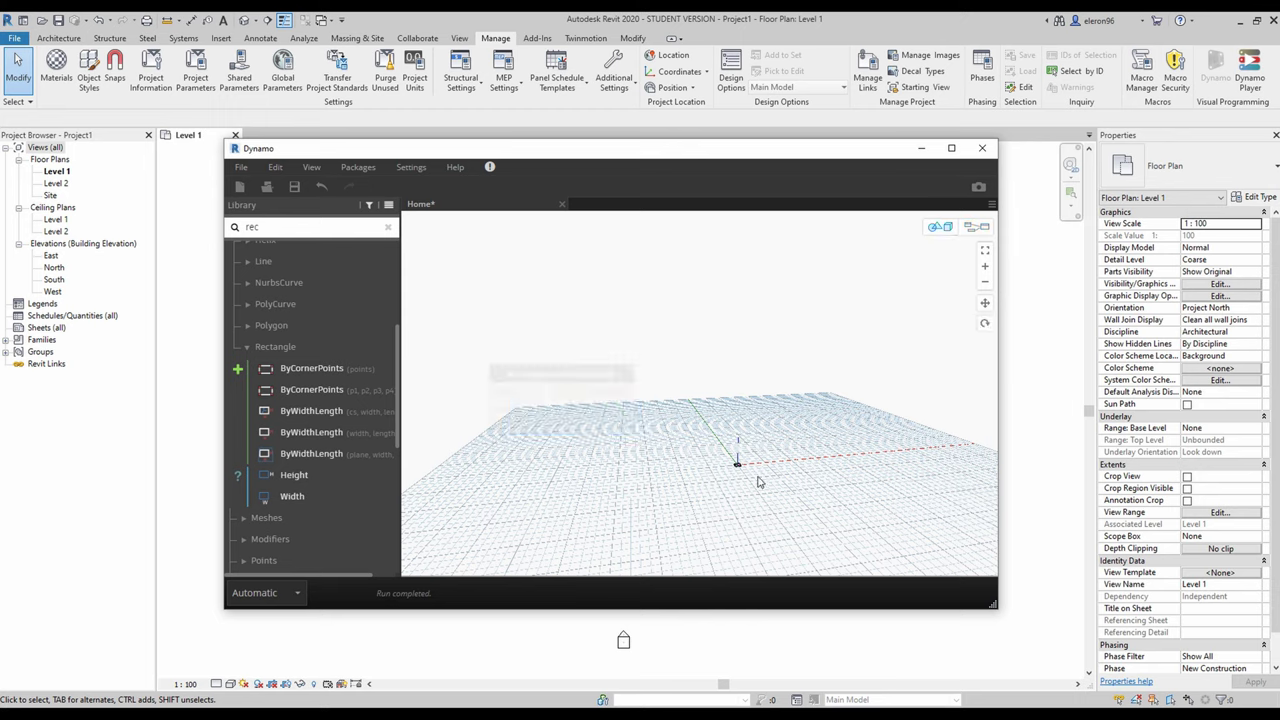
right_drag(761, 483, 754, 494)
right_drag(786, 407, 768, 528)
click(985, 302)
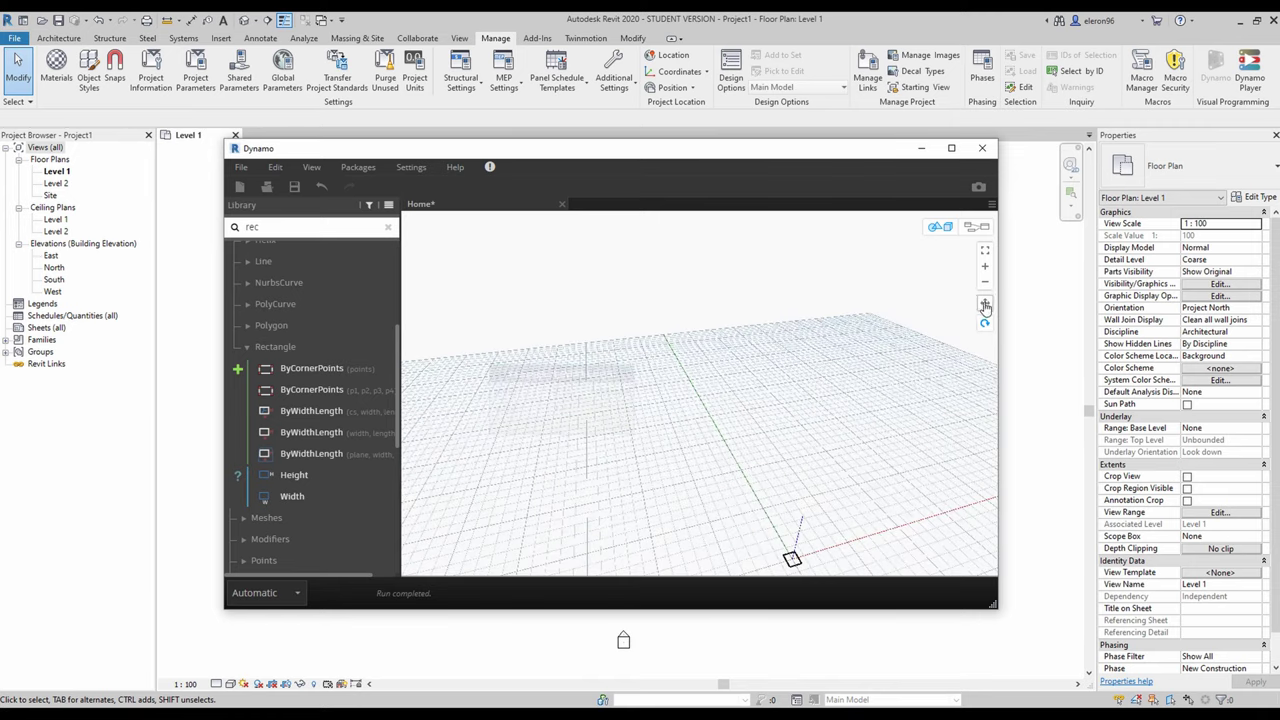
drag(833, 492, 783, 365)
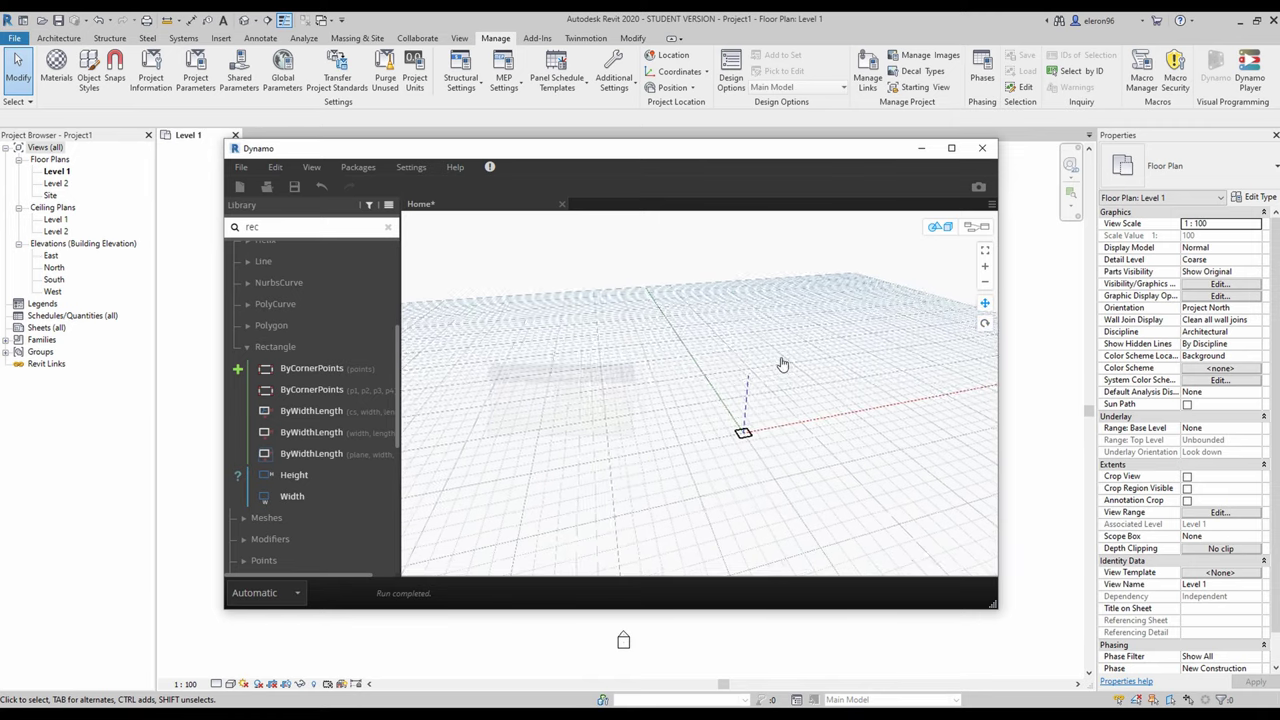
click(975, 227)
right_click(730, 420)
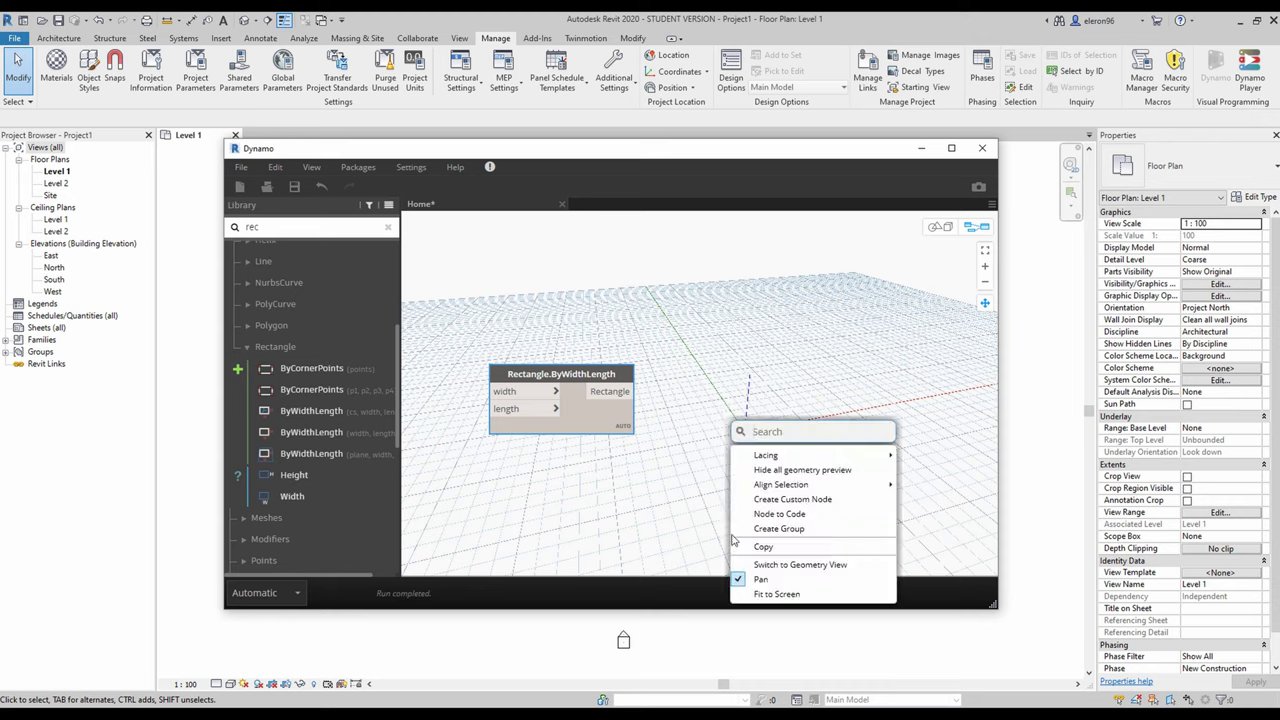
click(759, 583)
Create a code block with two lines of 4000 and connect them to the rectangle node's width and length inputs
scroll(598, 403, down, 4)
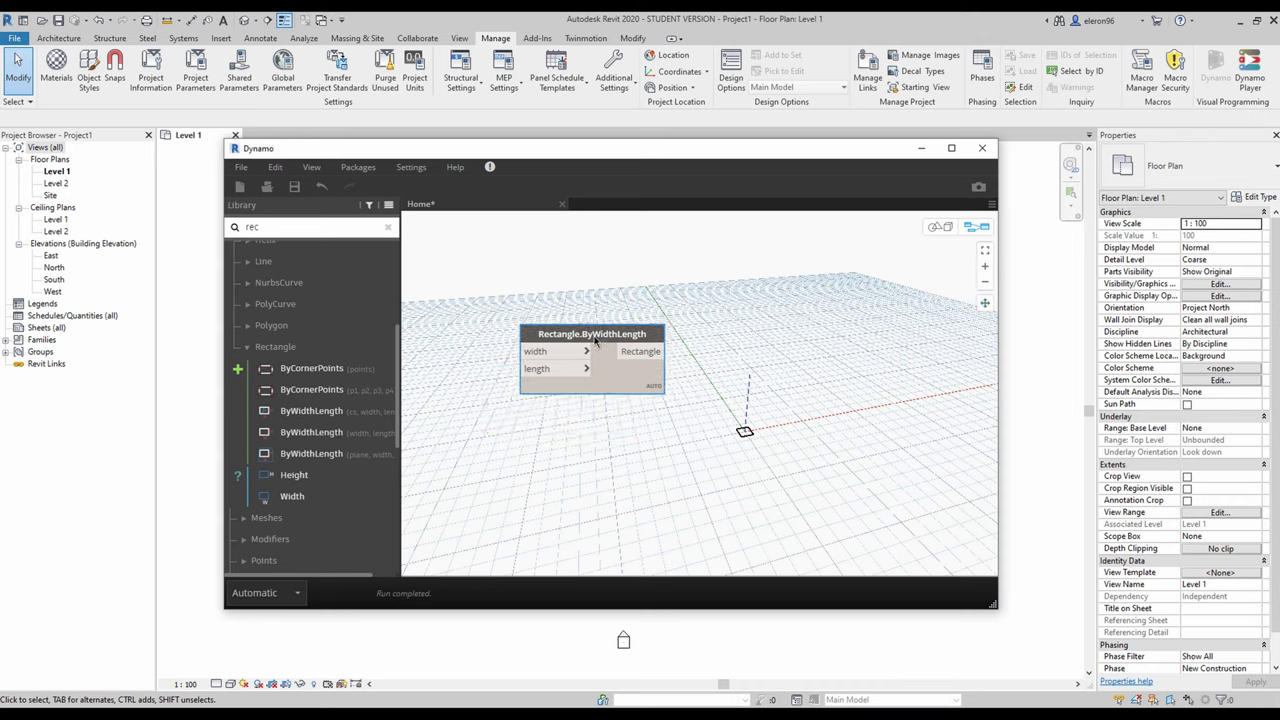
scroll(598, 403, up, 4)
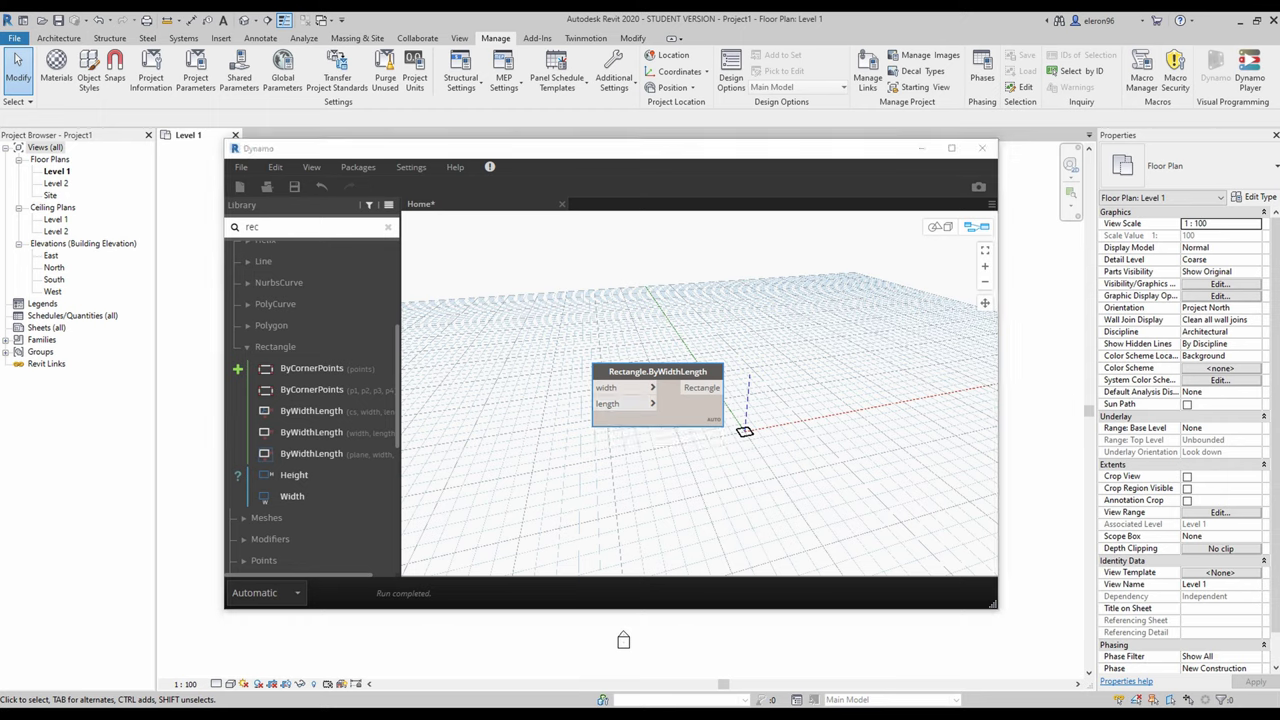
scroll(608, 403, down, 5)
middle_drag(524, 387, 585, 398)
scroll(705, 409, up, 4)
double_click(585, 398)
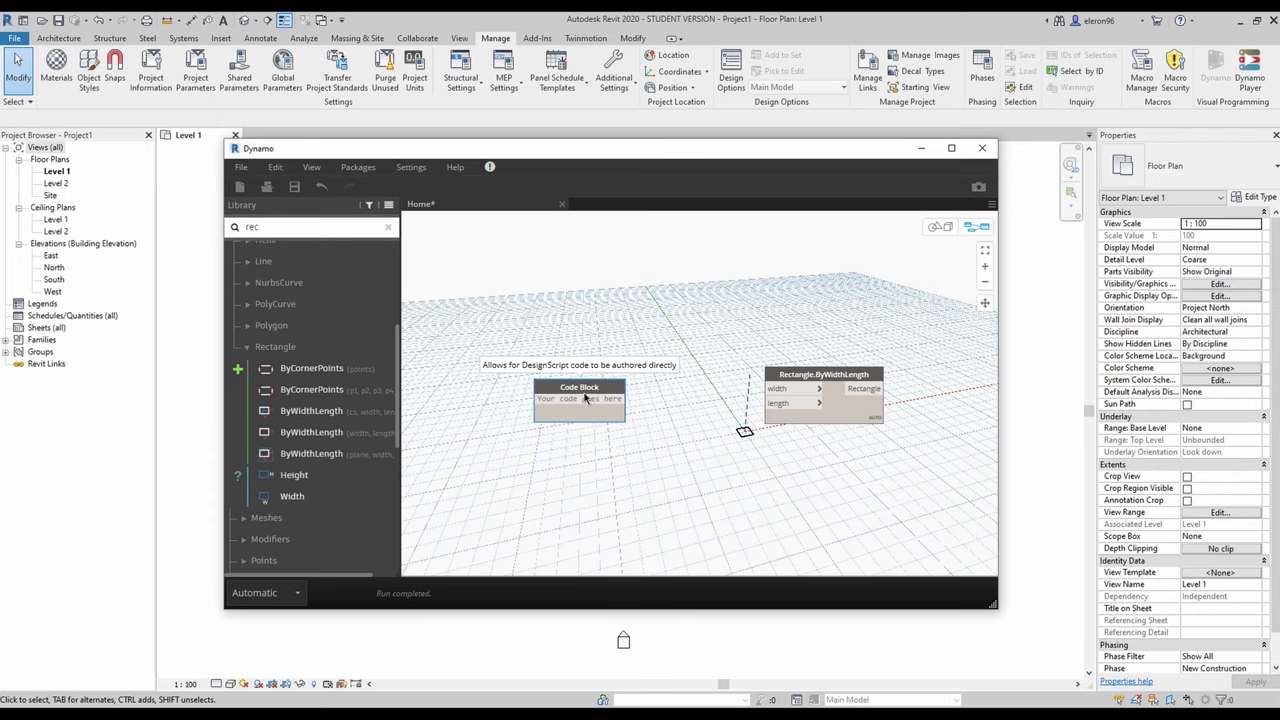
text(4000;)
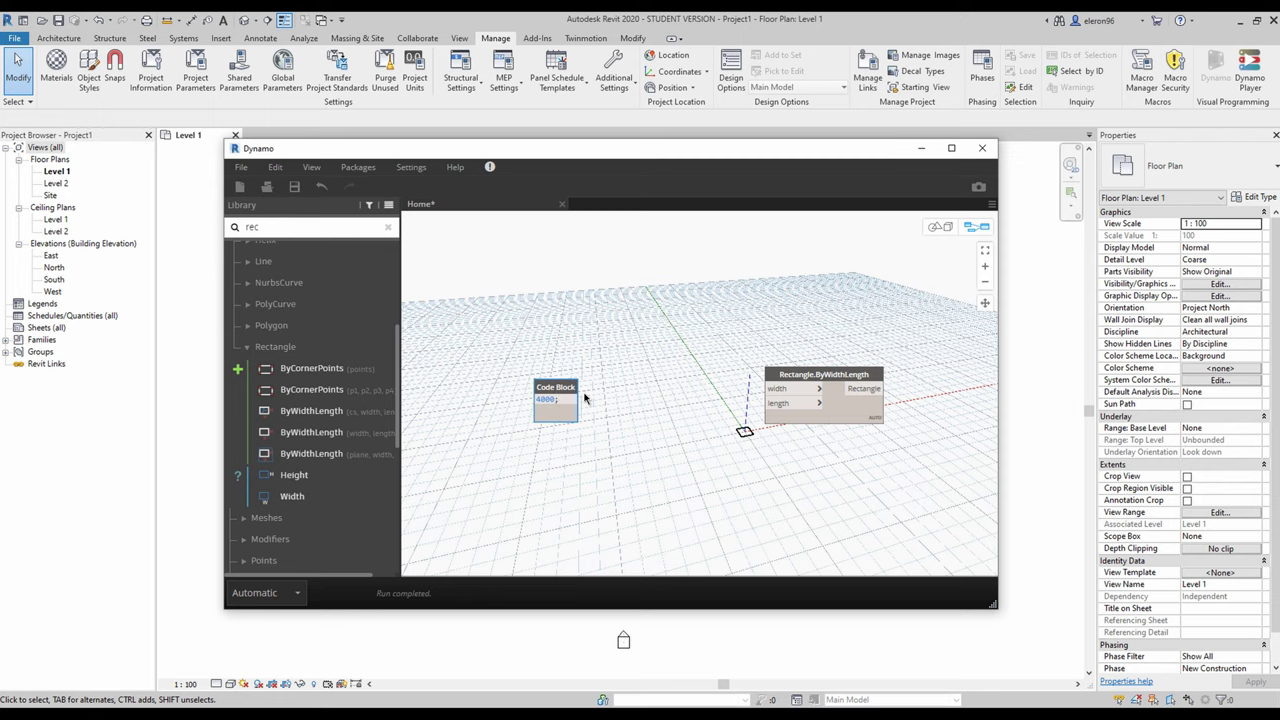
key(Return)
click(644, 350)
drag(574, 399, 776, 403)
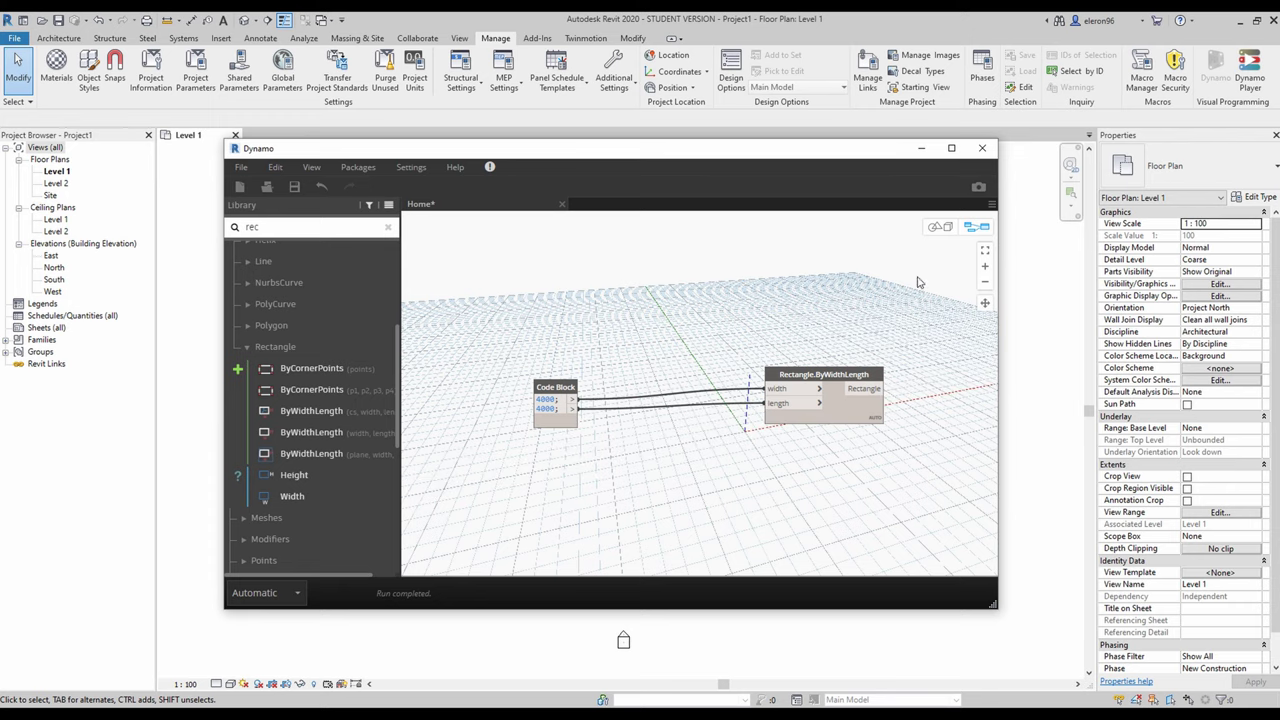
Check the full outline of the resized rectangle in the 3D geometry preview and return to the node graph
click(946, 230)
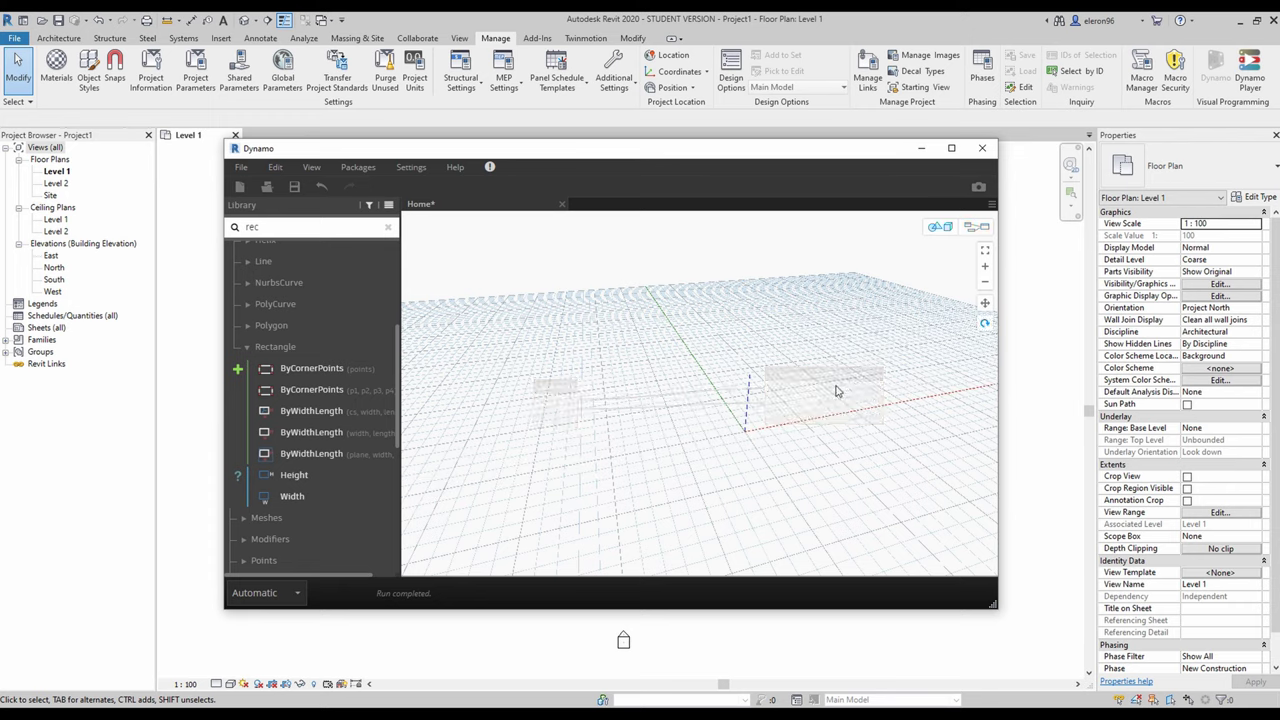
scroll(814, 380, down, 5)
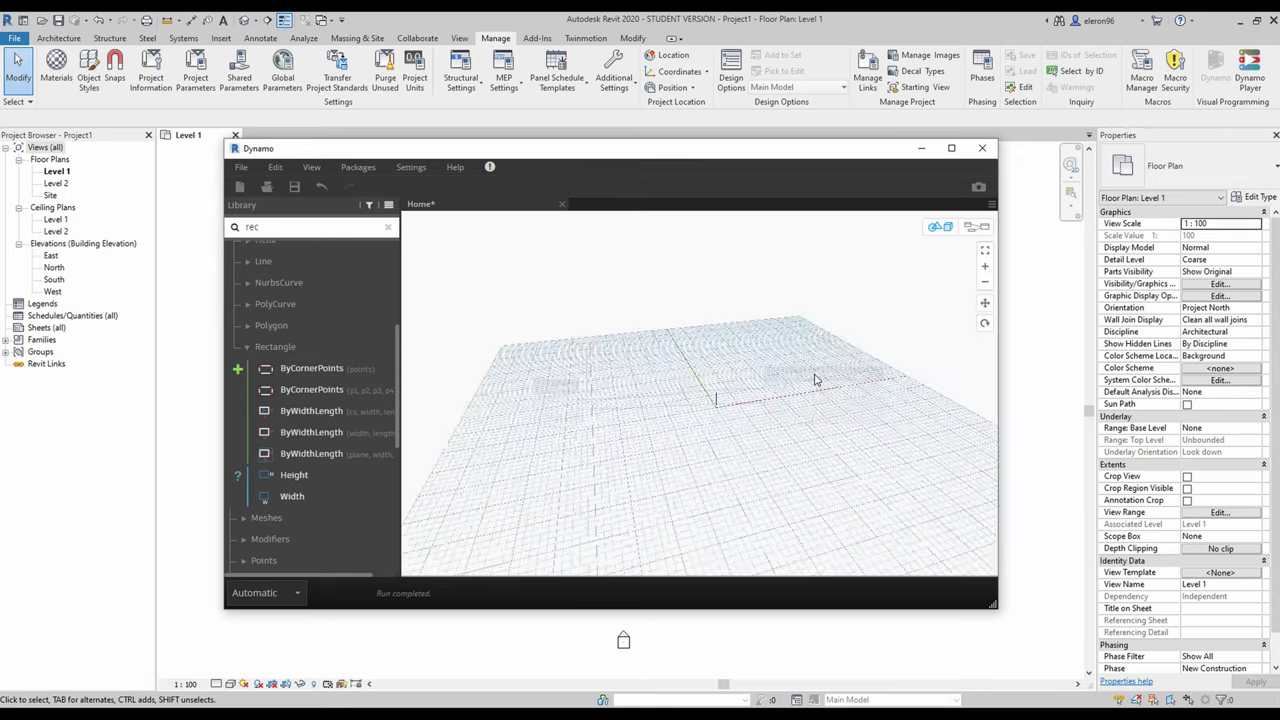
scroll(814, 380, down, 6)
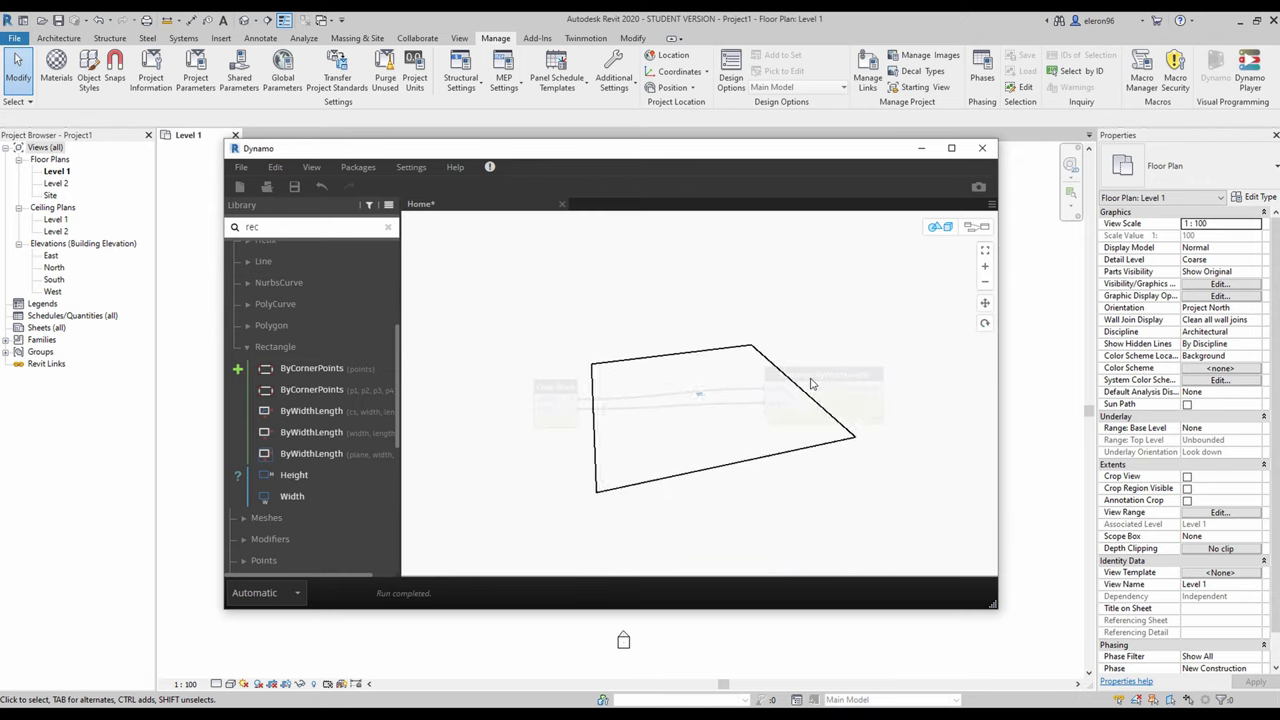
scroll(727, 369, down, 2)
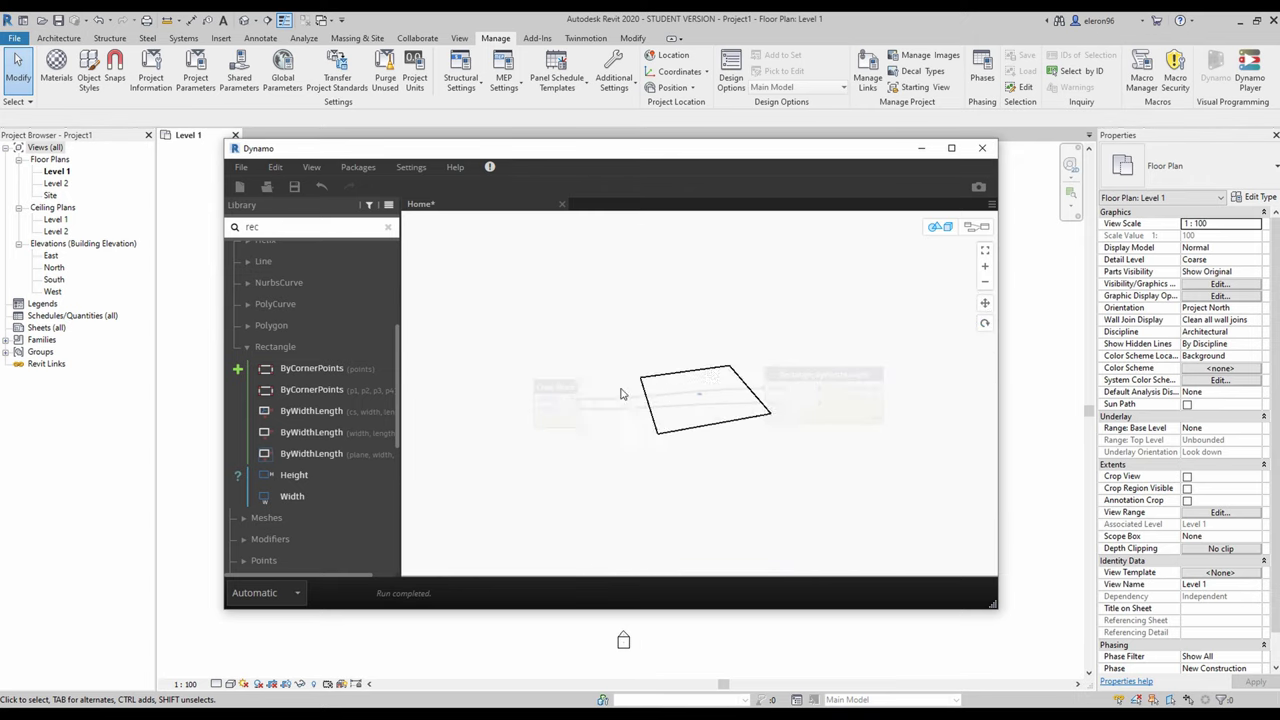
click(975, 233)
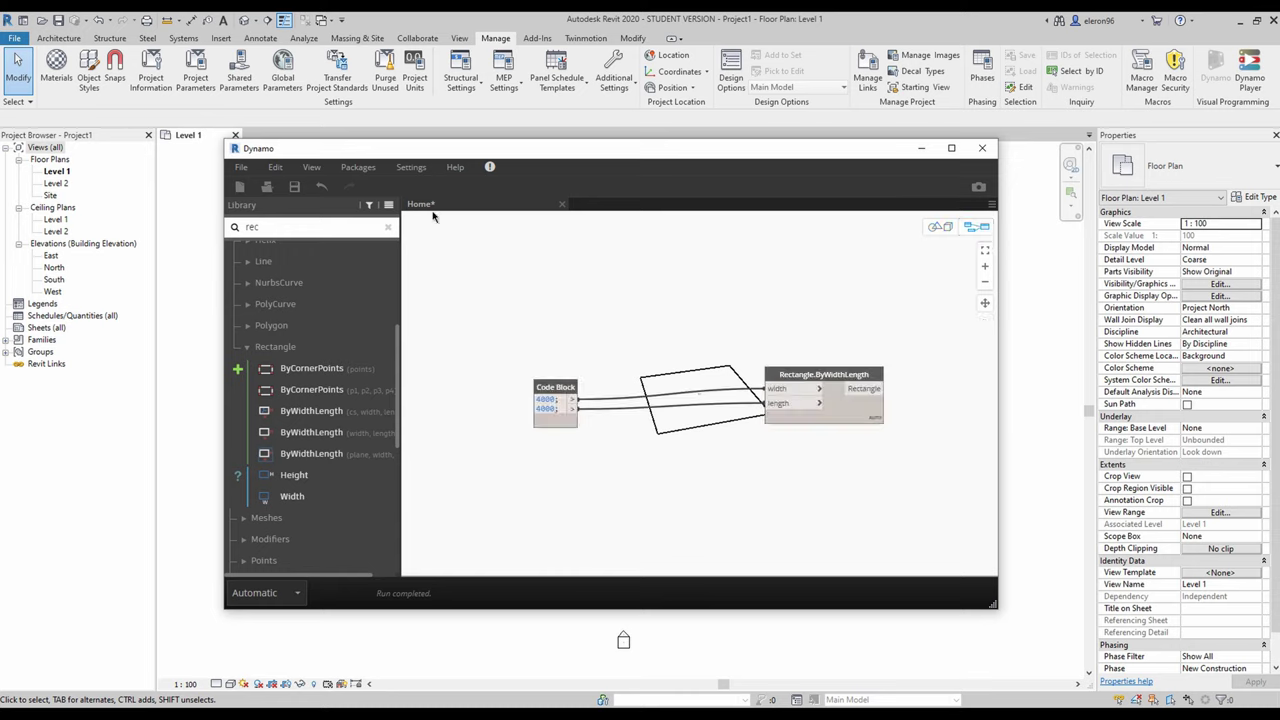
Raise the render precision to a higher level, about midway or more between Low and High
click(412, 168)
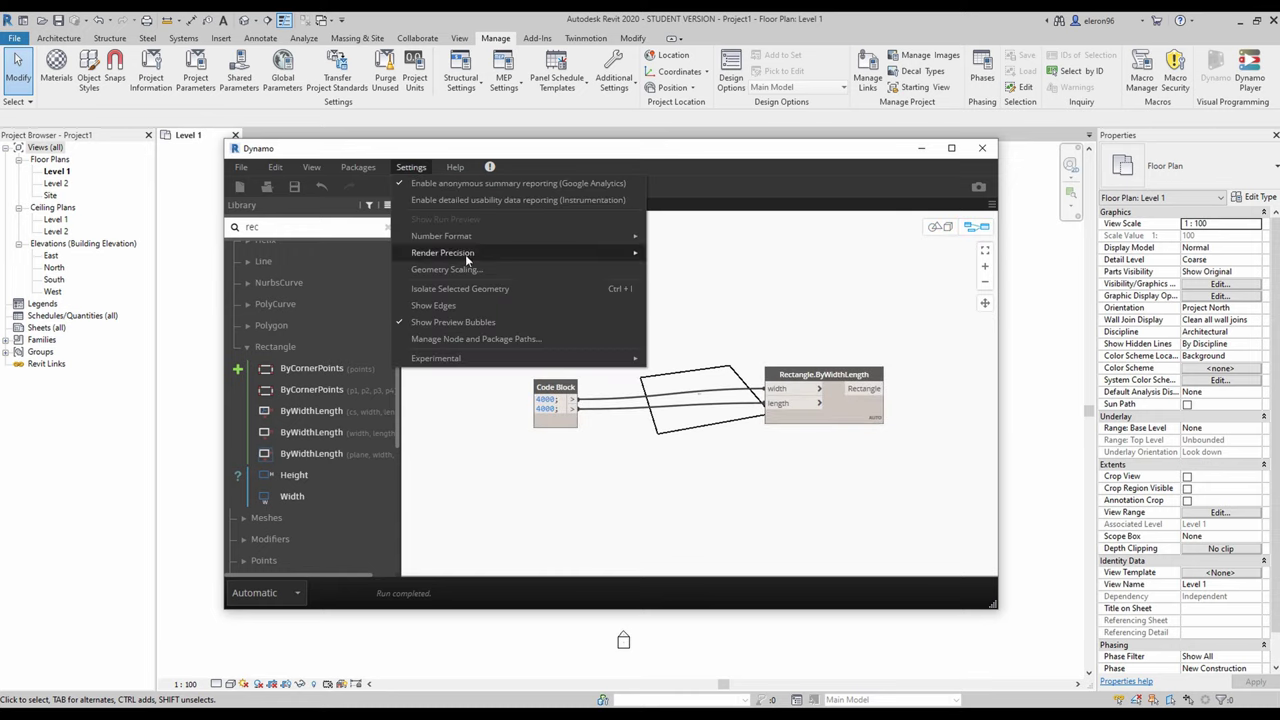
mouse_move(465, 254)
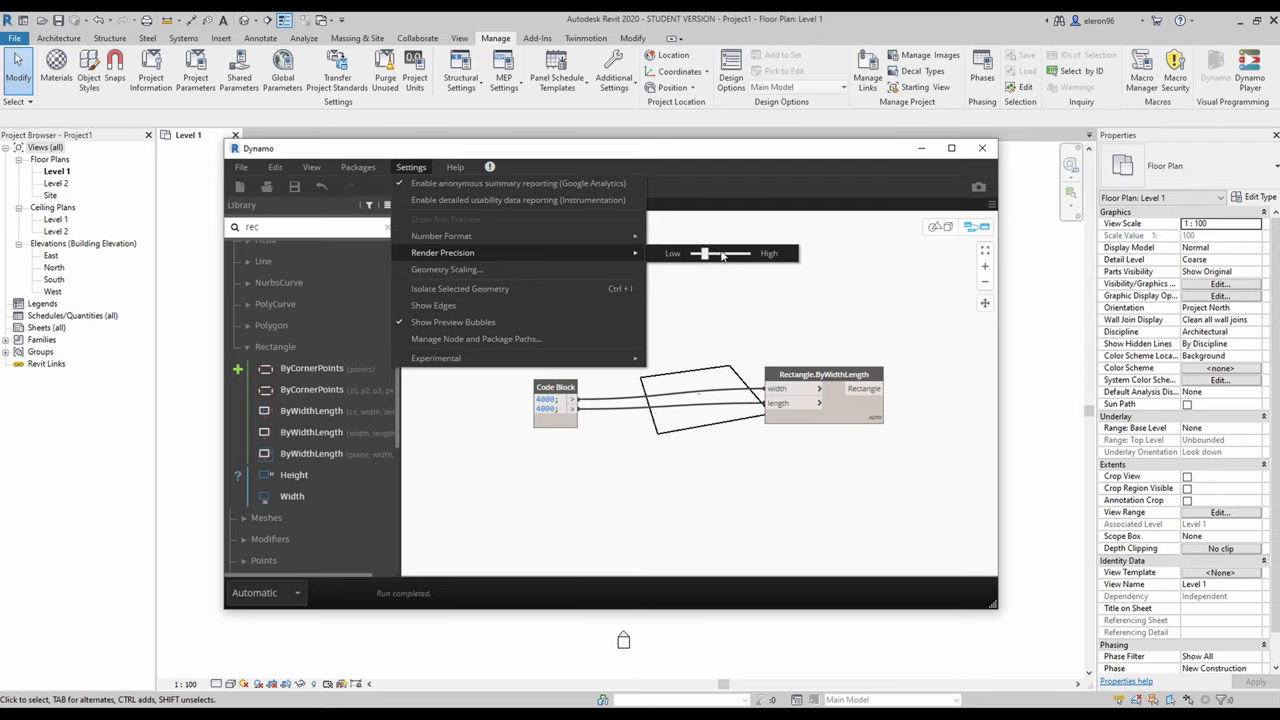
drag(706, 254, 732, 255)
click(526, 269)
Set the geometry scaling working range to Extra large and apply the change
click(411, 167)
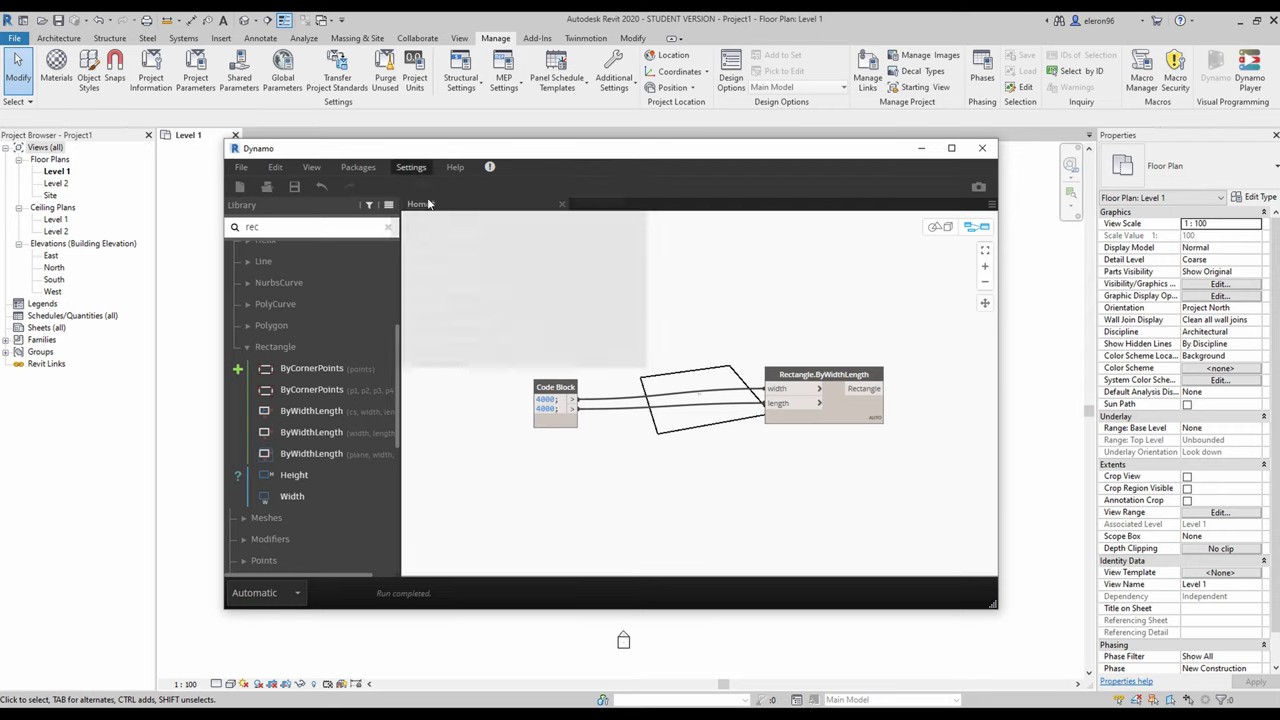
click(448, 270)
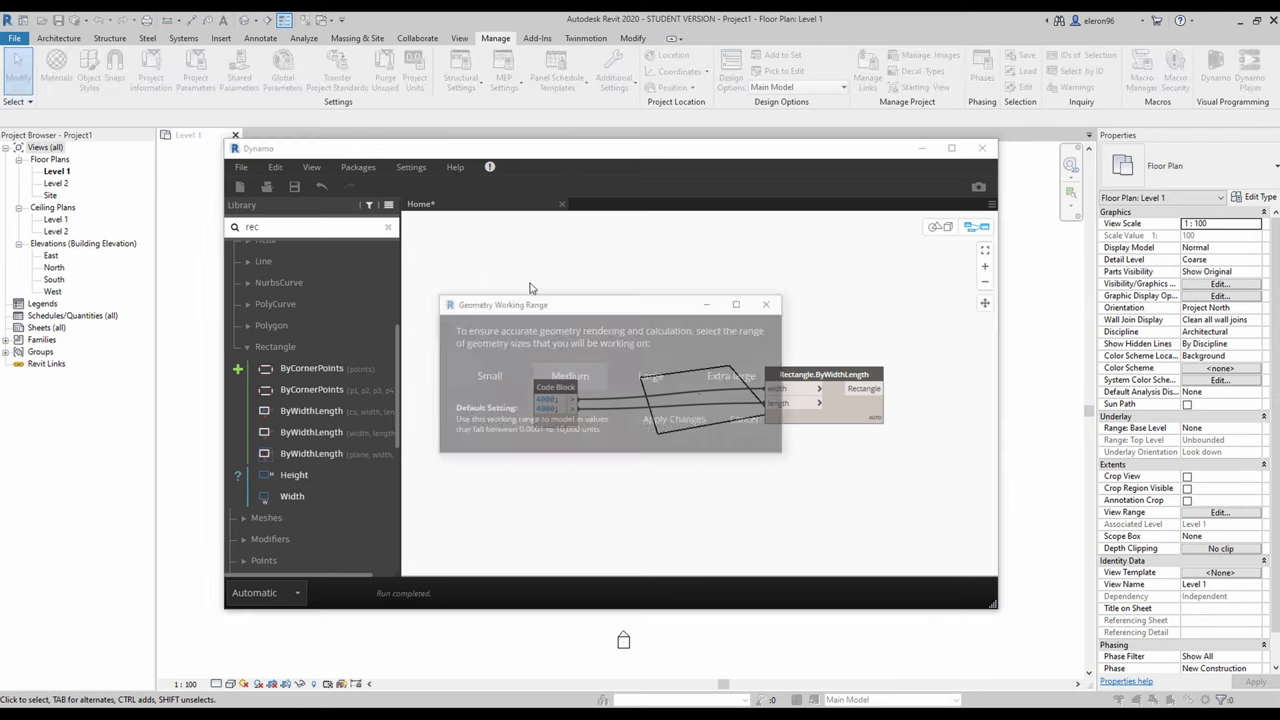
click(734, 375)
click(660, 422)
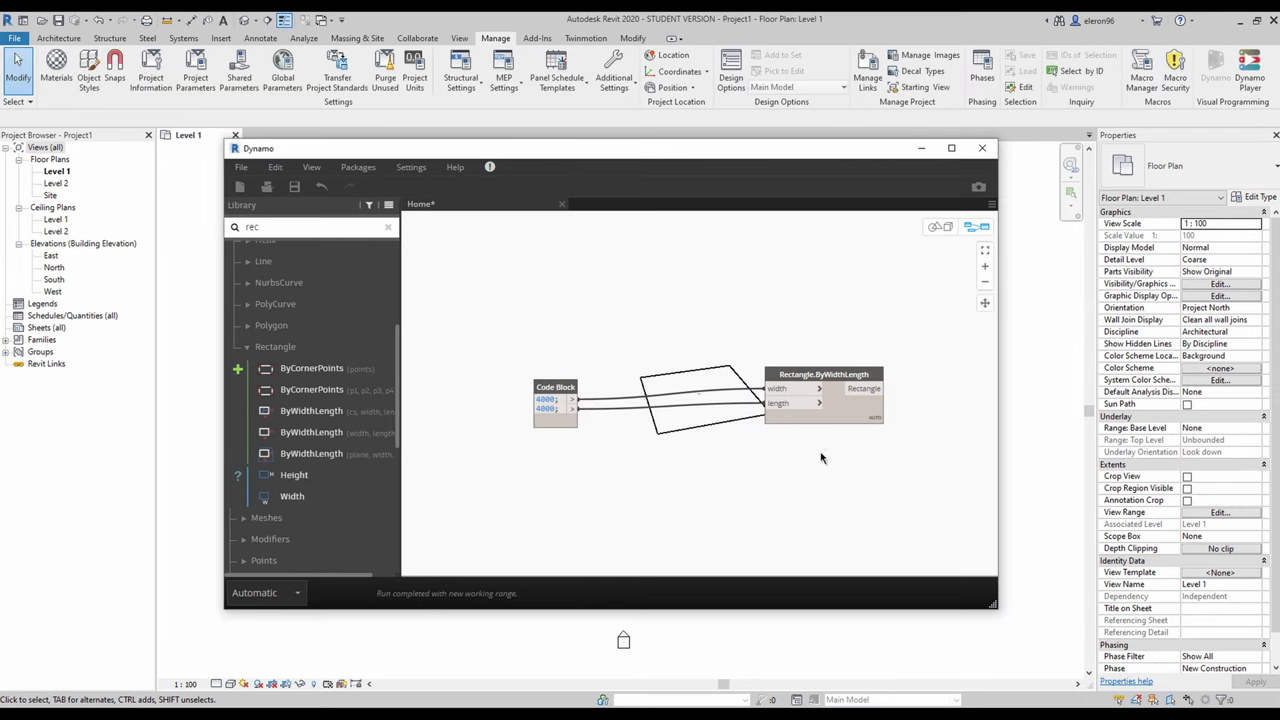
Reposition the code block and the rectangle node side by side, clear of the previewed rectangle outline
drag(803, 373, 725, 374)
scroll(670, 467, down, 5)
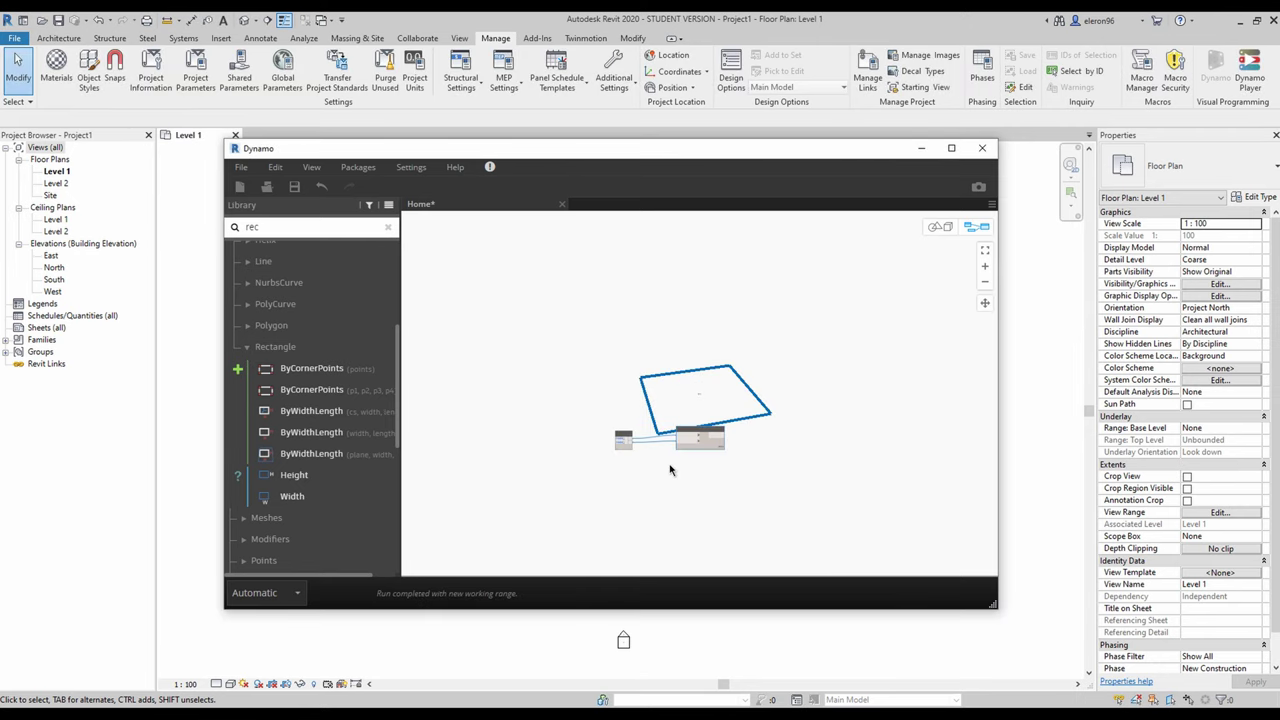
scroll(670, 467, down, 3)
scroll(837, 493, up, 4)
scroll(607, 459, down, 3)
scroll(520, 470, up, 4)
scroll(577, 453, up, 2)
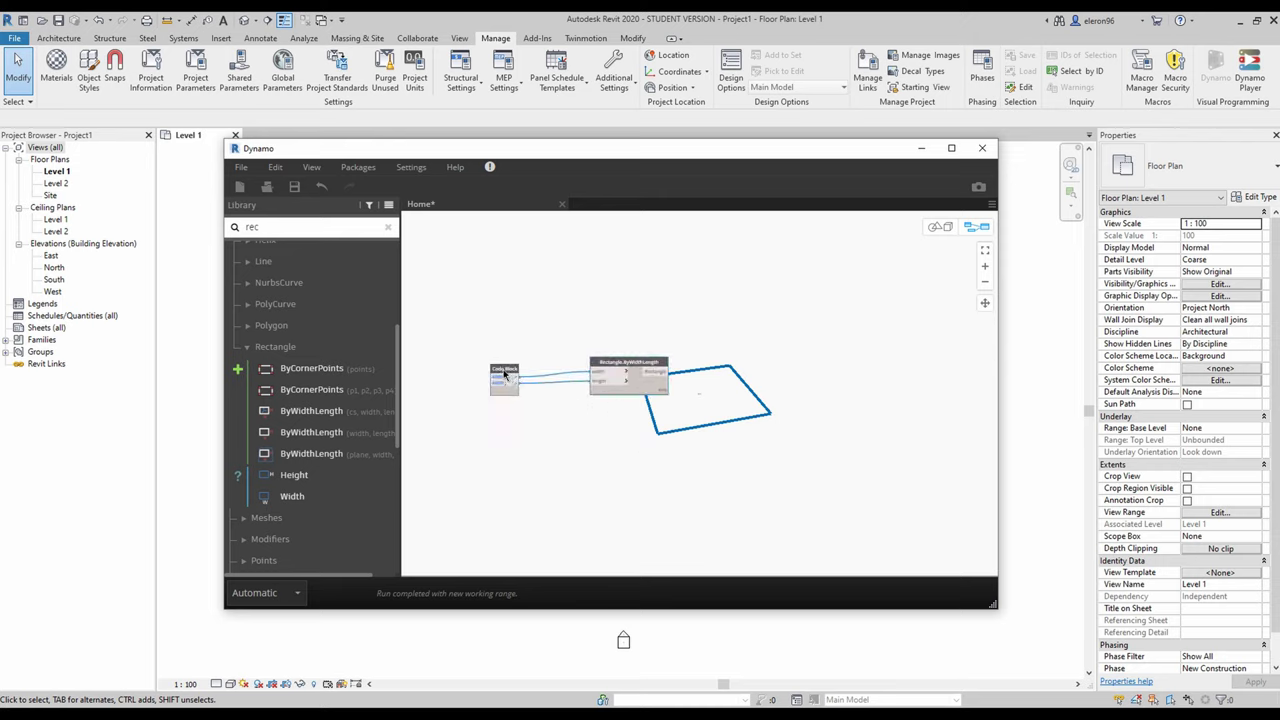
drag(505, 374, 459, 378)
drag(607, 369, 554, 376)
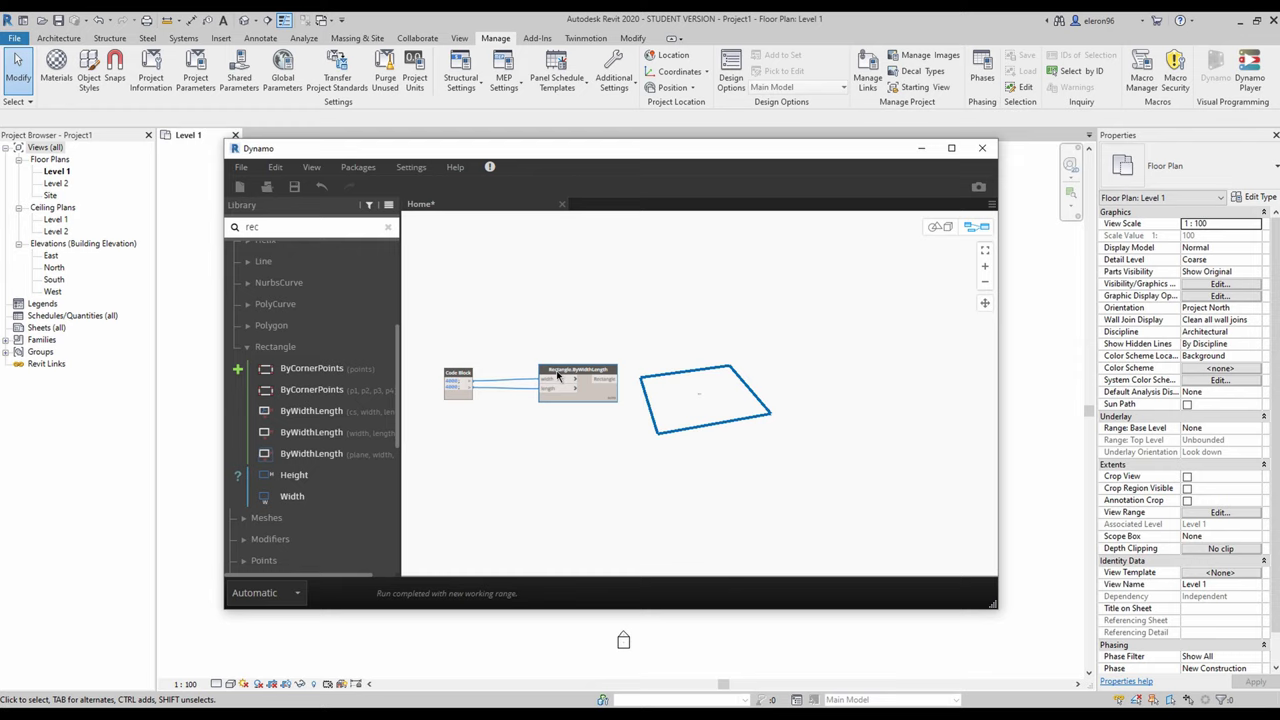
click(717, 404)
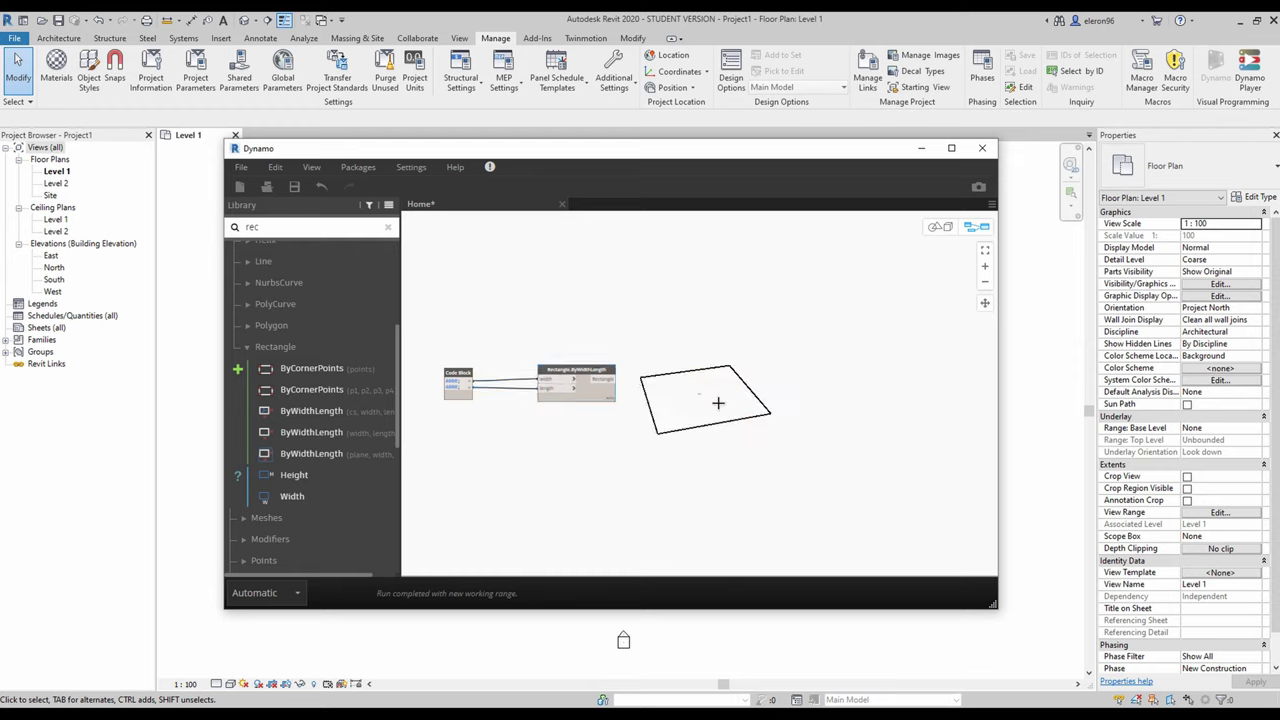
Add a code block beyond the rectangle node containing the lines r.Center(); and r.Points;
middle_drag(833, 363, 753, 367)
scroll(583, 353, up, 3)
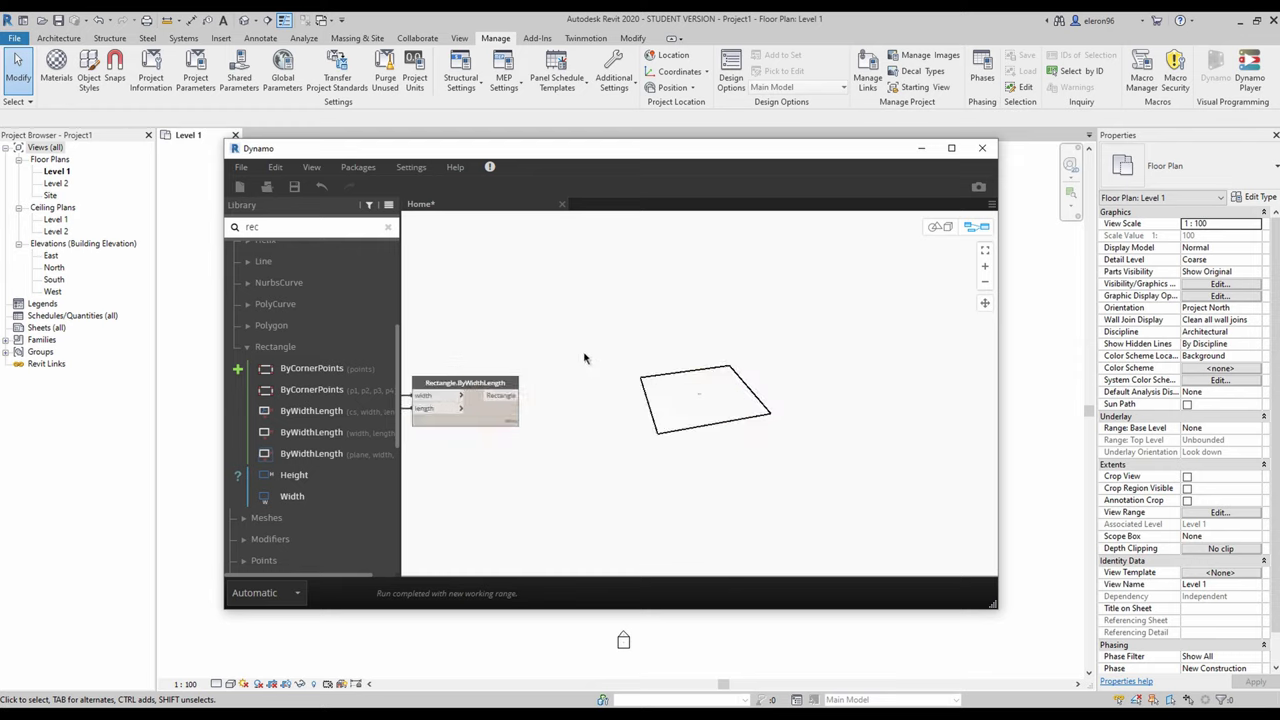
double_click(650, 375)
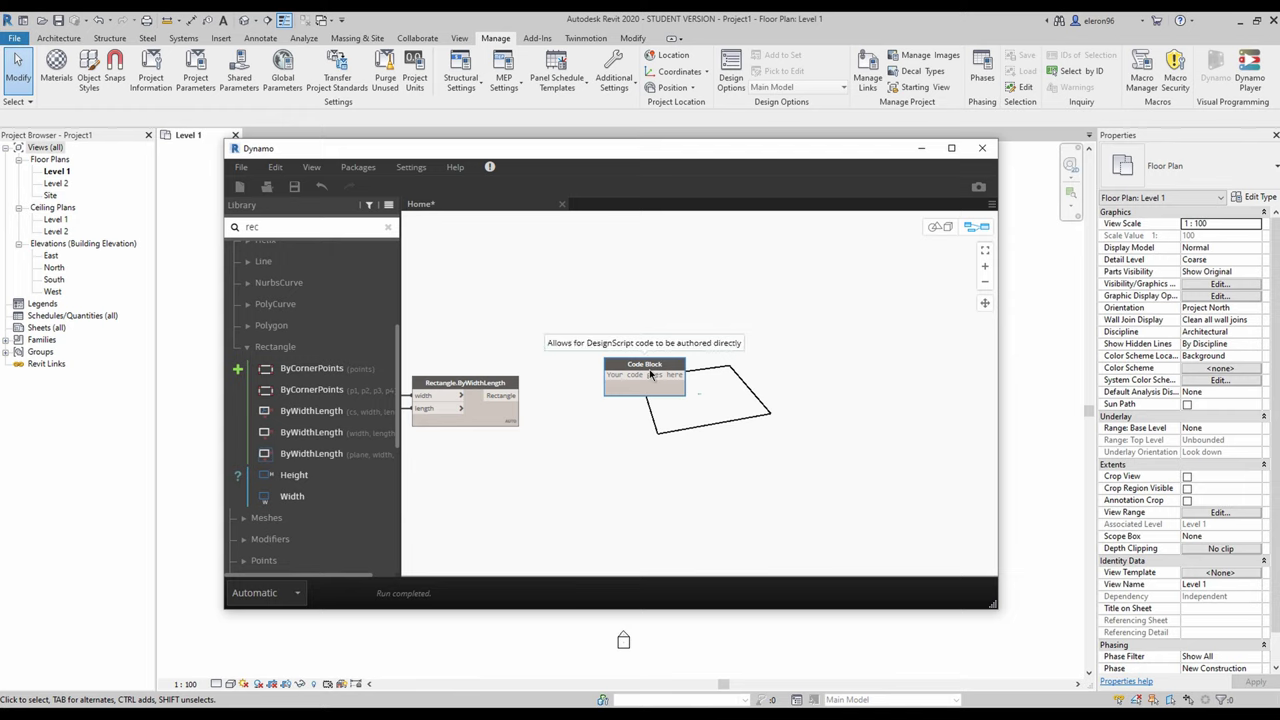
text(r.Cen)
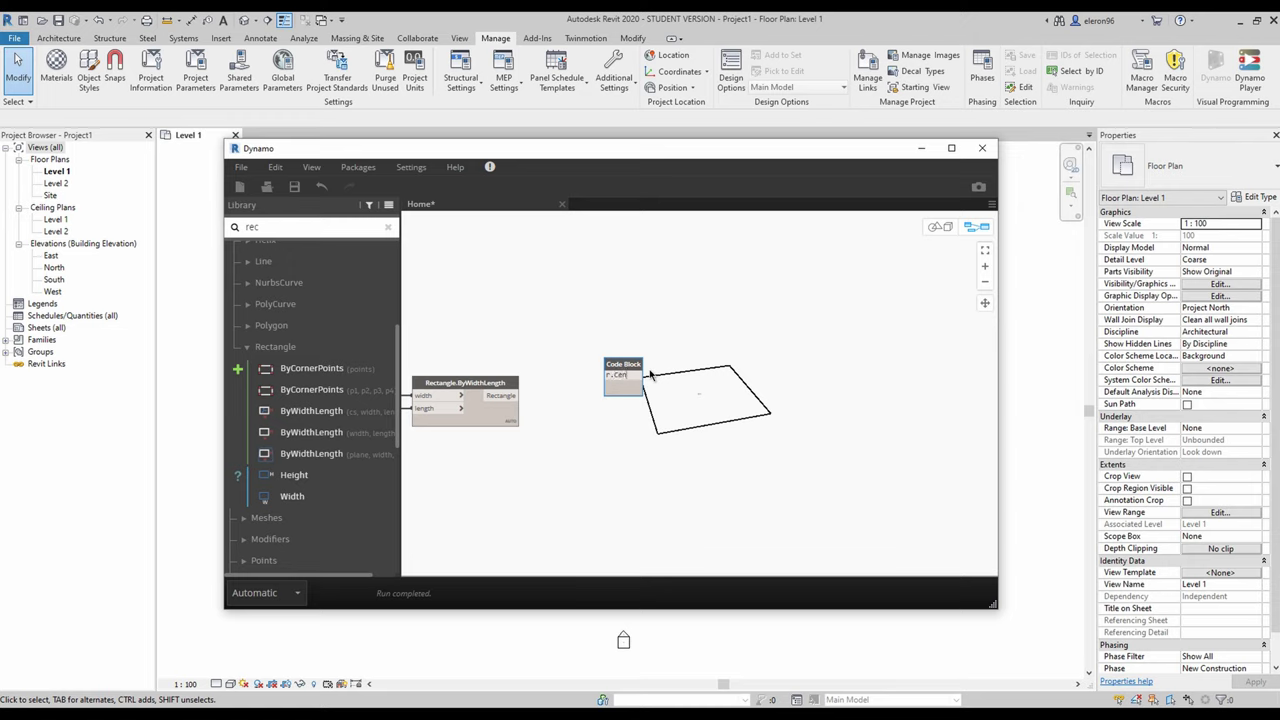
text(.Center)
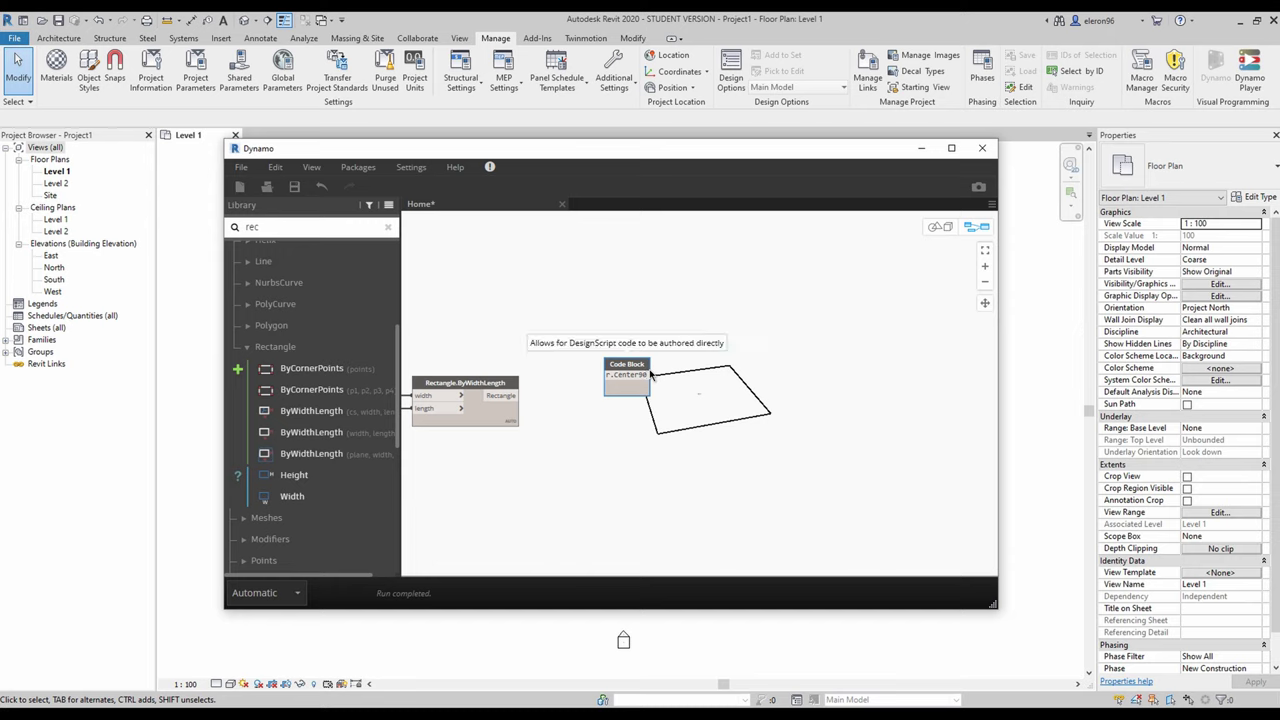
text(();)
key(Return)
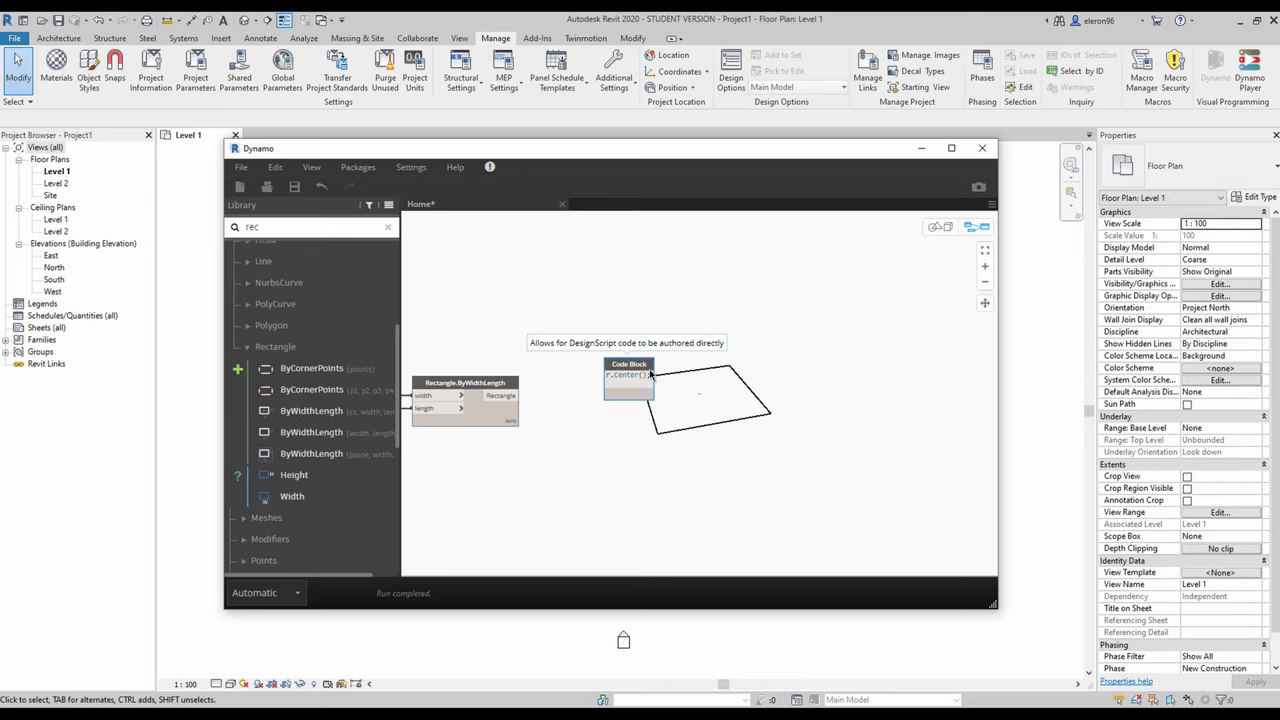
text(r.)
text(Points;)
click(596, 387)
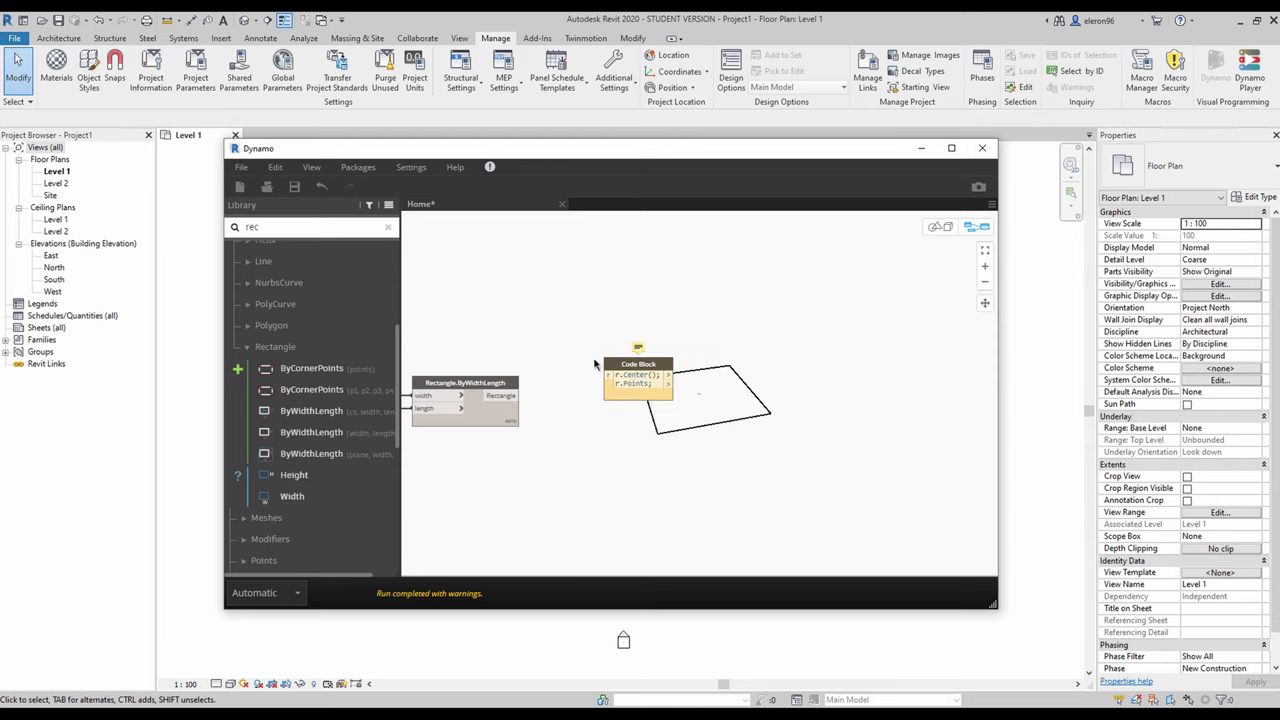
Connect the Rectangle output to the r input of the new code block and move the block above the rectangle node
scroll(560, 389, up, 2)
drag(500, 400, 585, 419)
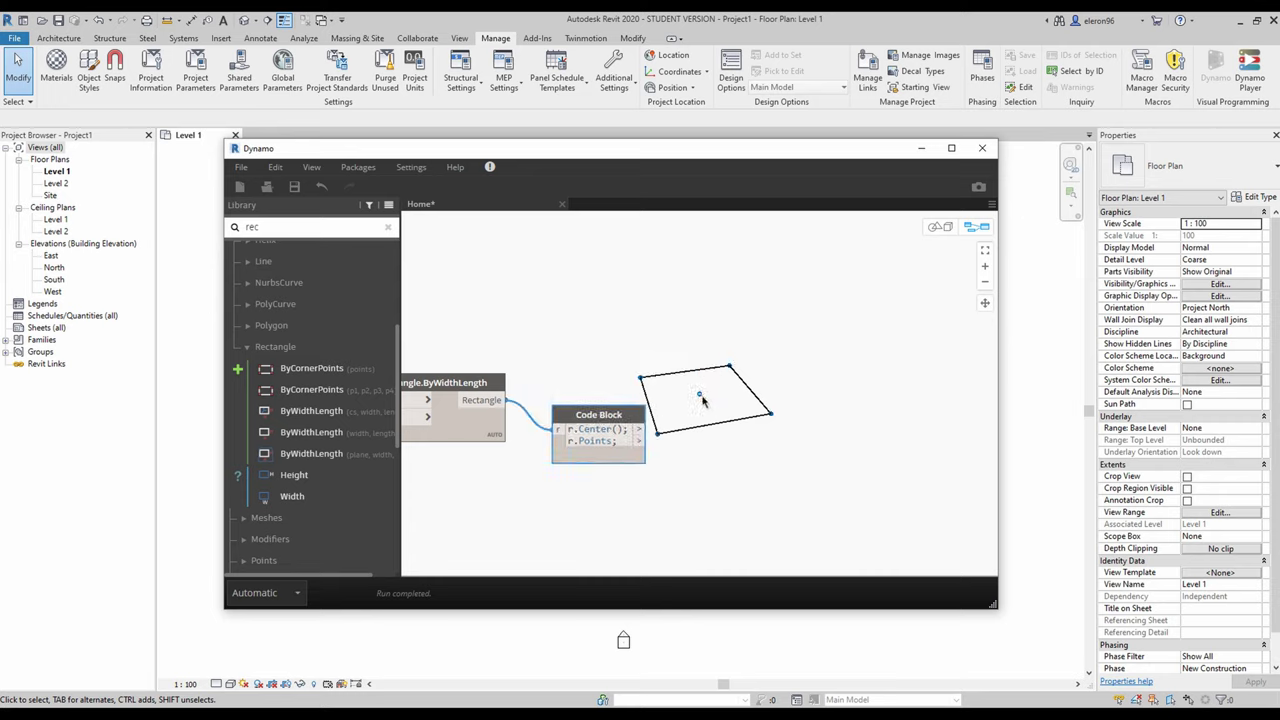
drag(582, 424, 616, 332)
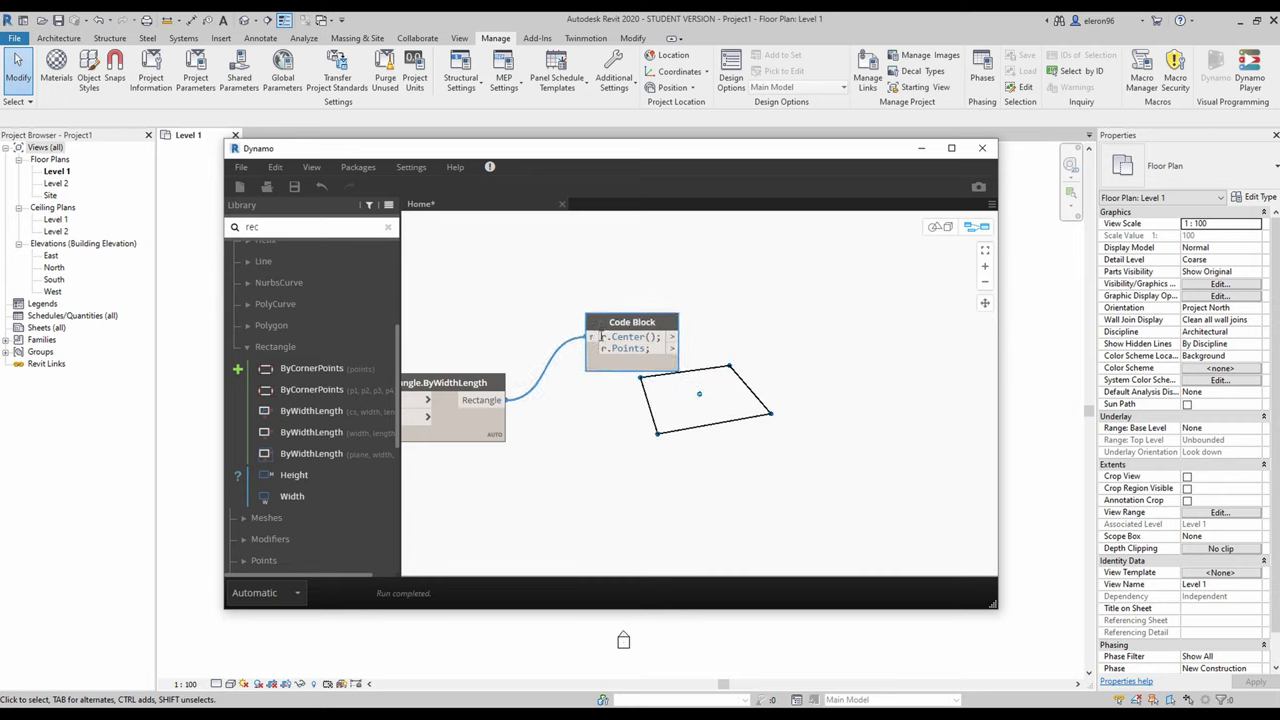
Align the center-and-points code block directly beside the rectangle node, clear of the previewed outline
scroll(614, 438, down, 3)
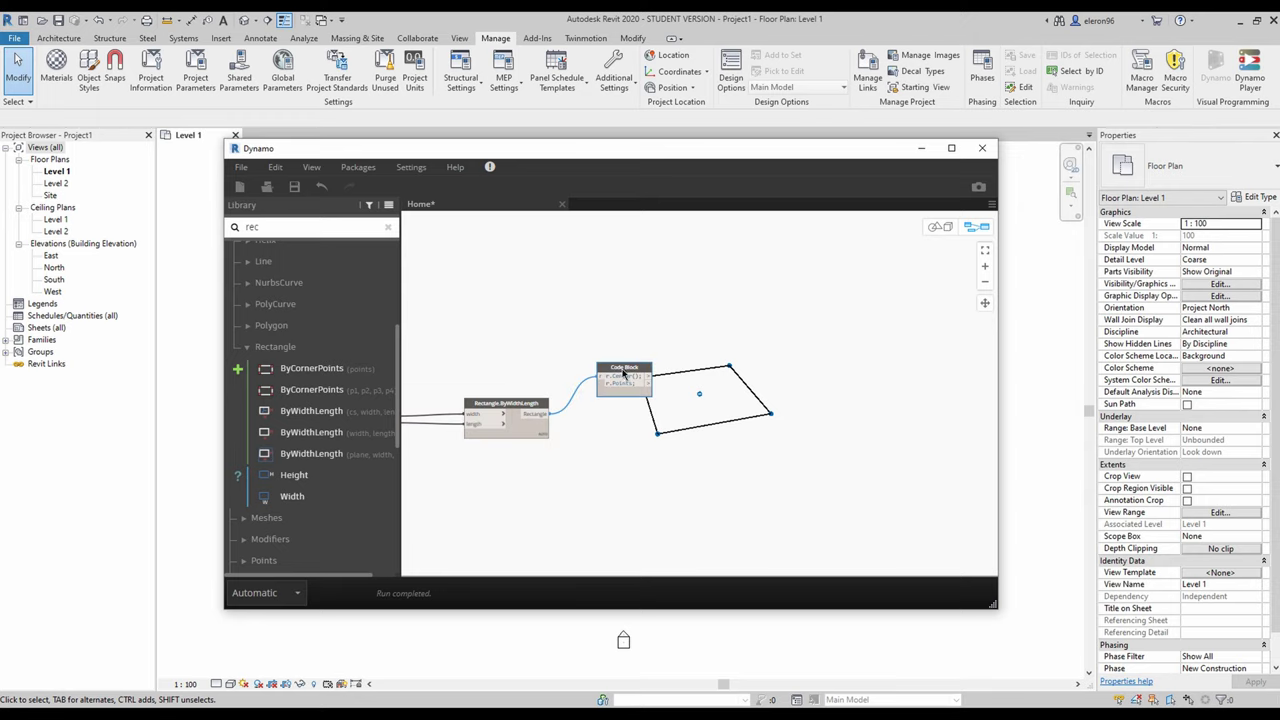
drag(622, 372, 634, 359)
scroll(747, 385, up, 1)
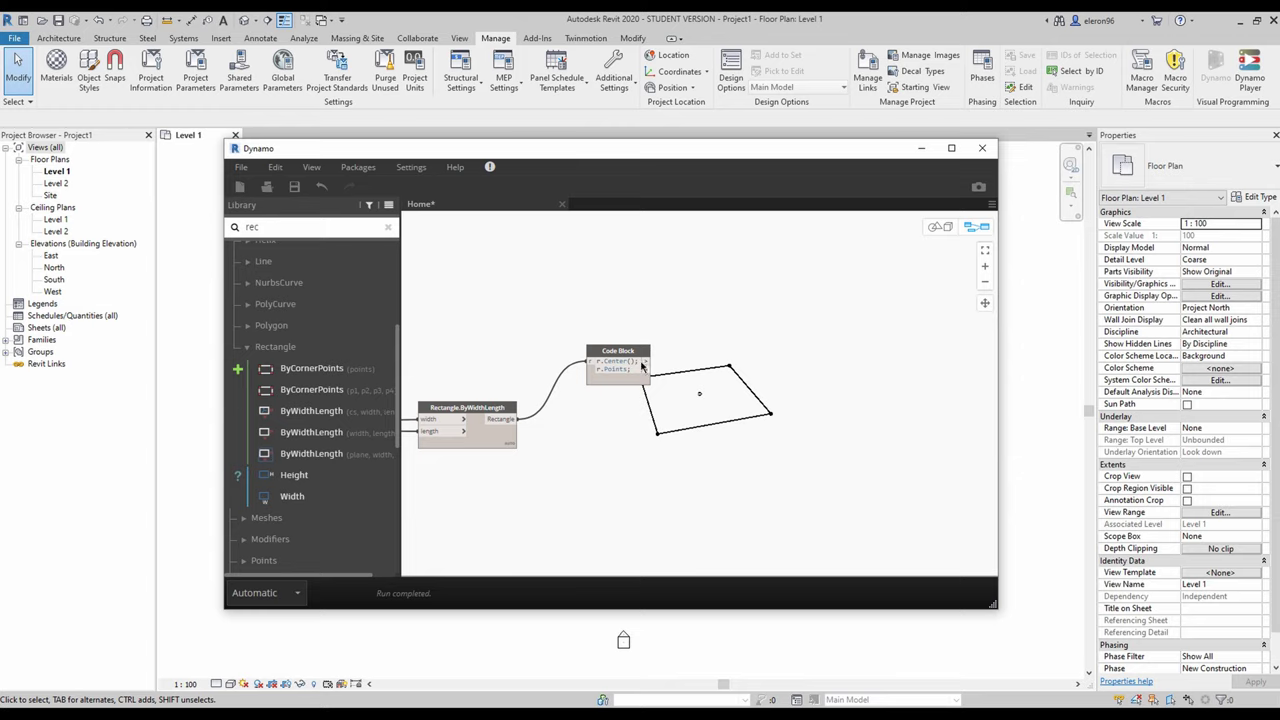
click(624, 356)
mouse_move(624, 356)
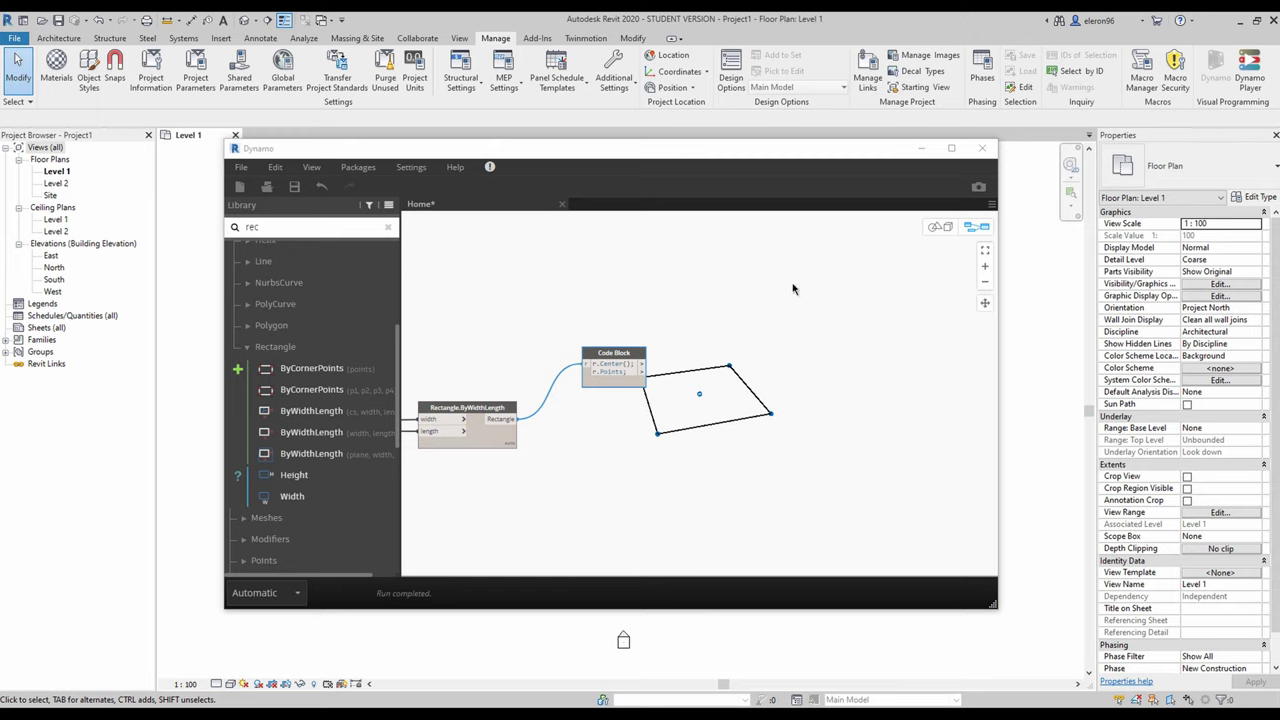
drag(611, 363, 580, 381)
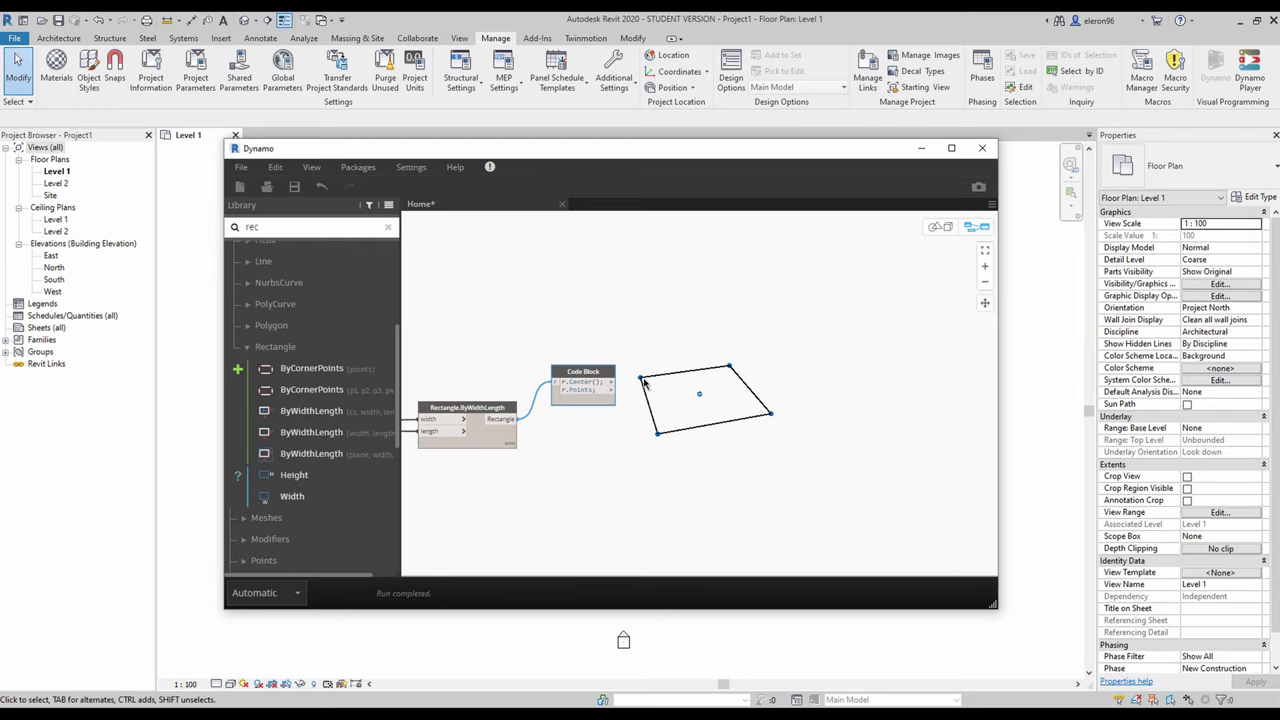
drag(604, 375, 615, 410)
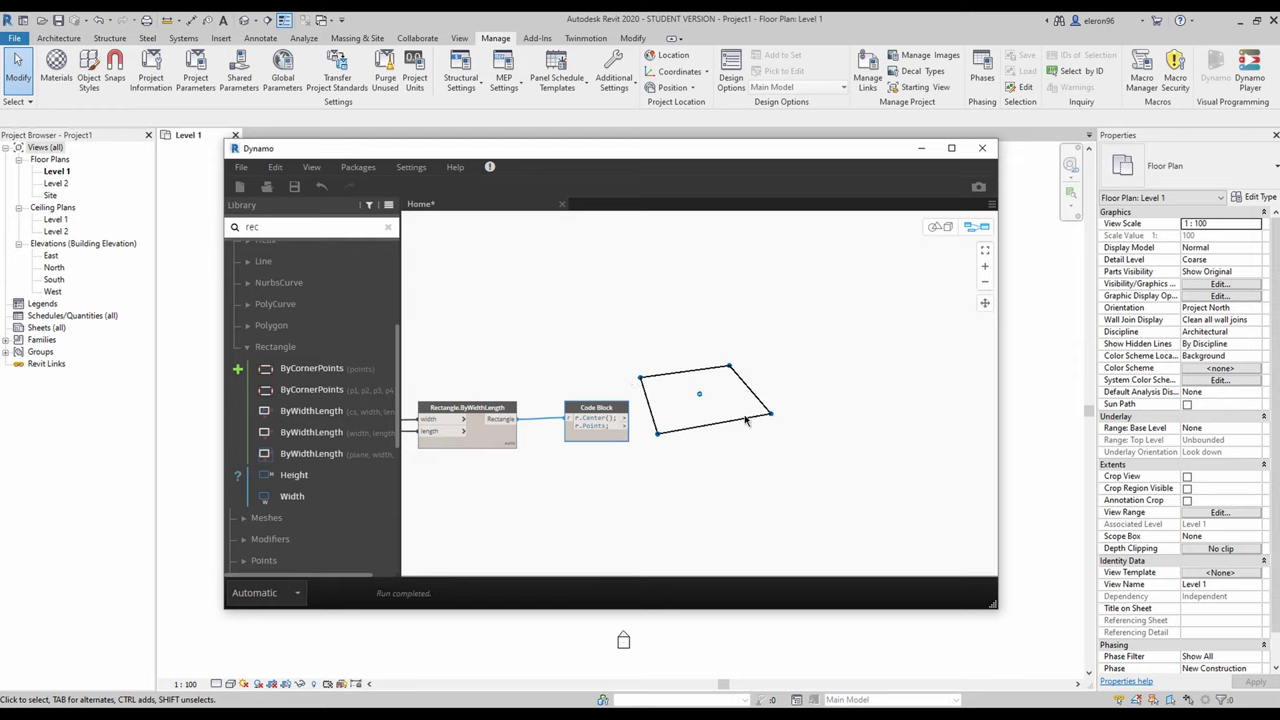
Find the TakeItems node by searching the library for list.Take and place it above the previewed rectangle
middle_drag(746, 420, 634, 420)
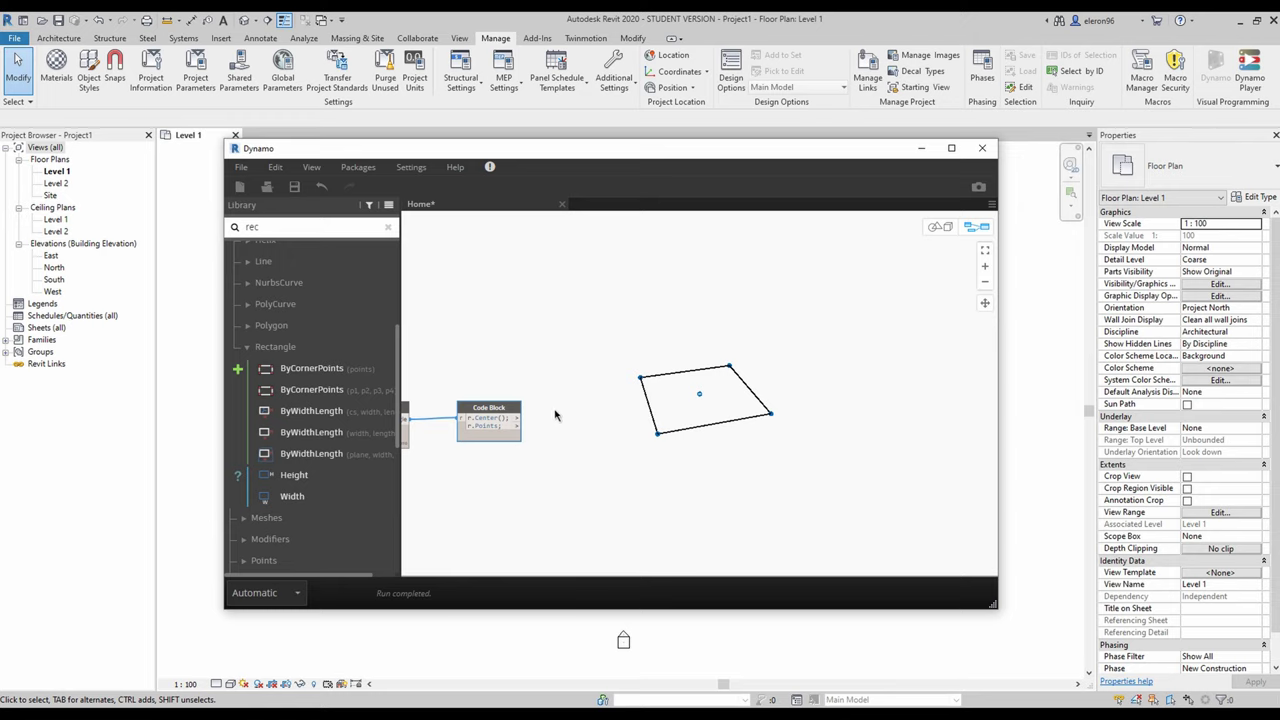
middle_drag(609, 405, 582, 405)
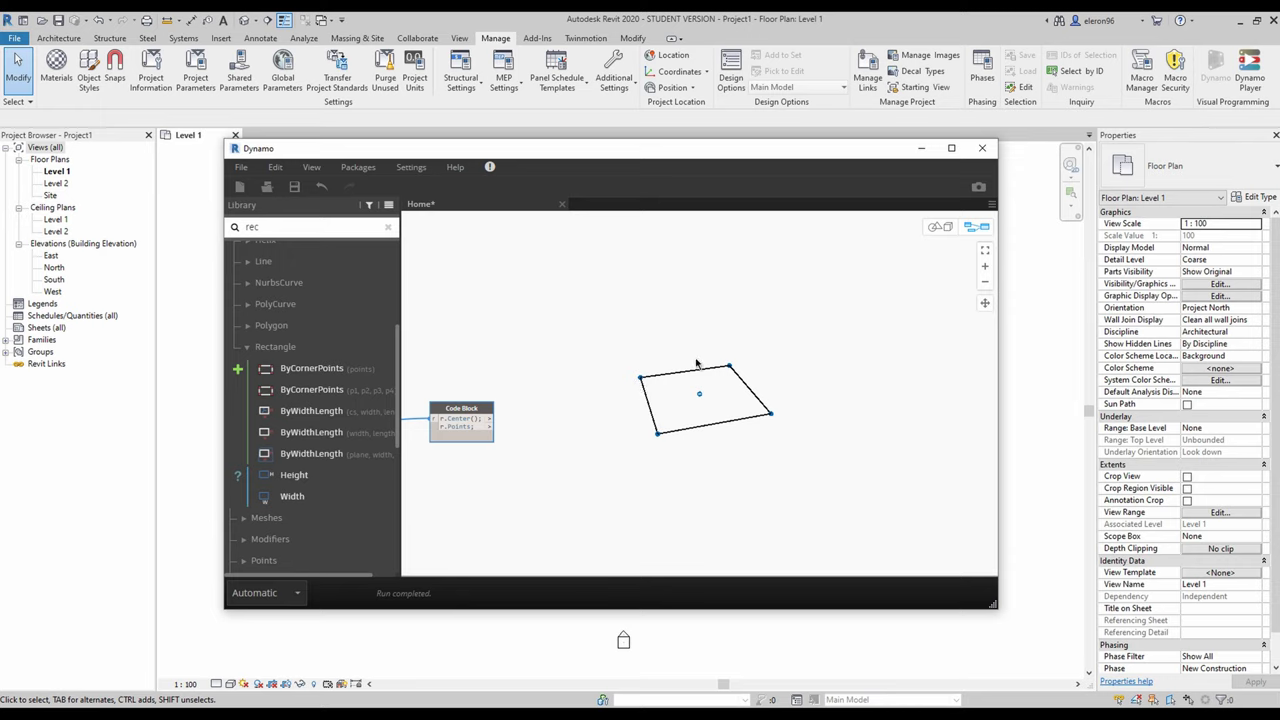
click(314, 227)
text(list)
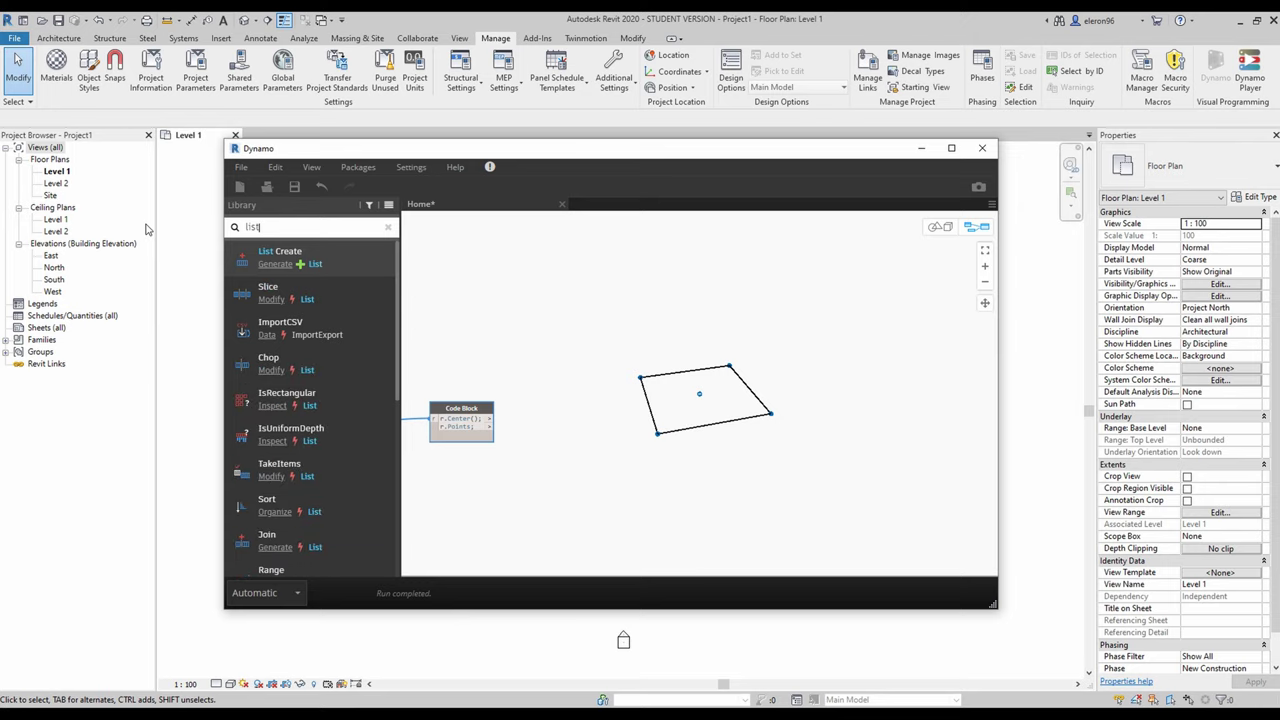
text( ta)
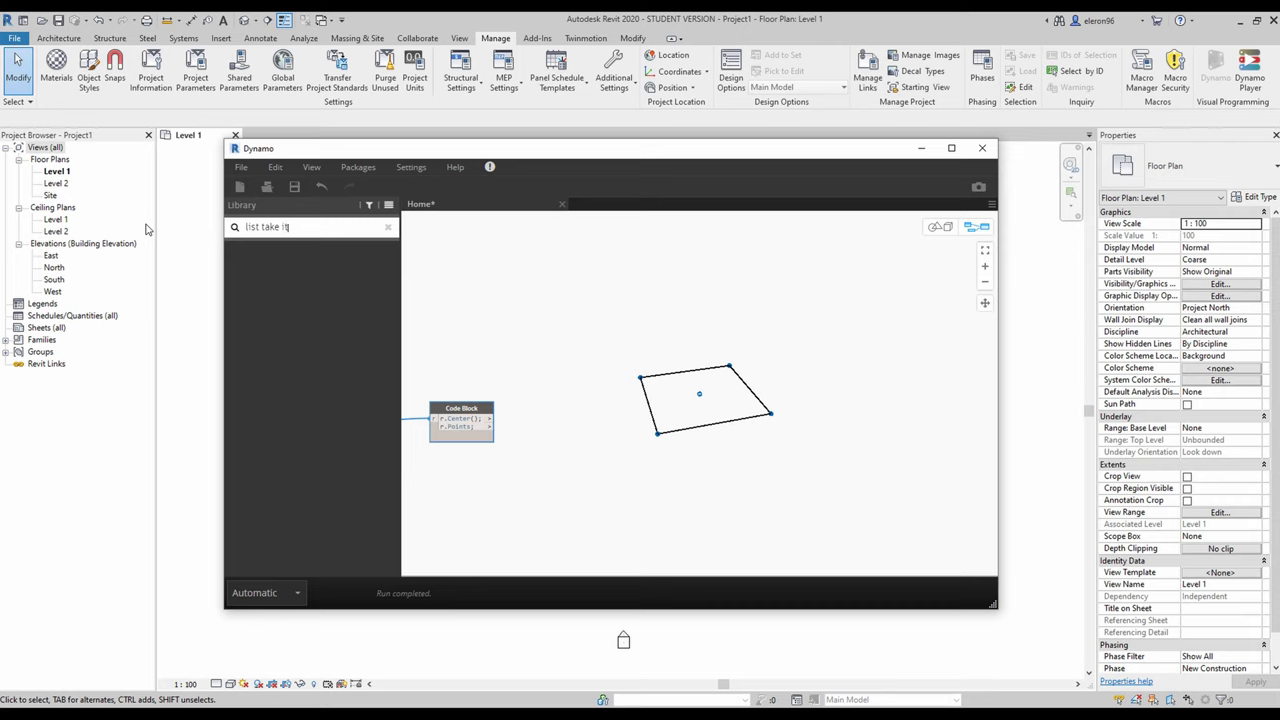
key(BackSpace)
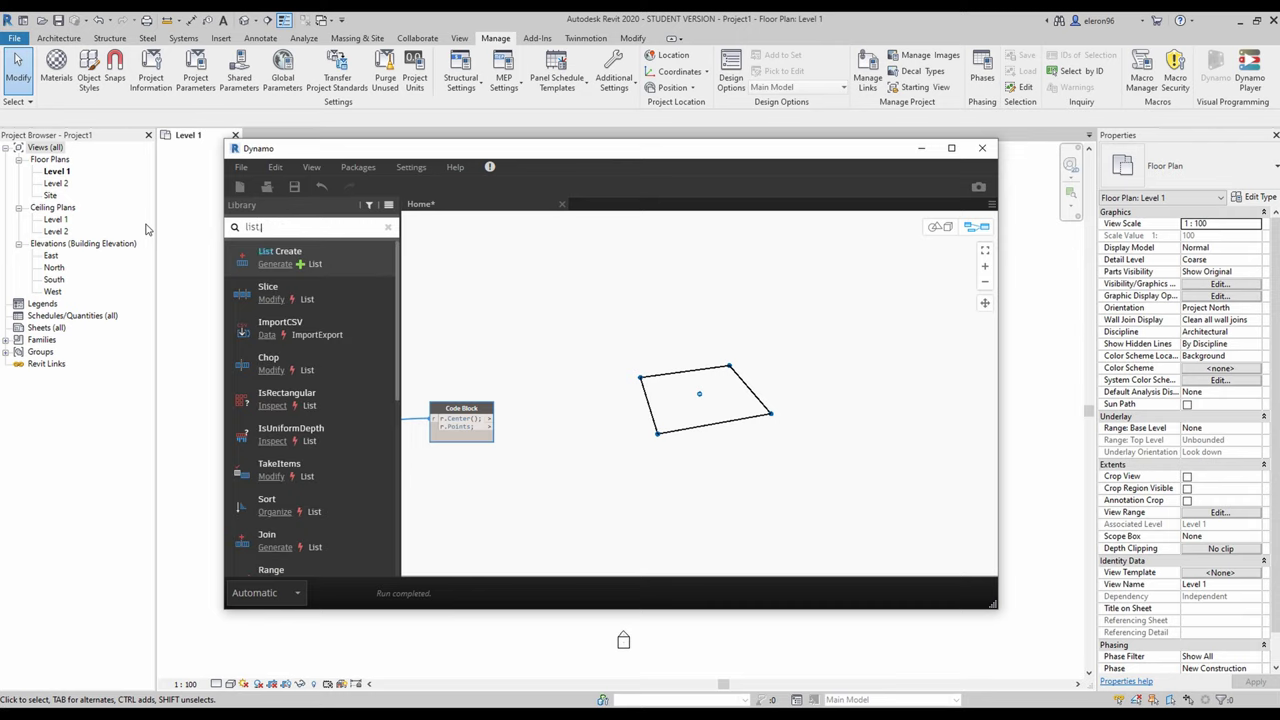
text(.Take)
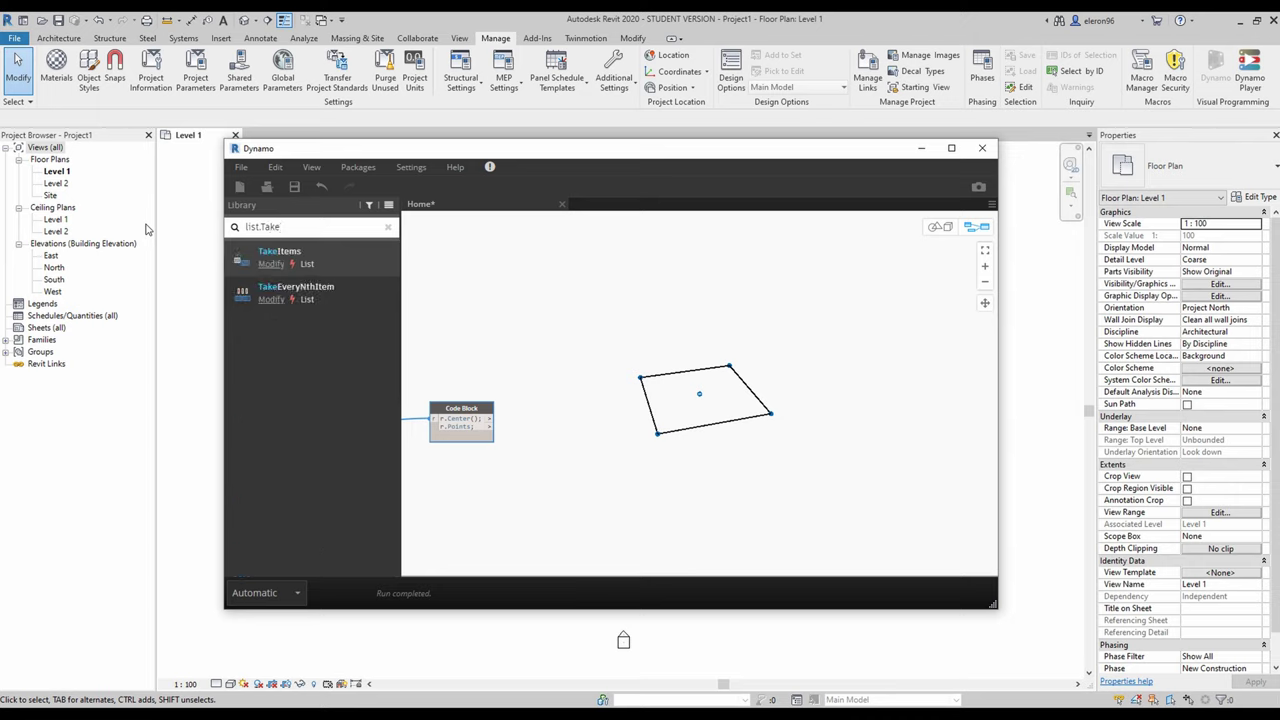
click(279, 255)
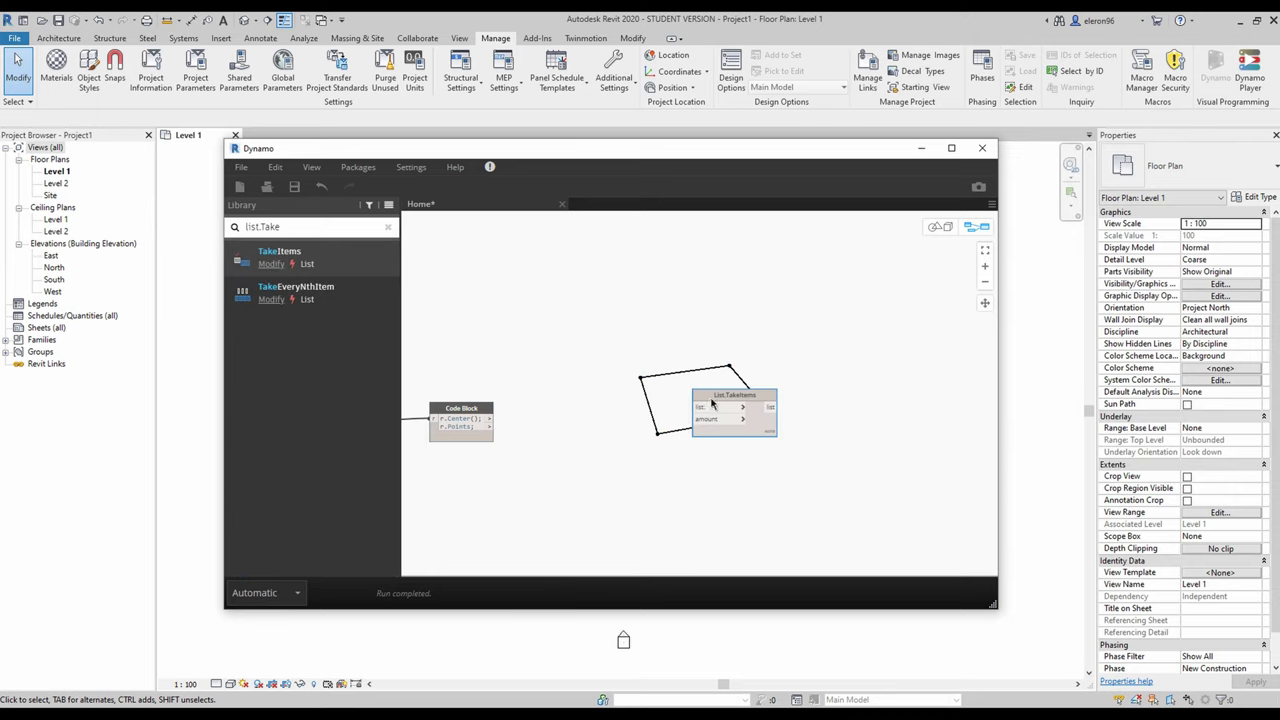
drag(712, 403, 618, 305)
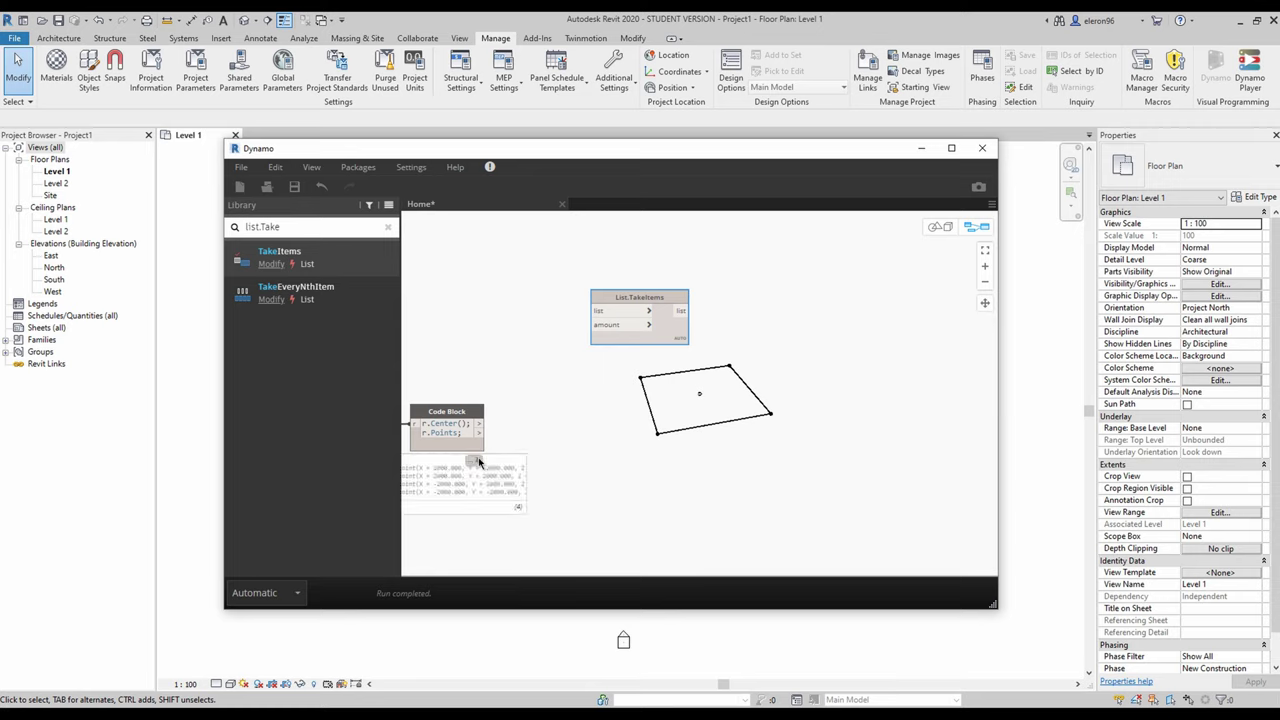
Review the corner point list in the code block's output preview and connect r.Points to the list input of List.TakeItems
click(478, 457)
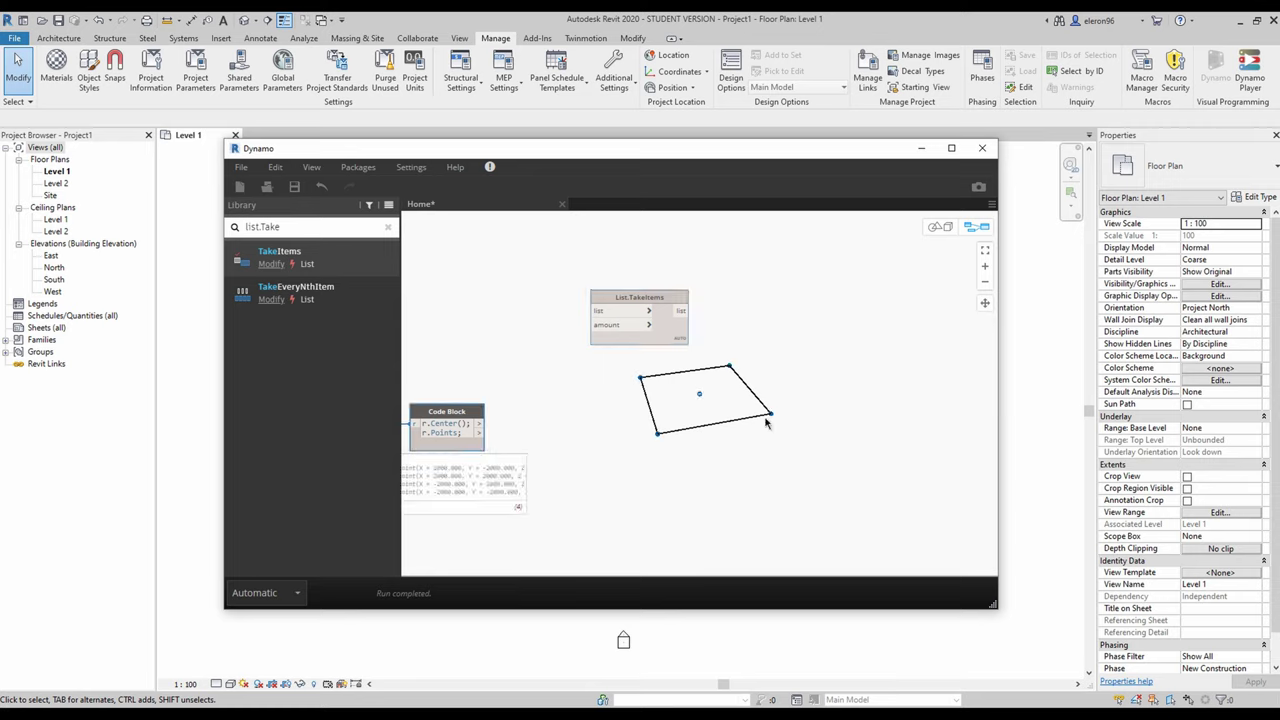
middle_drag(525, 455, 583, 453)
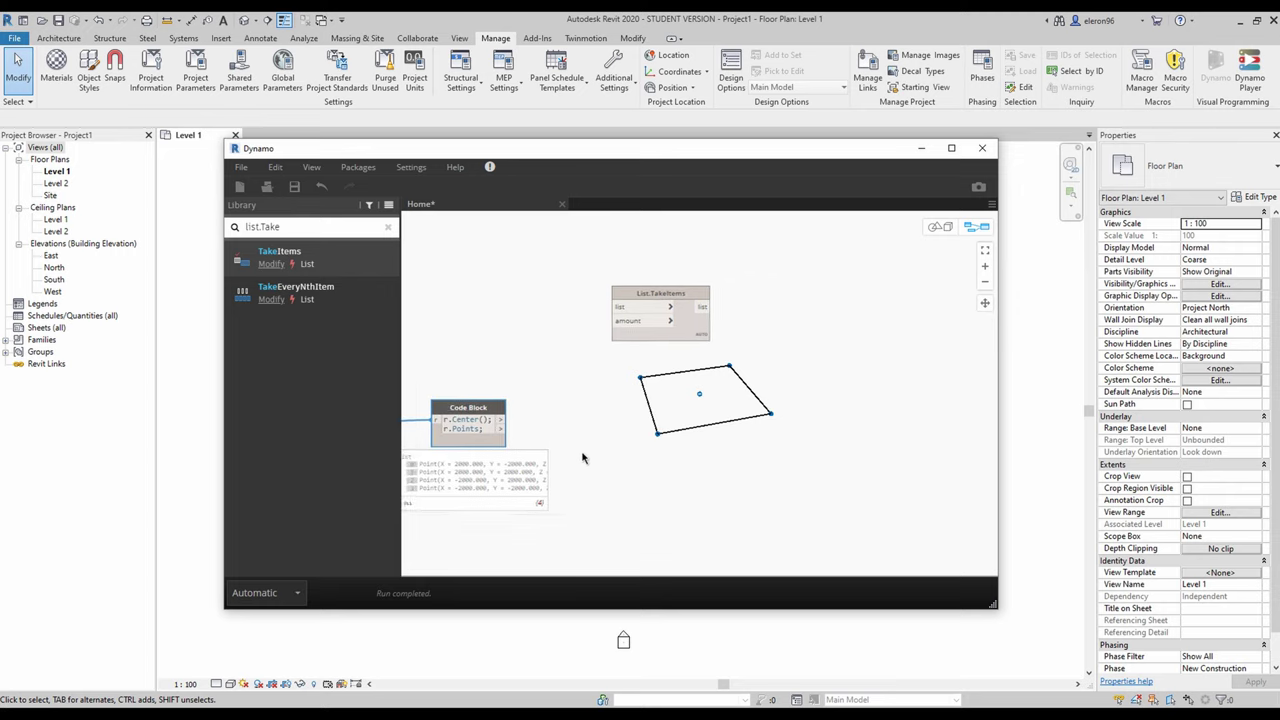
click(505, 429)
click(614, 306)
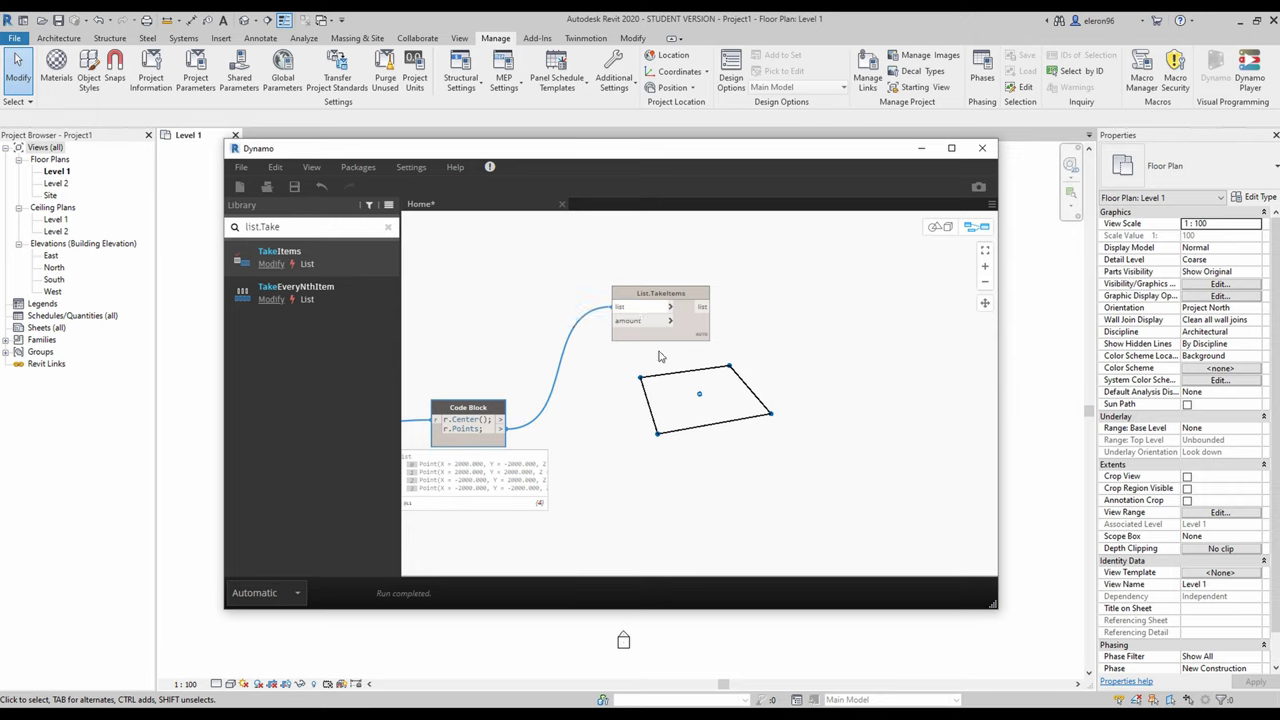
click(490, 444)
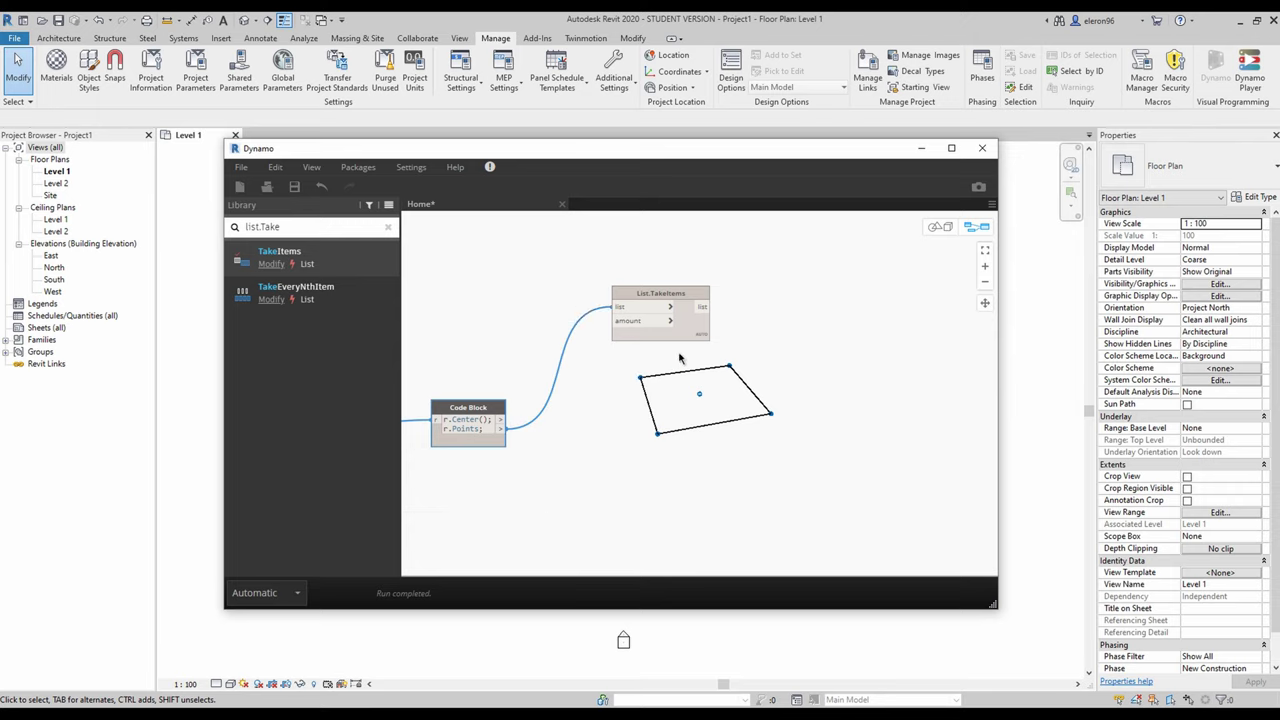
Pin the List.TakeItems output preview and feed its amount input from a new code block with the value 2
click(688, 331)
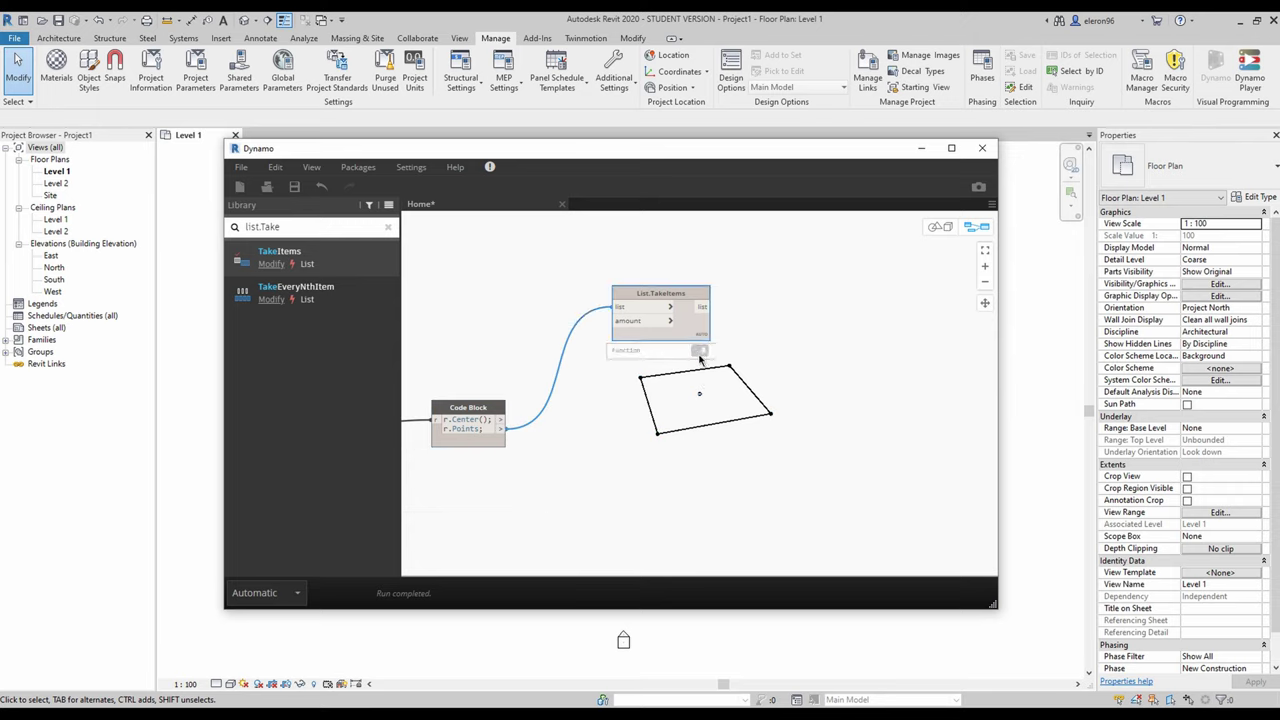
drag(680, 331, 830, 355)
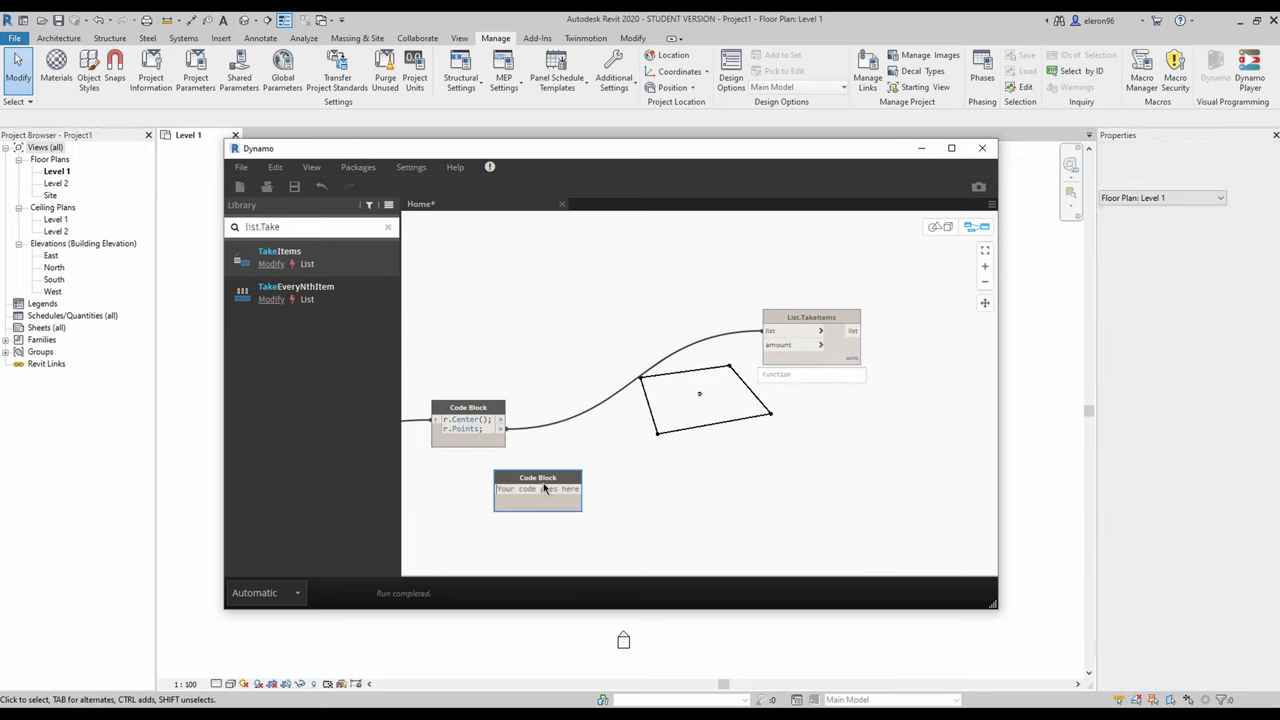
double_click(546, 490)
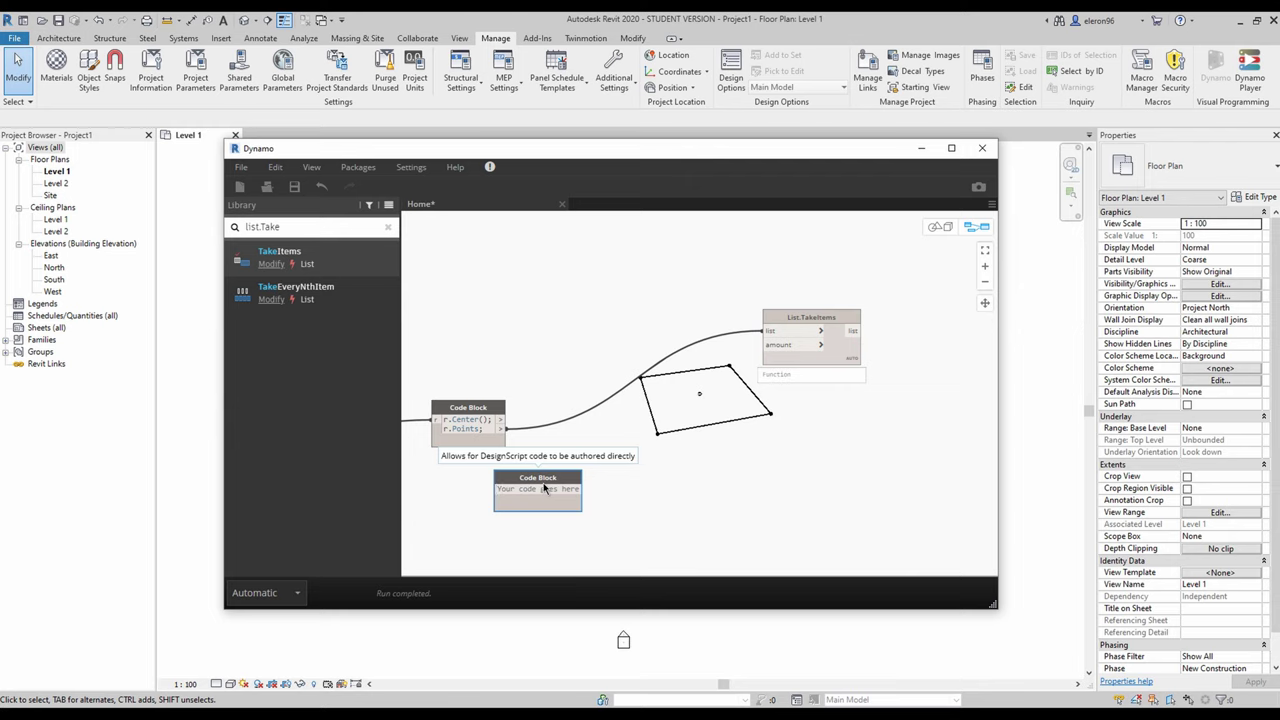
text(2)
click(640, 487)
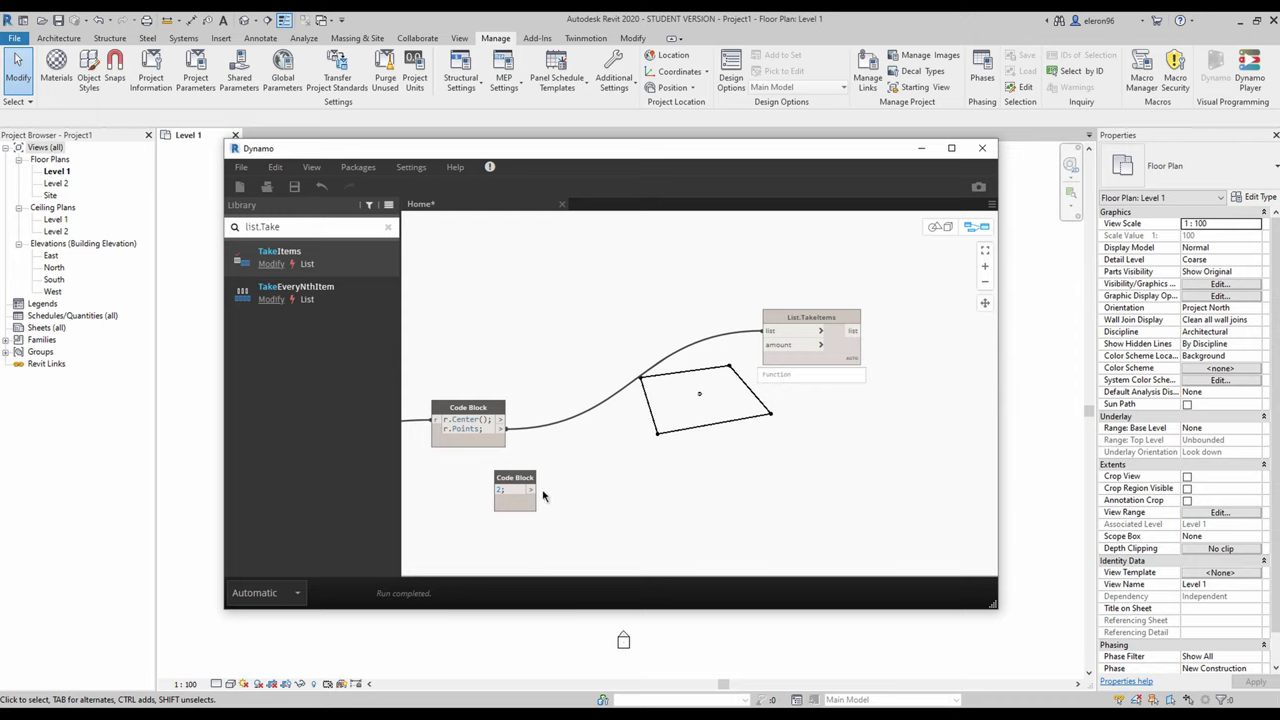
drag(530, 490, 766, 344)
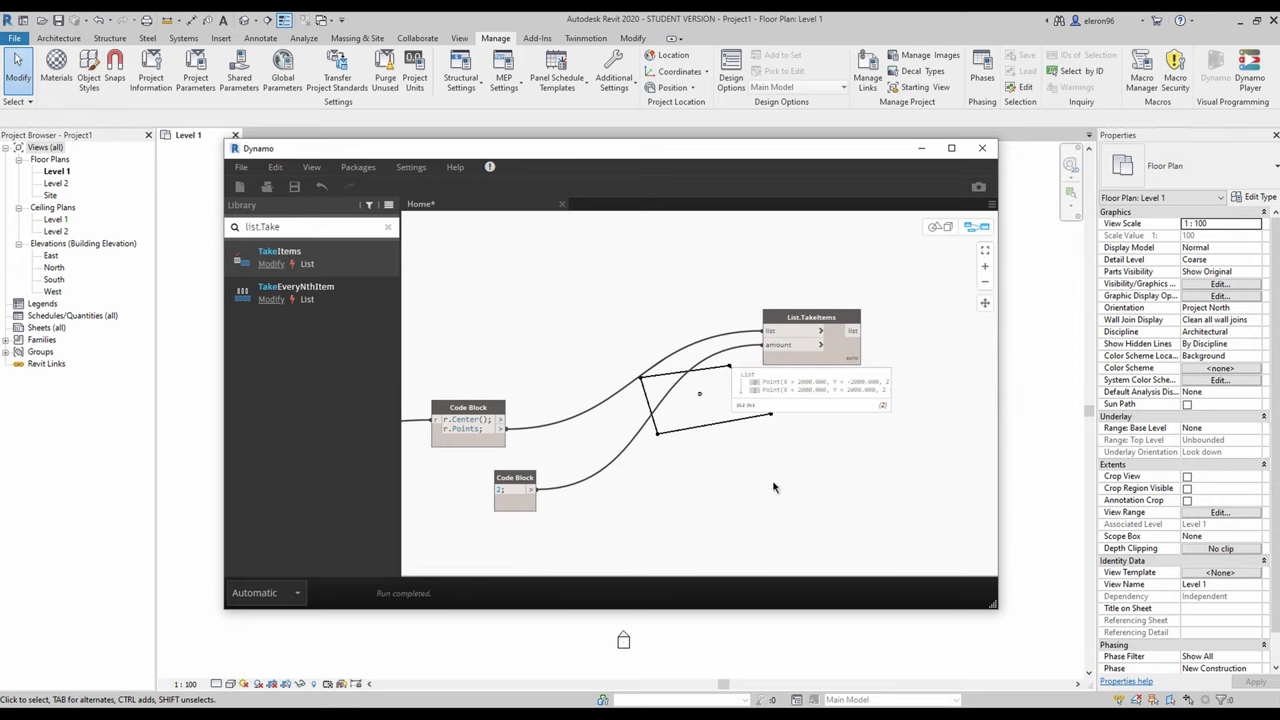
Shift the List.TakeItems node off the previewed rectangle and check which corner points it takes
middle_drag(837, 445, 715, 451)
drag(693, 327, 565, 291)
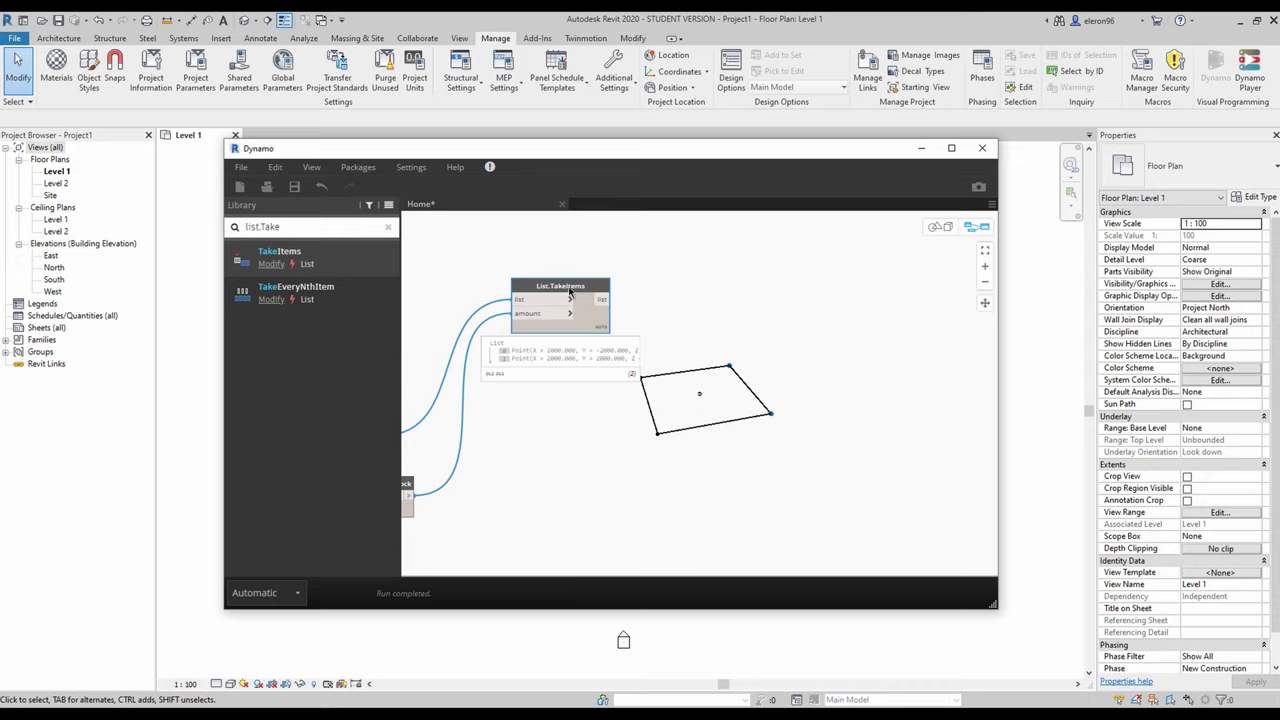
drag(571, 291, 745, 298)
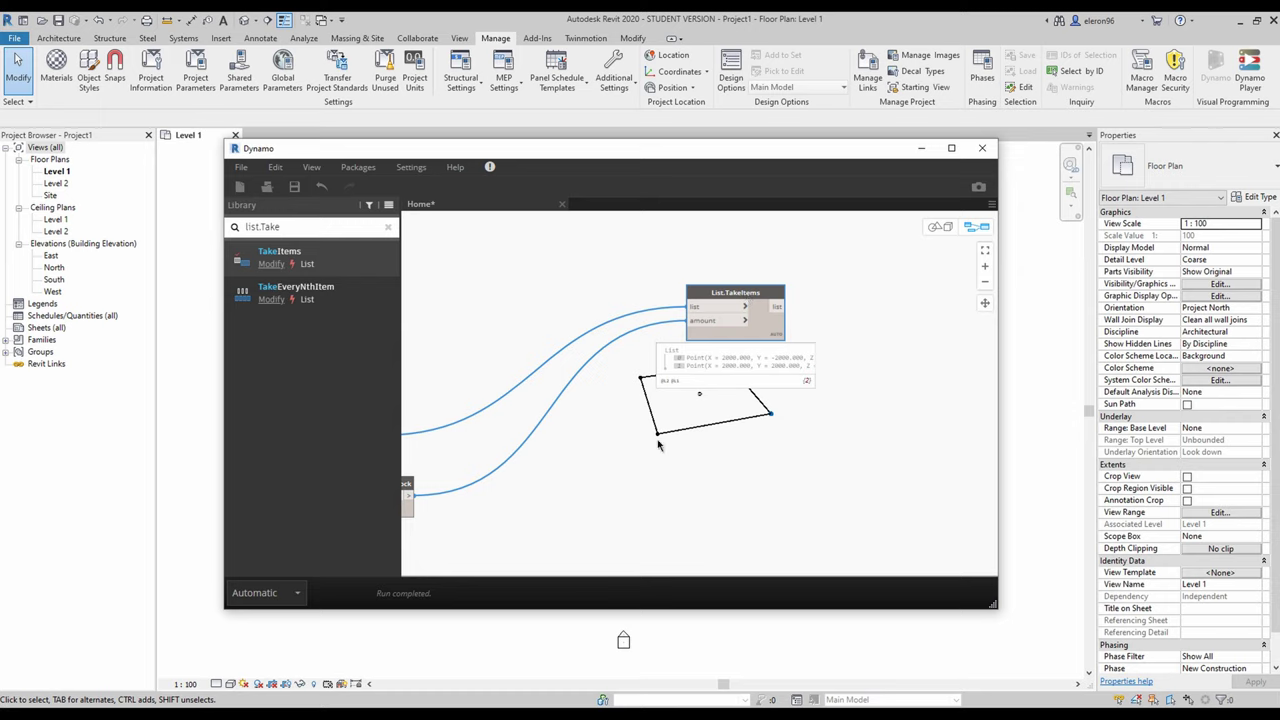
middle_drag(697, 461, 794, 414)
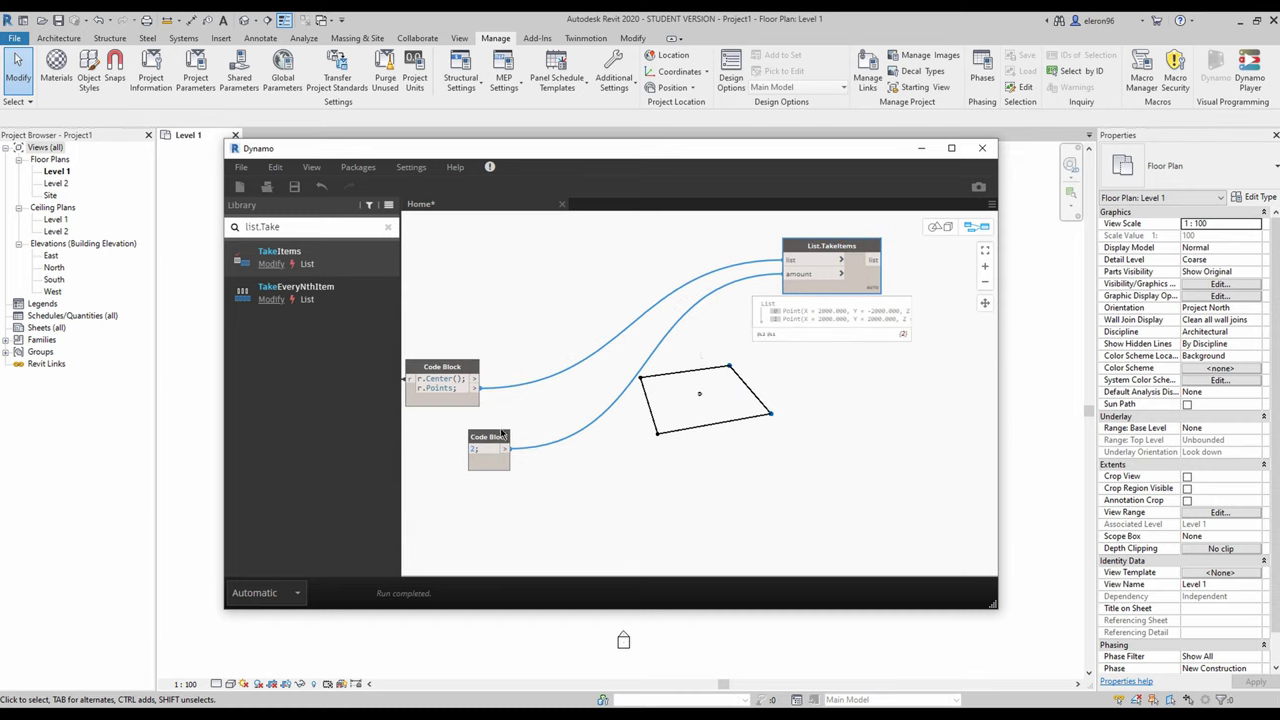
Add the line -2; to the amount code block and move the block closer to List.TakeItems
drag(501, 433, 600, 427)
drag(517, 458, 594, 445)
click(599, 435)
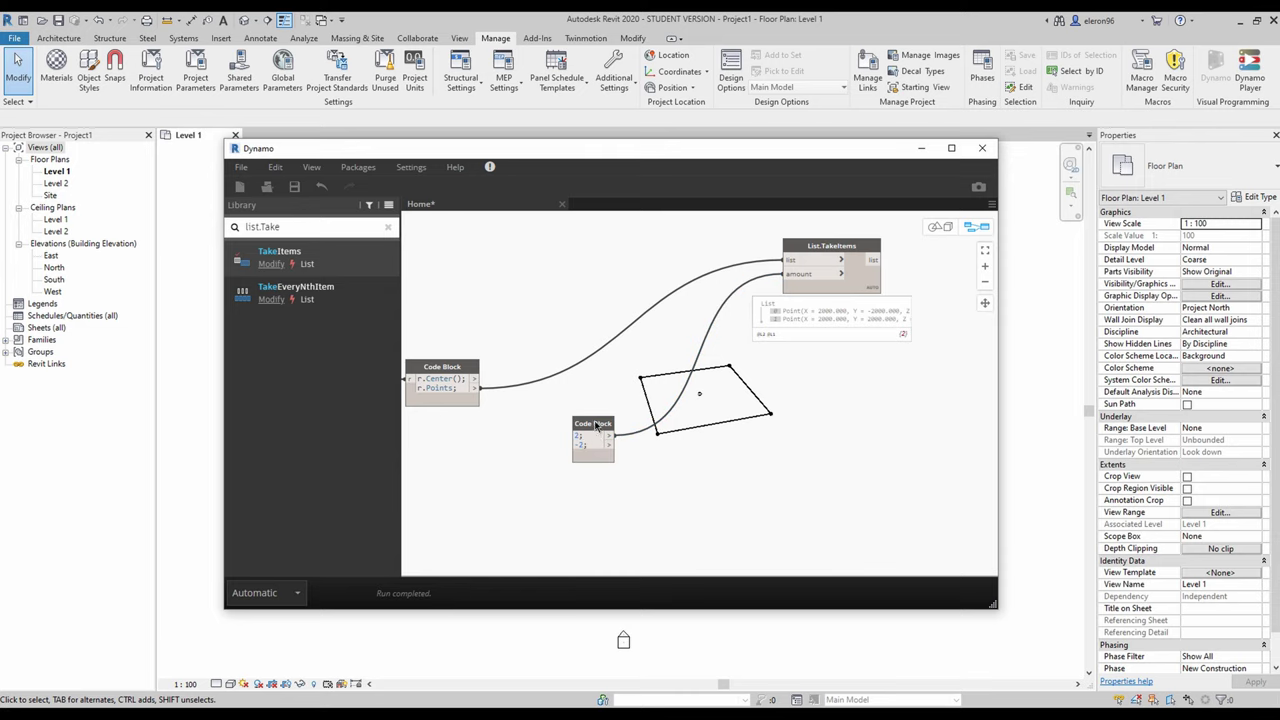
drag(595, 425, 644, 379)
Duplicate the List.TakeItems node together with its input connections
click(812, 252)
key(ctrl+c)
key(ctrl+v)
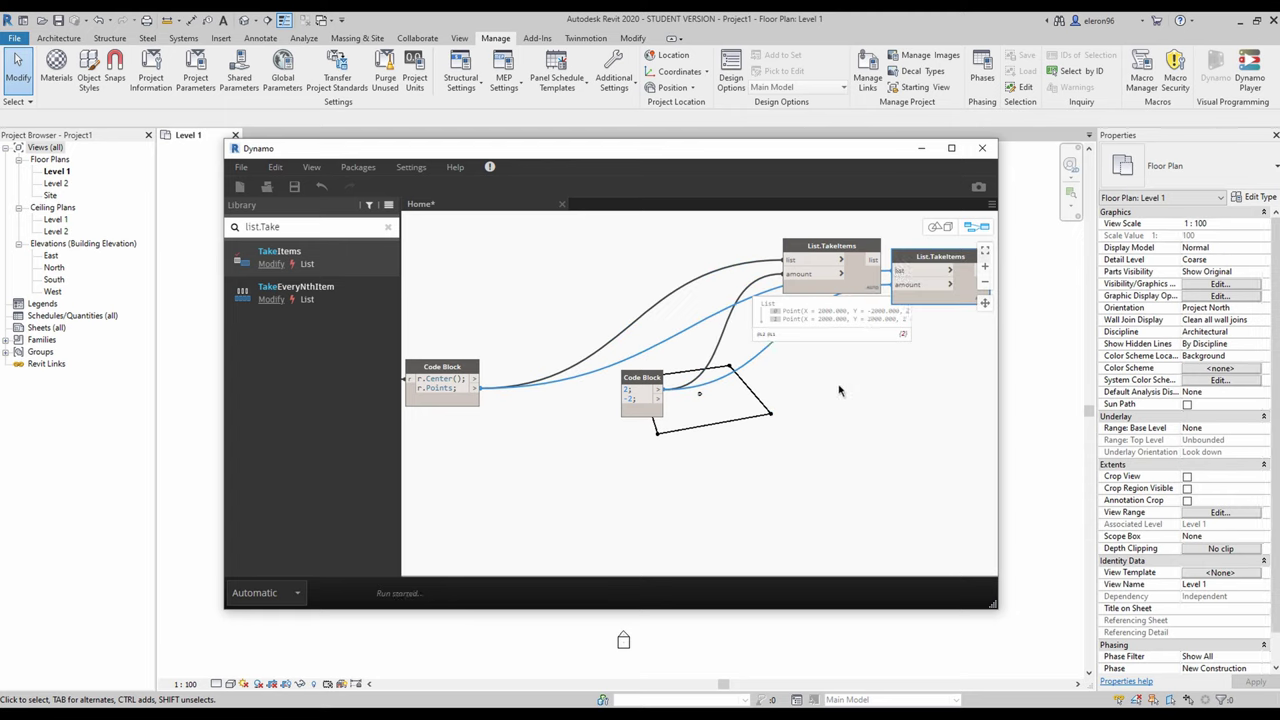
Place the copied List.TakeItems node below the original and feed its amount input from the code block's -2 output
drag(913, 265, 765, 490)
click(658, 399)
click(747, 509)
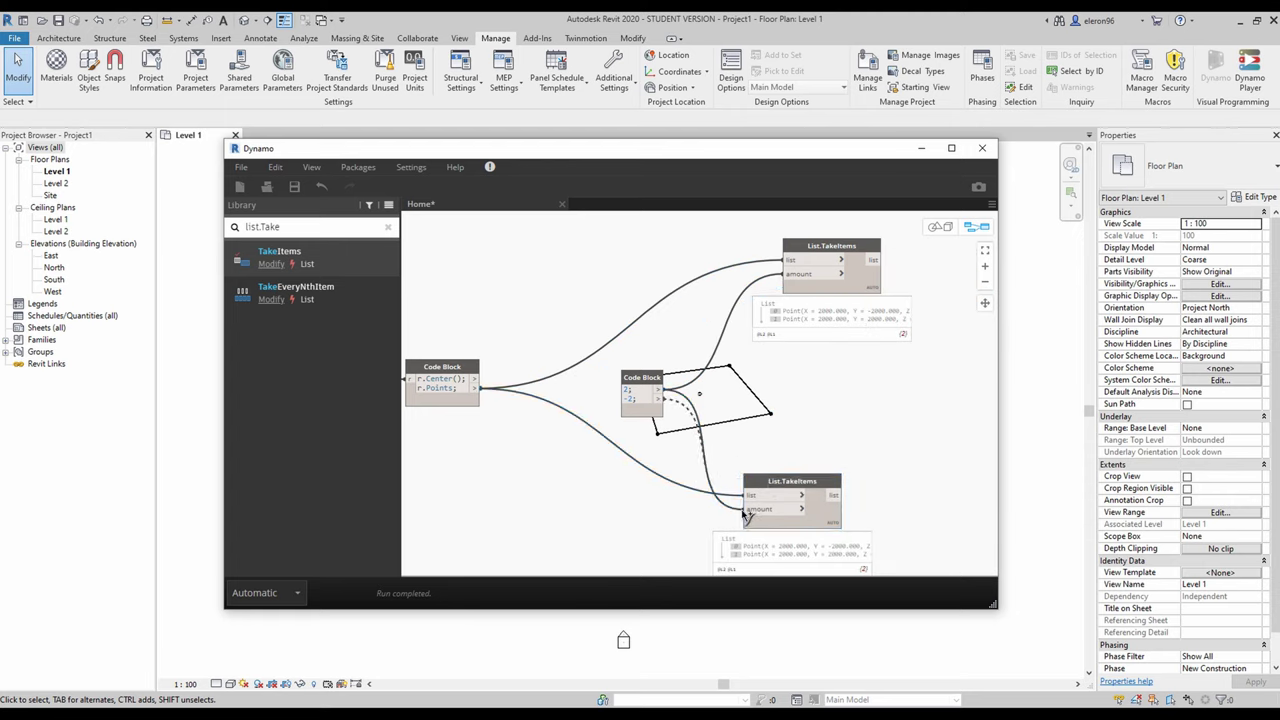
Space the two List.TakeItems nodes evenly above and below the amount code block, checking which corner points each one takes
middle_drag(853, 456, 633, 424)
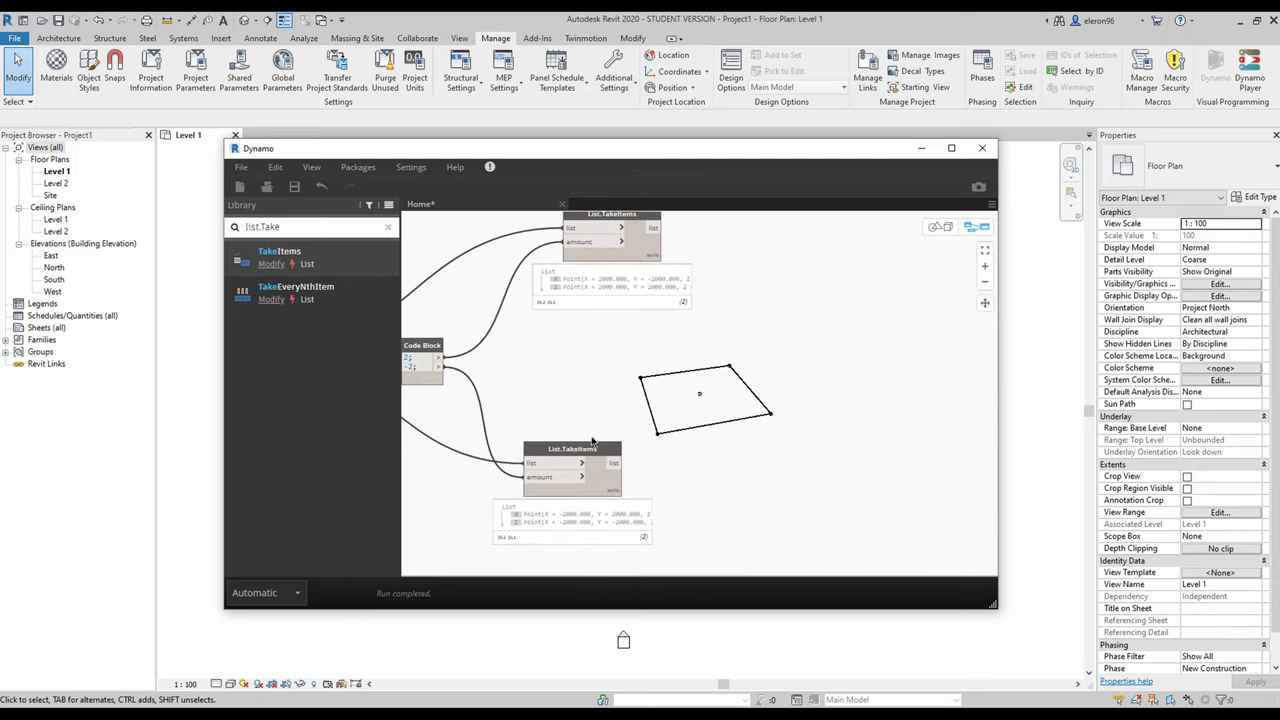
click(593, 446)
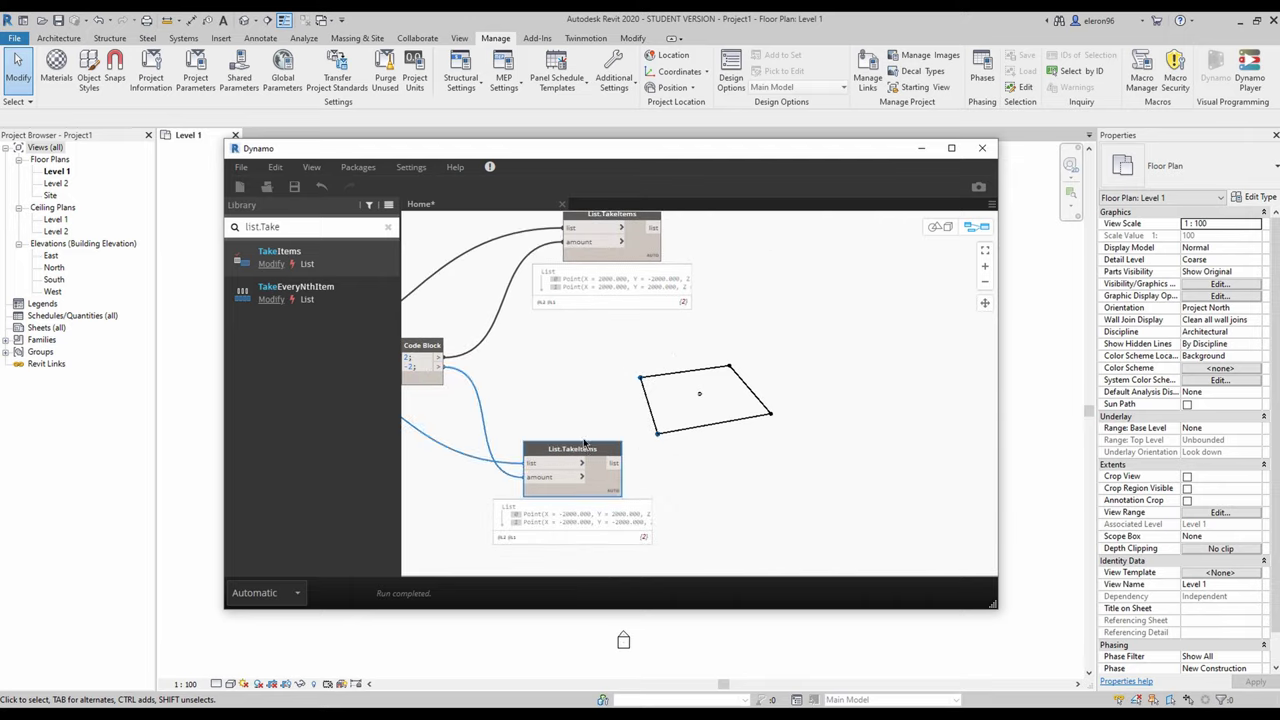
drag(585, 443, 624, 444)
scroll(630, 440, down, 4)
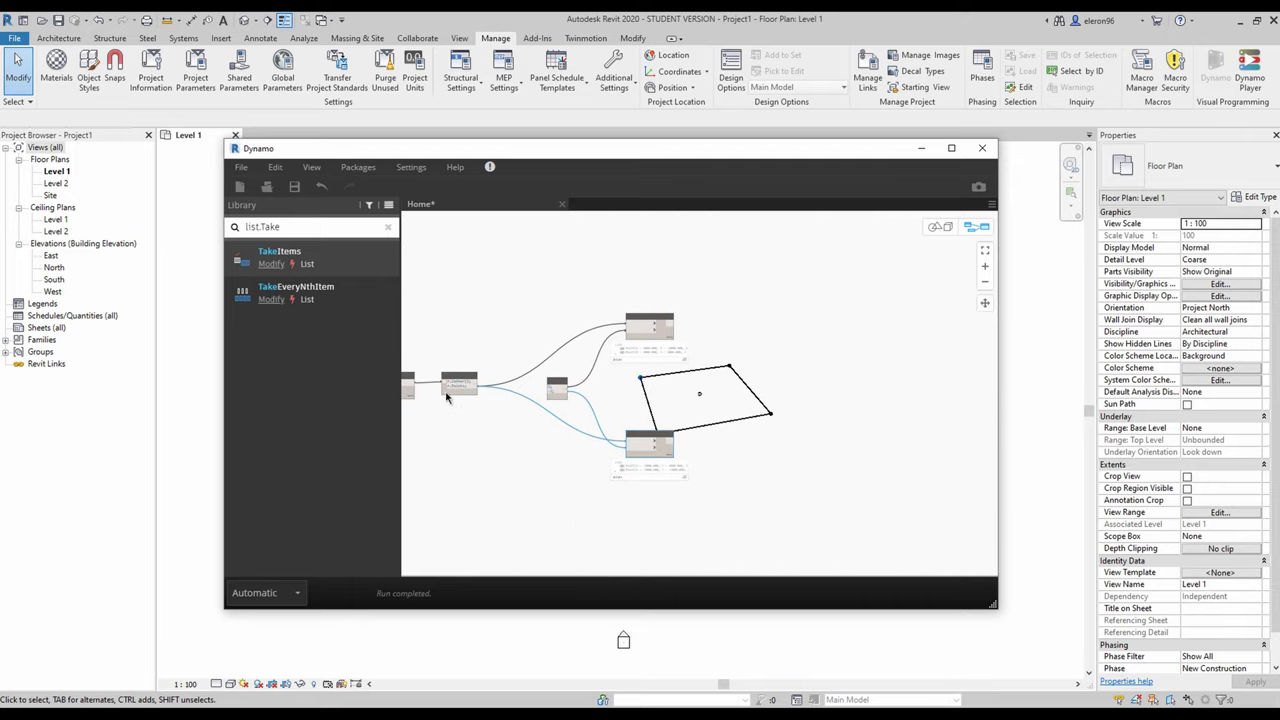
click(465, 377)
drag(647, 438, 643, 438)
drag(660, 317, 661, 301)
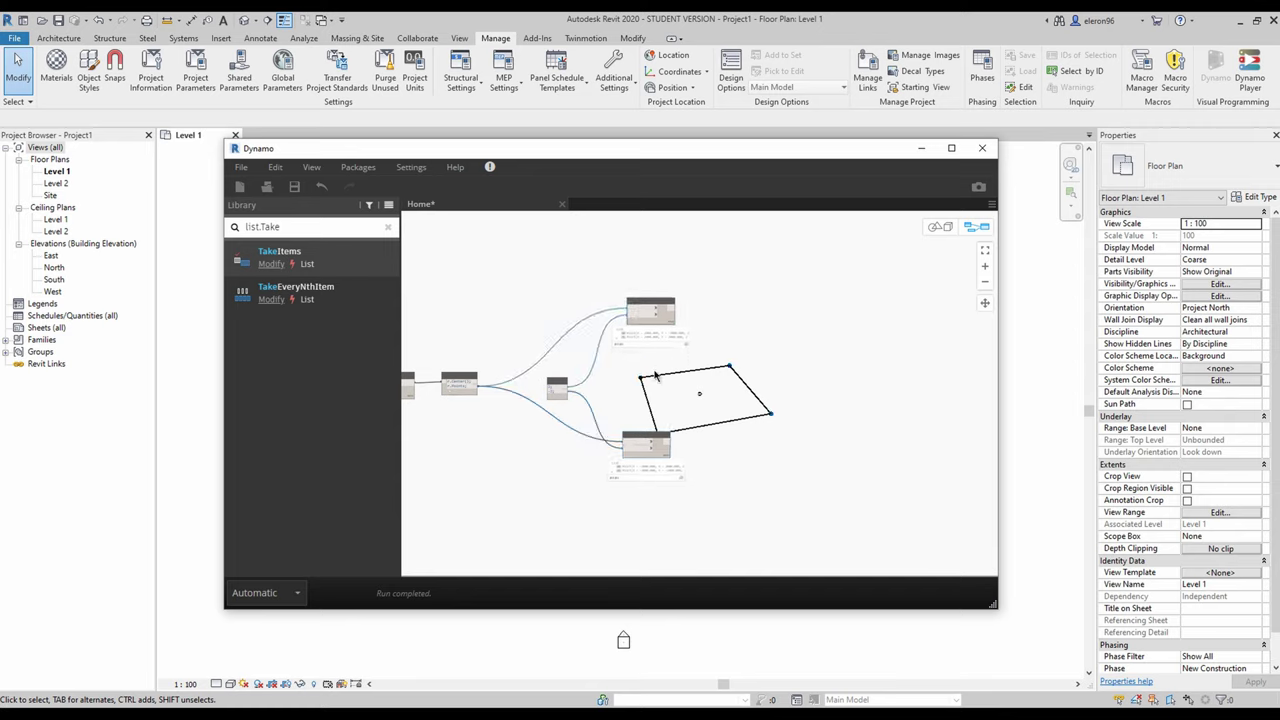
drag(646, 440, 648, 455)
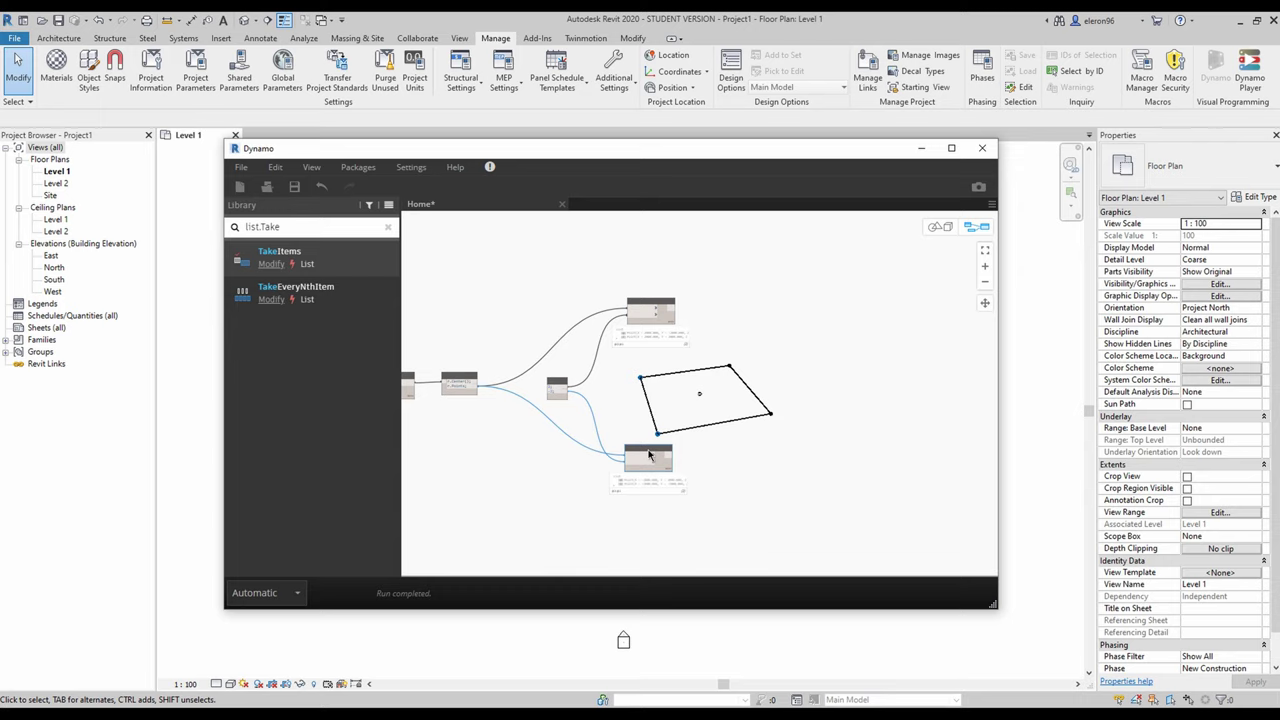
middle_drag(727, 398, 654, 397)
drag(576, 452, 572, 446)
click(637, 435)
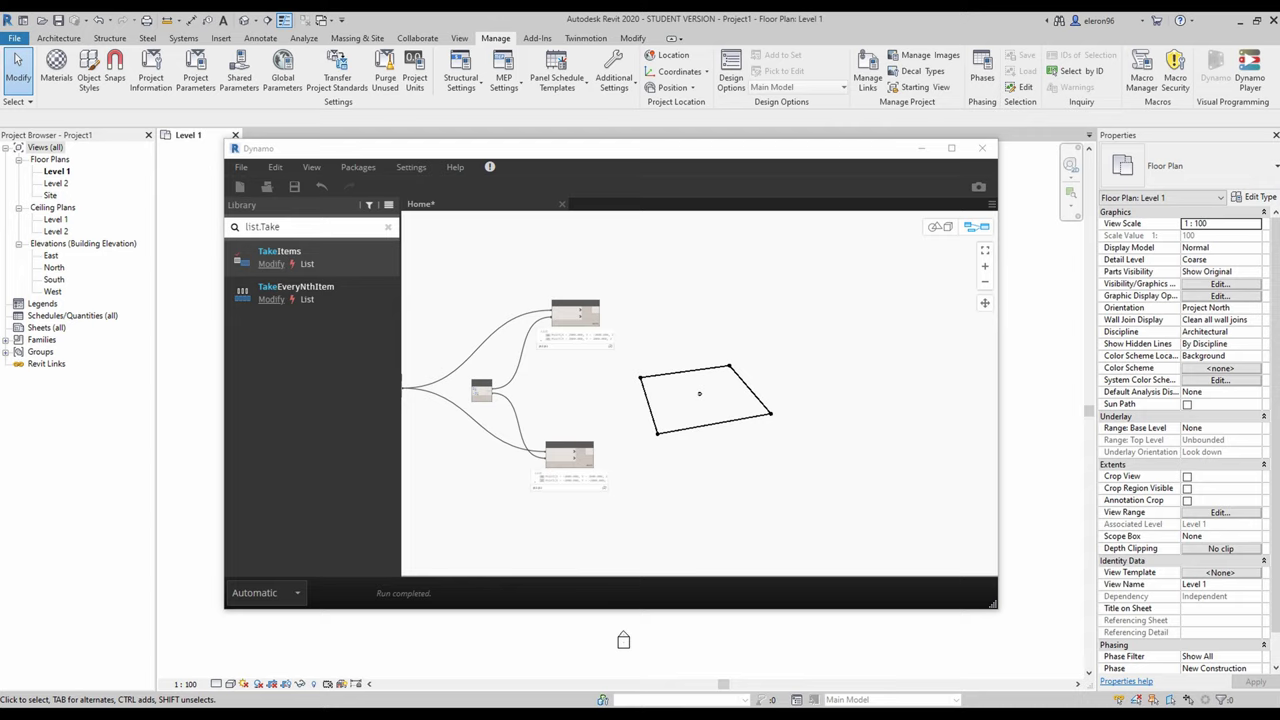
Add a List.Deconstruct node beside the upper List.TakeItems and feed its list input from that node's output
click(707, 314)
drag(284, 224, 94, 220)
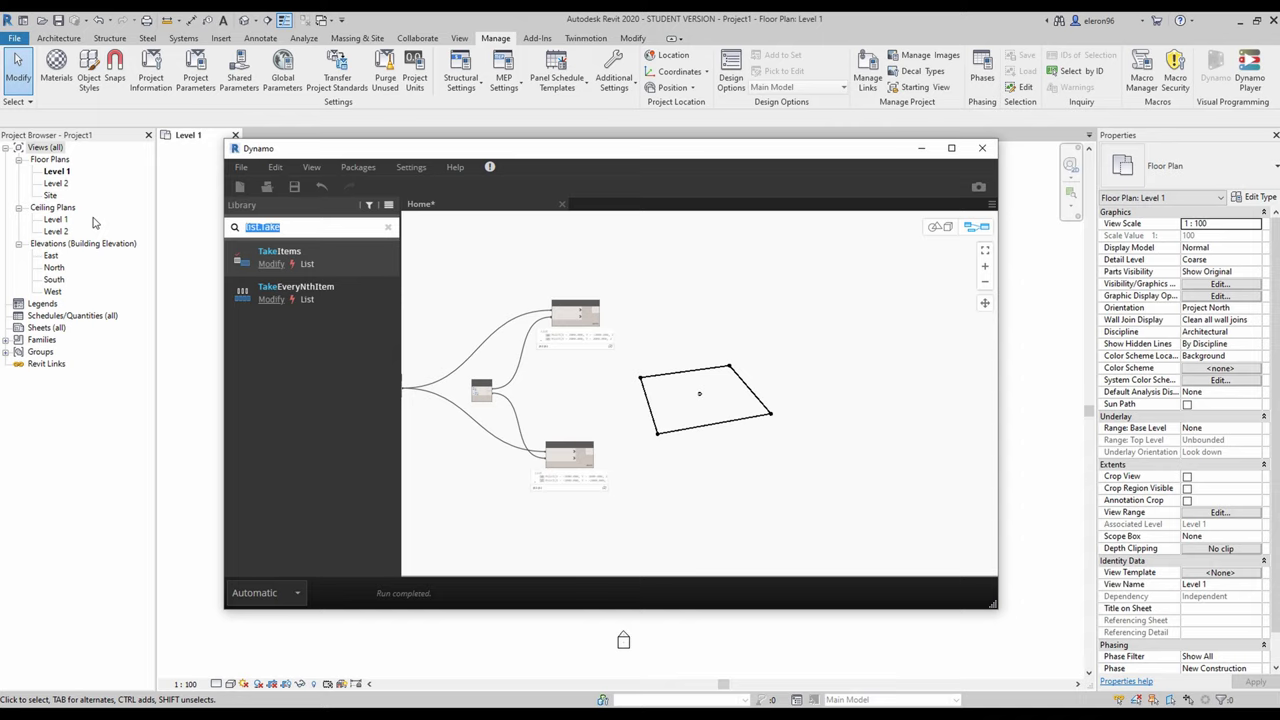
text(list.de)
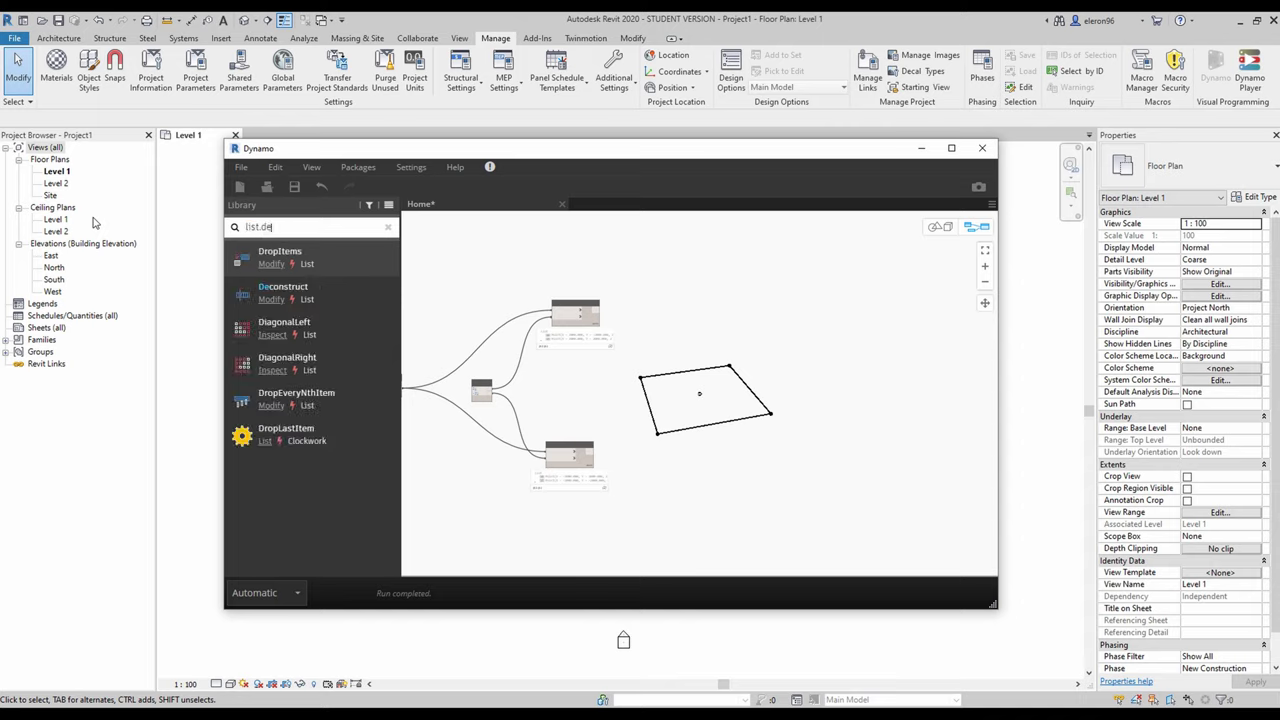
text(c)
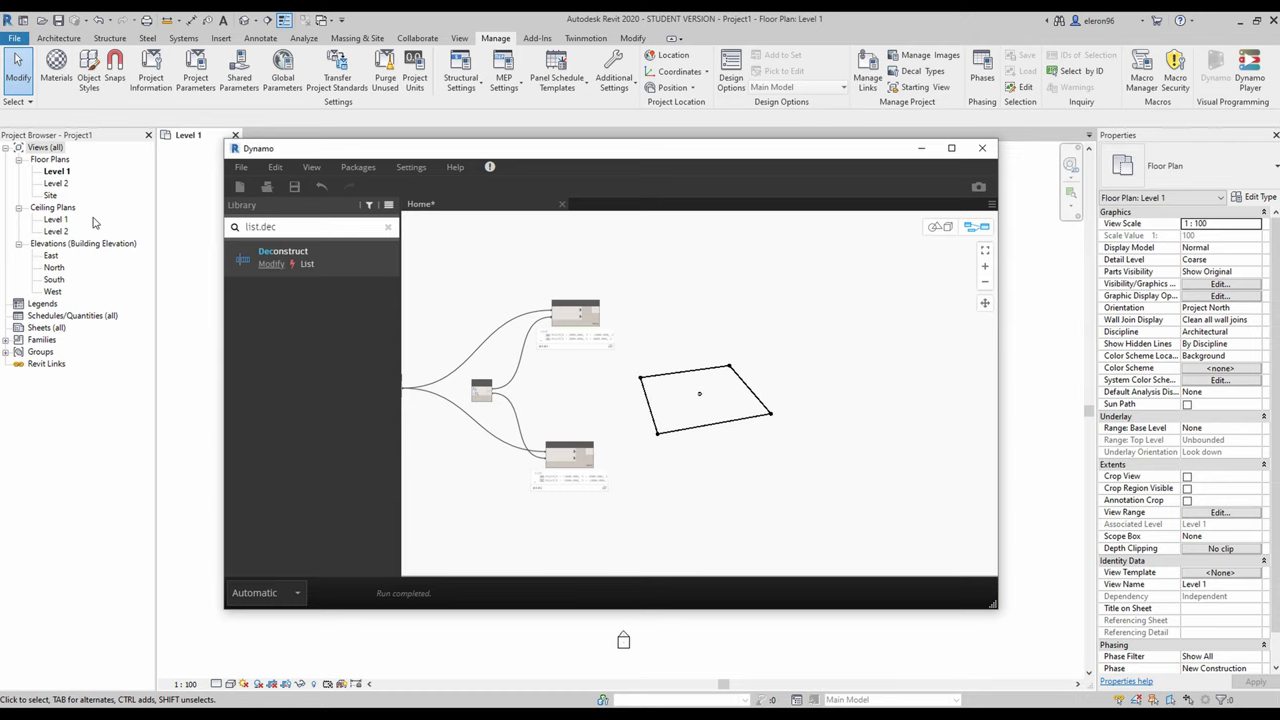
click(361, 256)
drag(748, 420, 660, 304)
scroll(700, 312, up, 5)
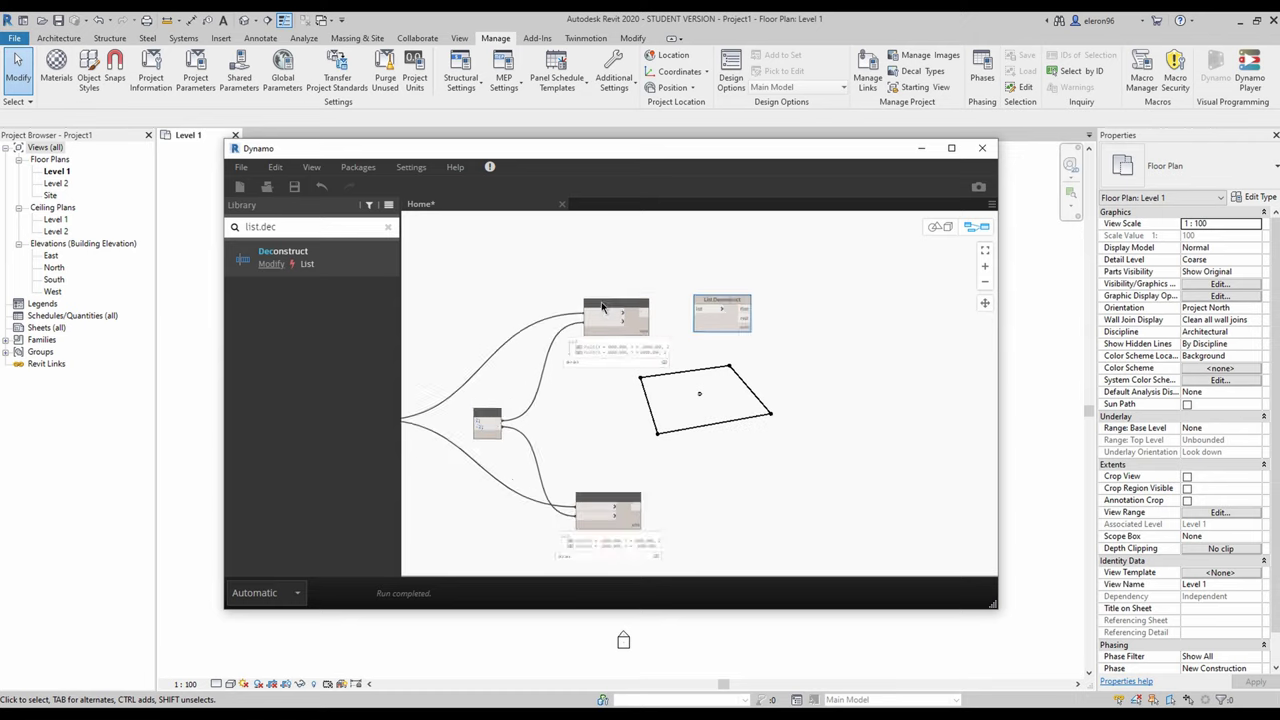
middle_drag(743, 326, 609, 300)
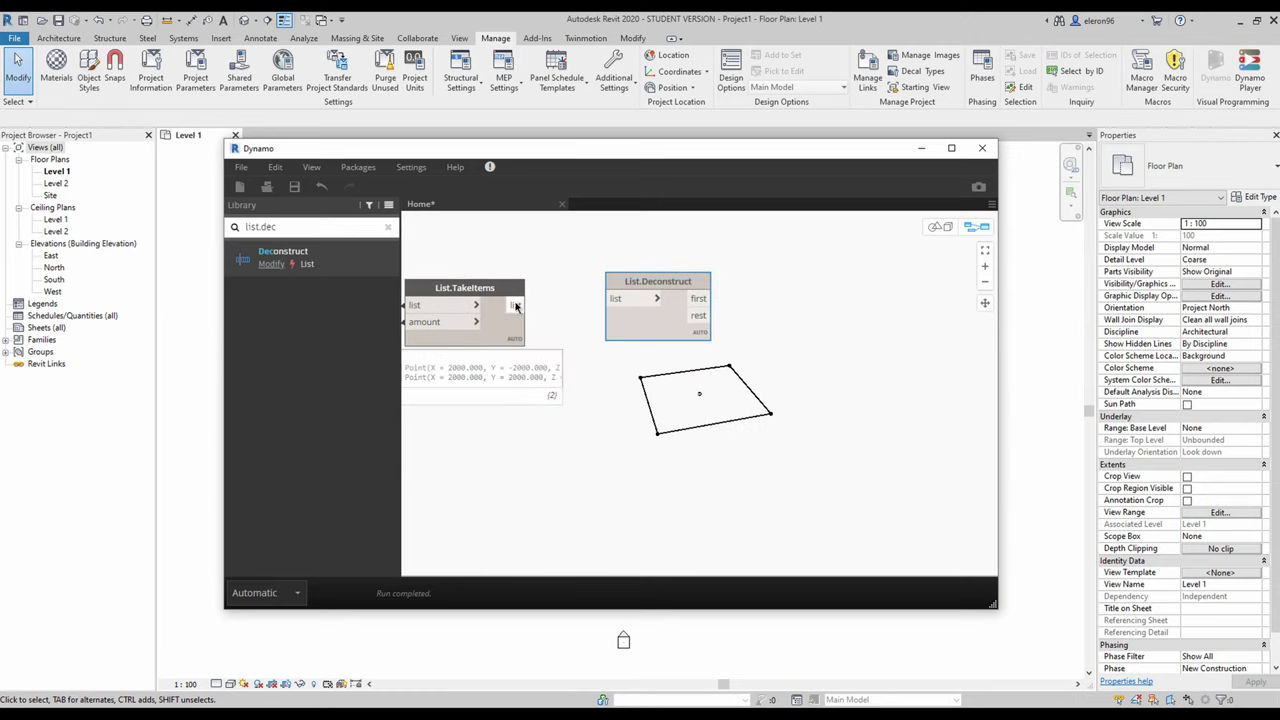
drag(516, 305, 645, 300)
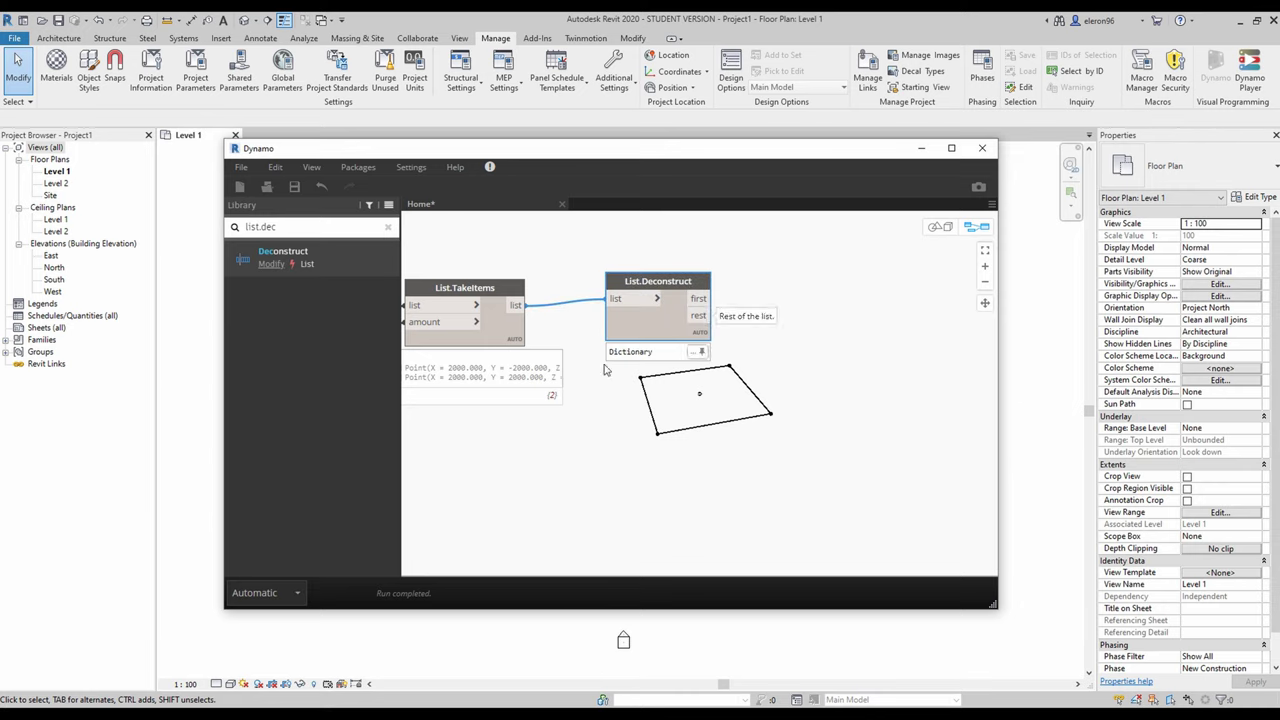
Duplicate List.Deconstruct beside the lower List.TakeItems and feed the copy's list input from that node
scroll(606, 365, down, 4)
middle_drag(652, 384, 643, 327)
drag(628, 255, 621, 428)
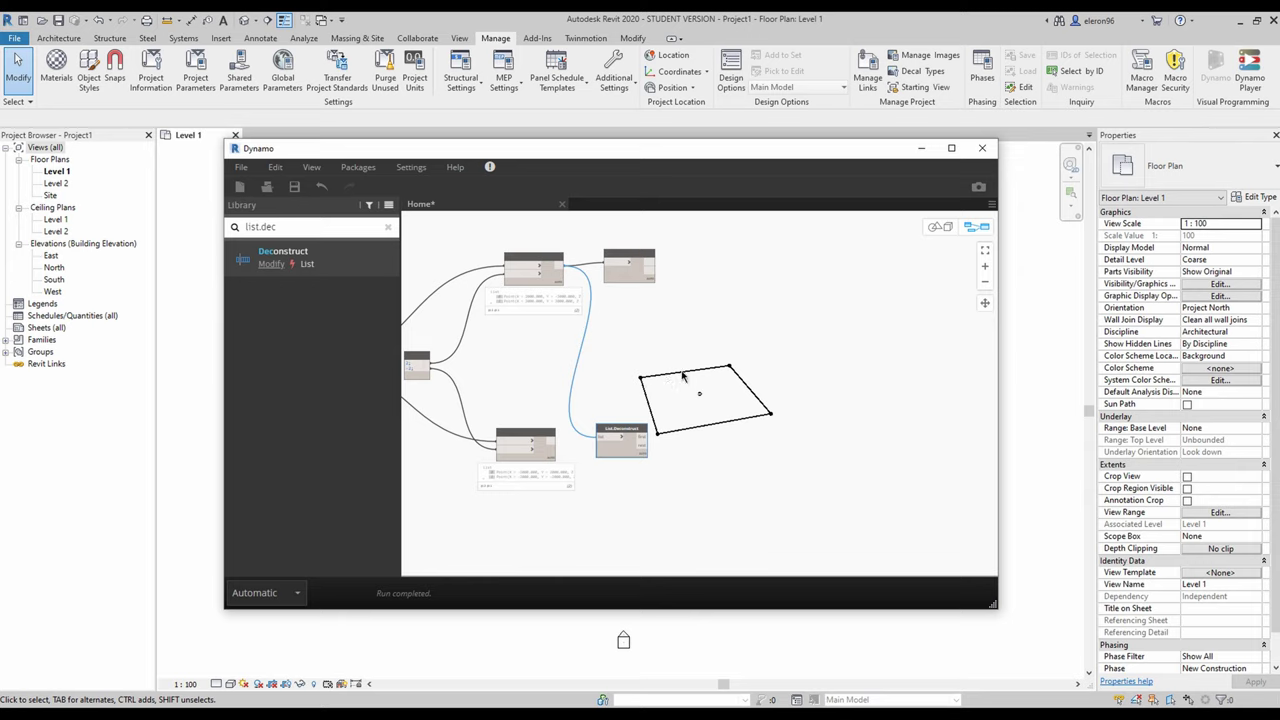
drag(553, 442, 612, 452)
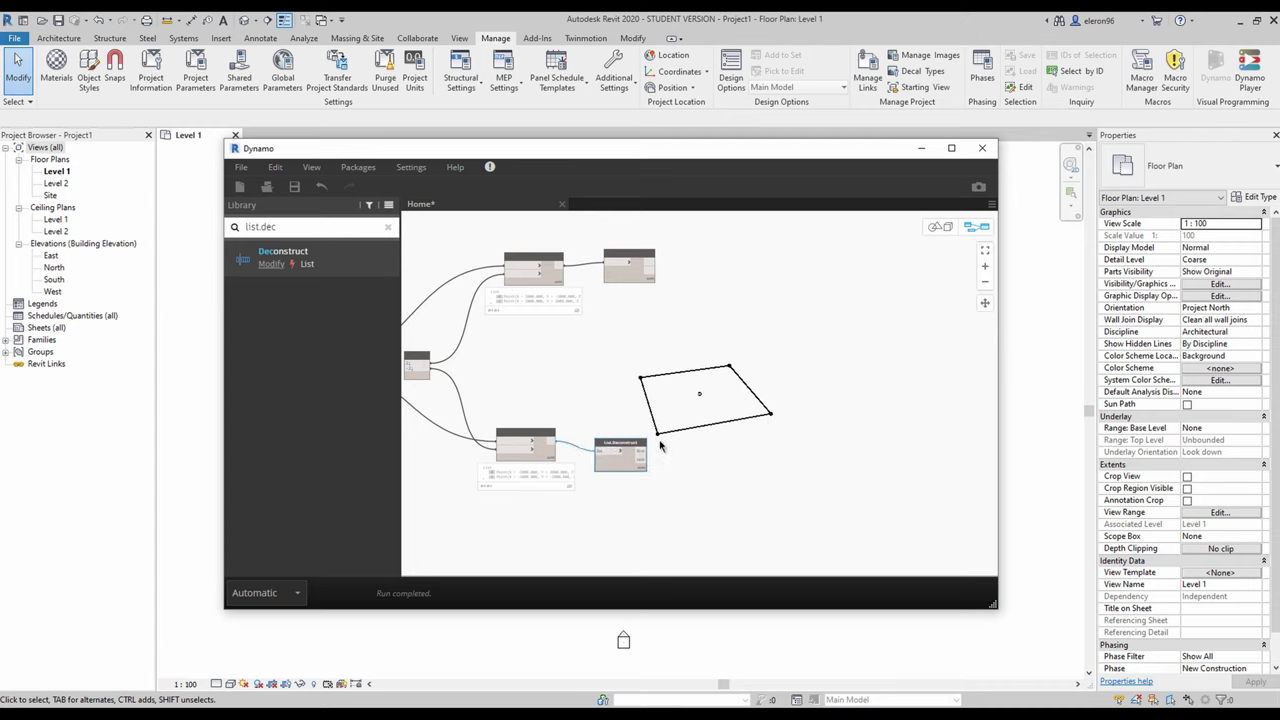
middle_drag(675, 419, 588, 428)
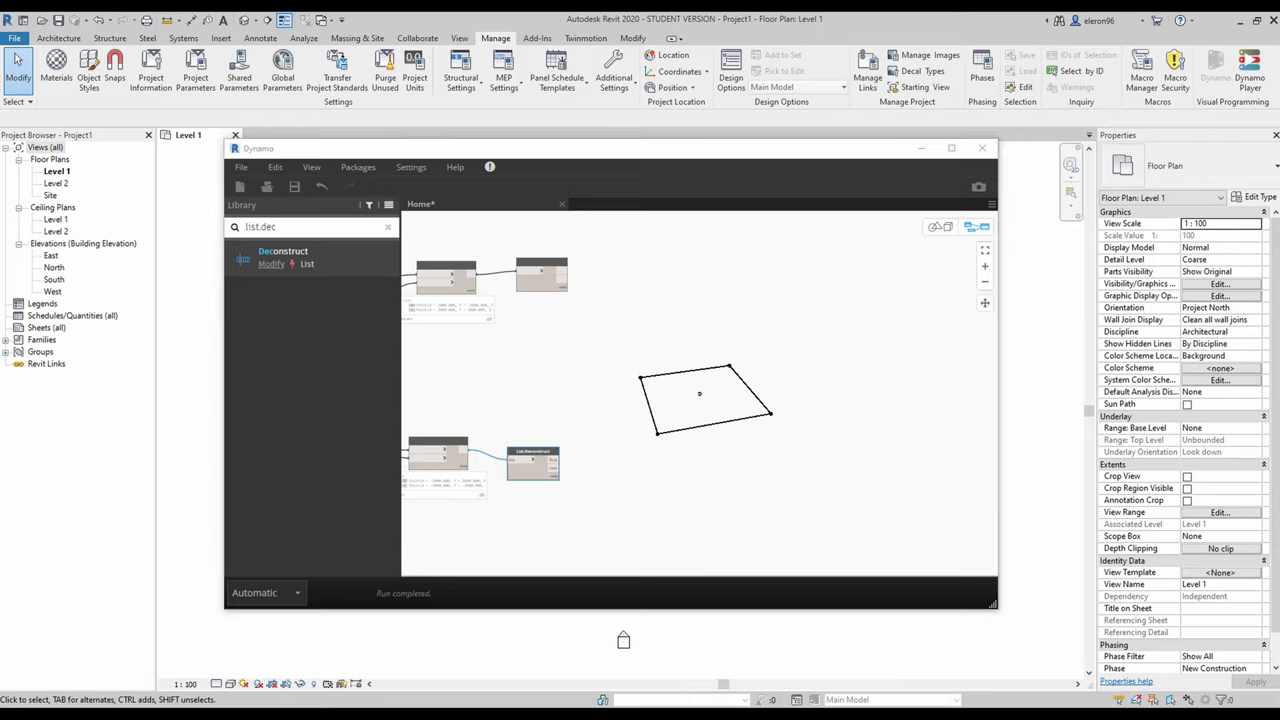
Add a Line.ByStartPointEndPoint node and connect the upper List.Deconstruct's first output to startPoint and rest to endPoint
click(627, 401)
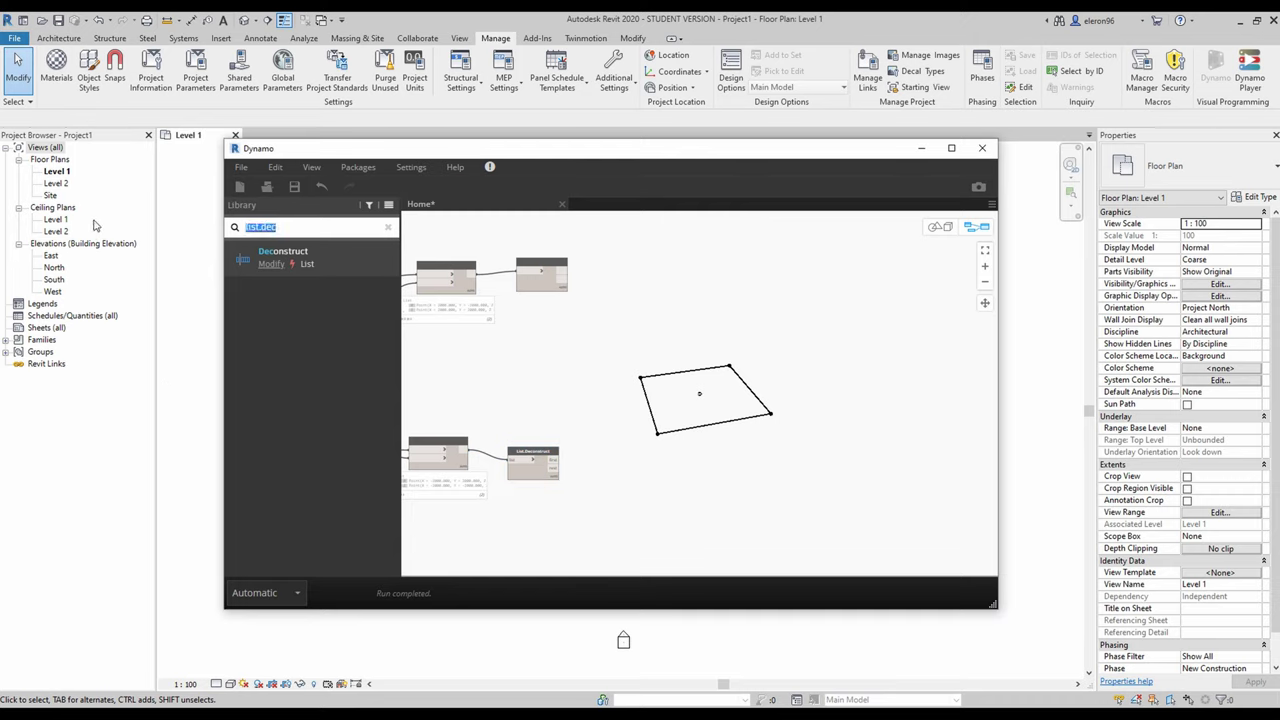
text(line)
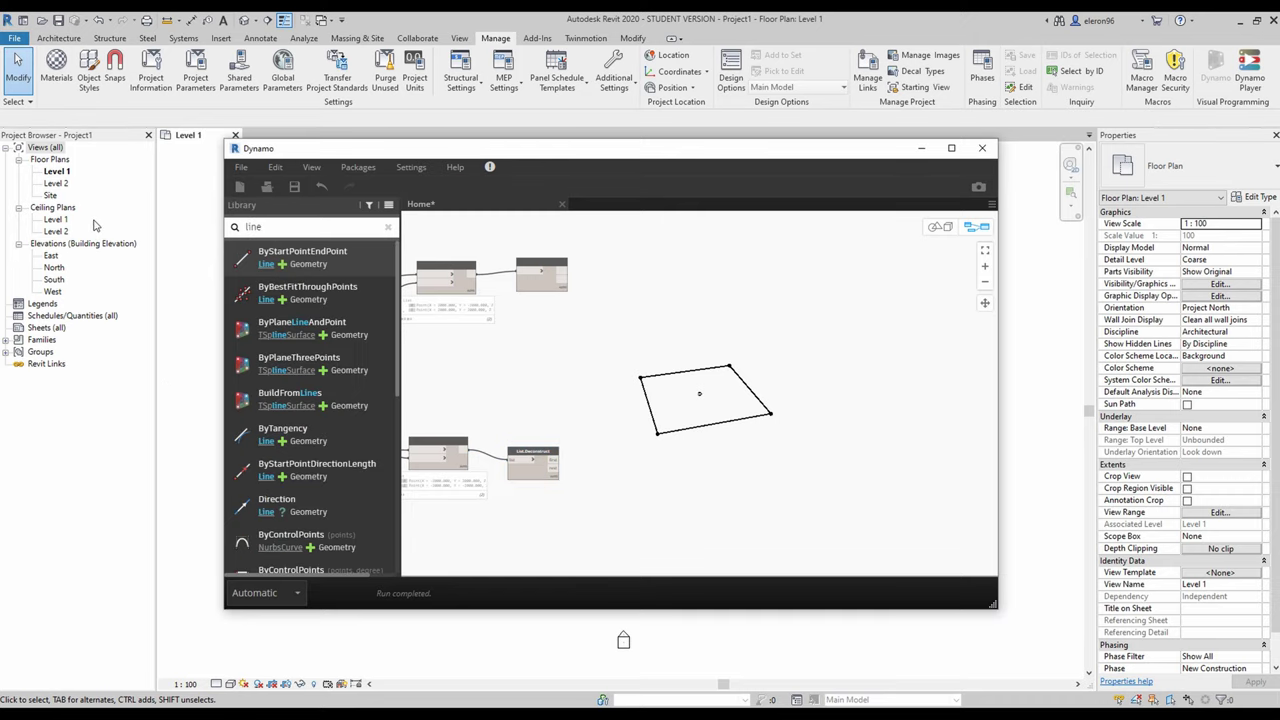
click(363, 263)
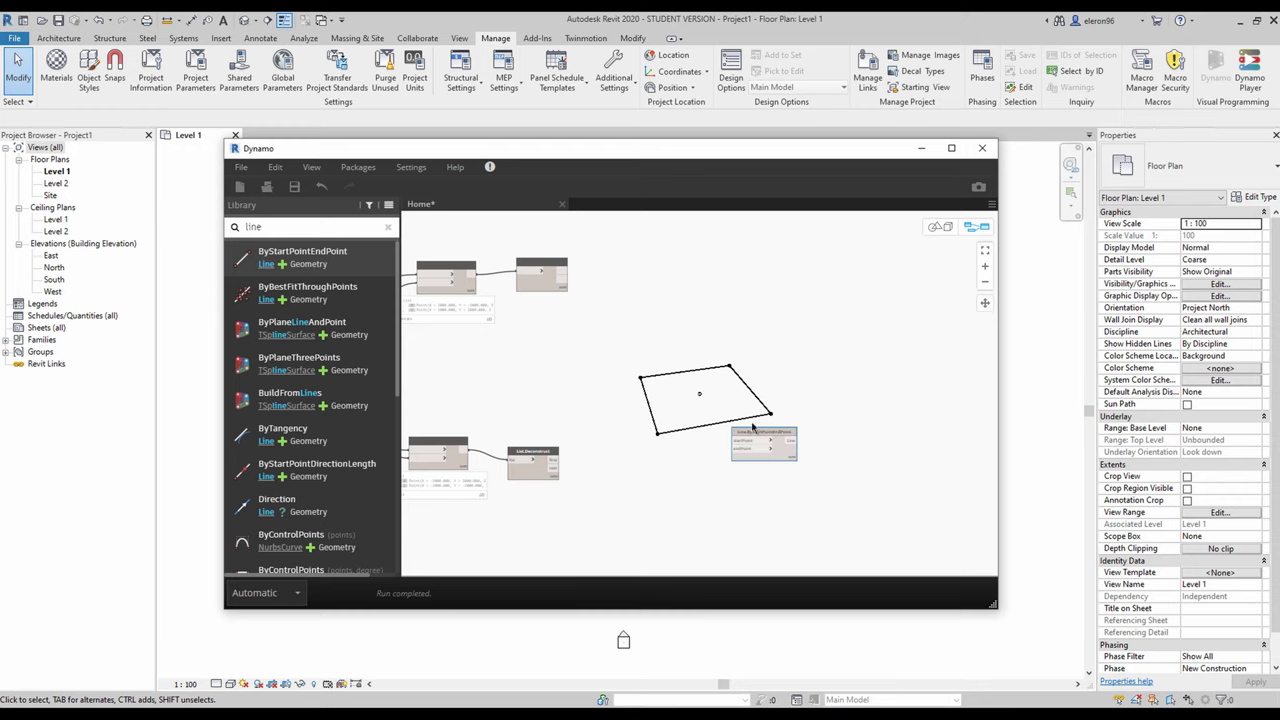
drag(762, 432, 655, 266)
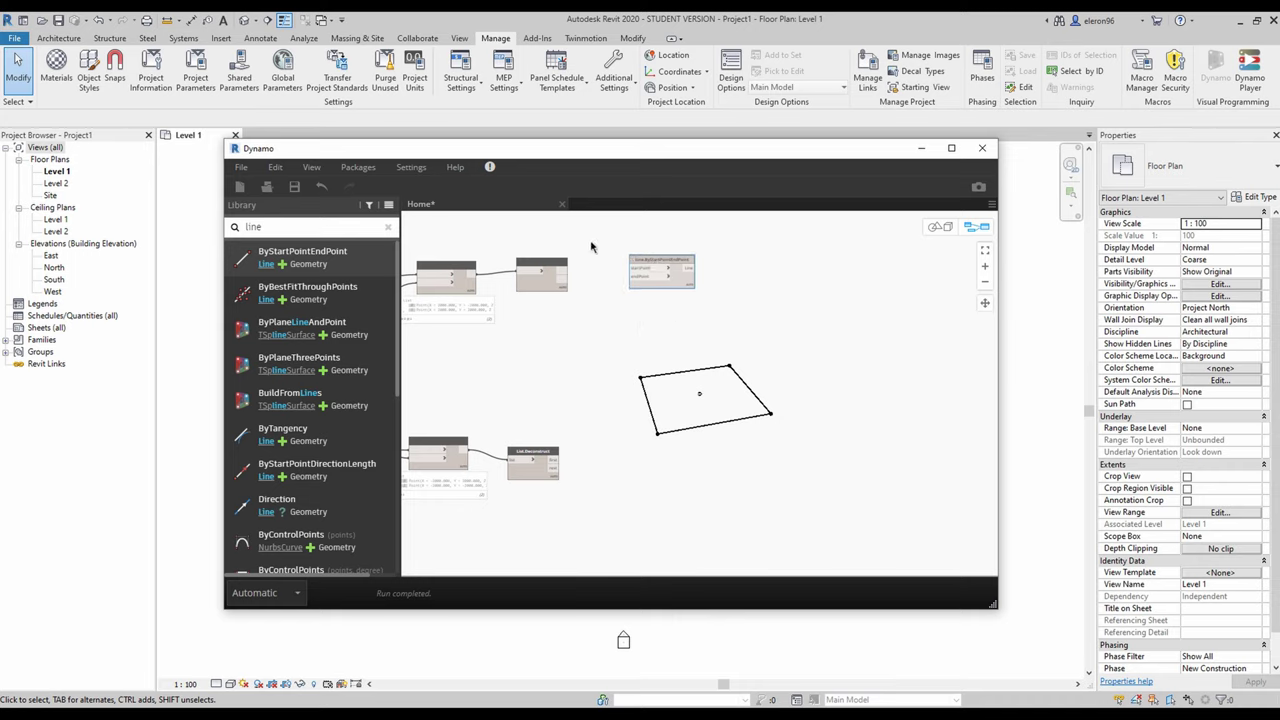
scroll(594, 249, up, 3)
drag(540, 297, 670, 305)
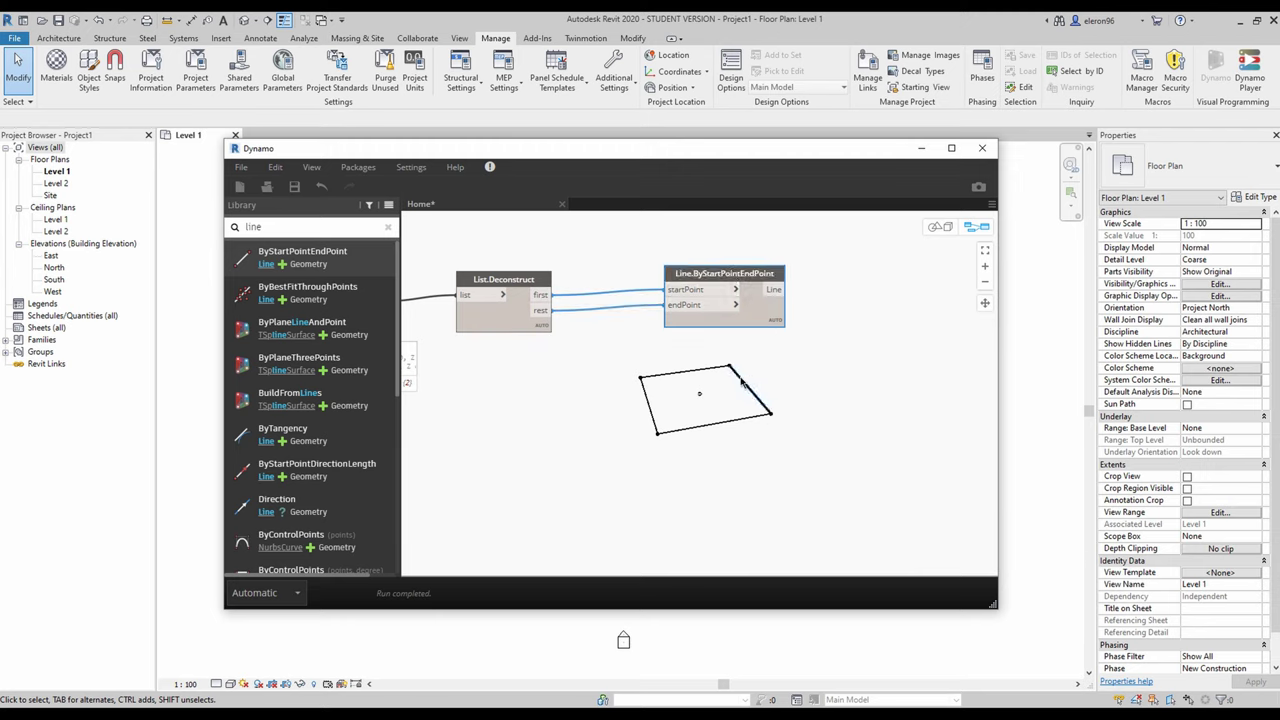
Duplicate Line.ByStartPointEndPoint beside the lower List.Deconstruct and feed its startPoint and endPoint from that node's first and rest outputs
click(765, 413)
scroll(763, 414, down, 3)
click(737, 332)
key(ctrl+c)
key(ctrl+v)
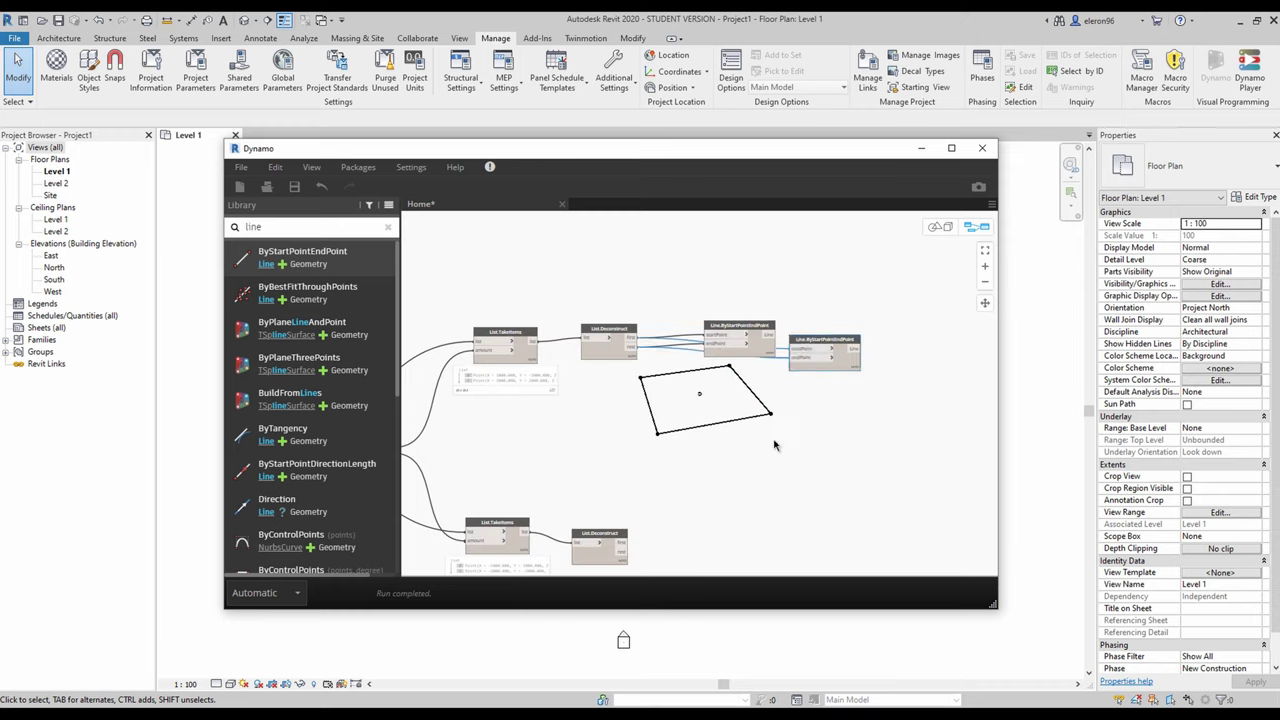
drag(816, 342, 730, 531)
click(620, 543)
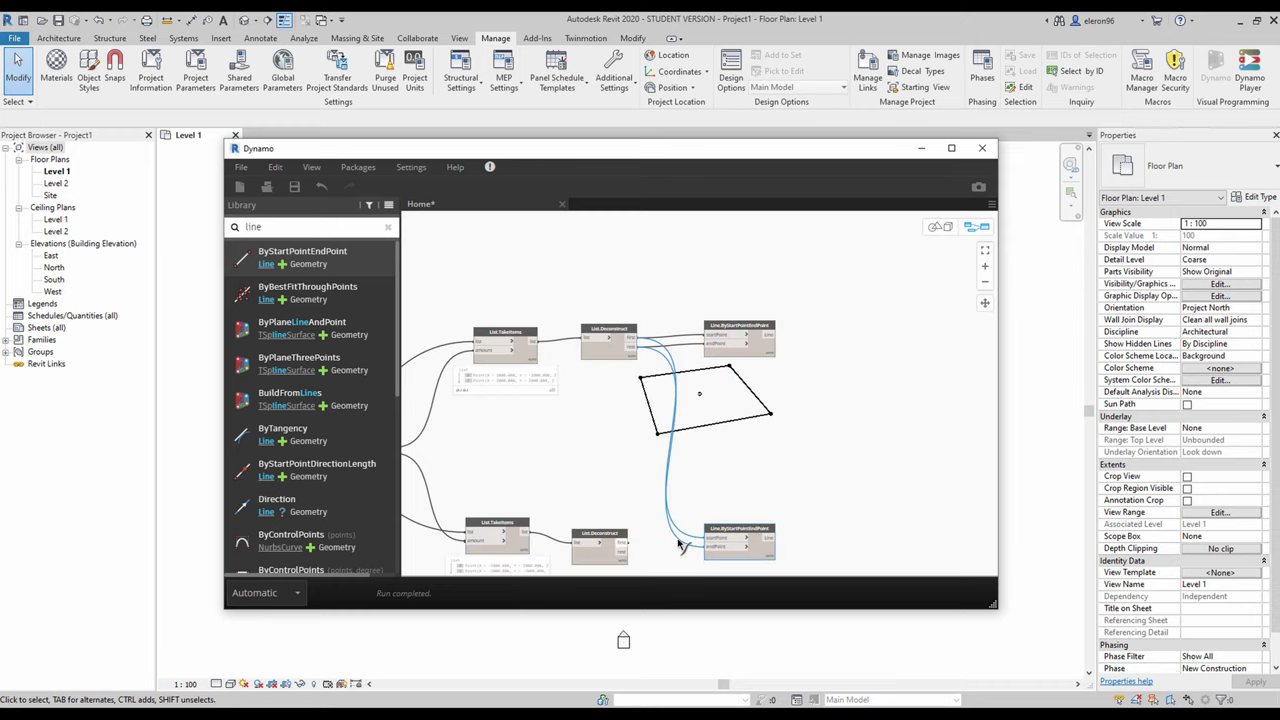
click(732, 538)
click(712, 548)
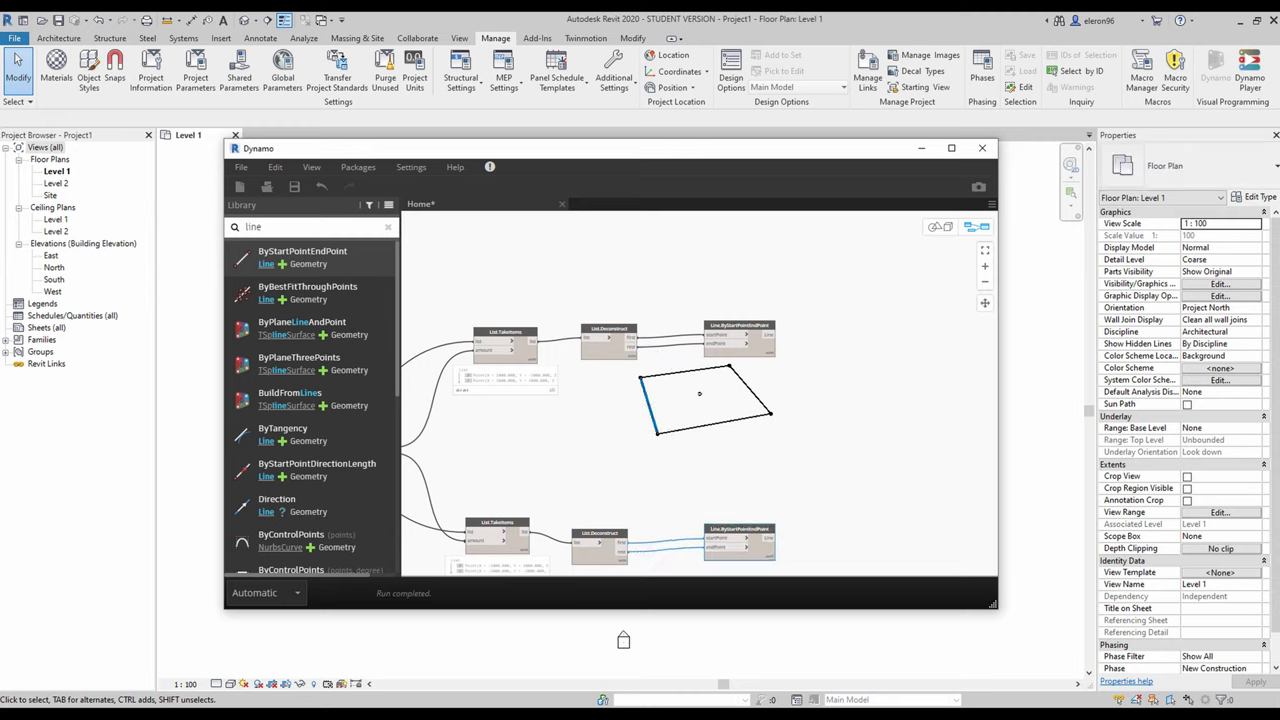
click(623, 640)
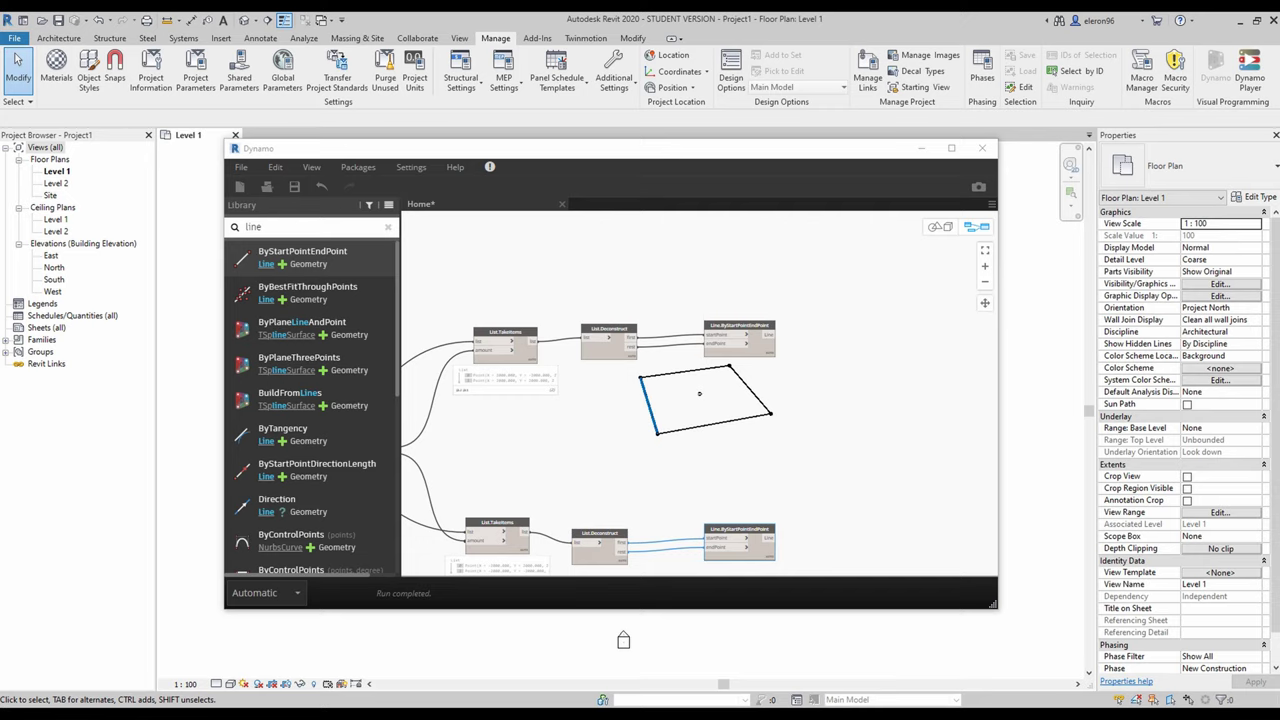
click(753, 420)
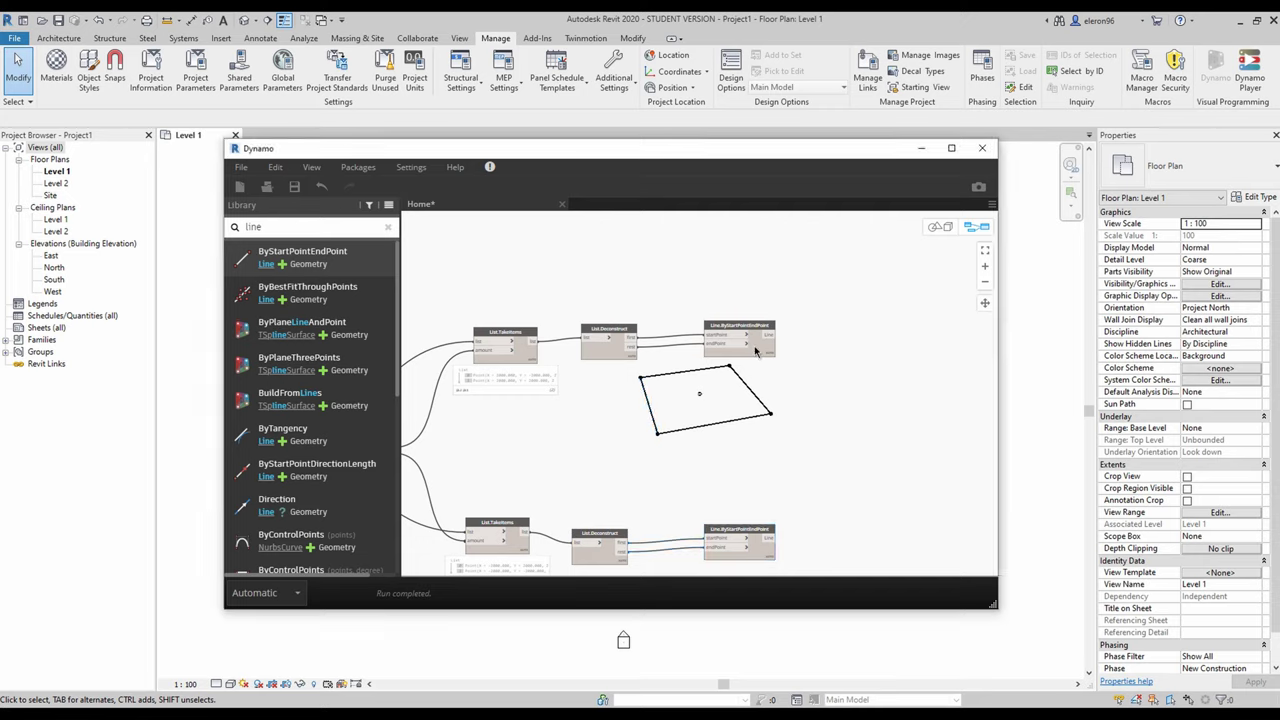
Add a Curve.PointAtParameter node and feed its curve input from the upper Line.ByStartPointEndPoint
click(758, 350)
middle_drag(819, 383, 769, 386)
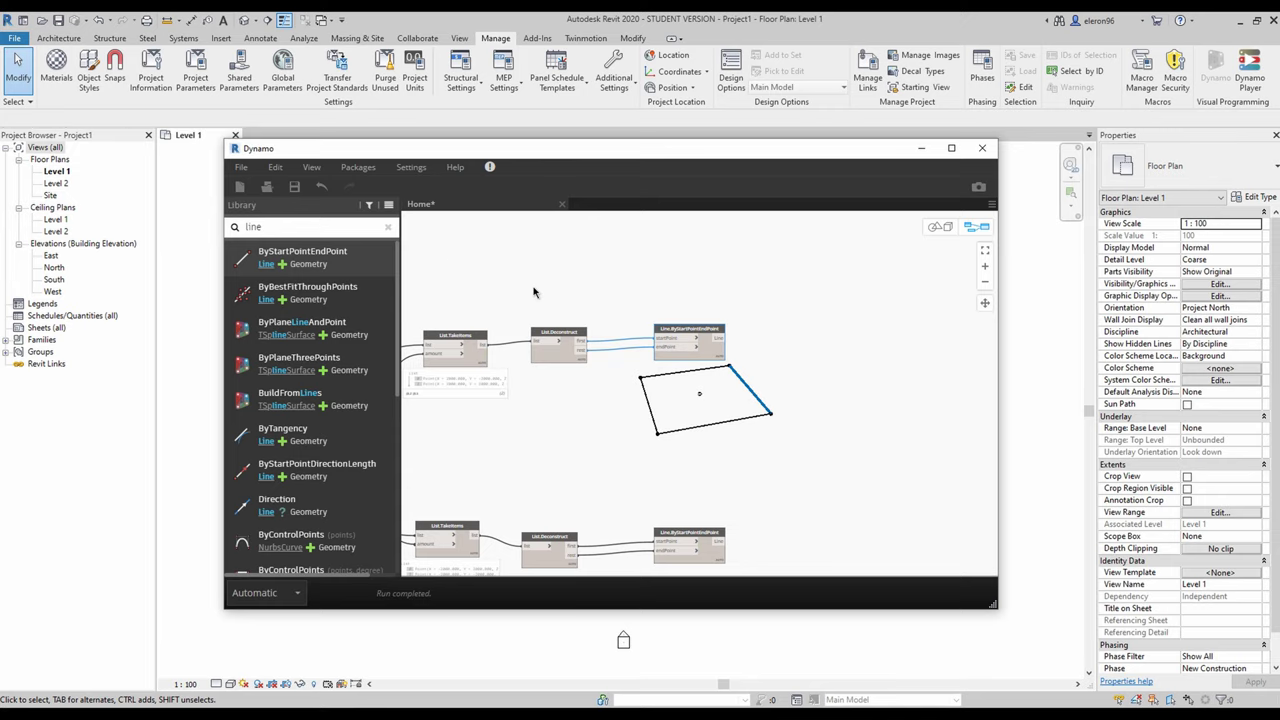
drag(293, 228, 197, 224)
text(curve.Point)
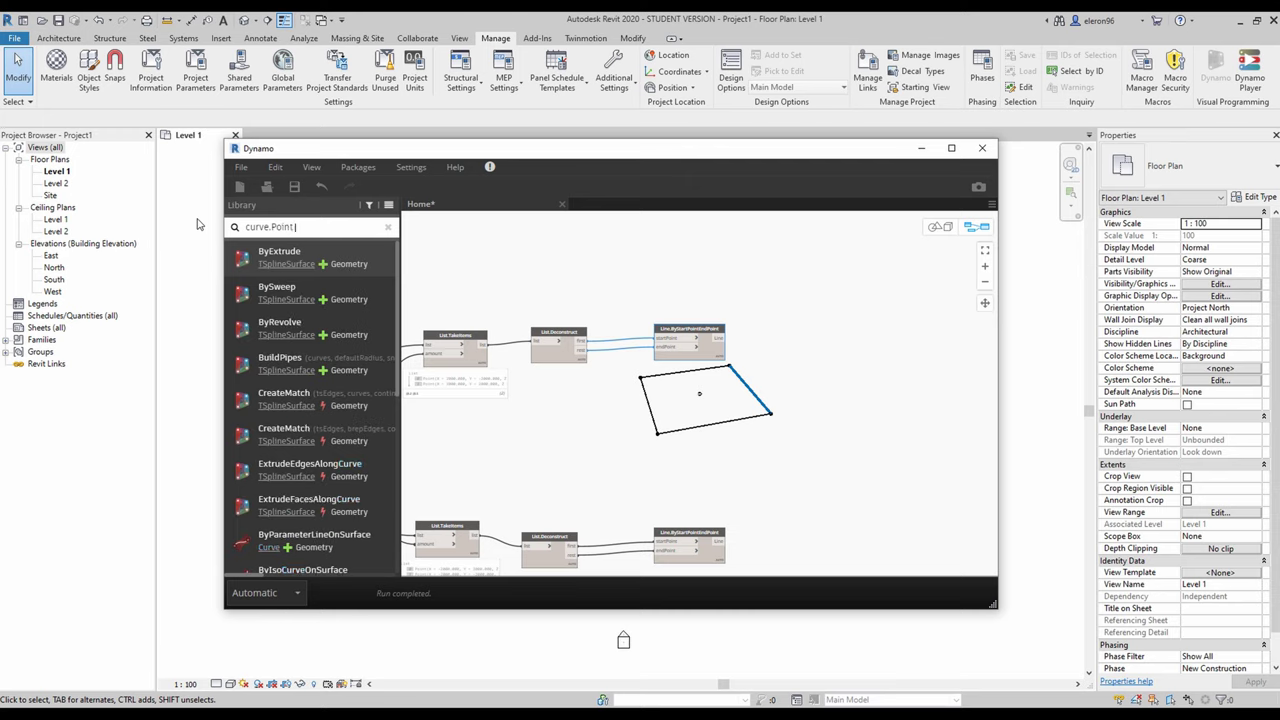
text(at)
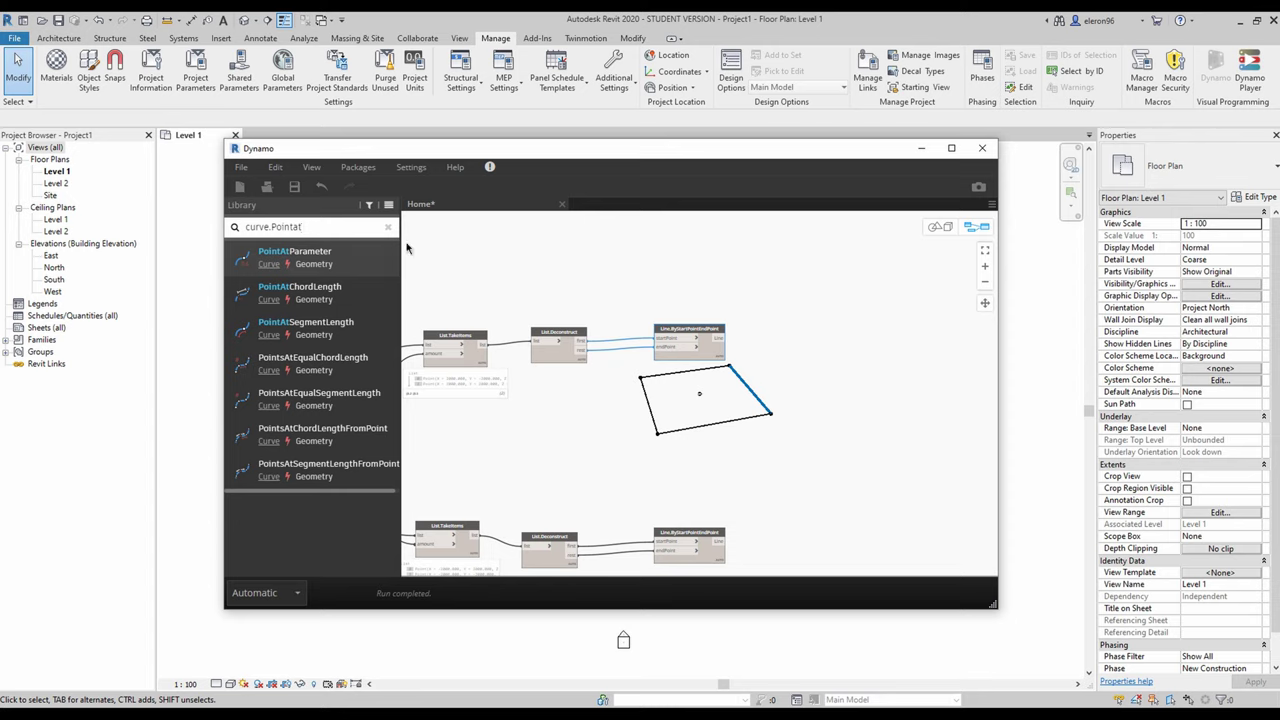
drag(349, 251, 814, 432)
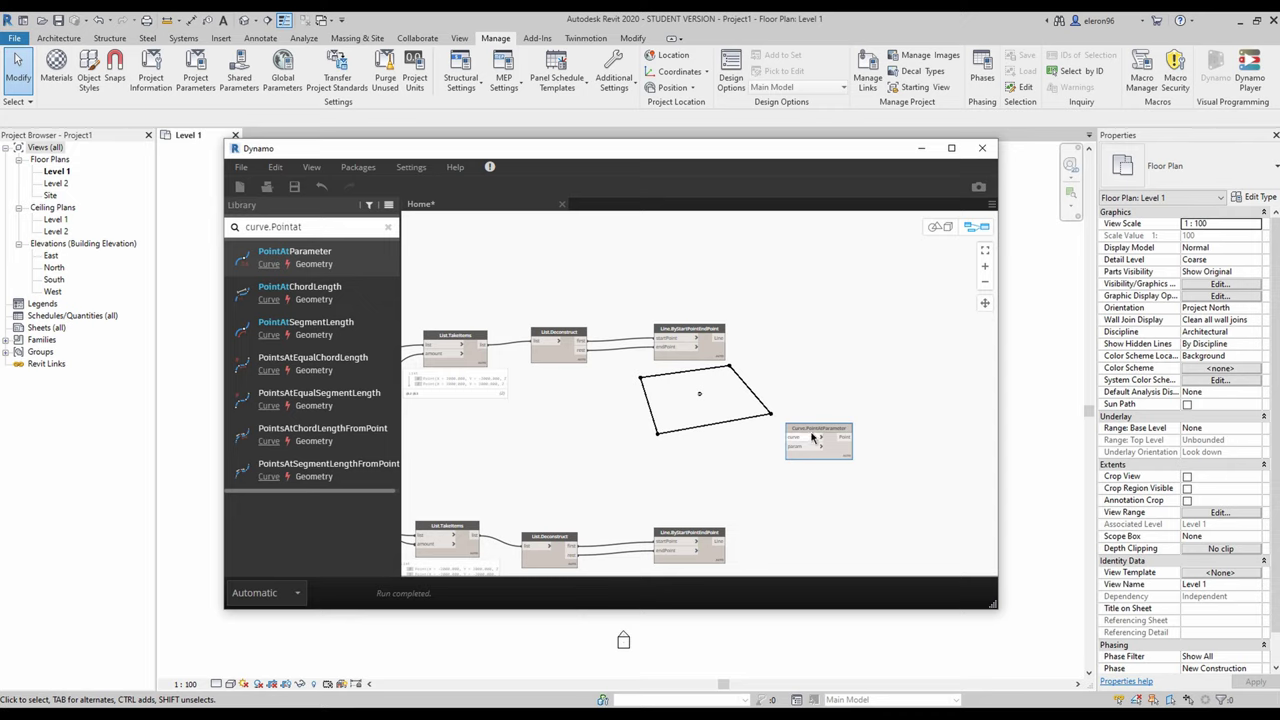
drag(814, 432, 784, 378)
scroll(757, 372, up, 5)
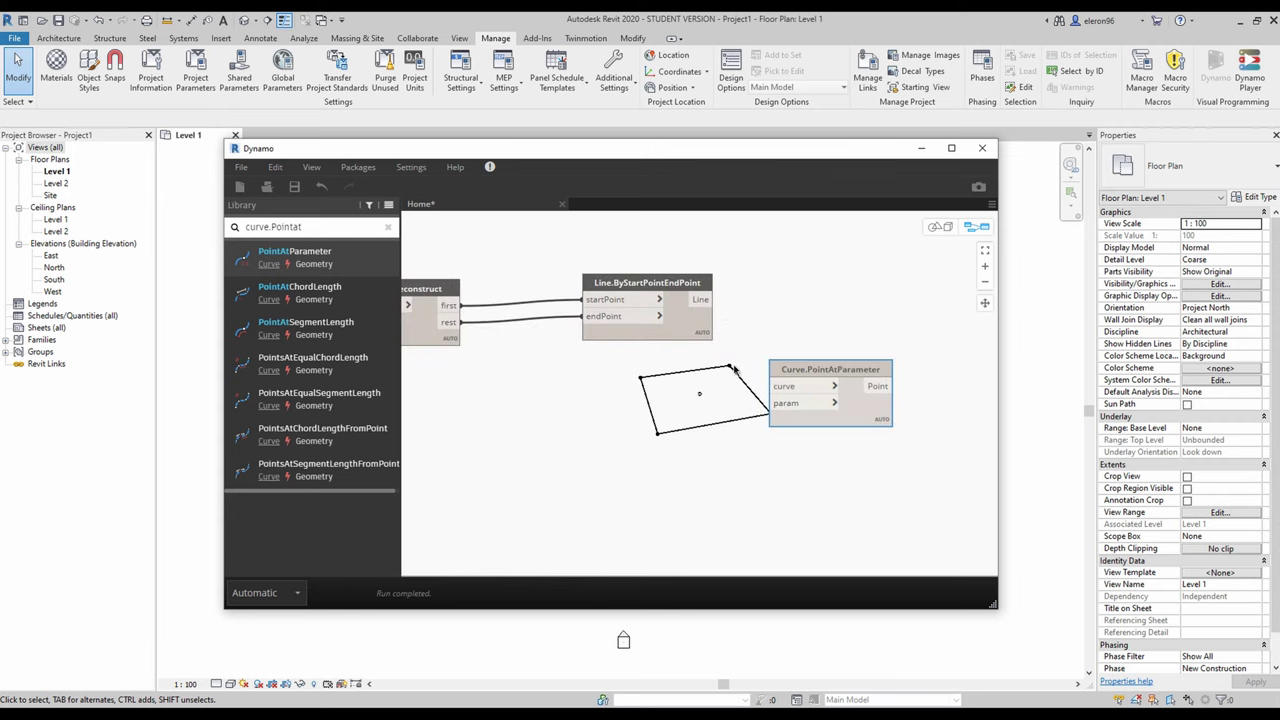
mouse_move(701, 300)
mouse_down()
mouse_move(772, 390)
mouse_move(818, 342)
mouse_up()
Create a code block with the value 0.5, connect it to Curve.PointAtParameter's param input, and move the block clear of the previewed rectangle
double_click(683, 427)
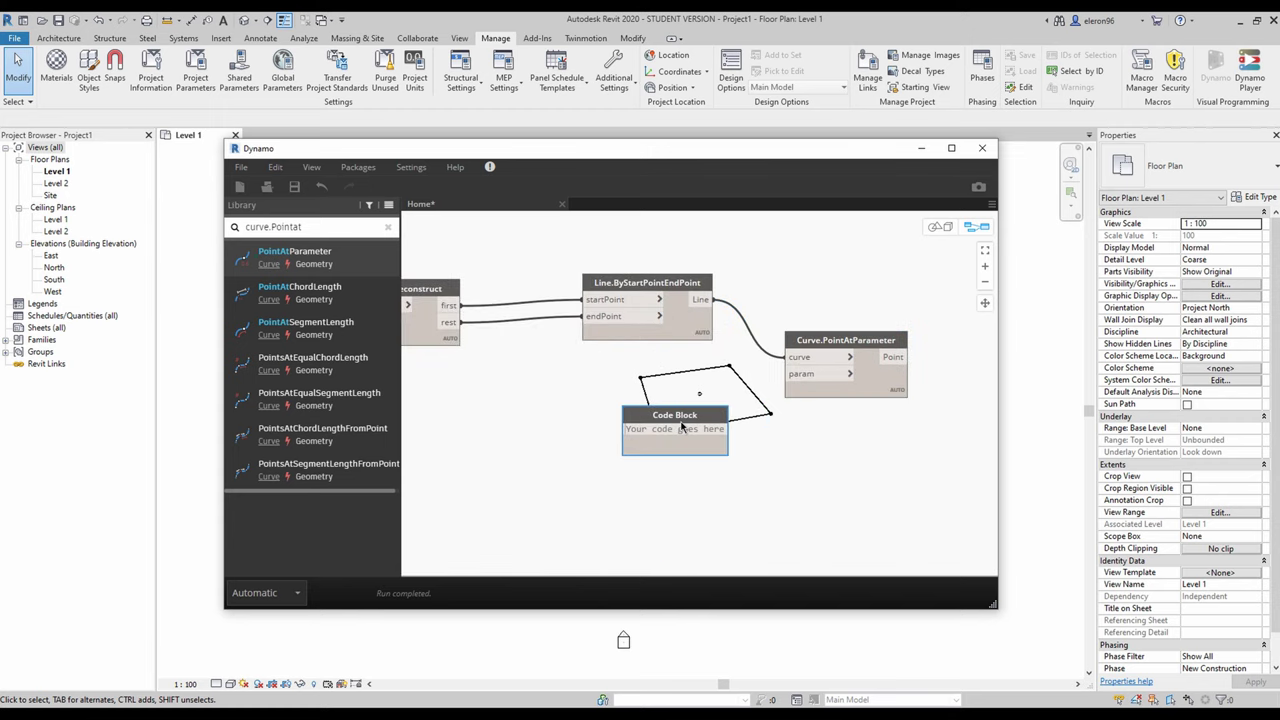
text(0.5)
click(717, 430)
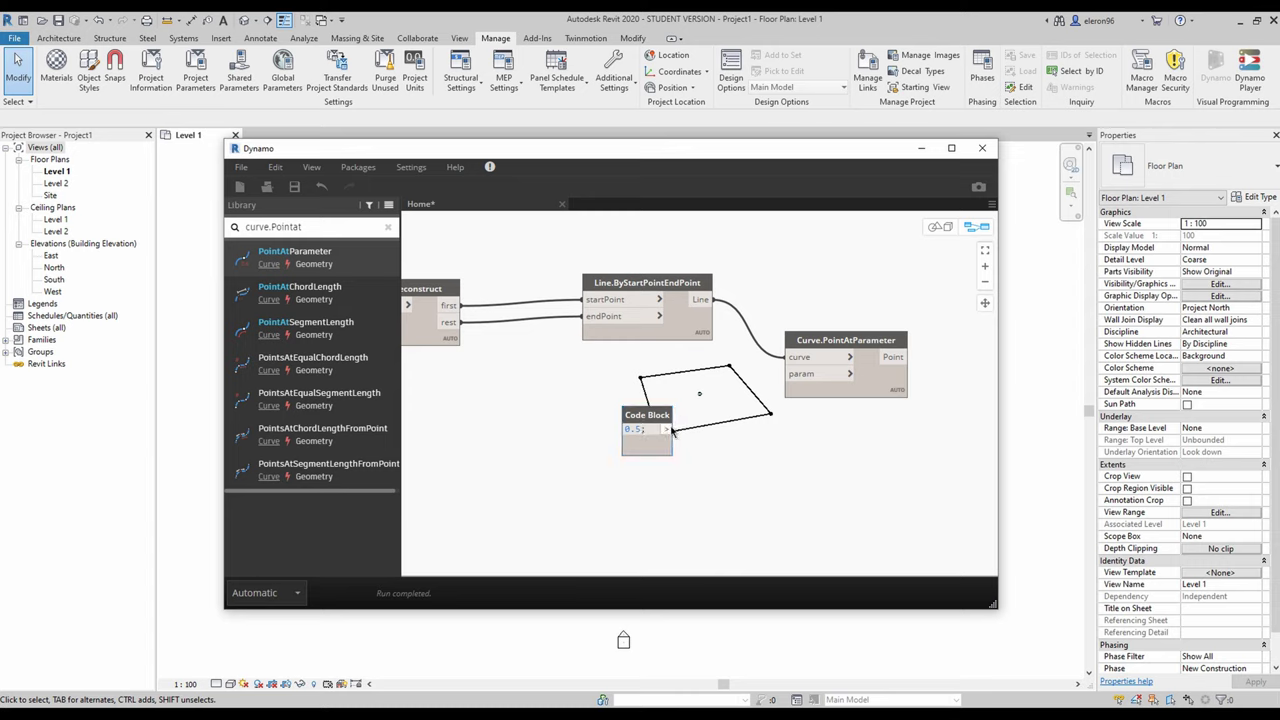
drag(668, 429, 790, 374)
drag(646, 415, 619, 457)
Duplicate Curve.PointAtParameter with its 0.5 param connection, place it lower, and feed its curve input from the lower Line.ByStartPointEndPoint
scroll(772, 410, down, 5)
middle_drag(734, 453, 680, 424)
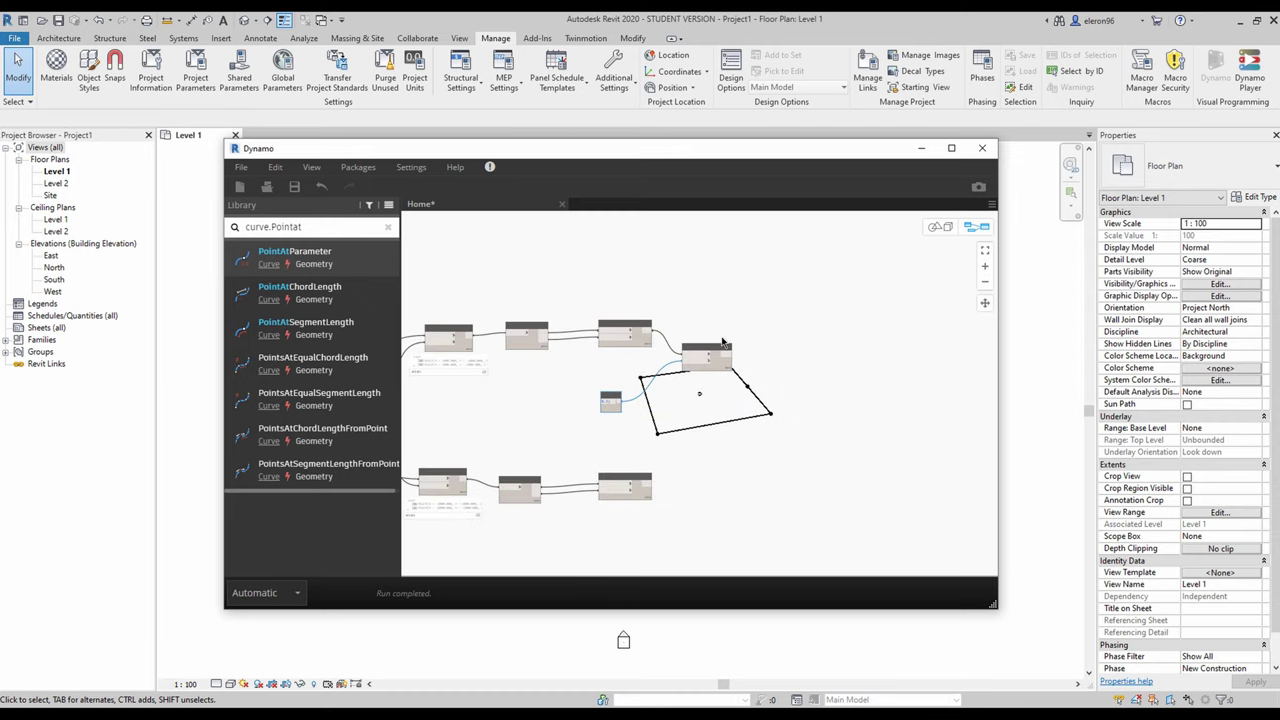
click(725, 348)
key(ctrl+c)
key(ctrl+v)
drag(786, 368, 717, 443)
scroll(690, 460, up, 5)
drag(601, 503, 707, 437)
click(622, 431)
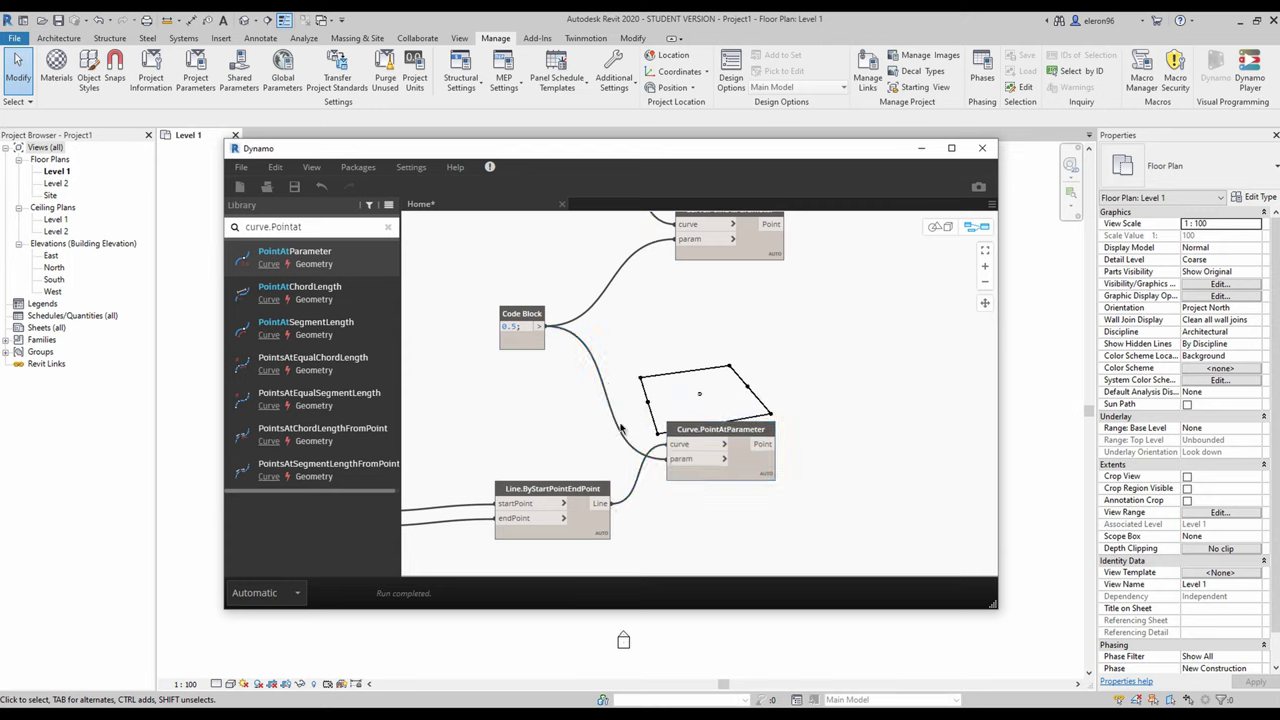
Turn off the geometry preview of the lower and upper Line.ByStartPointEndPoint nodes
click(577, 492)
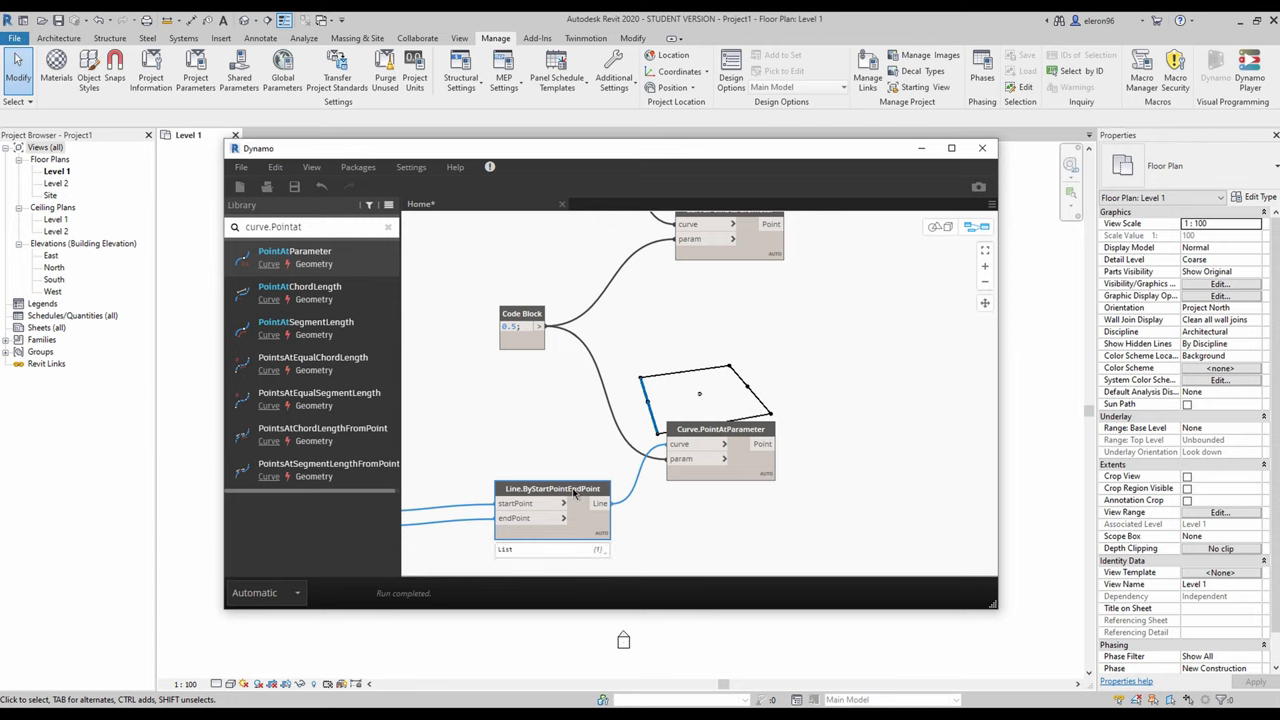
right_click(576, 494)
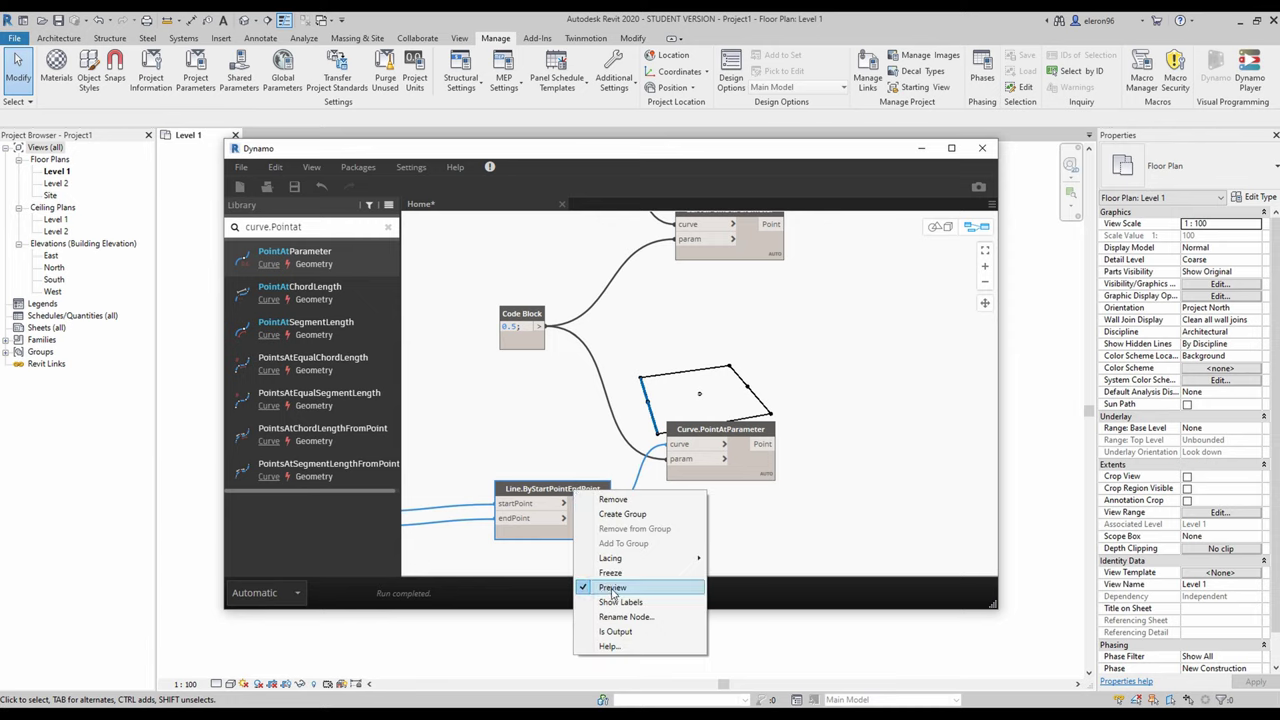
click(612, 587)
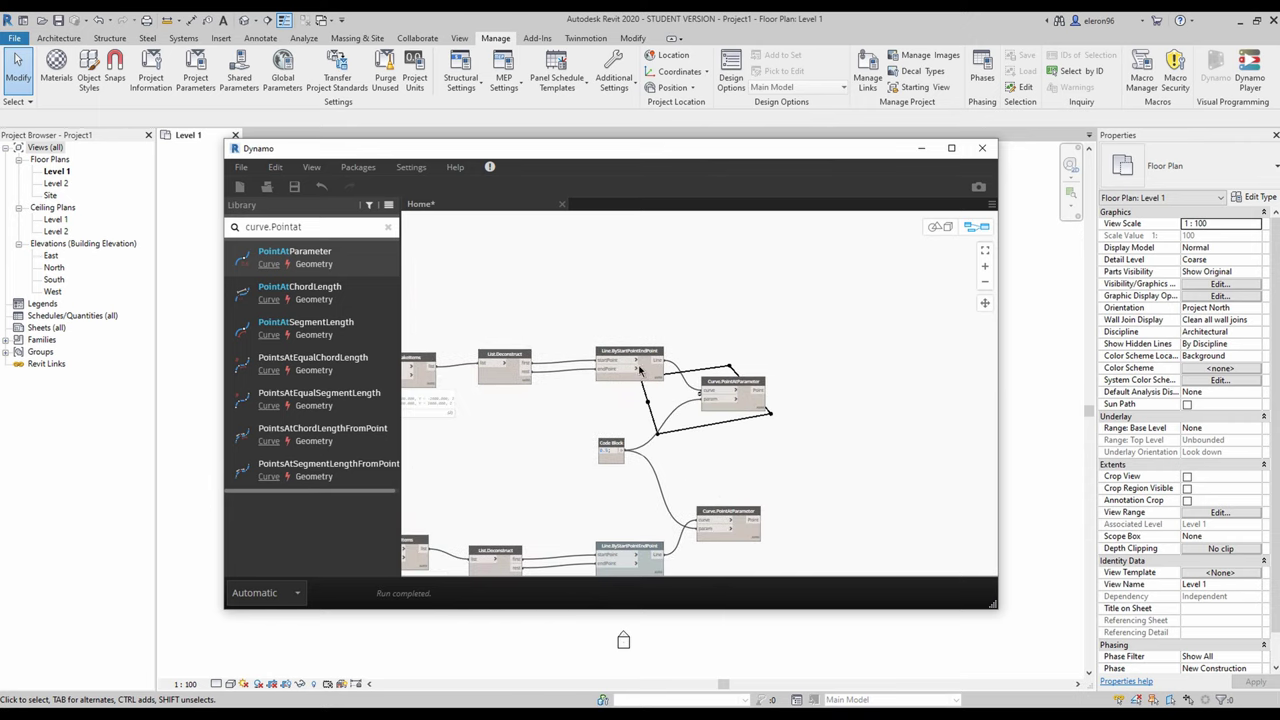
click(645, 375)
right_click(645, 375)
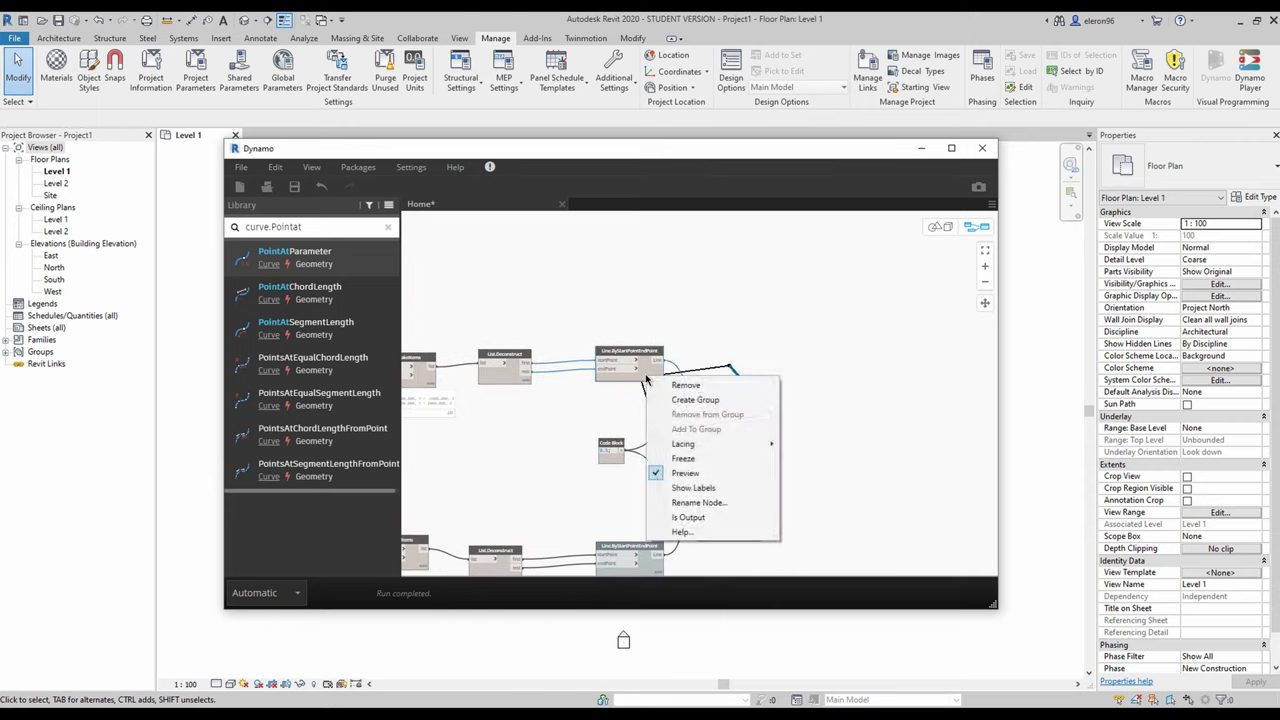
click(688, 475)
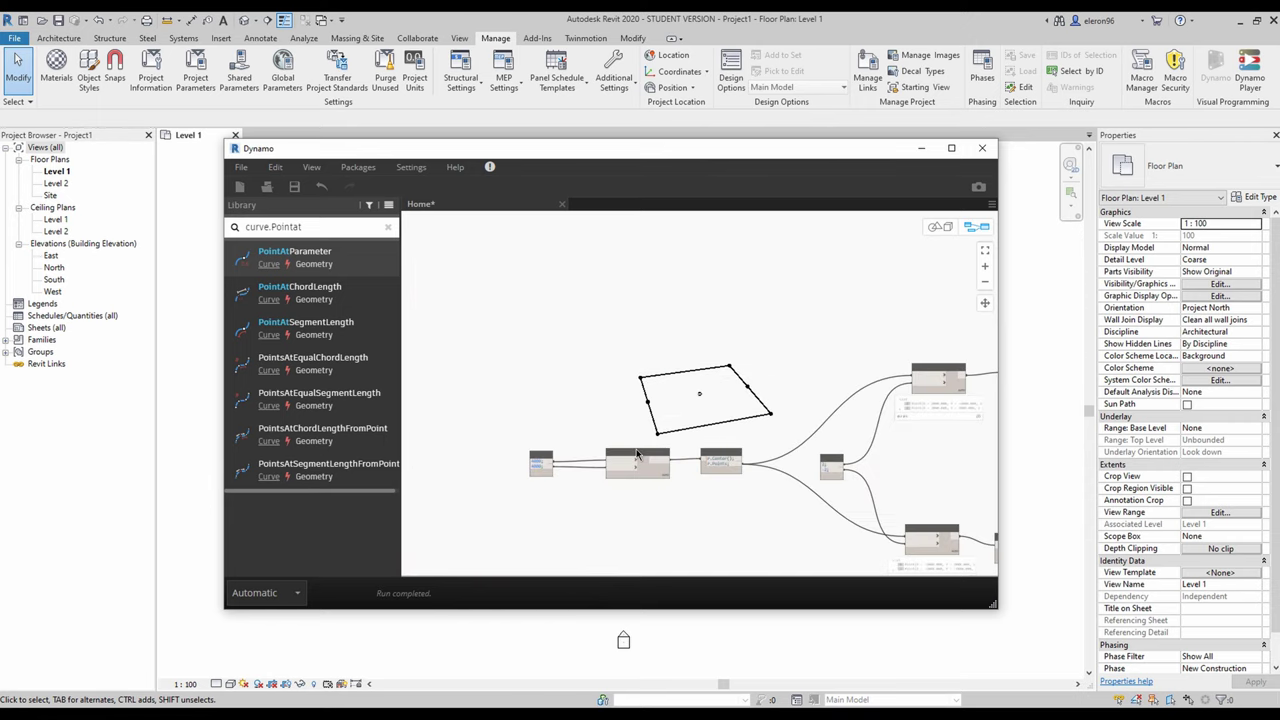
Turn off the geometry preview of the Rectangle.ByWidthLength node
scroll(637, 455, up, 3)
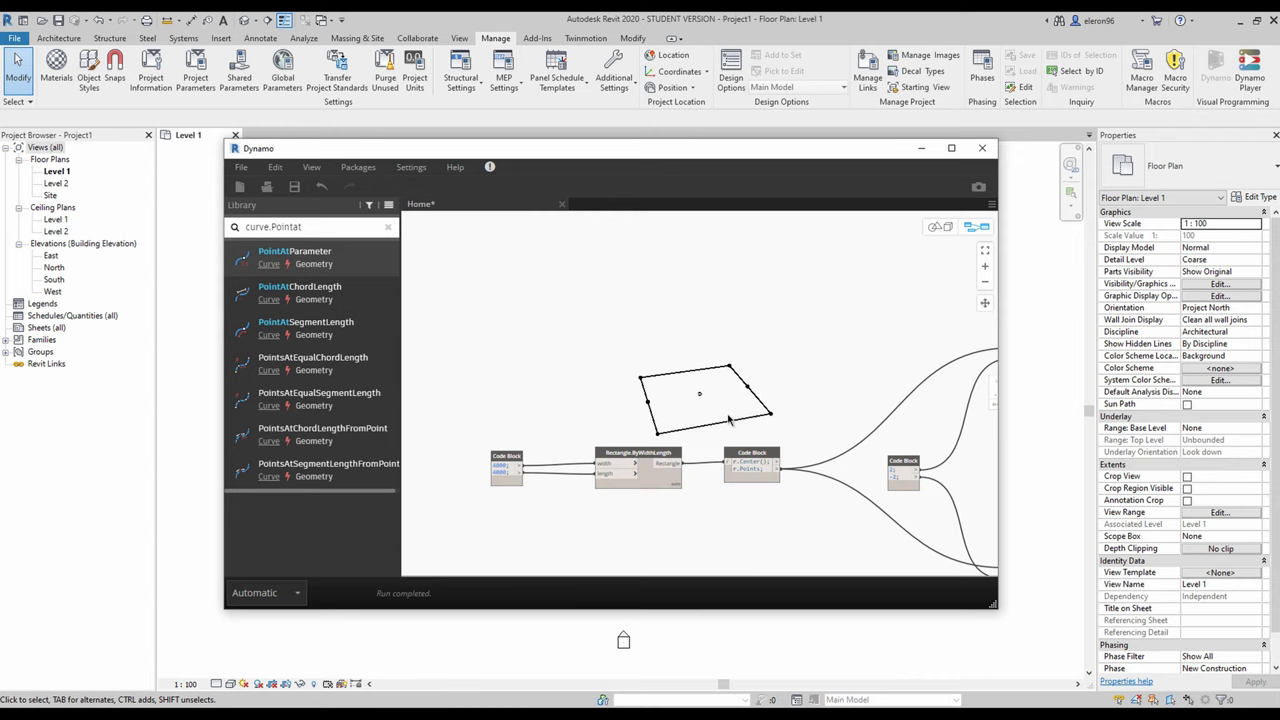
click(621, 485)
right_click(621, 490)
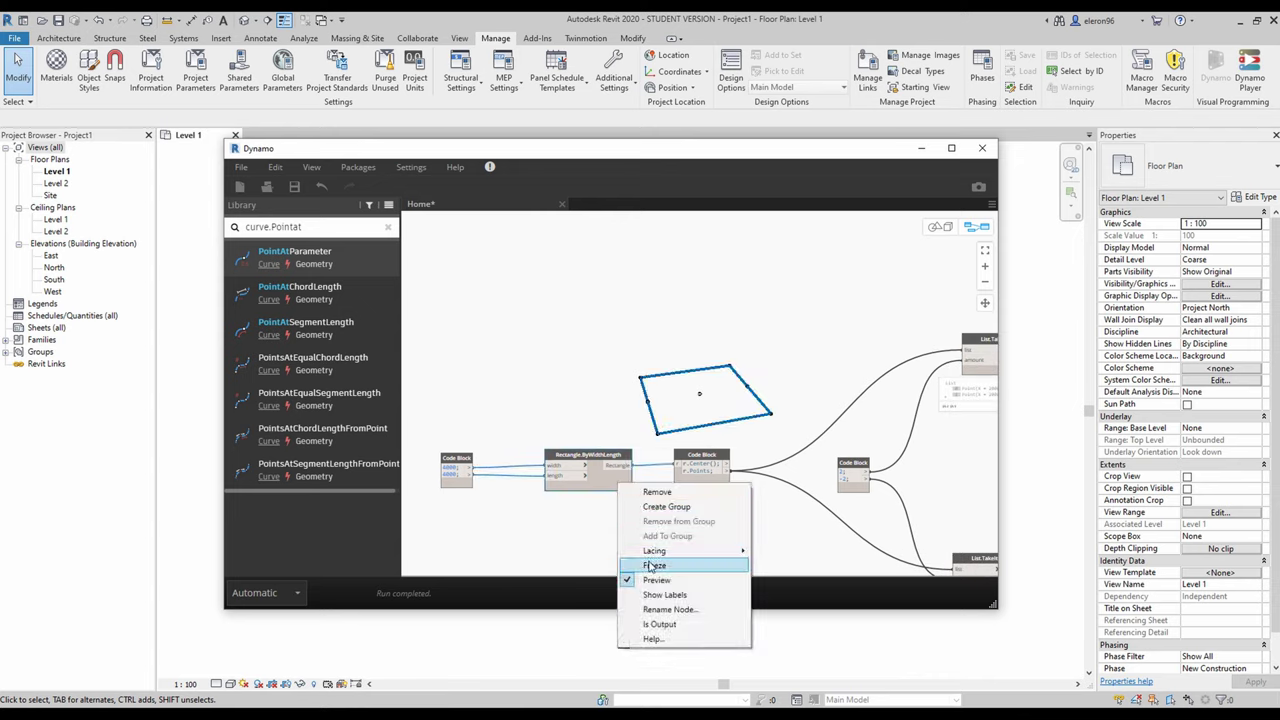
click(656, 580)
click(623, 388)
scroll(672, 398, down, 5)
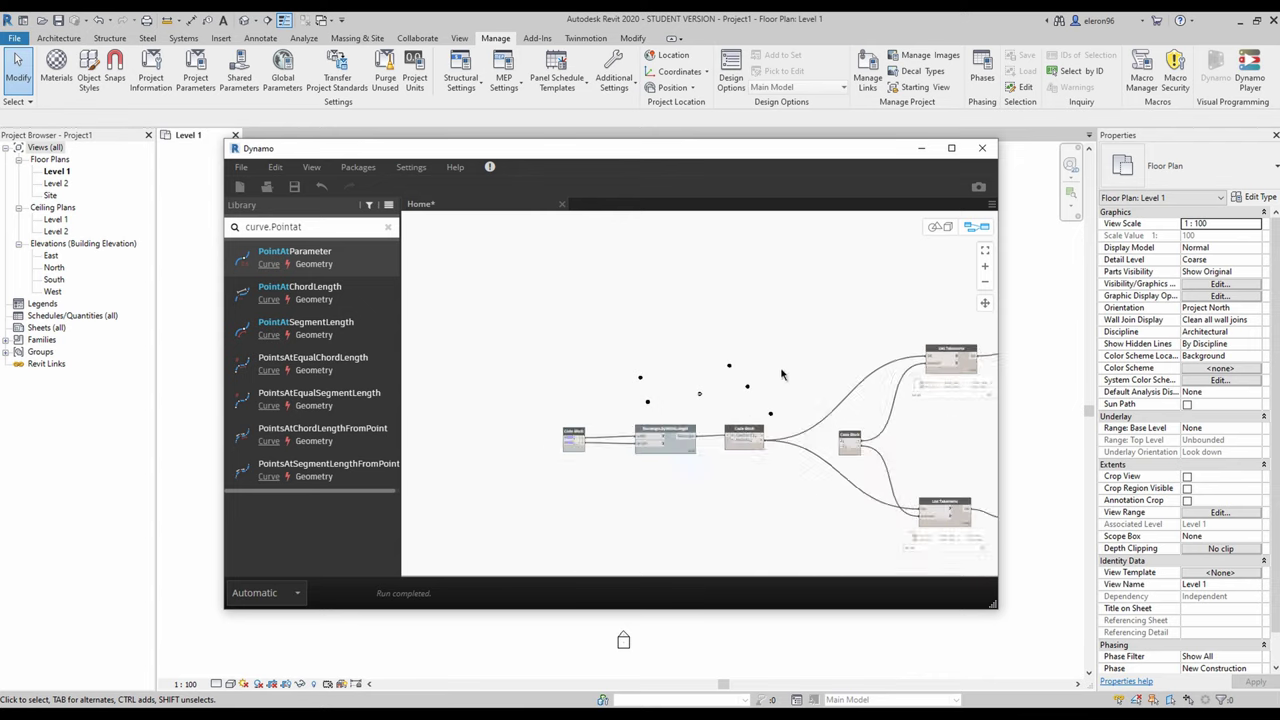
Search the node library for geometry.translate
scroll(680, 400, up, 3)
middle_drag(762, 432, 612, 407)
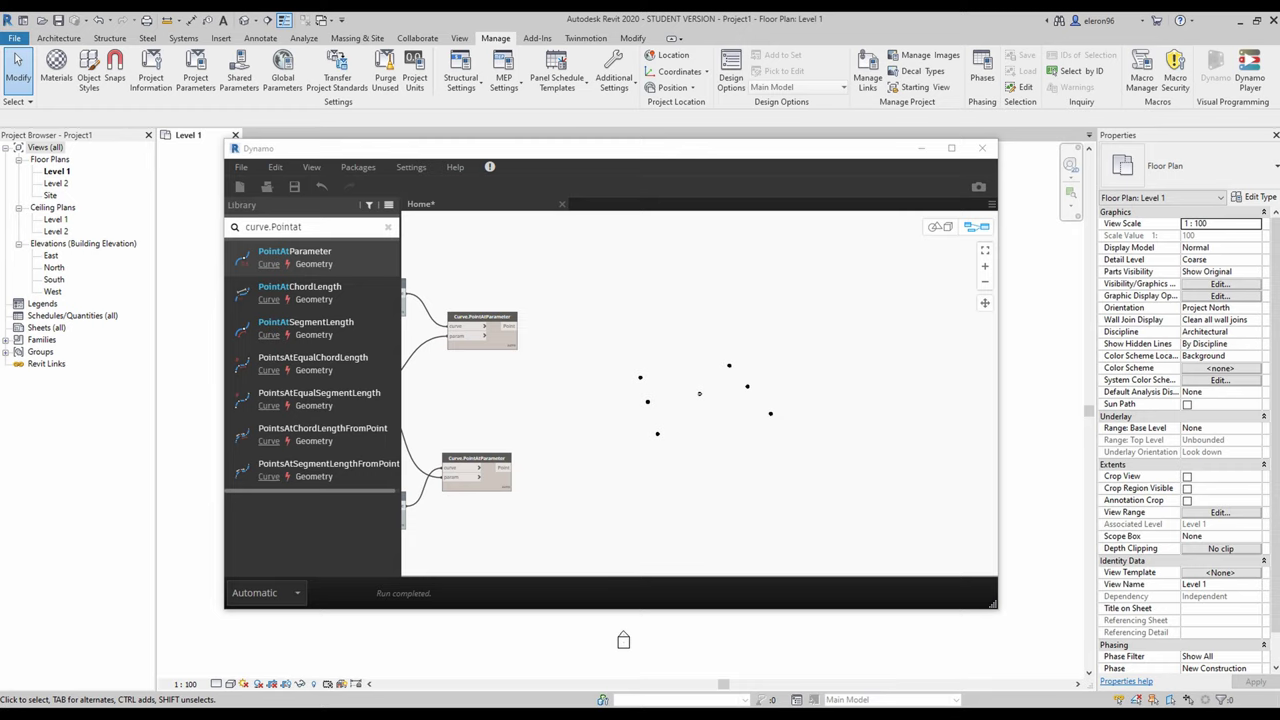
middle_drag(611, 454, 648, 441)
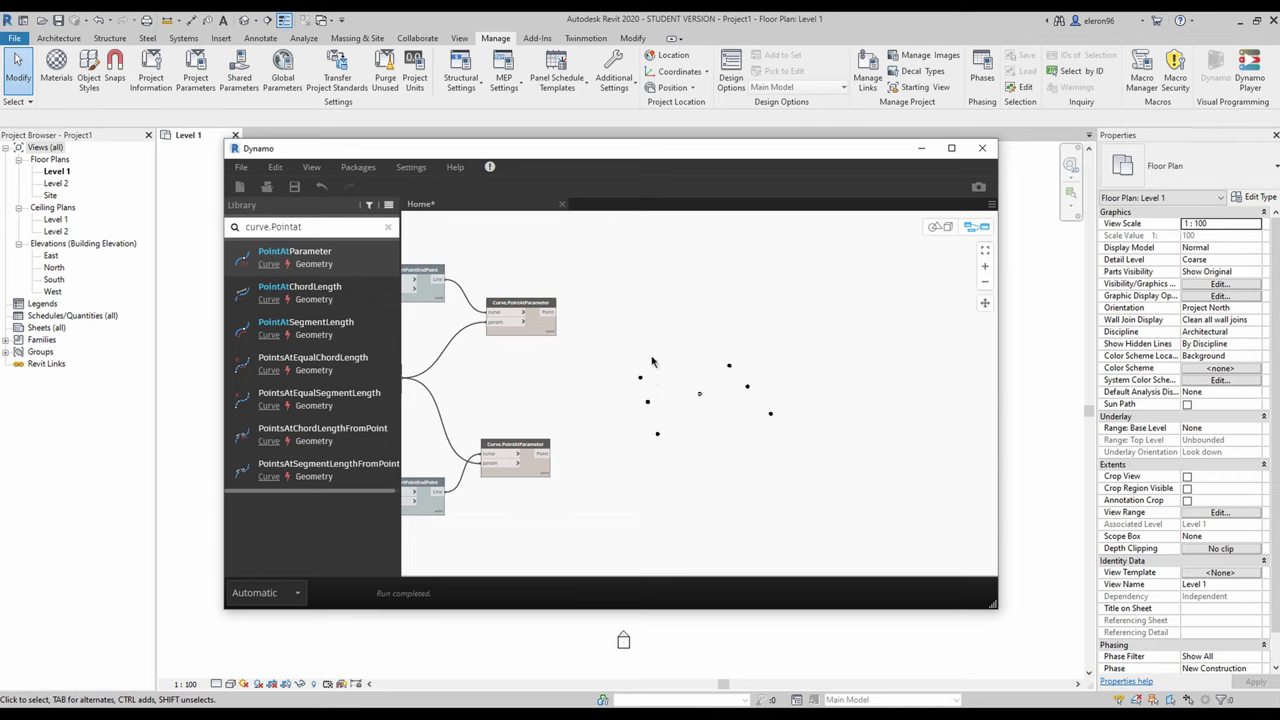
middle_drag(602, 404, 637, 411)
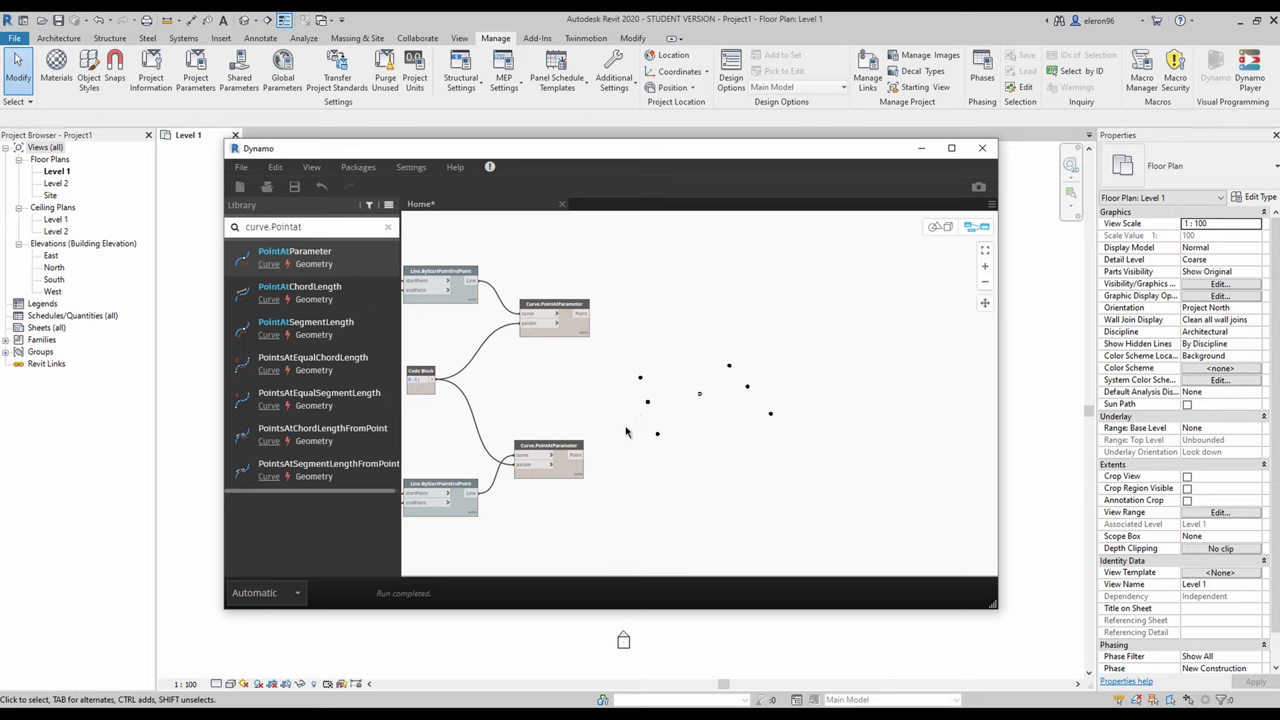
drag(300, 227, 163, 222)
key(BackSpace)
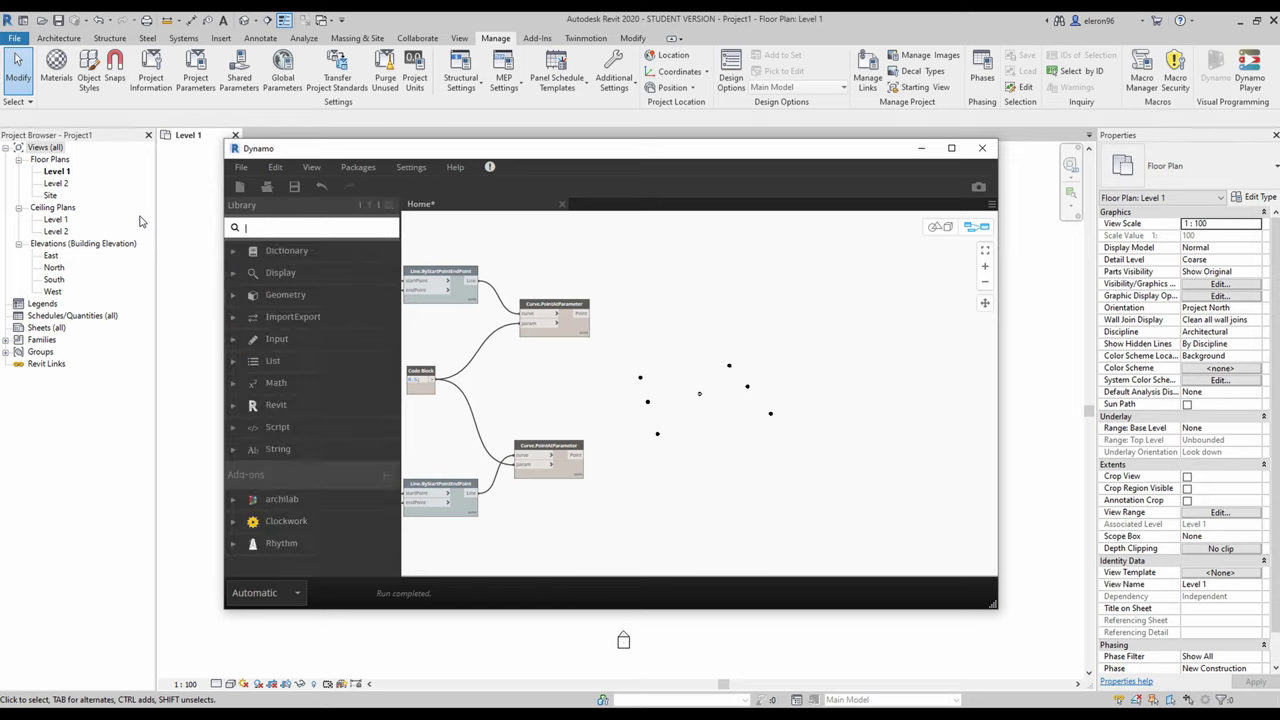
text(g)
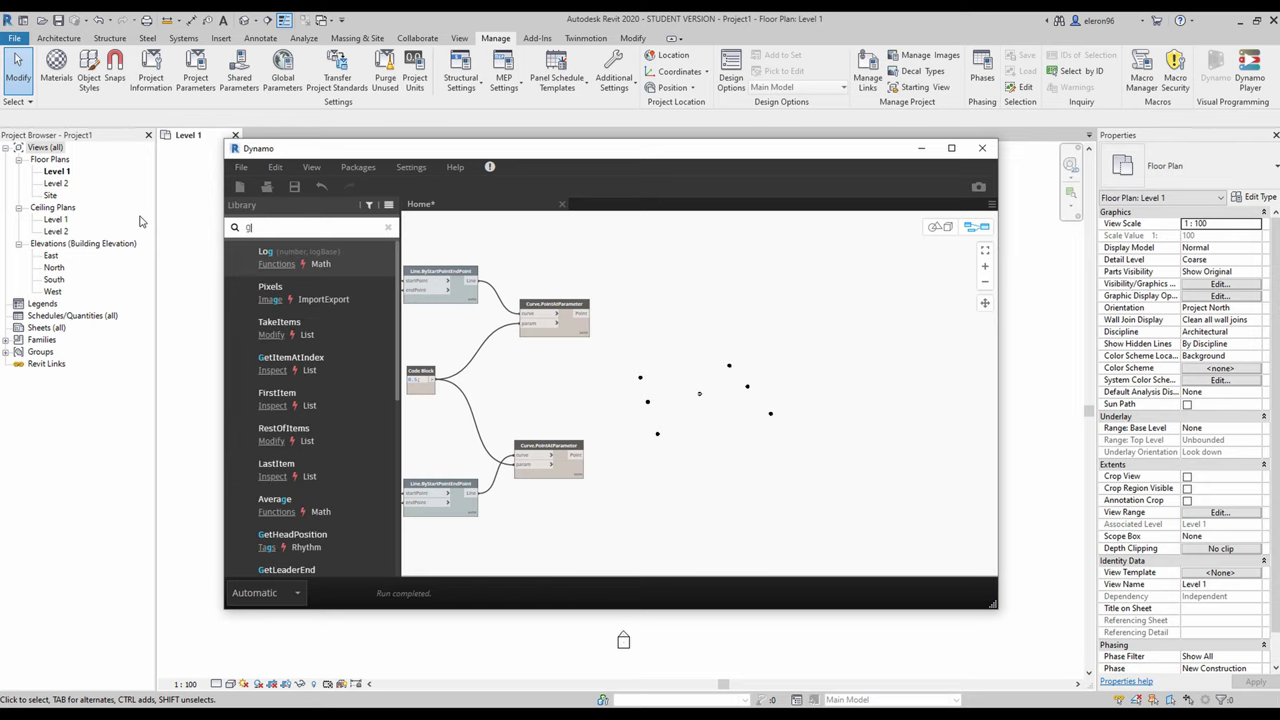
text(eometry)
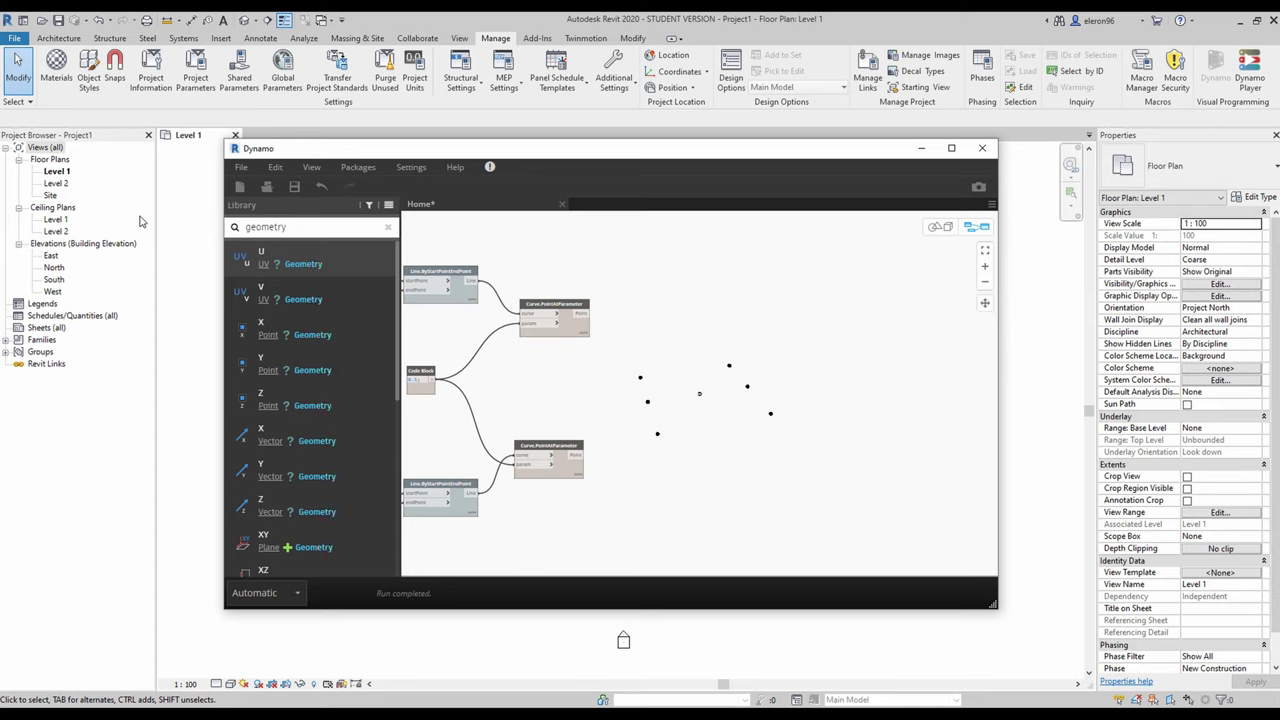
text(.tran)
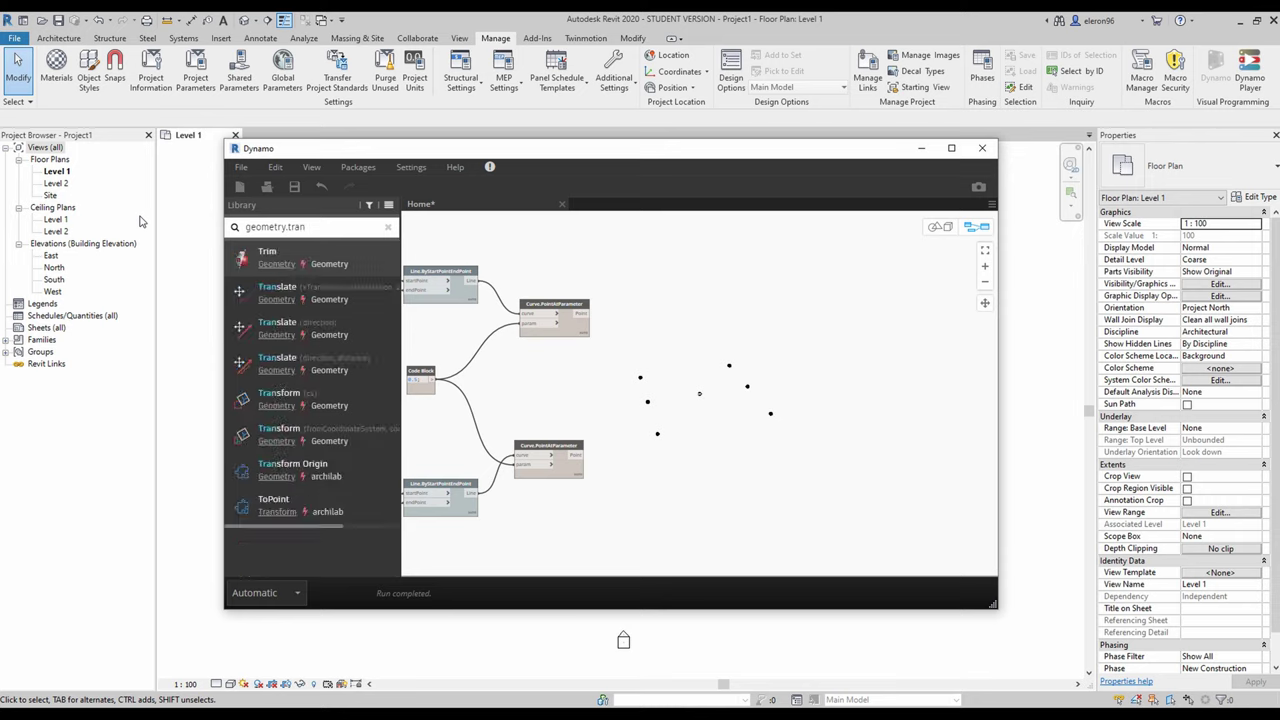
text(slate)
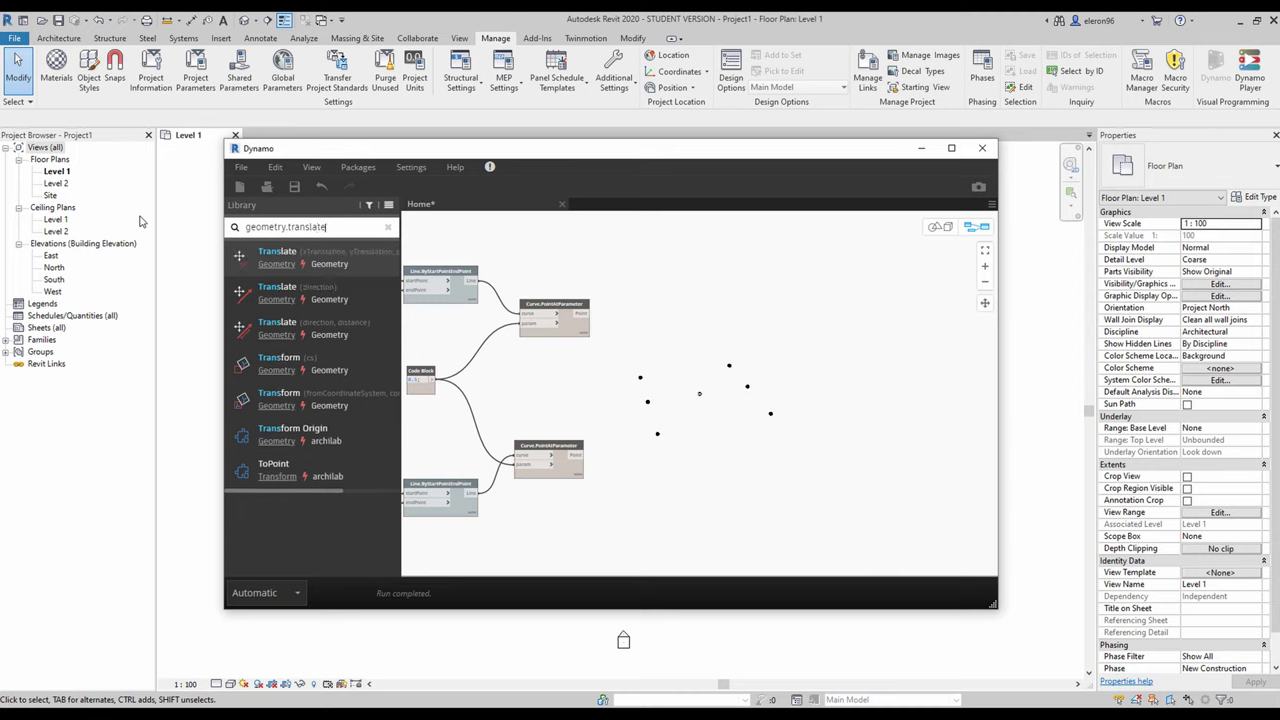
click(265, 257)
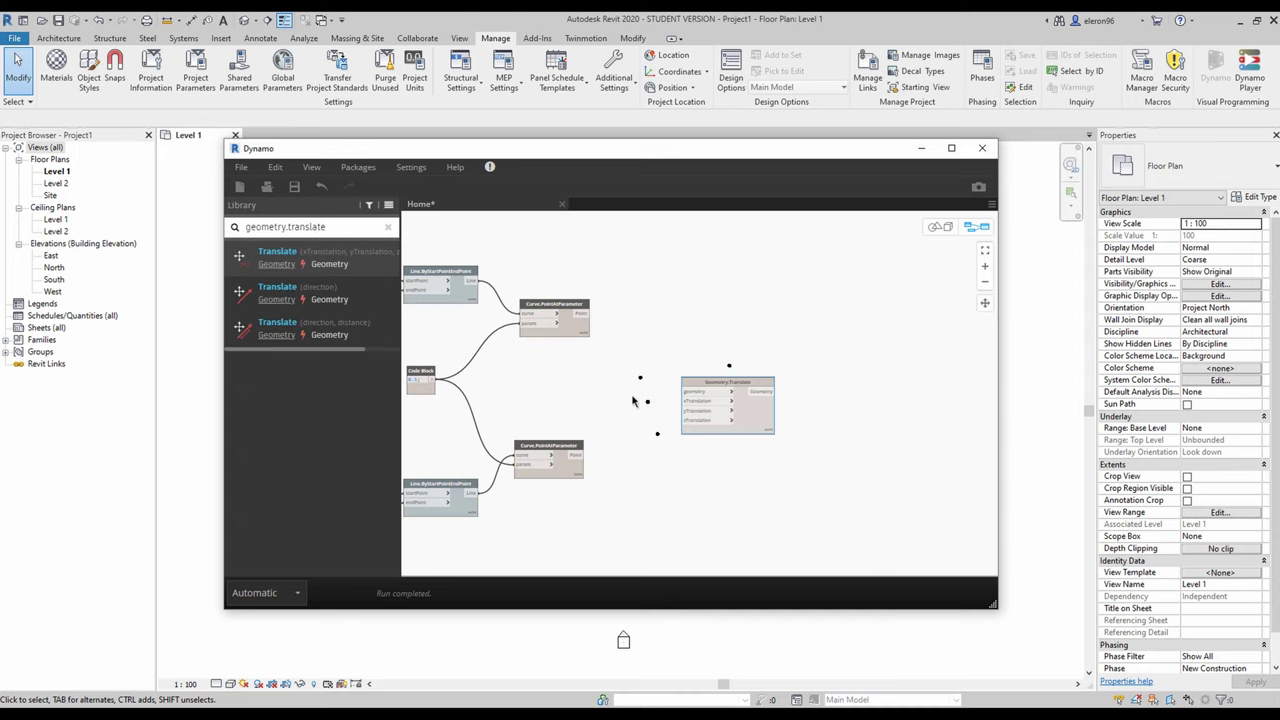
scroll(638, 370, up, 2)
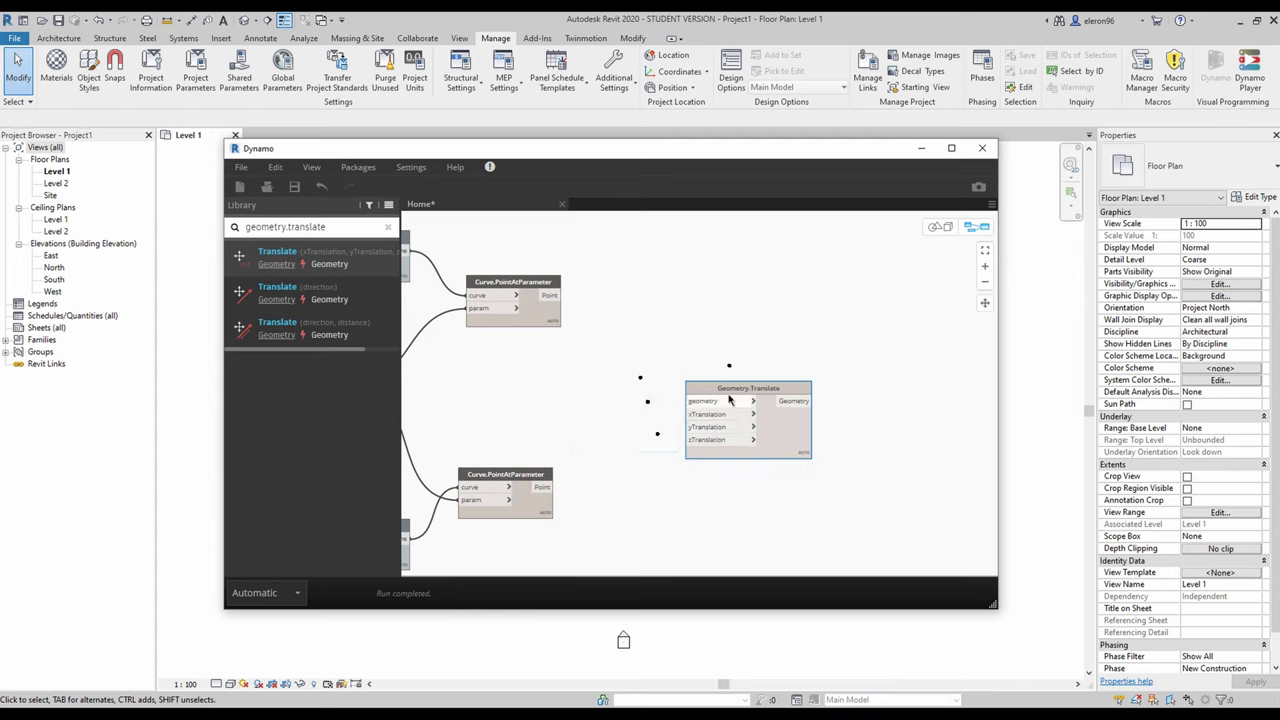
key(Delete)
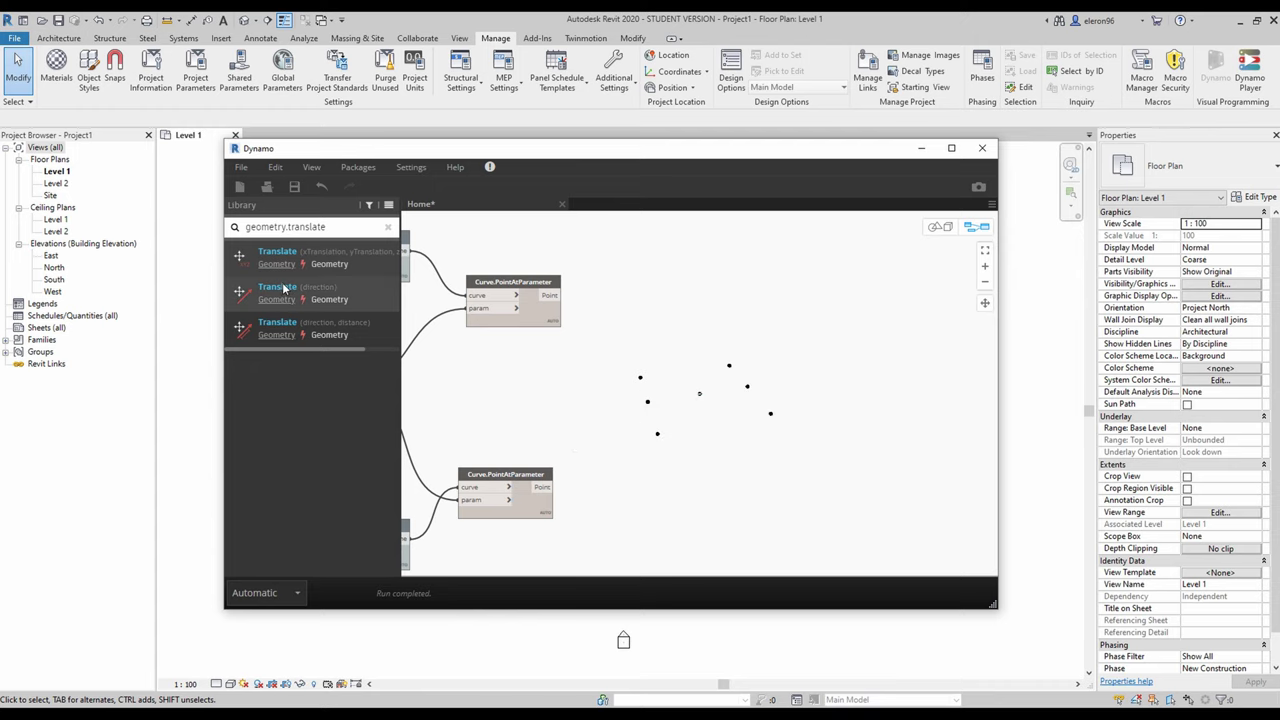
Add the direction version of Geometry.Translate and feed its geometry input from the upper Curve.PointAtParameter, placing it clear of that node
click(285, 289)
drag(721, 403, 677, 339)
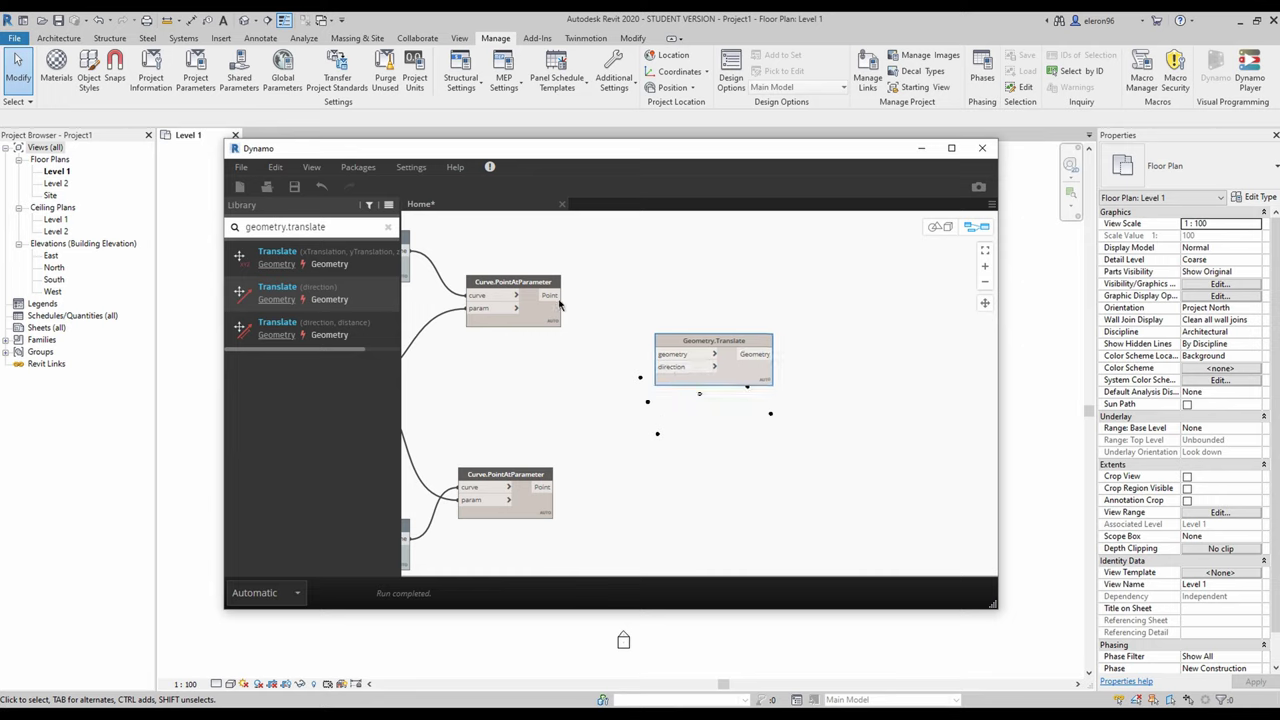
drag(557, 295, 687, 323)
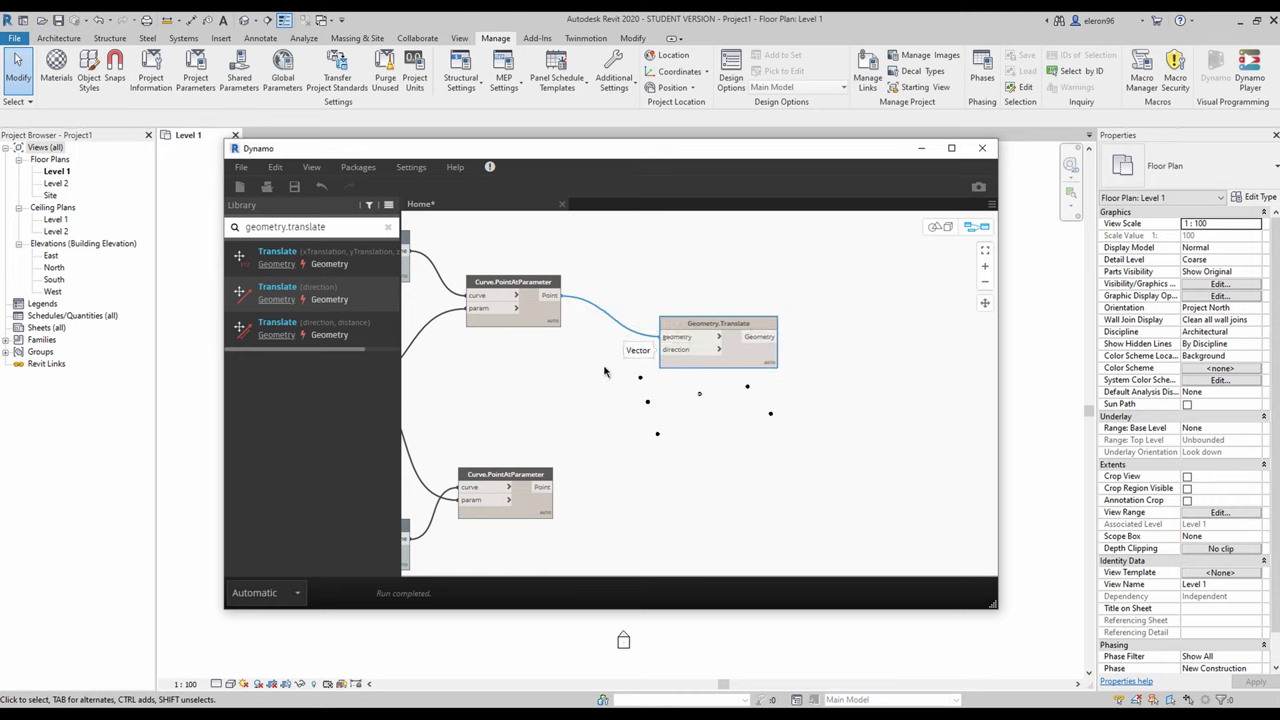
middle_drag(596, 375, 650, 372)
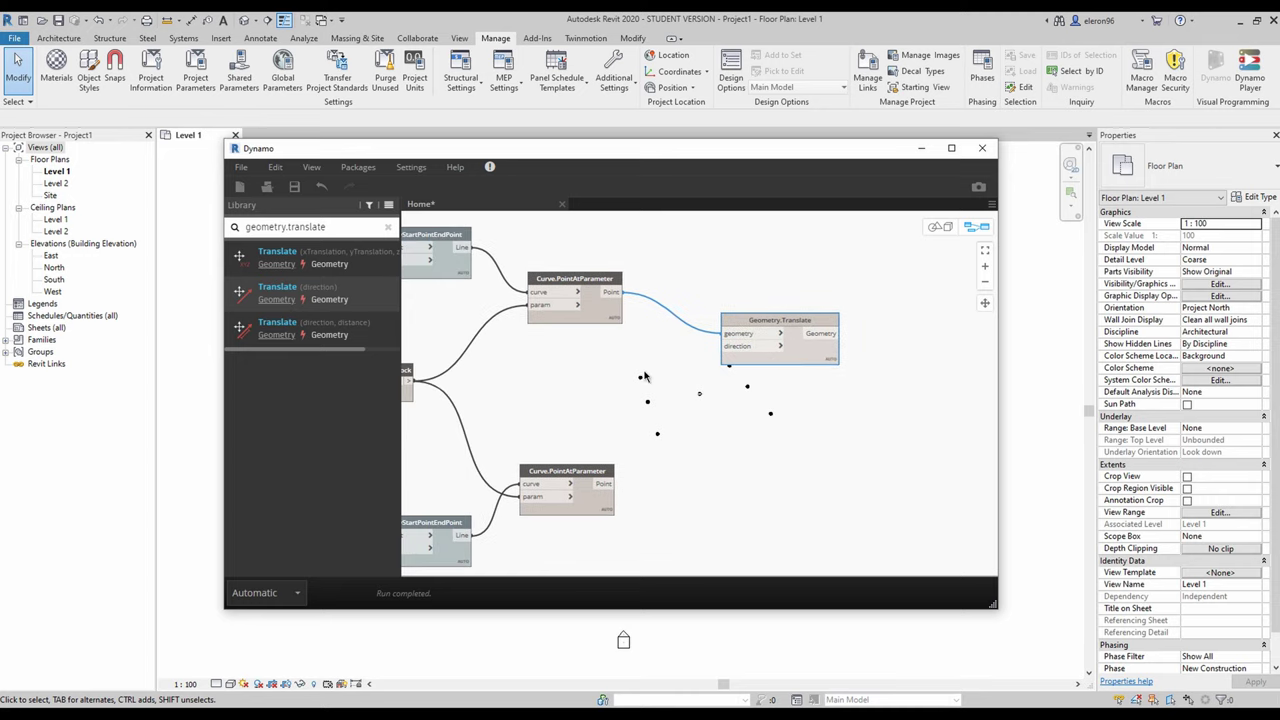
mouse_move(779, 327)
mouse_down()
mouse_move(779, 341)
mouse_move(805, 344)
mouse_move(793, 343)
mouse_up()
click(694, 440)
Duplicate Geometry.Translate, place the copy below the original, and feed its geometry input from the lower Curve.PointAtParameter
click(789, 336)
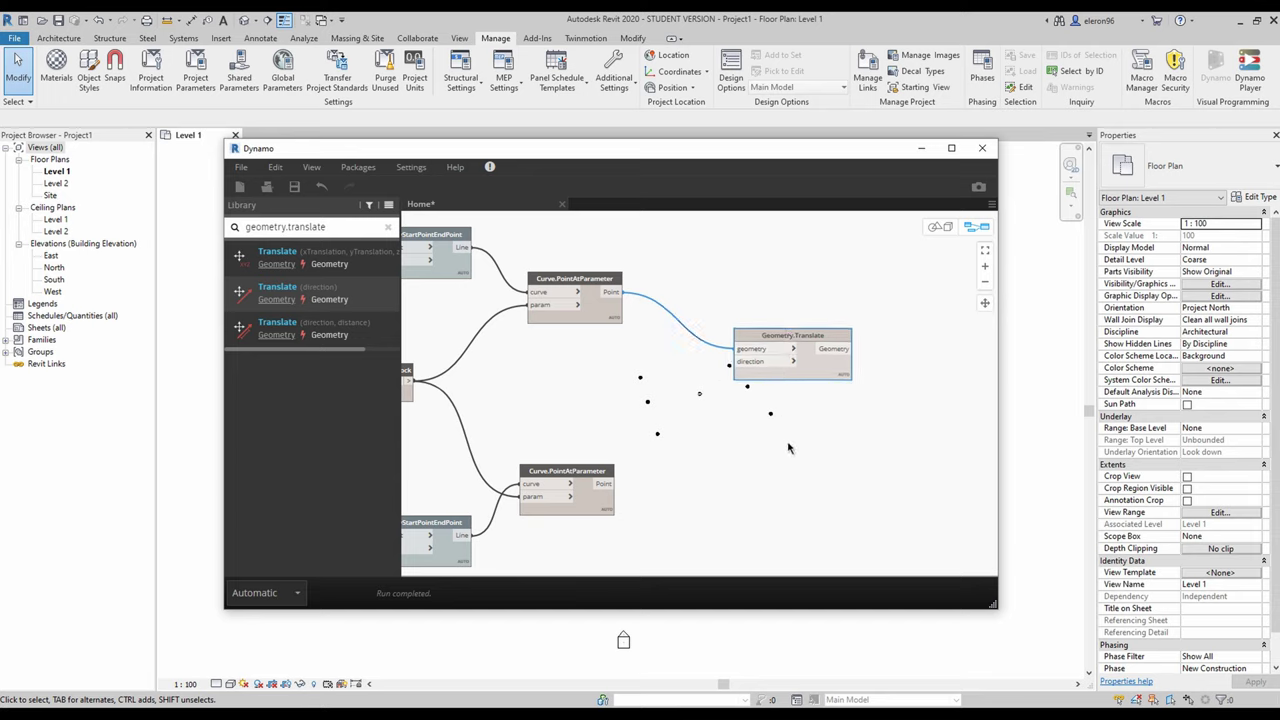
key(ctrl+v)
drag(933, 366, 780, 419)
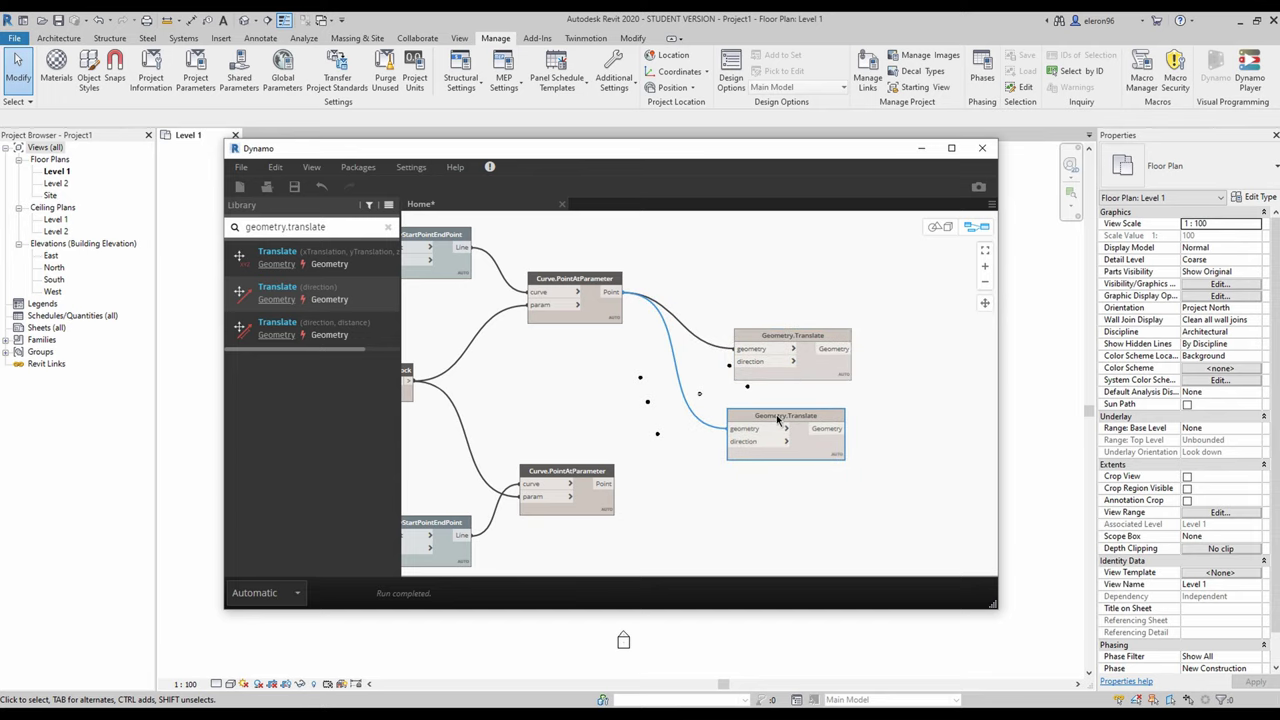
click(604, 484)
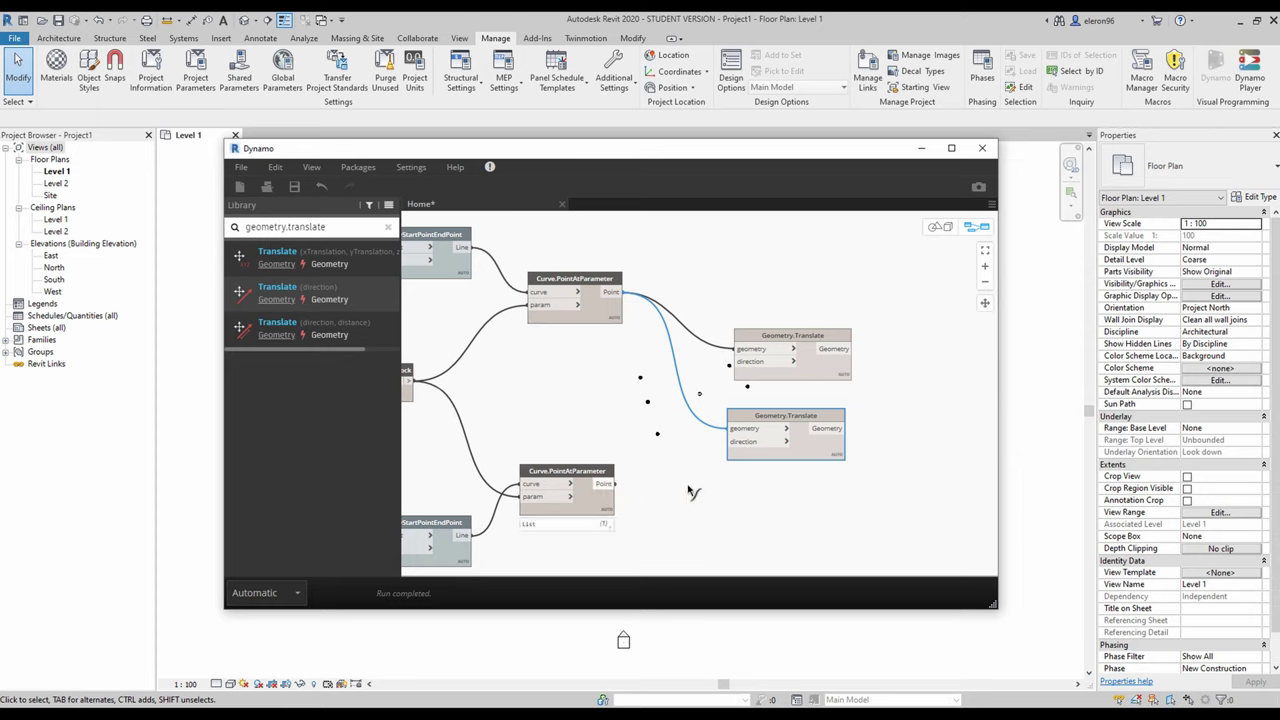
click(737, 432)
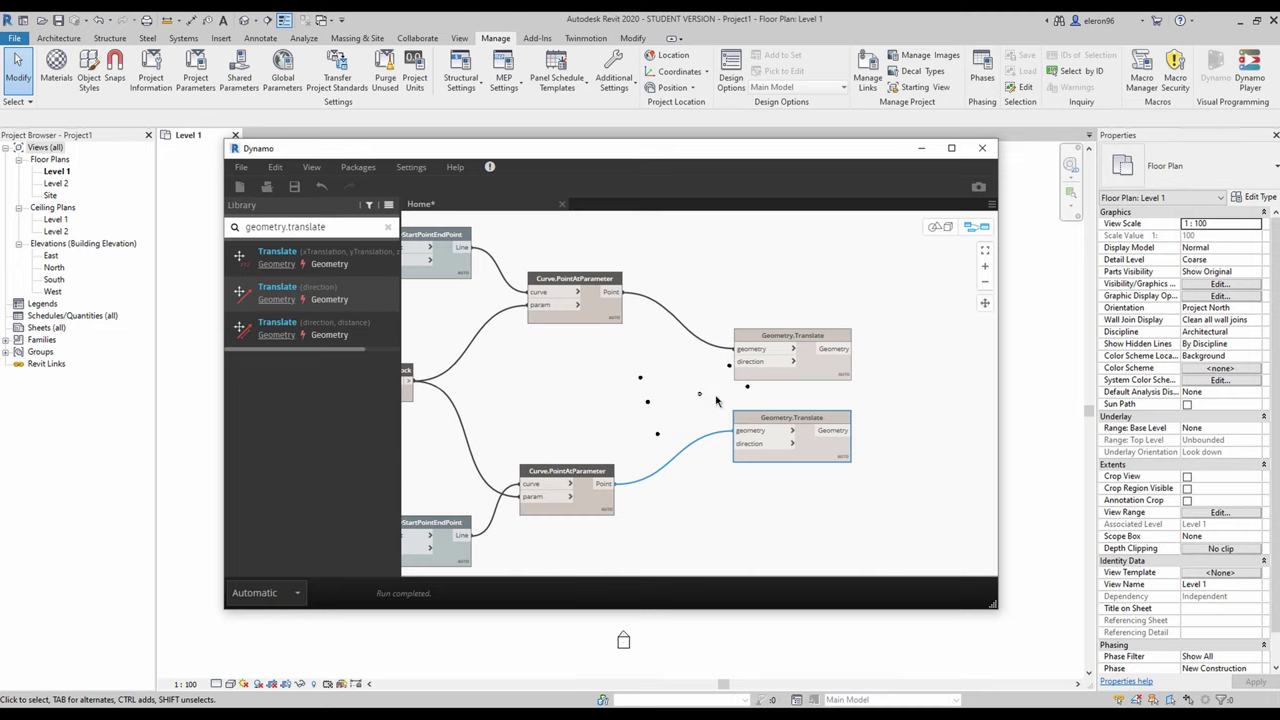
Add a Vector.ByCoordinates node with x, y and z inputs and place it between the two Curve.PointAtParameter nodes
middle_drag(648, 407, 692, 407)
right_click(629, 400)
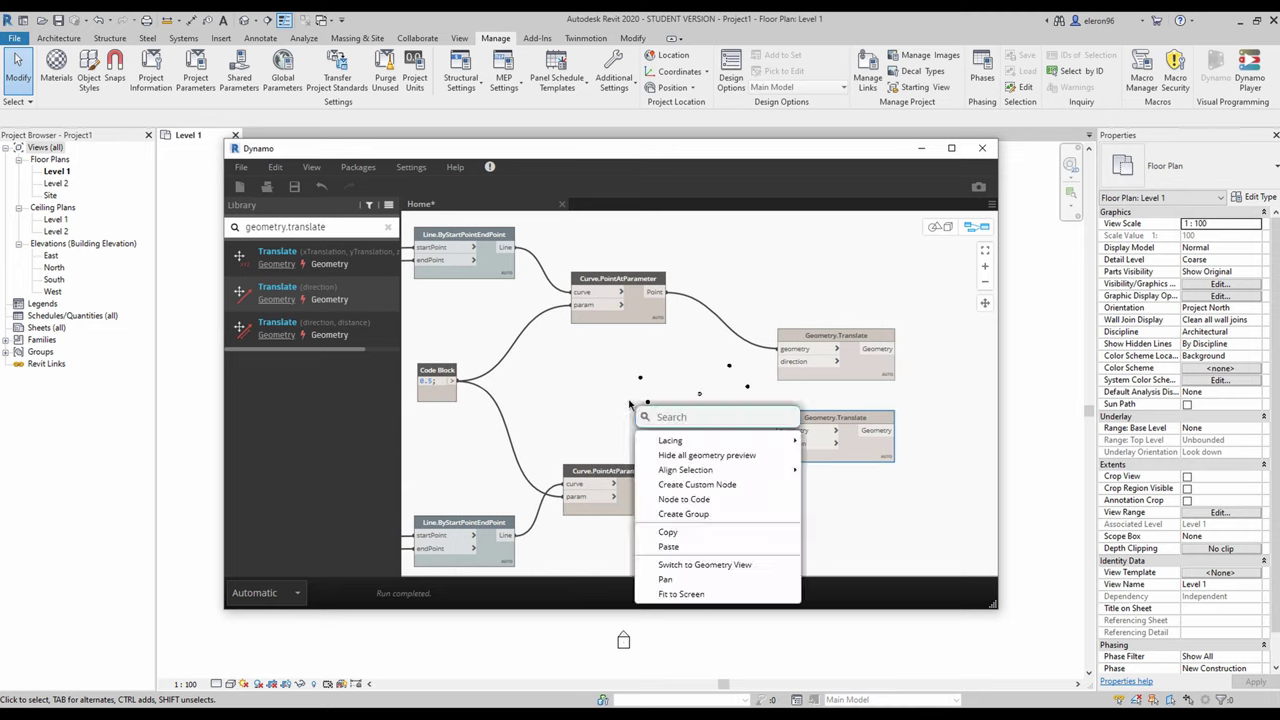
text(v)
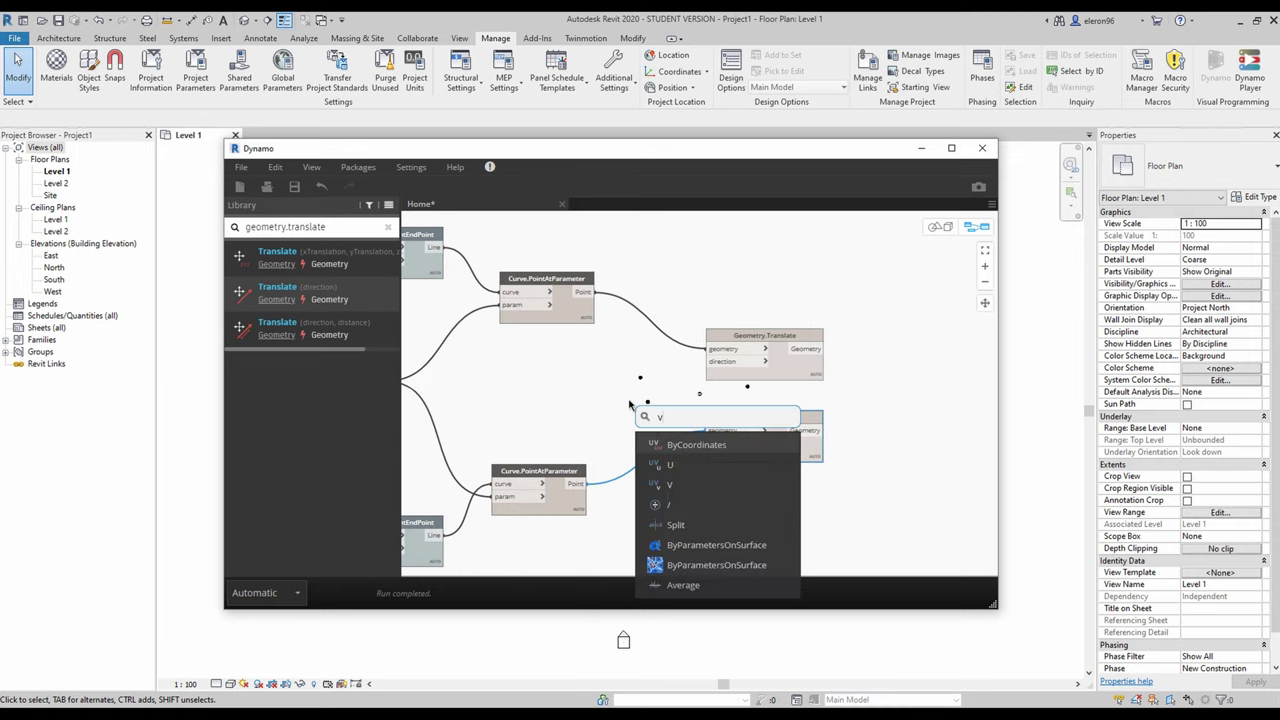
text(ector)
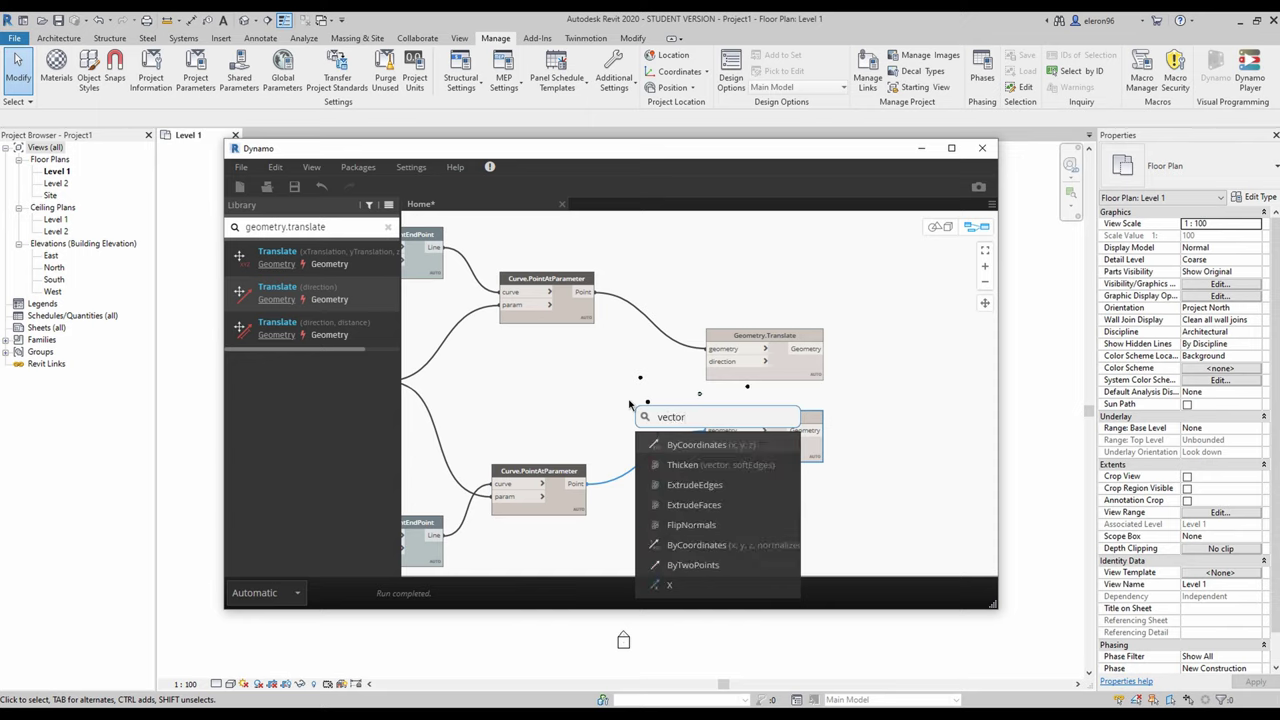
text(.by)
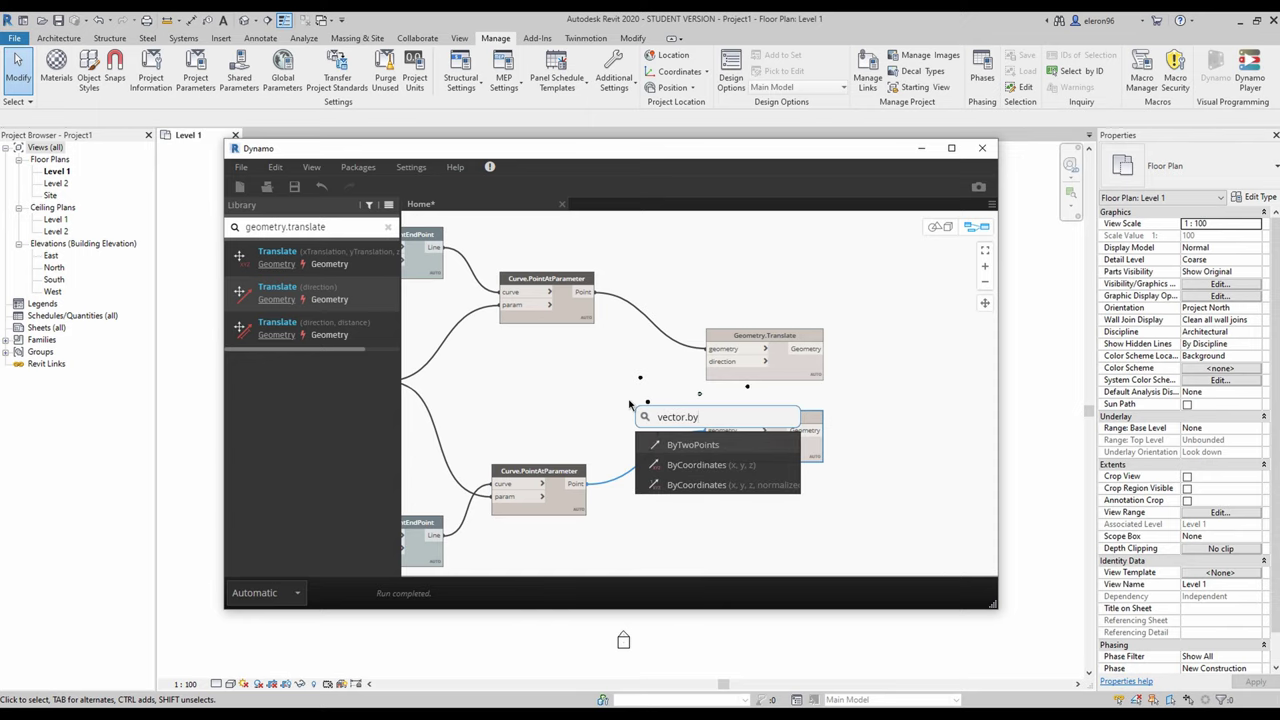
click(710, 465)
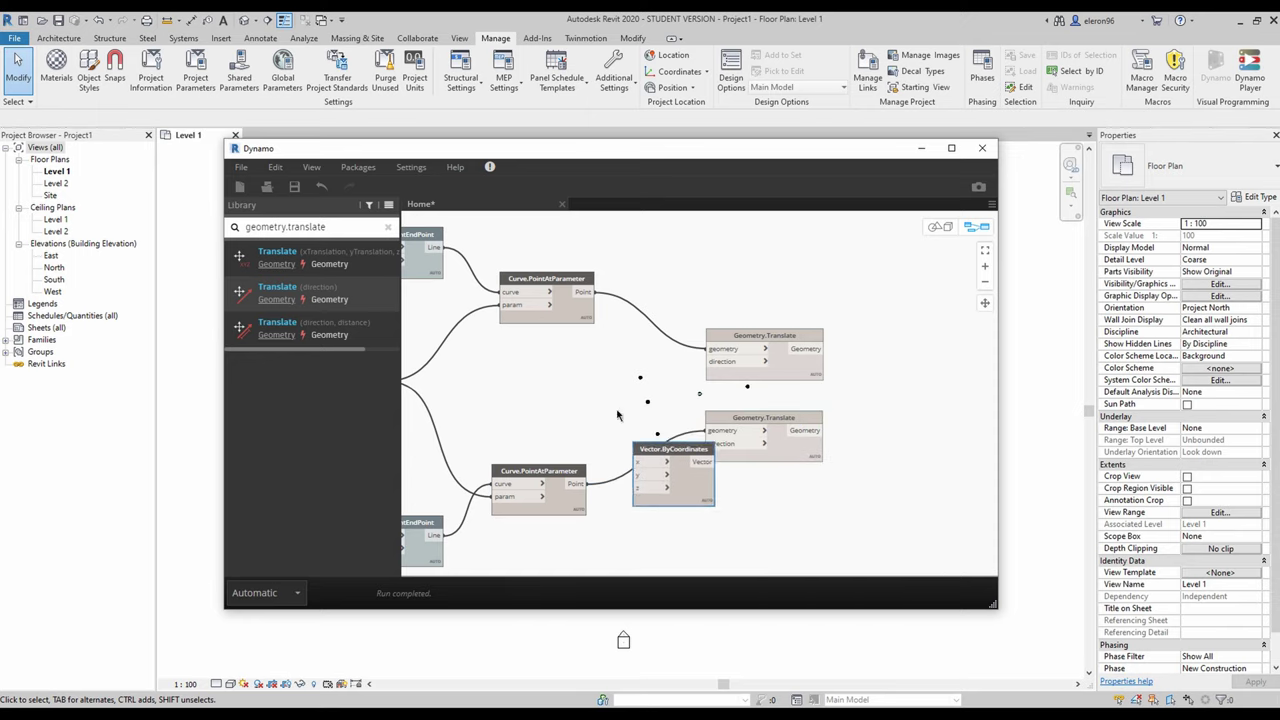
drag(673, 455, 556, 371)
Connect the Vector.ByCoordinates output to the direction inputs of both Geometry.Translate nodes
click(592, 379)
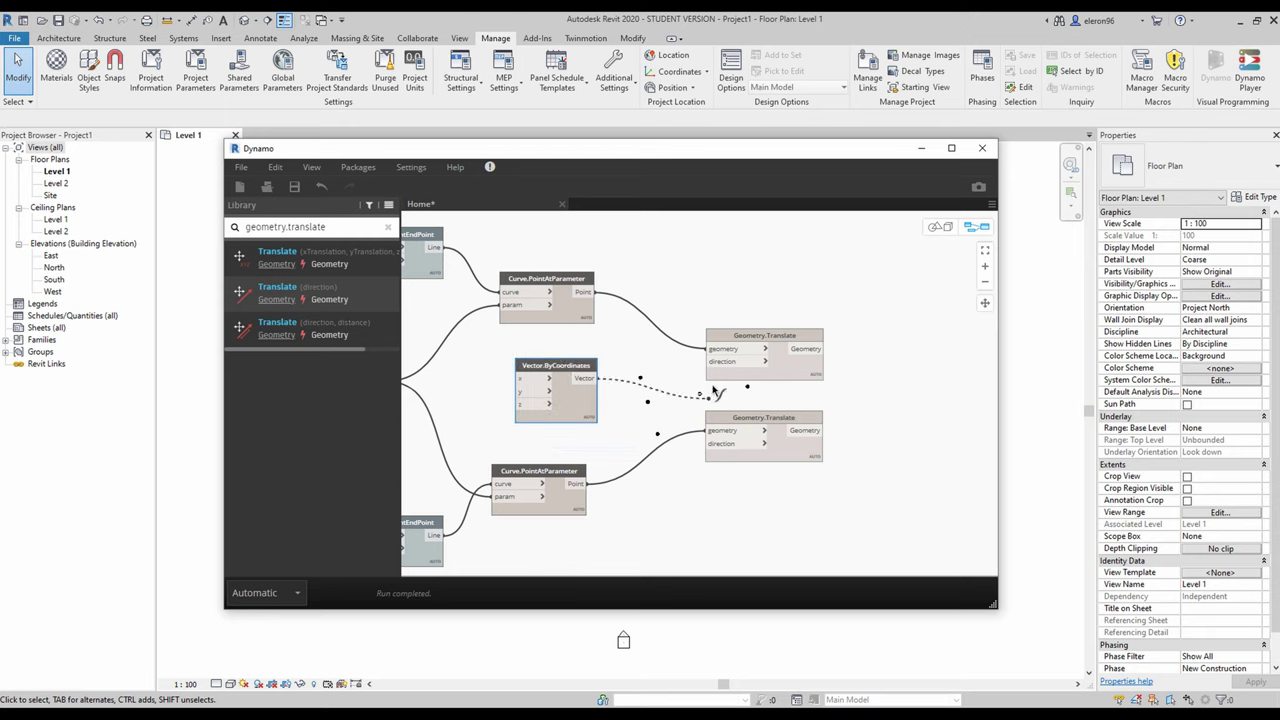
click(709, 361)
click(592, 379)
click(709, 443)
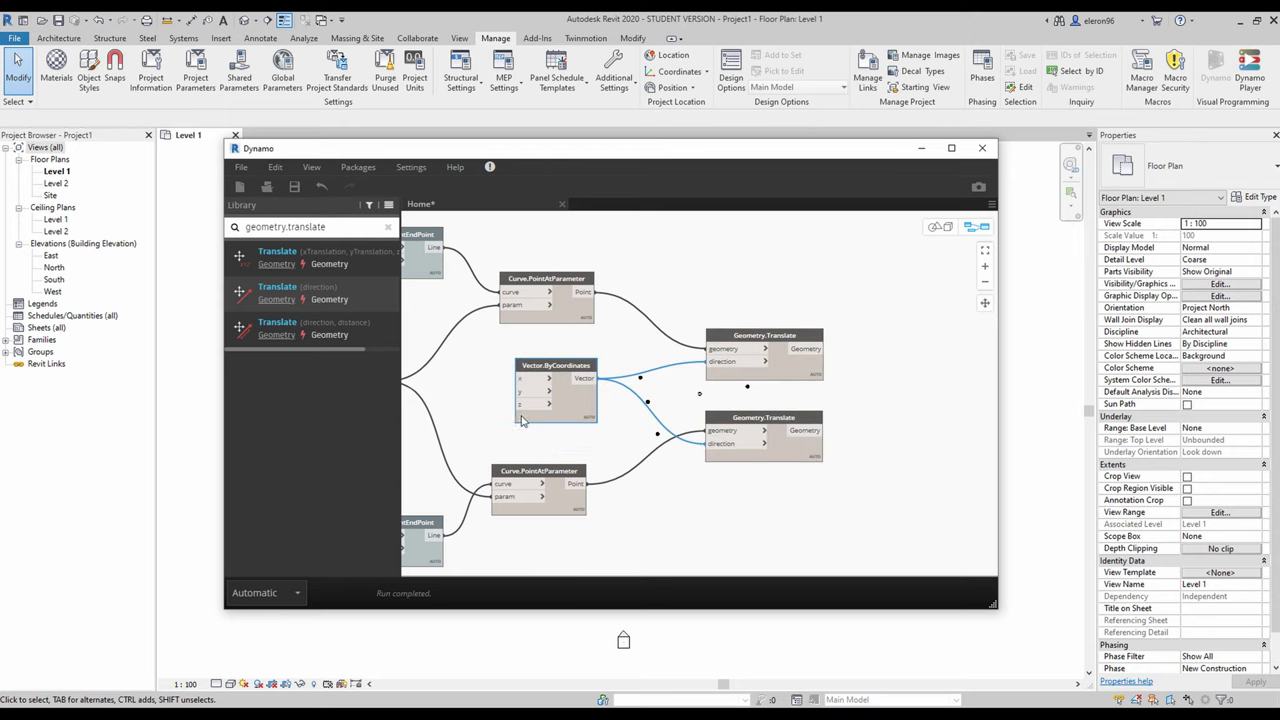
Add a Code Block containing x/2 and place it below the Rectangle.ByWidthLength node, near the 4000 Code Block
middle_drag(521, 420, 678, 433)
scroll(514, 406, down, 4)
middle_drag(514, 408, 703, 425)
middle_drag(458, 430, 711, 431)
scroll(604, 418, up, 5)
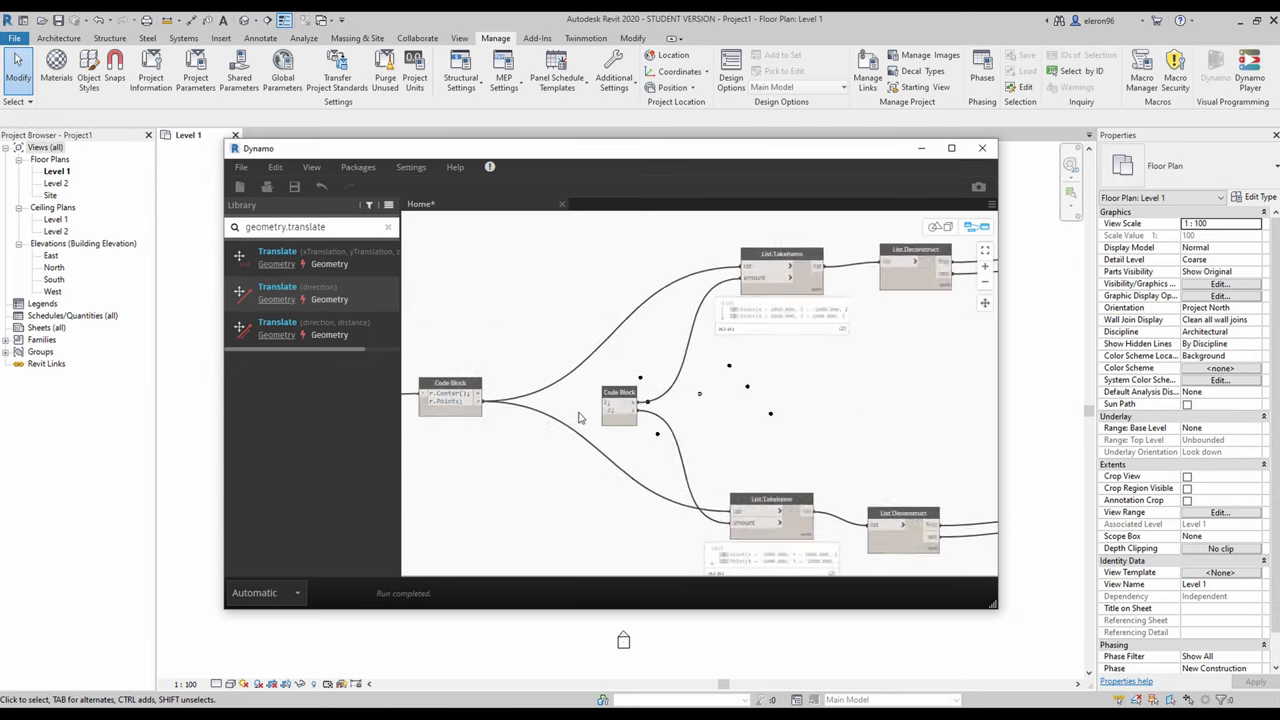
middle_drag(512, 418, 786, 420)
middle_drag(470, 430, 797, 432)
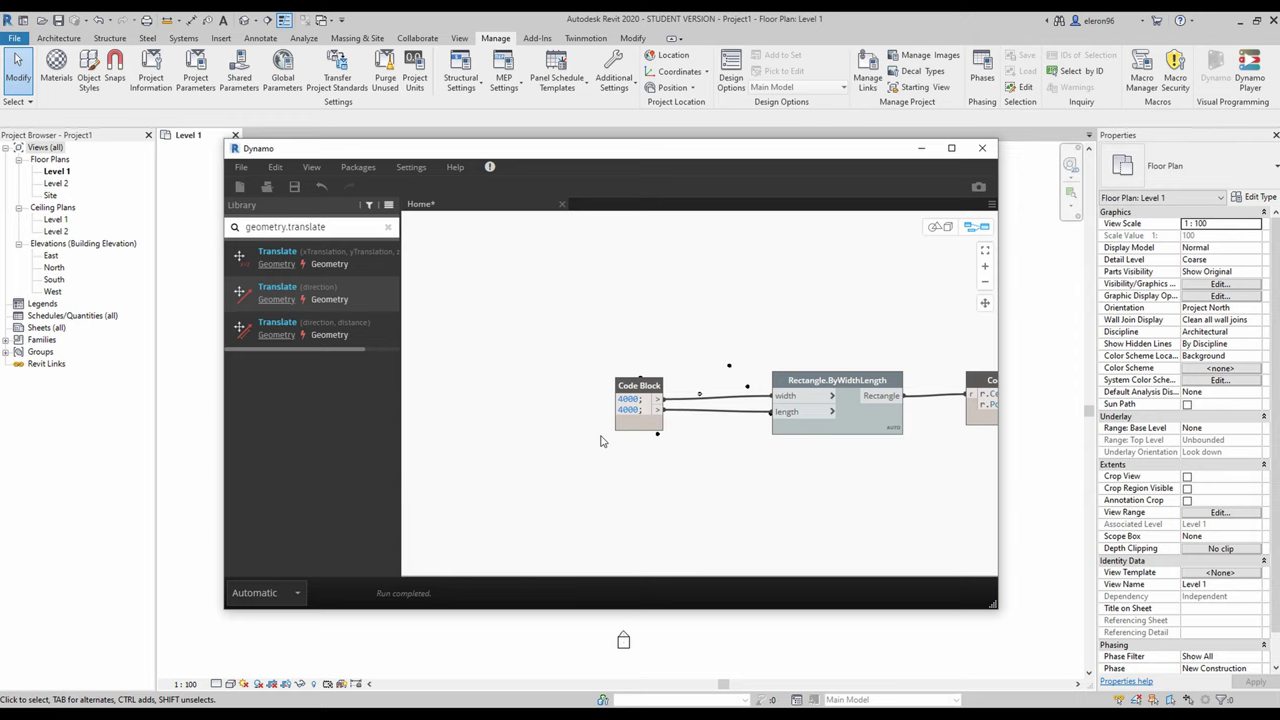
middle_drag(645, 463, 527, 404)
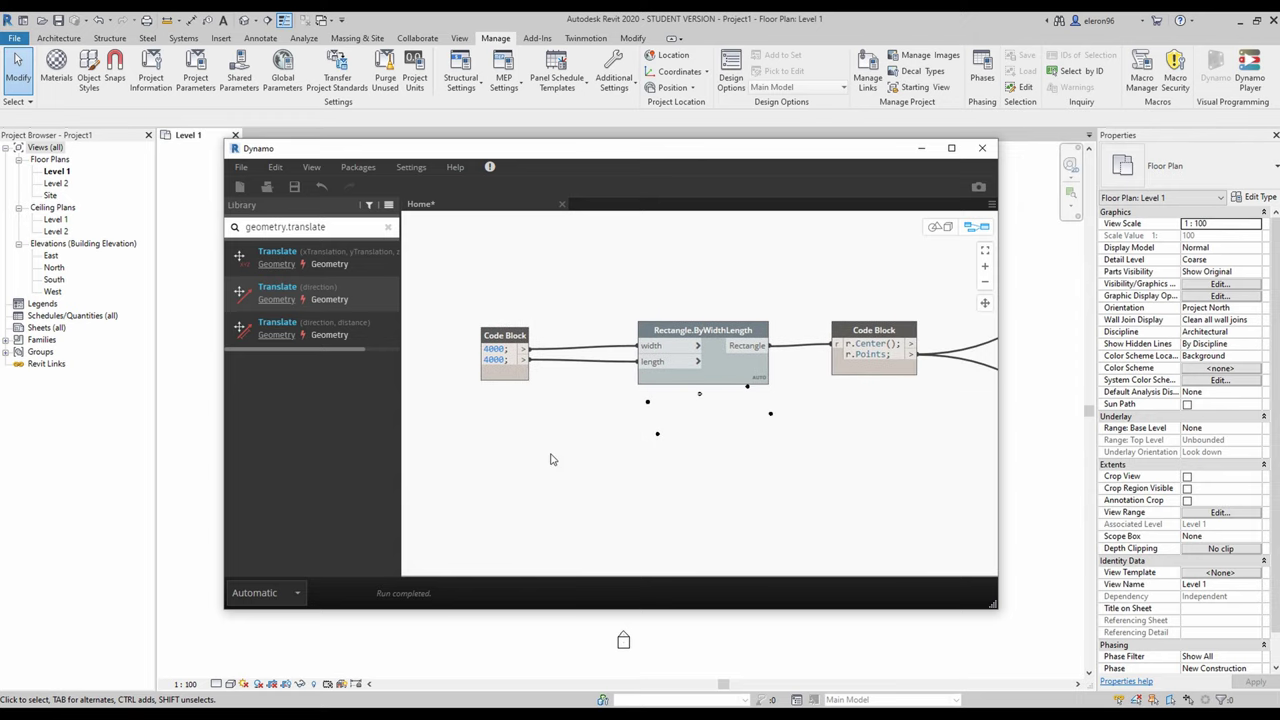
mouse_move(513, 358)
double_click(583, 442)
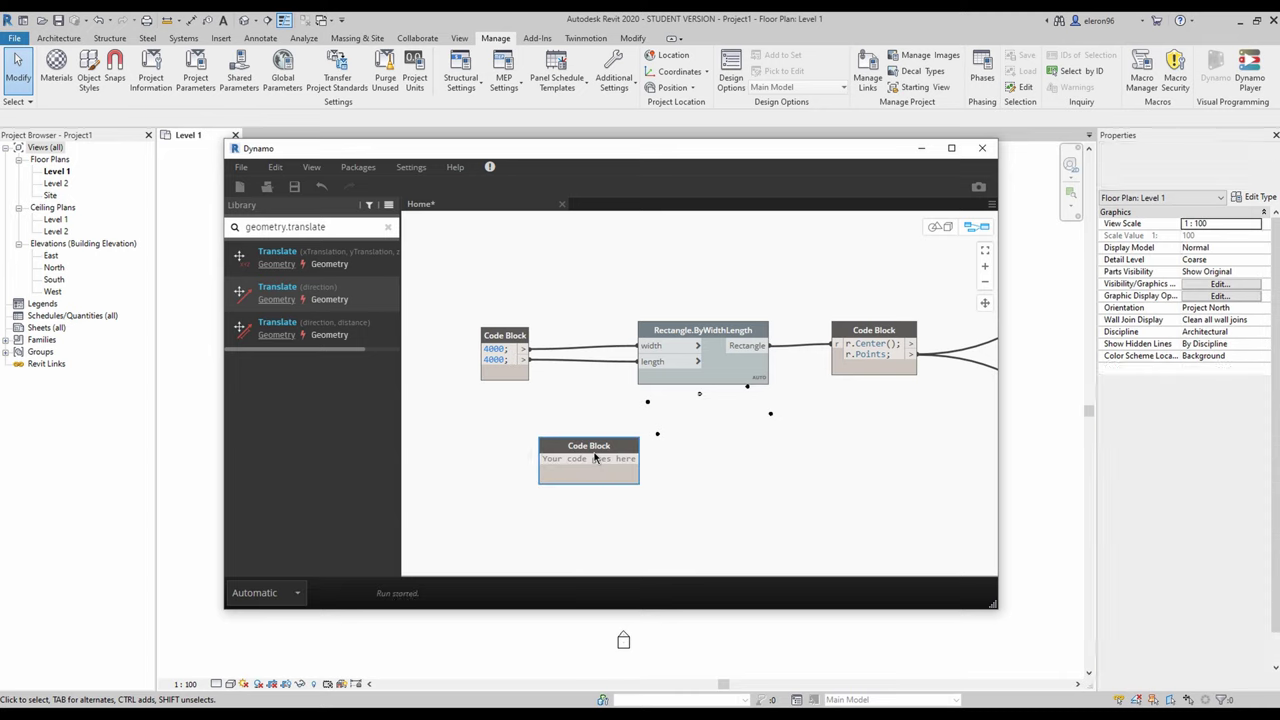
text(x/)
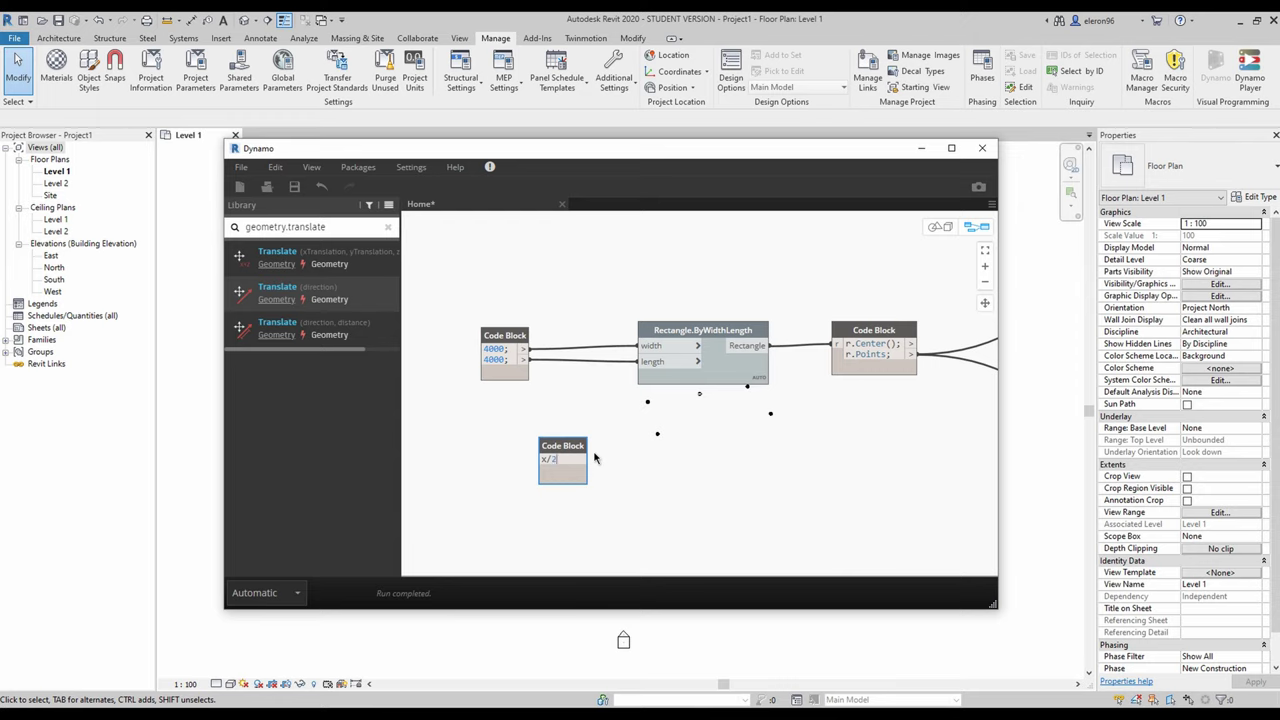
text(2)
click(594, 457)
drag(631, 438, 645, 436)
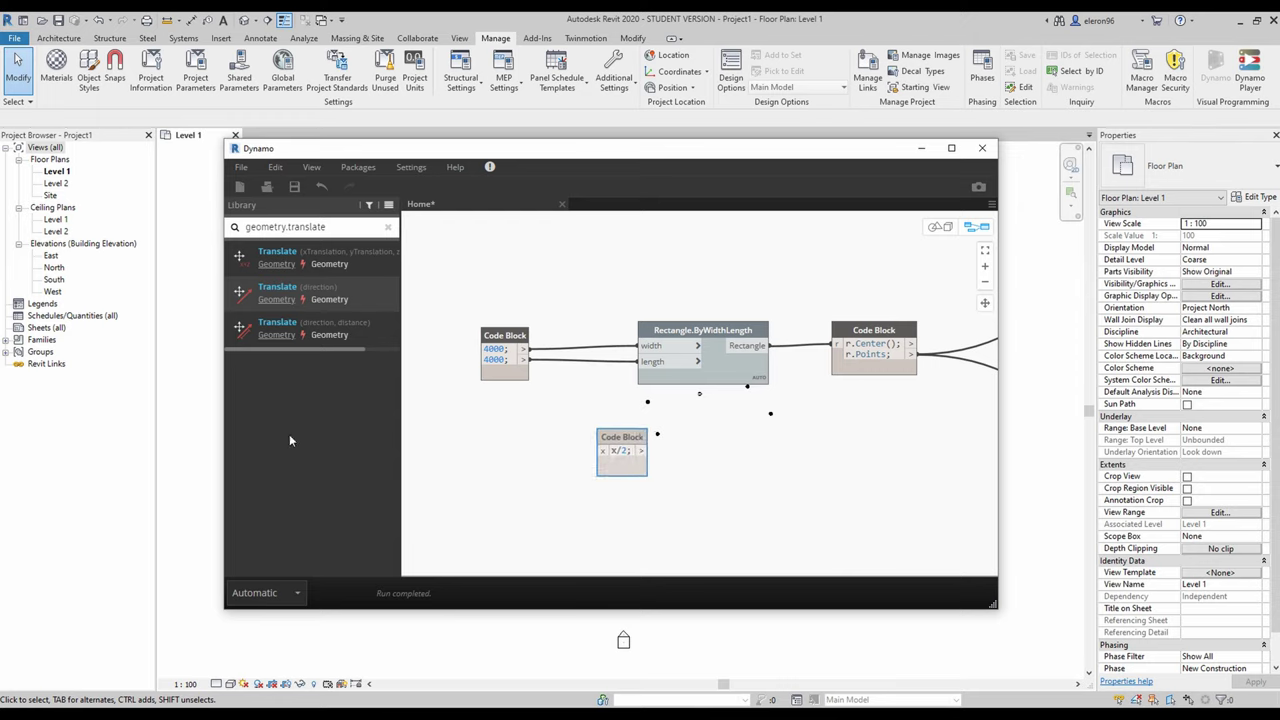
Feed the x/2 Code Block from the second 4000 output and connect its result to the z input of Vector.ByCoordinates
click(389, 228)
drag(524, 360, 602, 451)
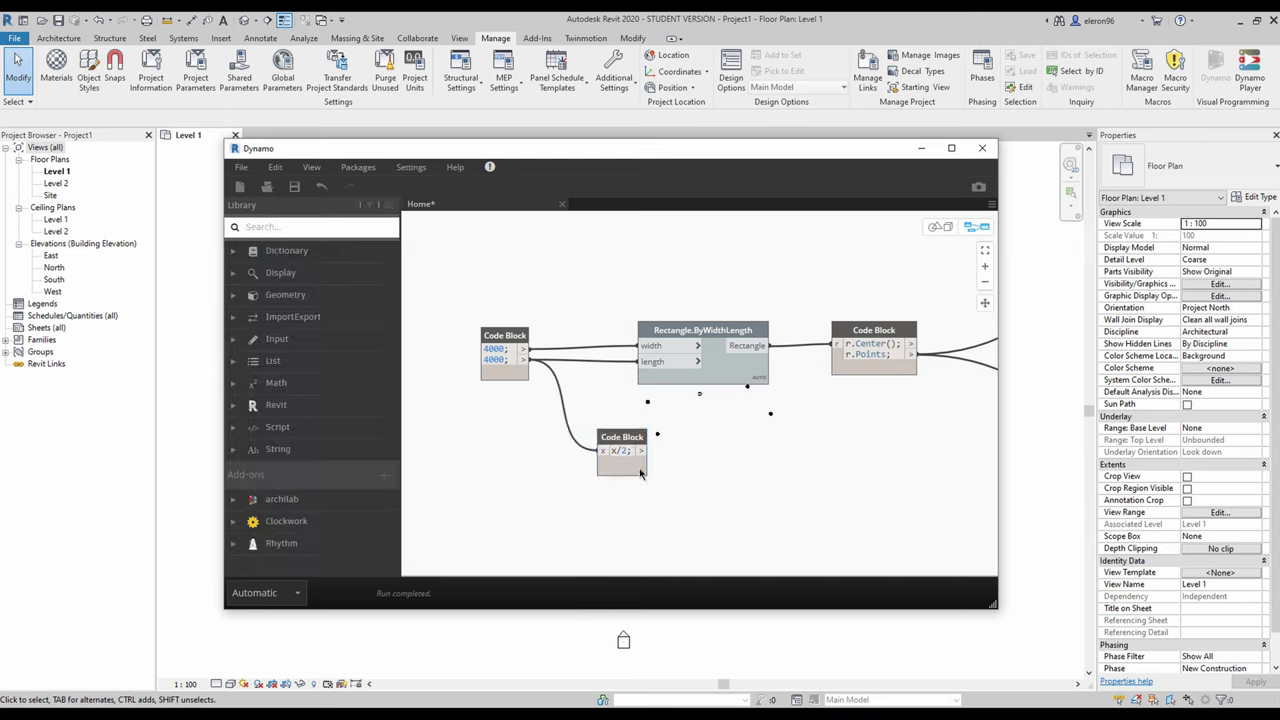
scroll(675, 477, down, 5)
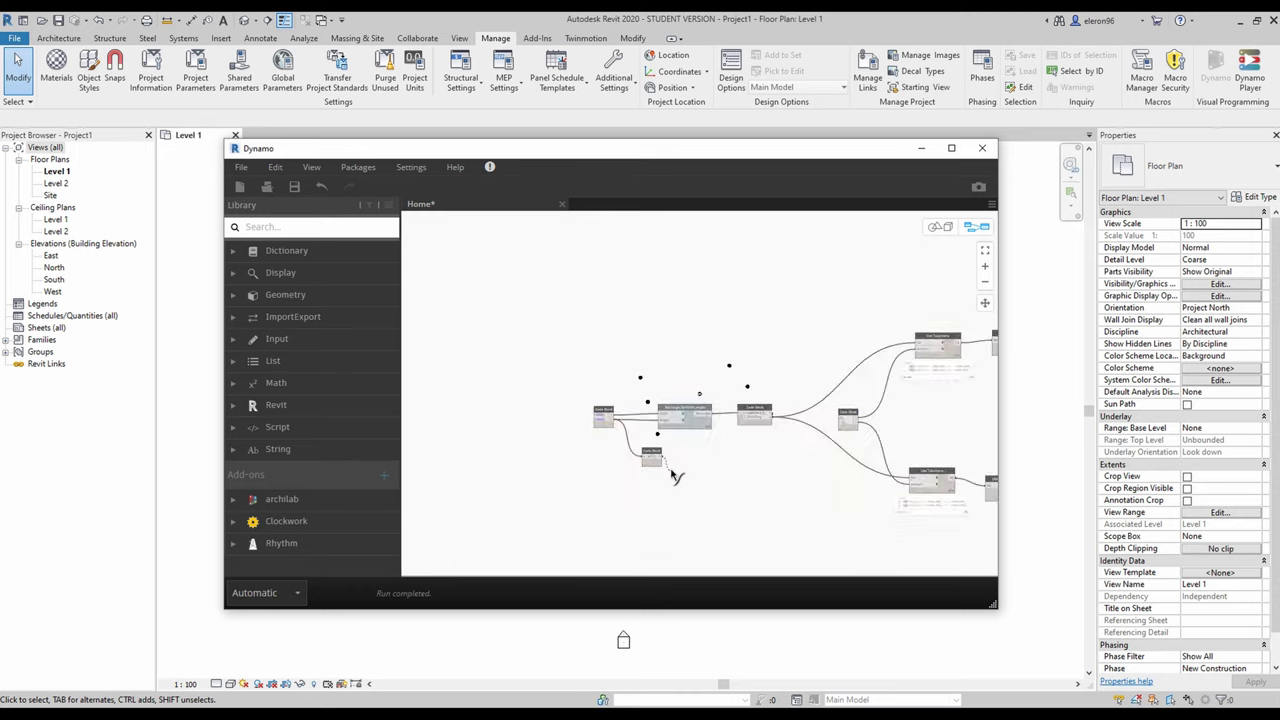
scroll(675, 477, down, 2)
scroll(766, 457, up, 8)
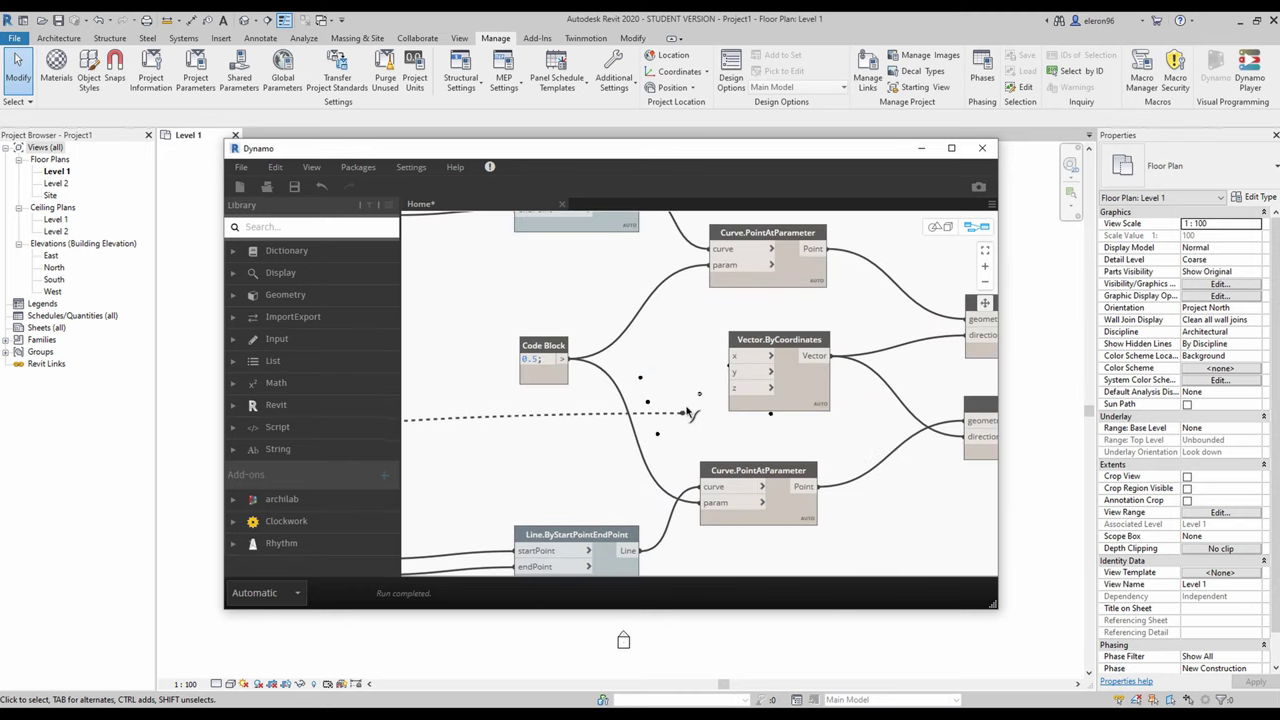
click(726, 392)
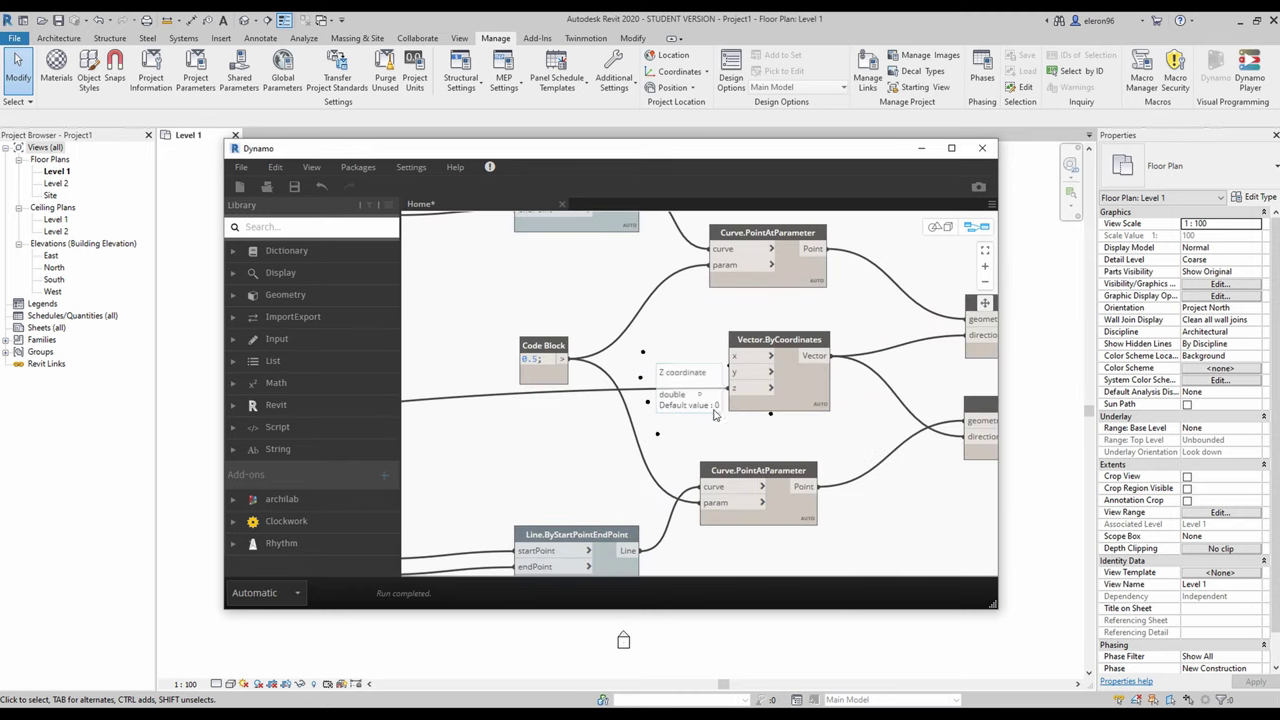
Select the lower and upper Geometry.Translate nodes in turn to check which translated point each one produces
middle_drag(734, 447, 284, 388)
middle_drag(602, 443, 548, 381)
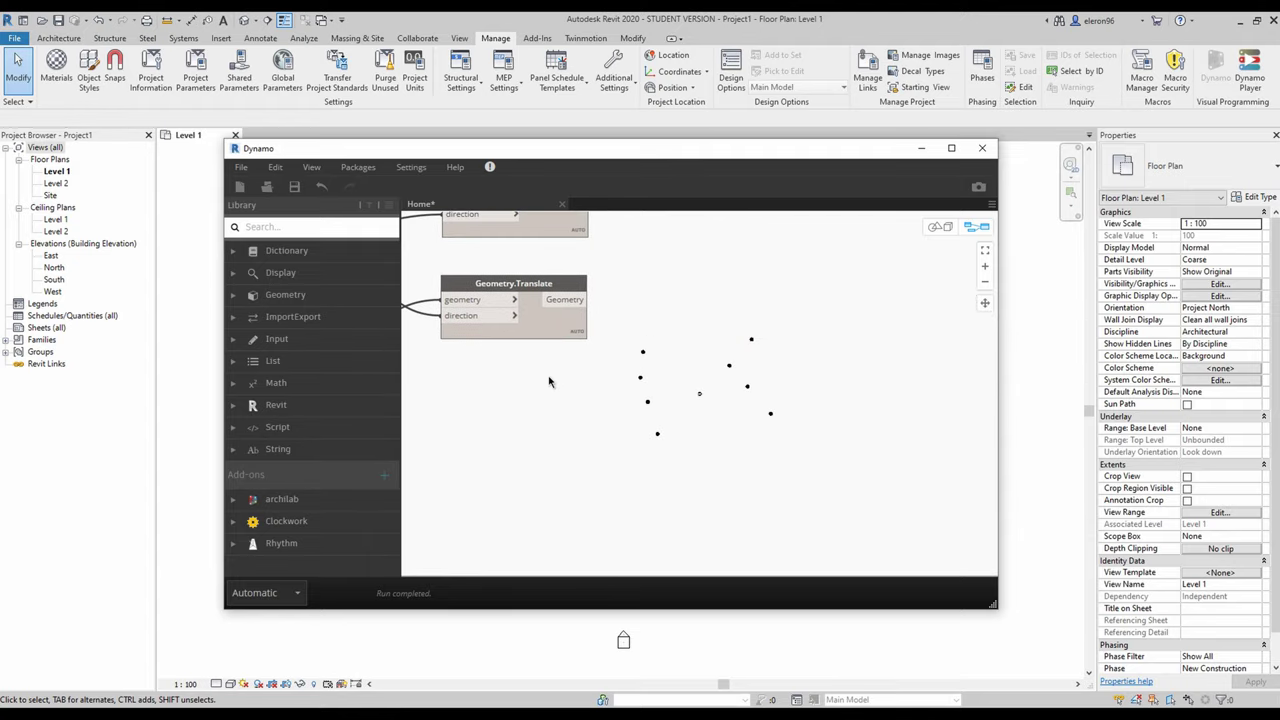
click(560, 336)
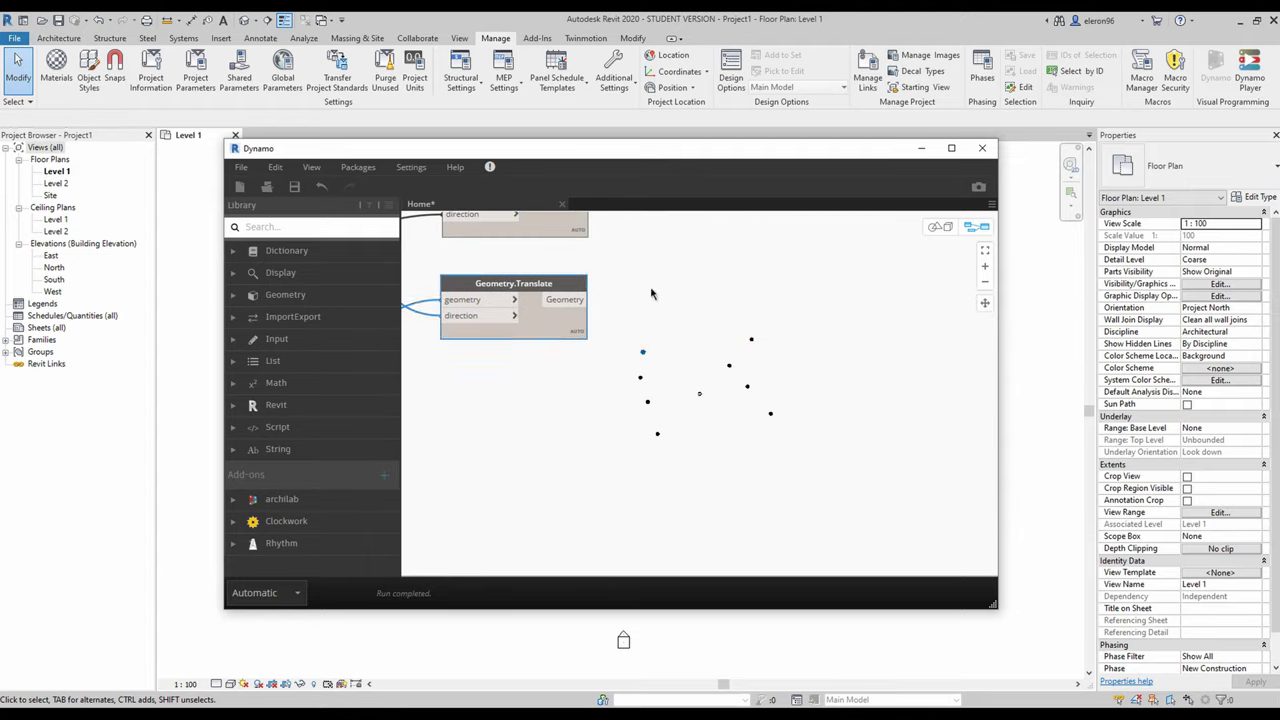
middle_drag(574, 234, 562, 298)
click(543, 284)
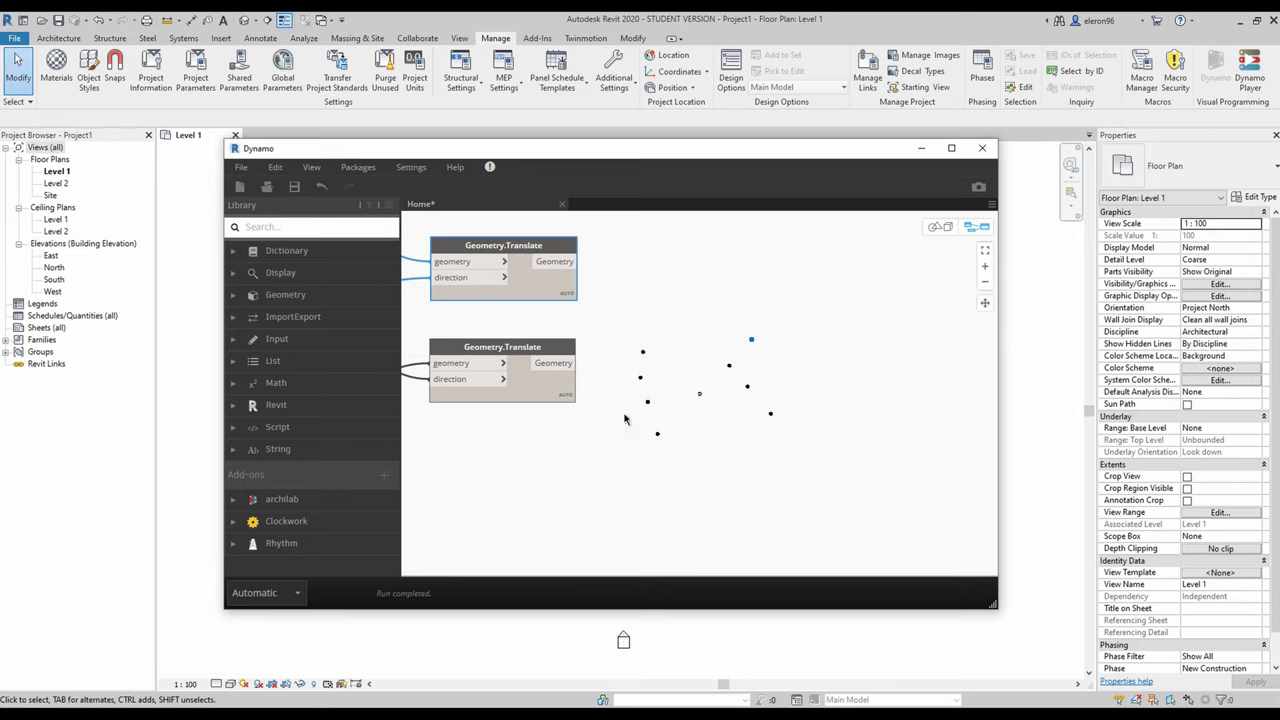
click(535, 420)
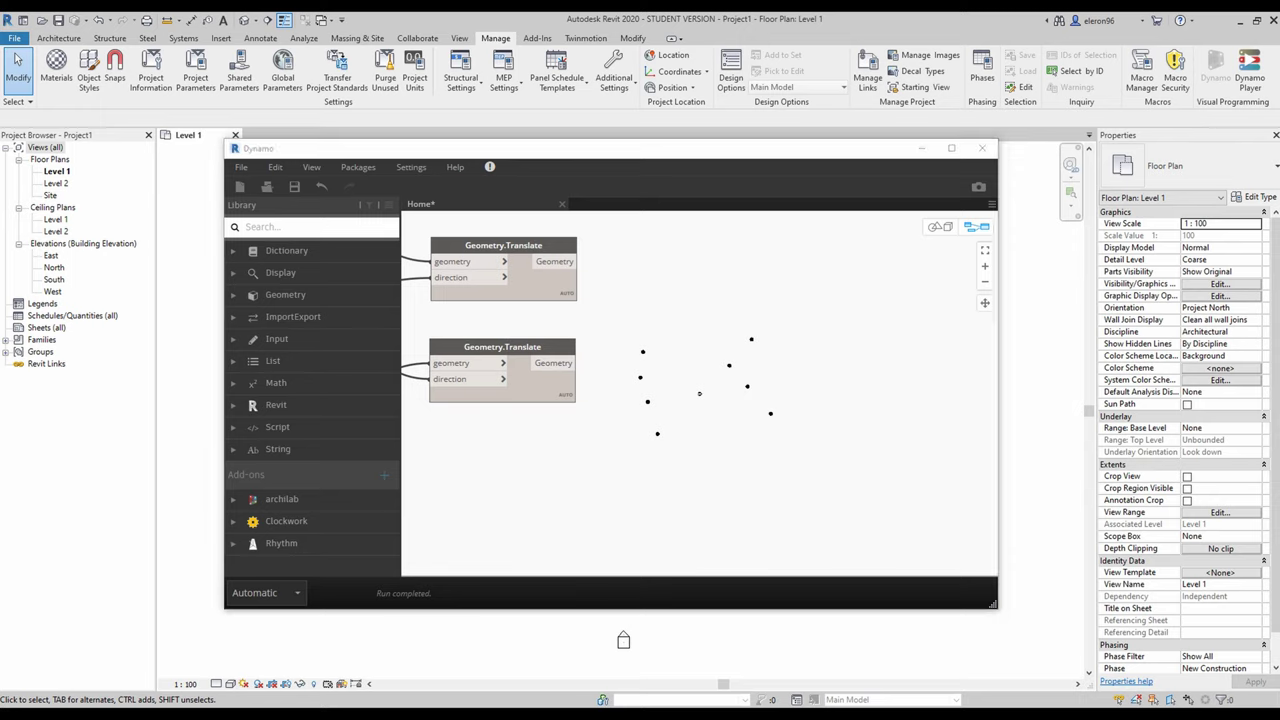
Add an Arc.ByThreePoints node beyond the Geometry.Translate nodes and connect the upper translated geometry to its secondPoint input
scroll(696, 345, down, 3)
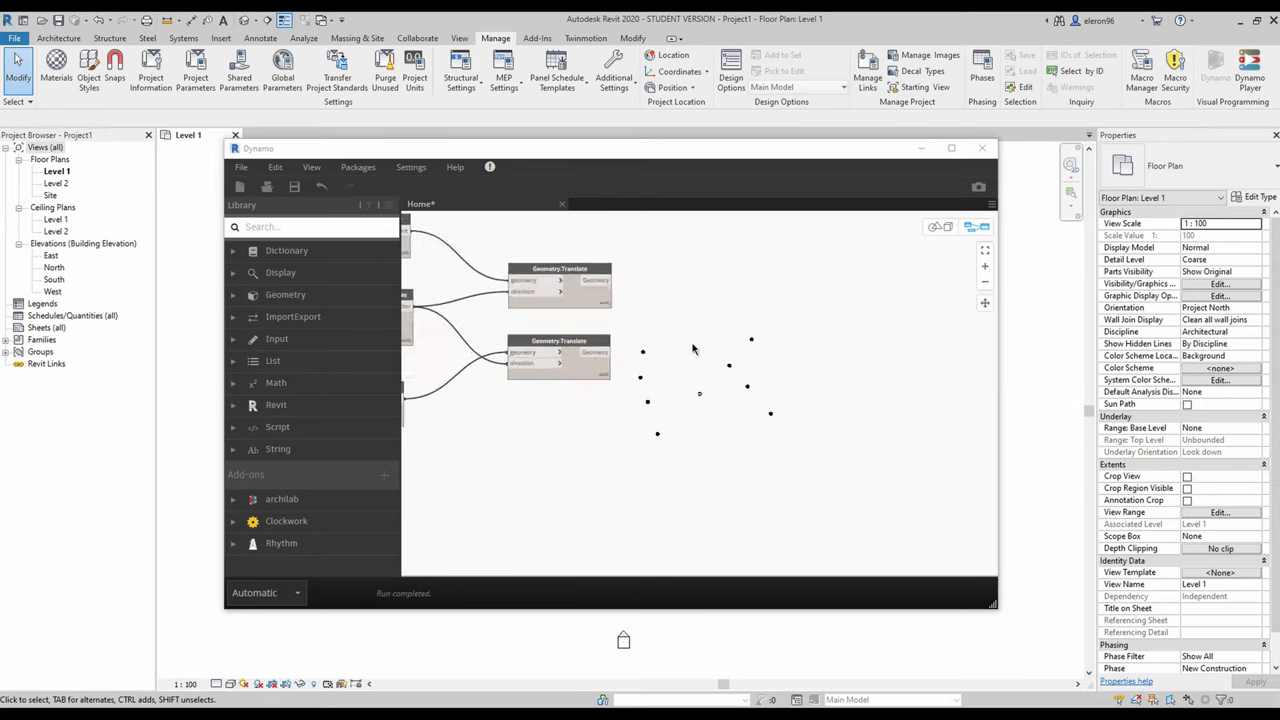
middle_drag(736, 340, 519, 353)
right_click(667, 365)
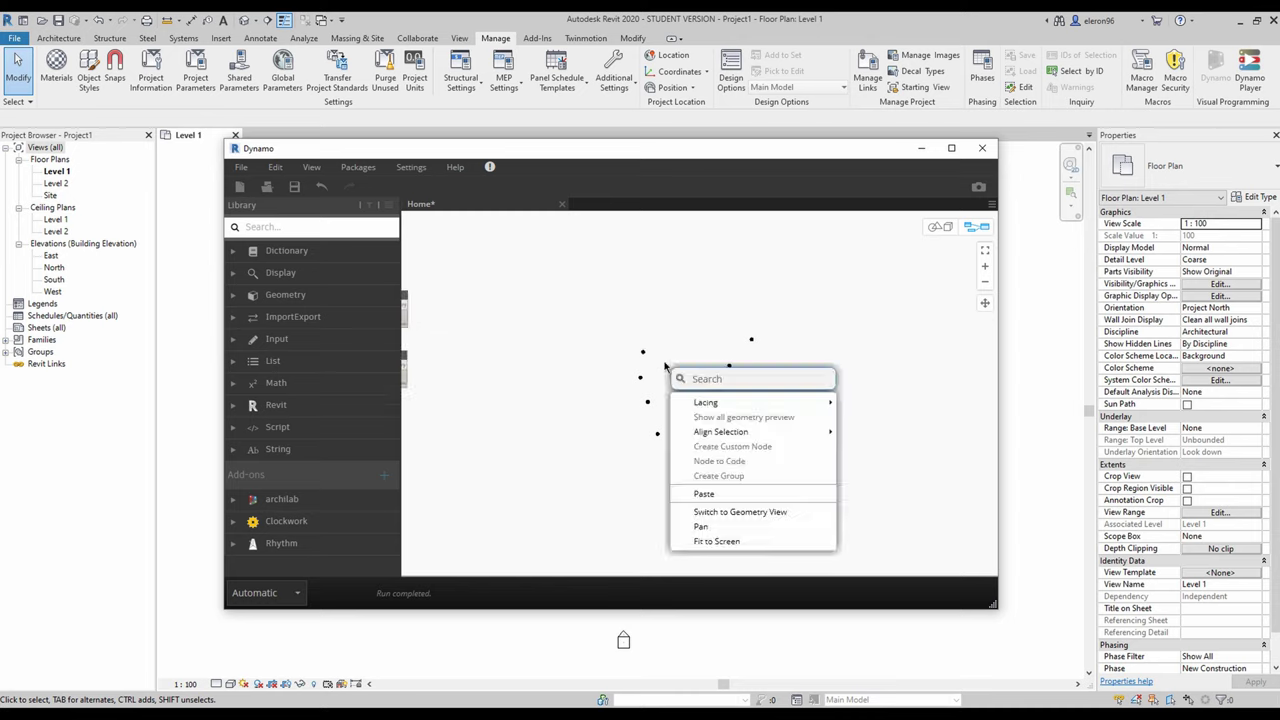
text(arc)
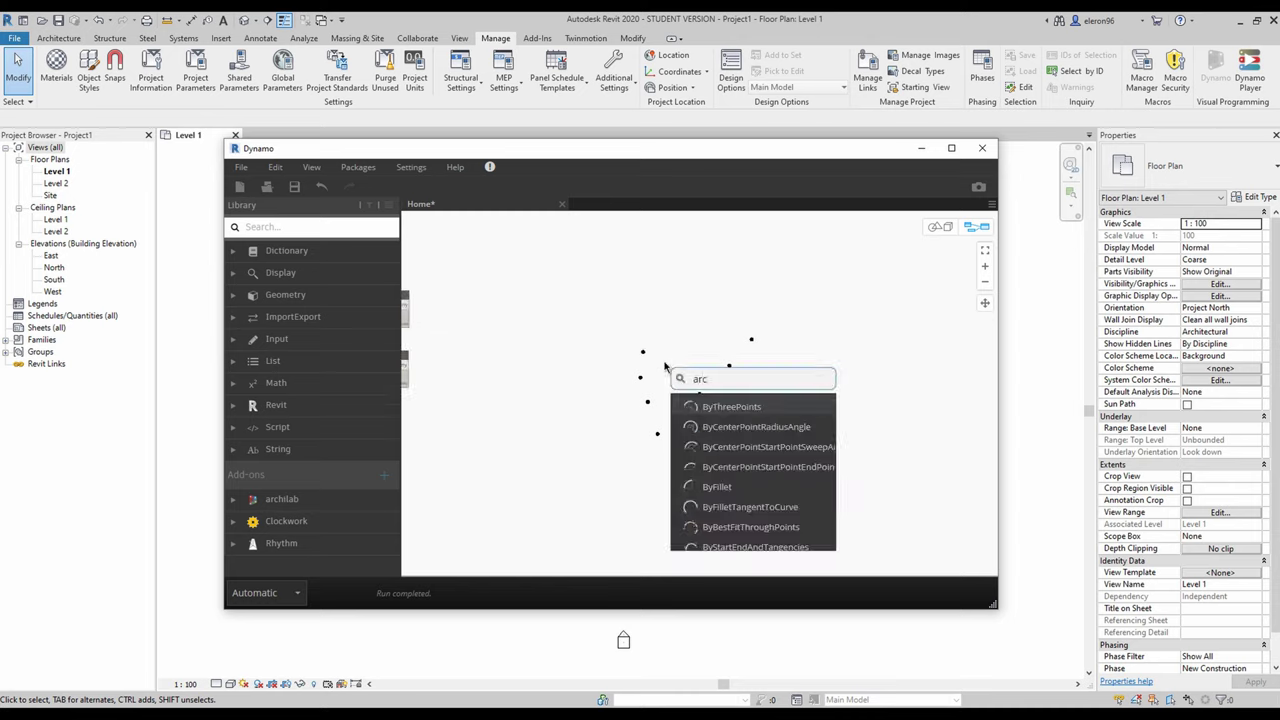
click(726, 409)
drag(746, 417, 603, 330)
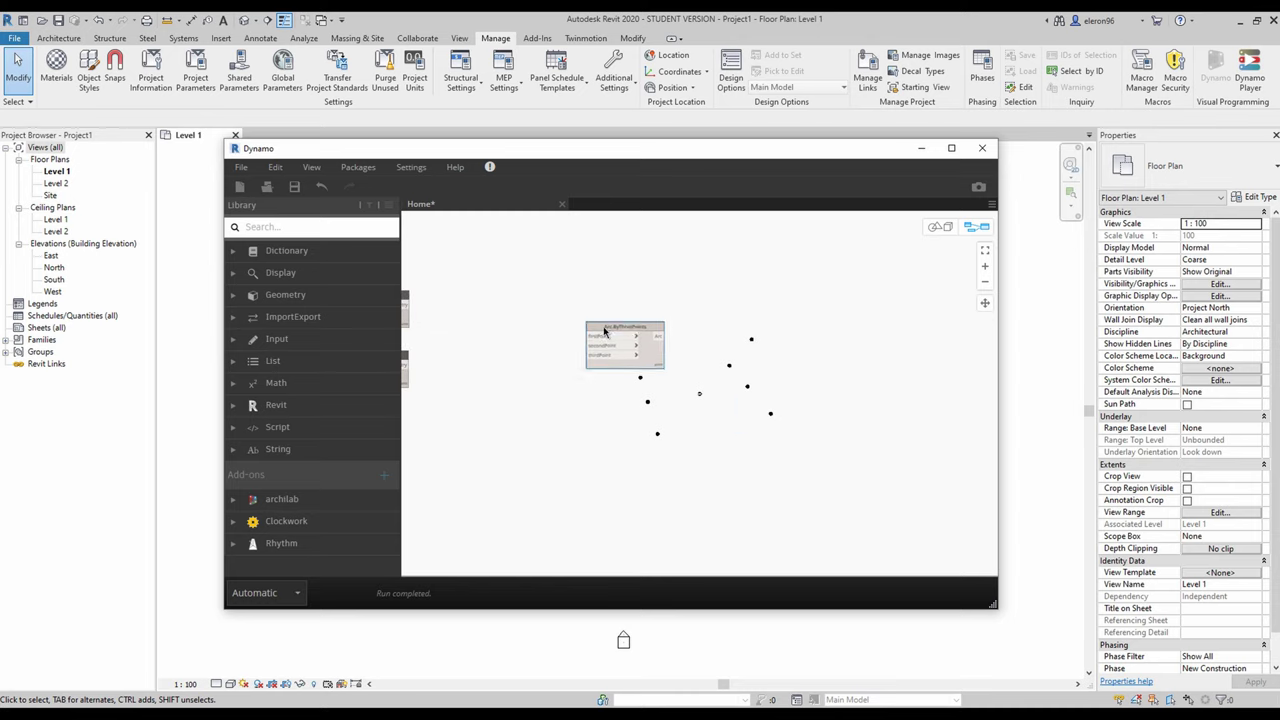
middle_drag(455, 333, 667, 377)
click(598, 368)
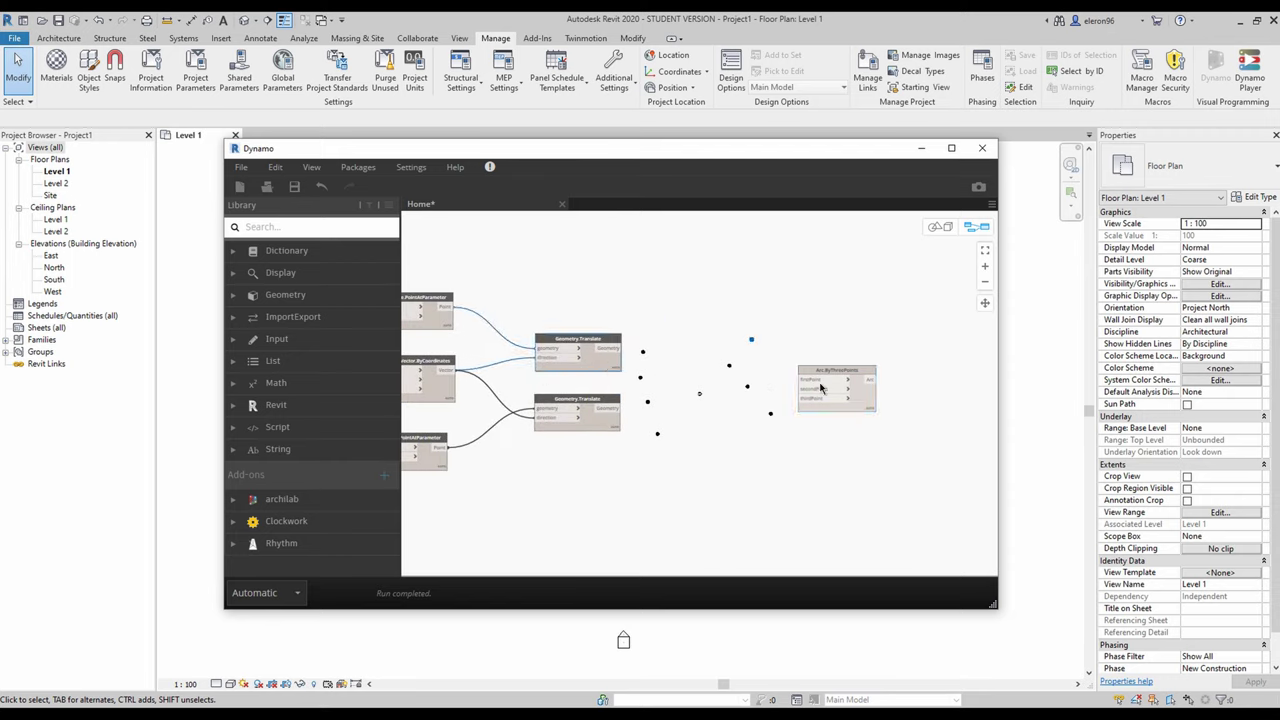
drag(840, 376, 805, 278)
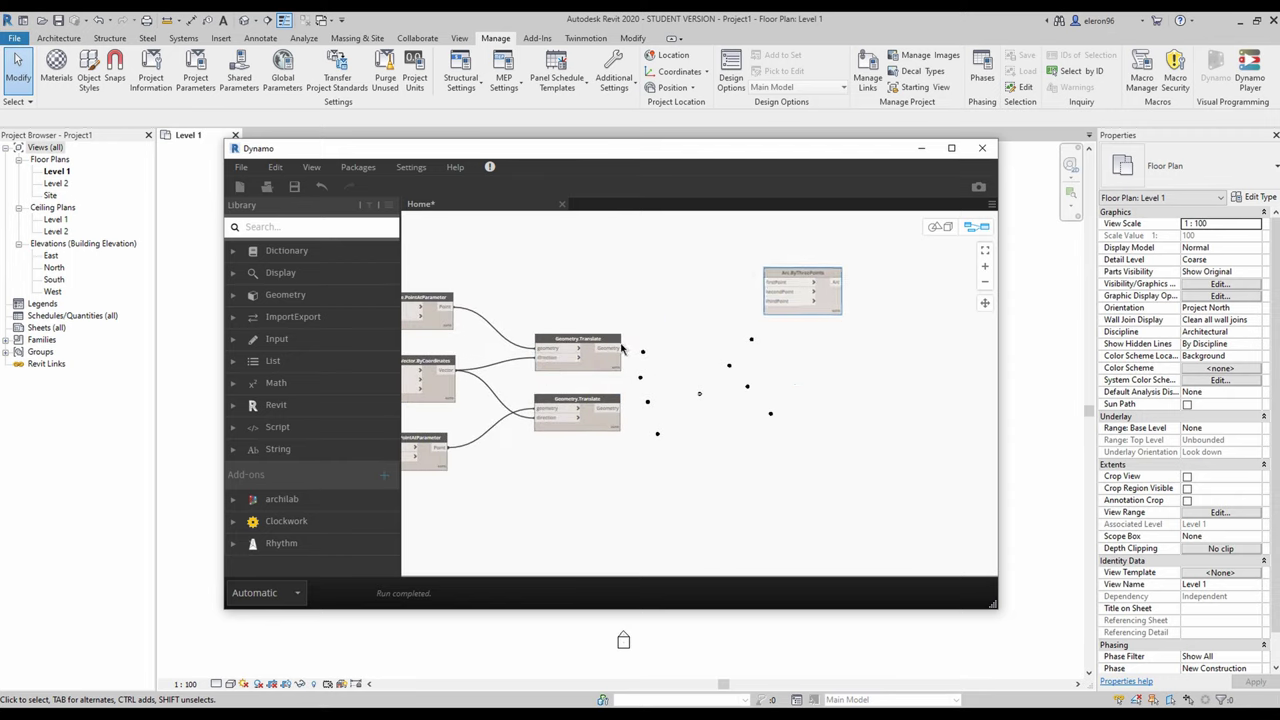
click(616, 348)
click(764, 292)
Turn off the geometry preview of both Curve.PointAtParameter nodes
middle_drag(618, 283, 761, 371)
click(485, 374)
right_click(618, 409)
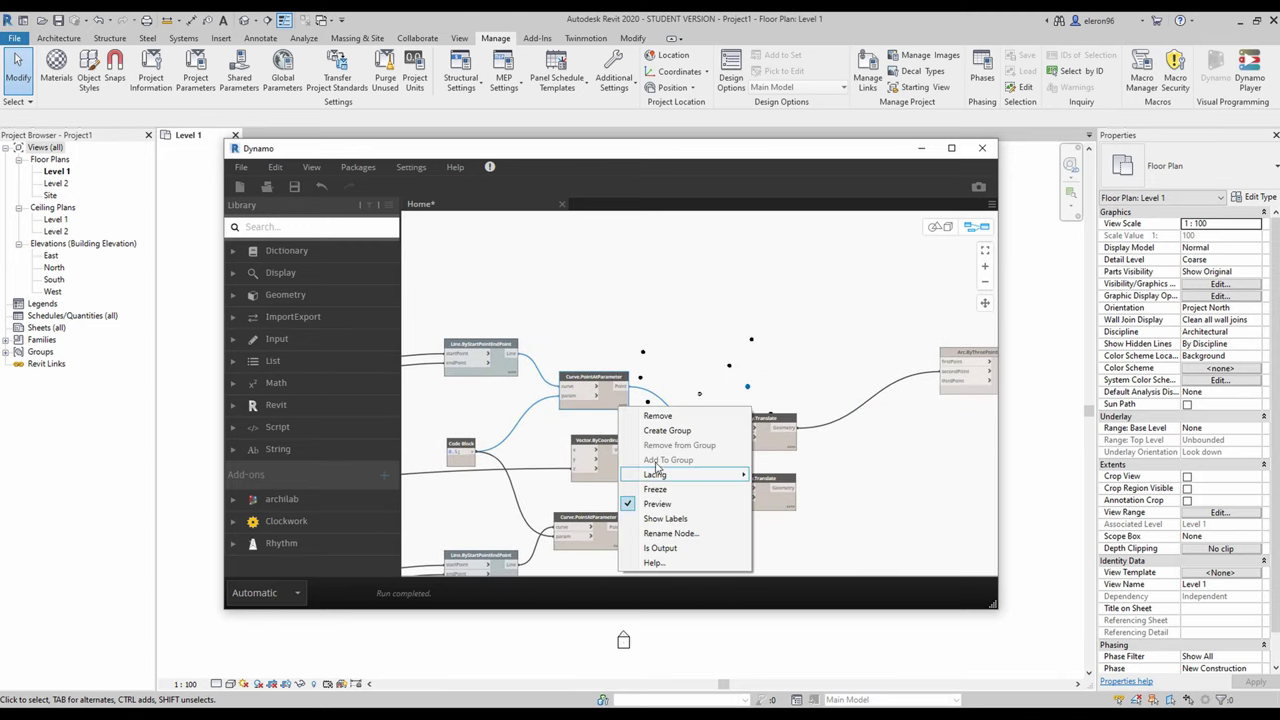
click(665, 503)
click(598, 546)
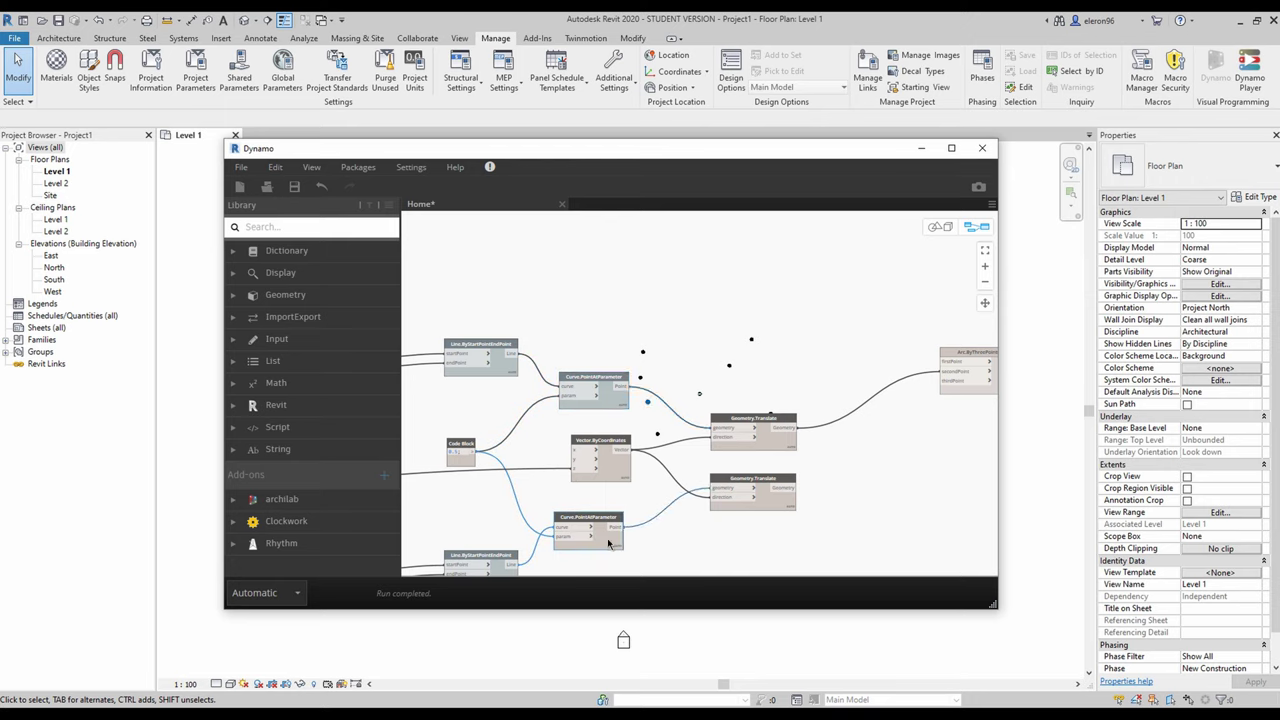
right_click(608, 543)
click(655, 466)
middle_drag(681, 368, 646, 383)
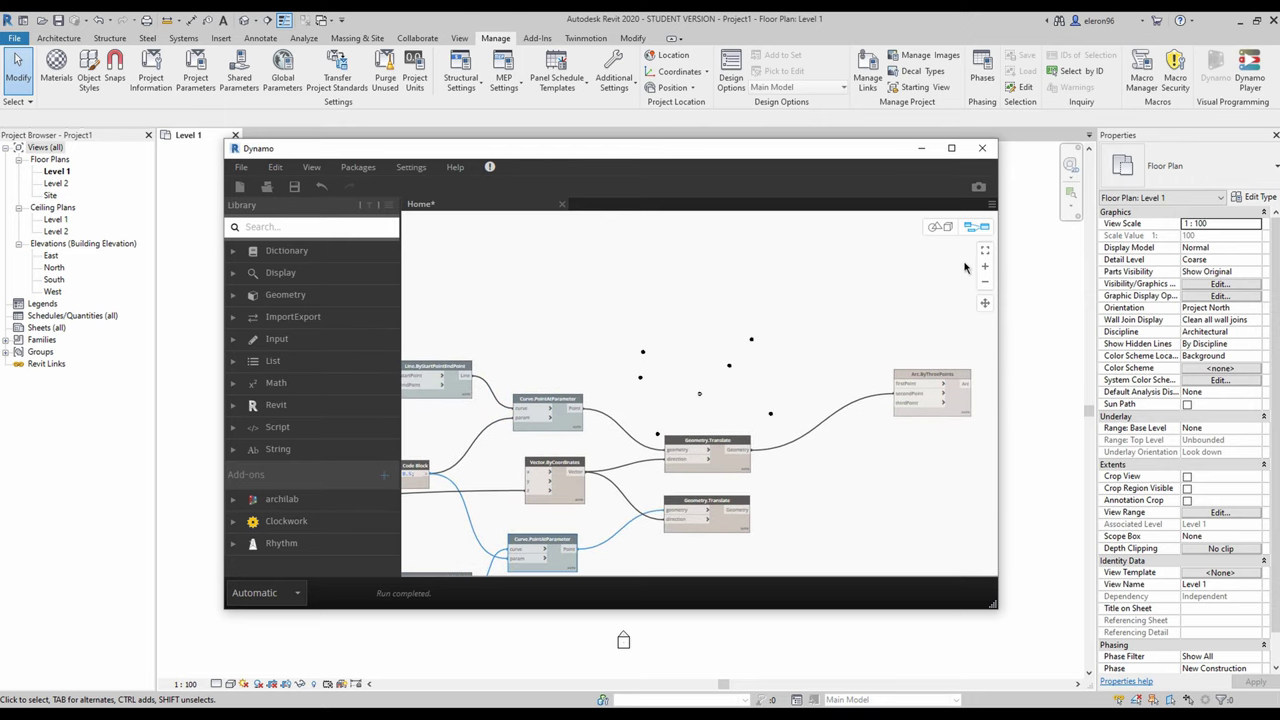
Orbit the background geometry preview to examine the points from another angle, and return to the graph view
click(945, 226)
click(984, 322)
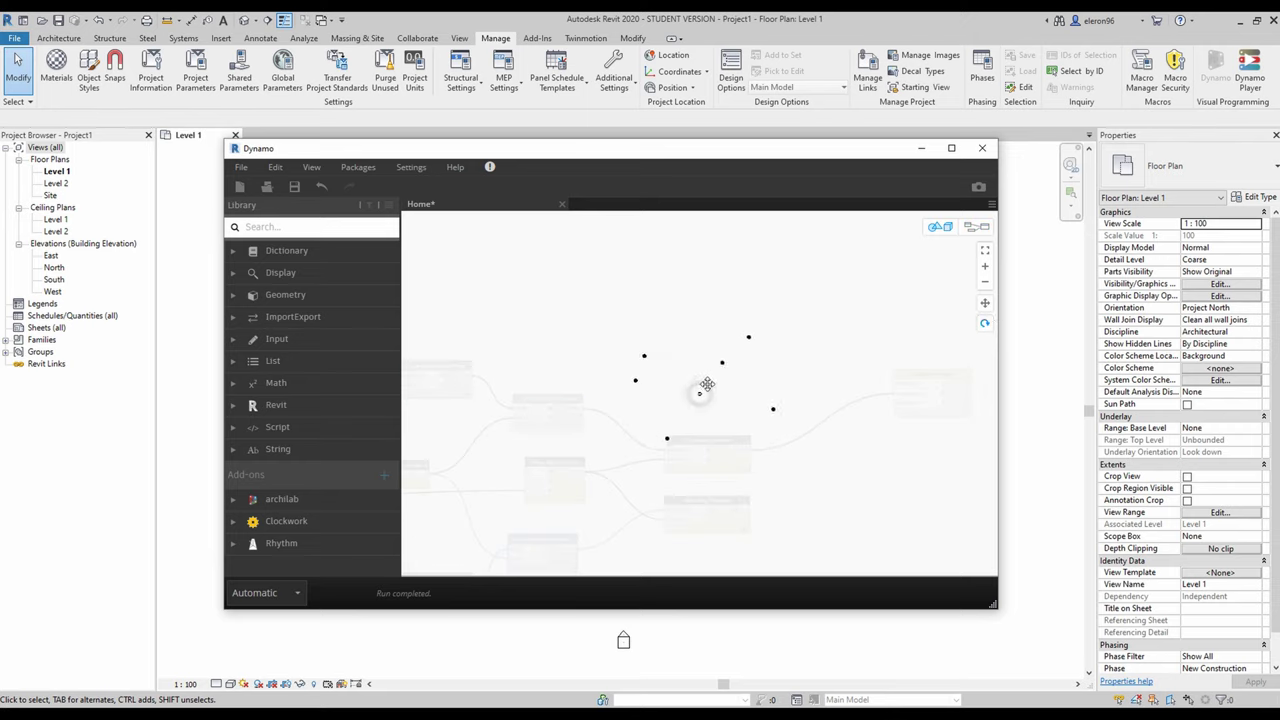
drag(707, 384, 728, 399)
click(976, 227)
right_click(816, 316)
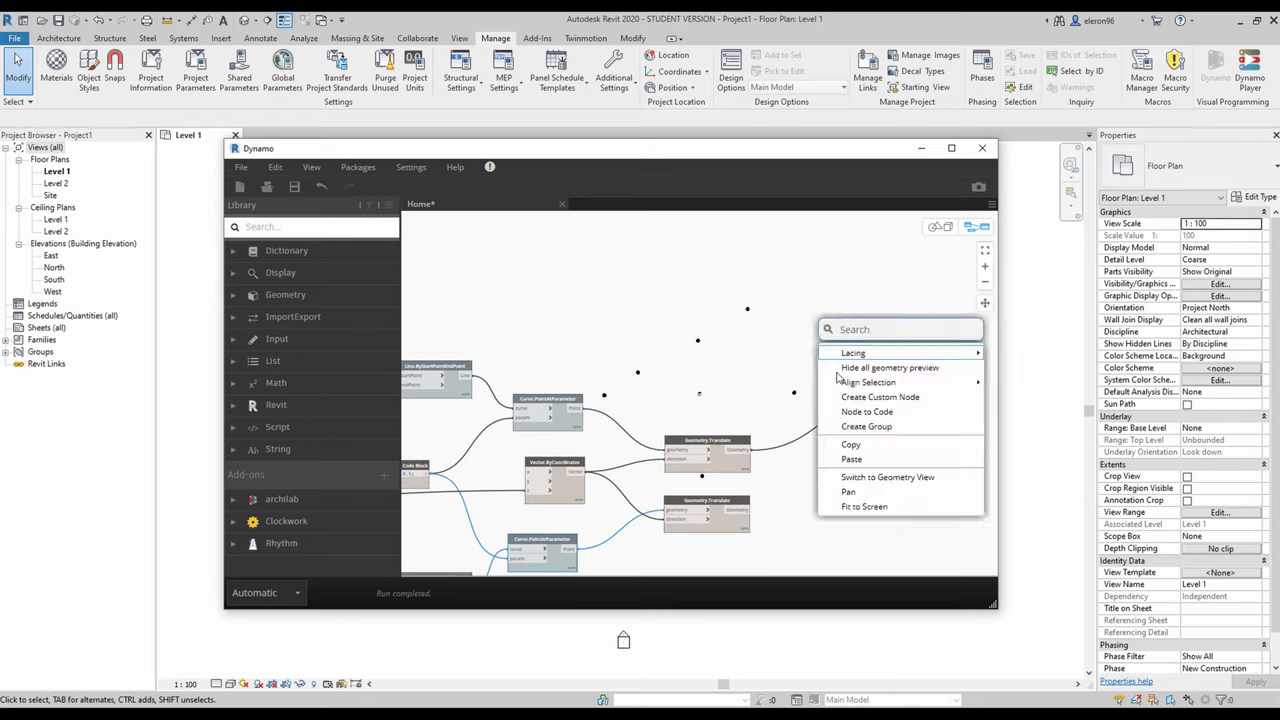
click(840, 492)
right_click(749, 321)
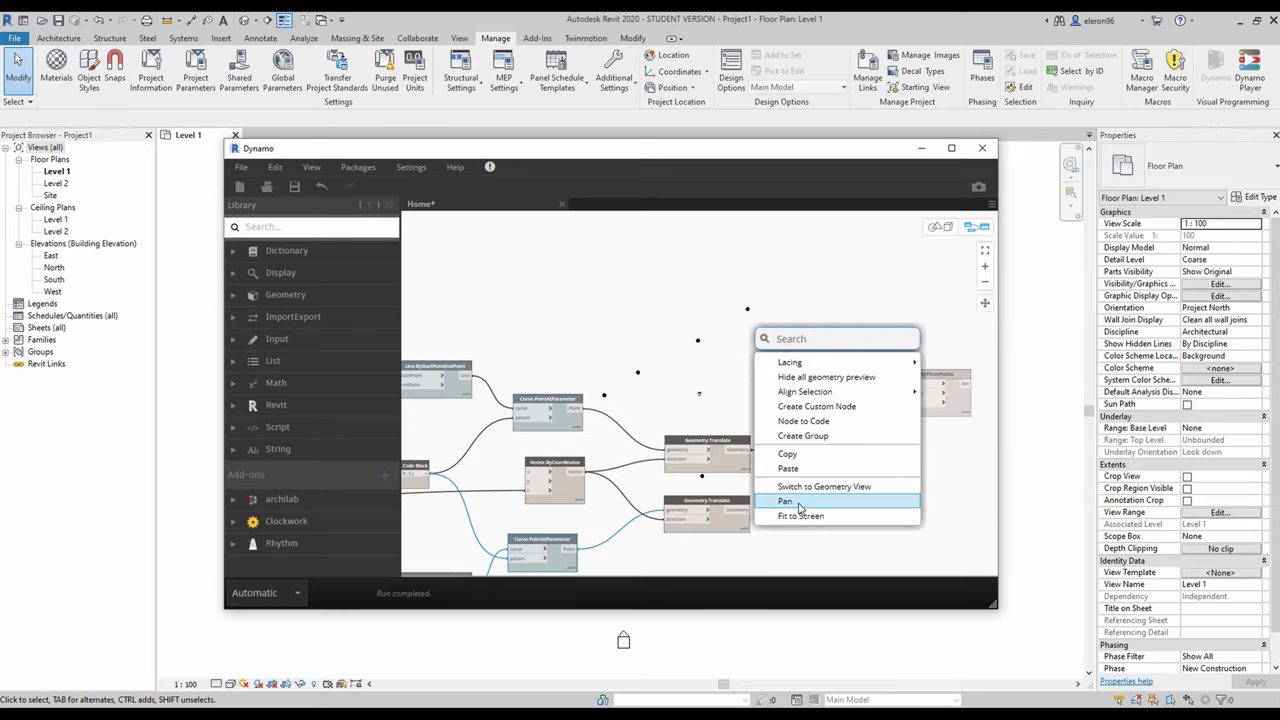
right_click(790, 363)
click(814, 537)
Connect the first and rest outputs of the upper List.Deconstruct to the firstPoint and thirdPoint inputs of Arc.ByThreePoints
middle_drag(646, 377, 702, 378)
middle_drag(560, 343, 742, 360)
mouse_move(597, 336)
middle_down()
mouse_move(667, 378)
mouse_move(708, 380)
middle_up()
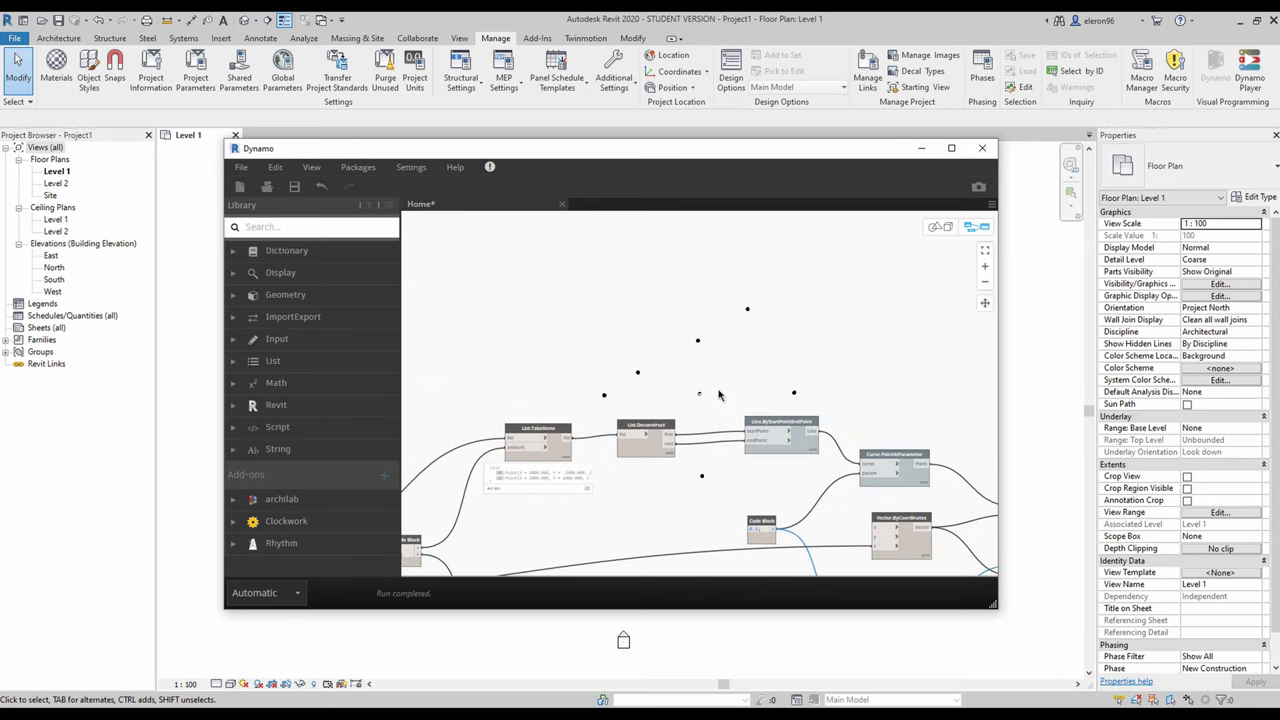
scroll(720, 393, up, 4)
middle_drag(812, 410, 717, 398)
click(552, 453)
scroll(558, 438, down, 3)
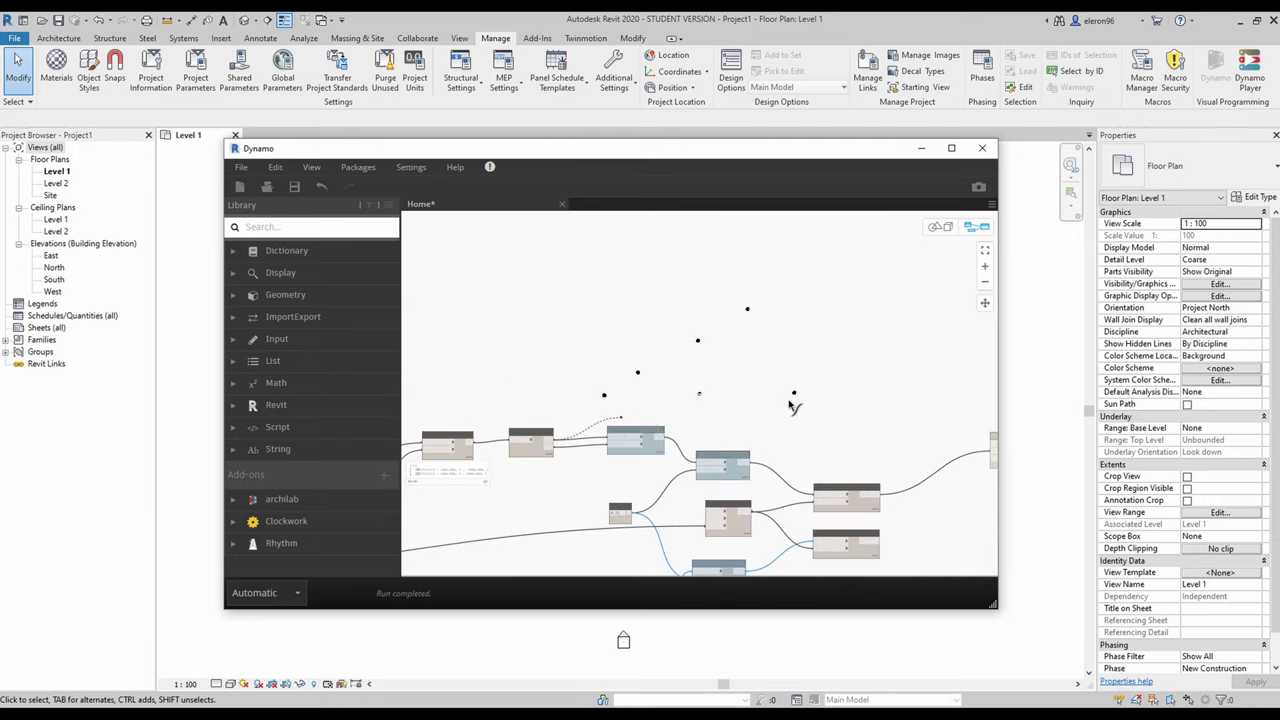
click(991, 445)
middle_drag(642, 421, 594, 405)
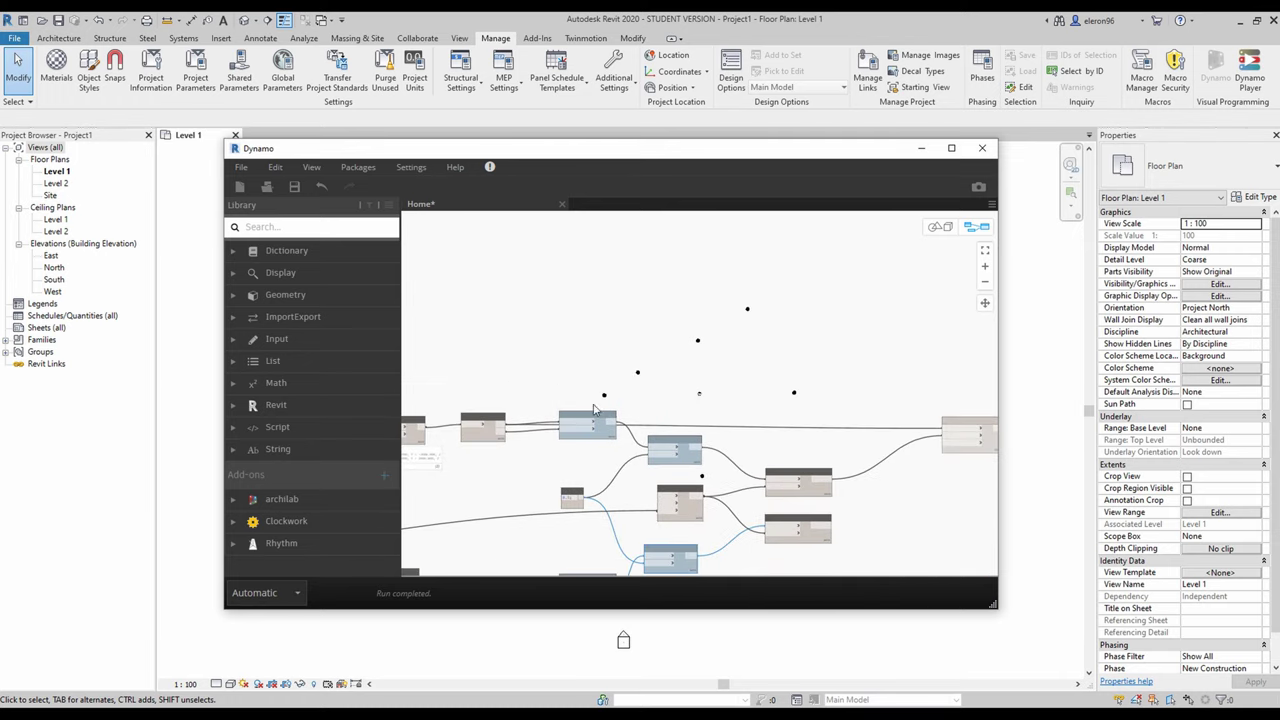
click(504, 431)
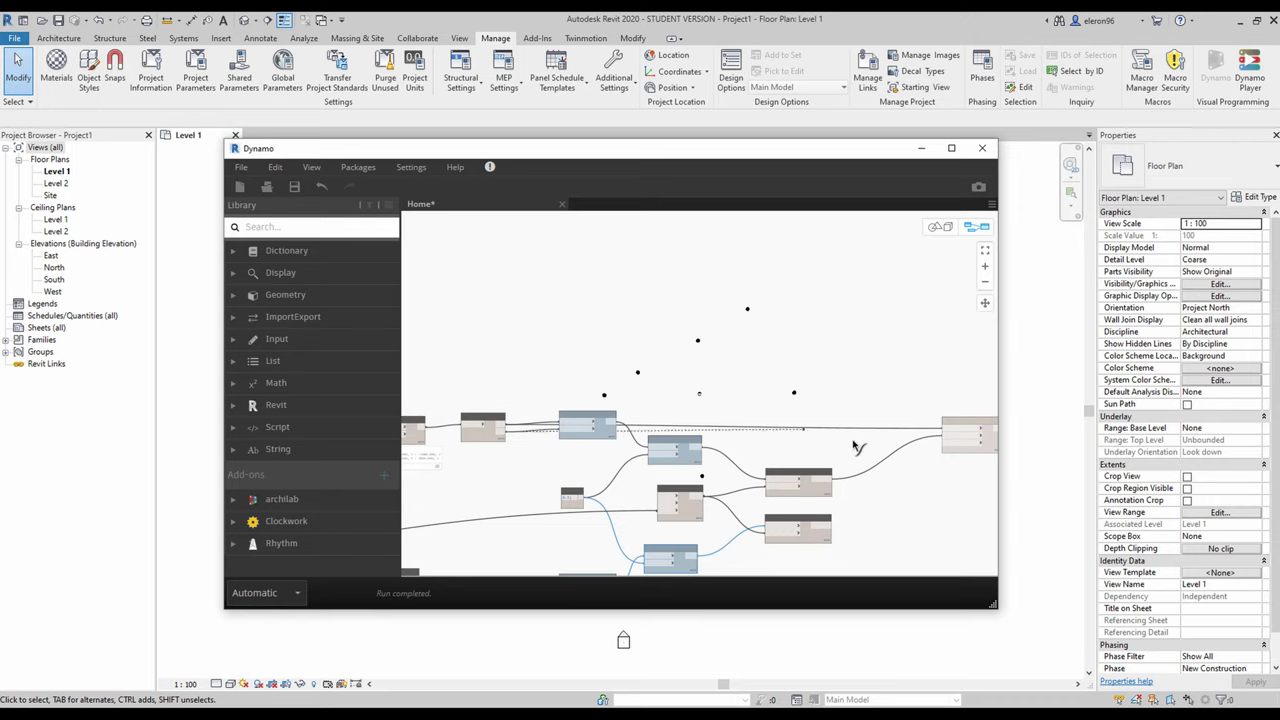
click(946, 438)
Duplicate the Arc.ByThreePoints node and place the copy below the original, beside the lower Geometry.Translate
middle_drag(895, 511, 741, 384)
scroll(787, 464, up, 3)
click(849, 336)
key(ctrl+c)
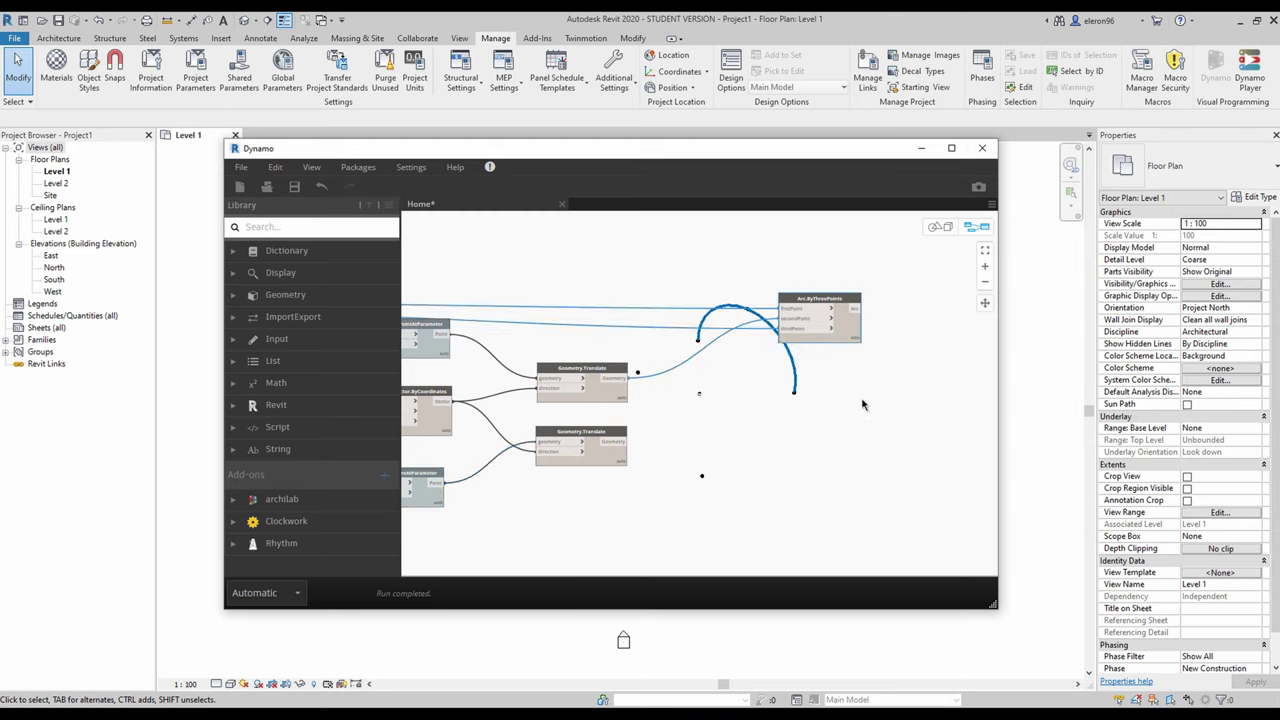
key(ctrl+v)
drag(892, 326, 798, 462)
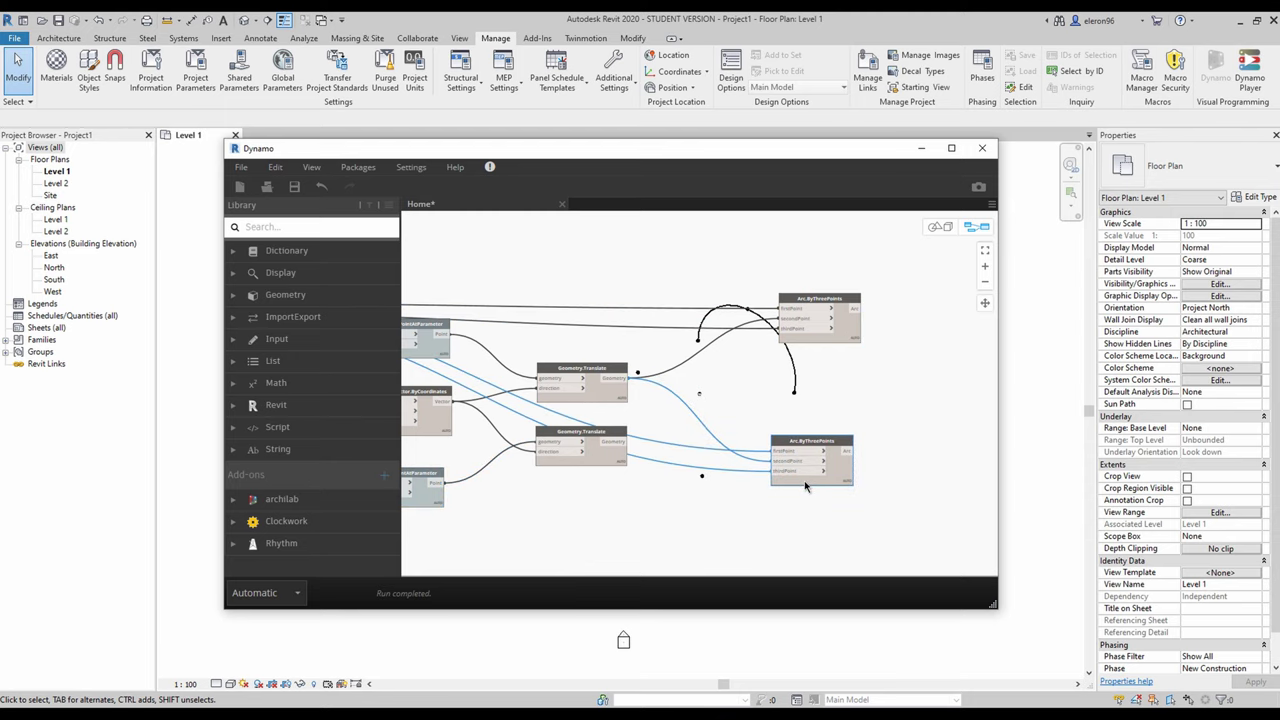
Rewire the copied Arc.ByThreePoints so its firstPoint and thirdPoint come from the lower List.Deconstruct's first and rest outputs
middle_drag(559, 512, 870, 477)
middle_drag(548, 489, 628, 466)
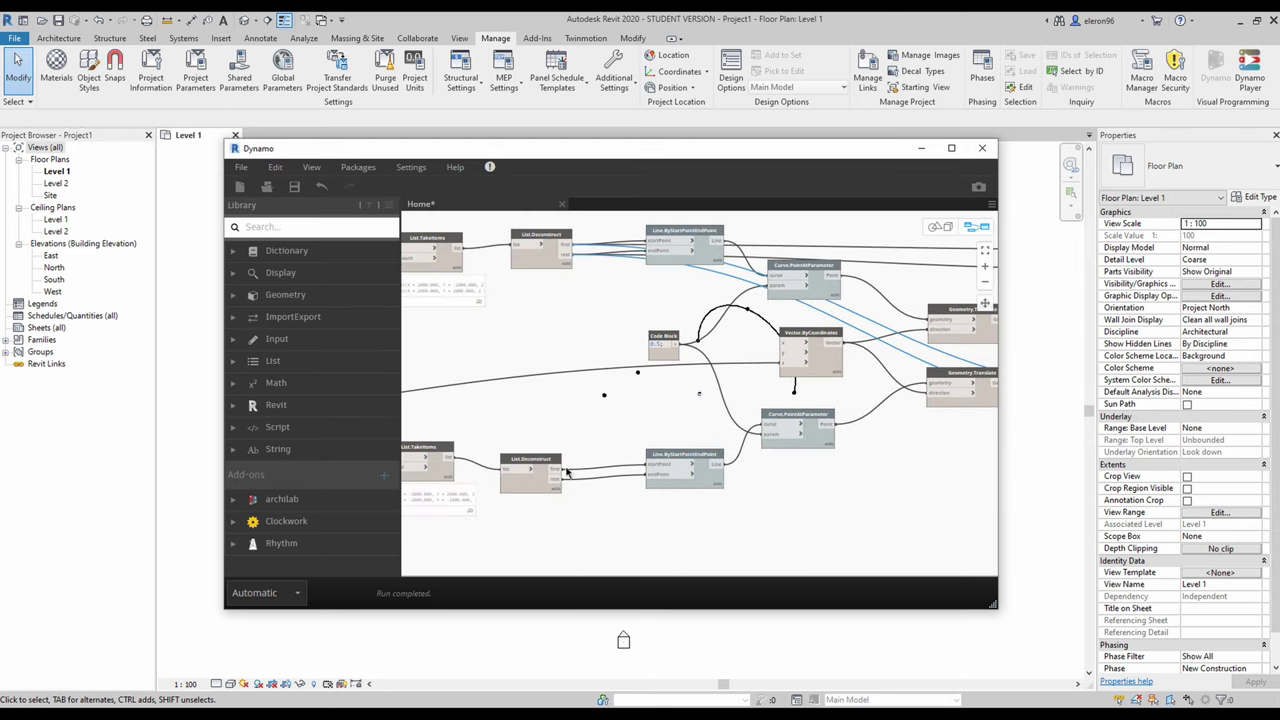
scroll(586, 462, down, 2)
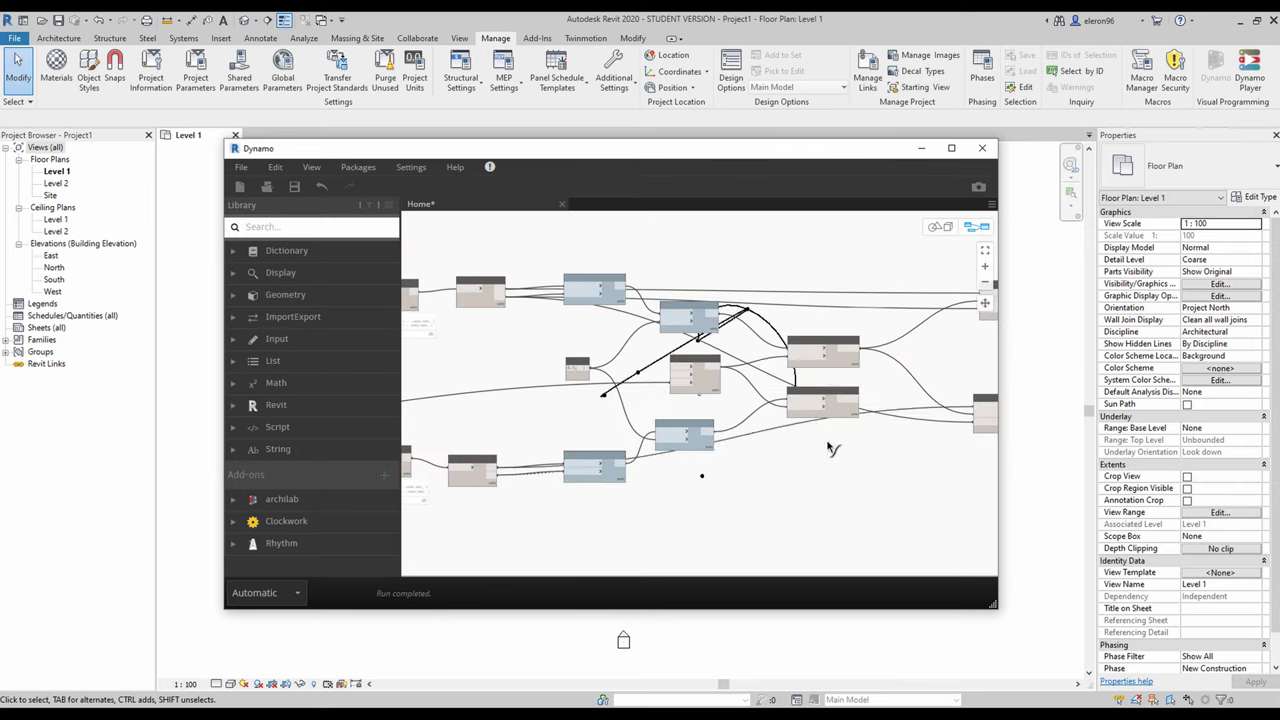
scroll(614, 483, up, 2)
scroll(575, 412, up, 4)
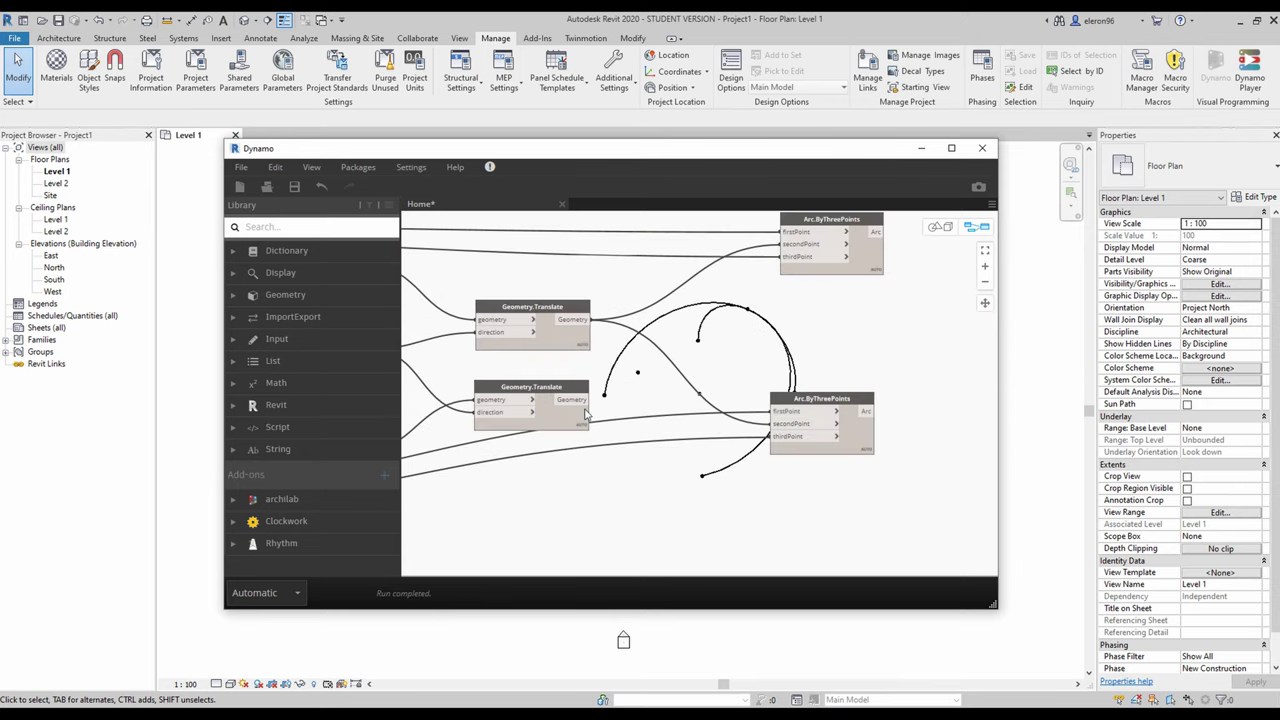
Connect the lower Geometry.Translate's Geometry output to the secondPoint input of the copied Arc.ByThreePoints
click(588, 396)
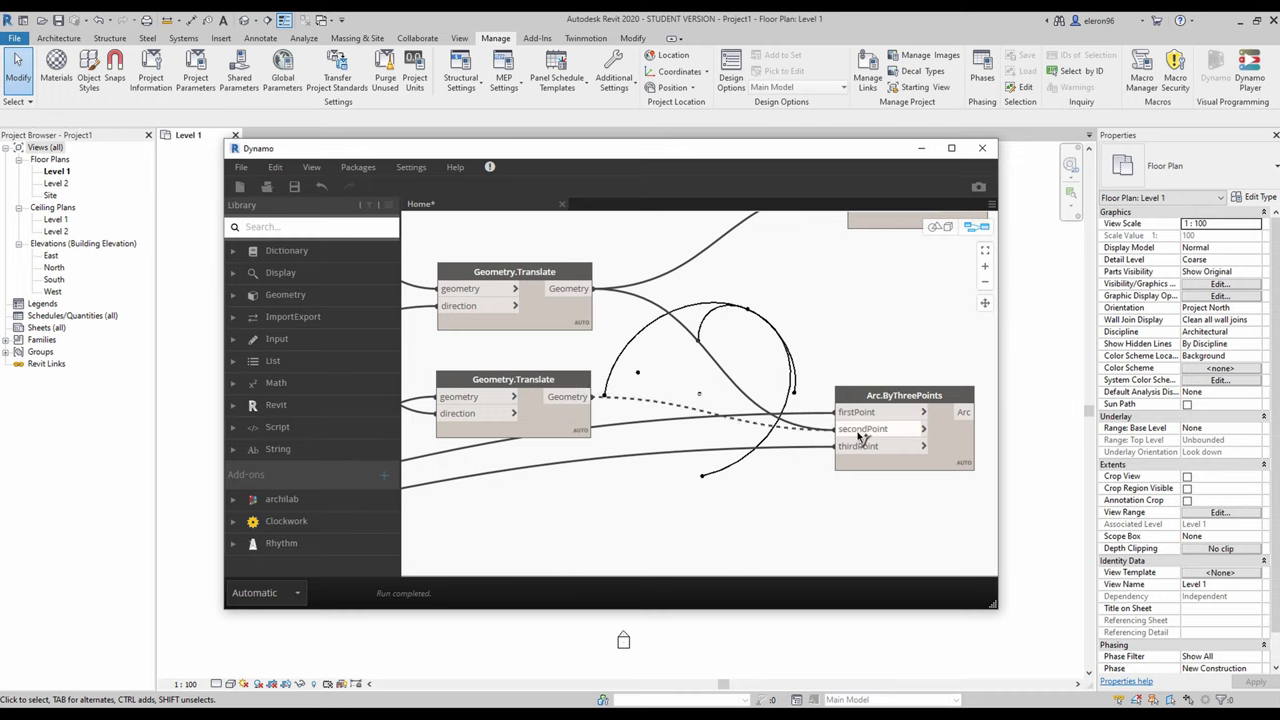
click(851, 413)
scroll(688, 371, down, 3)
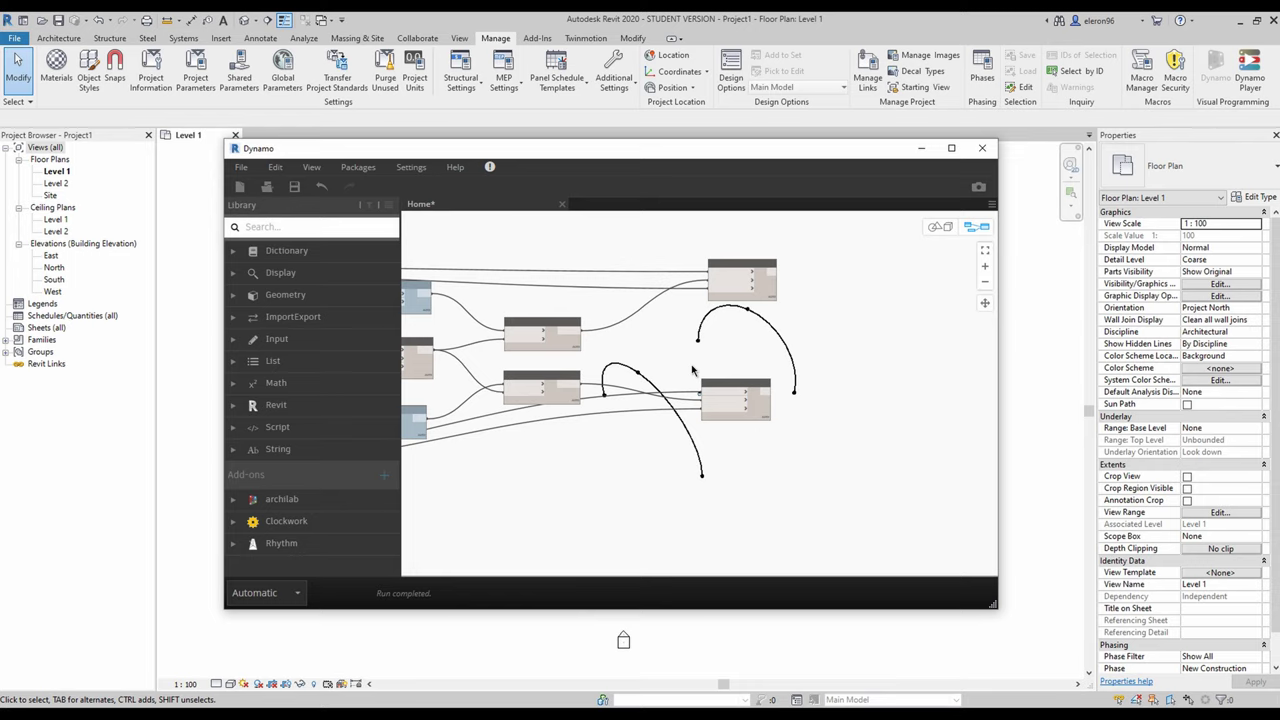
Duplicate the lower Line.ByStartPointEndPoint node and place the copy in the empty space below the original
click(623, 640)
middle_drag(806, 462, 575, 433)
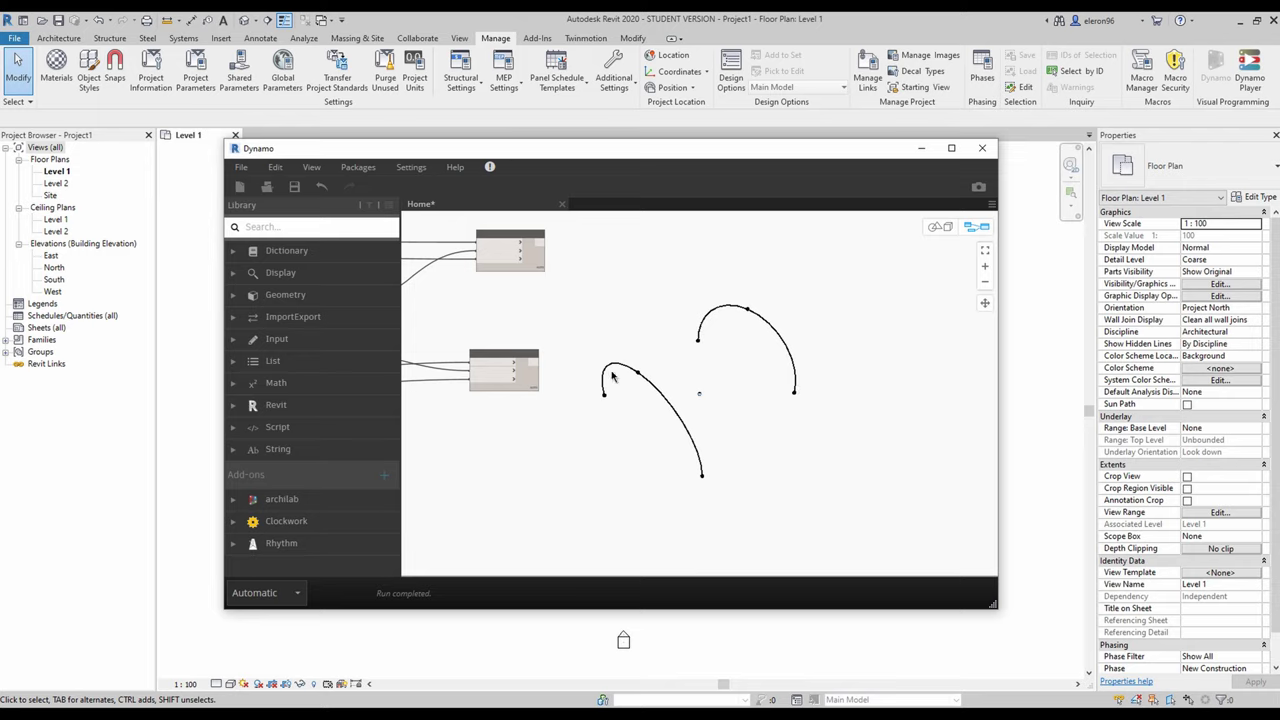
scroll(682, 411, down, 5)
middle_drag(637, 443, 741, 416)
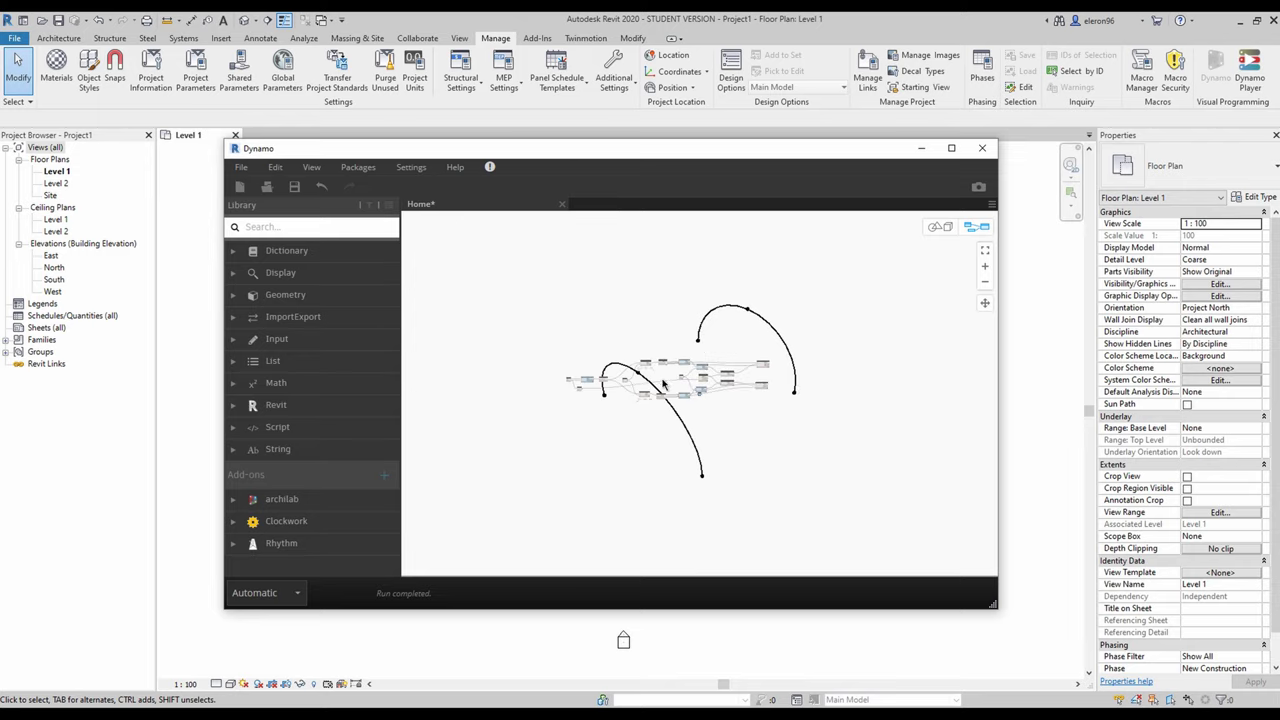
scroll(664, 383, up, 5)
scroll(664, 383, up, 3)
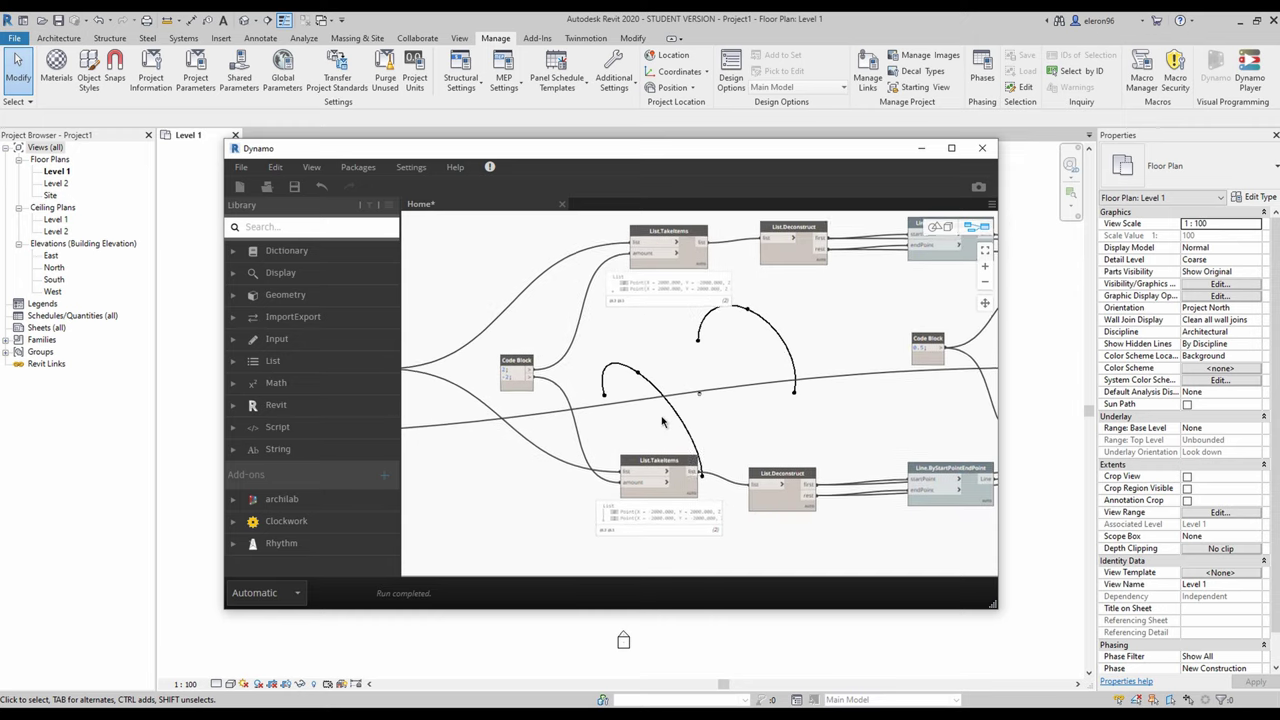
middle_drag(778, 501, 562, 468)
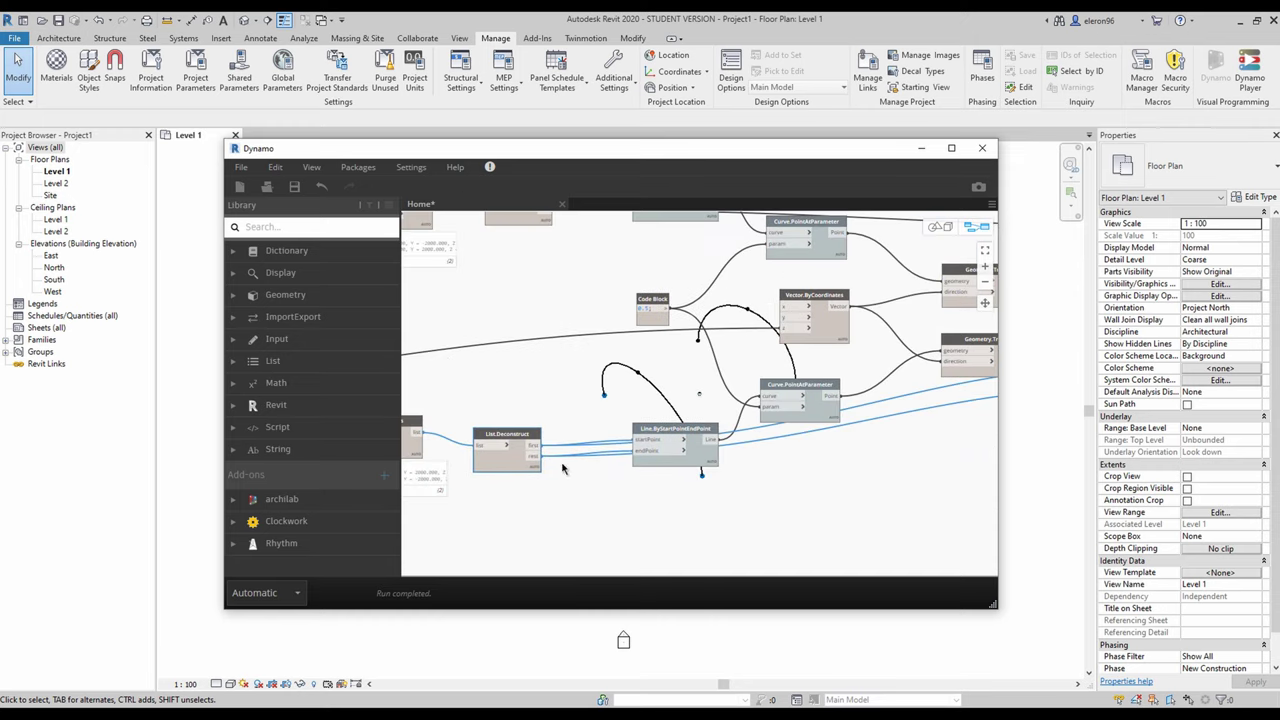
click(680, 490)
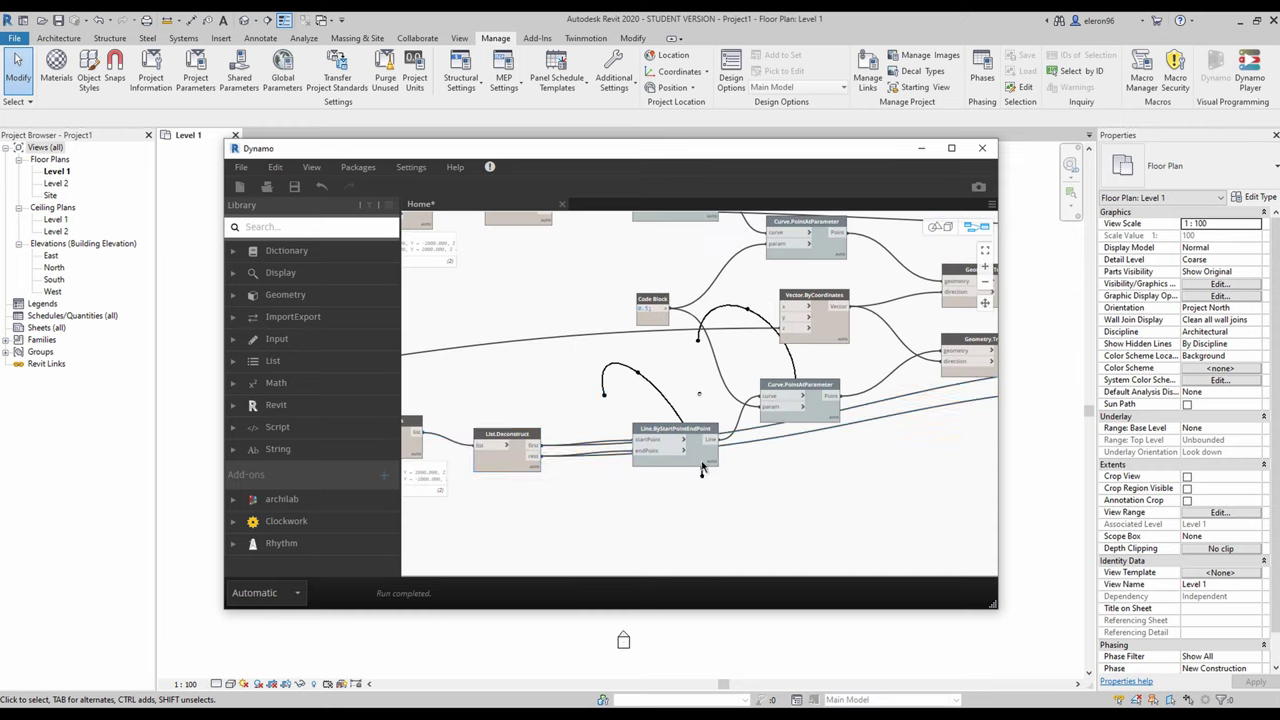
click(703, 463)
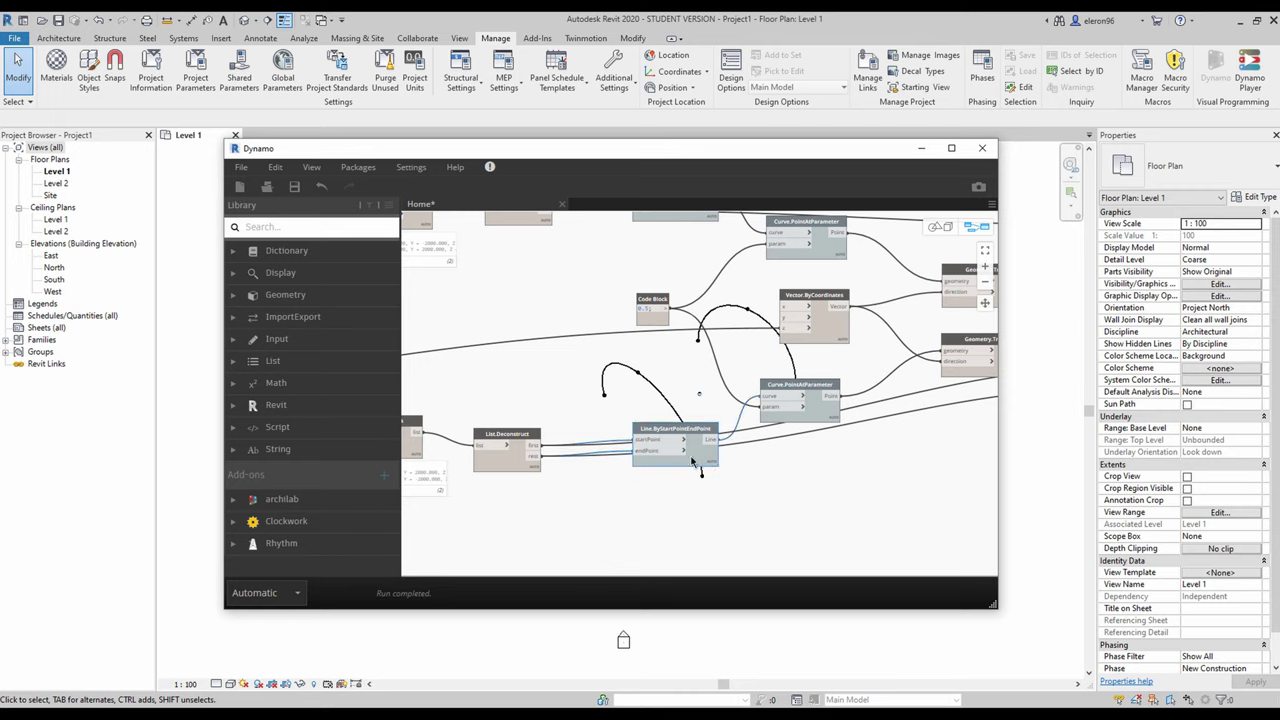
middle_drag(692, 460, 678, 362)
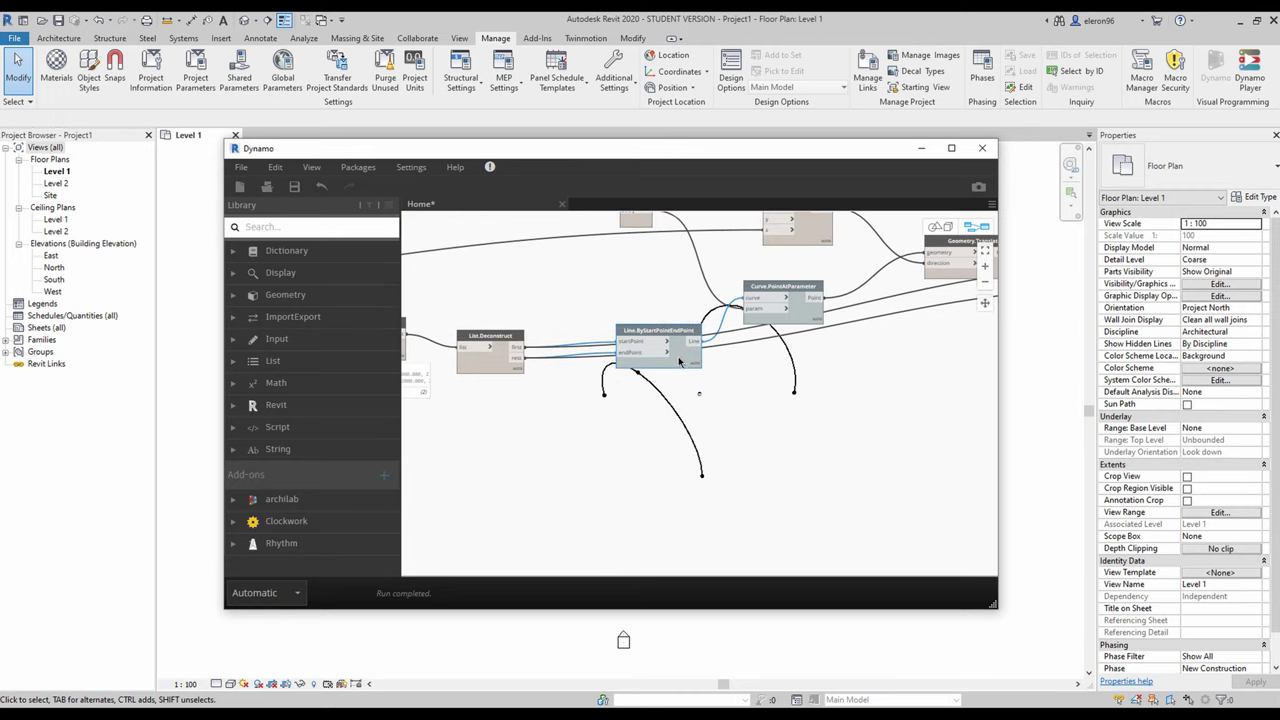
key(ctrl+v)
drag(779, 370, 679, 533)
Disconnect the startPoint and endPoint inputs of the copied Line.ByStartPointEndPoint and turn on its preview
click(621, 512)
click(527, 485)
click(623, 523)
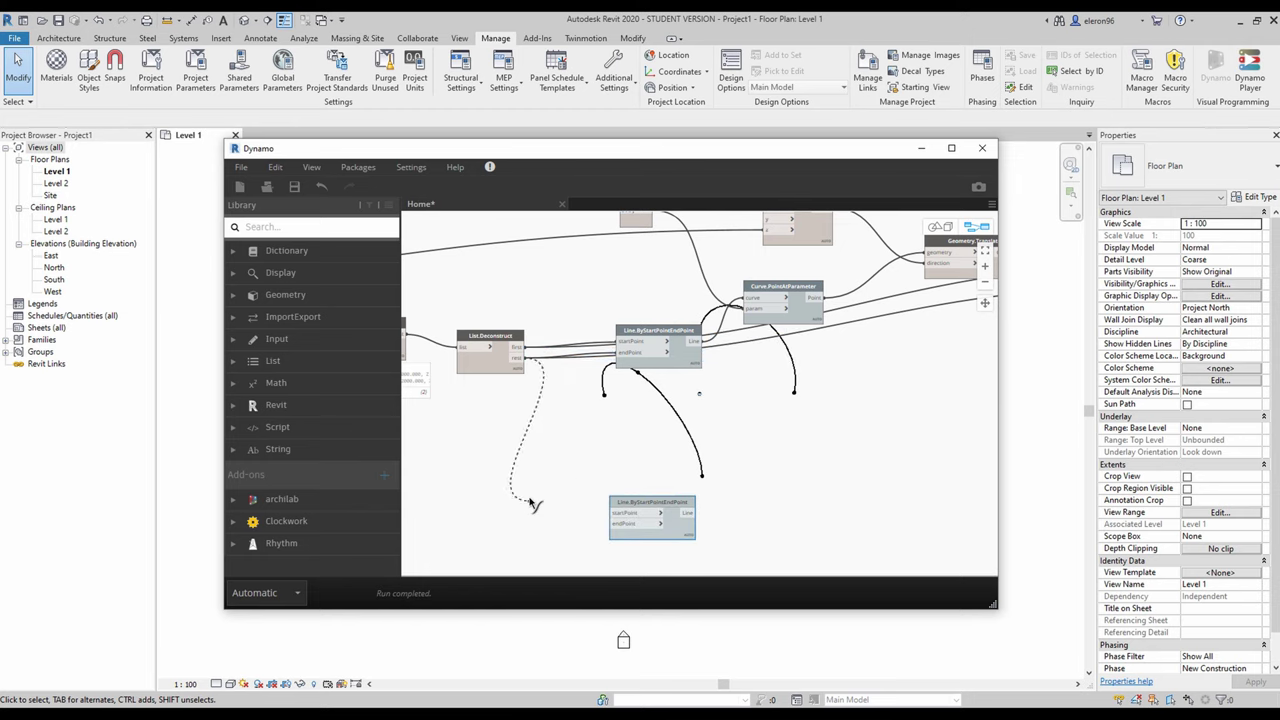
click(531, 503)
right_click(682, 527)
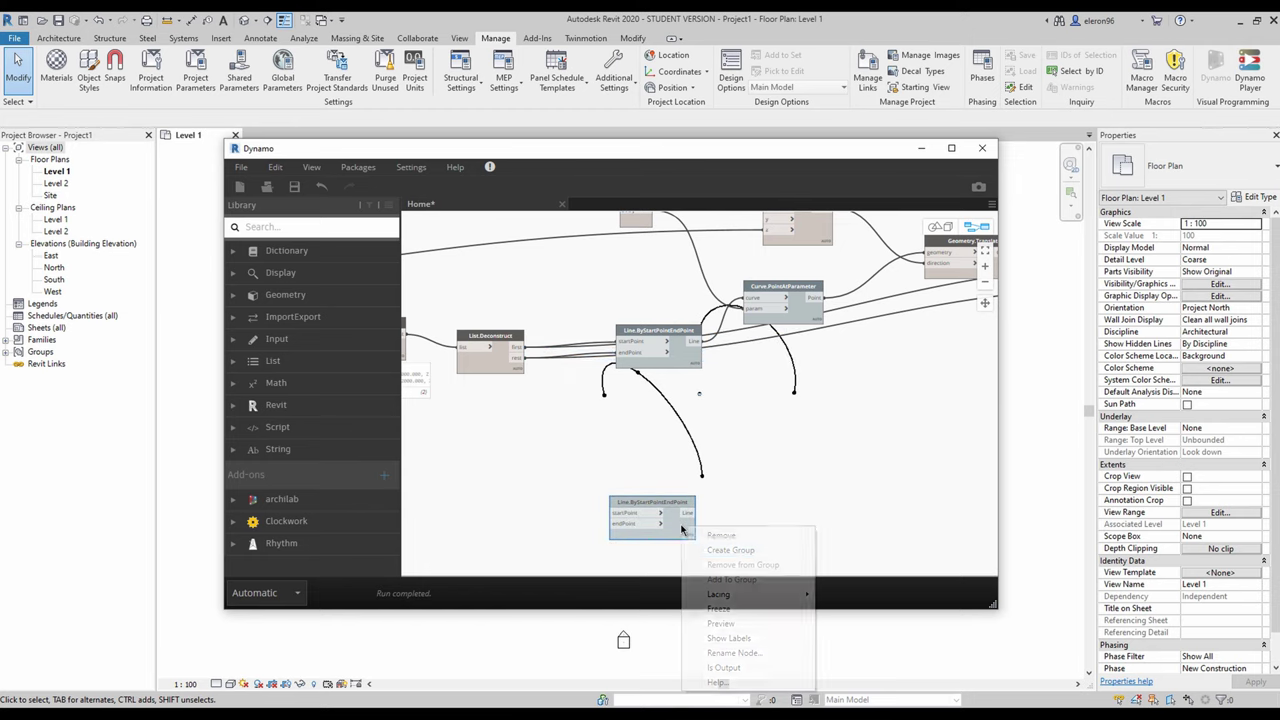
click(720, 623)
Connect the rest outputs of the upper and lower List.Deconstruct nodes to the copied line node's startPoint and endPoint
scroll(762, 437, down, 3)
scroll(715, 320, up, 5)
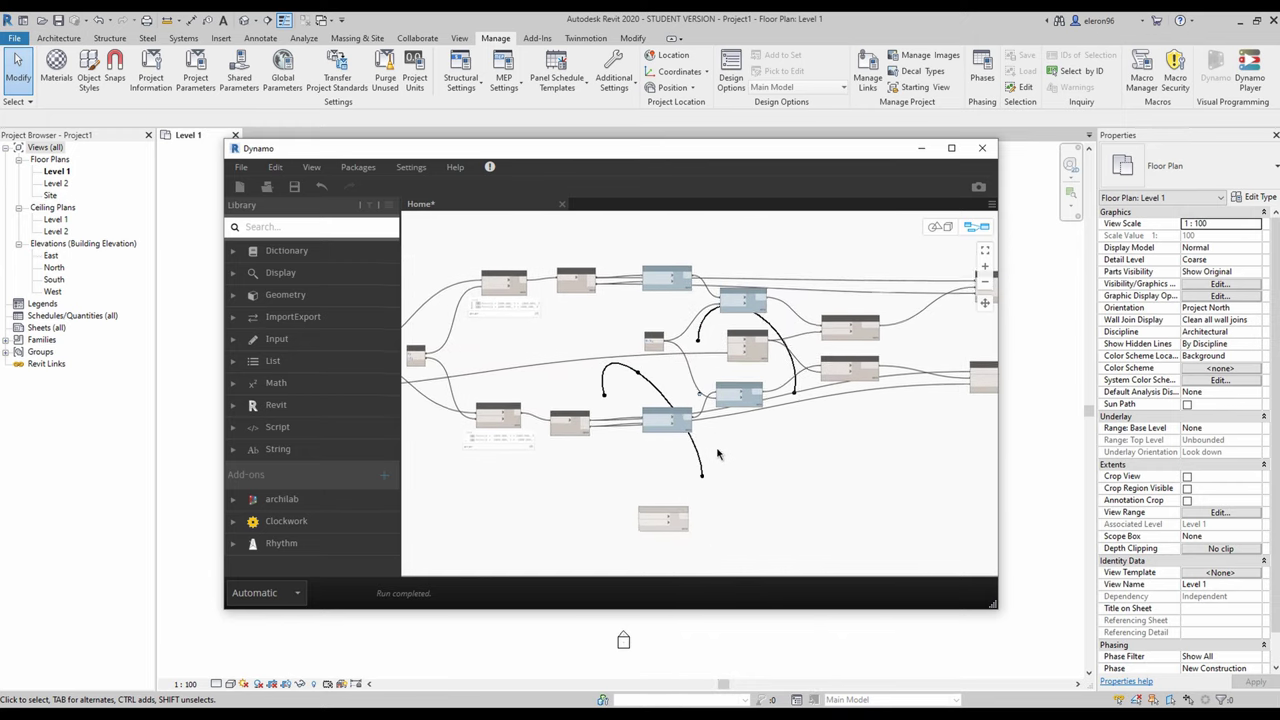
click(588, 231)
scroll(588, 232, down, 4)
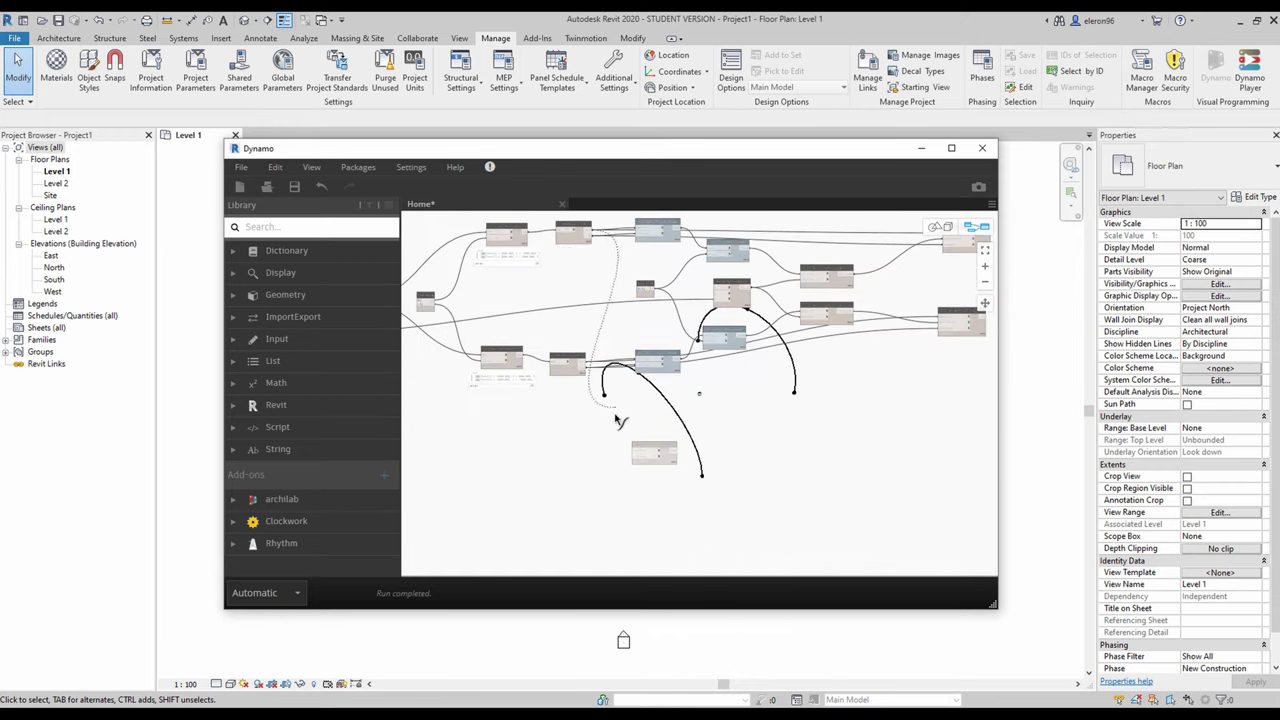
scroll(616, 421, up, 4)
click(654, 474)
drag(561, 334, 645, 482)
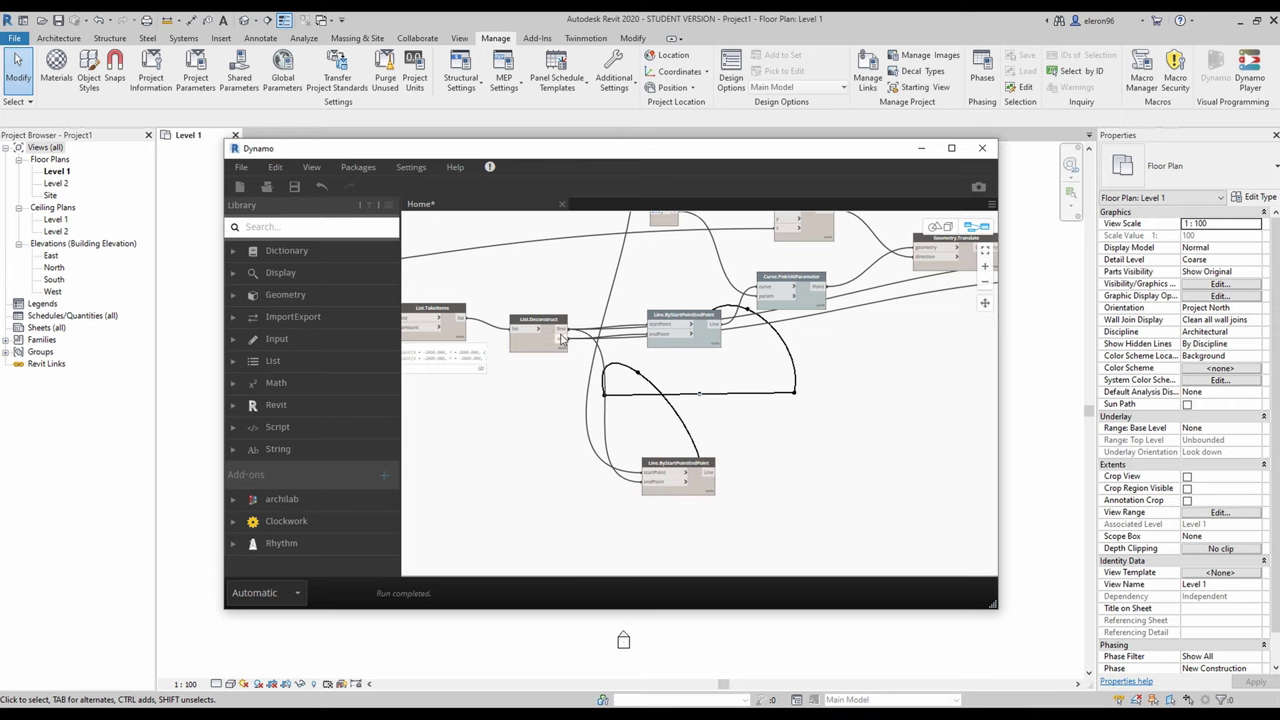
drag(562, 338, 646, 482)
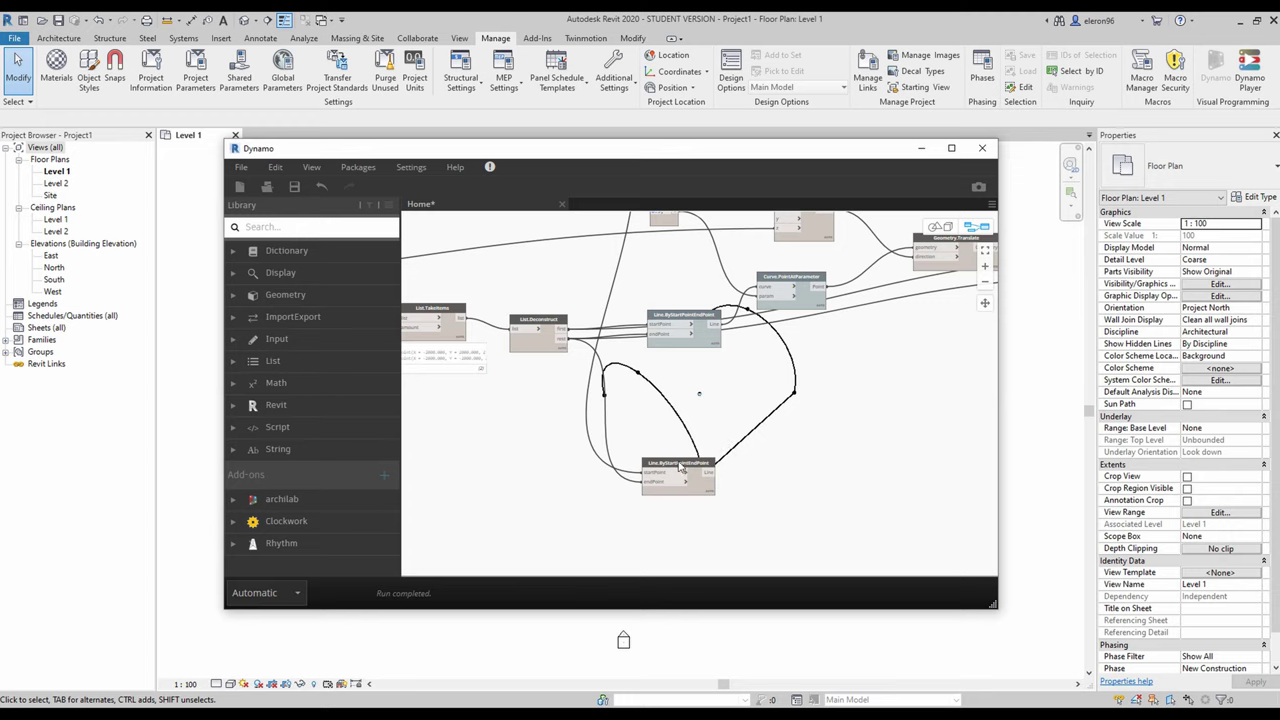
Shift the newly wired Line.ByStartPointEndPoint slightly, duplicate it, and place the copy directly below it
drag(680, 467, 717, 451)
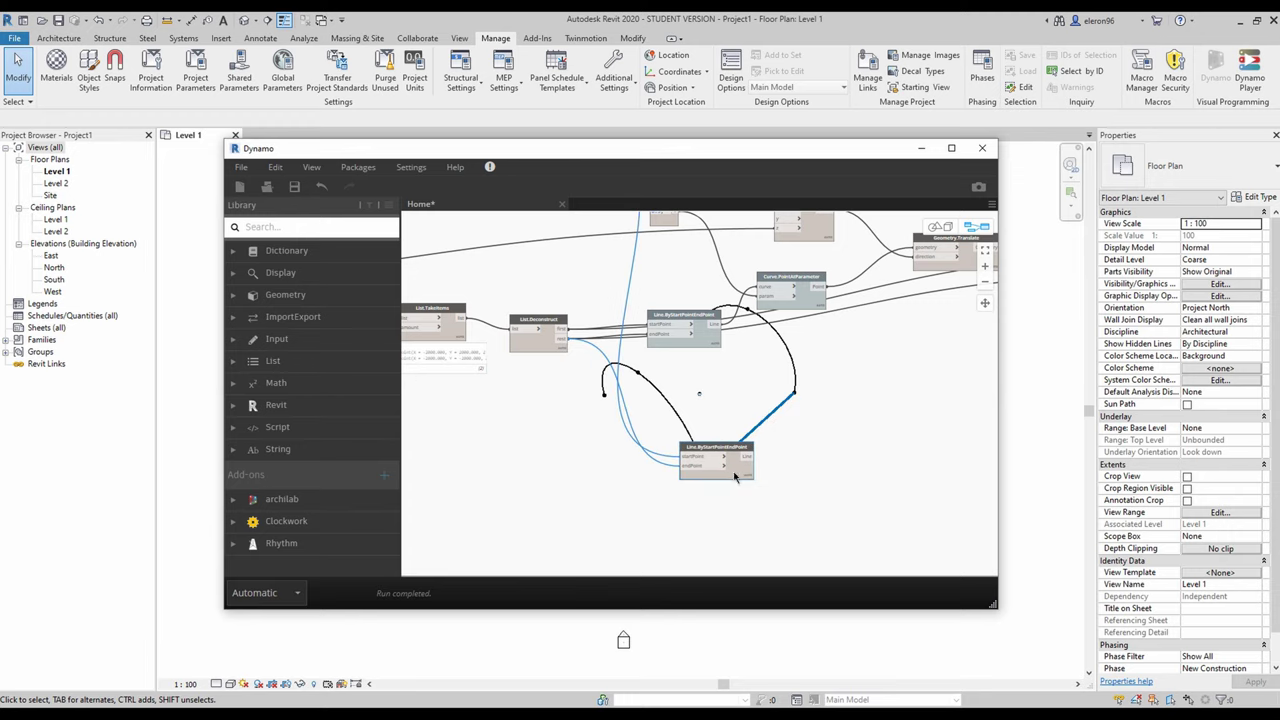
key(ctrl+c)
key(ctrl+v)
drag(797, 457, 700, 535)
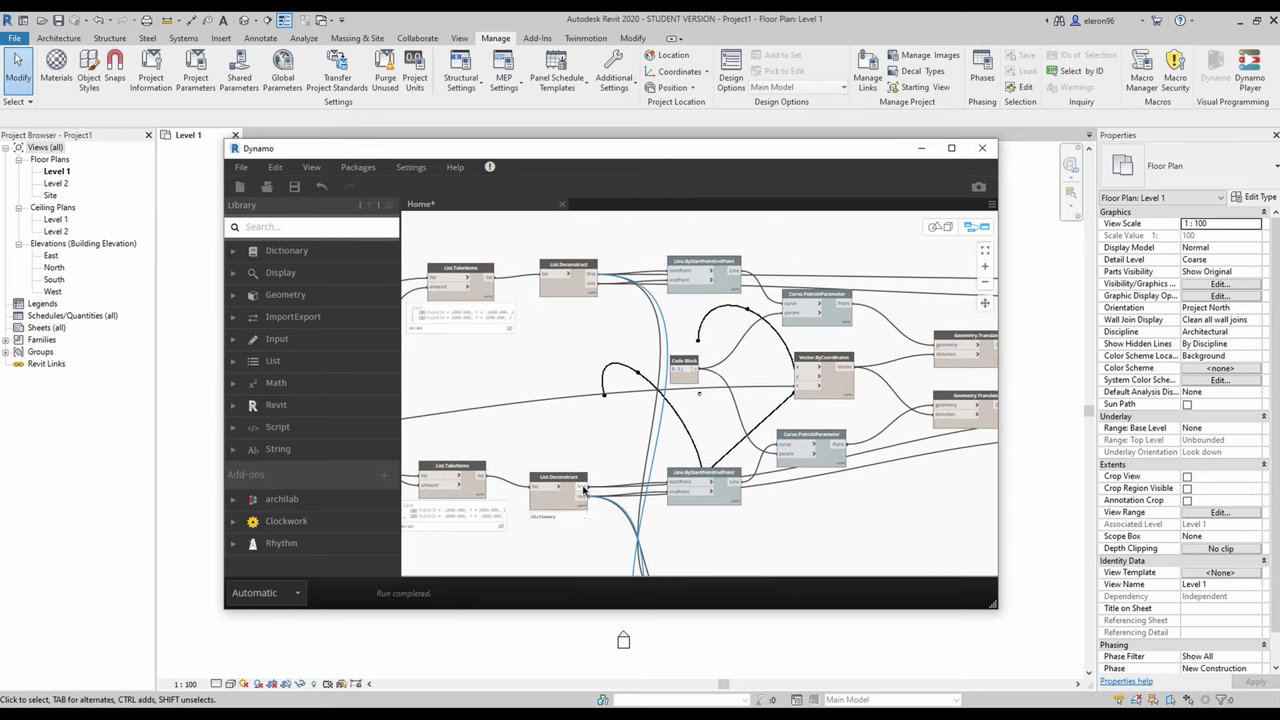
Rewire the second copied Line.ByStartPointEndPoint to take the first outputs of the upper and lower List.Deconstruct as startPoint and endPoint
click(583, 488)
scroll(592, 501, down, 4)
scroll(595, 520, up, 5)
middle_drag(670, 567, 642, 482)
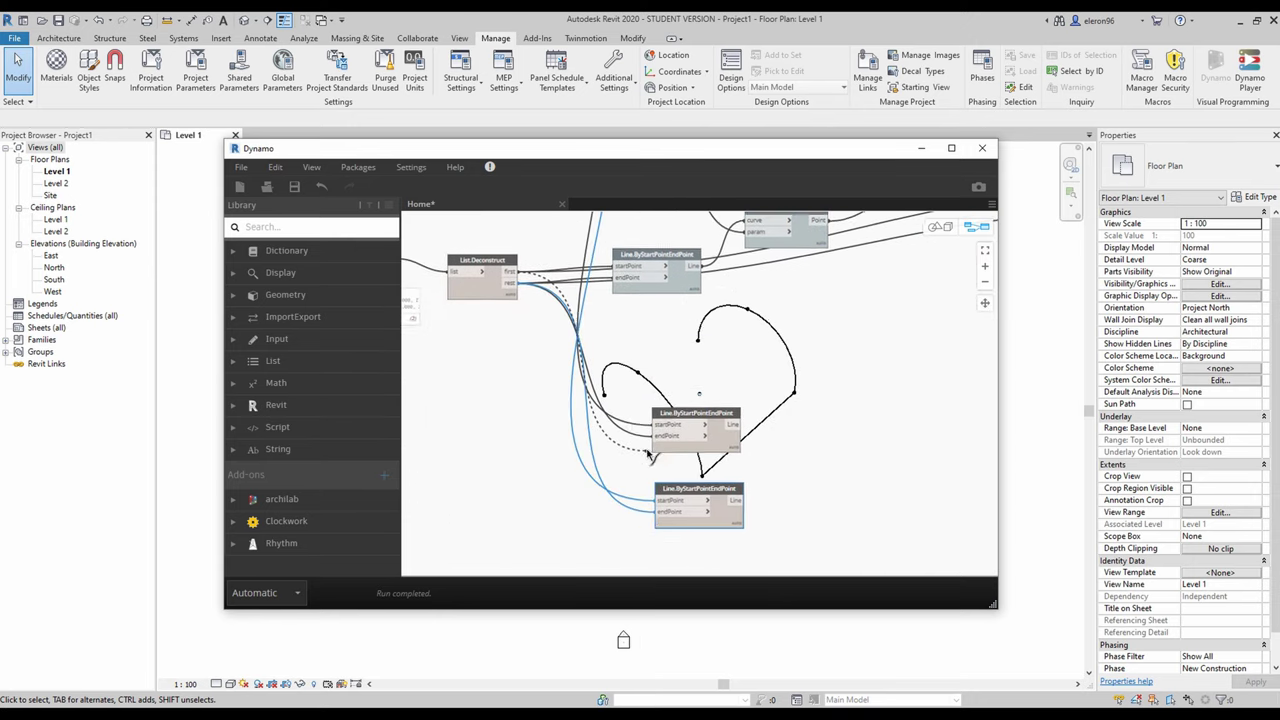
click(670, 514)
scroll(596, 360, down, 3)
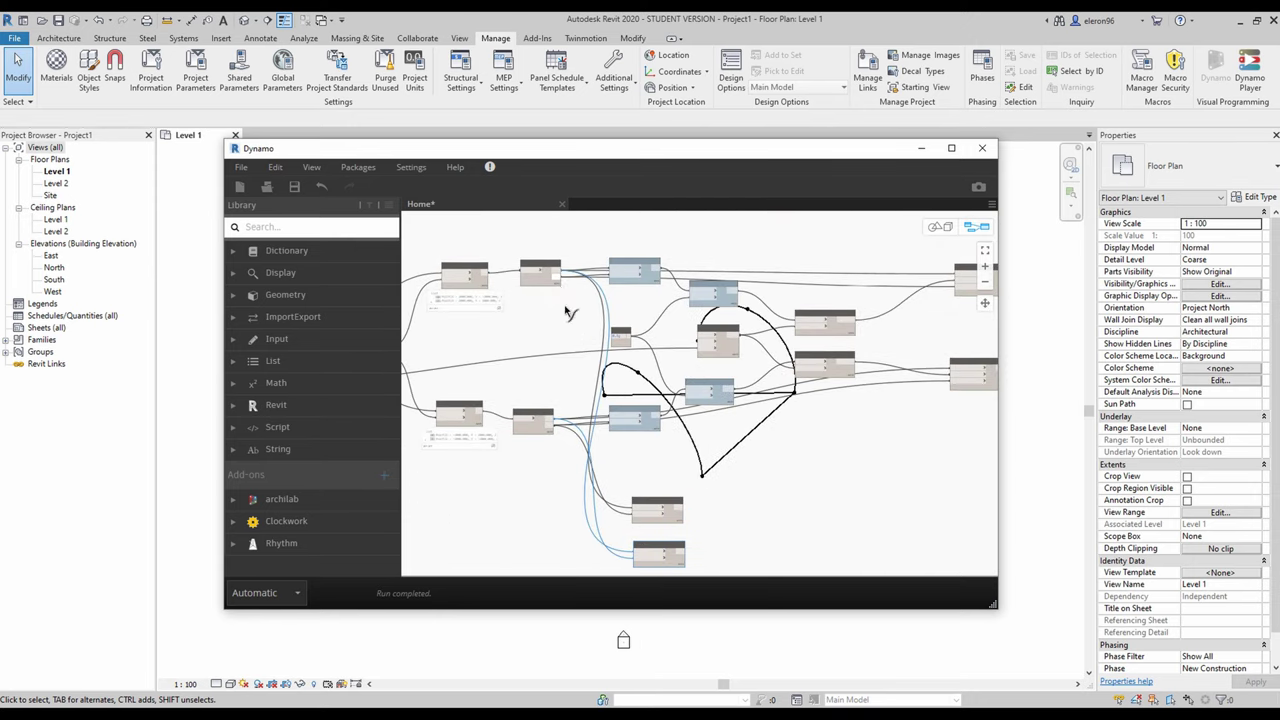
click(638, 552)
click(765, 479)
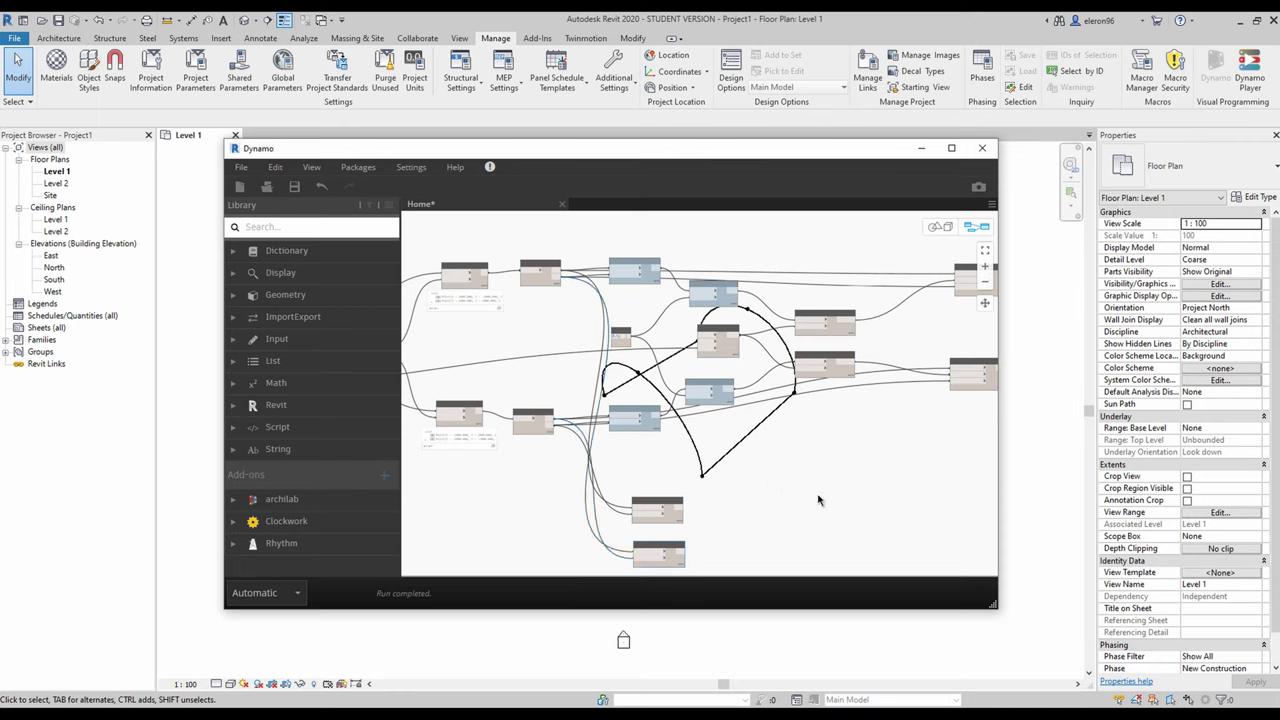
Duplicate the Curve.PointAtParameter node and place the copy beside the upper of the two new Line.ByStartPointEndPoint nodes
middle_drag(818, 500, 688, 410)
scroll(600, 415, up, 3)
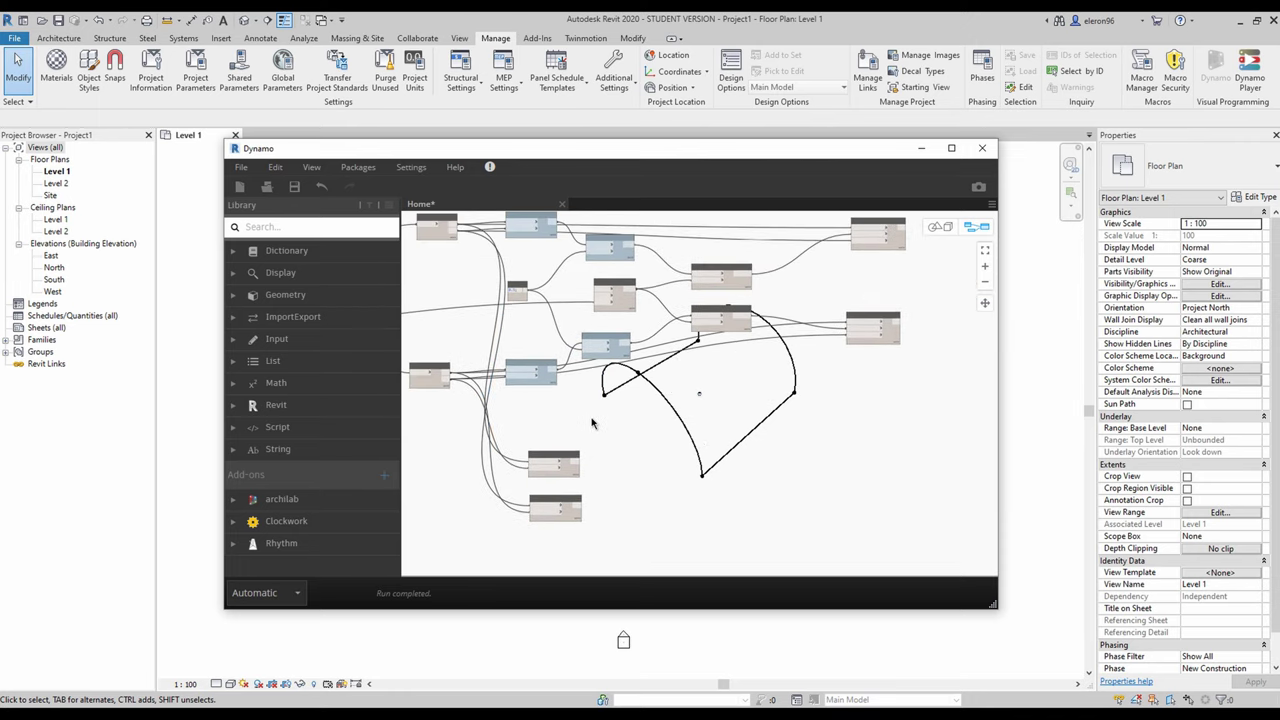
click(548, 530)
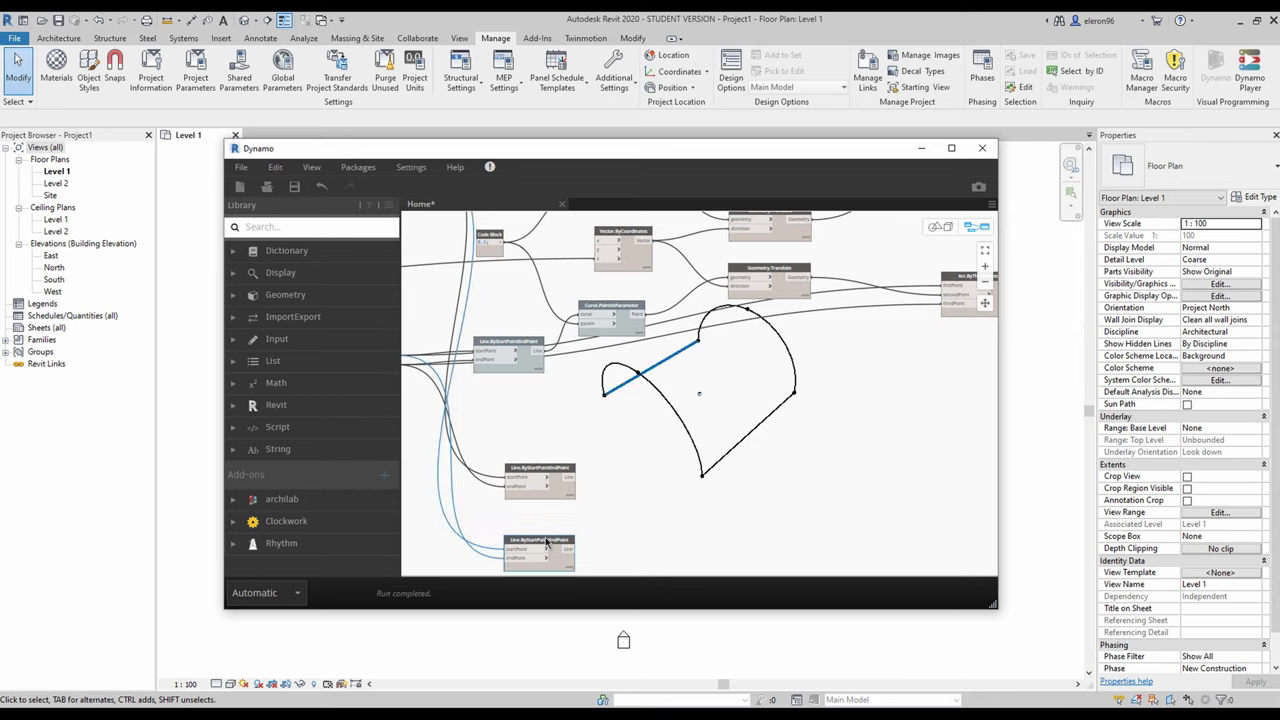
click(607, 468)
middle_drag(613, 400, 611, 538)
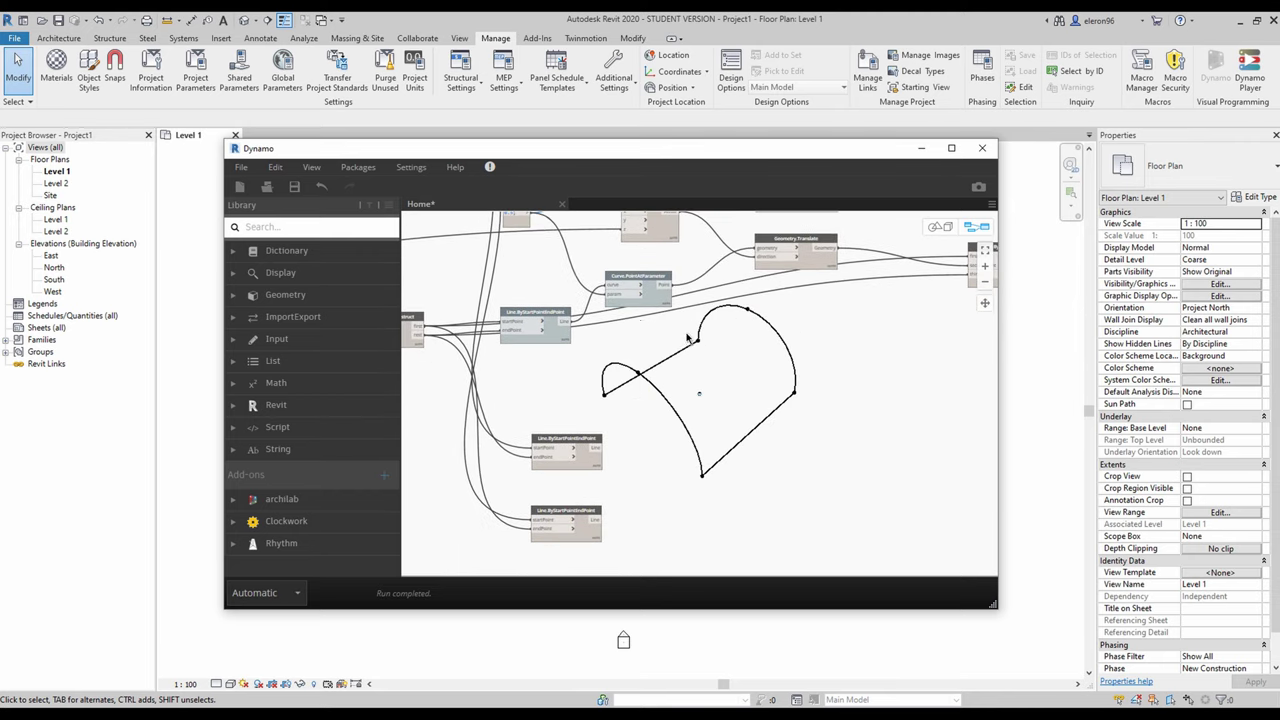
click(690, 352)
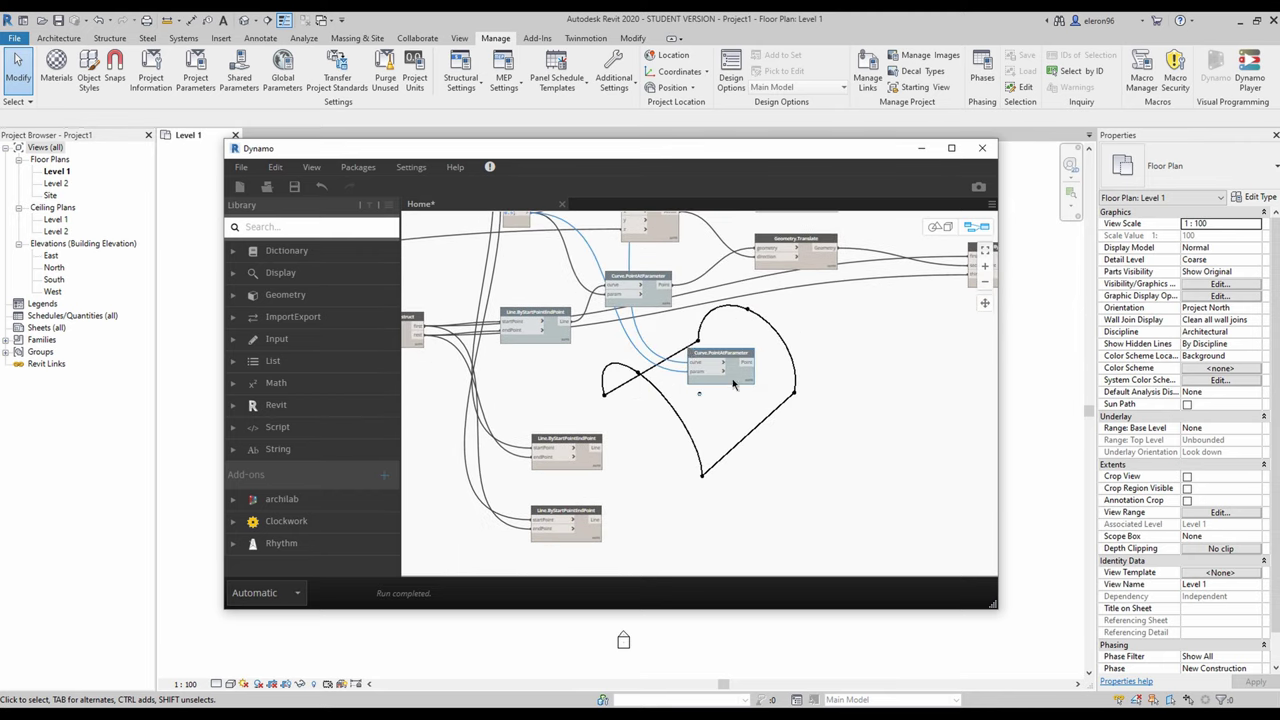
drag(733, 384, 709, 466)
Connect the upper new line node's Line output to the copied Curve.PointAtParameter's curve input and turn on that copy's preview
scroll(652, 472, up, 3)
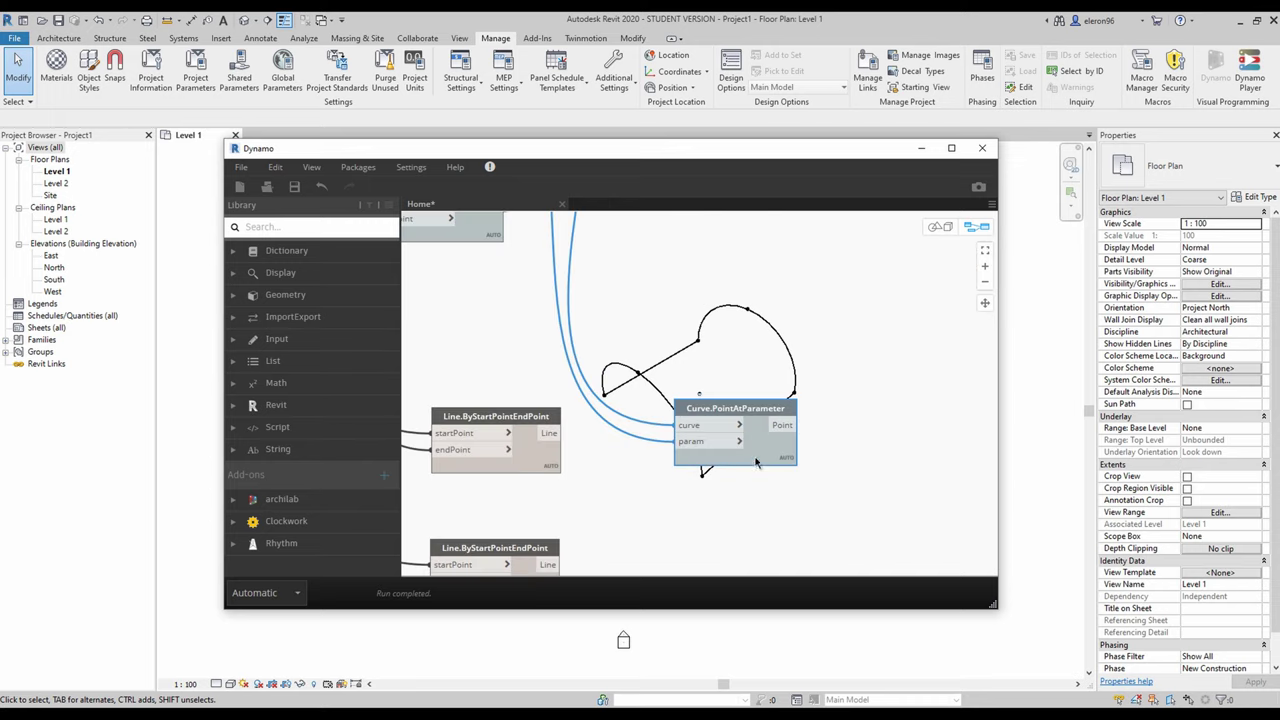
scroll(597, 425, down, 5)
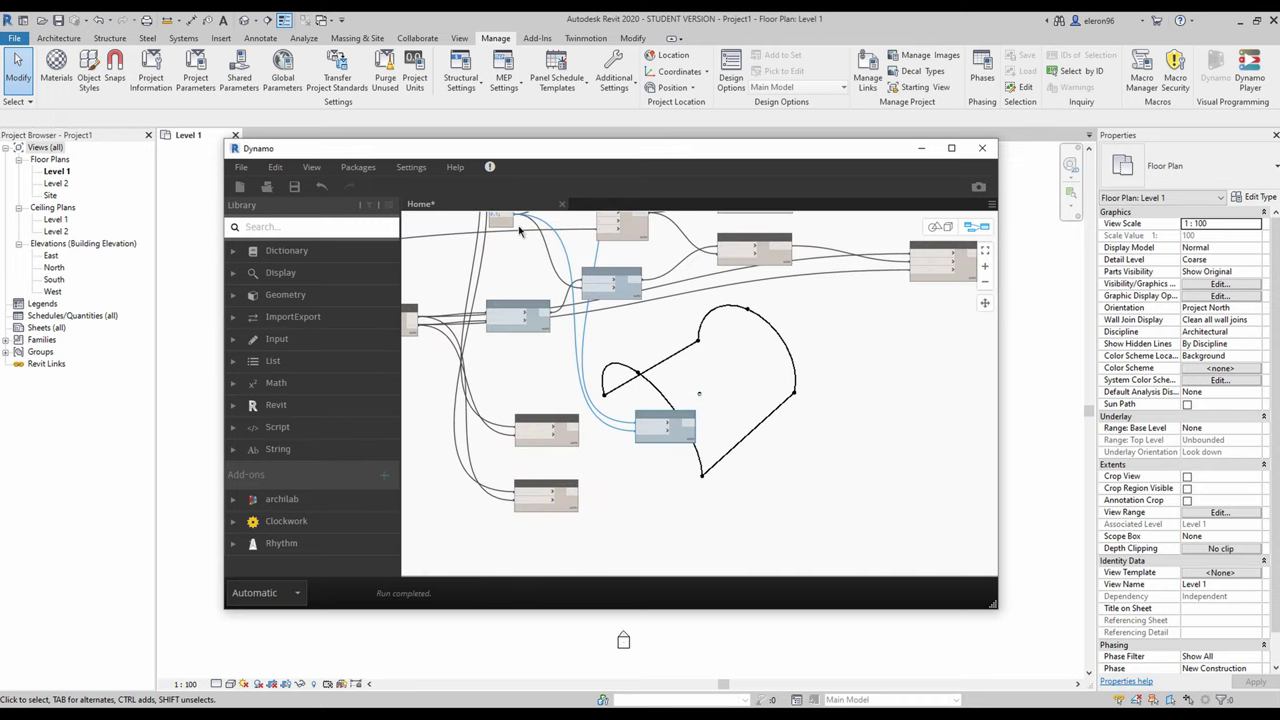
scroll(594, 450, up, 4)
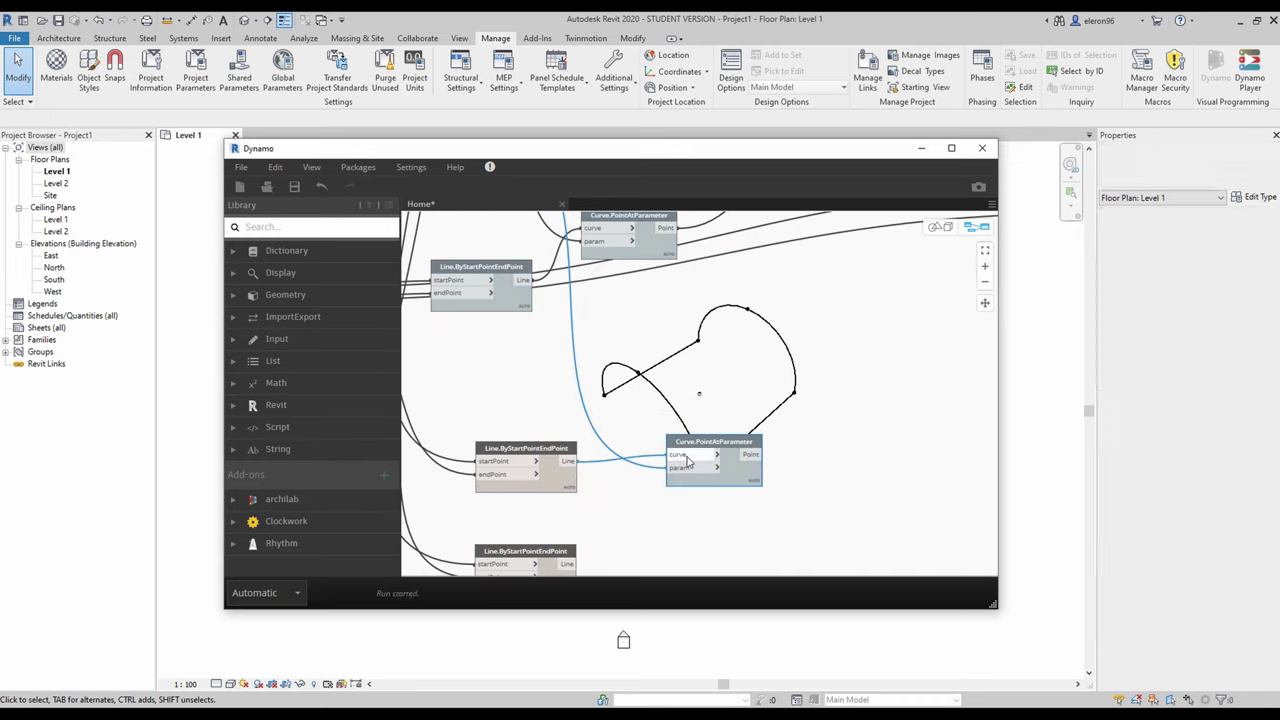
drag(752, 478, 744, 432)
scroll(742, 432, down, 3)
mouse_move(686, 405)
middle_down()
mouse_move(665, 379)
mouse_move(681, 422)
middle_up()
scroll(638, 446, up, 3)
right_click(686, 466)
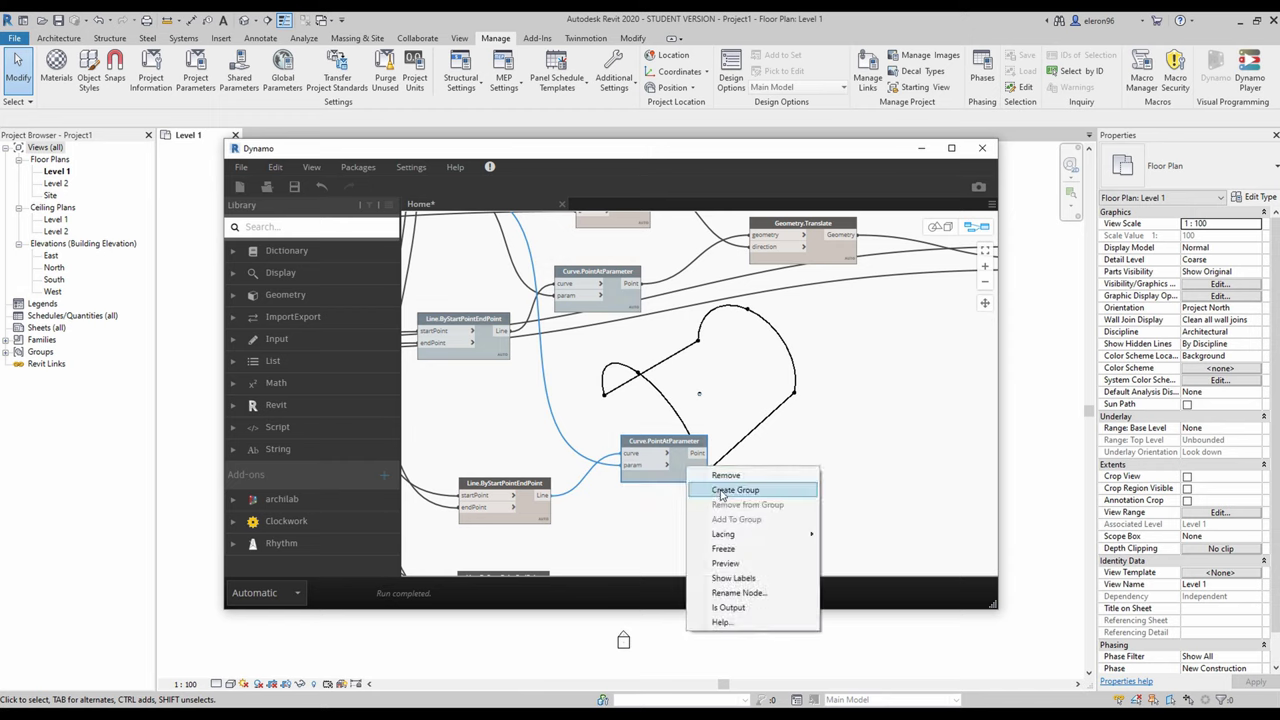
click(729, 563)
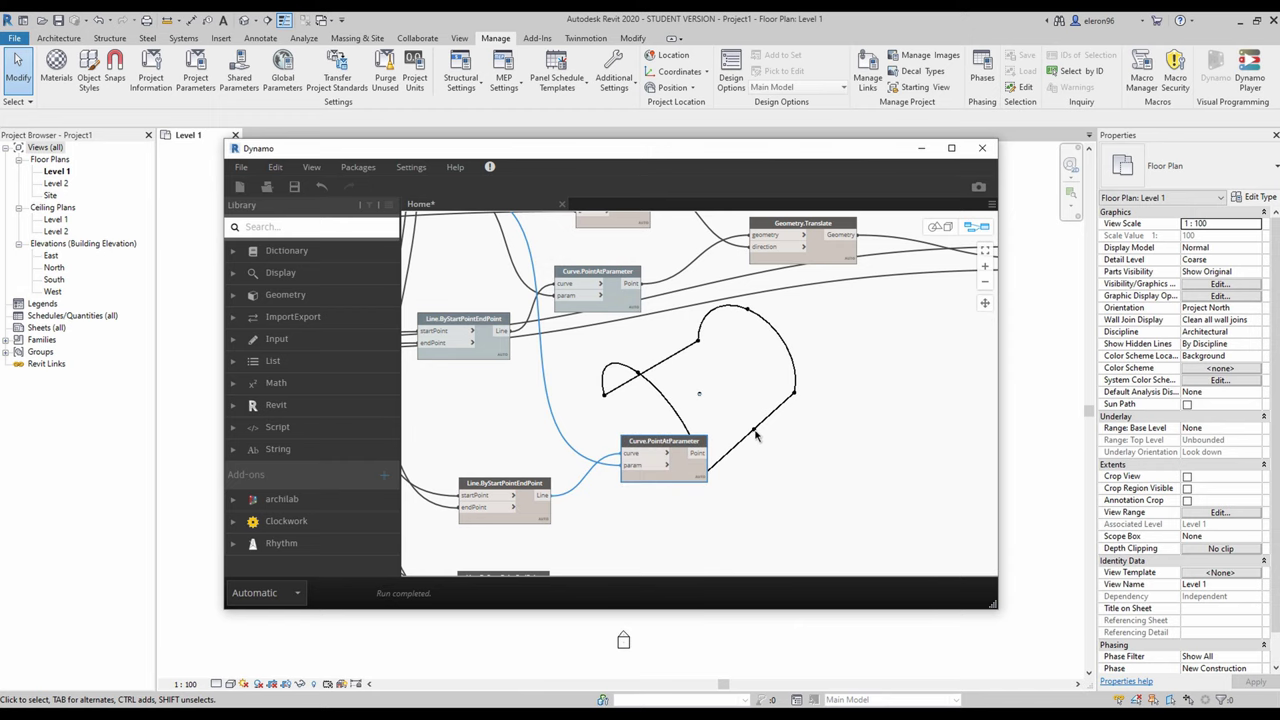
Duplicate the new Curve.PointAtParameter below itself and connect the lower new line node's Line output to its curve input
scroll(740, 420, down, 3)
scroll(714, 395, up, 2)
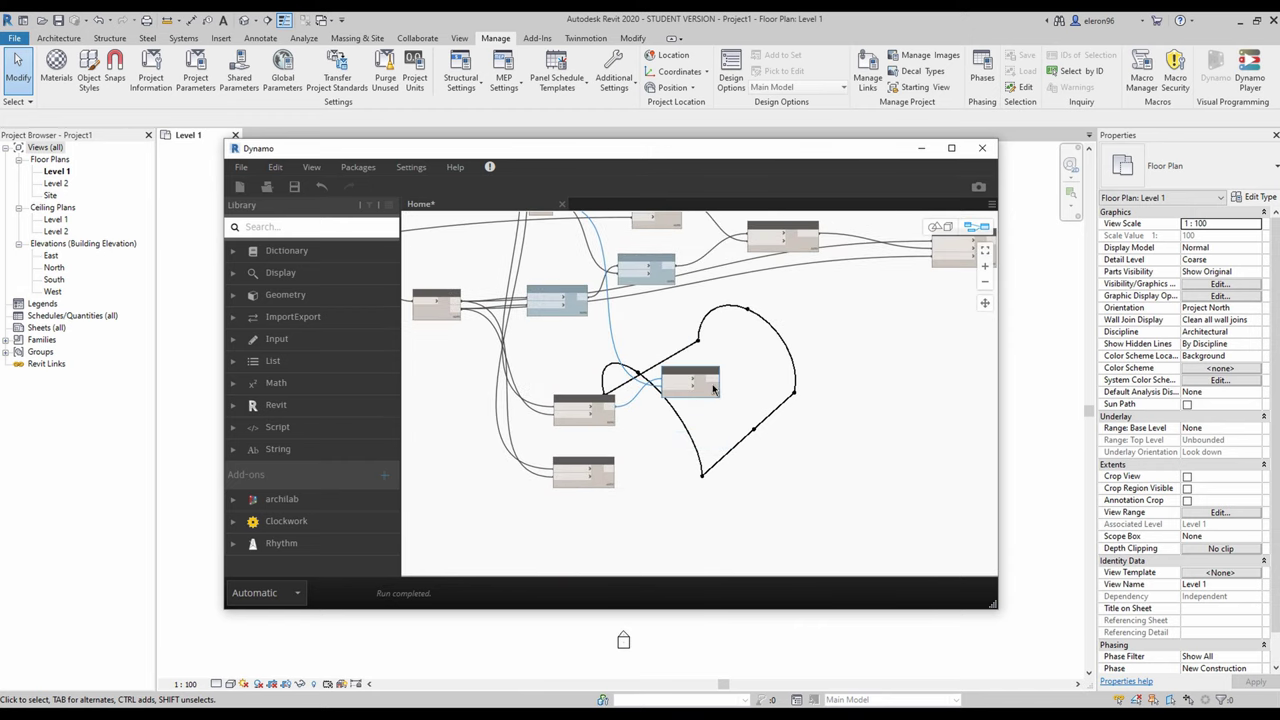
key(ctrl+v)
drag(772, 408, 695, 464)
scroll(639, 457, up, 2)
click(591, 477)
click(671, 442)
click(734, 497)
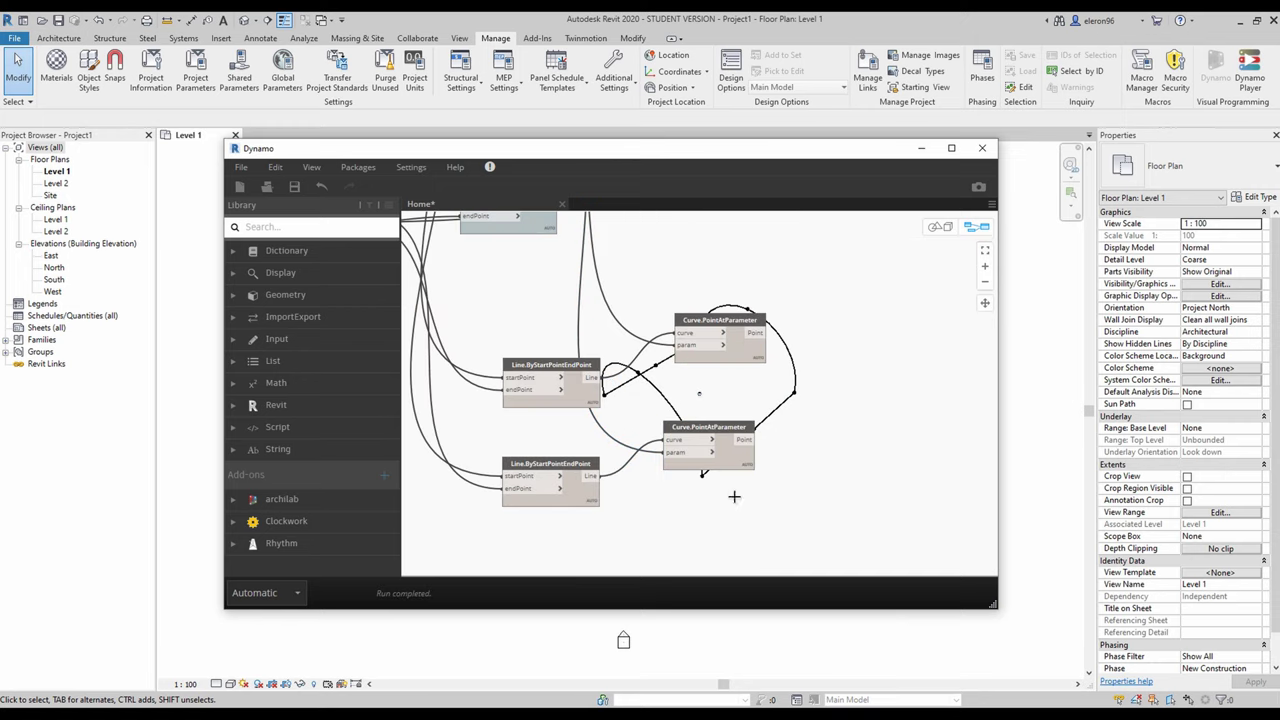
Turn off the preview of the upper of the two new Line.ByStartPointEndPoint nodes
middle_drag(806, 465, 737, 426)
scroll(668, 404, down, 5)
scroll(589, 409, up, 4)
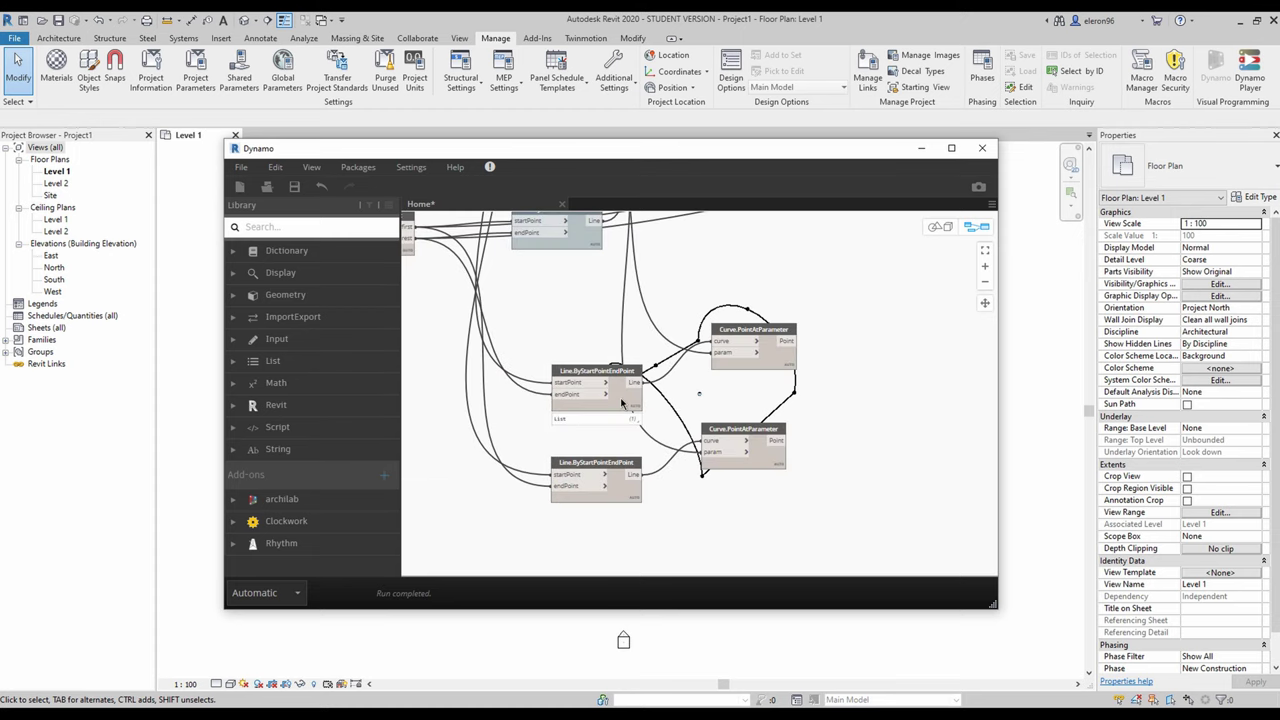
click(621, 403)
right_click(621, 403)
click(621, 487)
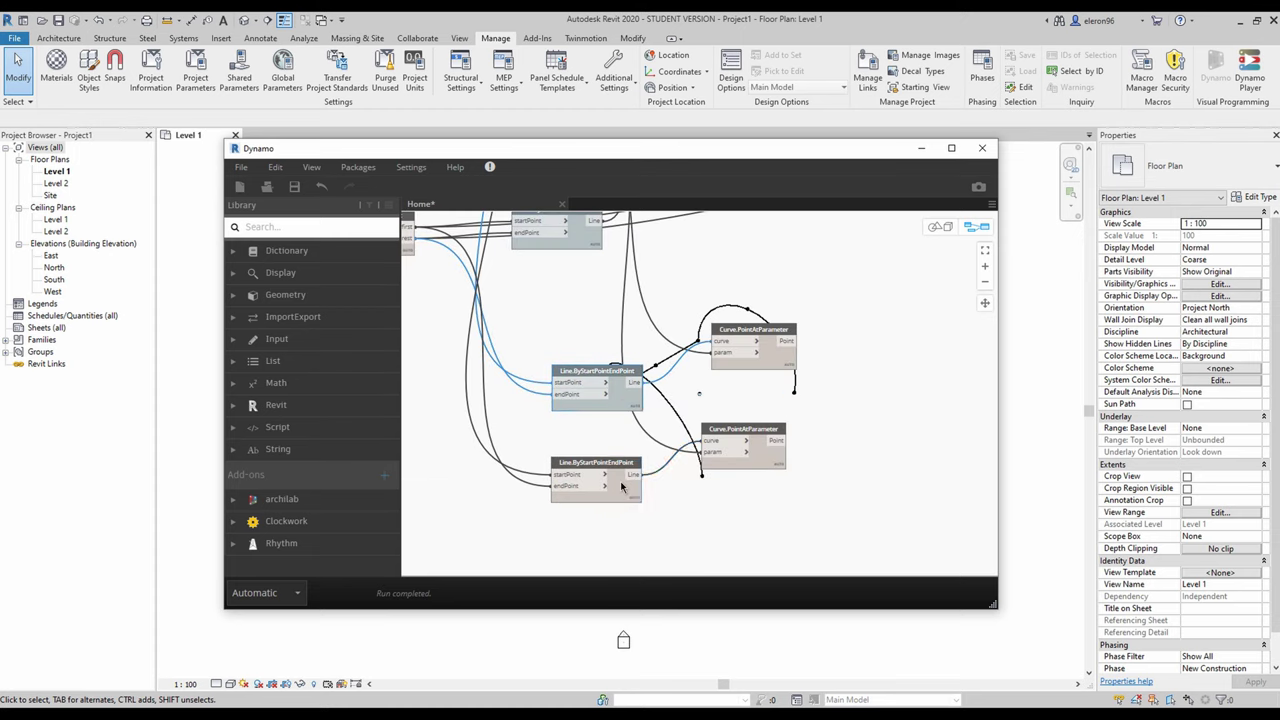
right_click(621, 487)
click(675, 538)
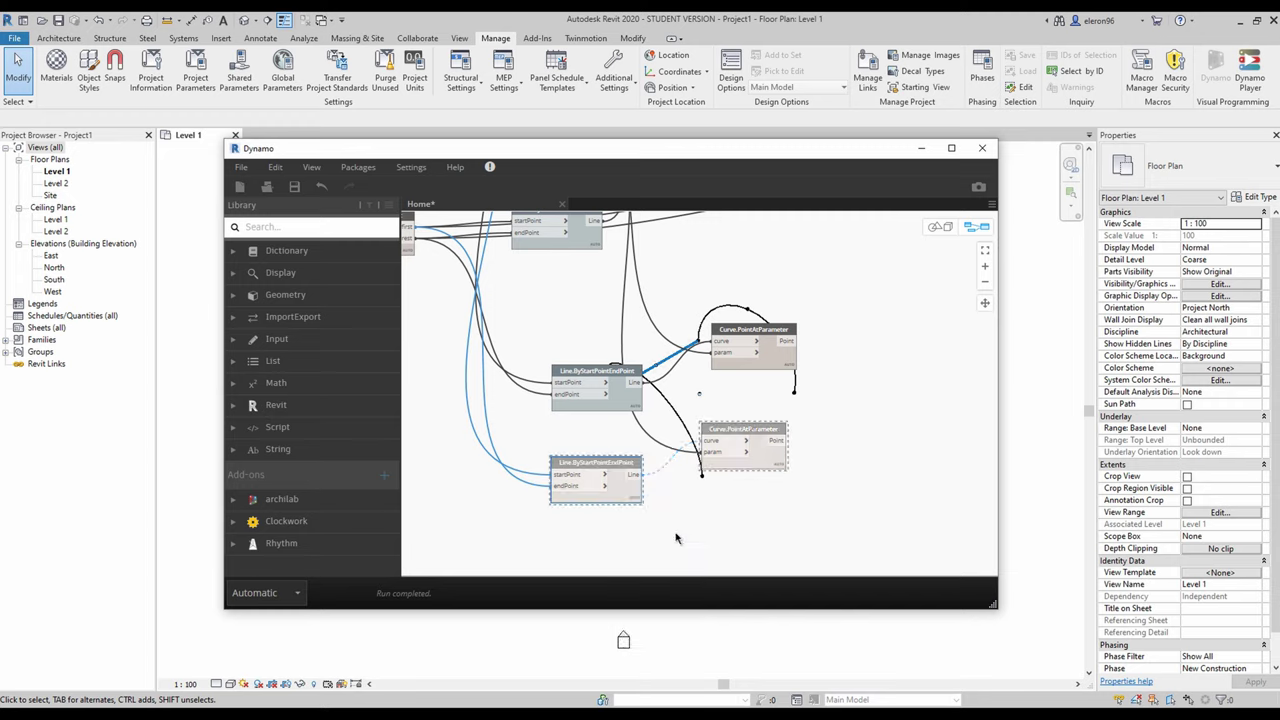
right_click(623, 500)
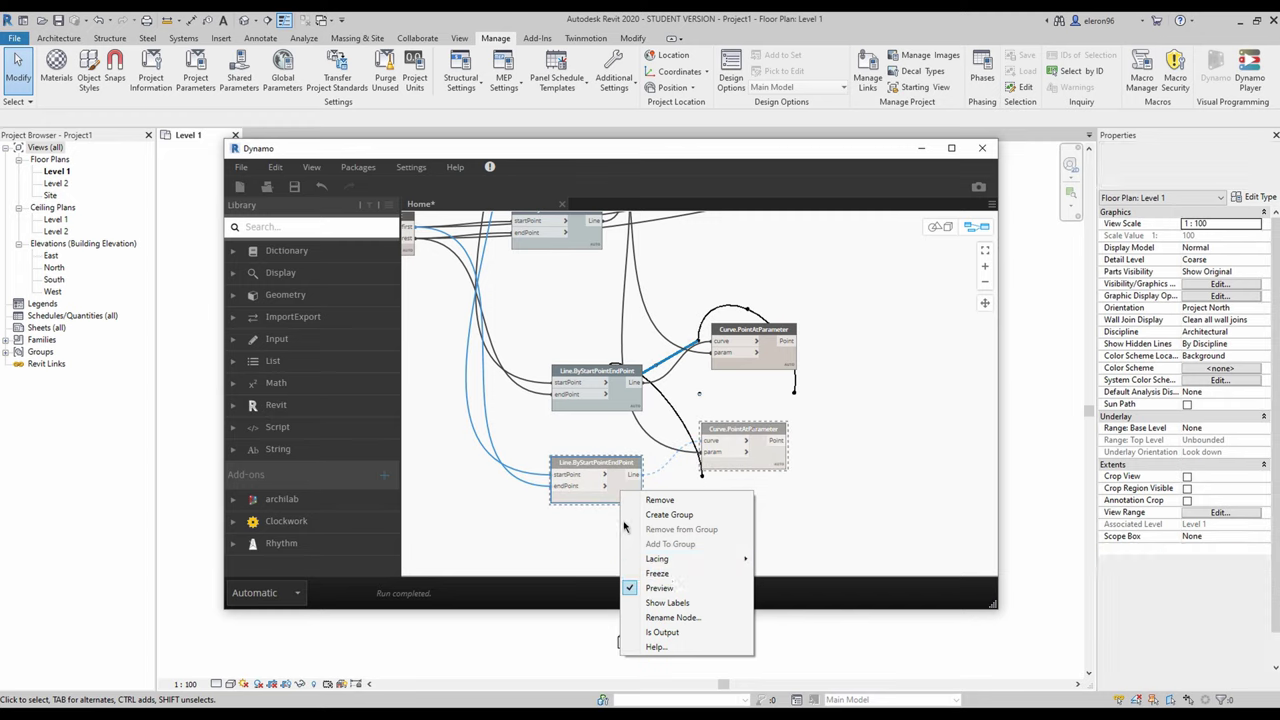
click(665, 572)
Turn off the preview of the lower of the two new Line.ByStartPointEndPoint nodes
right_click(626, 500)
click(658, 595)
Duplicate the lower Geometry.Translate node beside the upper new Curve.PointAtParameter and connect that node's Point output to the copy's geometry input
middle_drag(776, 387, 616, 385)
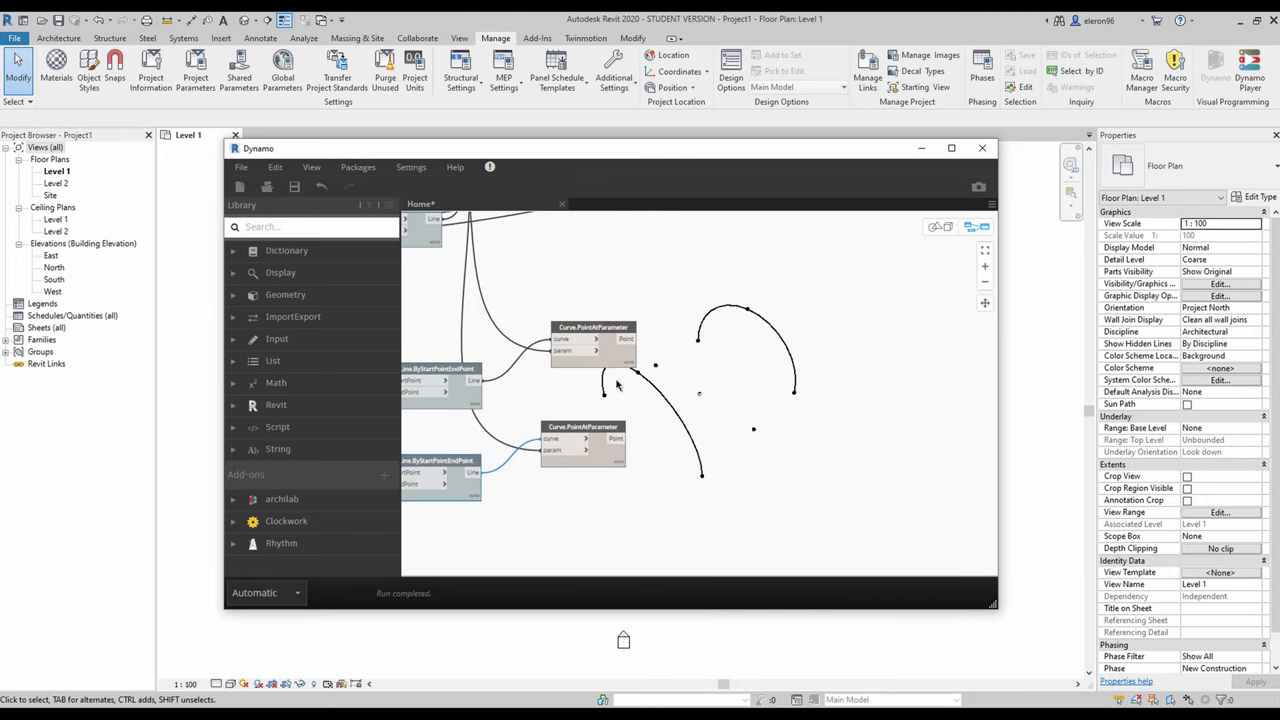
scroll(706, 342, down, 3)
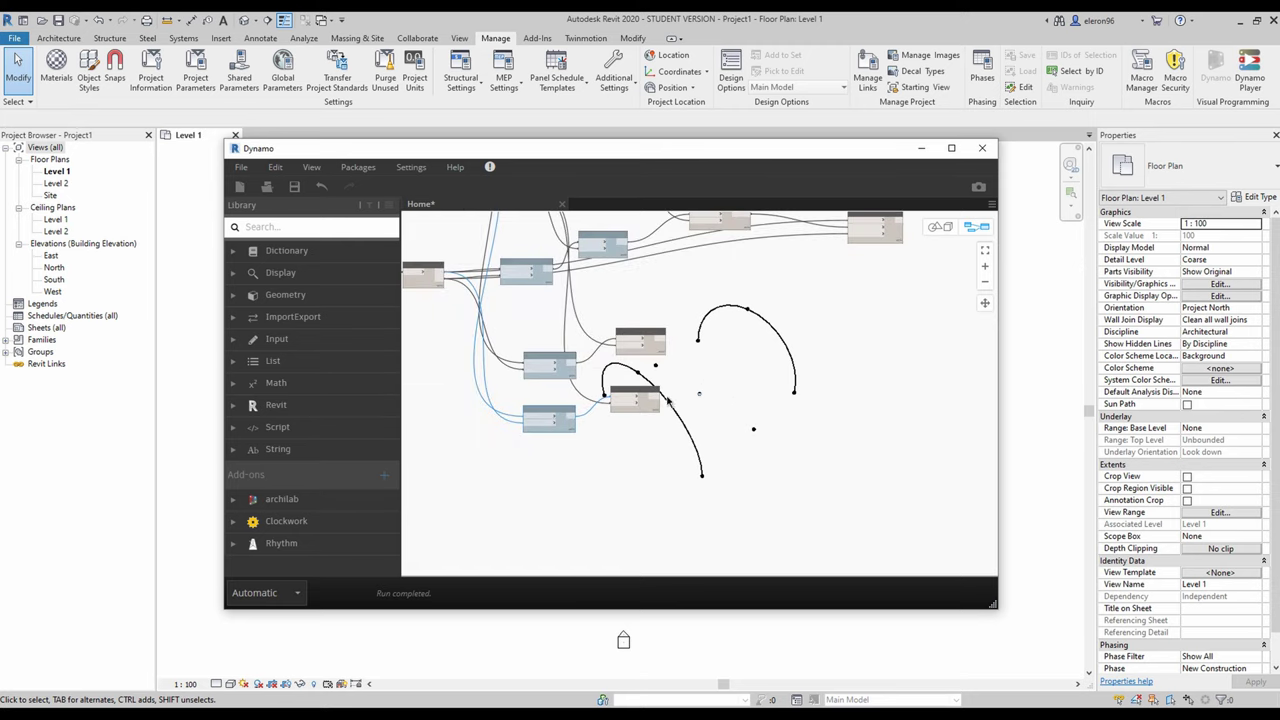
scroll(668, 400, up, 4)
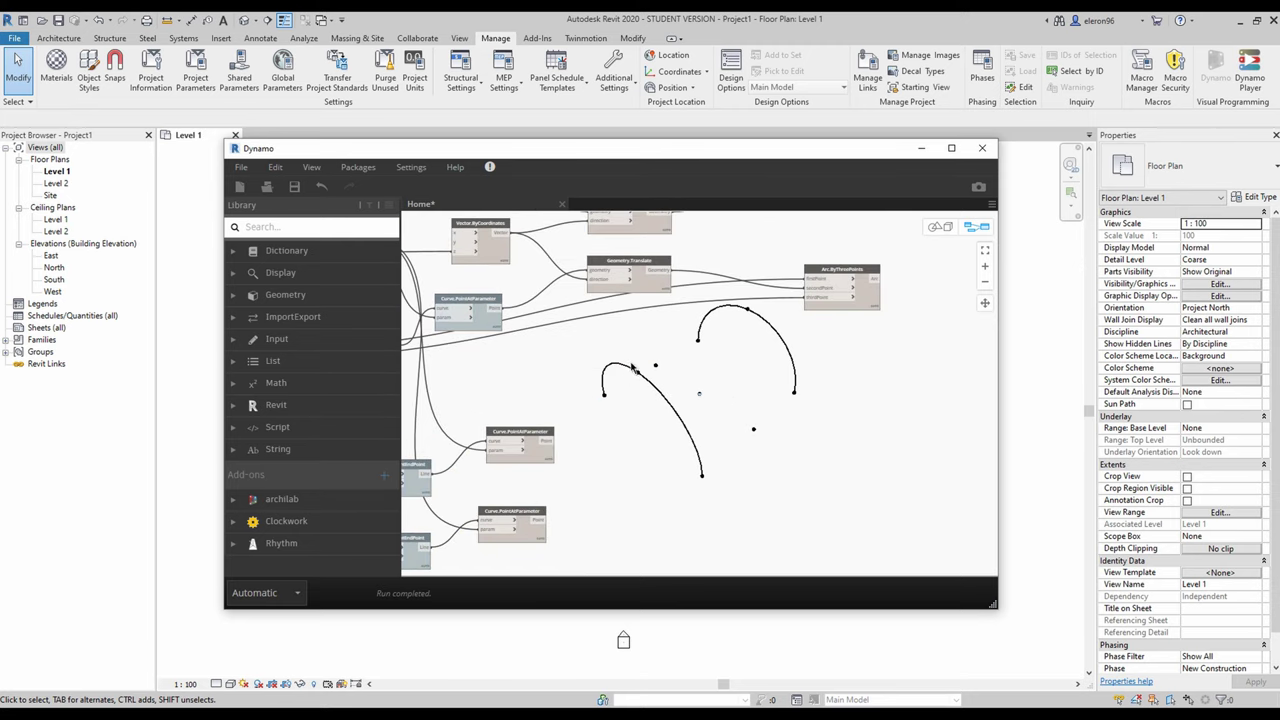
middle_drag(638, 316, 649, 328)
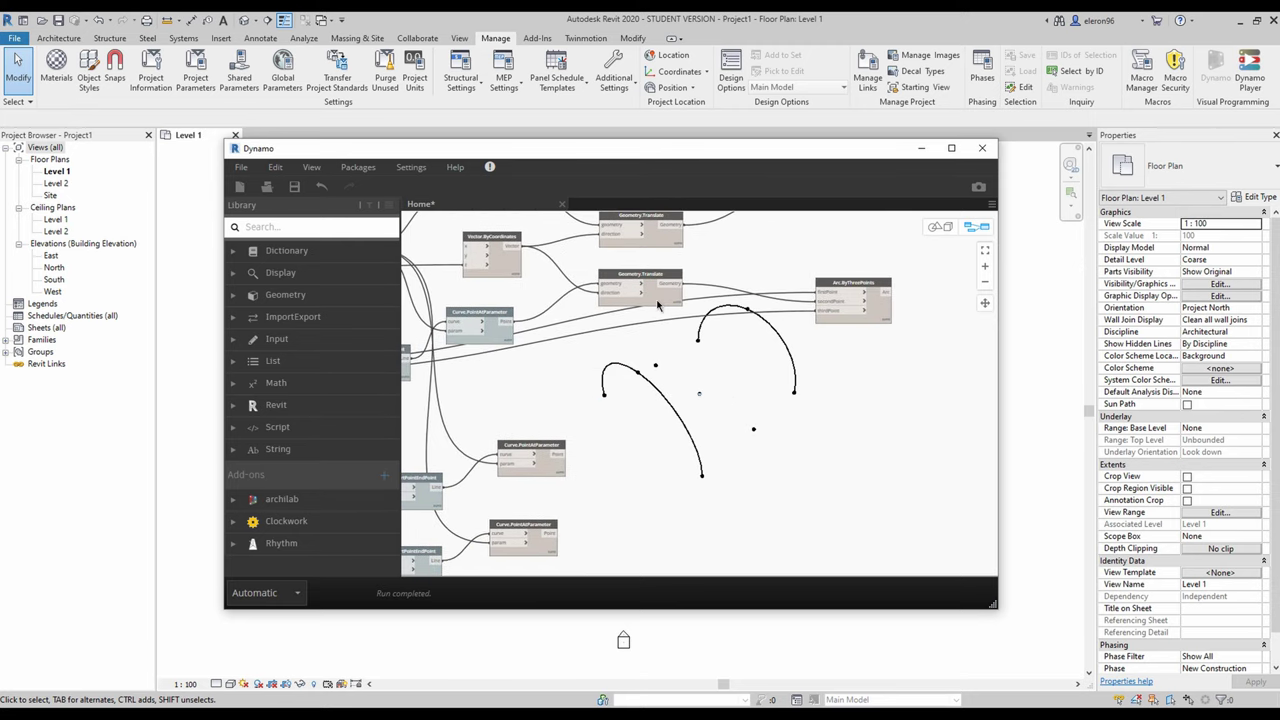
click(658, 302)
key(ctrl+v)
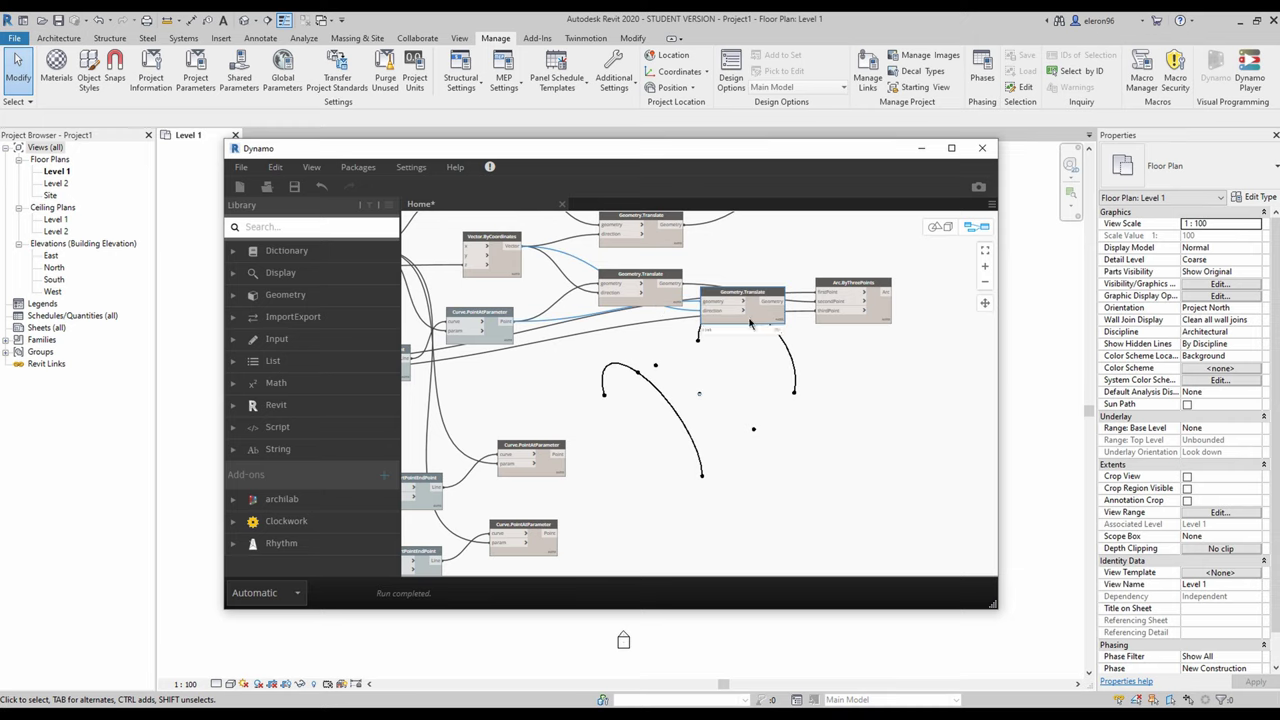
drag(749, 319, 679, 458)
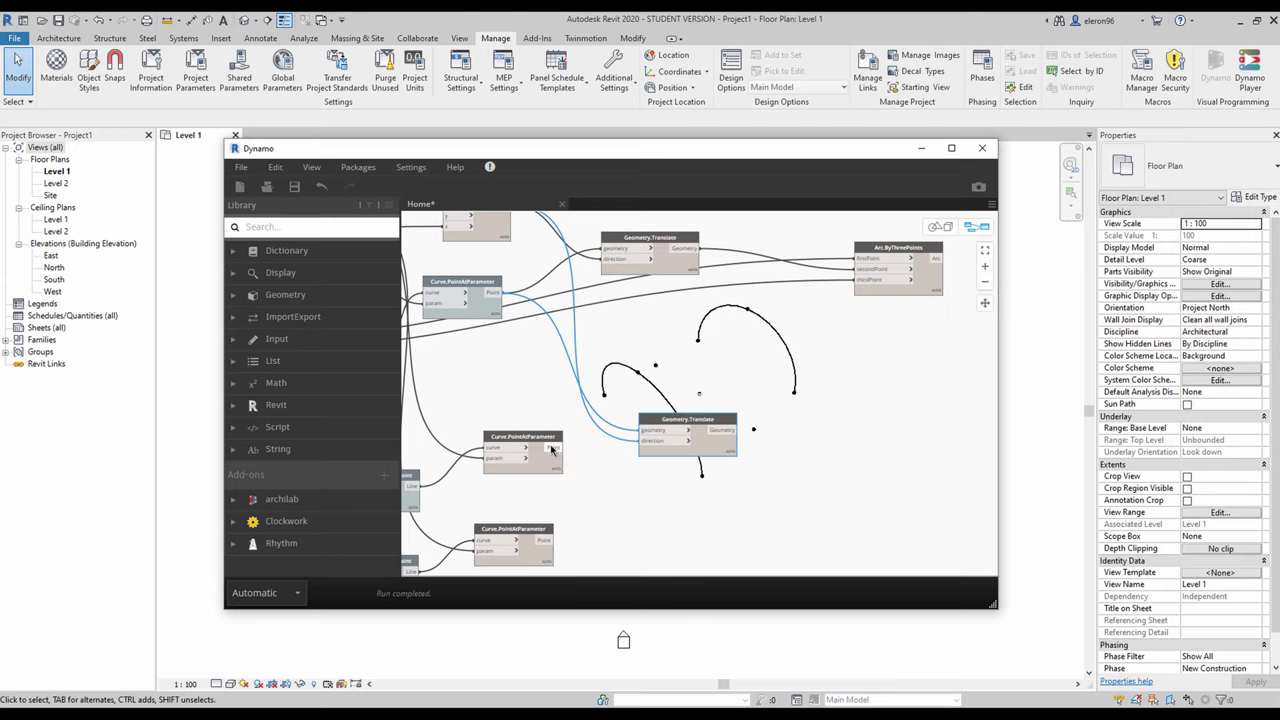
drag(555, 447, 642, 431)
drag(718, 450, 705, 449)
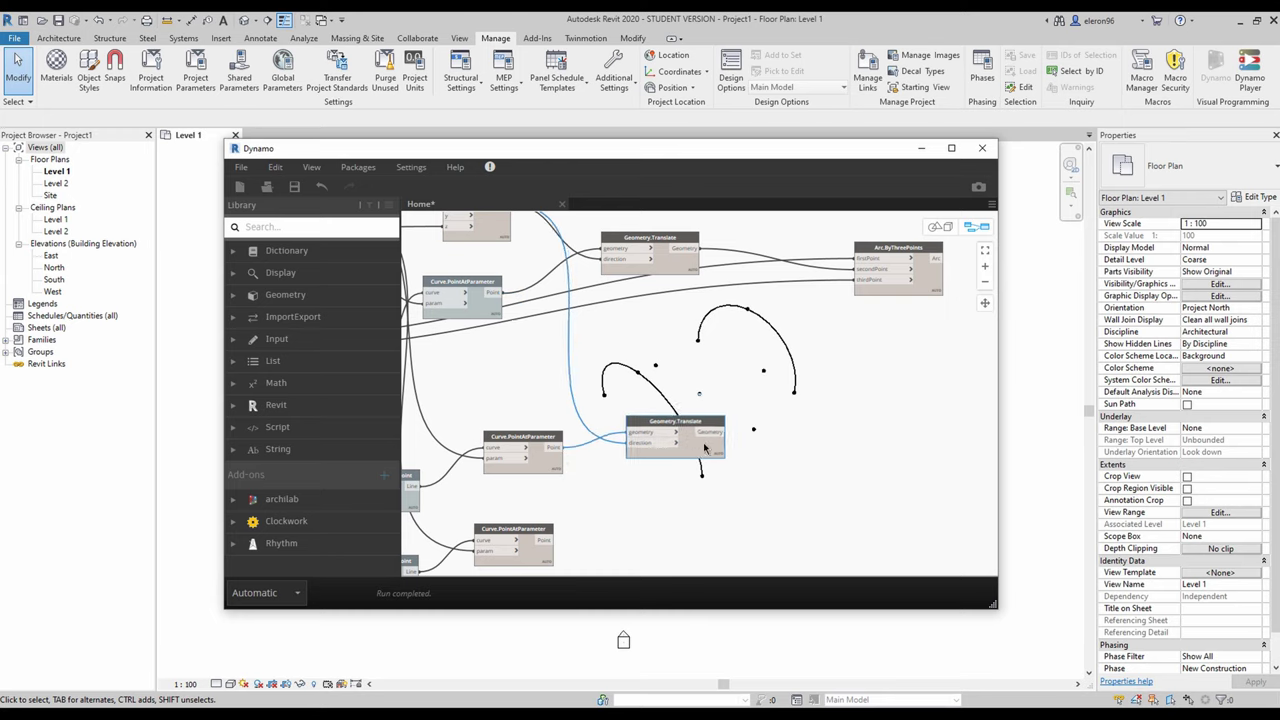
Duplicate the new Geometry.Translate below itself and connect the lower new Curve.PointAtParameter's Point output to its geometry input
key(ctrl+c)
key(ctrl+v)
drag(798, 470, 663, 536)
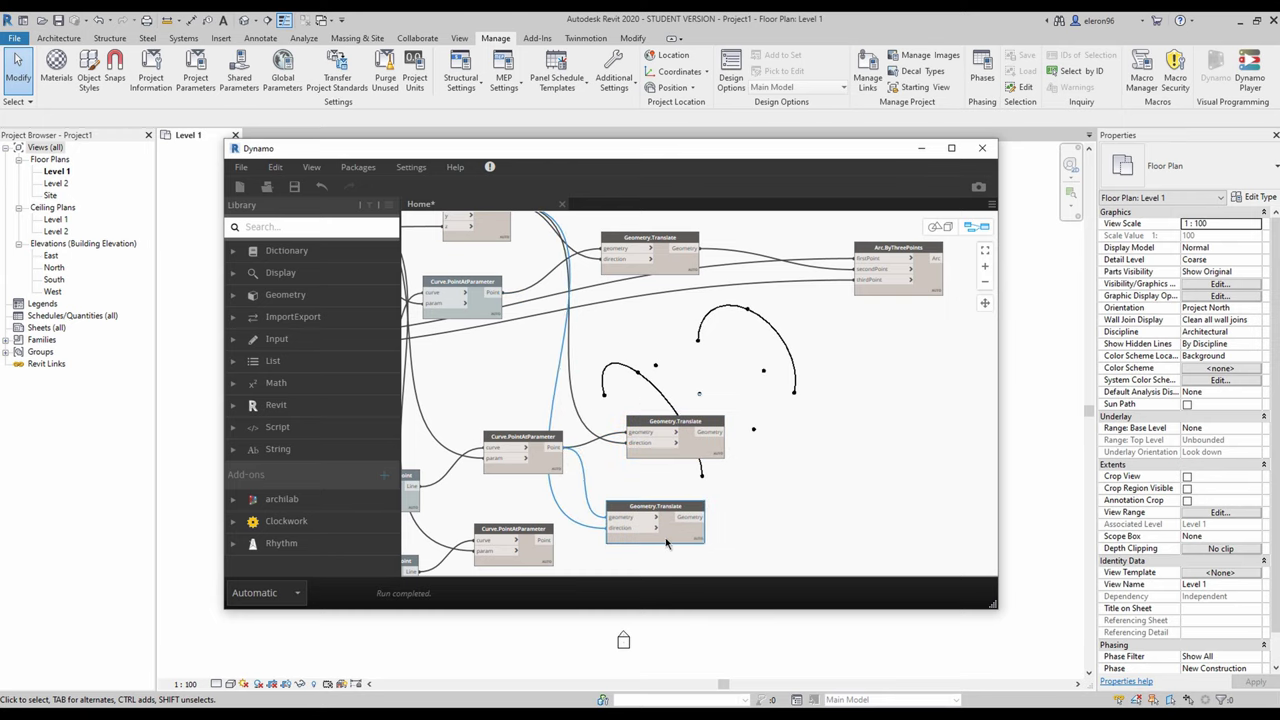
drag(543, 541, 612, 517)
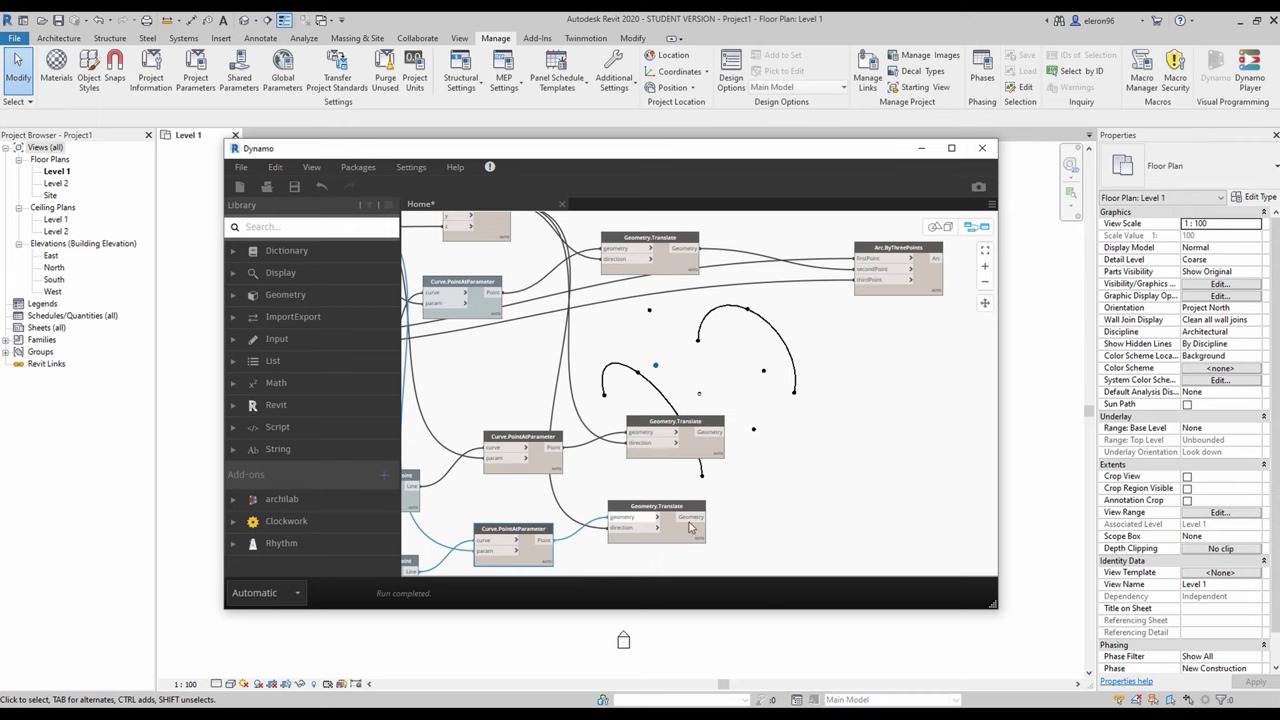
drag(683, 538, 695, 541)
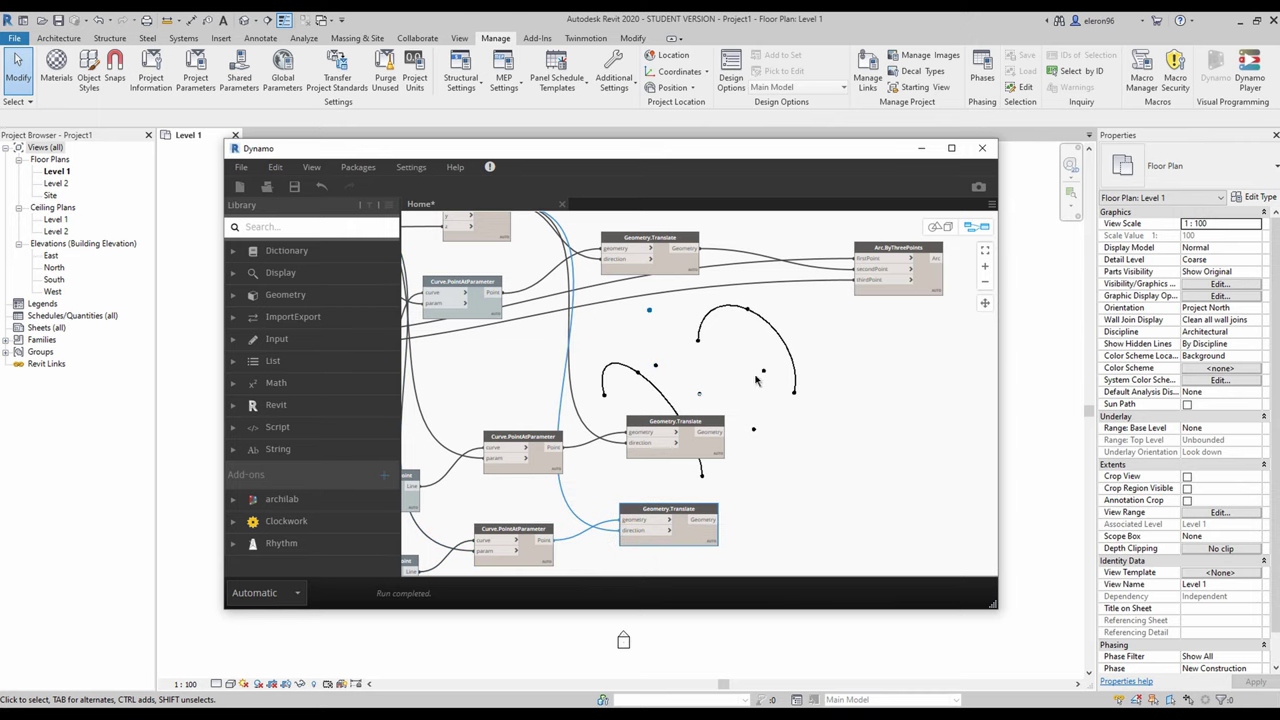
Turn off the preview of both new Curve.PointAtParameter nodes
middle_drag(775, 480, 855, 358)
click(615, 354)
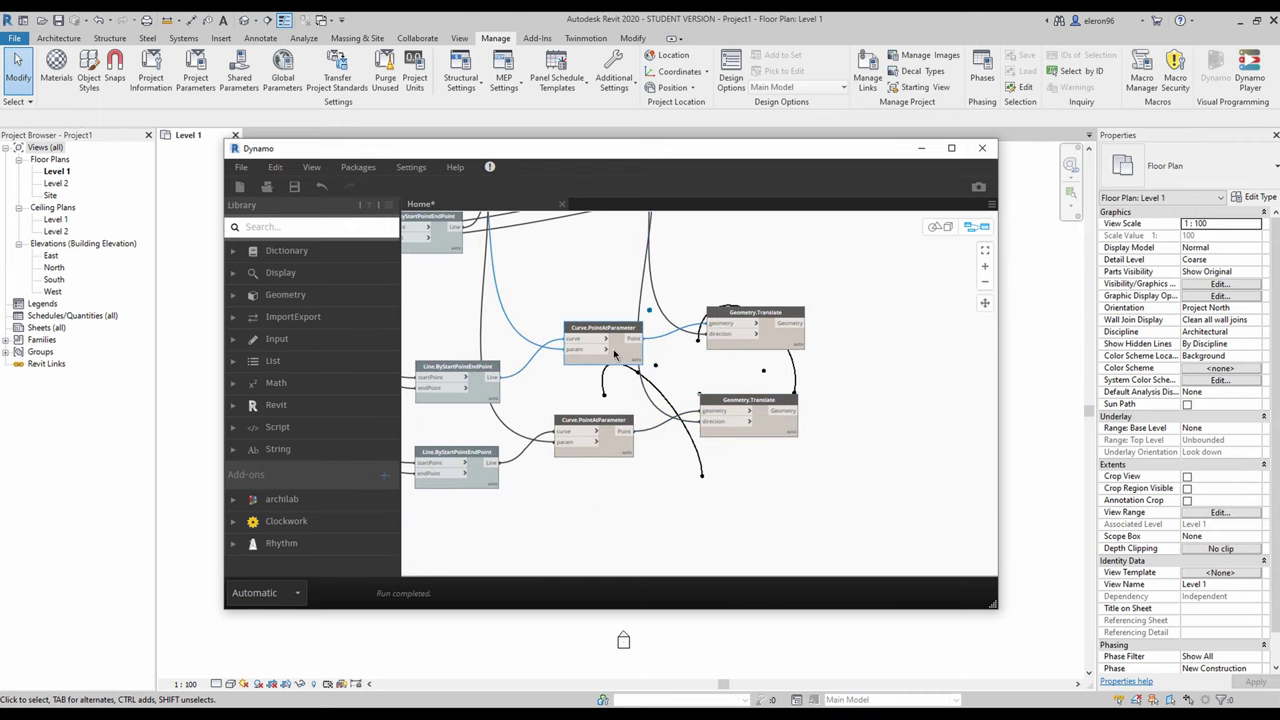
right_click(616, 354)
click(654, 448)
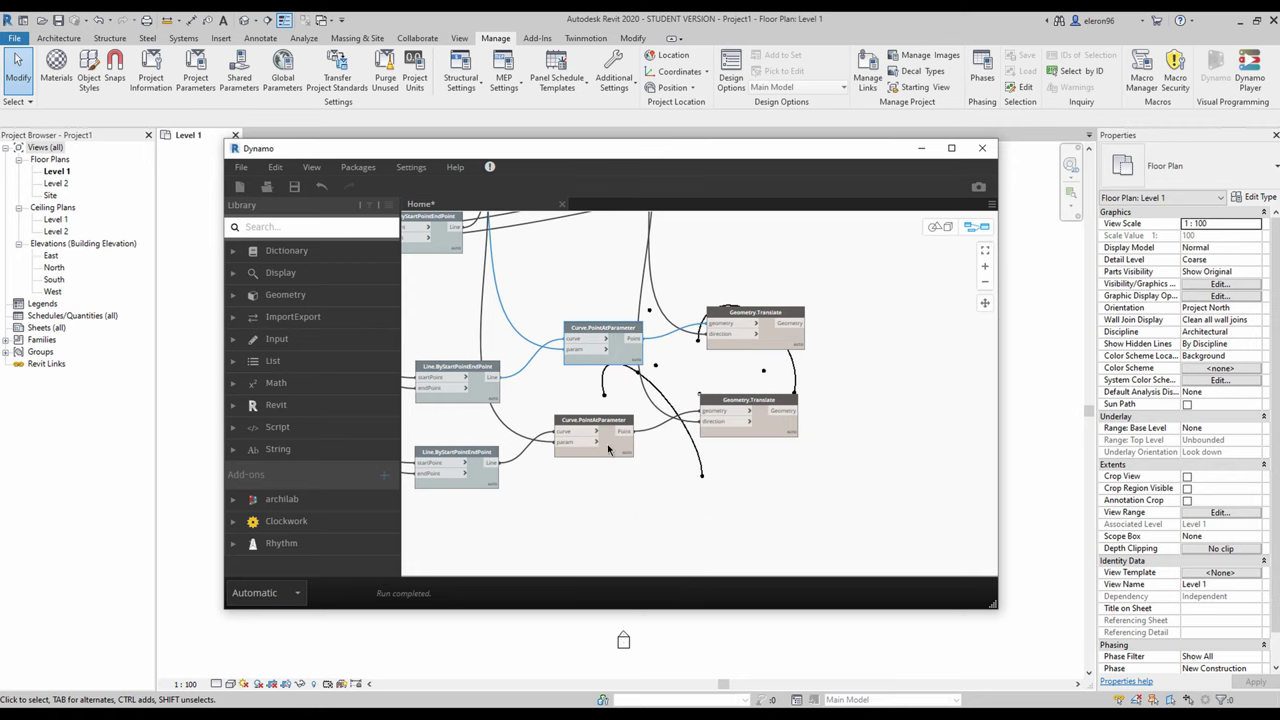
click(607, 448)
right_click(607, 449)
click(652, 536)
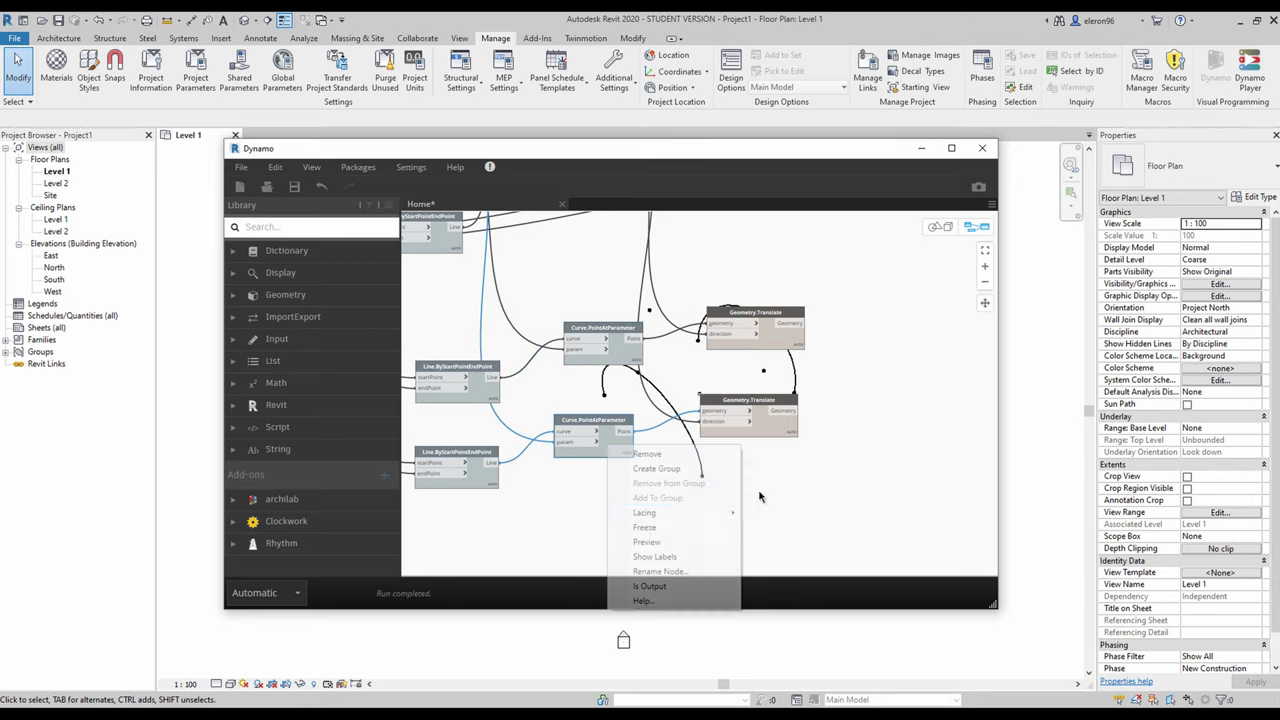
Duplicate the lower Arc.ByThreePoints node and place the copy beside the two new Geometry.Translate nodes
middle_drag(704, 474, 556, 447)
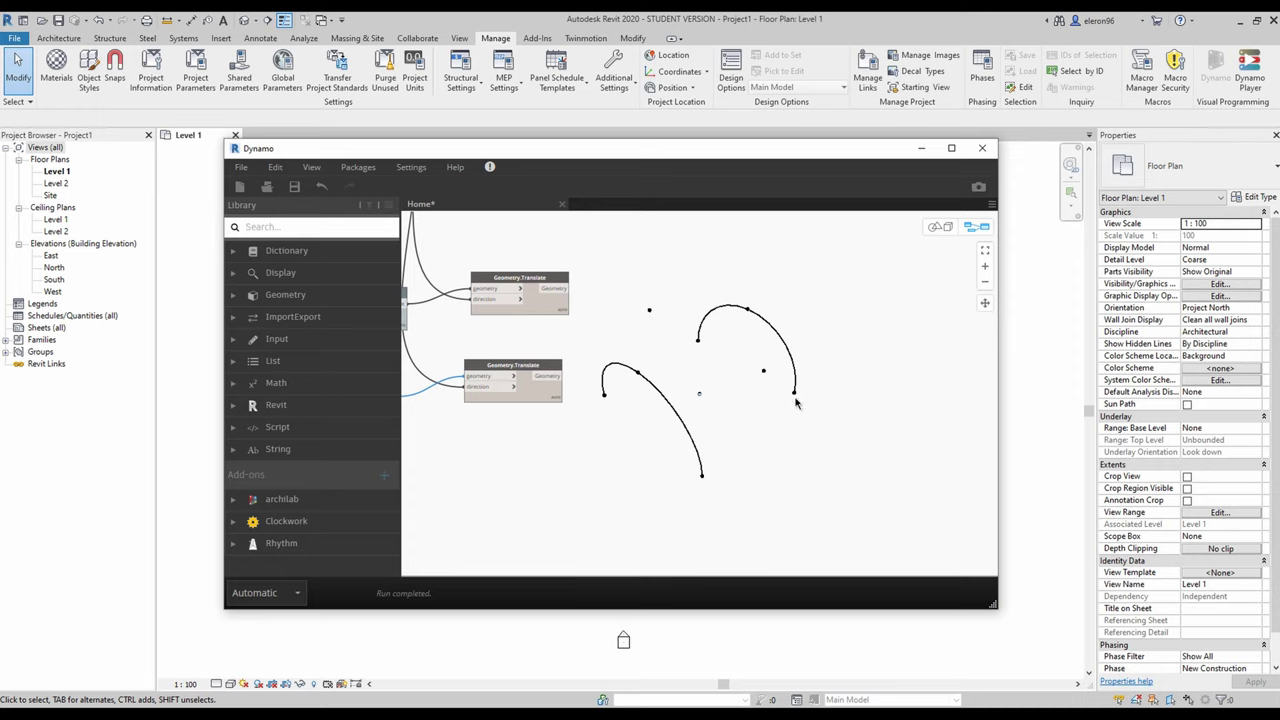
scroll(654, 373, down, 4)
middle_drag(703, 347, 676, 383)
scroll(646, 310, up, 3)
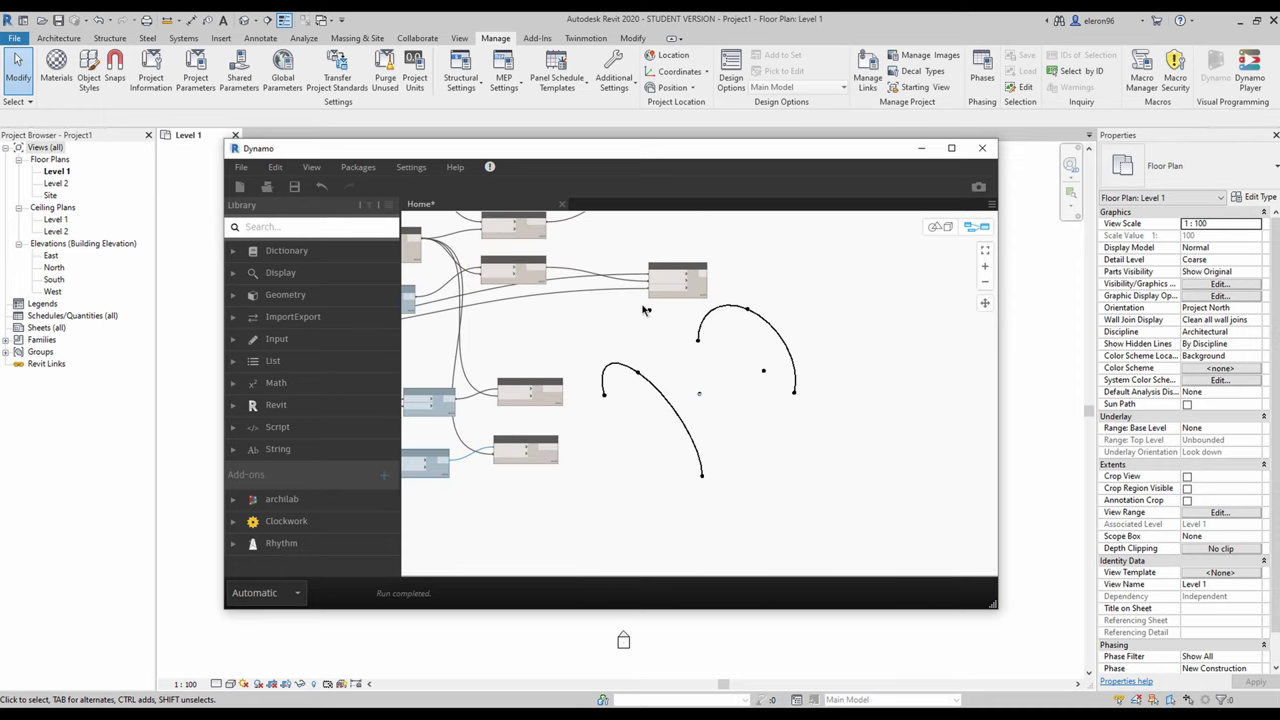
click(699, 292)
key(ctrl+c)
key(ctrl+v)
drag(771, 297, 699, 464)
Disconnect the inherited wires from the copied Arc.ByThreePoints node's three inputs and move it slightly up
click(666, 445)
click(624, 456)
click(660, 428)
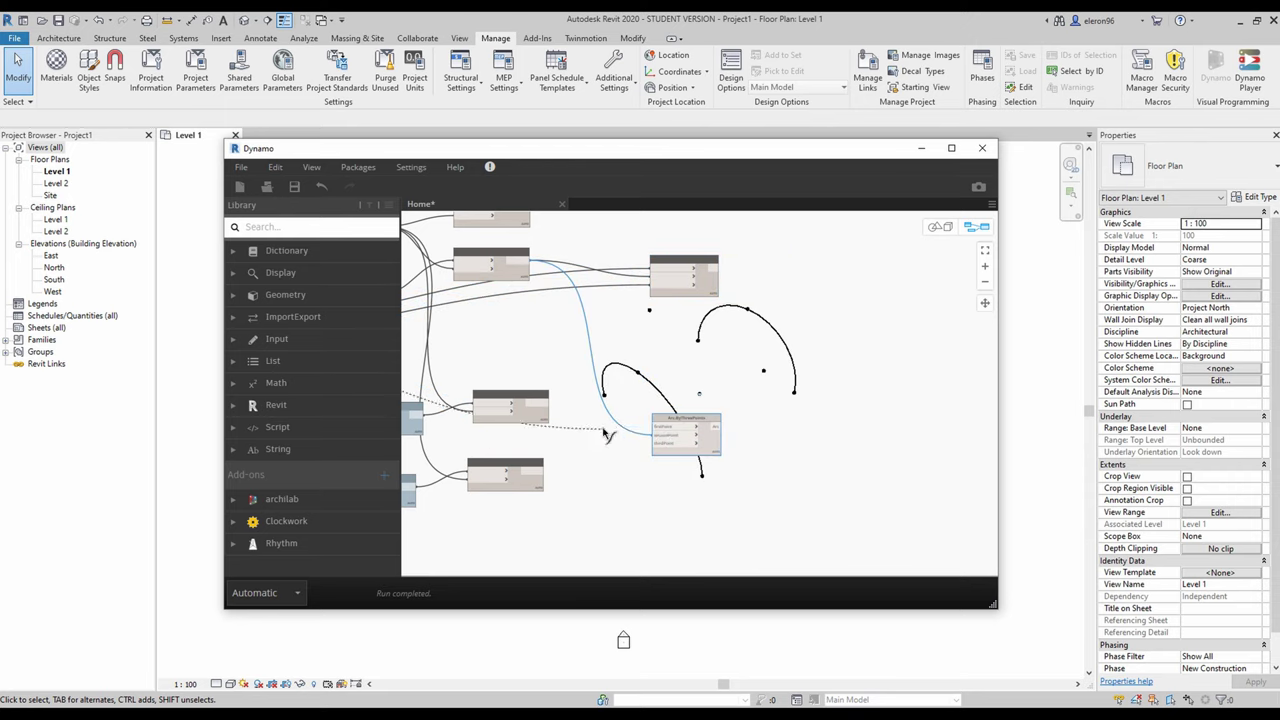
drag(605, 435, 612, 440)
mouse_move(701, 456)
mouse_down()
mouse_move(697, 413)
mouse_move(700, 433)
mouse_up()
Connect the upper new Geometry.Translate's Geometry output to the copied Arc.ByThreePoints node's secondPoint input
click(535, 417)
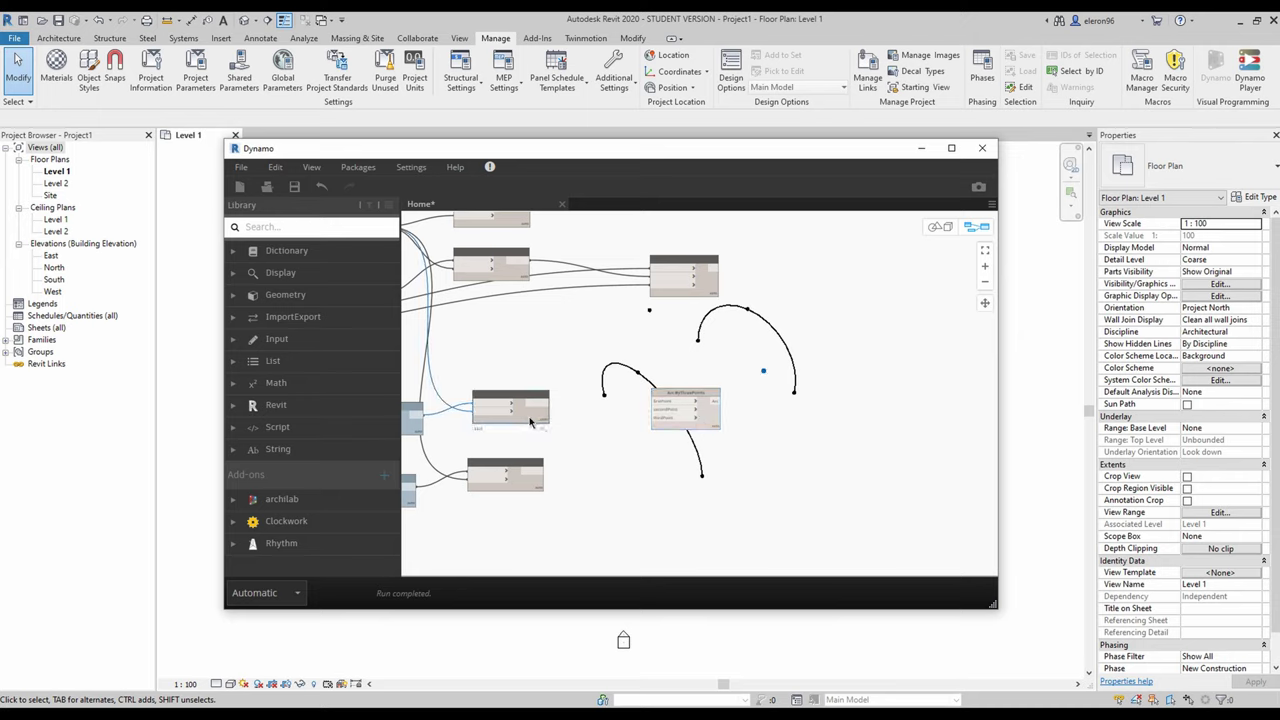
scroll(767, 376, up, 3)
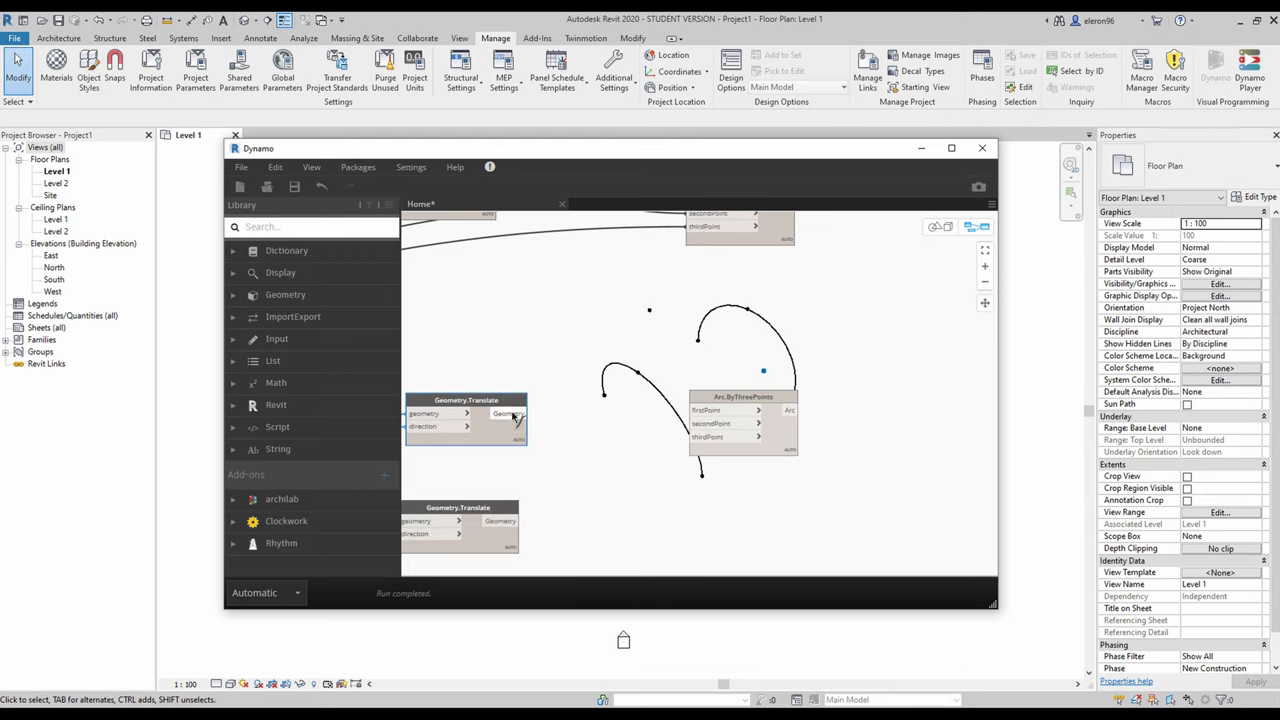
drag(522, 413, 690, 423)
click(630, 451)
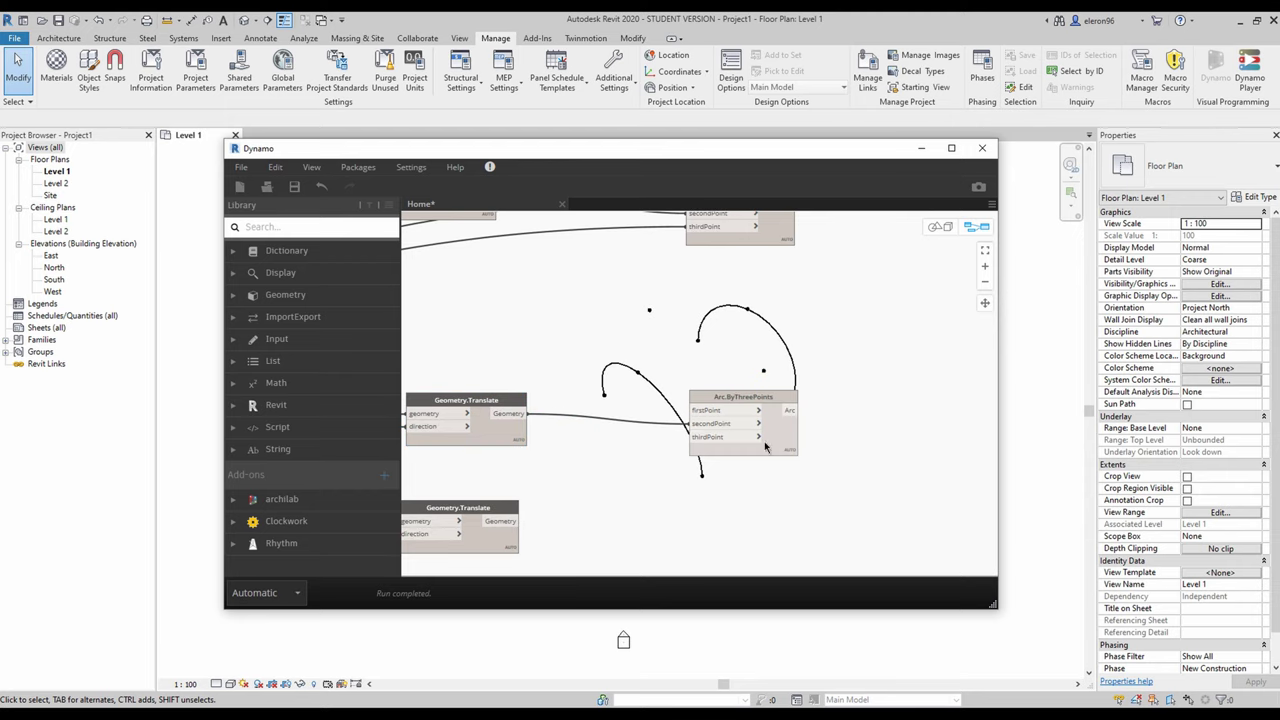
Connect the upper List.Deconstruct node's first output to the copied Arc.ByThreePoints node's firstPoint input
scroll(765, 447, down, 2)
scroll(558, 437, down, 3)
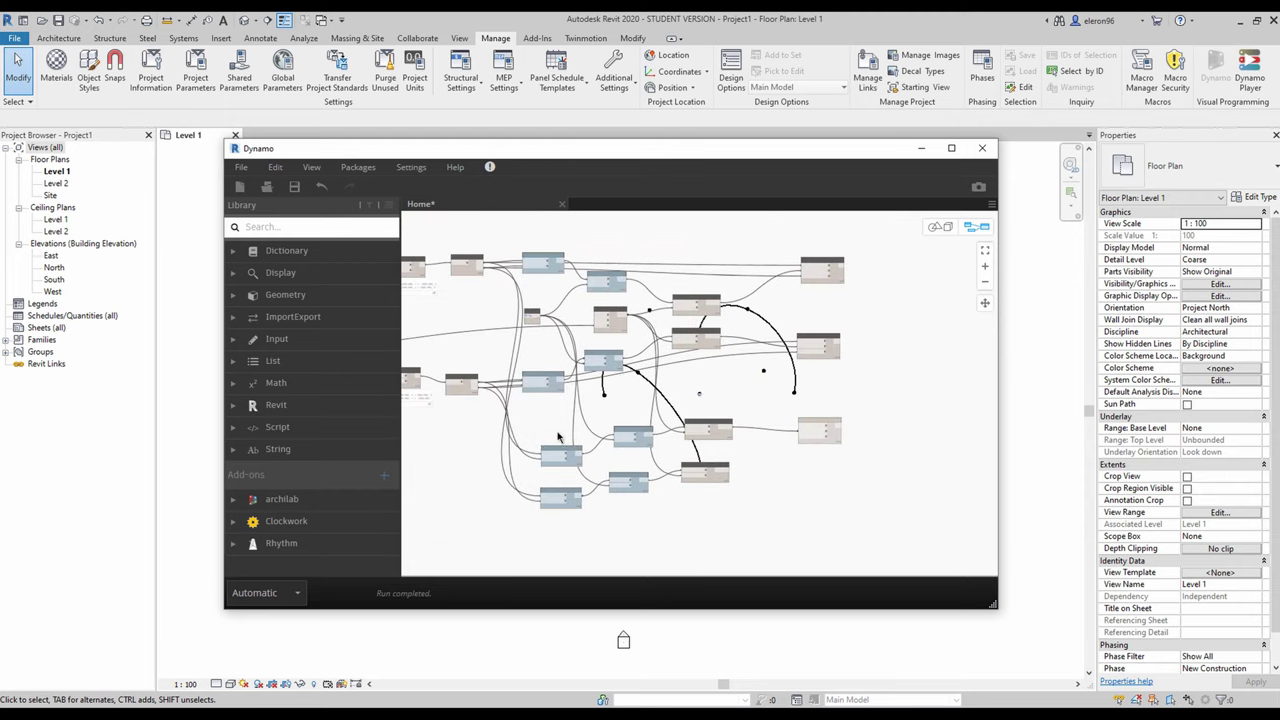
scroll(495, 298, up, 5)
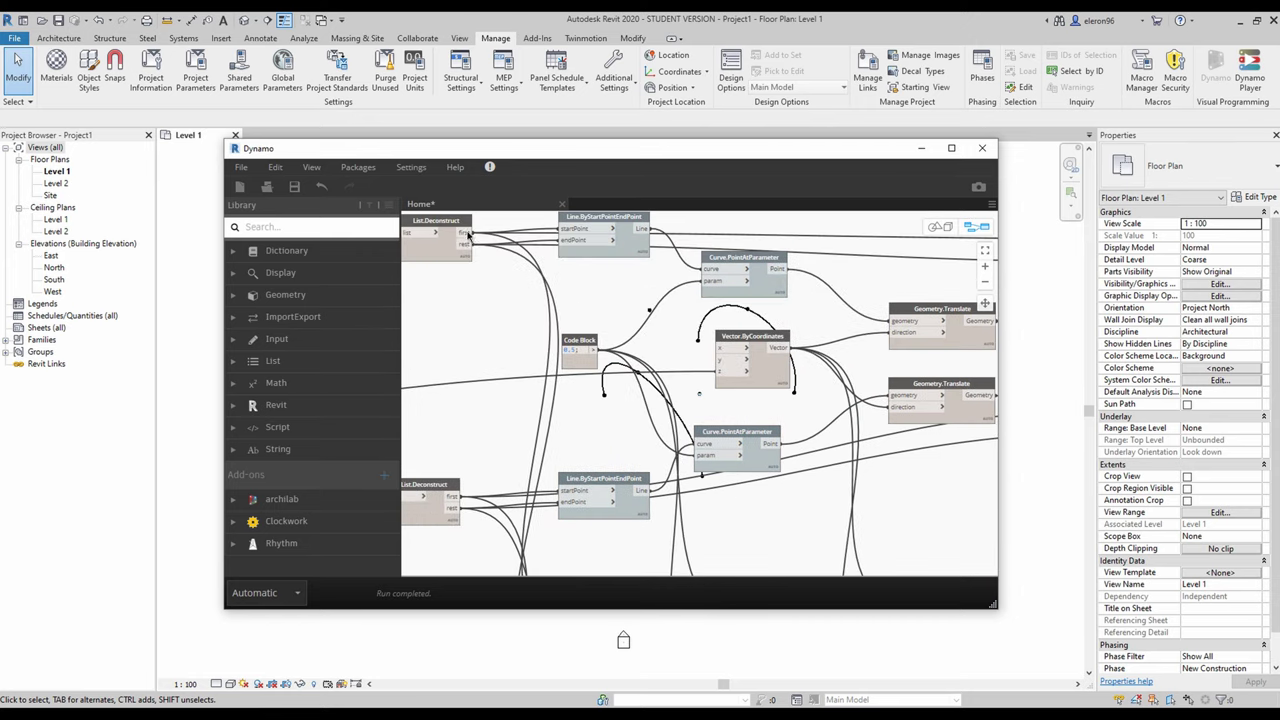
click(468, 236)
scroll(507, 269, down, 5)
scroll(748, 380, up, 3)
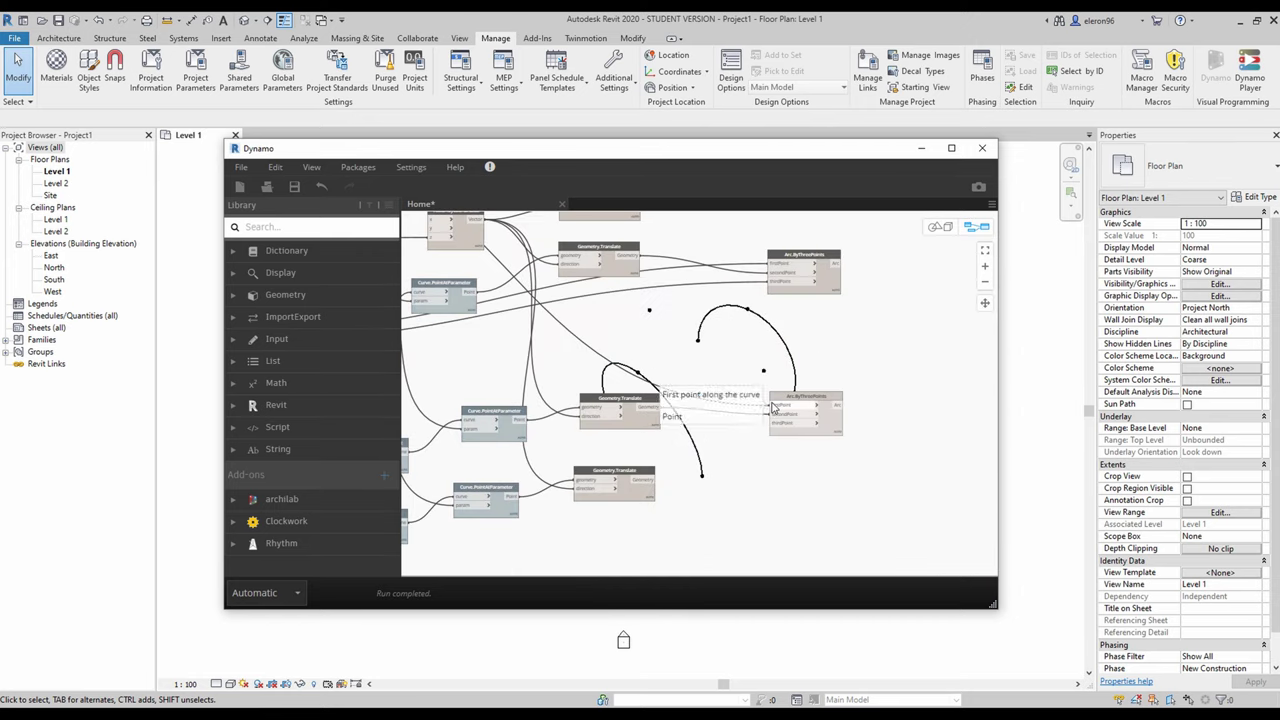
Connect the lower List.Deconstruct node's first output to the arc copy's thirdPoint input and shift the arc node slightly up
scroll(677, 332, down, 2)
scroll(540, 320, up, 3)
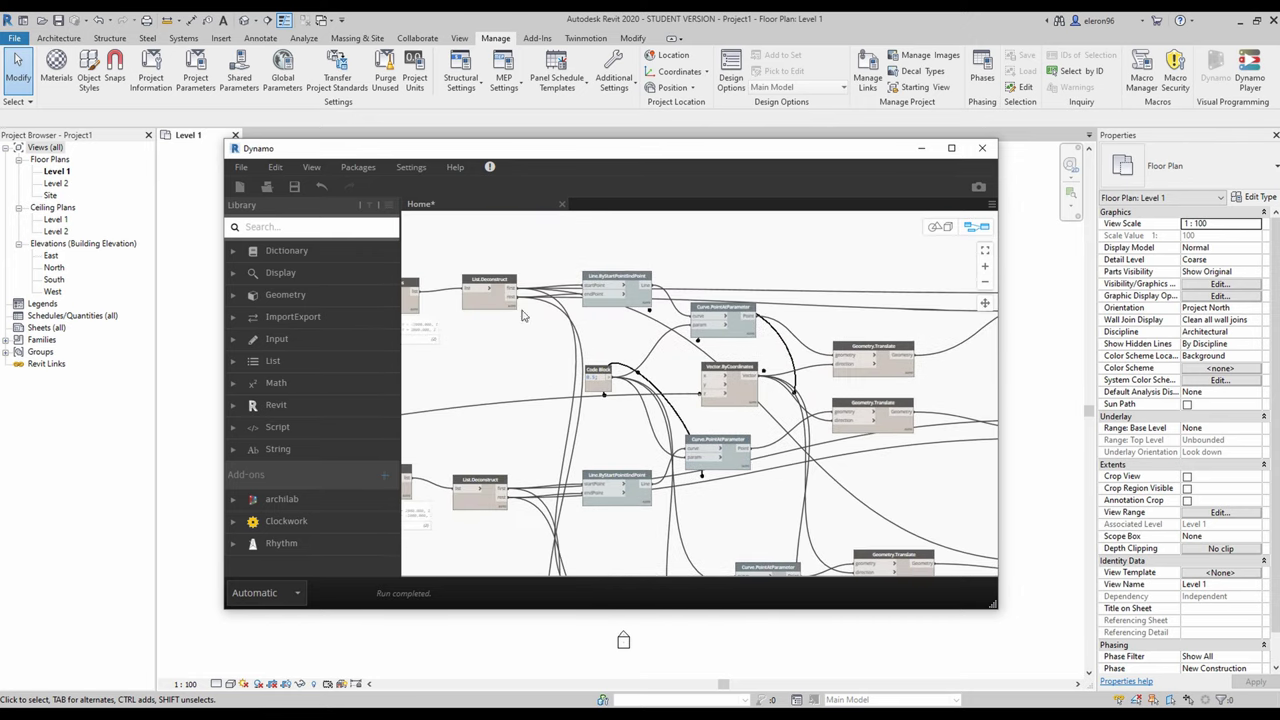
scroll(500, 428, down, 4)
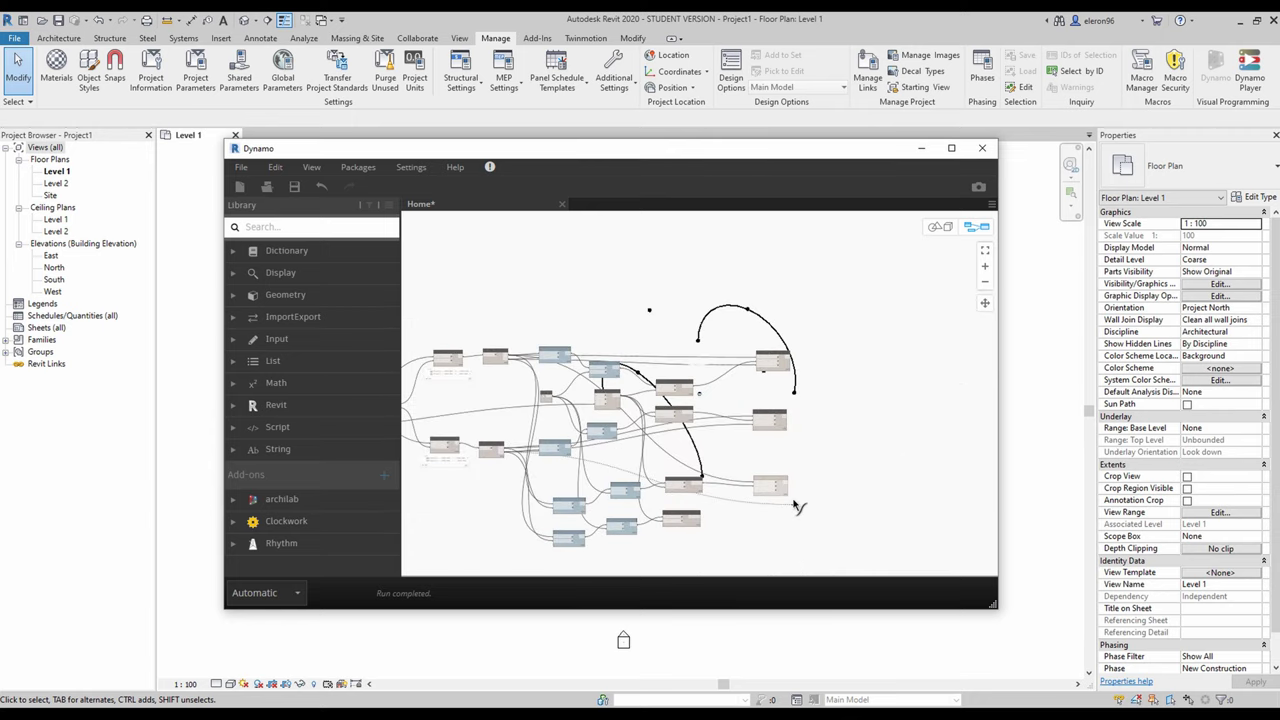
scroll(790, 500, up, 3)
click(722, 480)
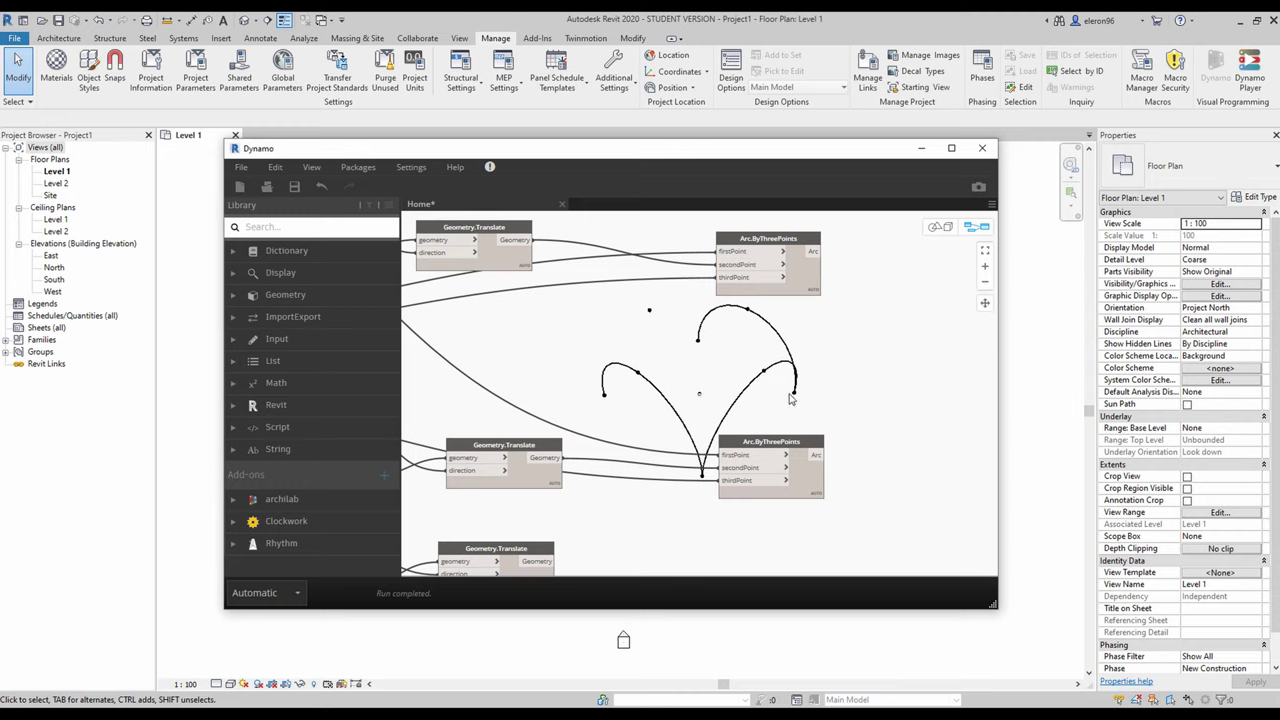
drag(799, 443, 806, 430)
click(878, 457)
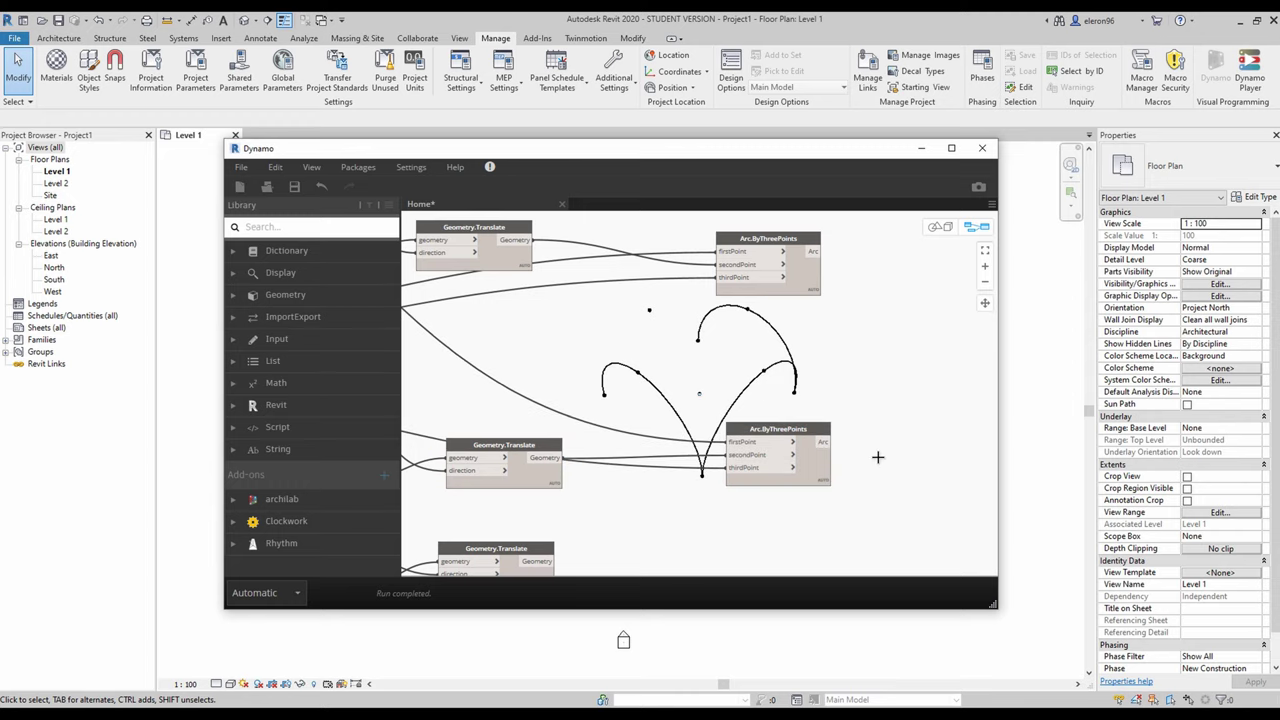
Duplicate the new Arc.ByThreePoints below itself without its input wires and connect the lower new Geometry.Translate's output to its secondPoint input
scroll(809, 429, down, 3)
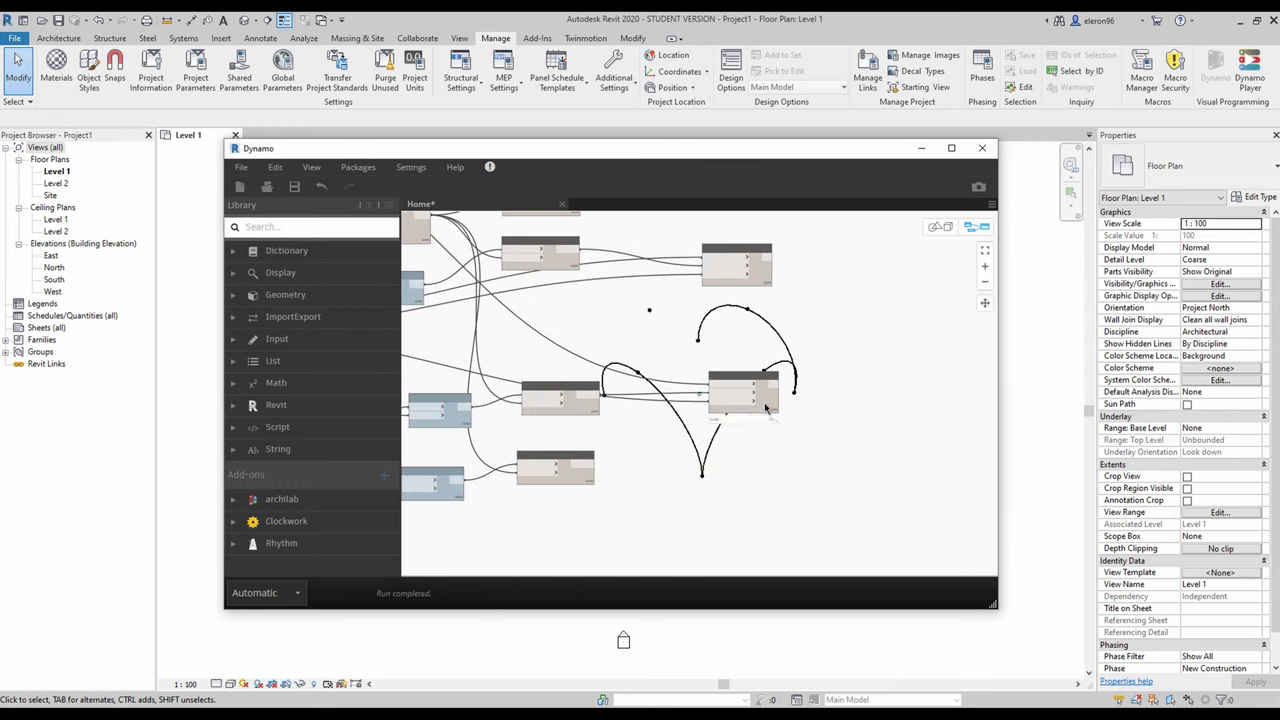
drag(734, 407, 670, 465)
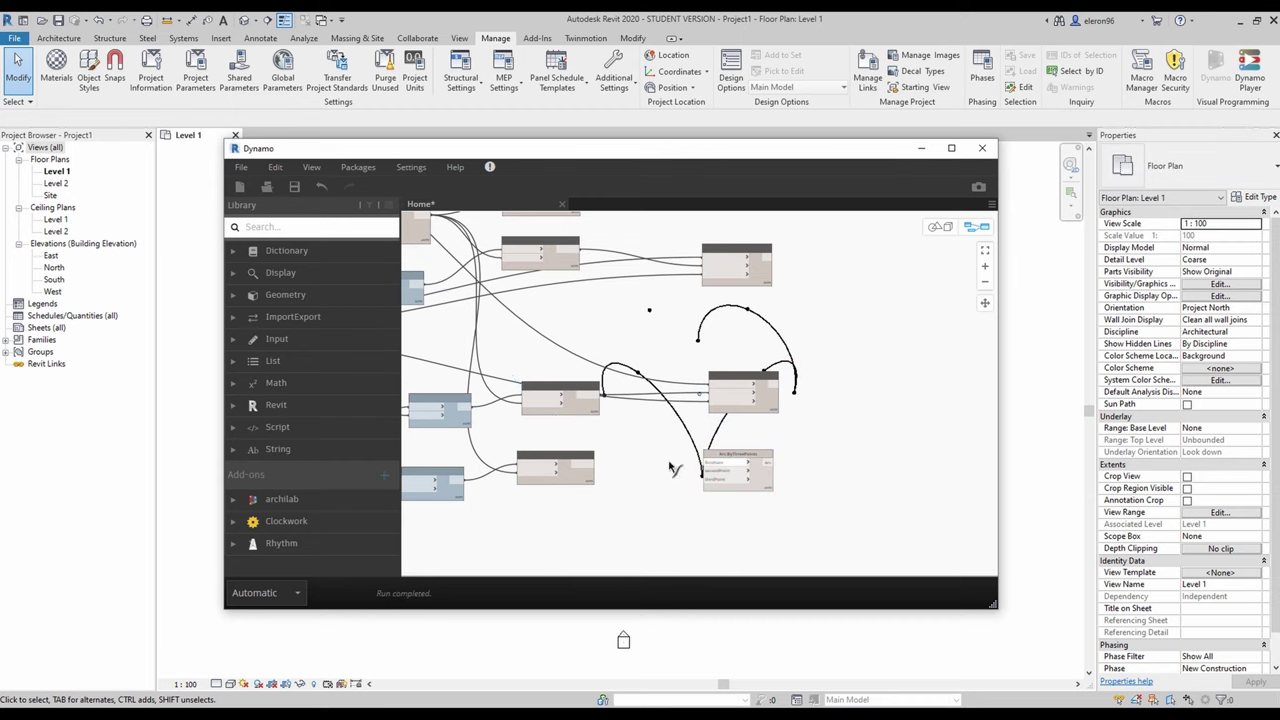
click(589, 471)
drag(588, 465, 706, 470)
click(669, 428)
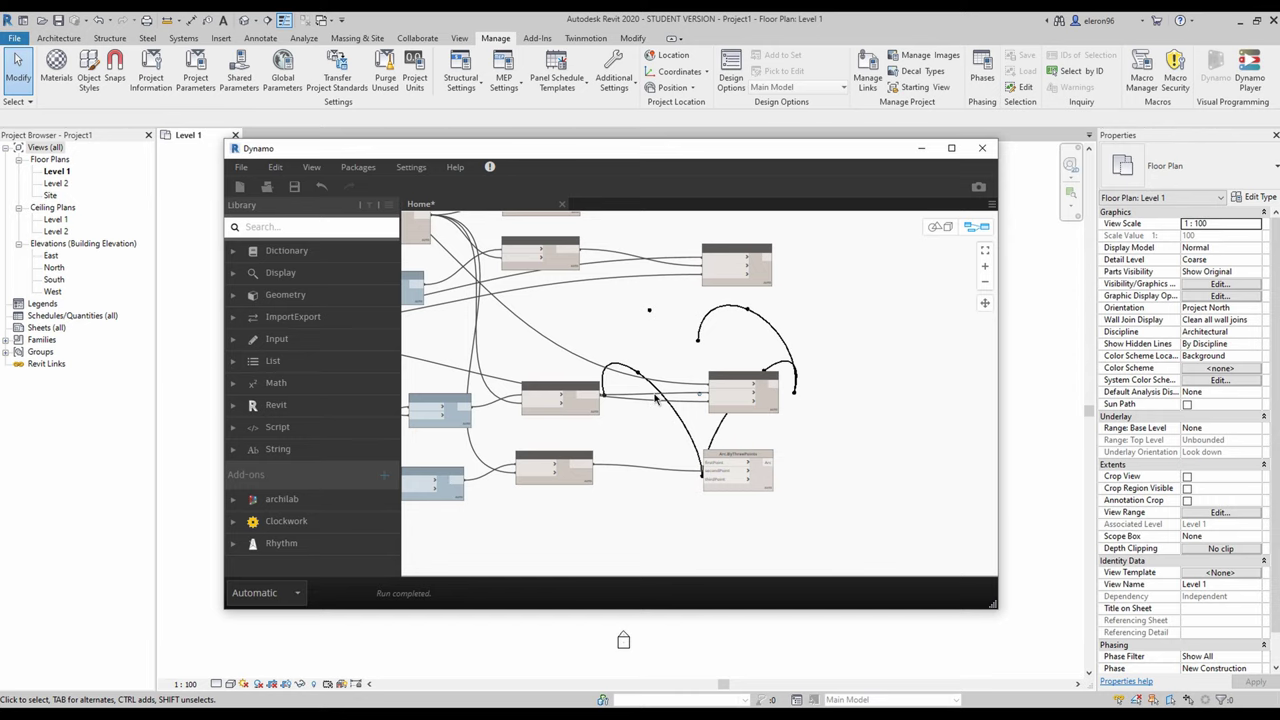
Connect the upper List.Deconstruct node's rest output to the lowest Arc.ByThreePoints node's firstPoint input
middle_drag(575, 290, 663, 308)
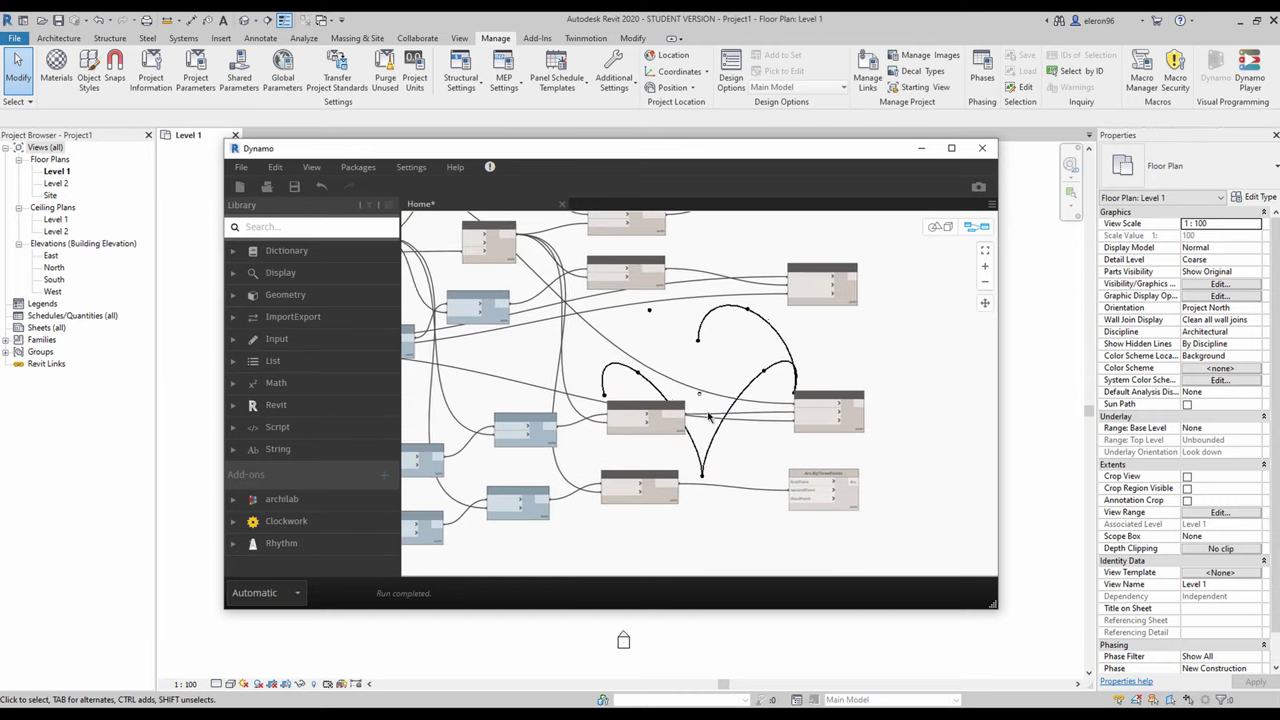
middle_drag(430, 385, 634, 437)
scroll(560, 350, down, 1)
middle_drag(540, 272, 533, 341)
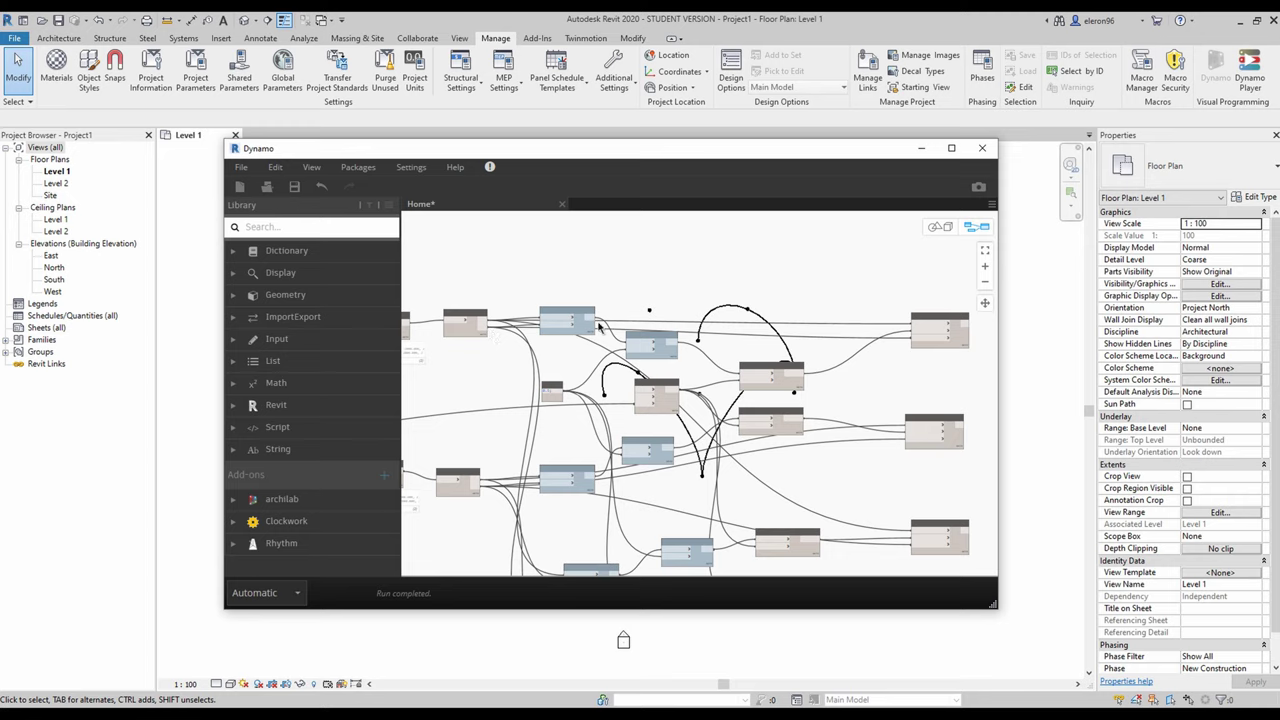
scroll(599, 326, up, 3)
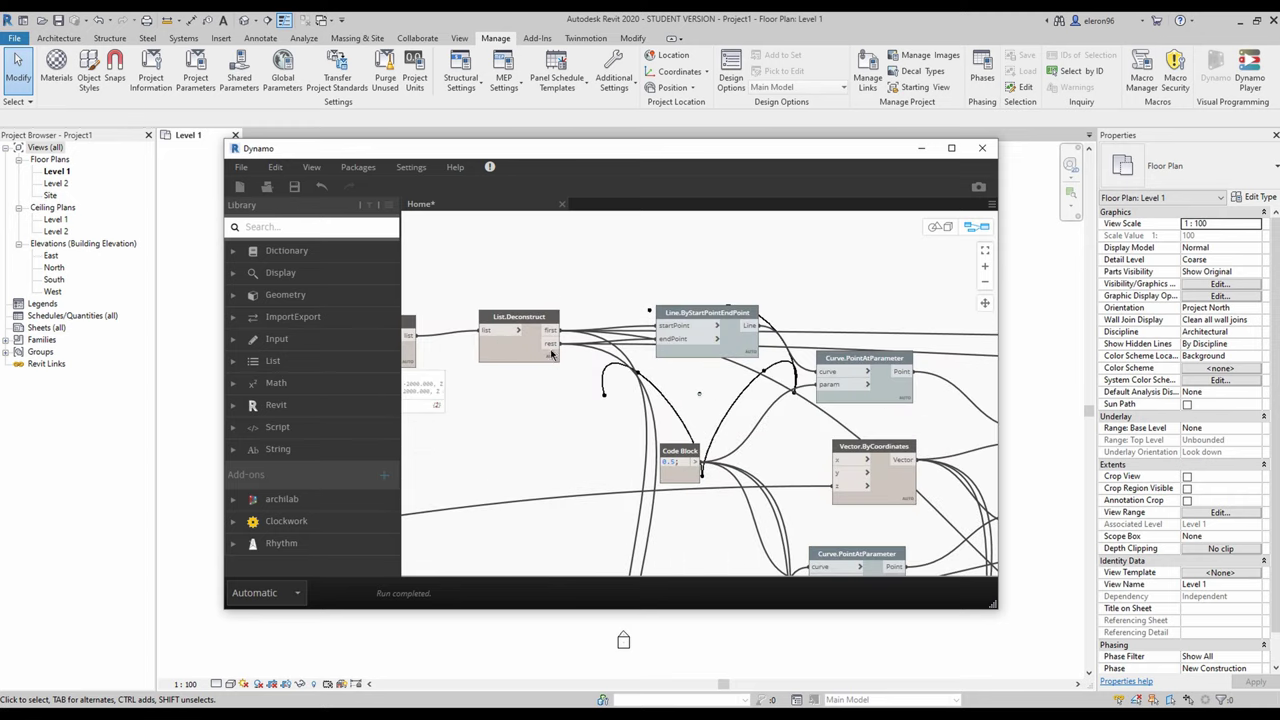
scroll(551, 354, down, 3)
scroll(760, 472, up, 4)
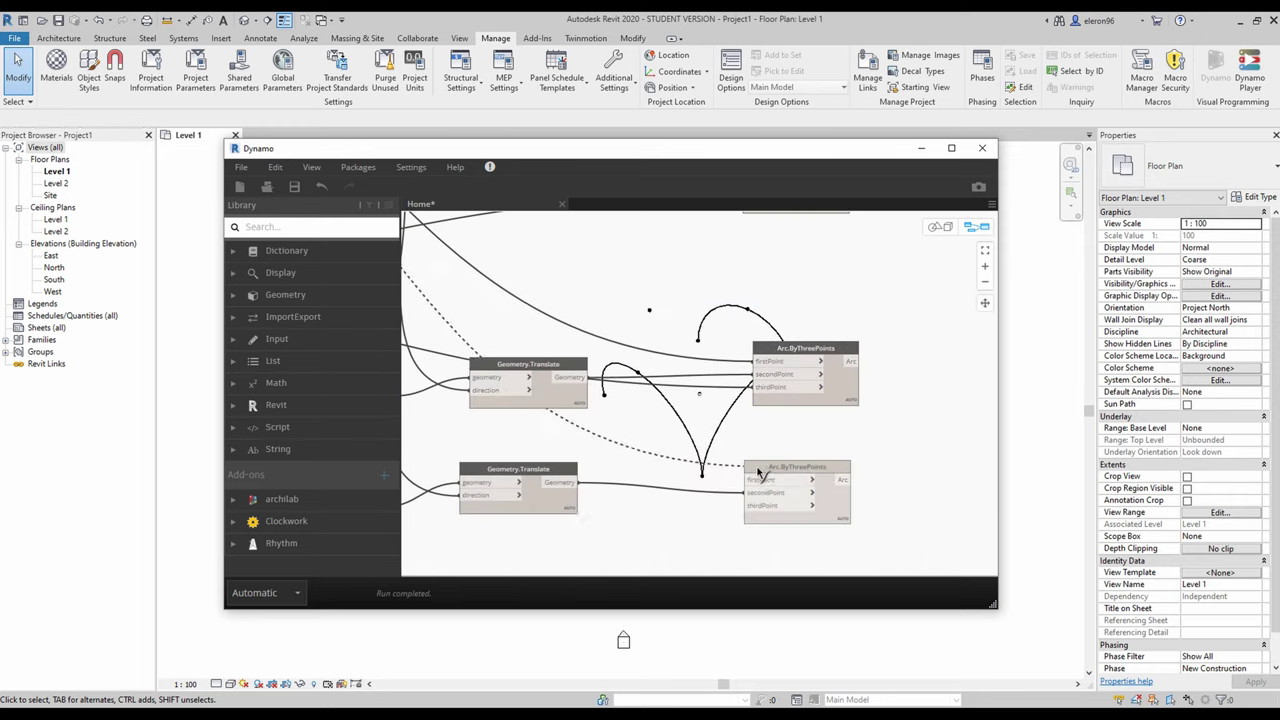
Connect the lower List.Deconstruct node's rest output to the lowest Arc.ByThreePoints node's thirdPoint input
scroll(760, 472, down, 3)
scroll(557, 408, up, 4)
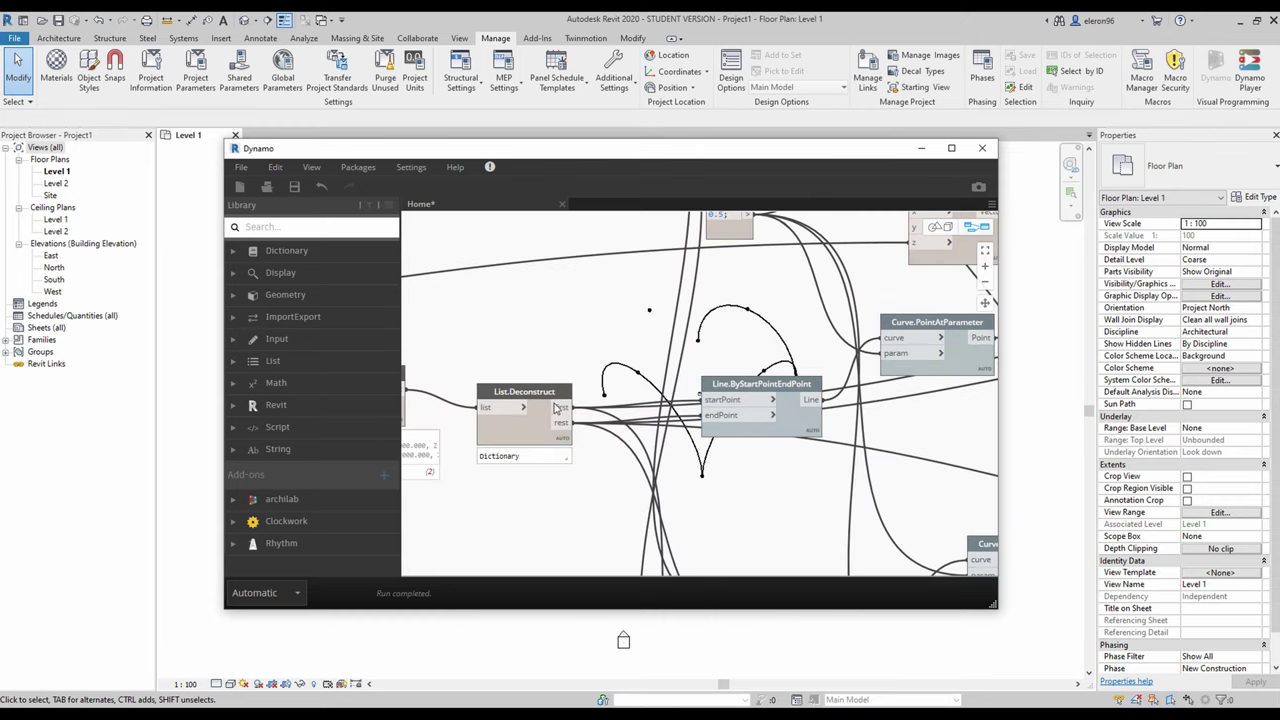
scroll(557, 408, down, 3)
scroll(770, 478, up, 4)
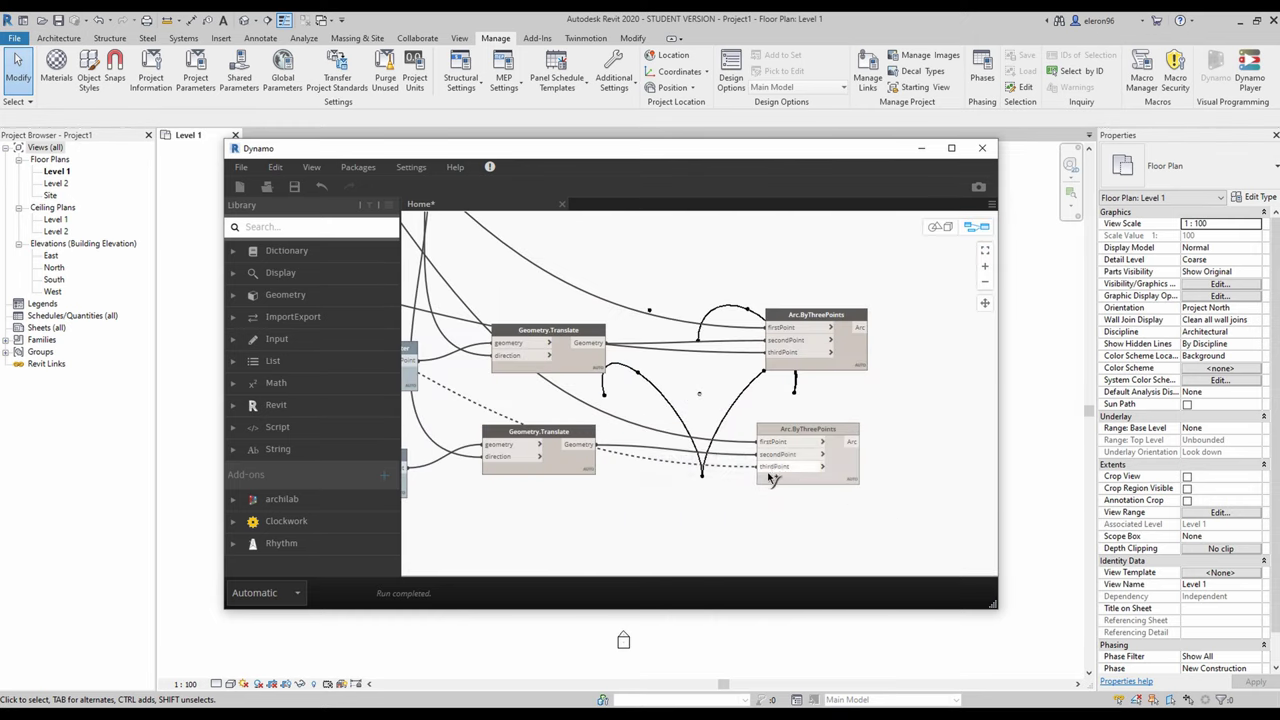
click(769, 474)
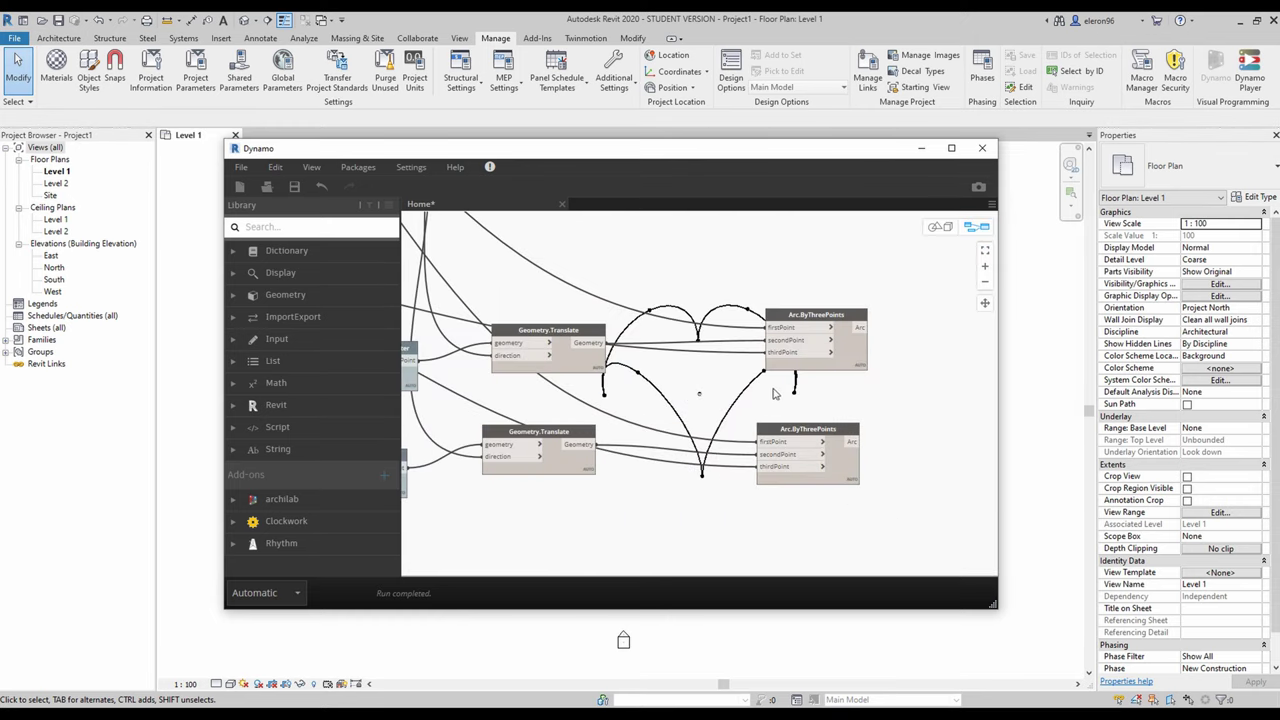
Turn on the geometry preview of the uppermost Line.ByStartPointEndPoint node
middle_drag(773, 389, 484, 416)
scroll(648, 446, down, 3)
middle_drag(617, 409, 530, 443)
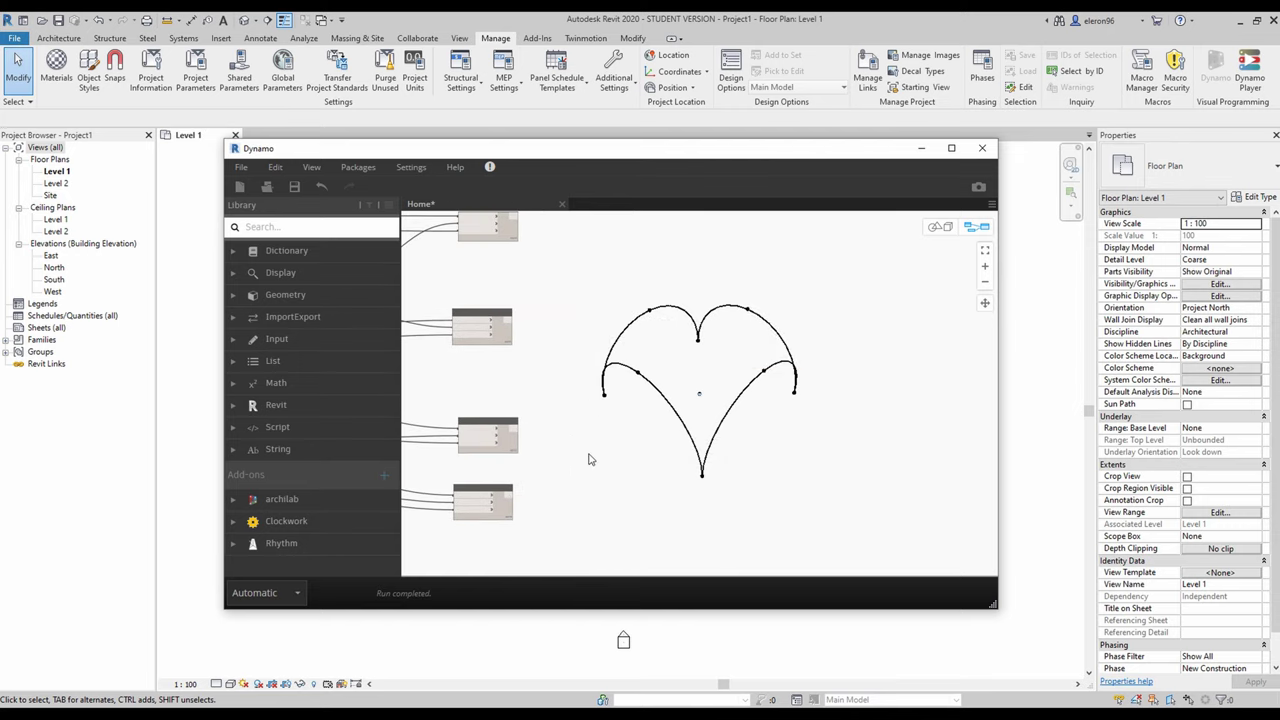
middle_drag(565, 261, 600, 296)
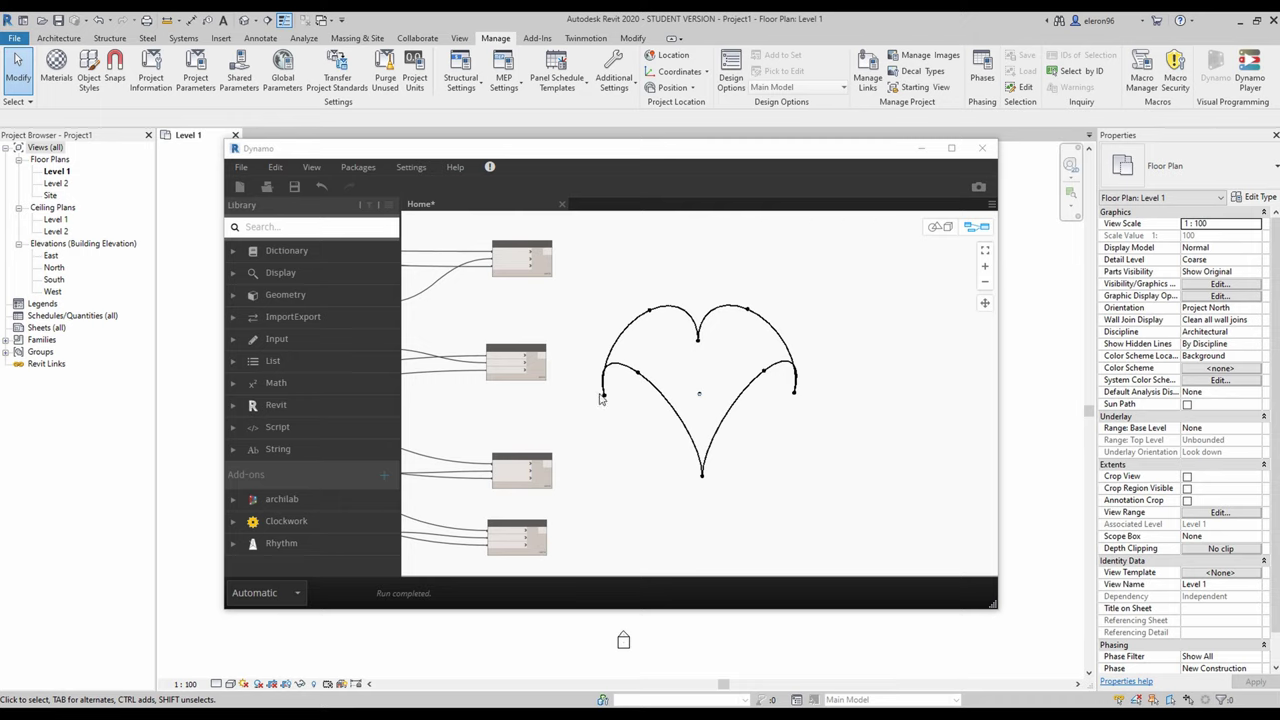
click(600, 434)
scroll(620, 432, up, 5)
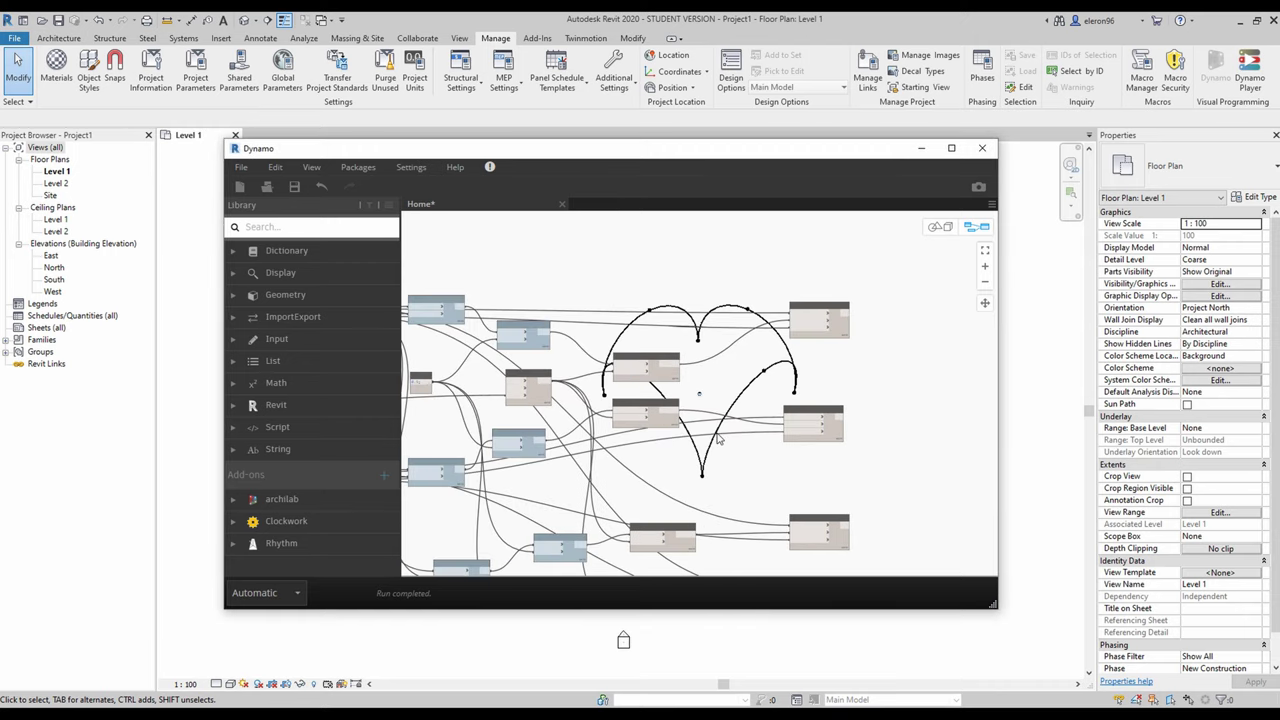
middle_drag(510, 304, 753, 315)
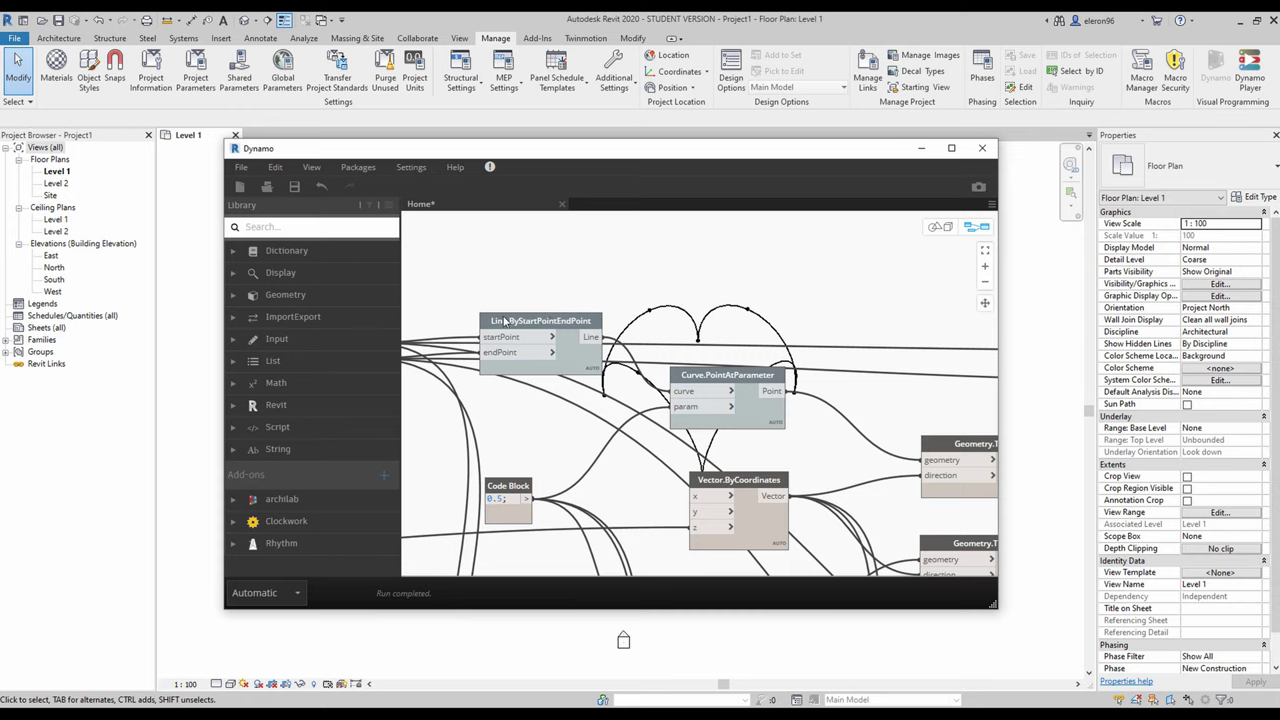
mouse_move(502, 327)
click(577, 366)
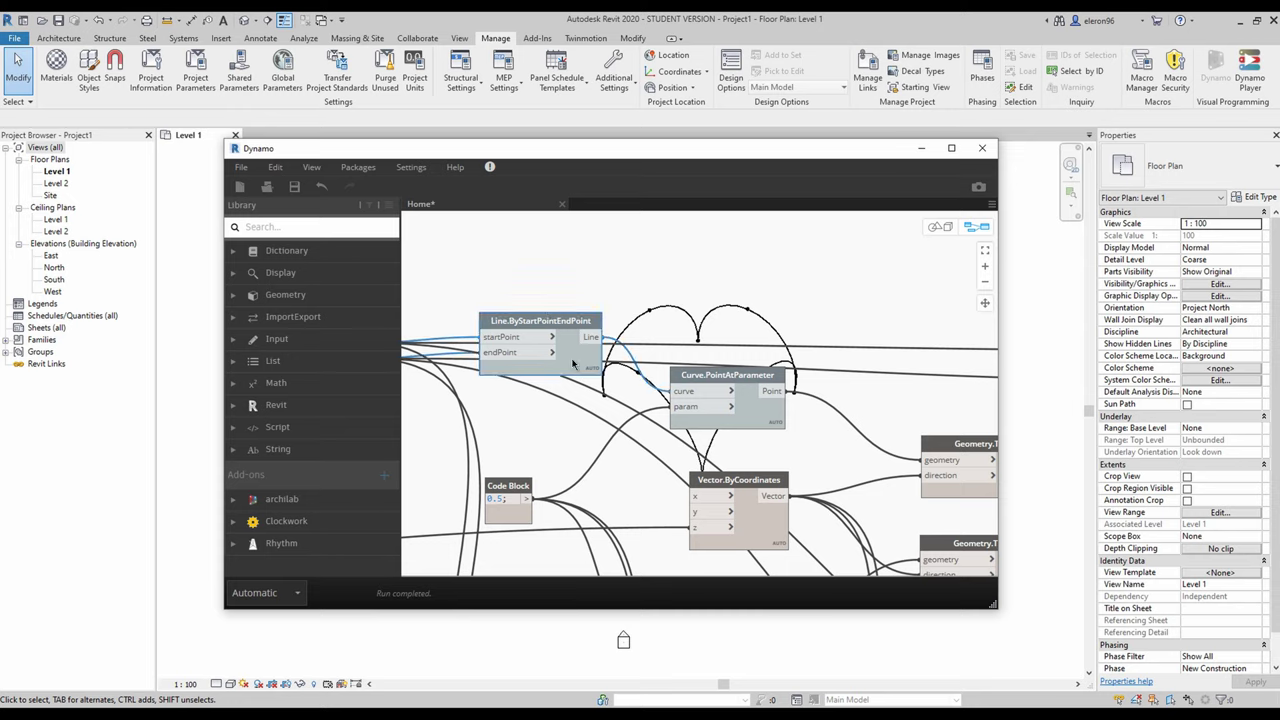
right_click(575, 363)
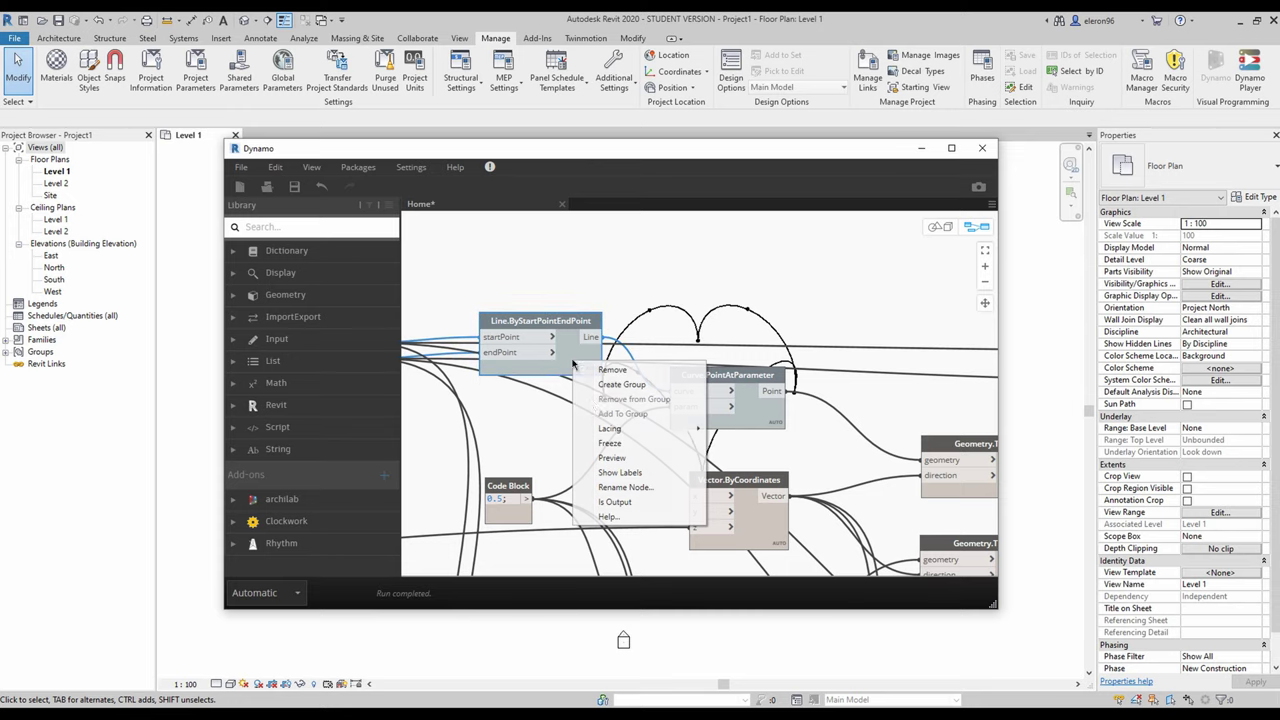
click(618, 458)
Highlight the uppermost Arc.ByThreePoints node's arc and the Line.ByStartPointEndPoint node's base line in the preview to compare them
middle_drag(737, 317, 700, 394)
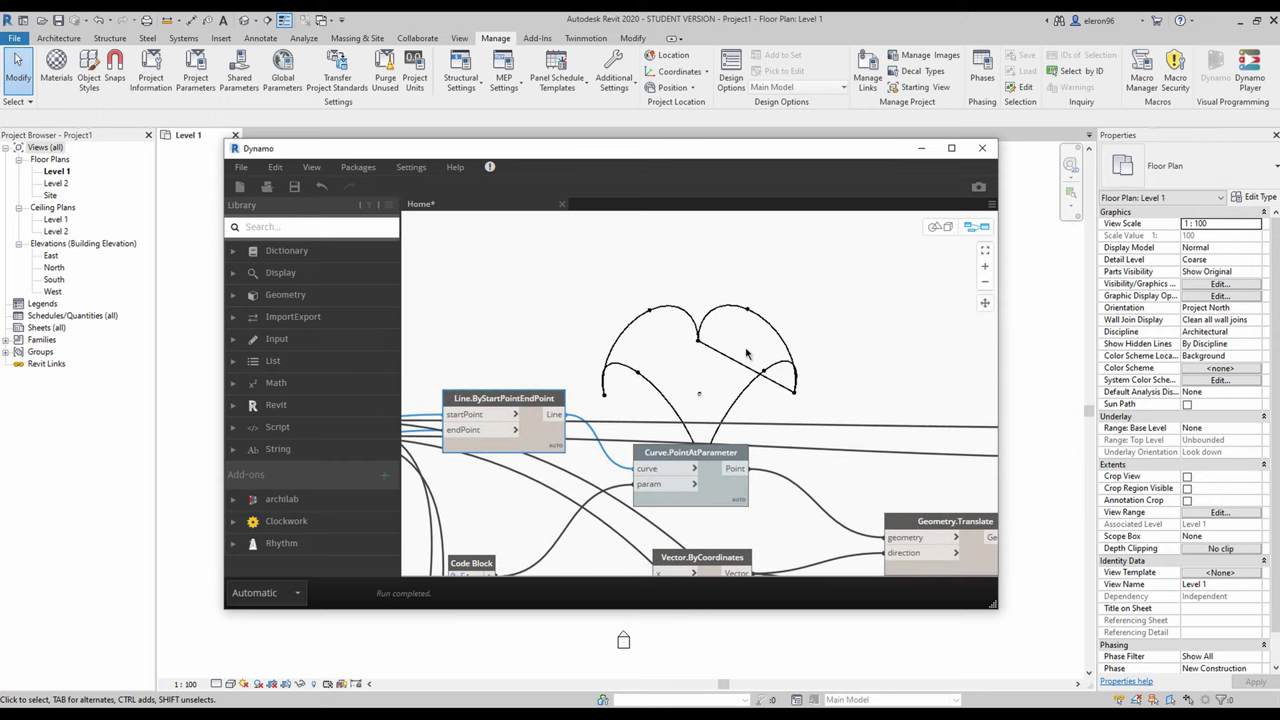
scroll(540, 438, down, 4)
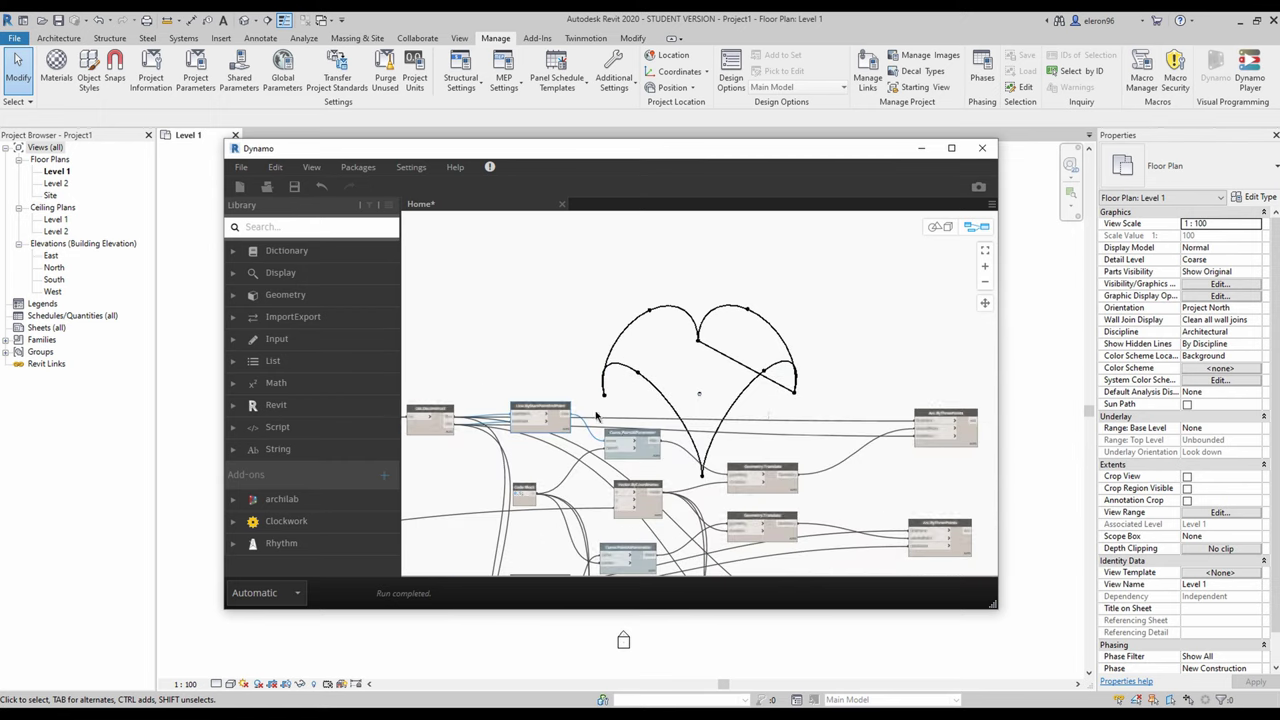
click(868, 462)
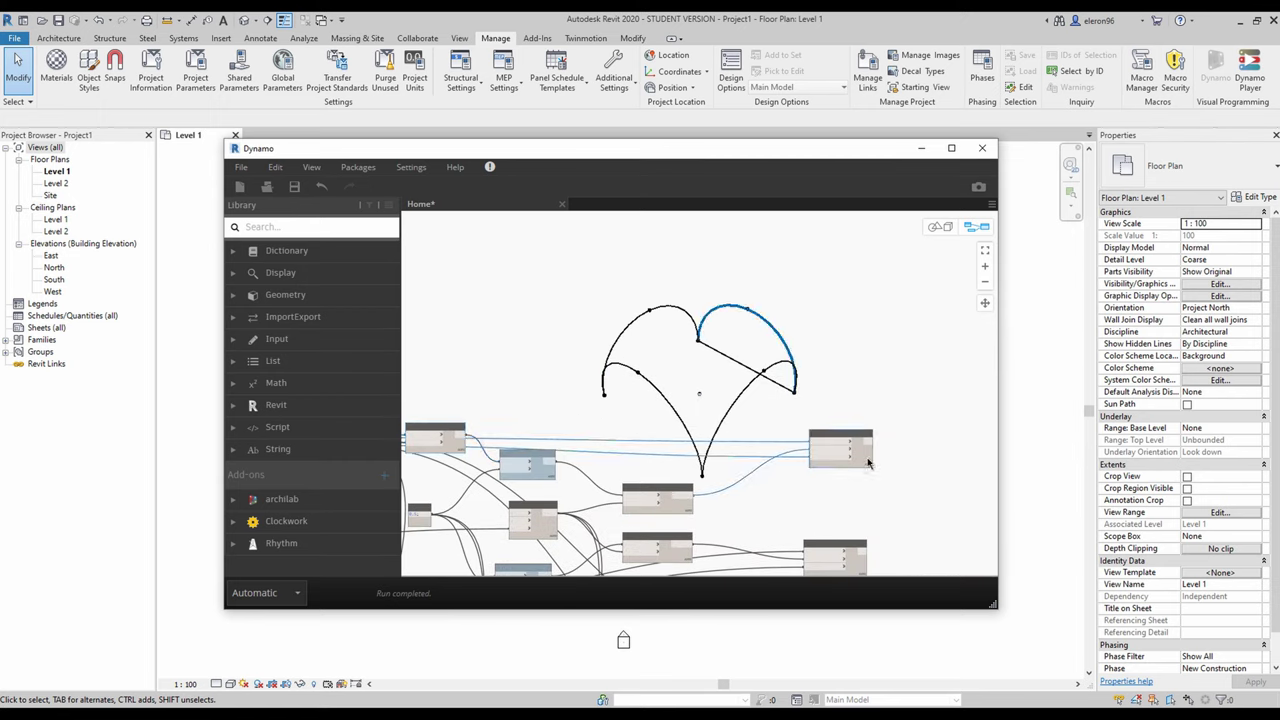
click(455, 445)
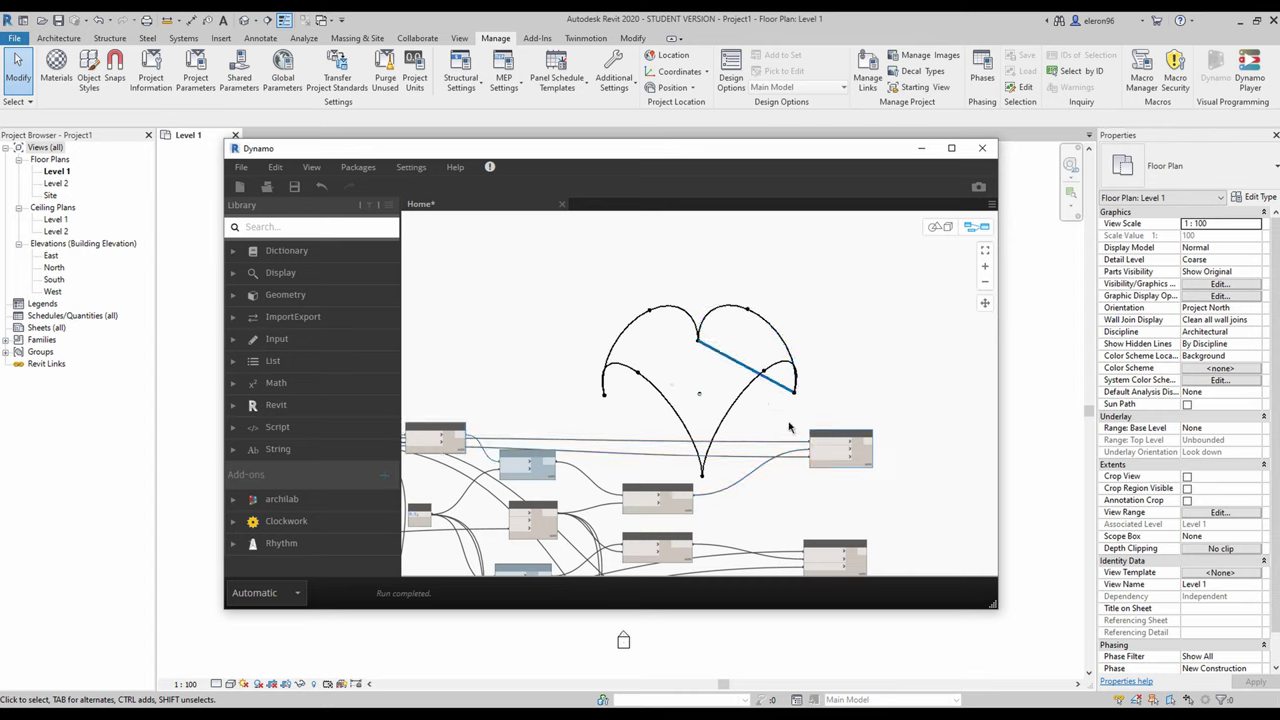
middle_drag(788, 428, 612, 396)
click(754, 401)
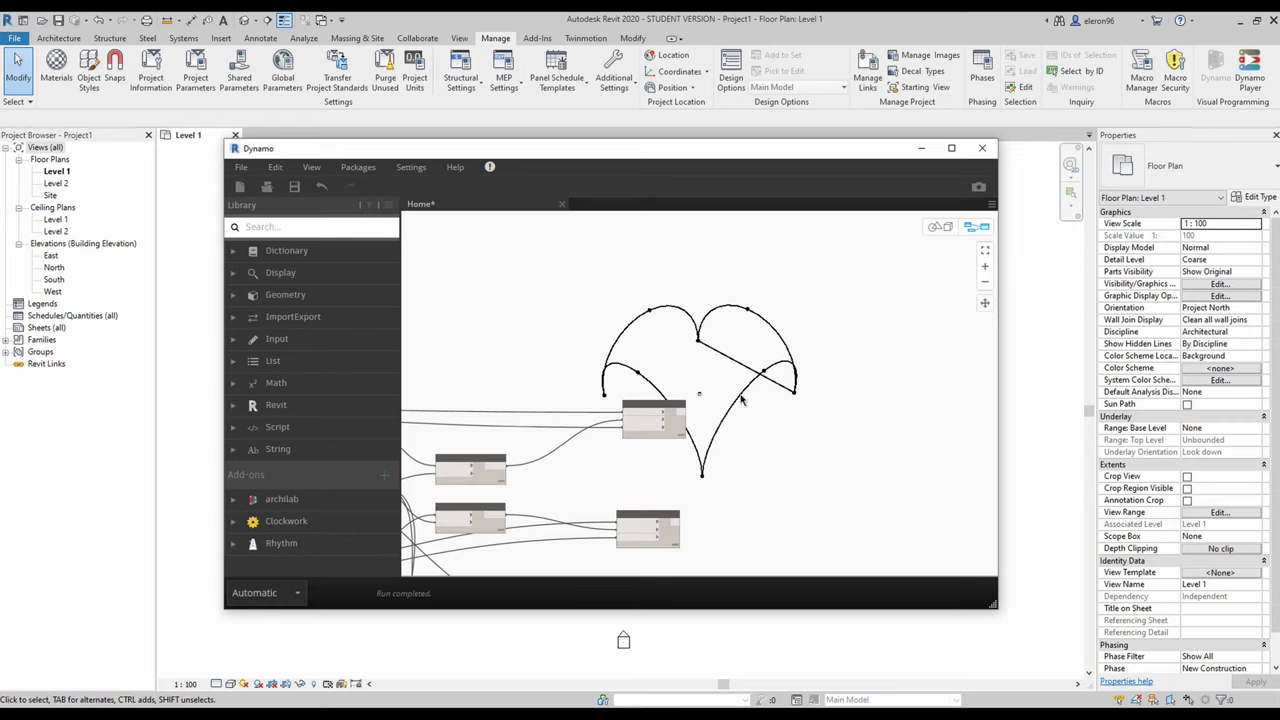
Add a List Create node with two item inputs above and beside the uppermost Arc.ByThreePoints node
click(350, 225)
text(list)
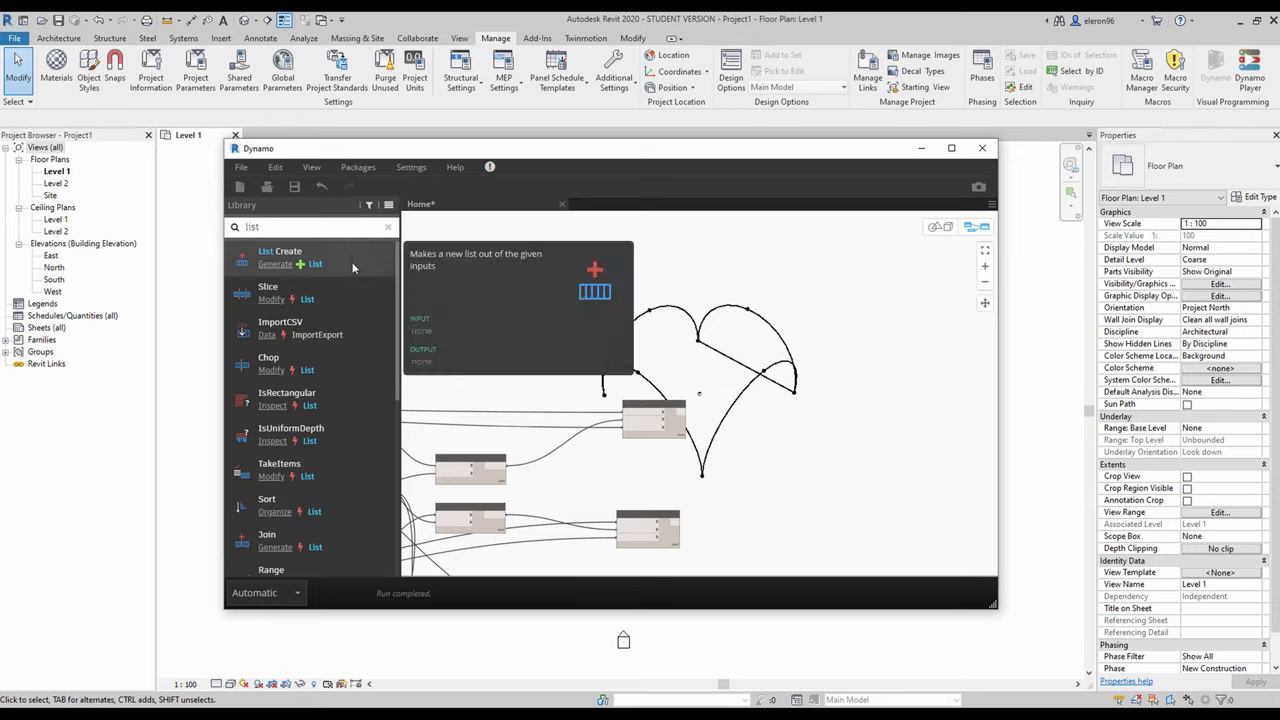
click(352, 262)
scroll(740, 428, up, 3)
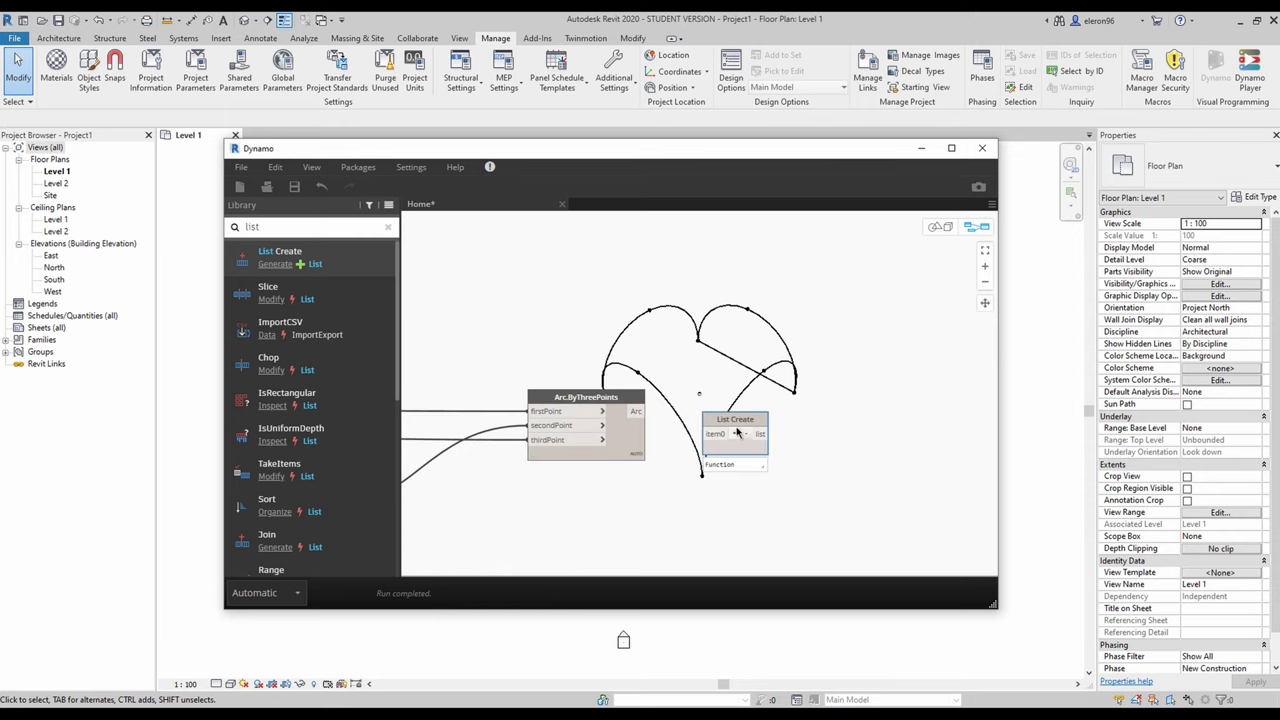
drag(744, 418, 793, 346)
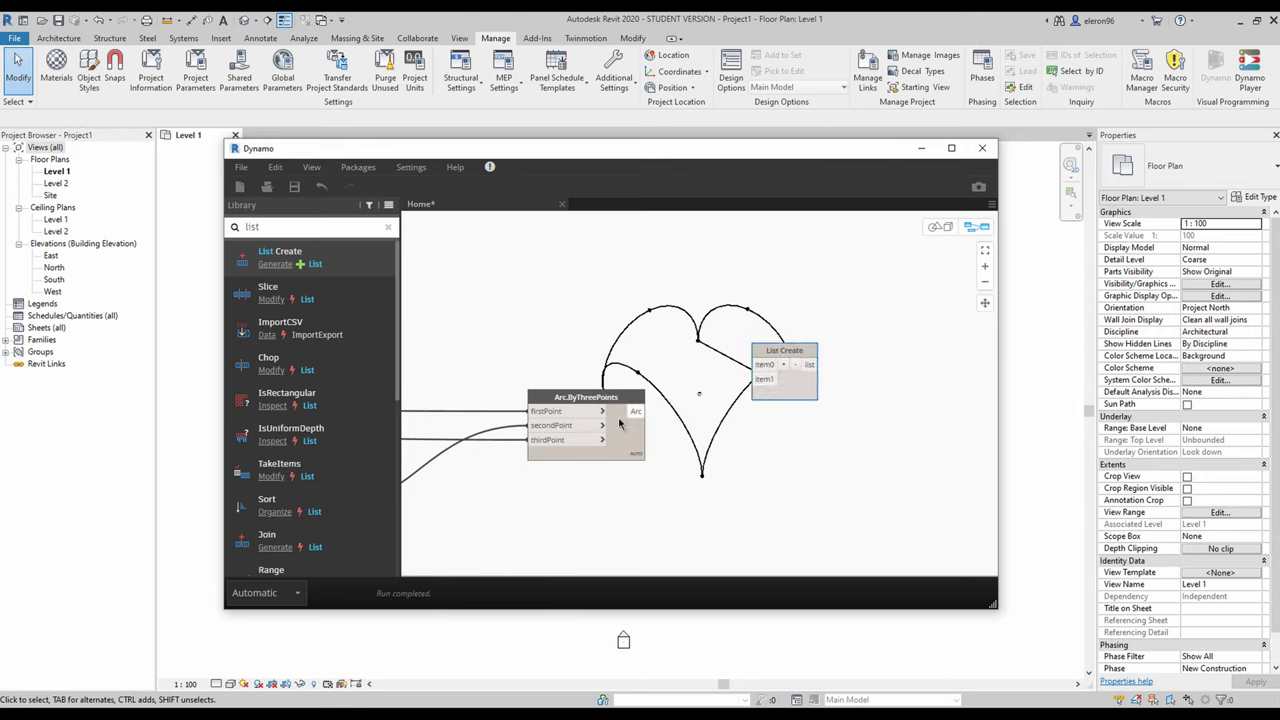
Connect the first Arc.ByThreePoints output to item1 and its matching line's output to item0 of the List Create node
drag(637, 411, 758, 380)
scroll(663, 362, down, 3)
middle_drag(550, 348, 728, 355)
scroll(440, 376, up, 3)
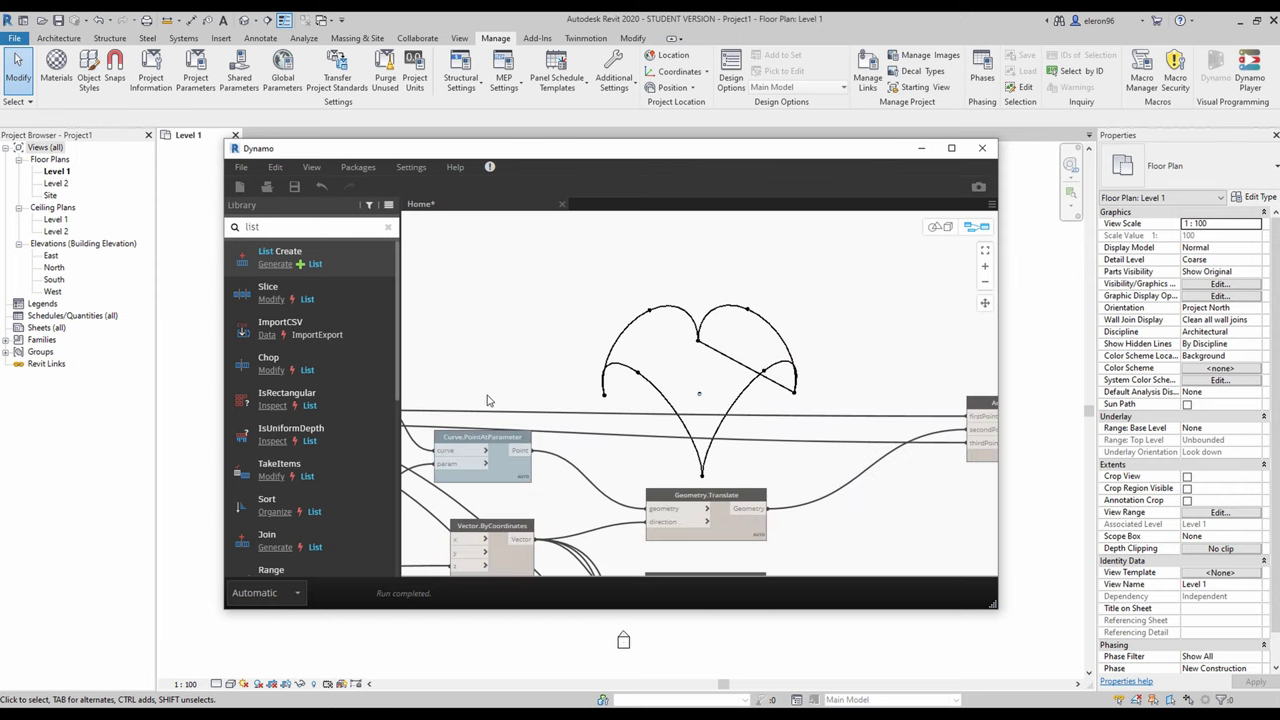
middle_drag(543, 391, 703, 387)
drag(522, 401, 932, 390)
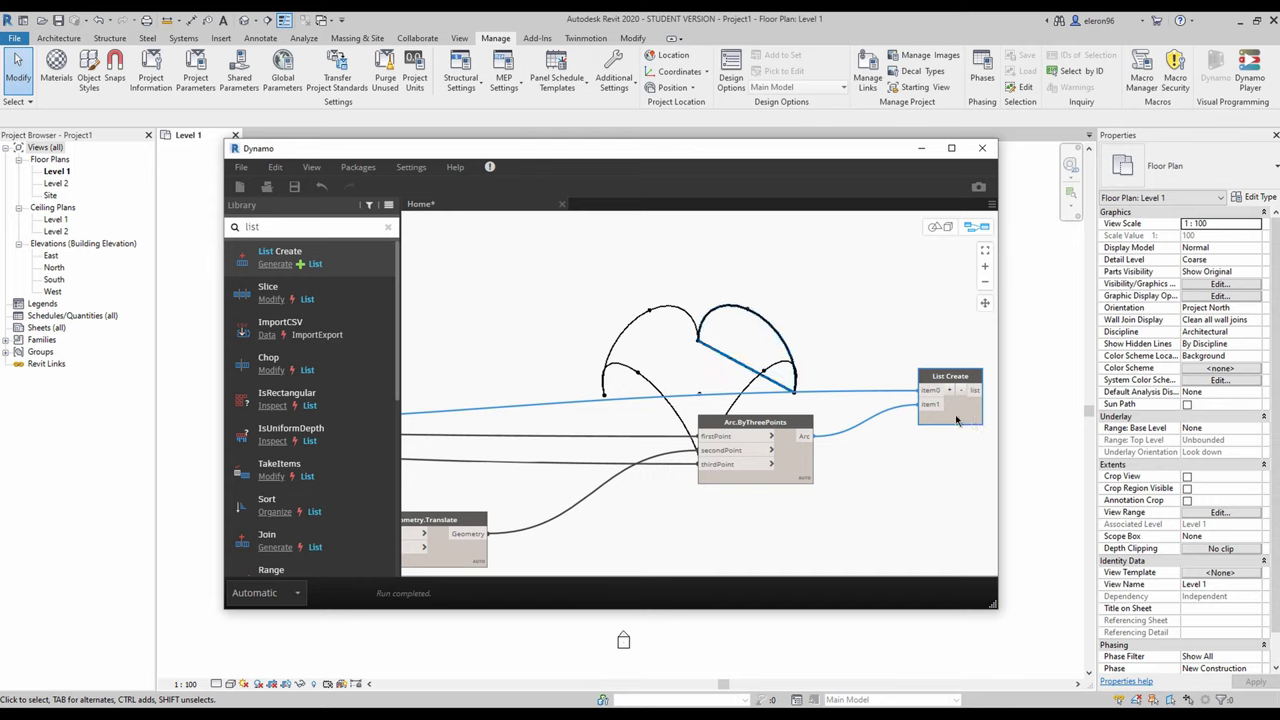
mouse_move(955, 412)
Turn off the geometry preview of the first Arc.ByThreePoints node
click(806, 461)
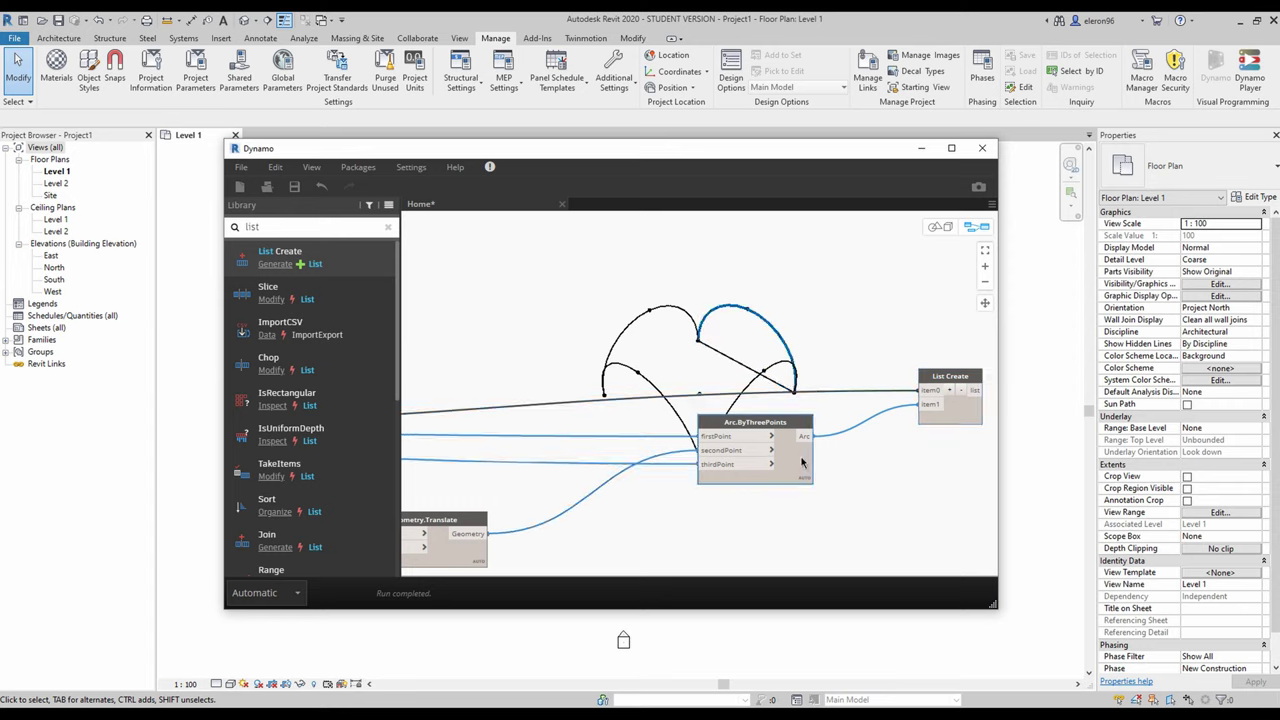
right_click(806, 461)
click(849, 555)
click(631, 349)
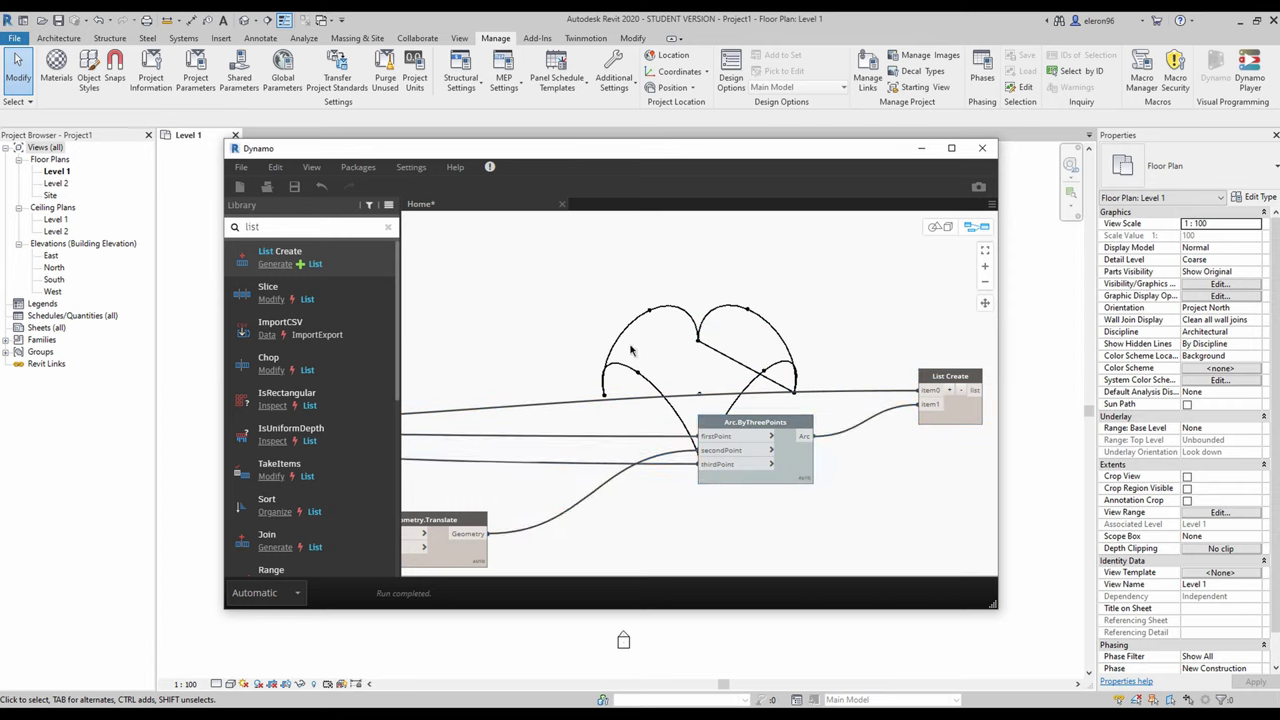
Turn off the geometry preview of the first Line.ByStartPointEndPoint node that feeds the list
scroll(631, 349, down, 2)
middle_drag(430, 352, 700, 354)
middle_drag(439, 382, 614, 391)
scroll(612, 393, up, 3)
click(582, 466)
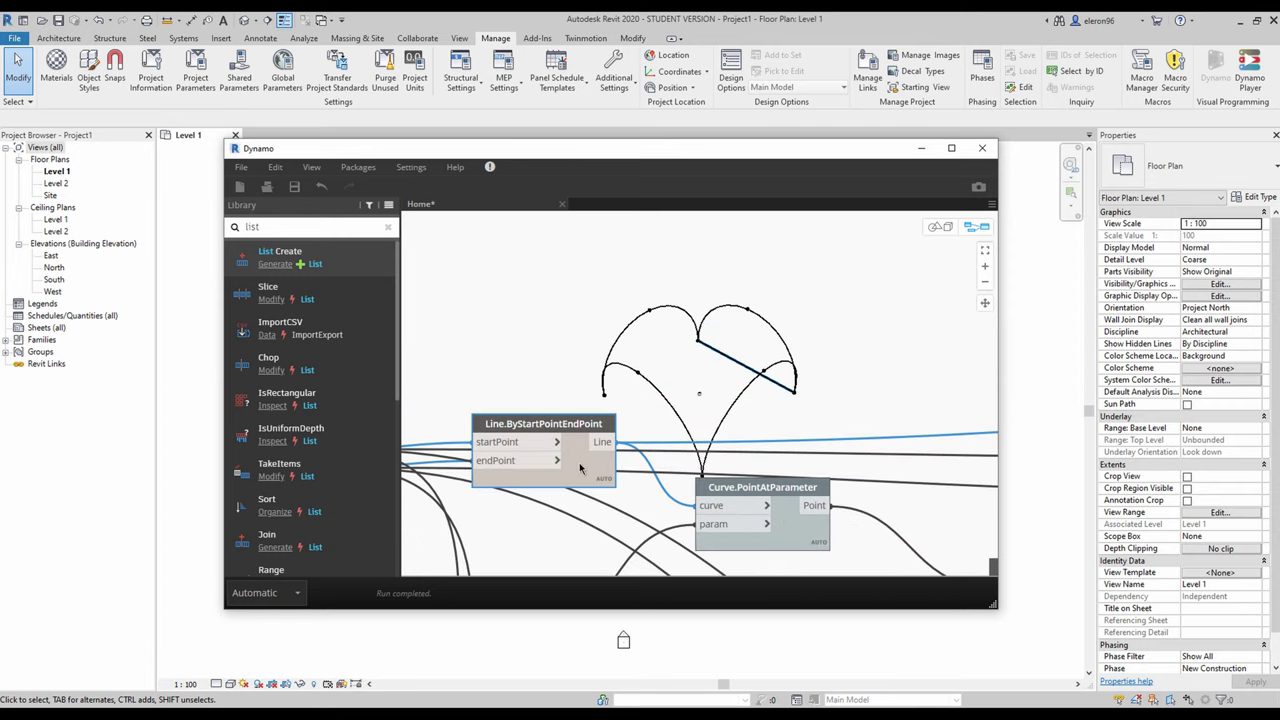
right_click(582, 466)
click(622, 561)
click(664, 350)
Add a second List Create node with two item inputs and connect the second Arc.ByThreePoints output to its item1
scroll(663, 346, down, 5)
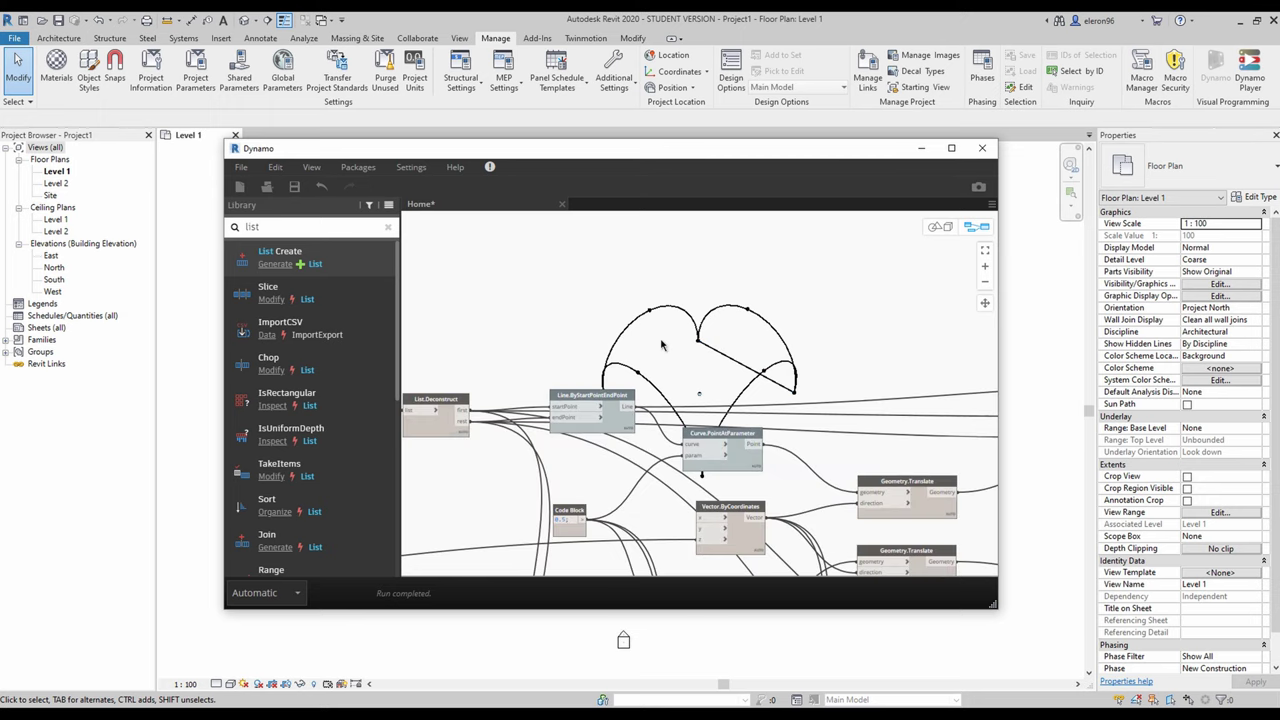
scroll(732, 365, up, 3)
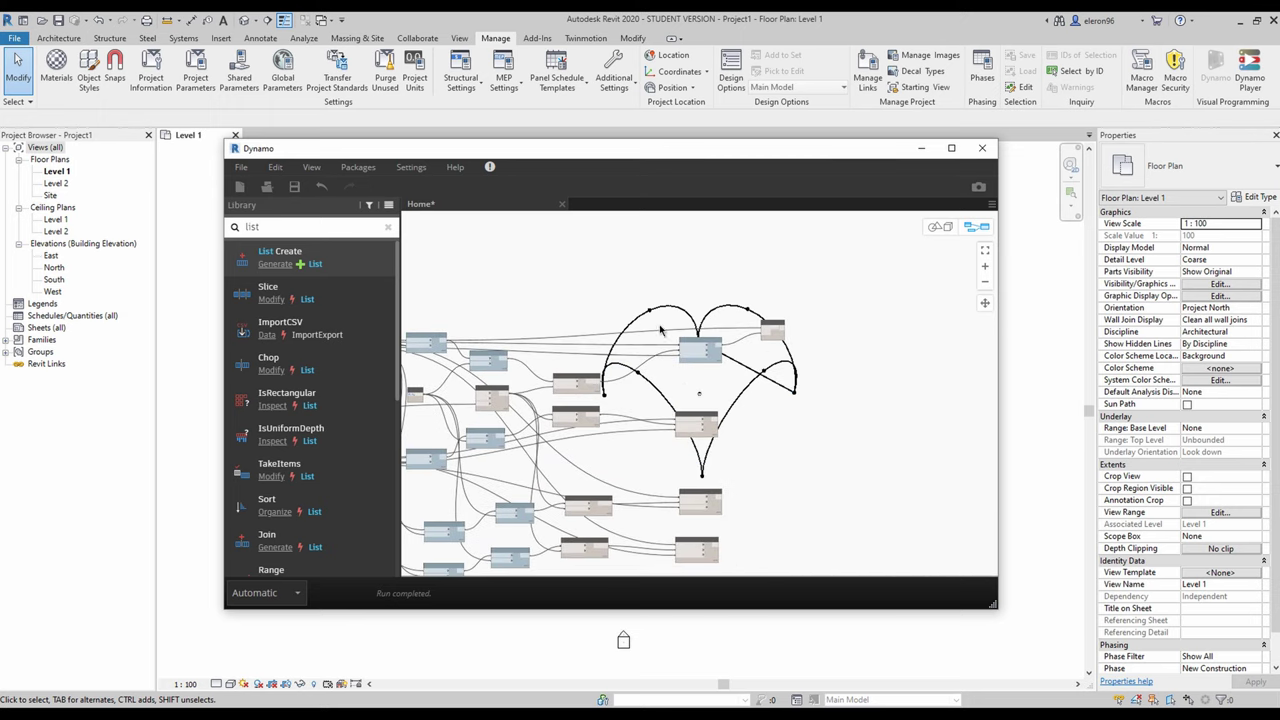
scroll(703, 368, up, 3)
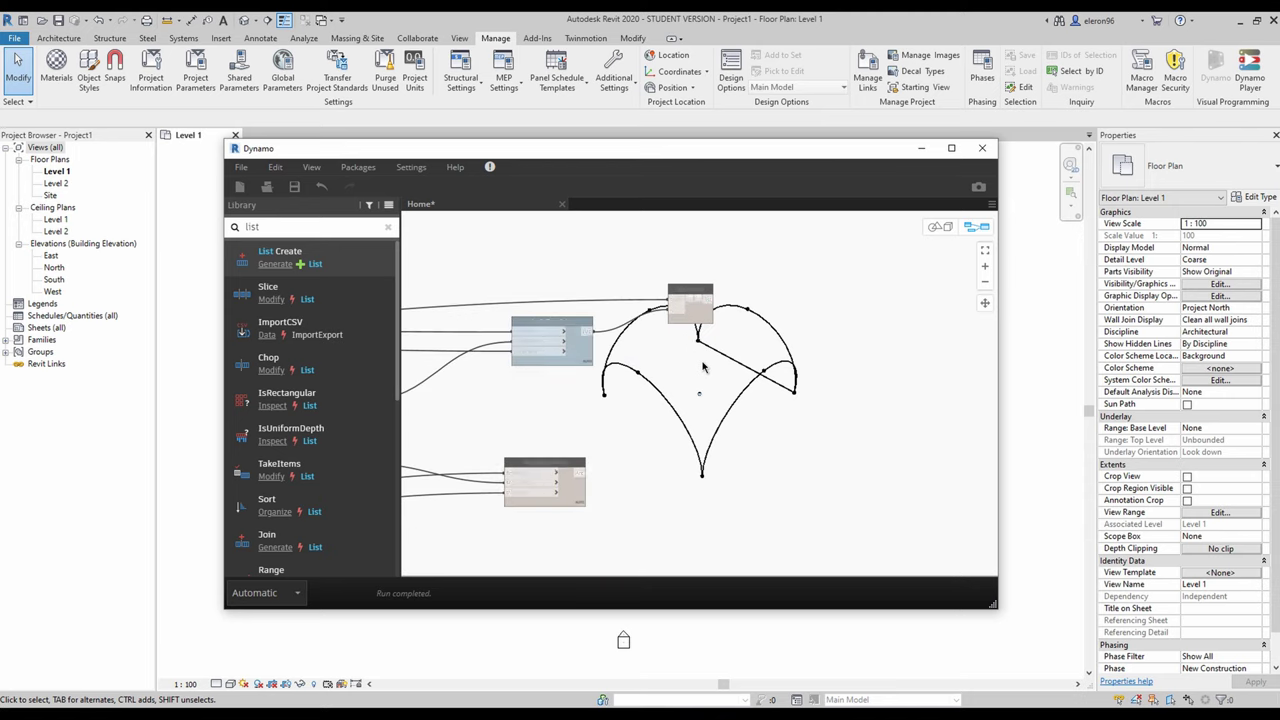
click(350, 255)
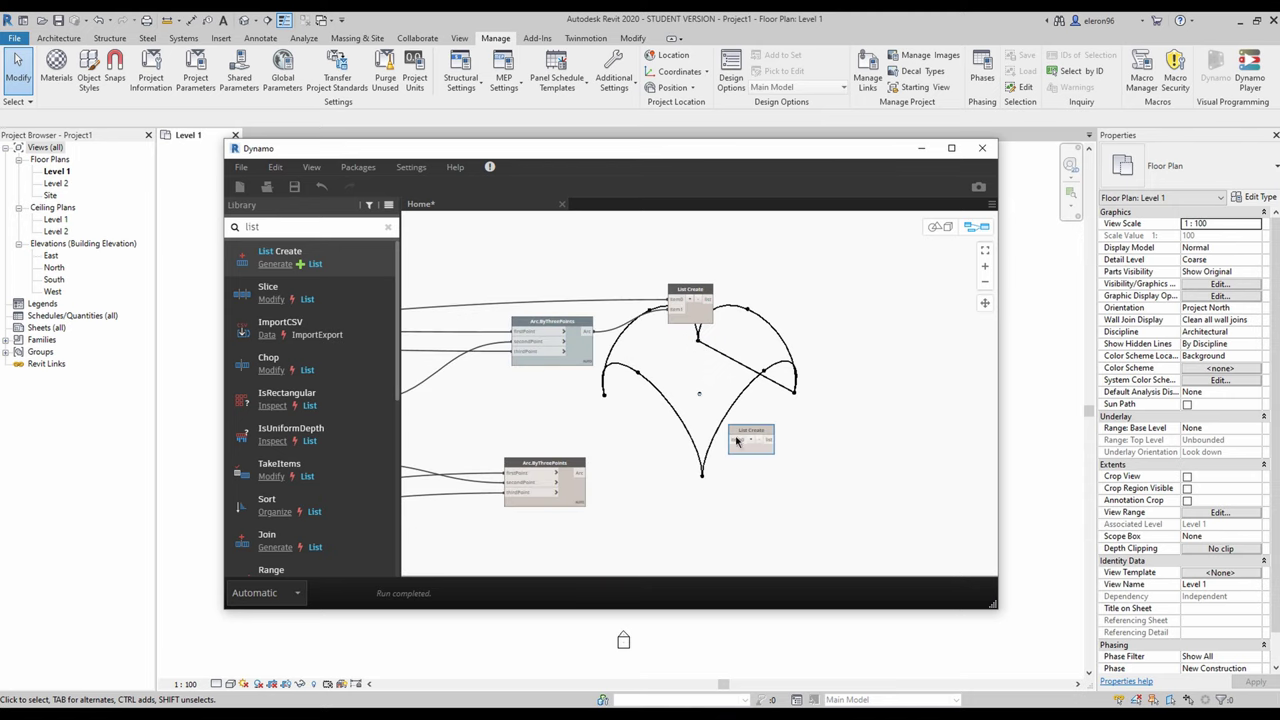
drag(752, 440, 714, 440)
scroll(571, 465, up, 2)
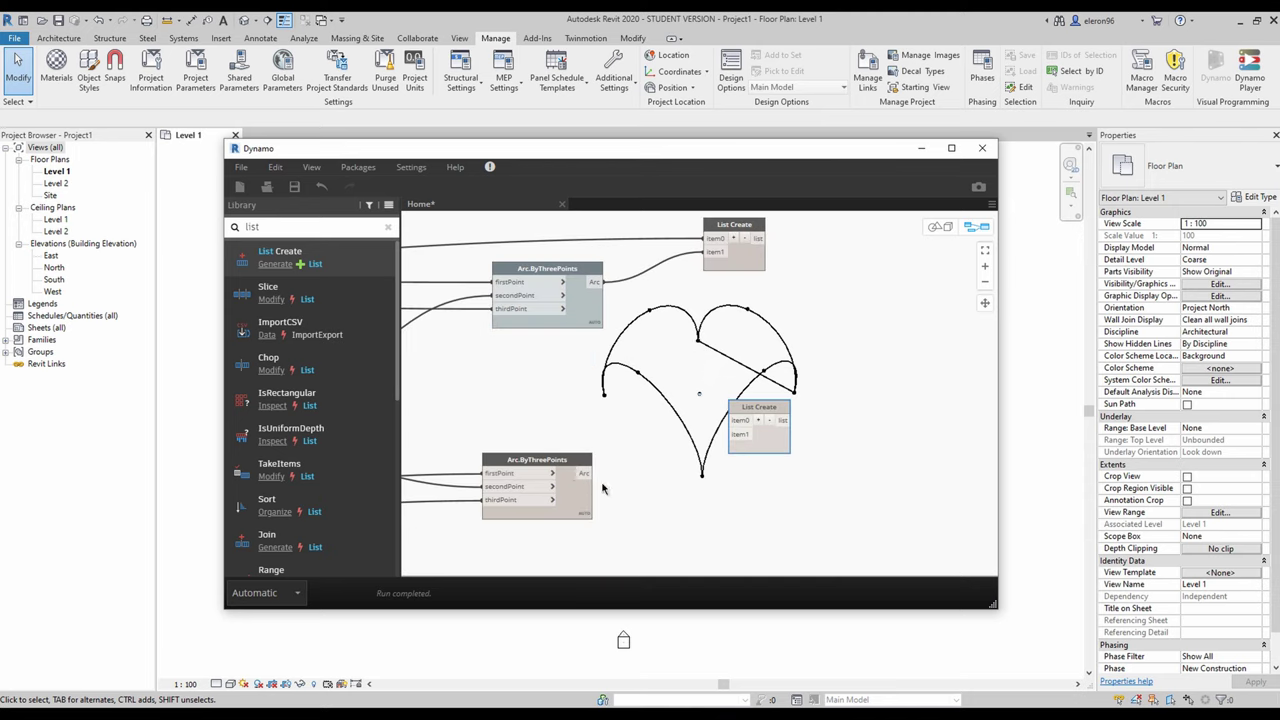
drag(590, 473, 755, 448)
click(755, 447)
click(645, 375)
Briefly preview the second Line.ByStartPointEndPoint node to check which line it draws, and hide it again
scroll(475, 401, down, 3)
middle_drag(568, 399, 820, 397)
middle_drag(483, 403, 643, 411)
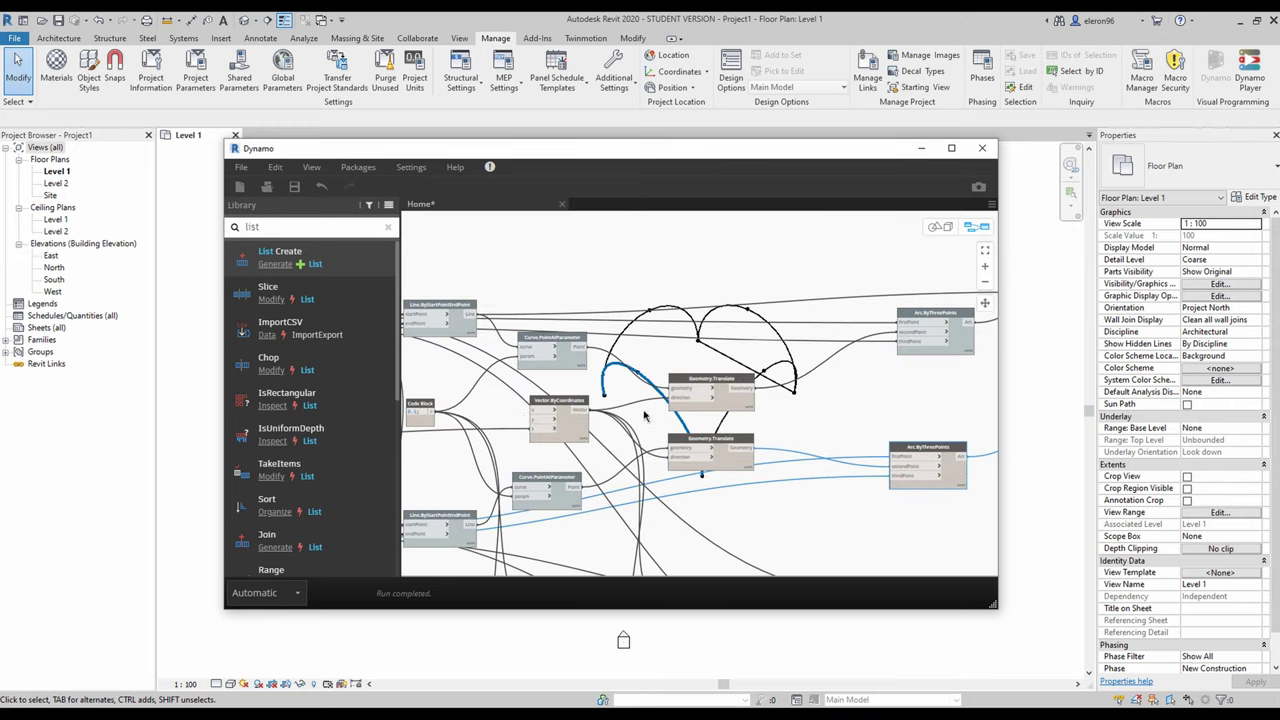
scroll(481, 415, up, 3)
middle_drag(717, 424, 643, 378)
scroll(716, 388, down, 3)
scroll(694, 456, up, 3)
click(641, 462)
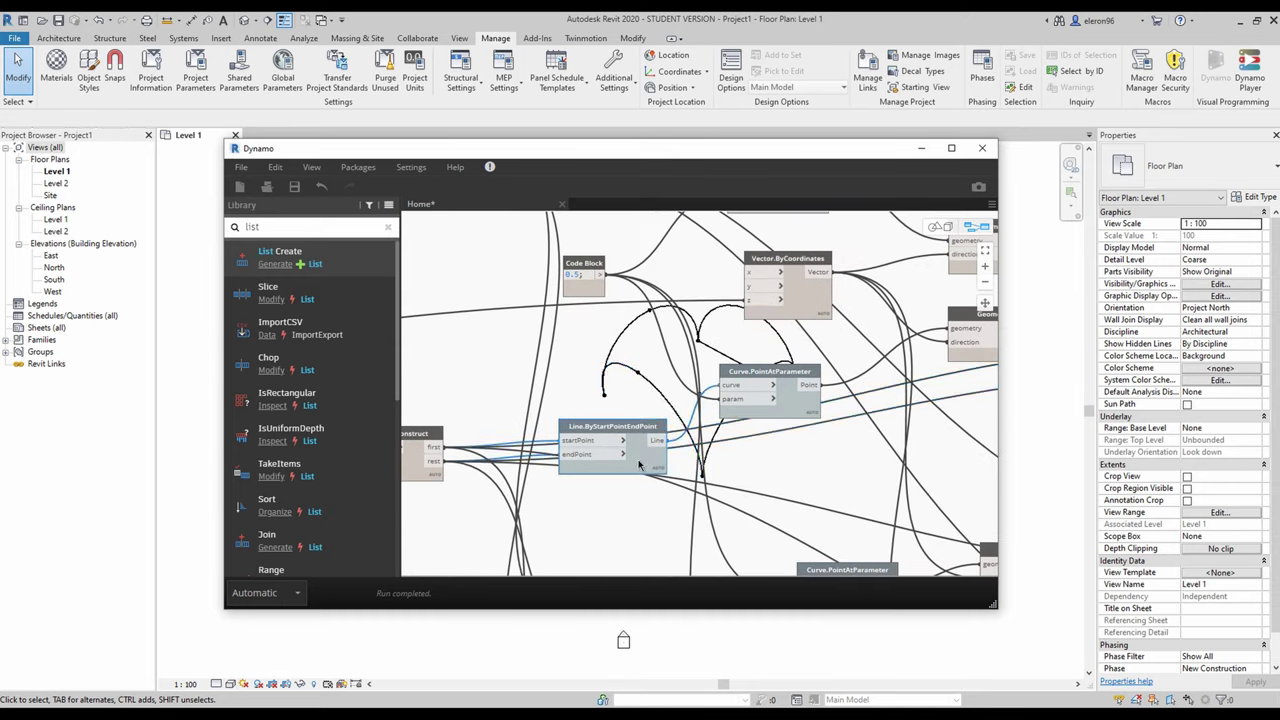
right_click(641, 462)
click(683, 560)
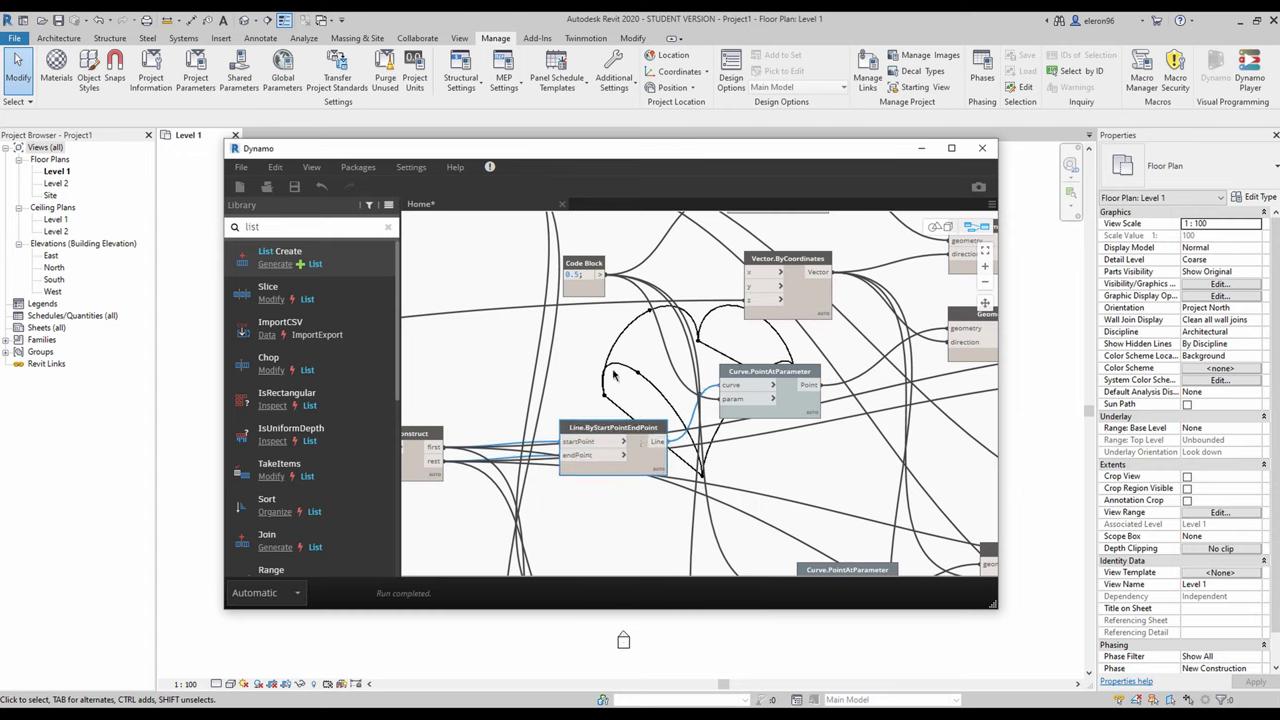
right_click(641, 462)
click(681, 558)
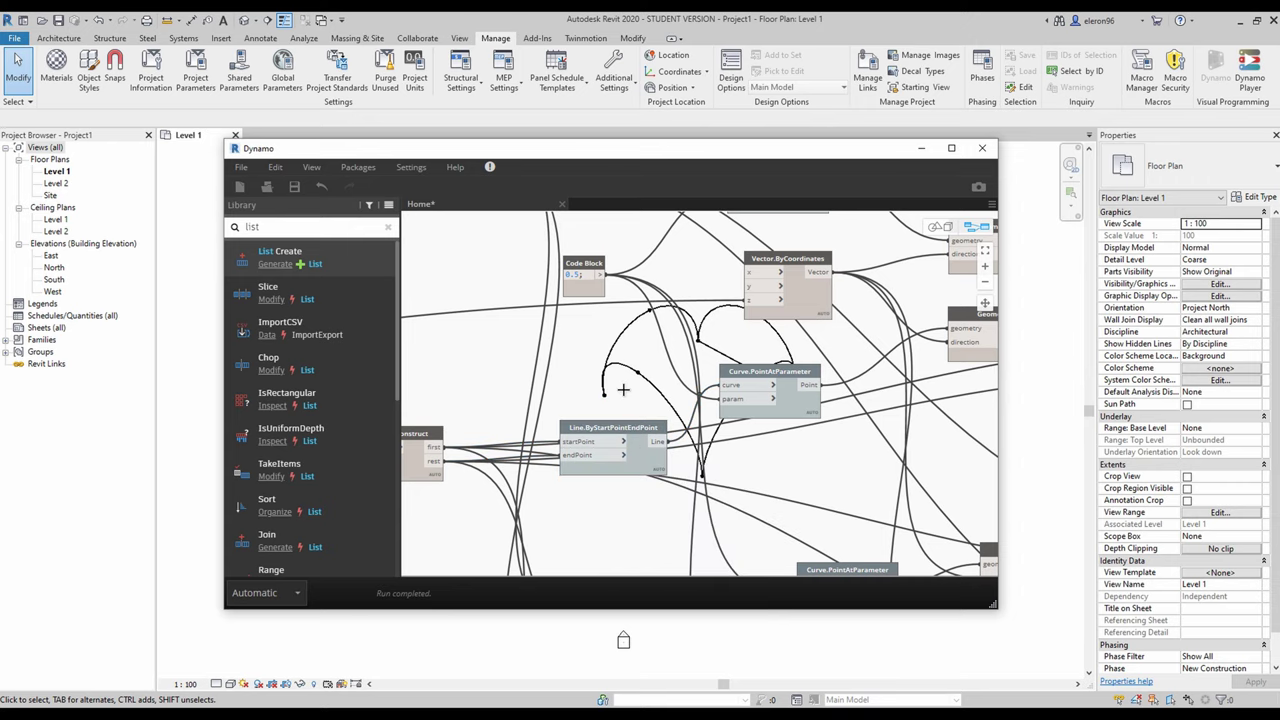
Connect the second line's output to item0 of the second List Create node and turn off the second arc's preview
click(656, 442)
scroll(653, 442, down, 6)
scroll(908, 399, up, 5)
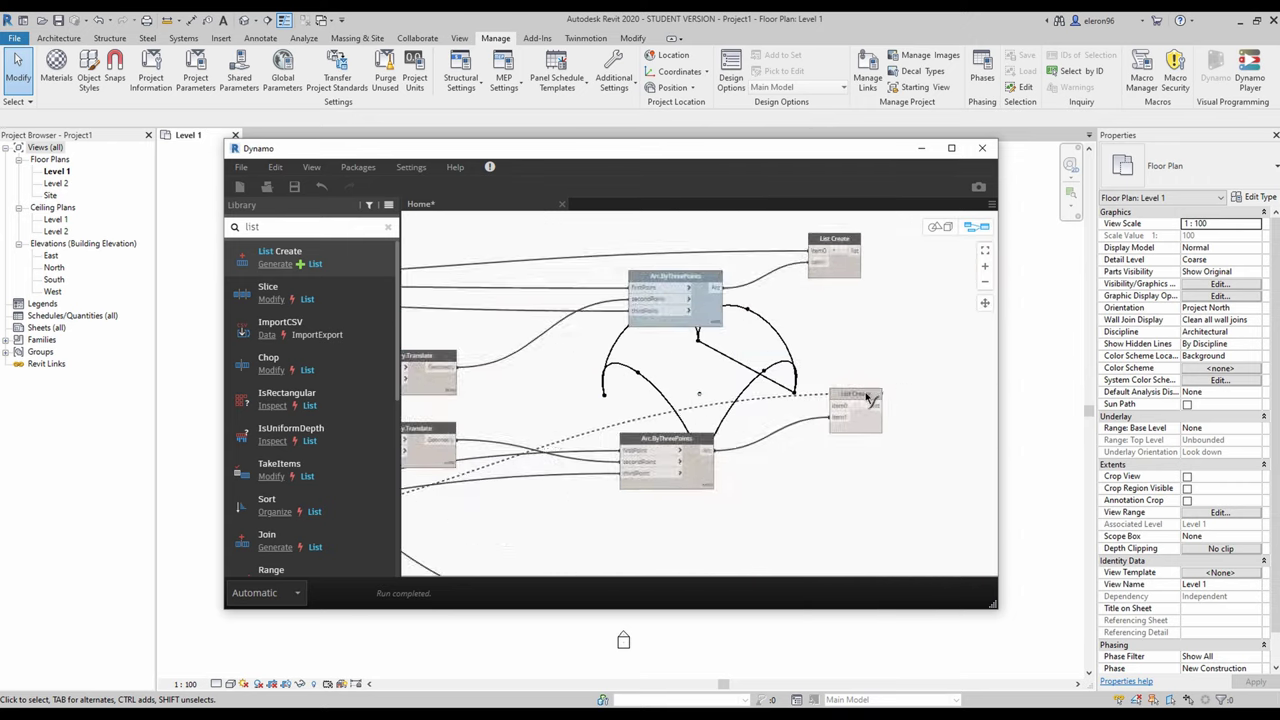
scroll(868, 398, up, 2)
click(825, 430)
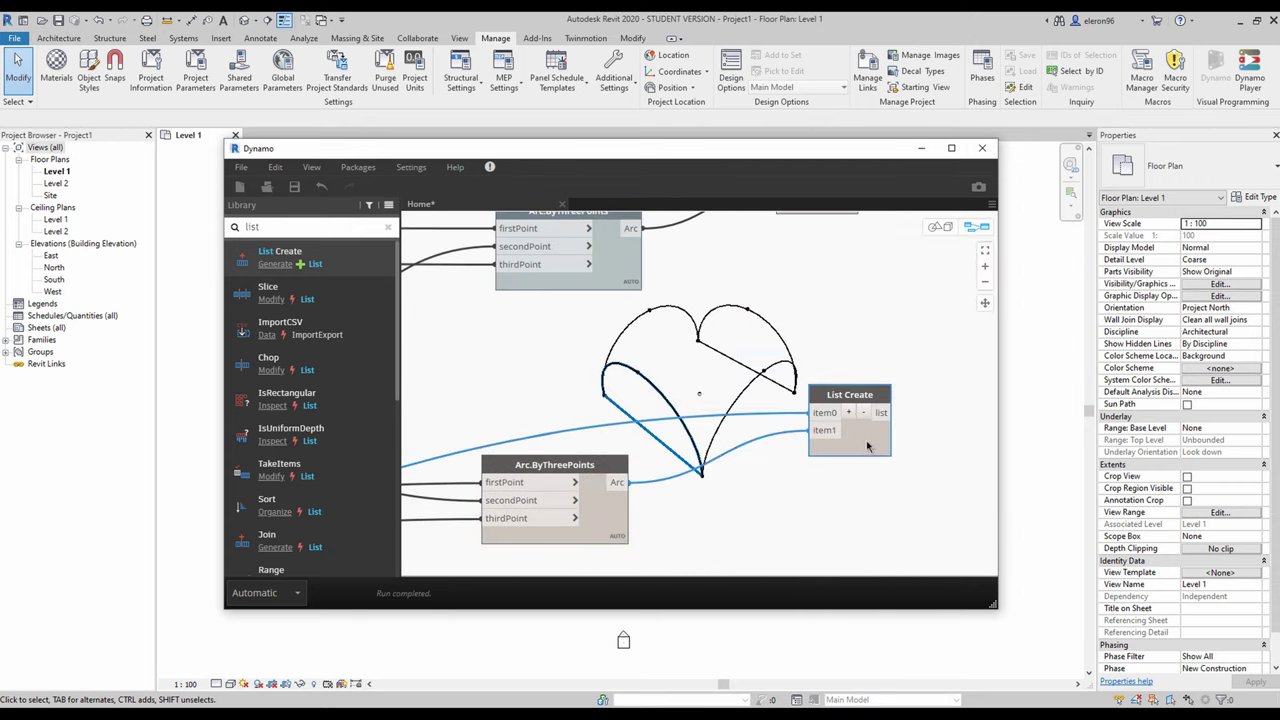
right_click(610, 522)
click(652, 614)
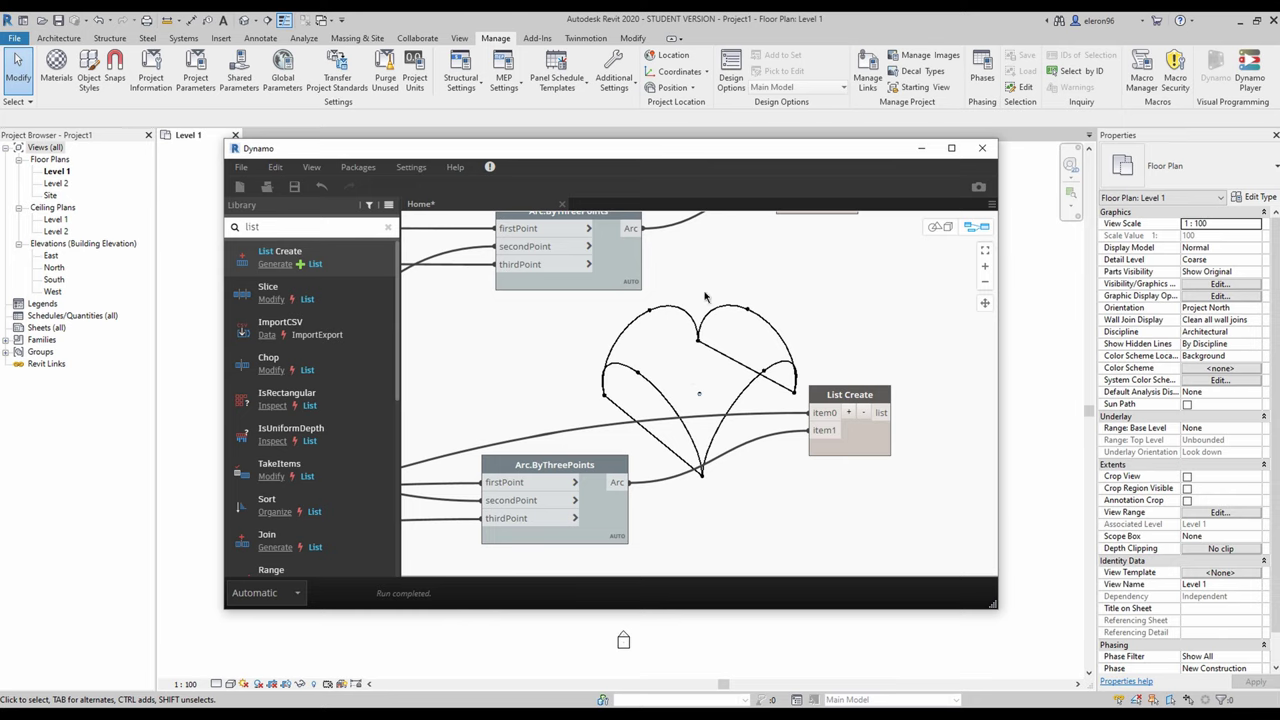
Add two more List Create nodes, each with two item inputs, and place them beside the two remaining arc nodes
scroll(713, 339, down, 5)
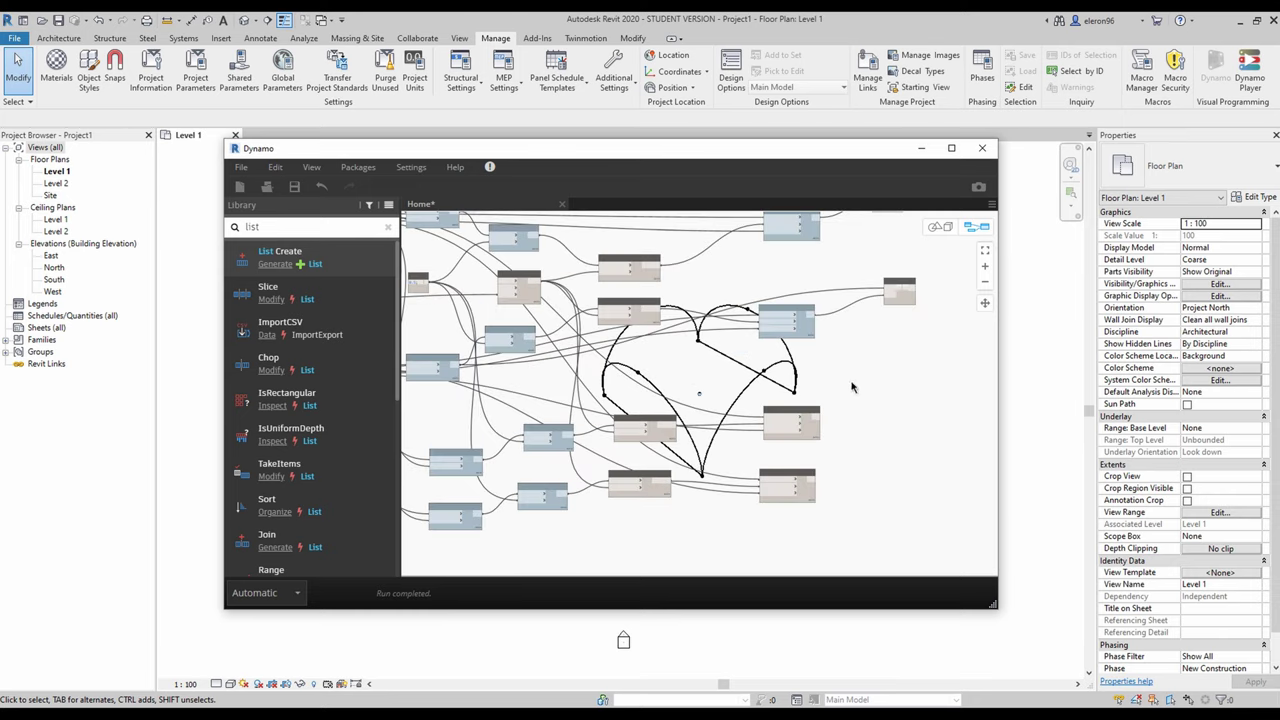
scroll(852, 387, up, 5)
click(376, 259)
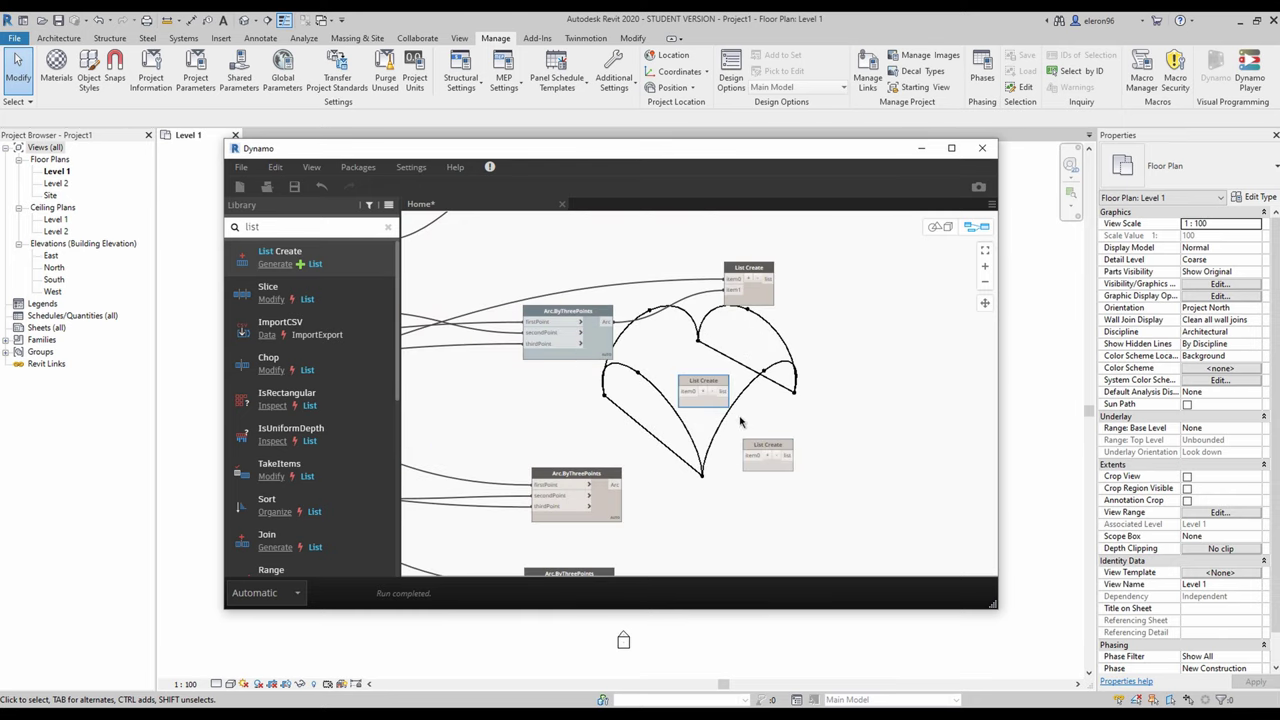
drag(704, 384, 756, 396)
drag(779, 449, 764, 466)
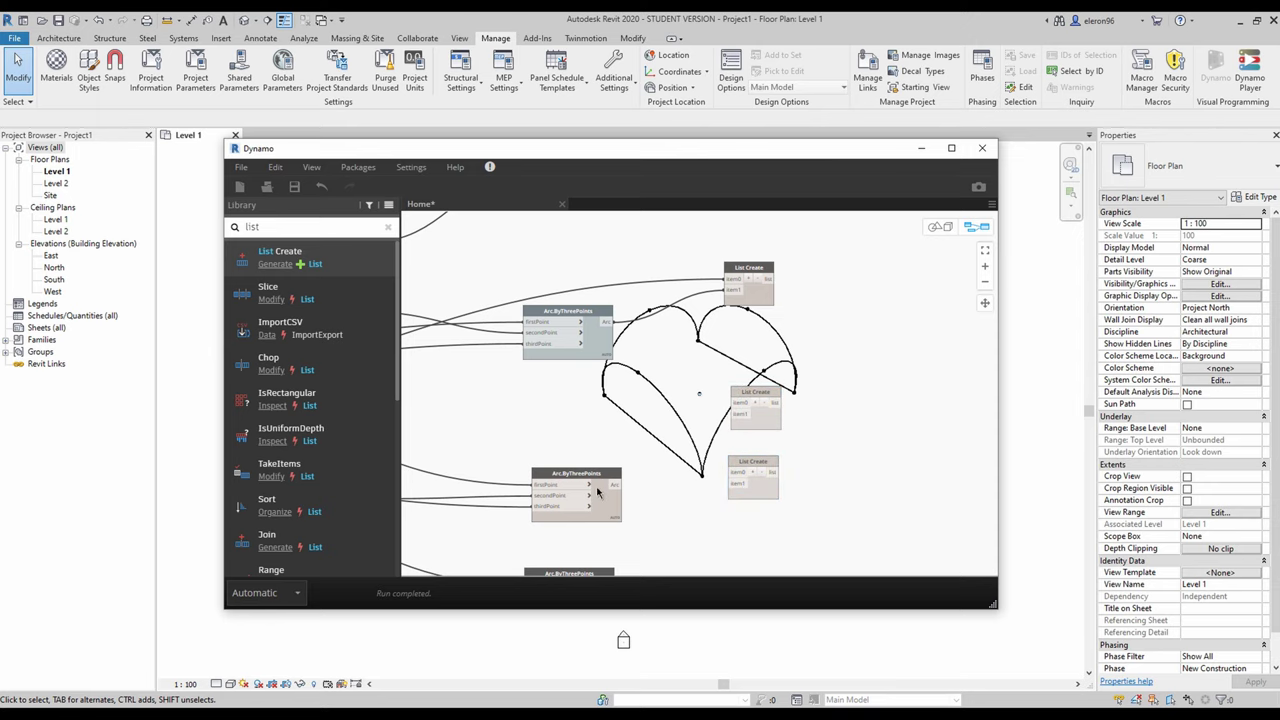
Connect the third and fourth Arc.ByThreePoints outputs to item1 of the two new List Create nodes
key(ctrl+l)
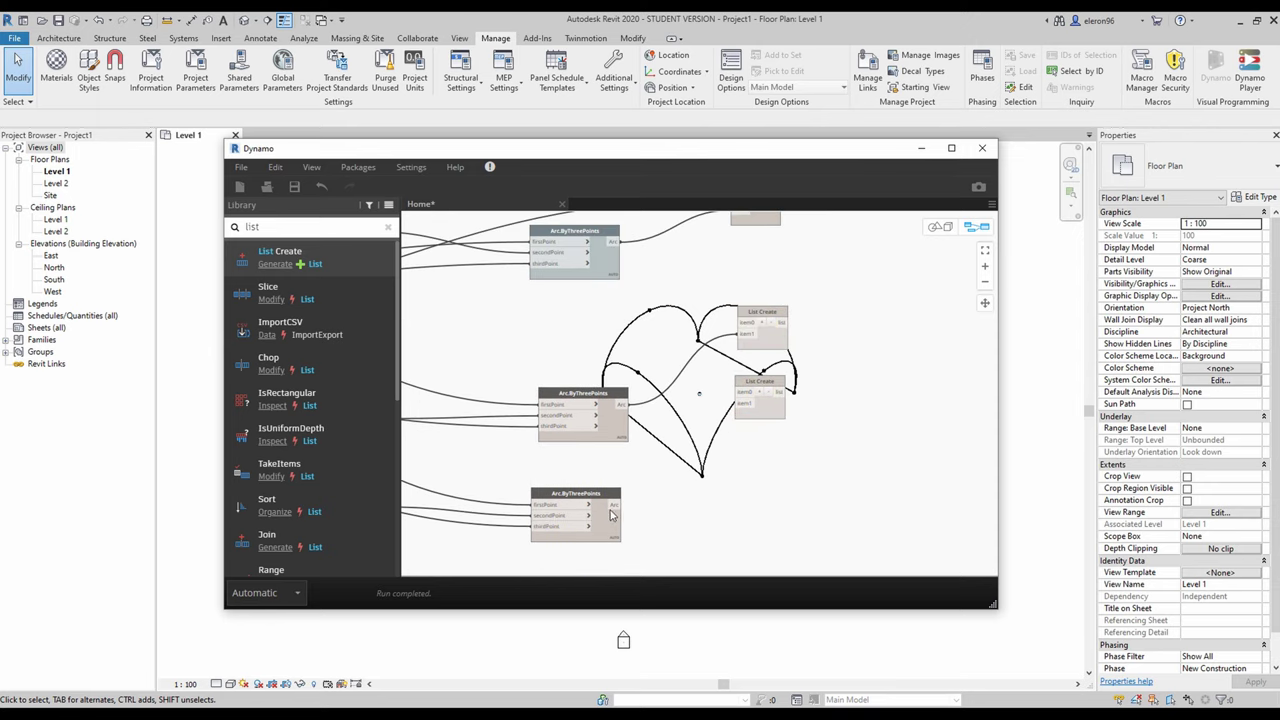
click(617, 430)
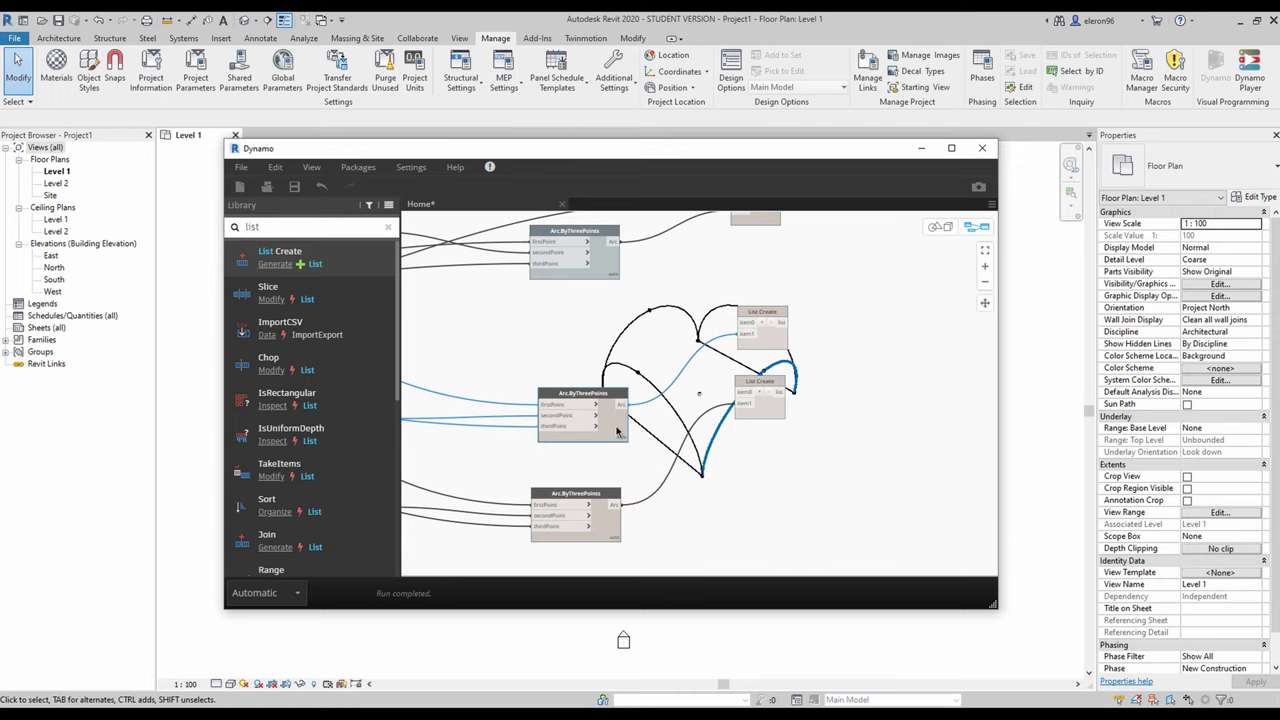
click(731, 479)
Briefly preview the third Line.ByStartPointEndPoint node to check which line it draws, and hide it again
scroll(731, 479, down, 3)
middle_drag(652, 412, 832, 420)
scroll(682, 455, up, 3)
scroll(647, 449, up, 1)
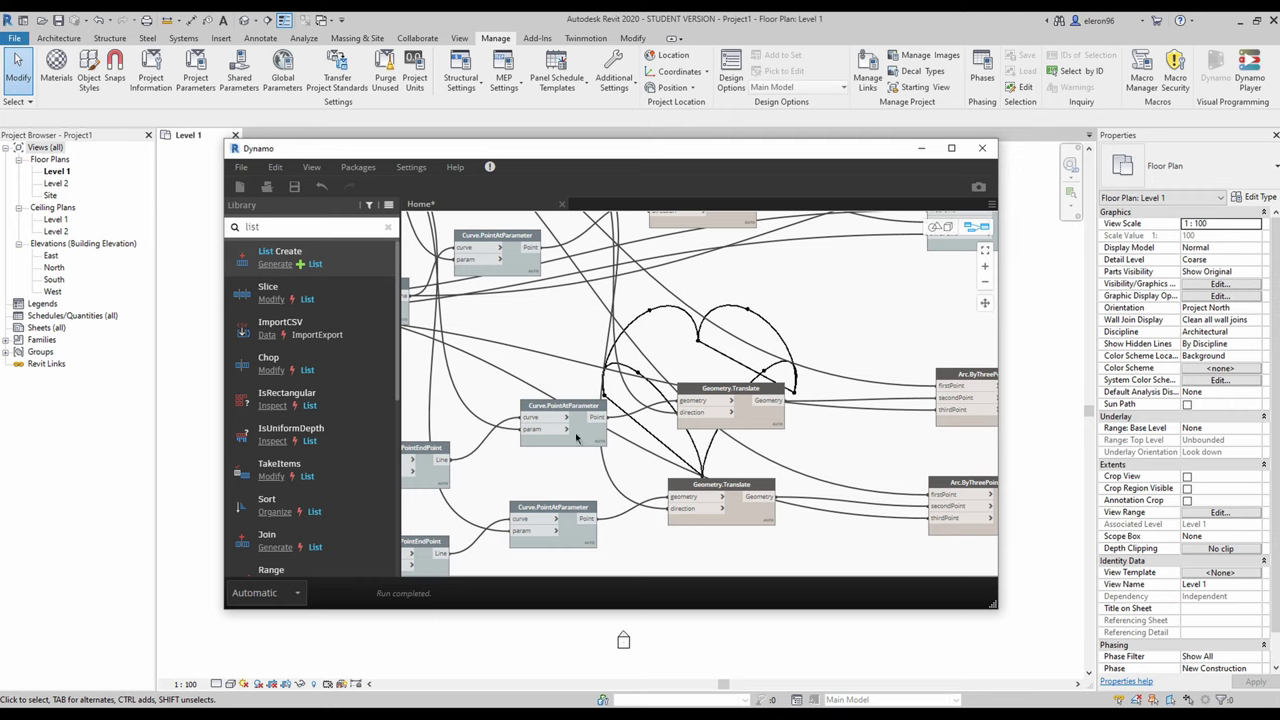
middle_drag(655, 432, 737, 436)
click(540, 479)
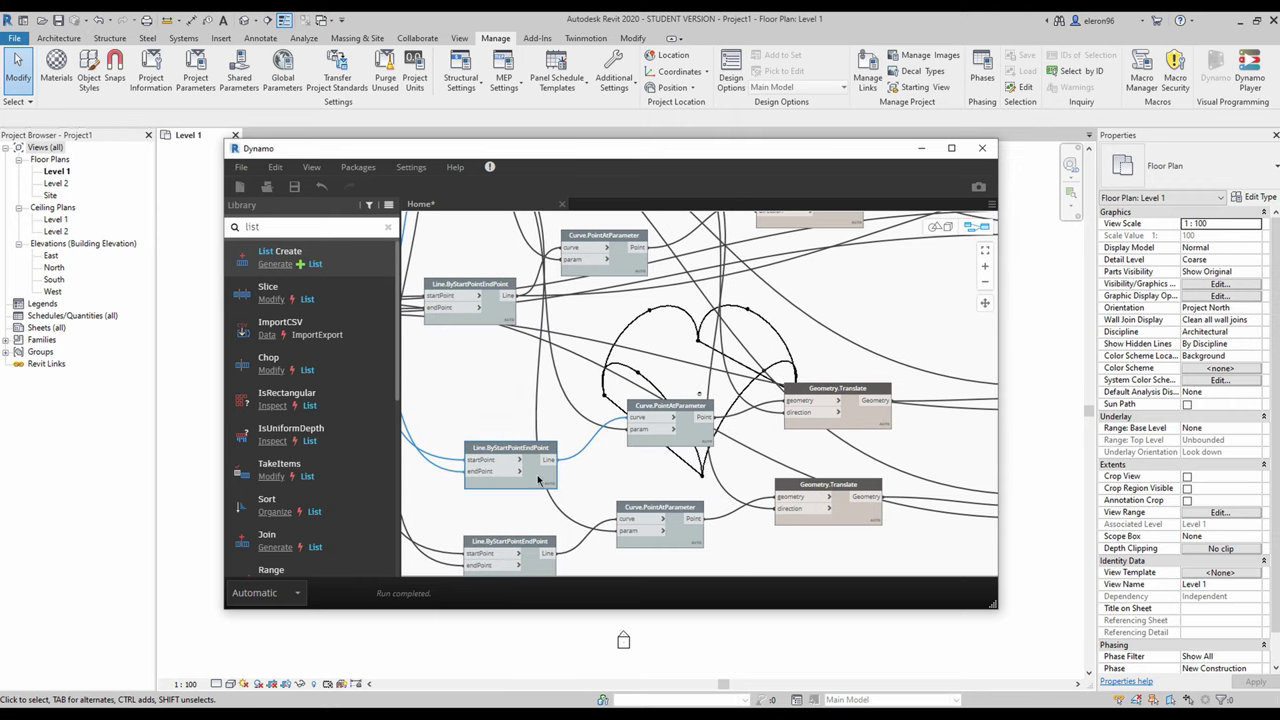
right_click(537, 479)
click(576, 577)
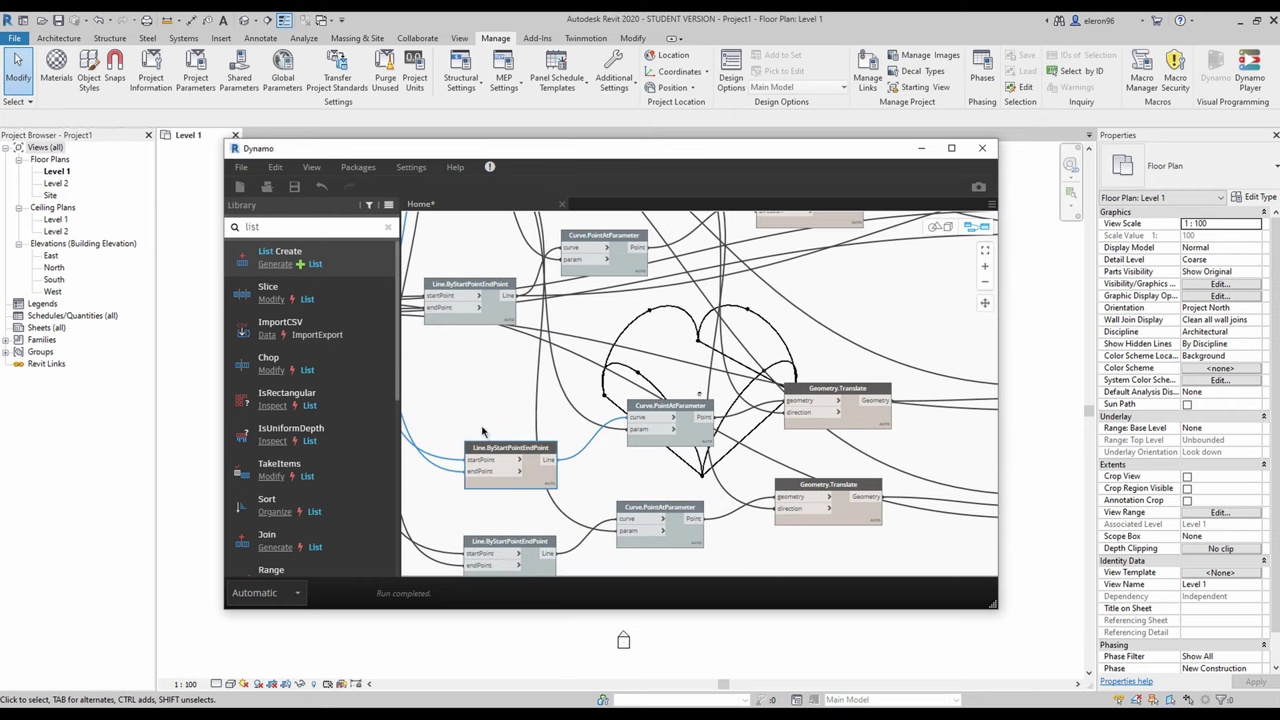
right_click(535, 473)
click(568, 571)
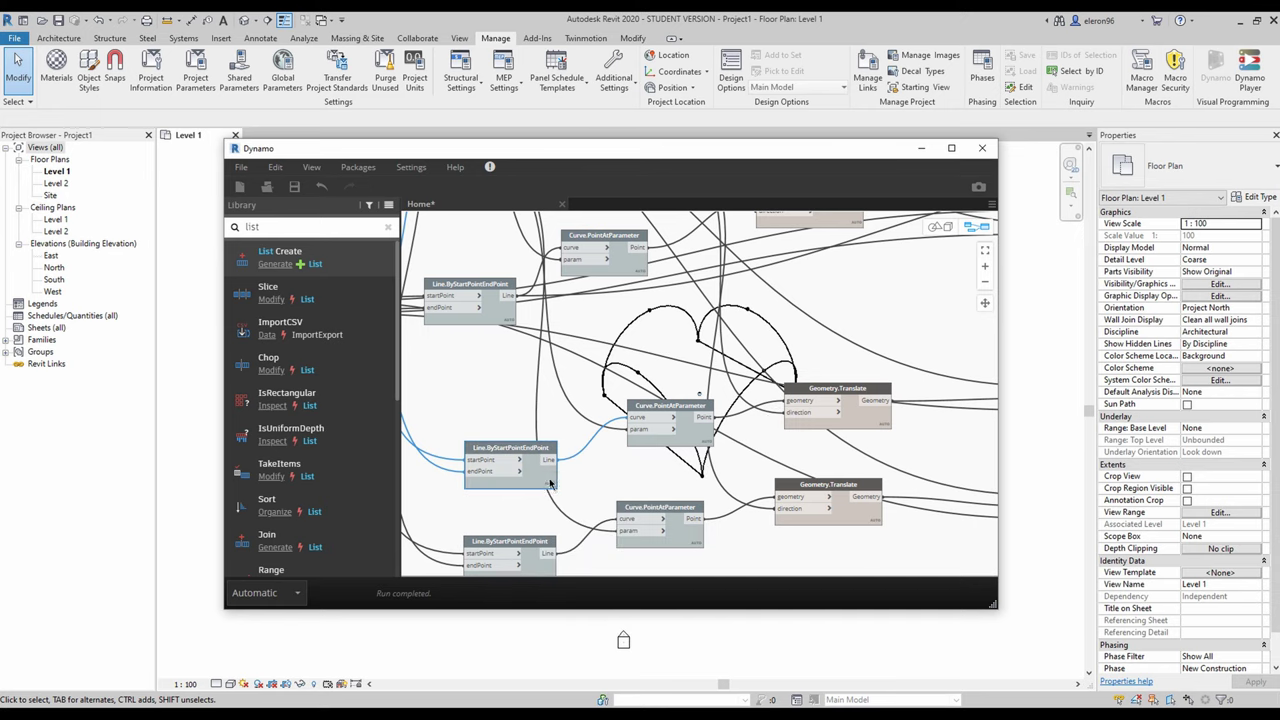
Connect the third Line.ByStartPointEndPoint output to item0 of the third List Create node
click(550, 460)
scroll(554, 459, down, 3)
scroll(820, 370, up, 3)
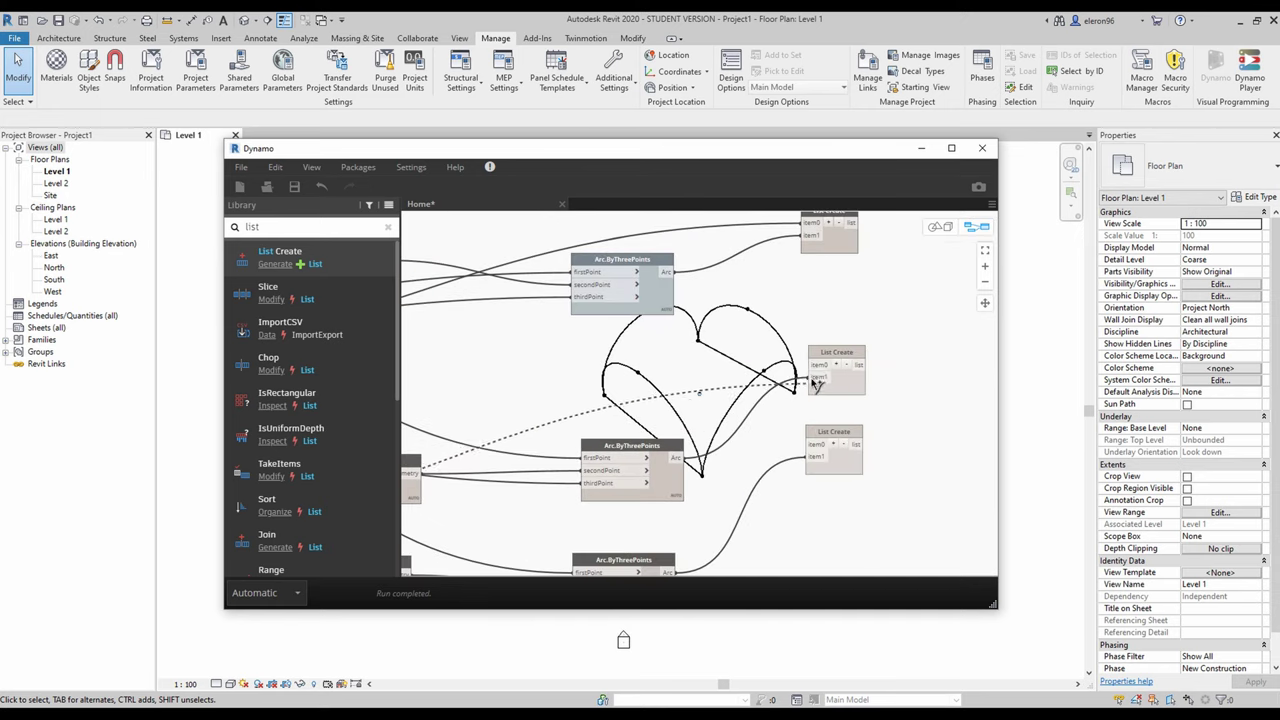
click(815, 365)
Turn off the geometry previews of the third and fourth Arc.ByThreePoints nodes
right_click(666, 483)
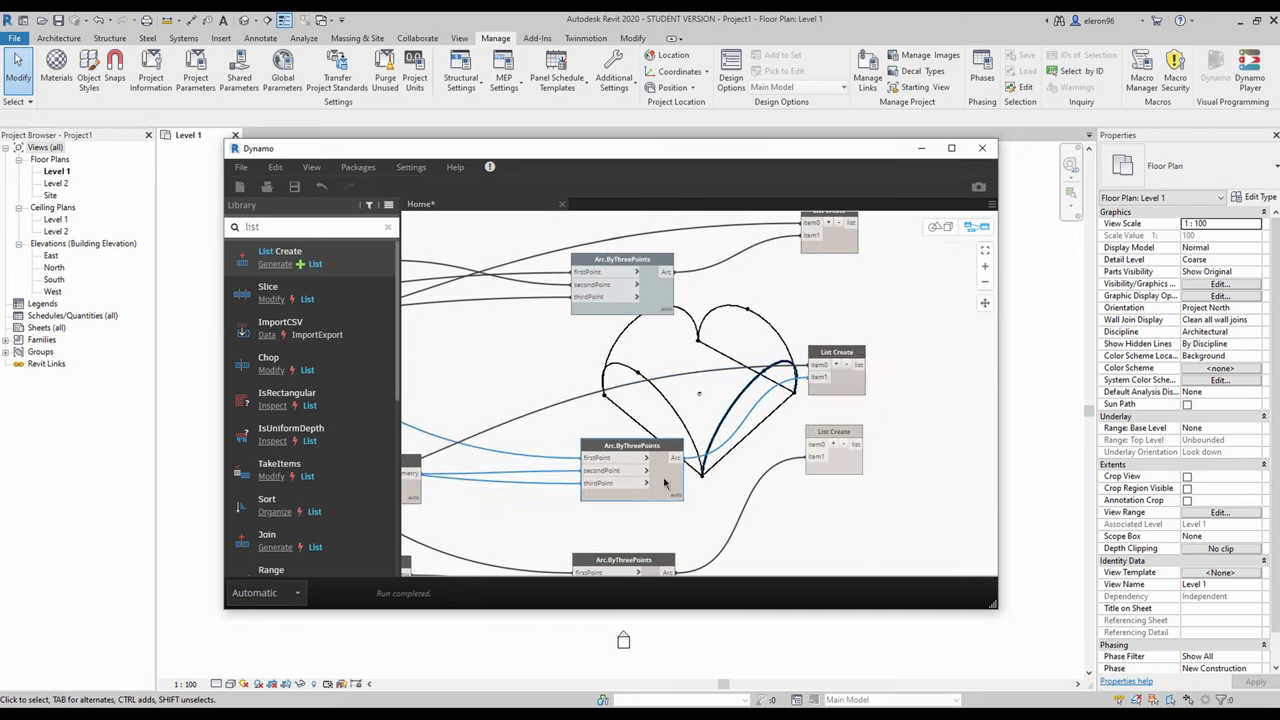
click(716, 578)
middle_drag(823, 523, 844, 421)
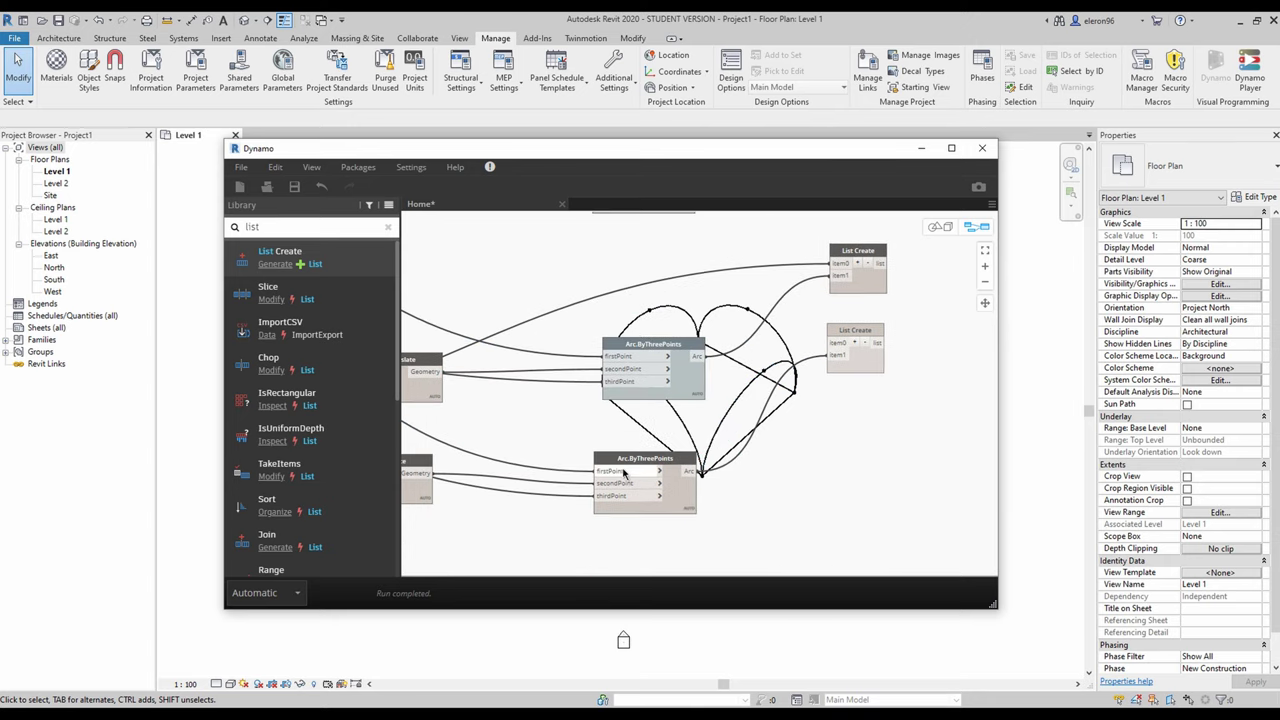
right_click(688, 484)
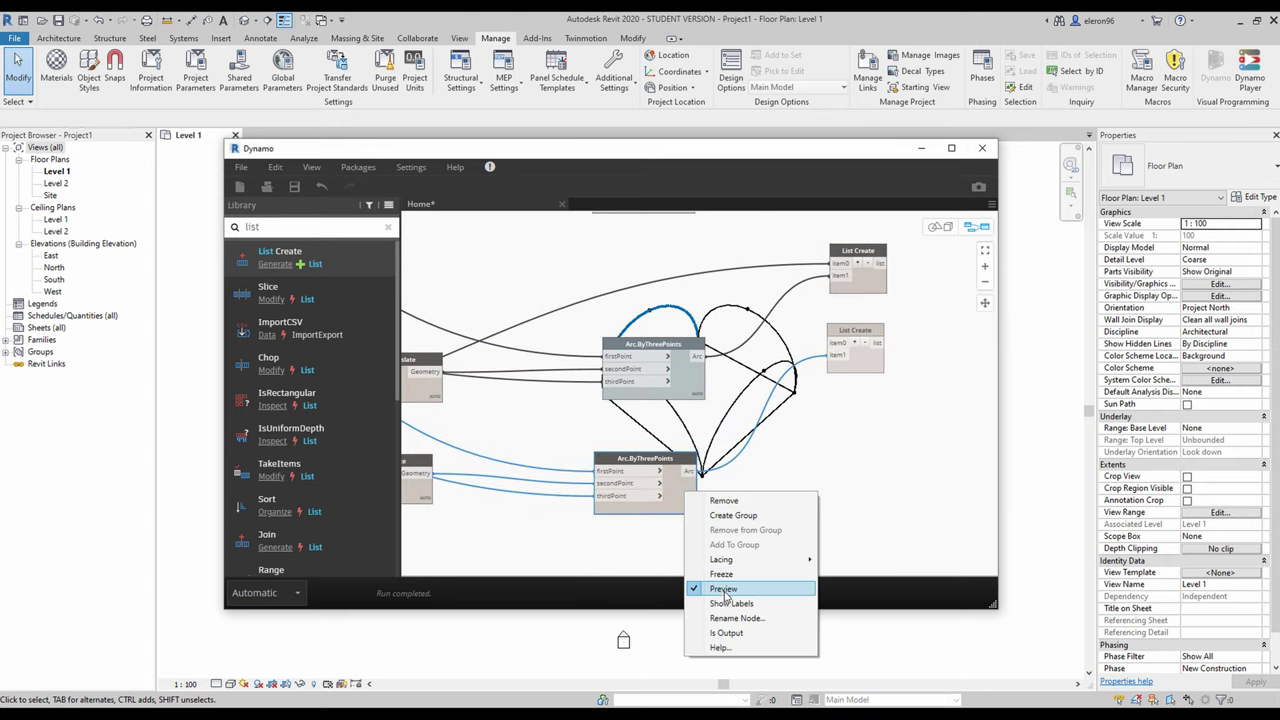
click(727, 589)
Connect the fourth Line.ByStartPointEndPoint output to item0 of the last List Create node
scroll(745, 485, down, 2)
middle_drag(612, 506, 780, 505)
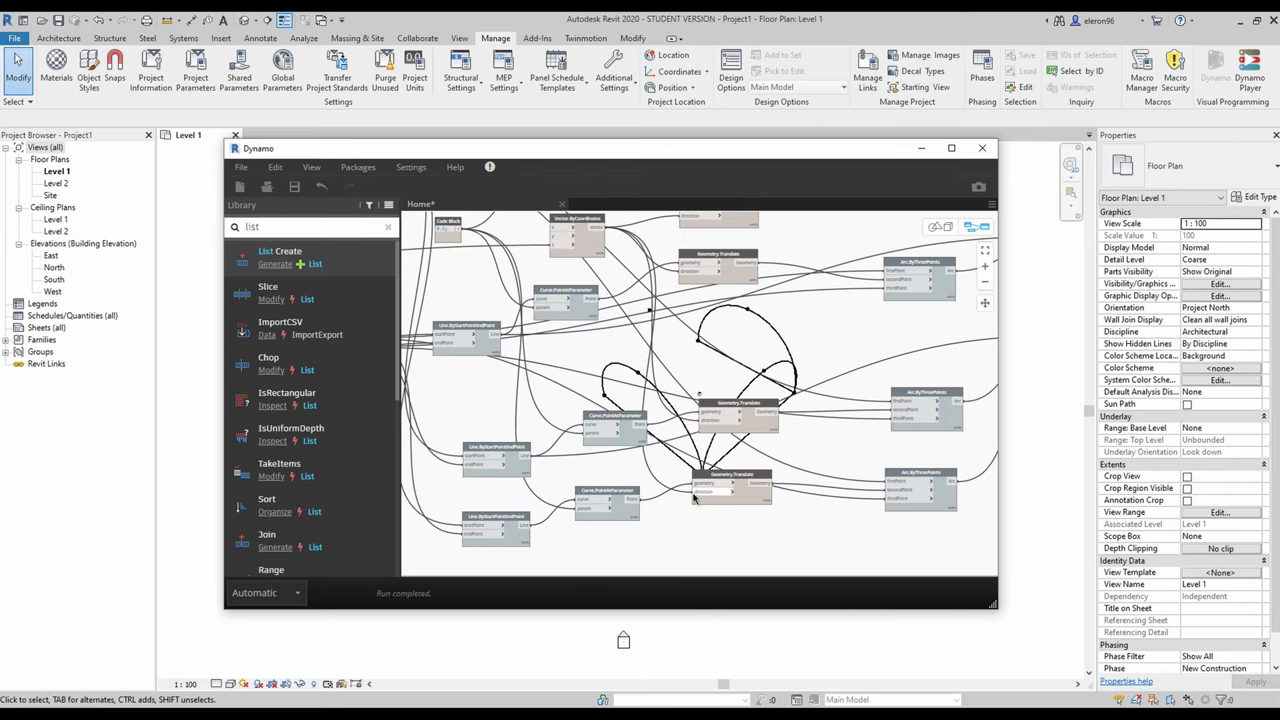
click(525, 530)
scroll(588, 498, down, 3)
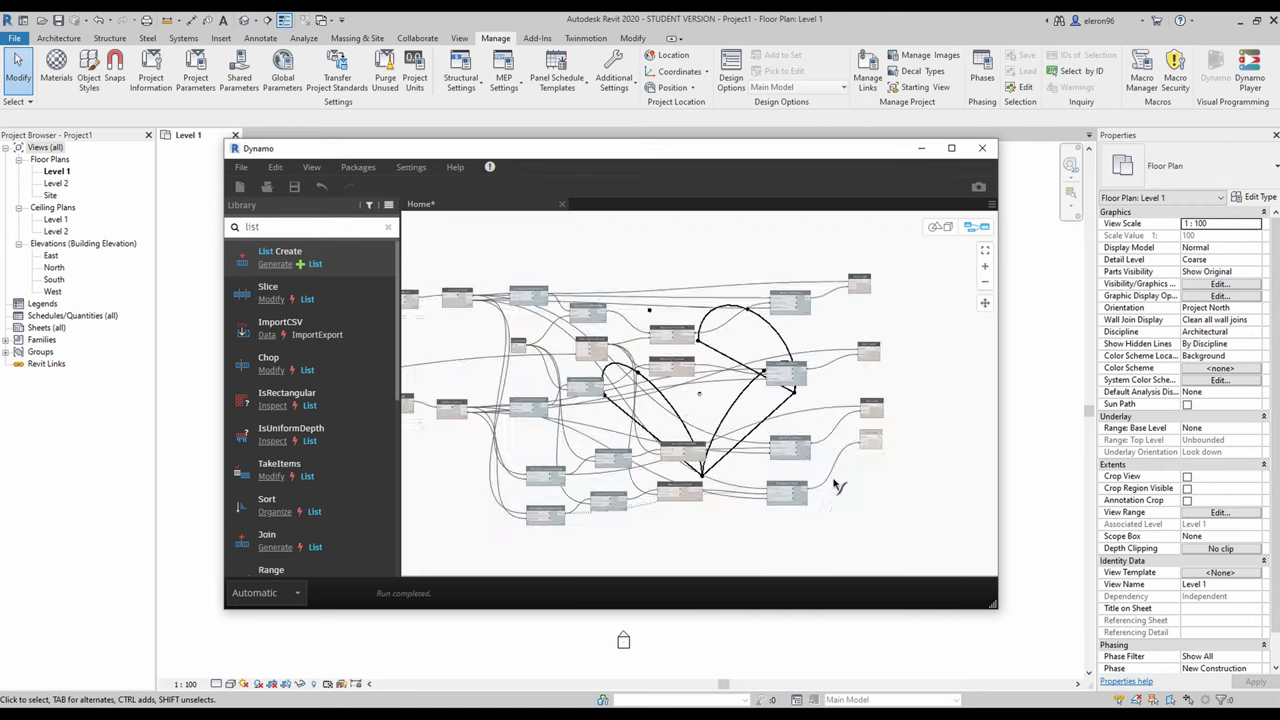
scroll(910, 454, up, 3)
click(825, 427)
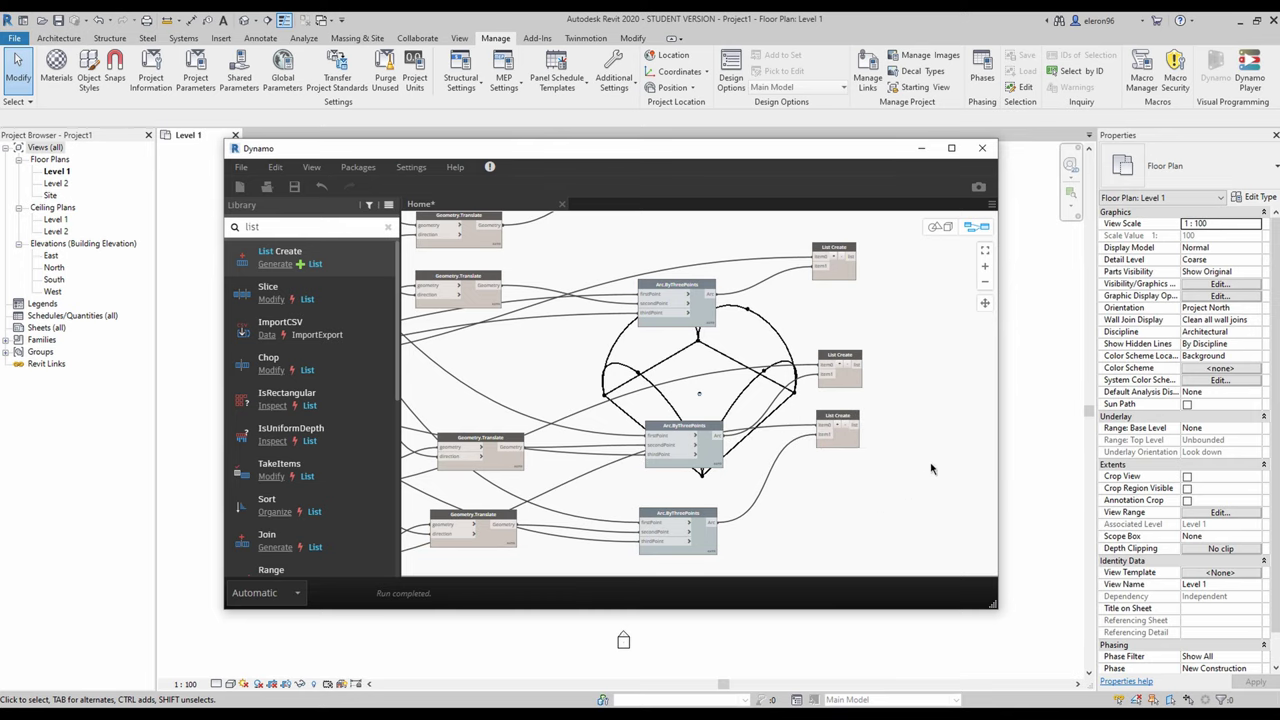
Arrange the four List Create nodes in one evenly spaced column, keeping their line-and-arc pair order
middle_drag(881, 463, 544, 533)
middle_drag(540, 324, 541, 365)
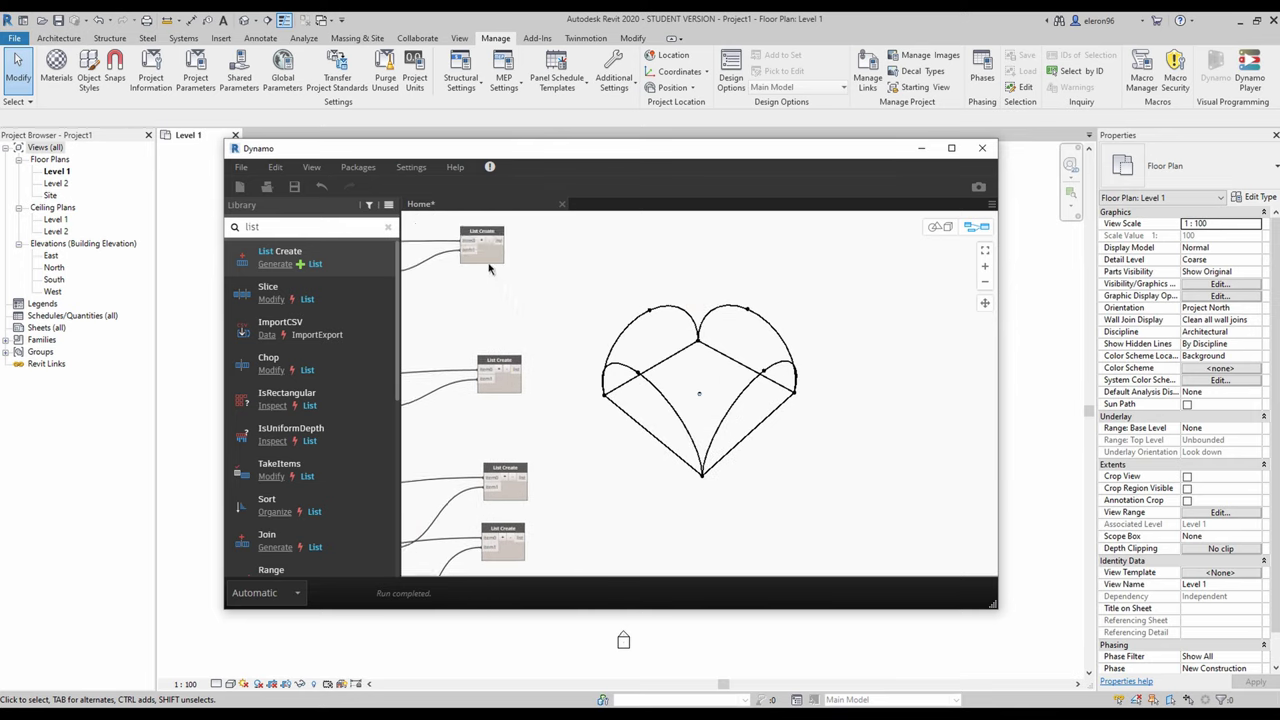
drag(488, 266, 528, 298)
drag(481, 238, 525, 273)
drag(512, 394, 540, 355)
drag(524, 476, 541, 414)
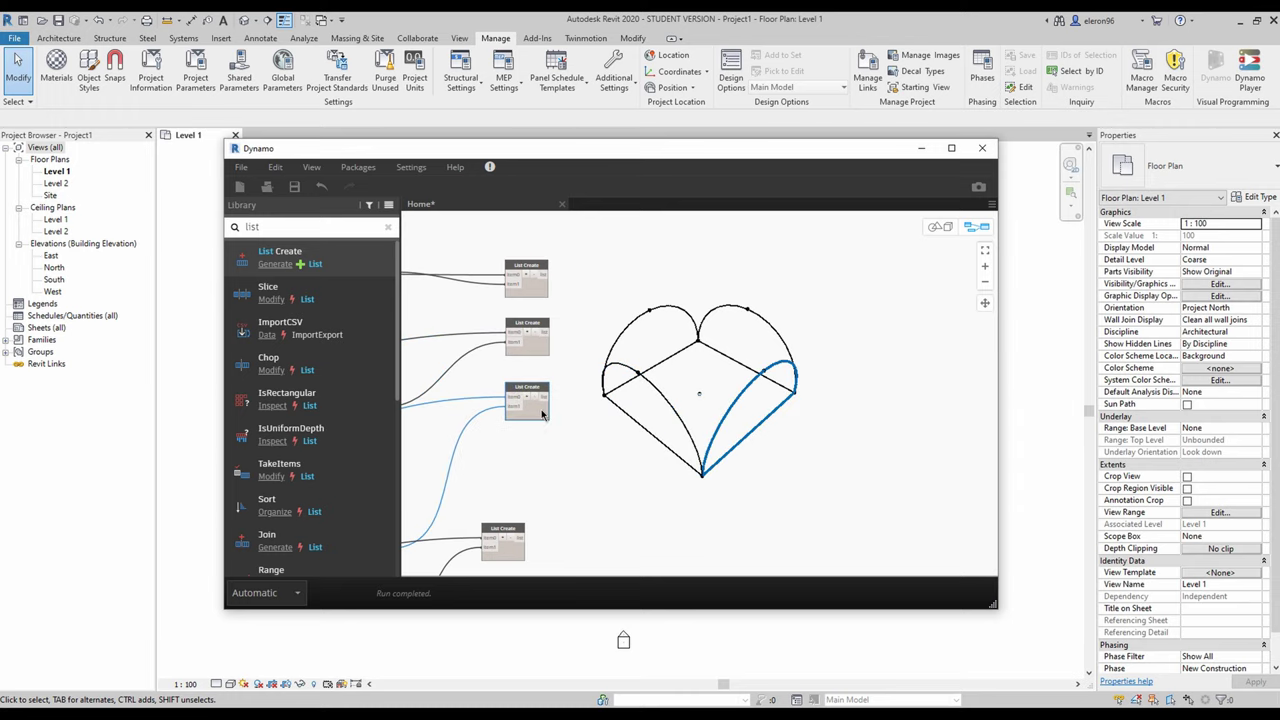
drag(514, 545, 534, 463)
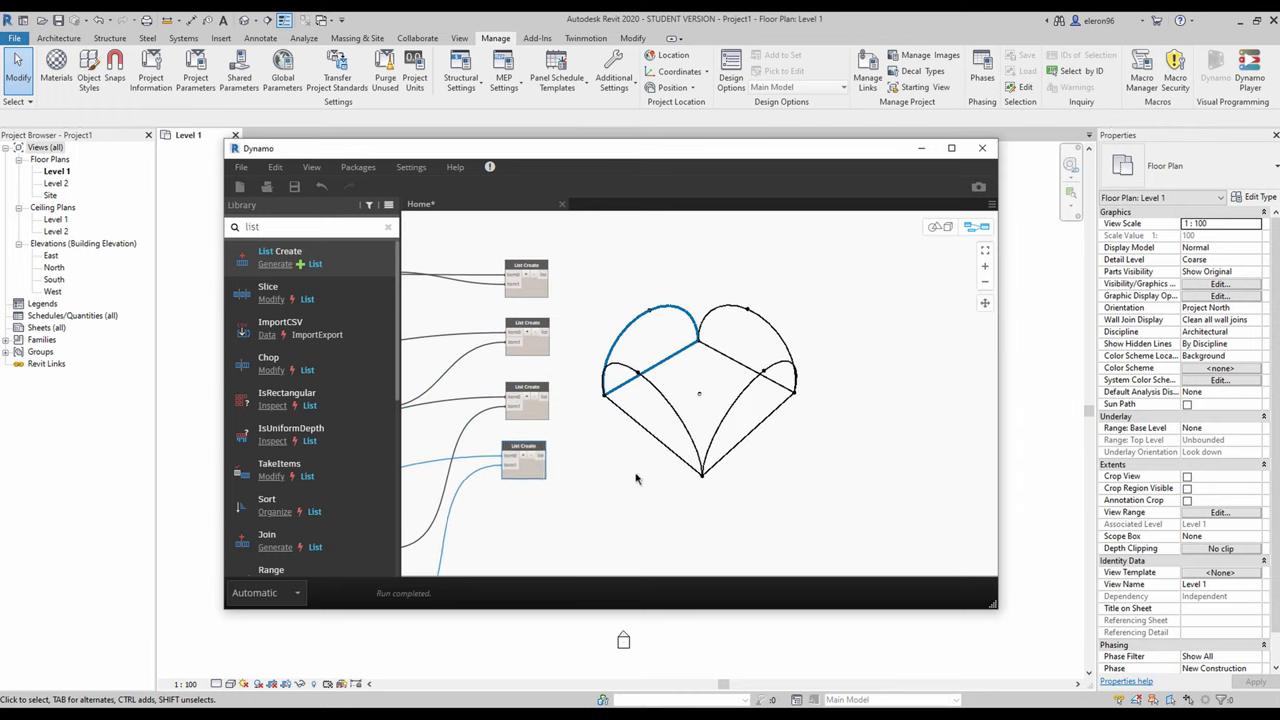
click(712, 405)
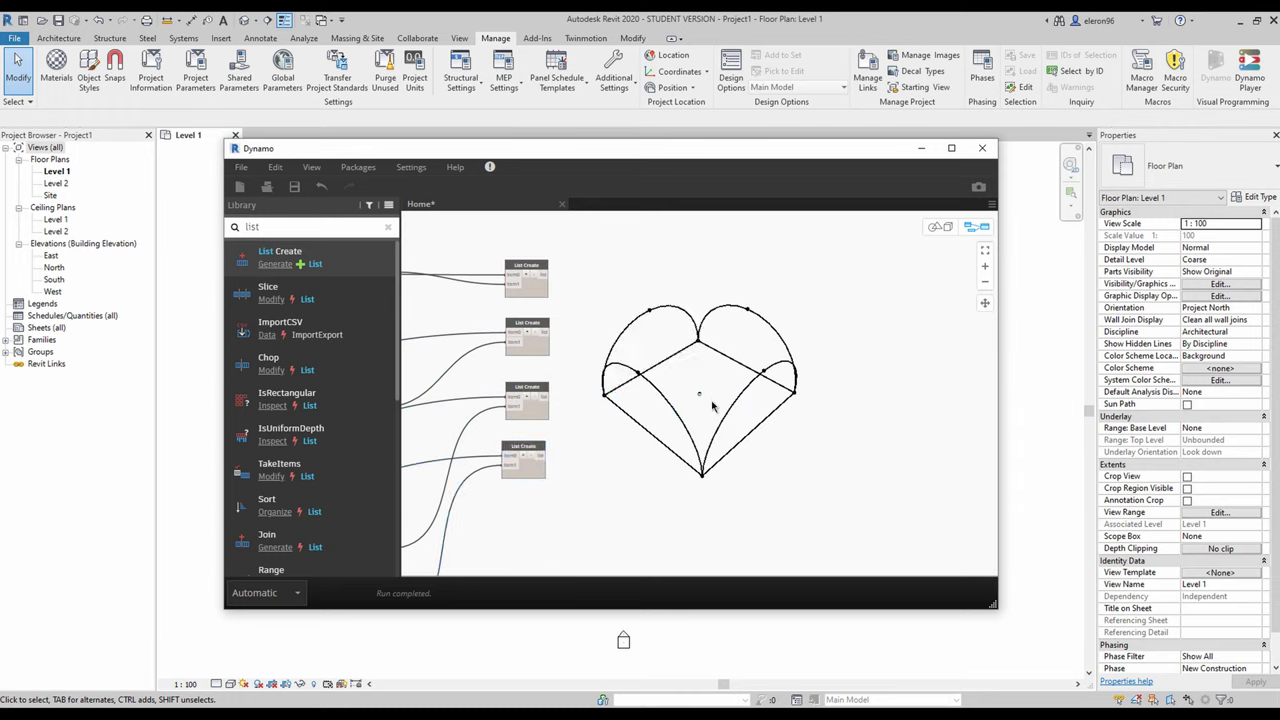
click(623, 640)
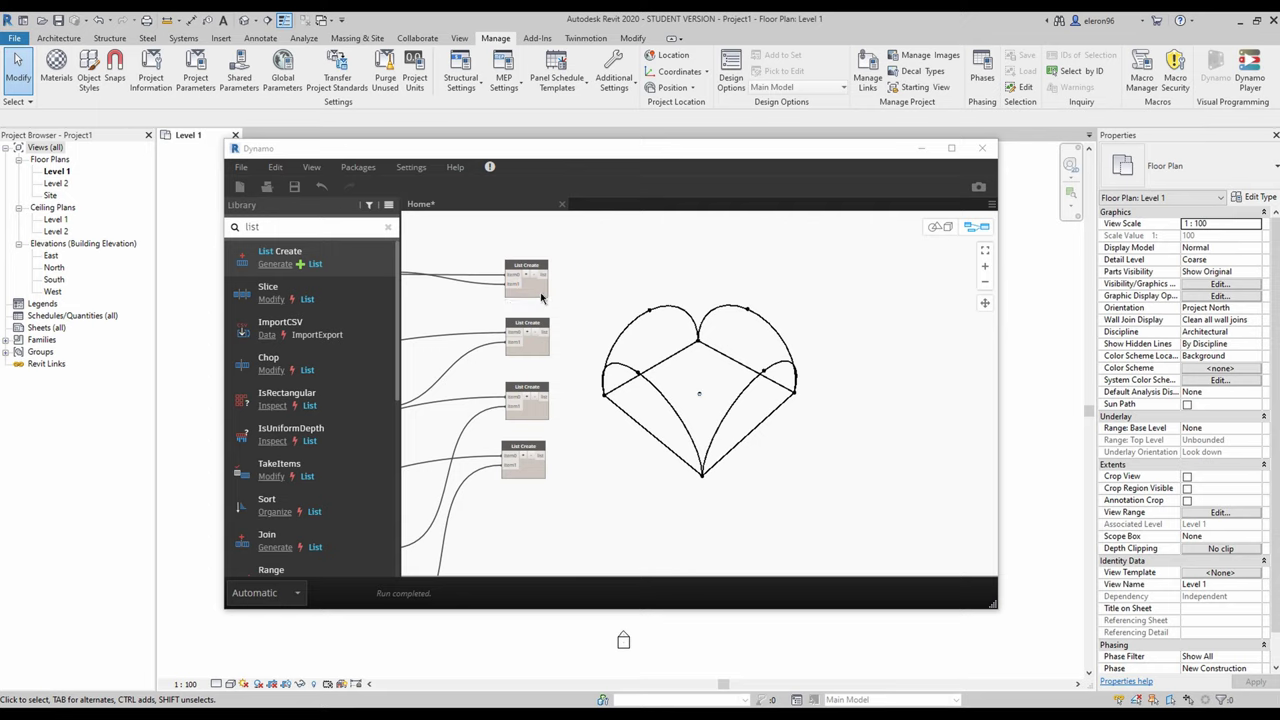
Search the node library for polycurve.By and place a PolyCurve.ByJoinedCurves node beside the first List Create node
click(321, 237)
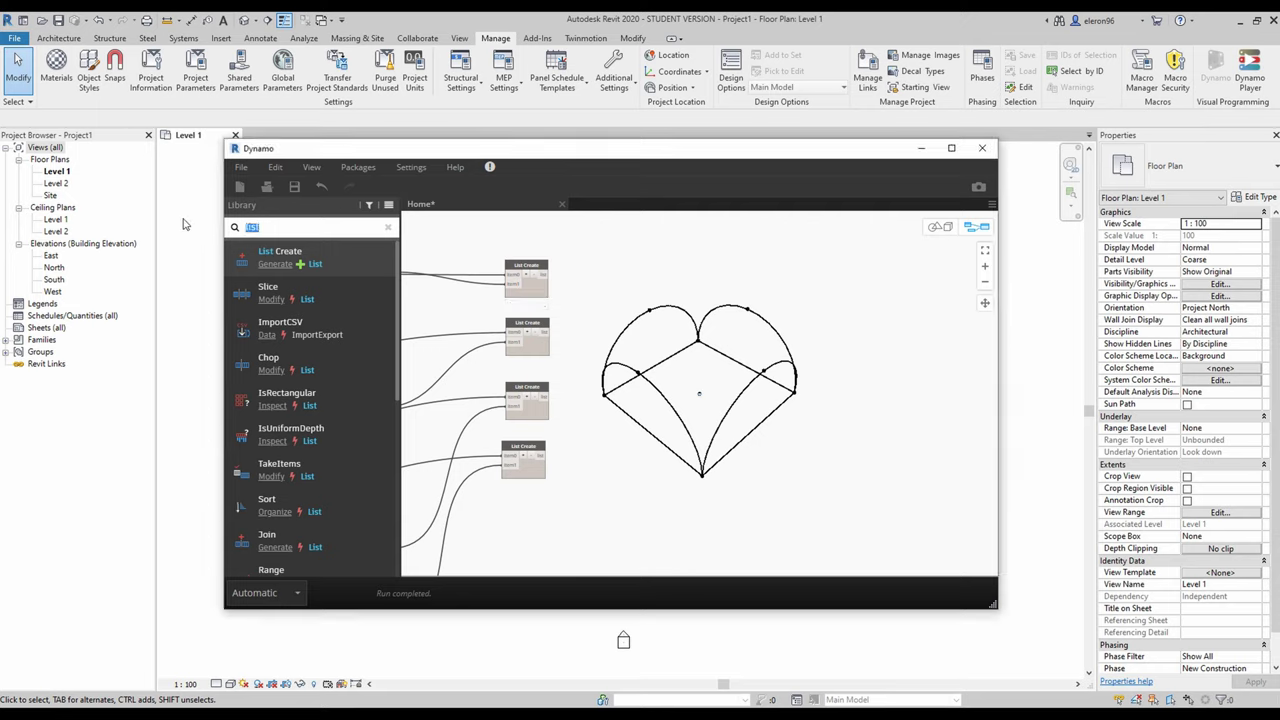
key(BackSpace)
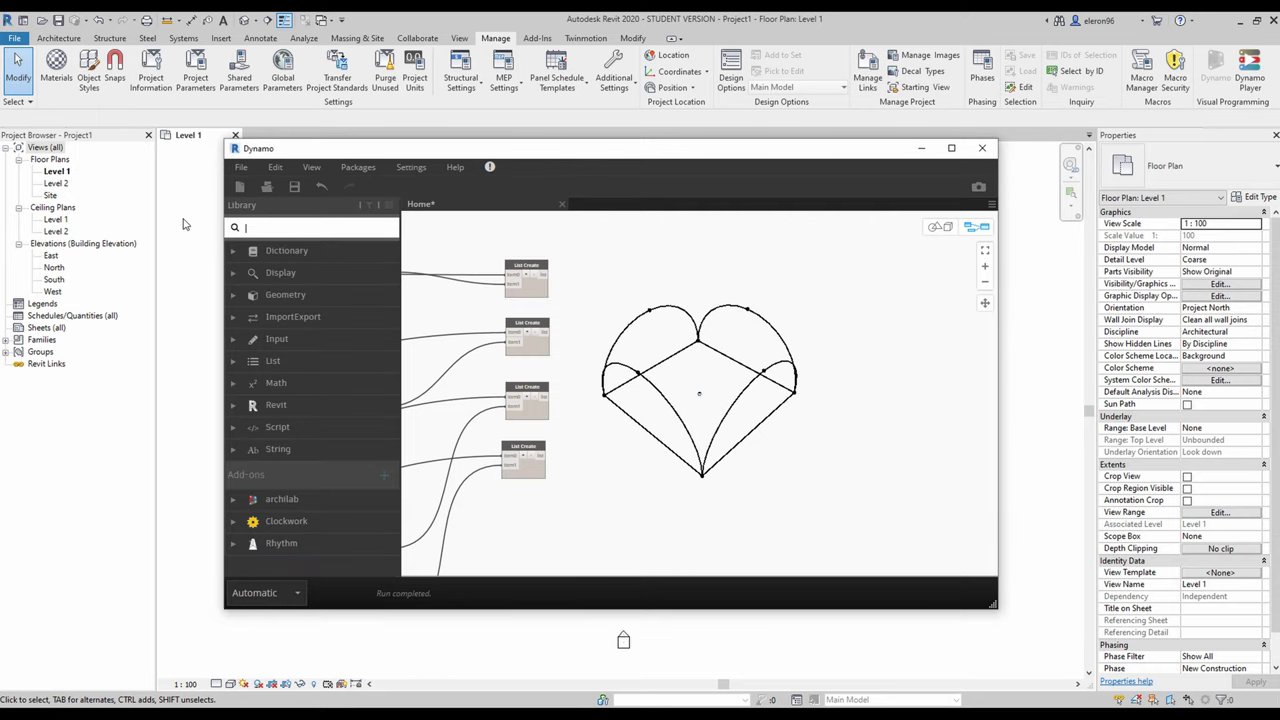
text(p)
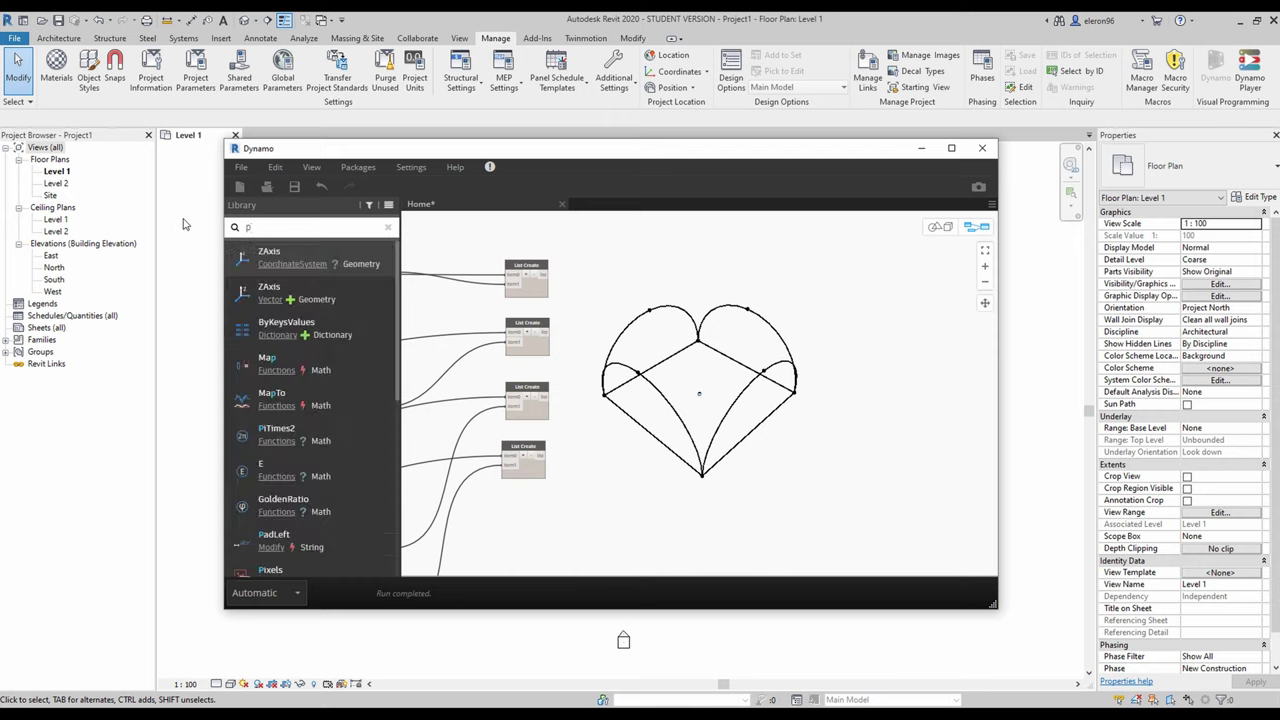
text(ol)
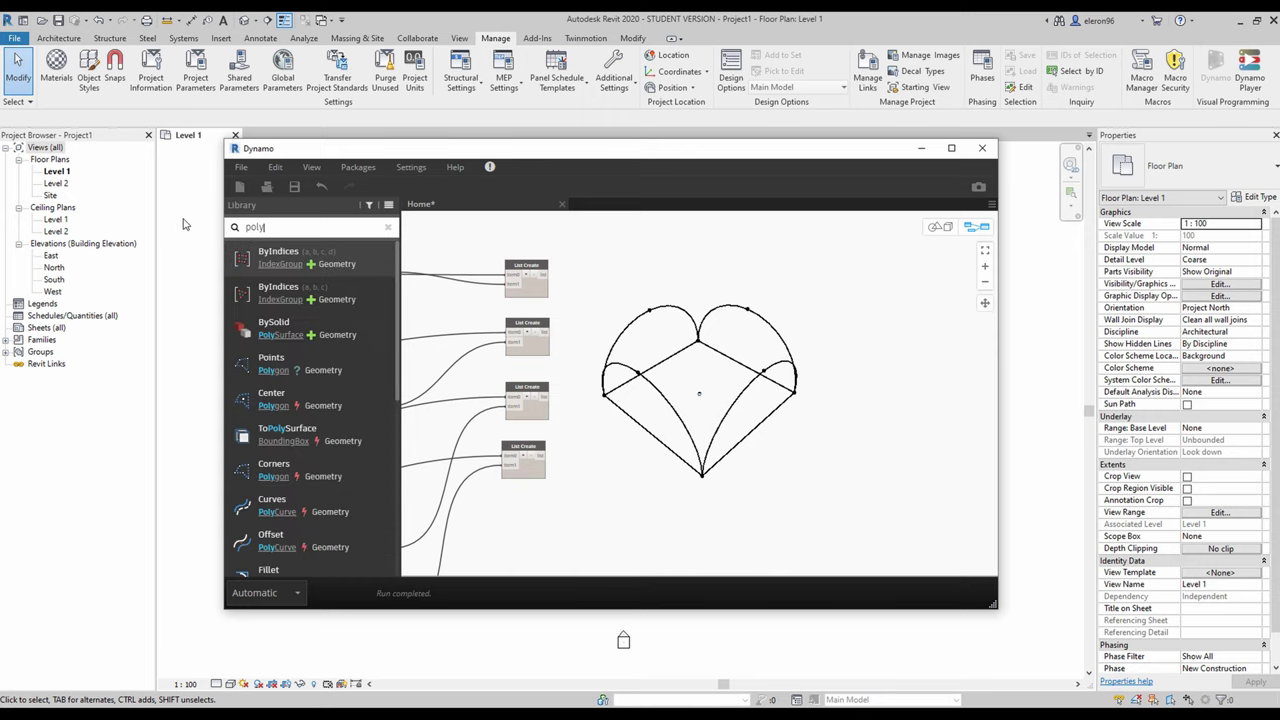
text(y)
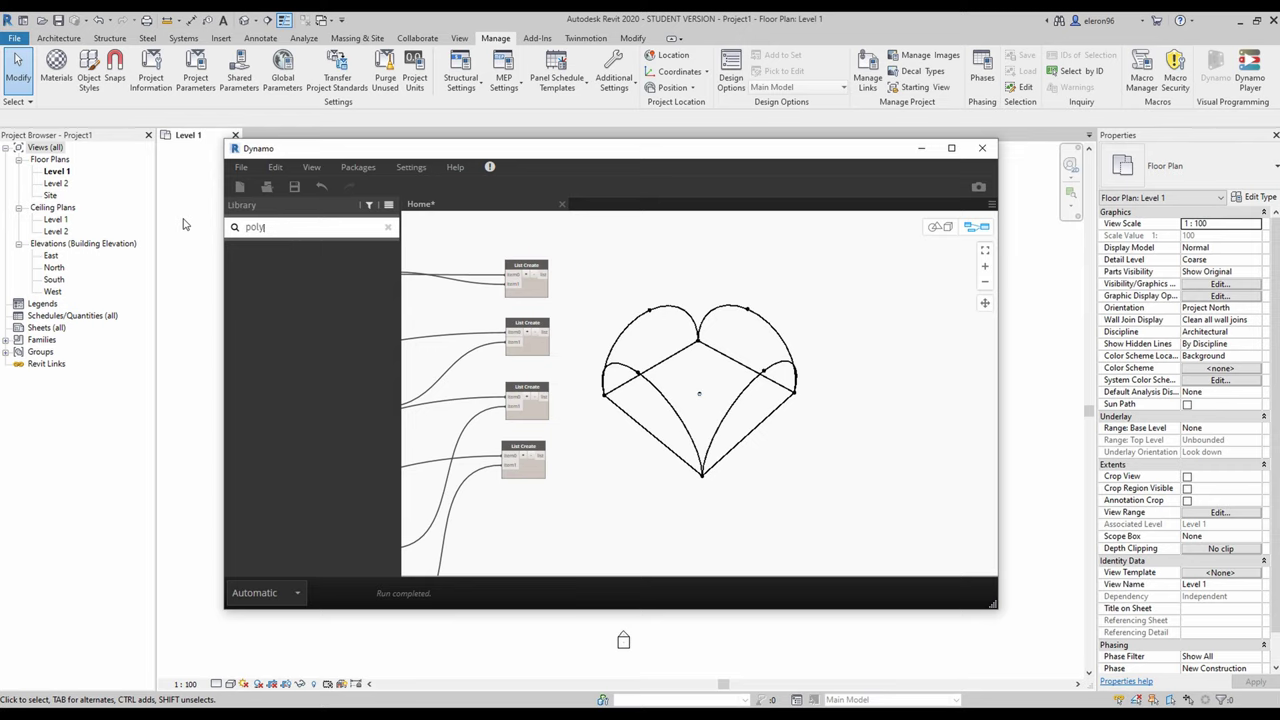
text(curve)
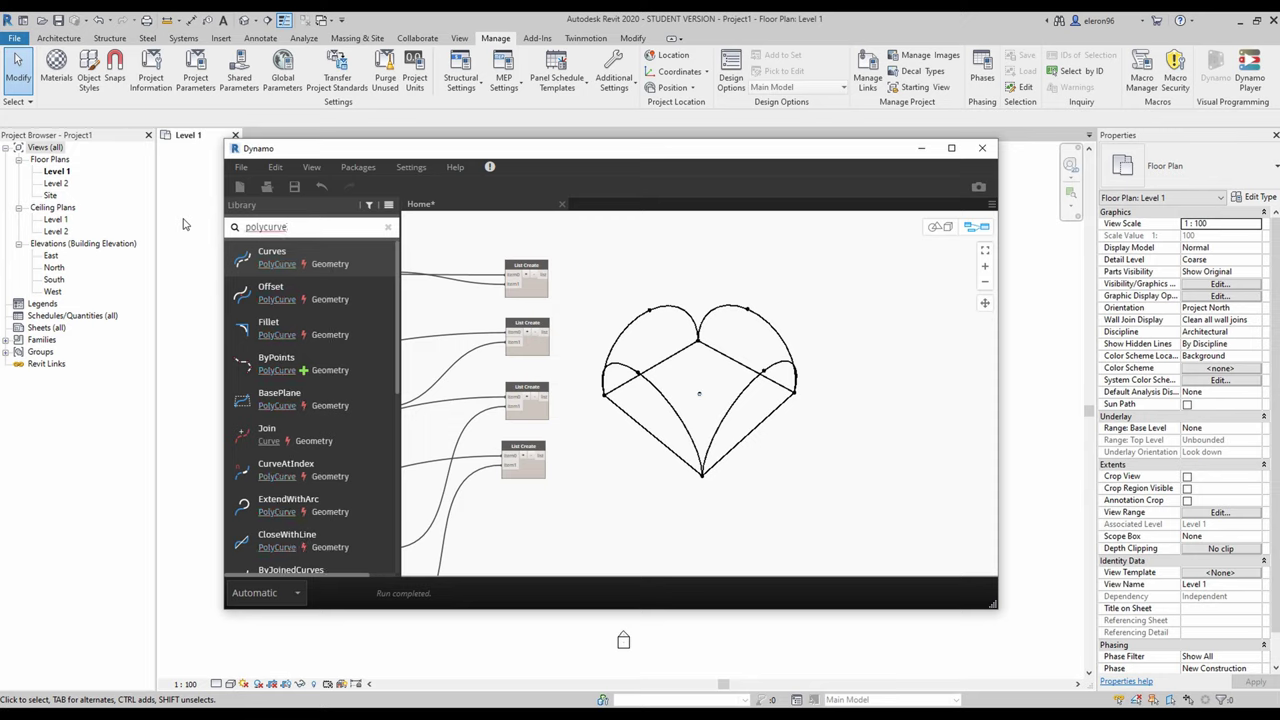
mouse_move(318, 430)
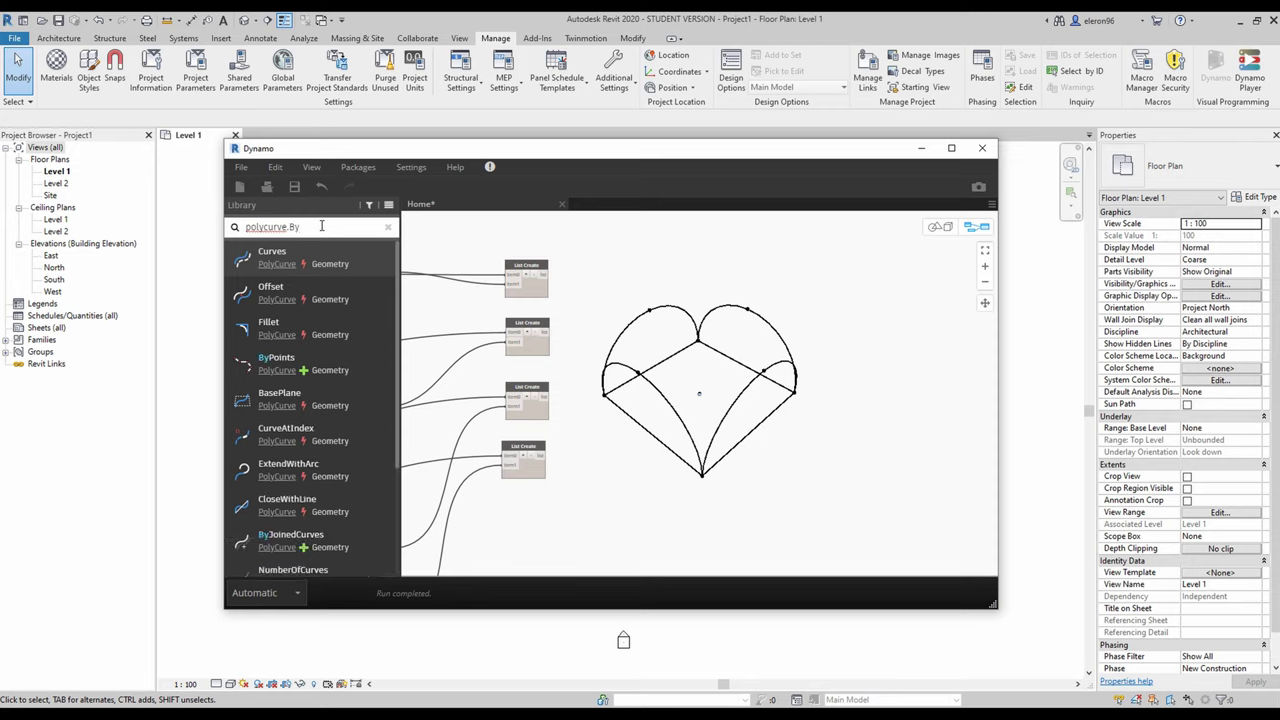
click(335, 537)
drag(714, 400, 625, 265)
Duplicate the PolyCurve.ByJoinedCurves node three times and place one copy beside each remaining List Create node
scroll(625, 265, up, 3)
key(ctrl+c)
key(ctrl+v)
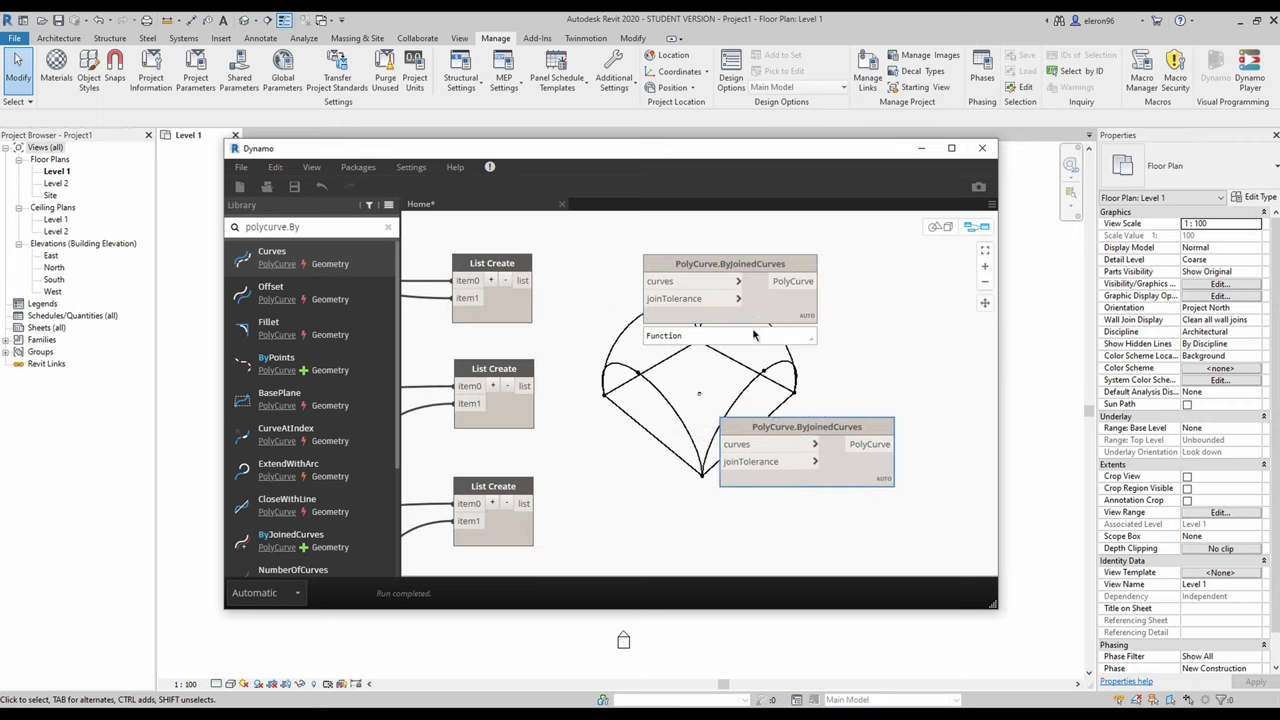
key(ctrl+v)
drag(783, 432, 703, 361)
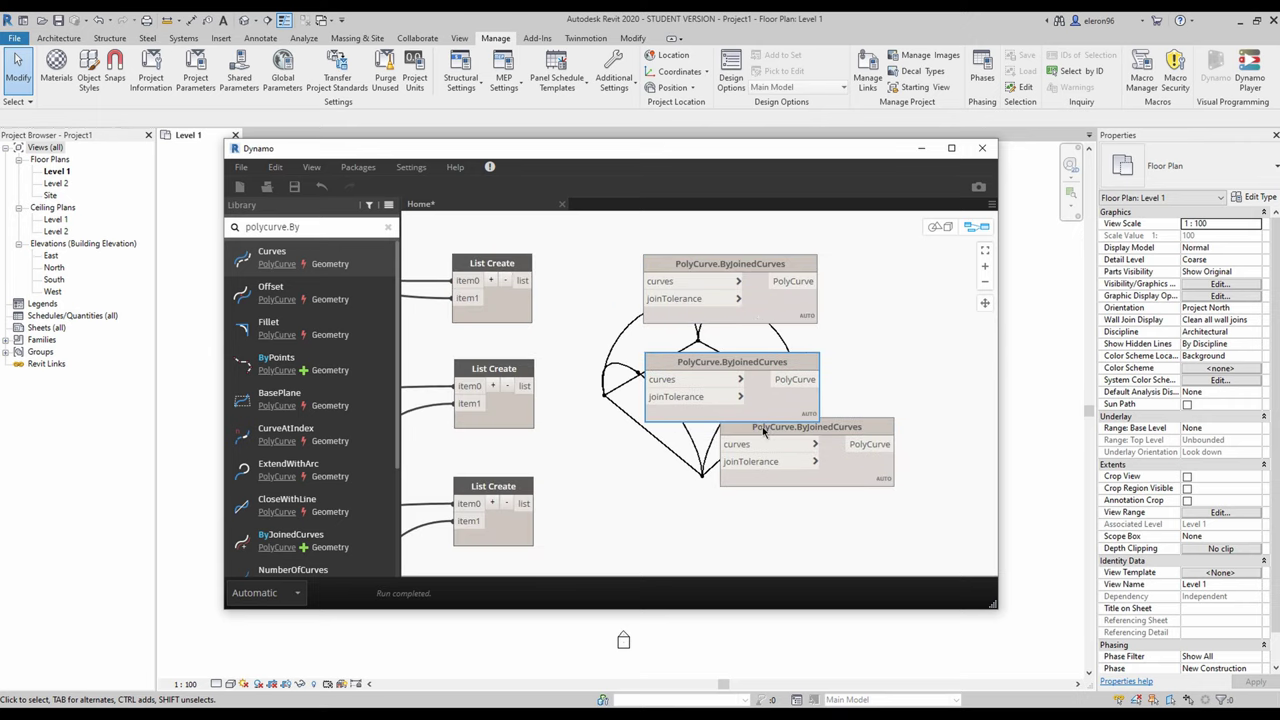
drag(764, 430, 686, 465)
key(ctrl+v)
scroll(839, 413, down, 3)
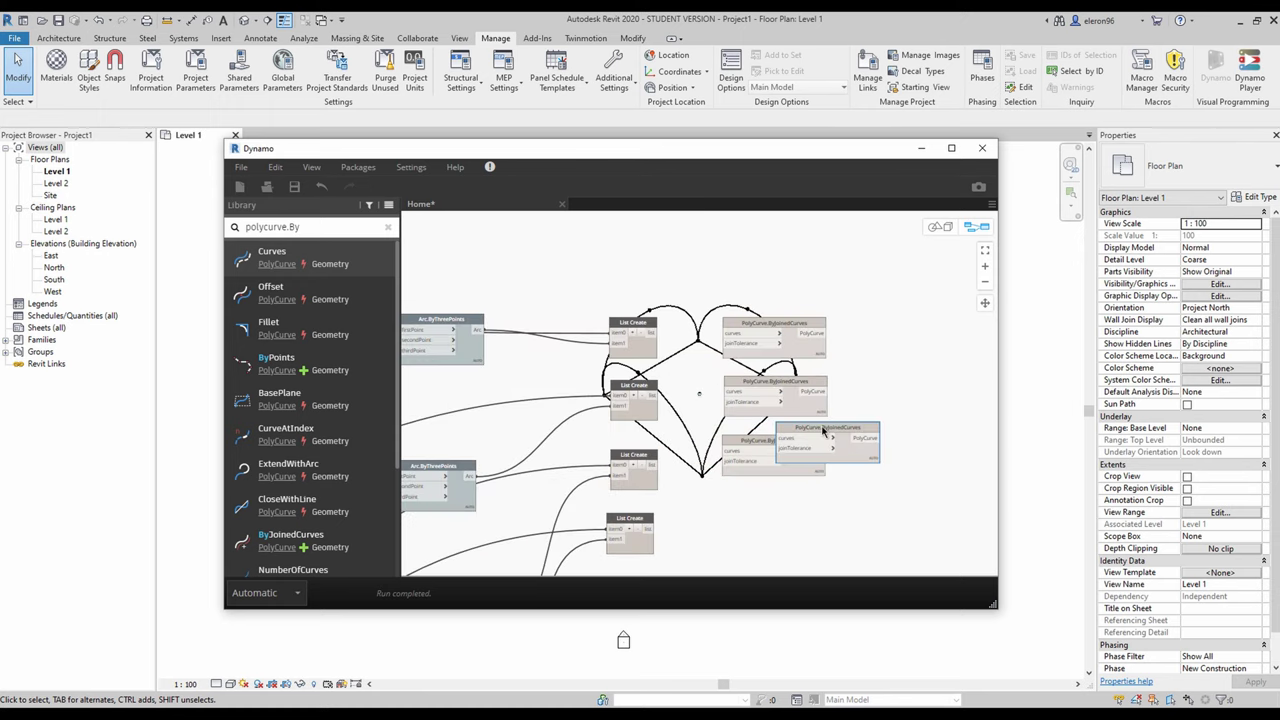
drag(825, 432, 787, 540)
Connect each List Create node's list output to the curves input of its neighbouring PolyCurve.ByJoinedCurves node
scroll(696, 331, up, 3)
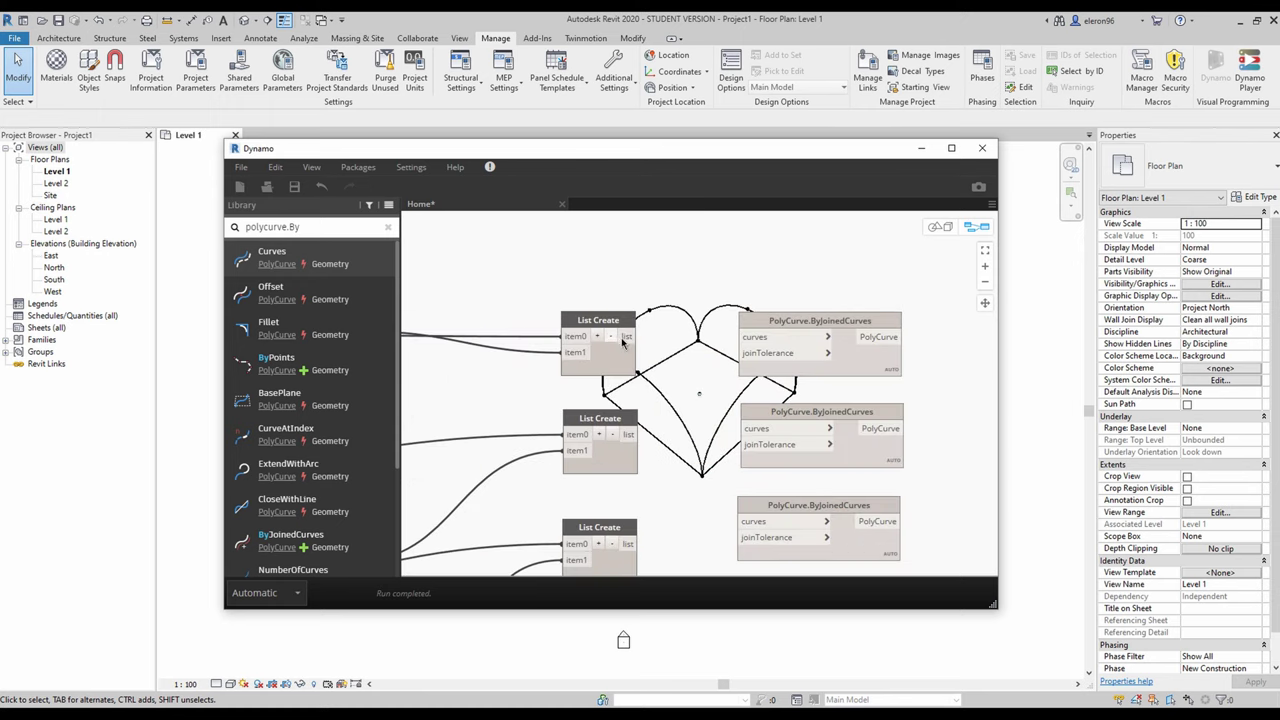
click(626, 338)
click(762, 340)
click(635, 432)
drag(629, 434, 742, 429)
drag(628, 543, 755, 516)
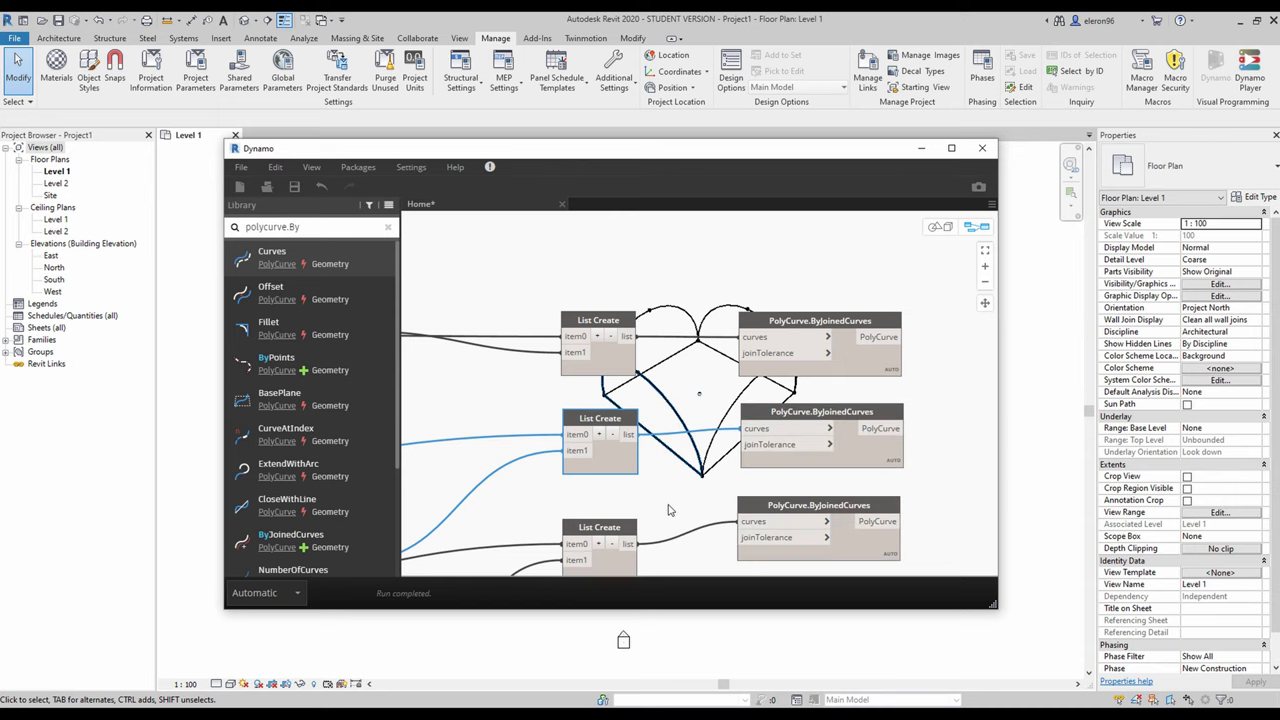
middle_drag(671, 511, 661, 387)
click(700, 548)
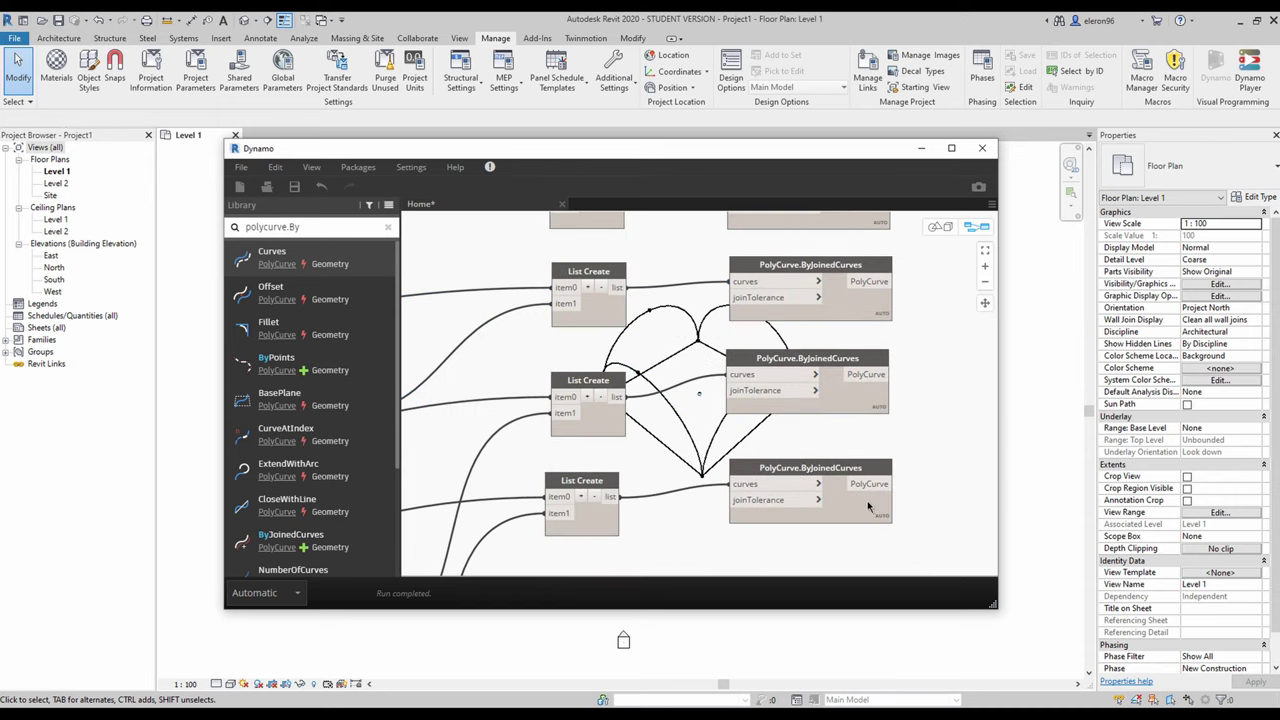
click(868, 506)
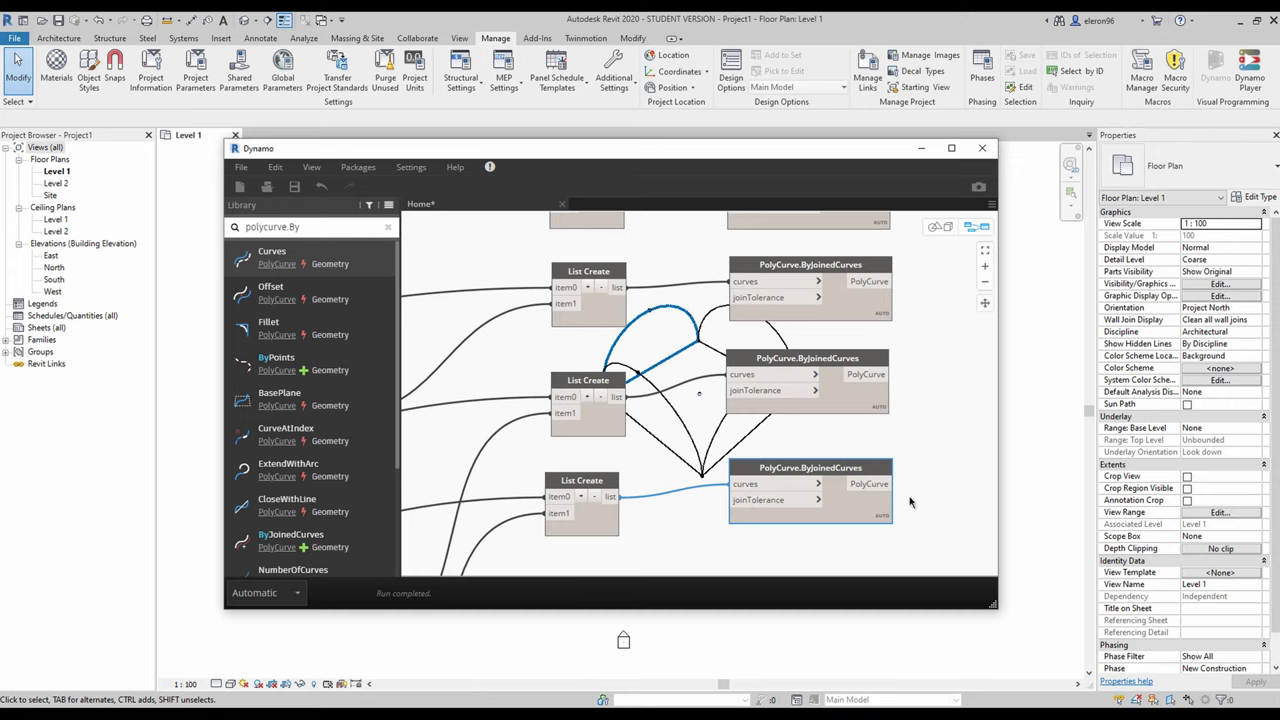
Turn off the geometry previews of all four List Create nodes
scroll(677, 528, down, 3)
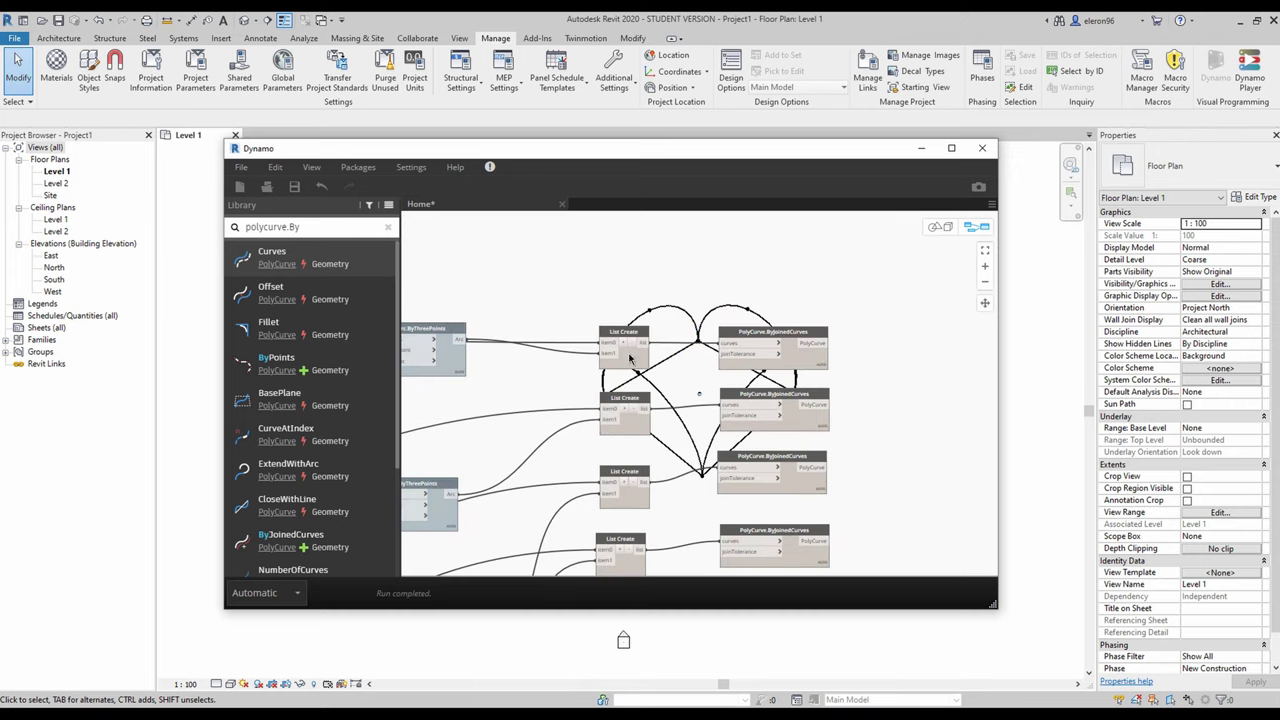
click(630, 358)
right_click(630, 358)
click(625, 420)
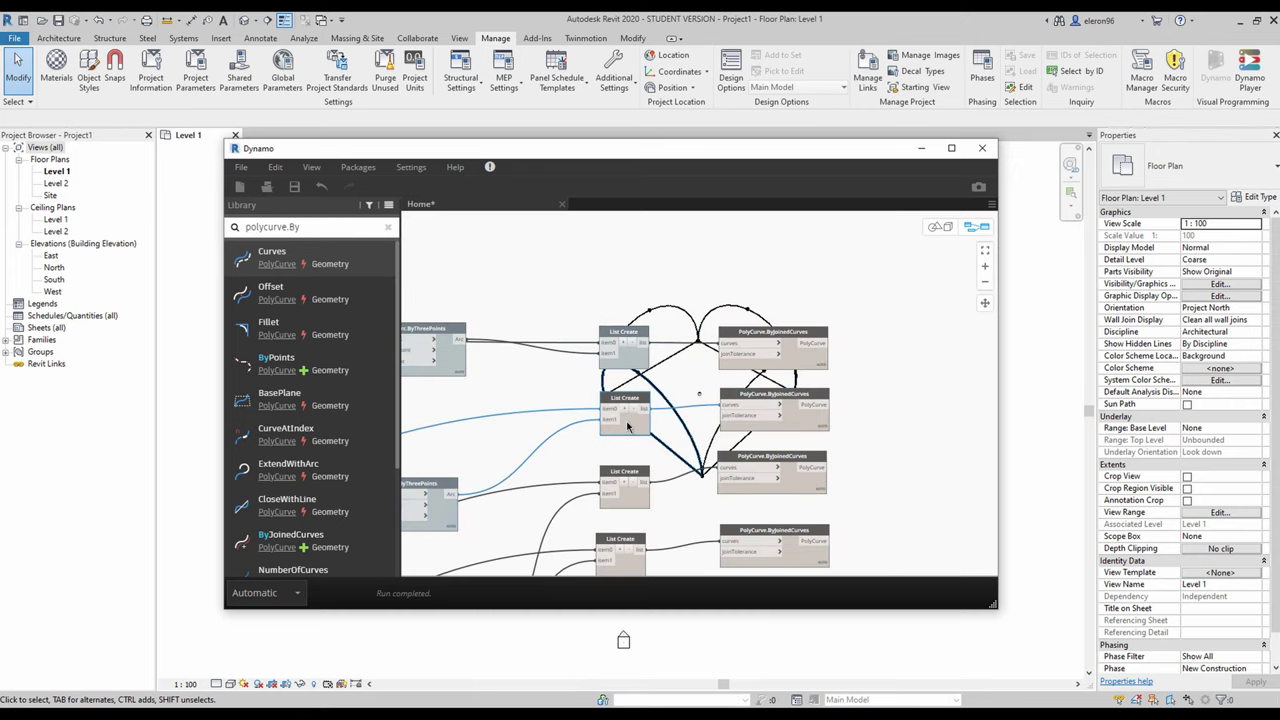
right_click(628, 424)
click(668, 507)
click(637, 500)
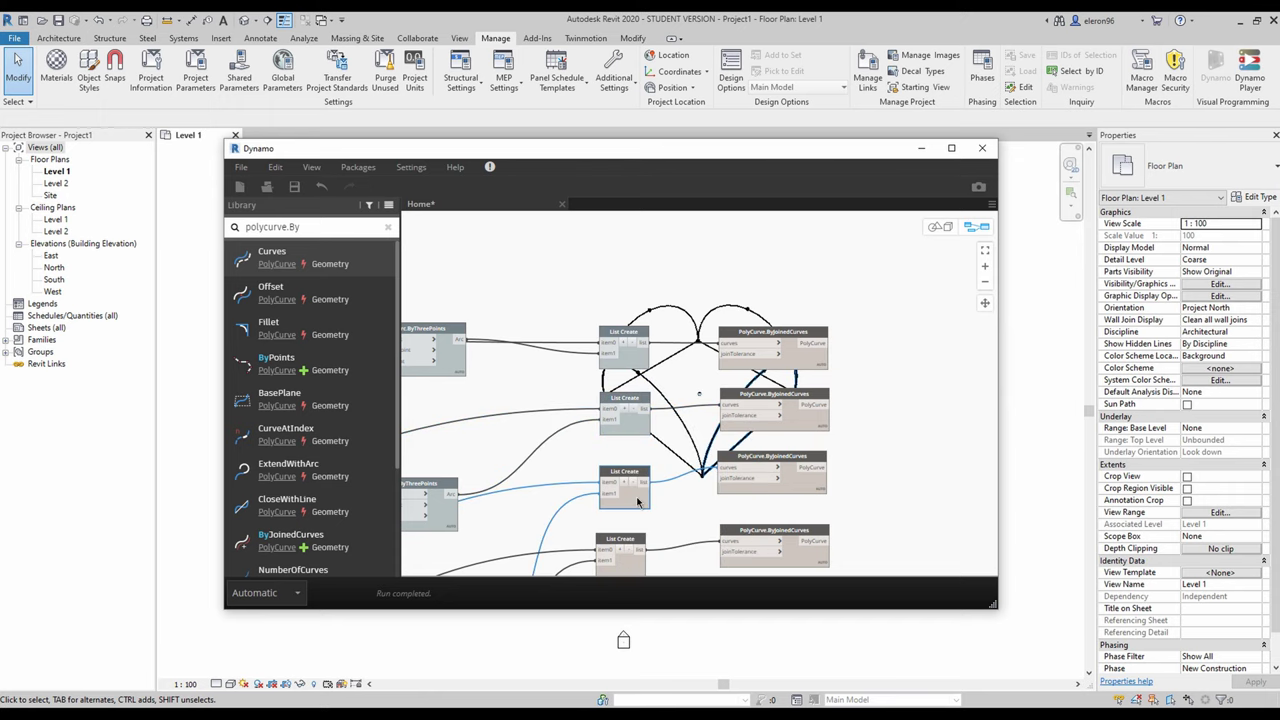
right_click(638, 499)
click(685, 584)
middle_drag(673, 523, 658, 409)
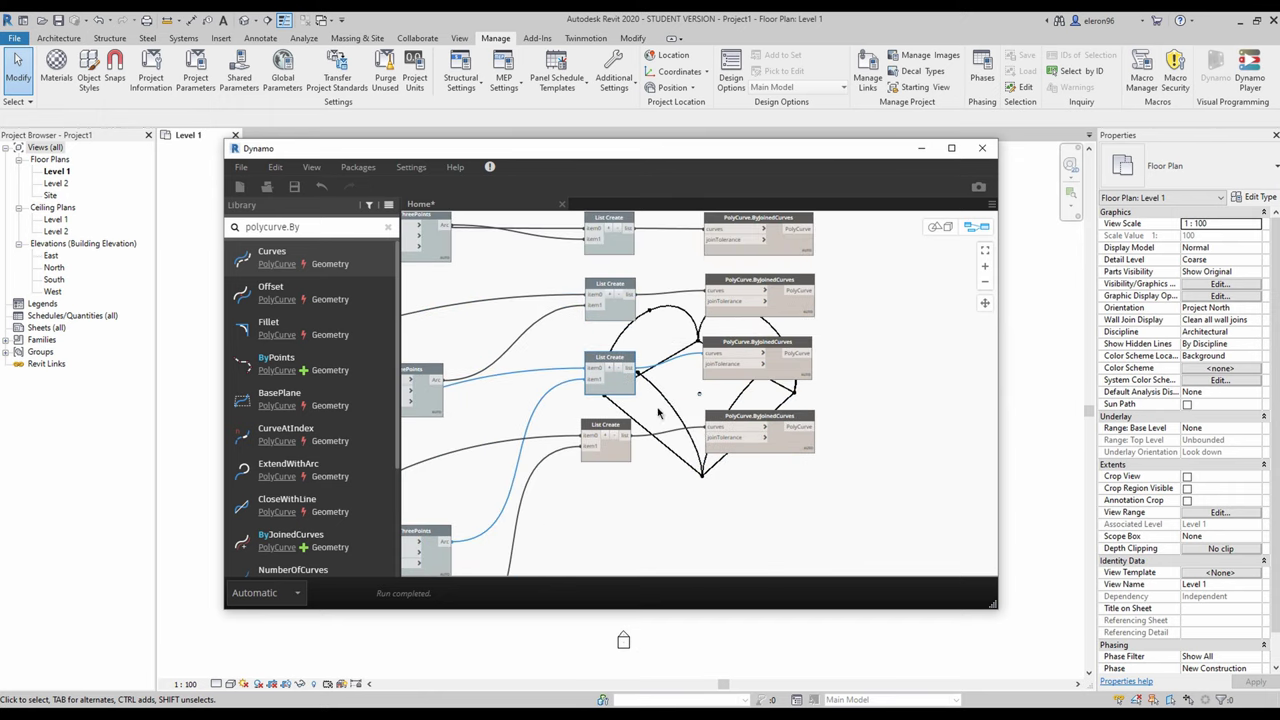
right_click(608, 459)
click(648, 541)
scroll(641, 497, down, 3)
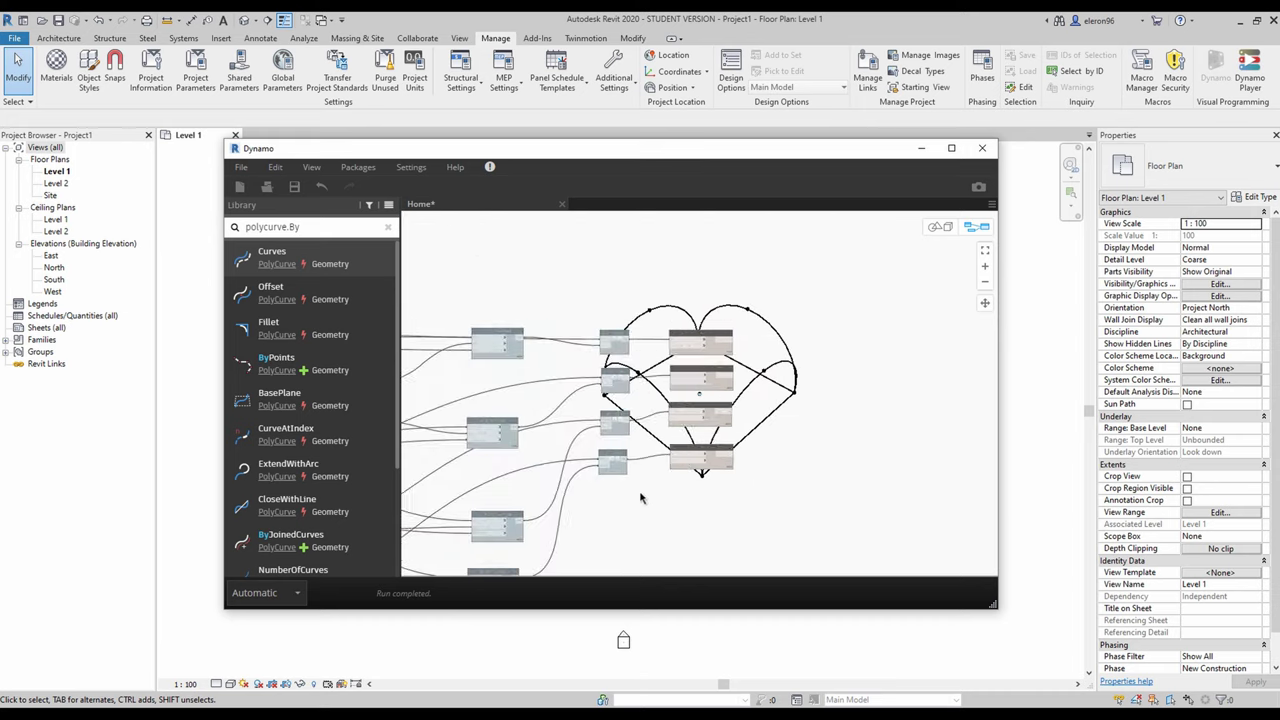
Select each of the four PolyCurve.ByJoinedCurves nodes in turn to check which closed outline it highlights
middle_drag(785, 469, 574, 454)
scroll(503, 333, up, 3)
click(505, 338)
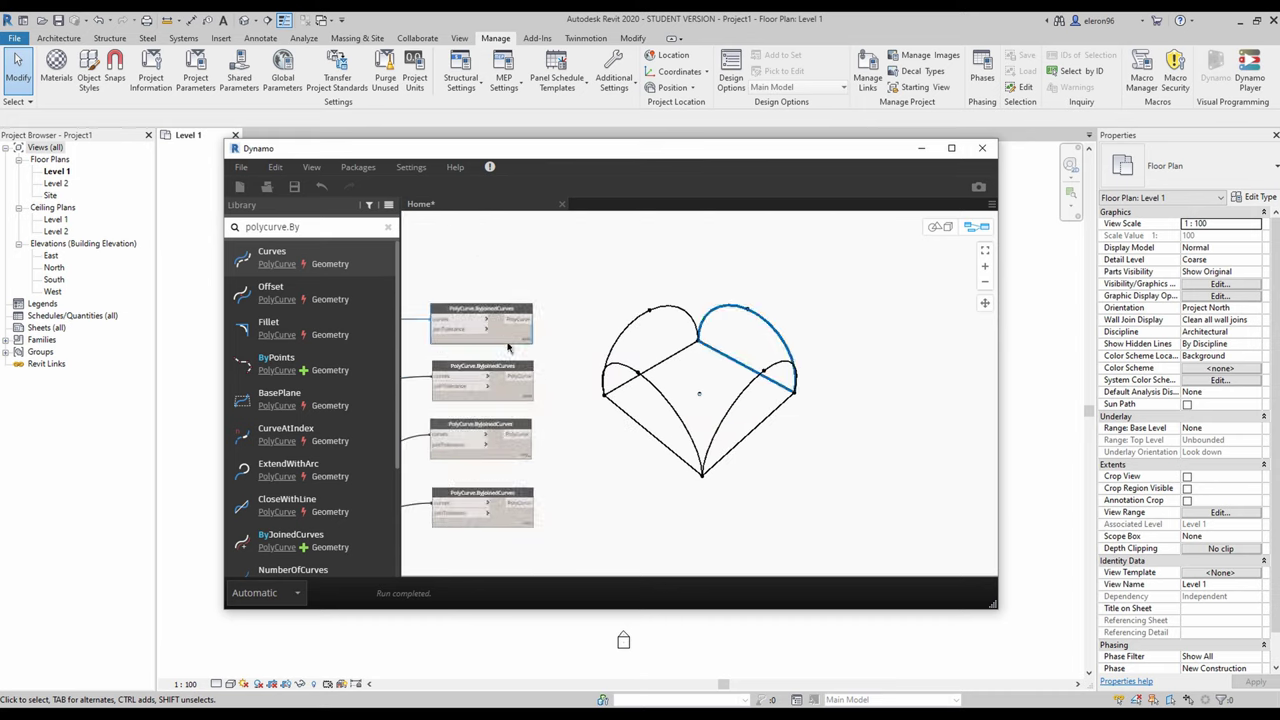
click(503, 401)
click(503, 457)
click(497, 522)
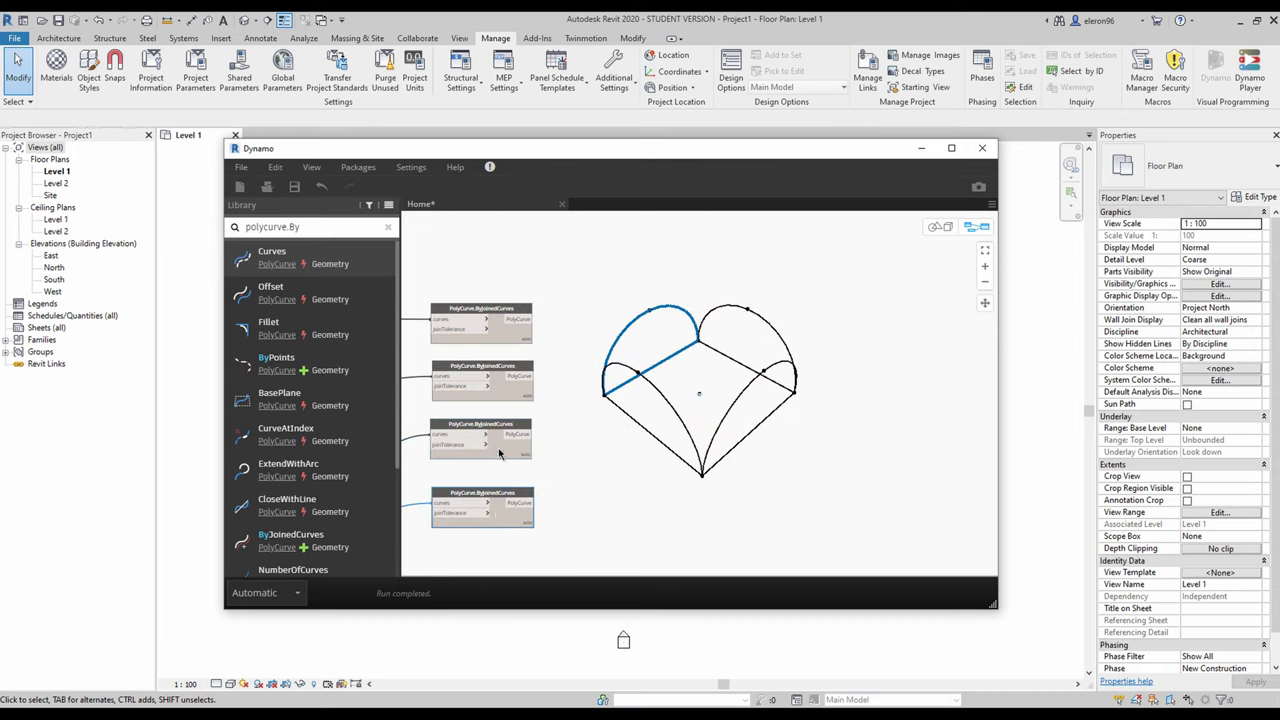
click(502, 455)
click(508, 392)
click(506, 334)
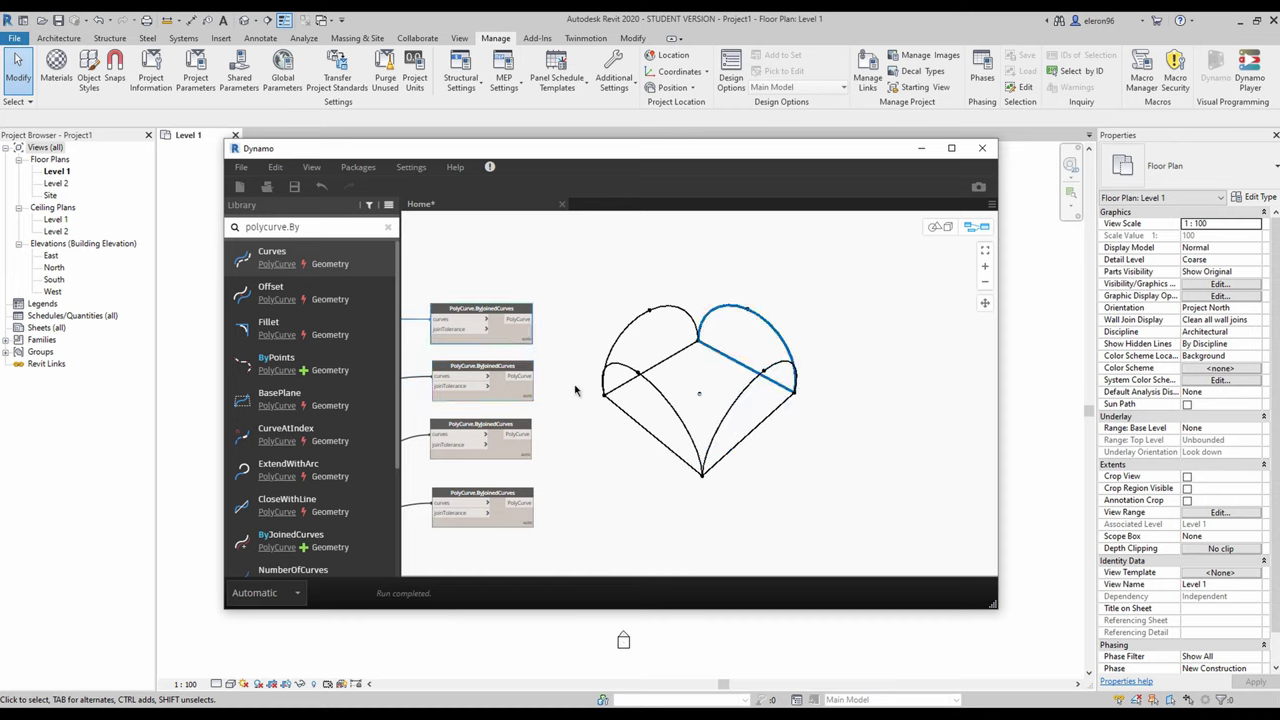
click(607, 424)
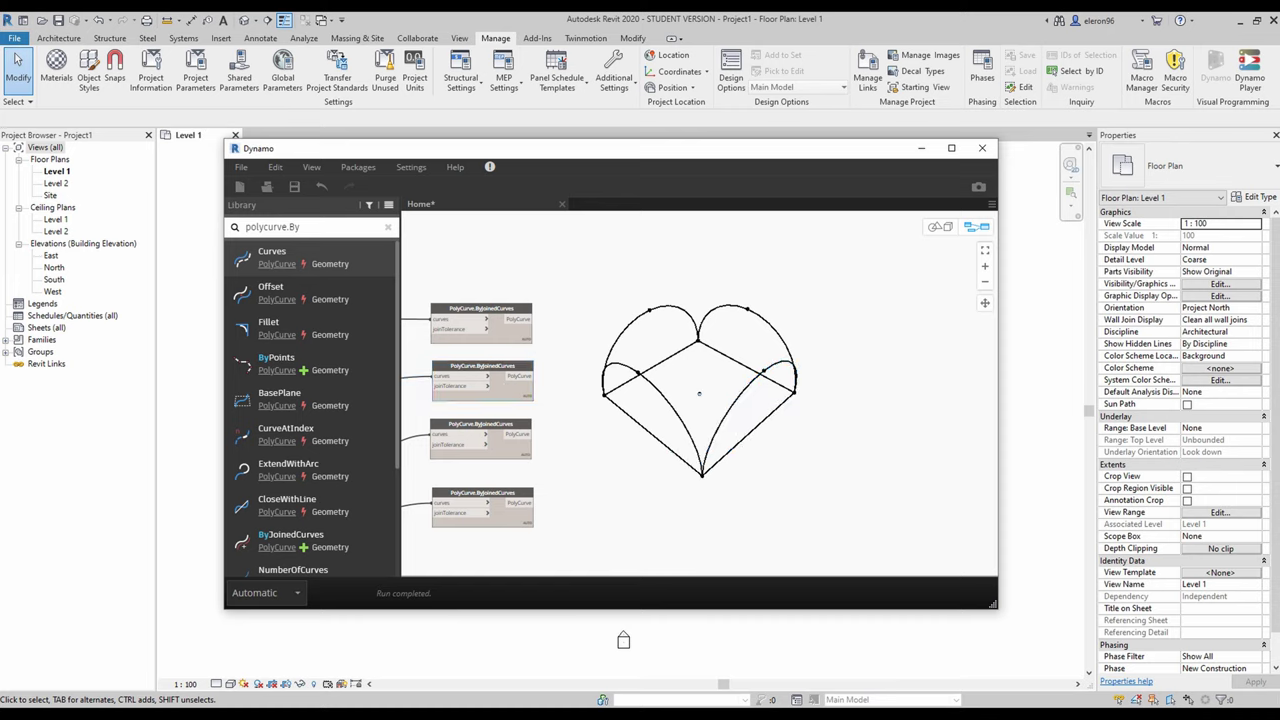
click(623, 640)
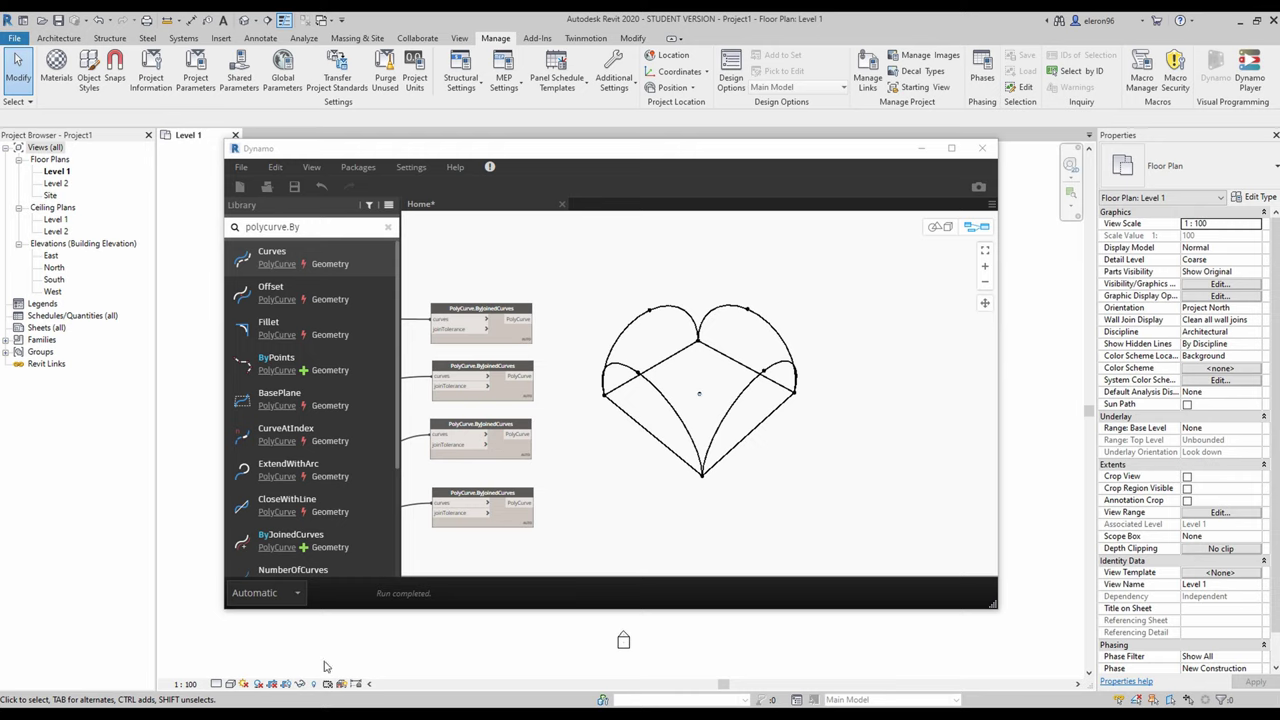
Recheck the joined outlines individually, and select the first two PolyCurve.ByJoinedCurves nodes together to compare their outlines
click(586, 440)
middle_drag(563, 385, 617, 346)
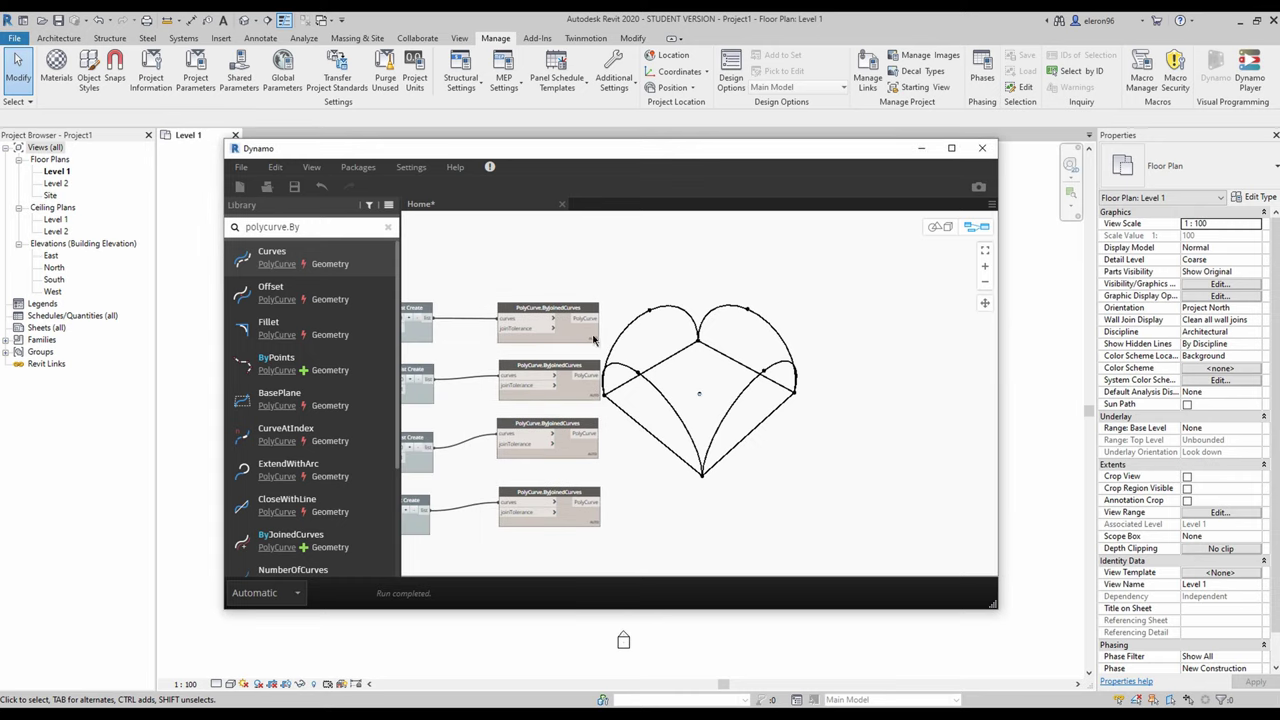
click(583, 340)
click(569, 398)
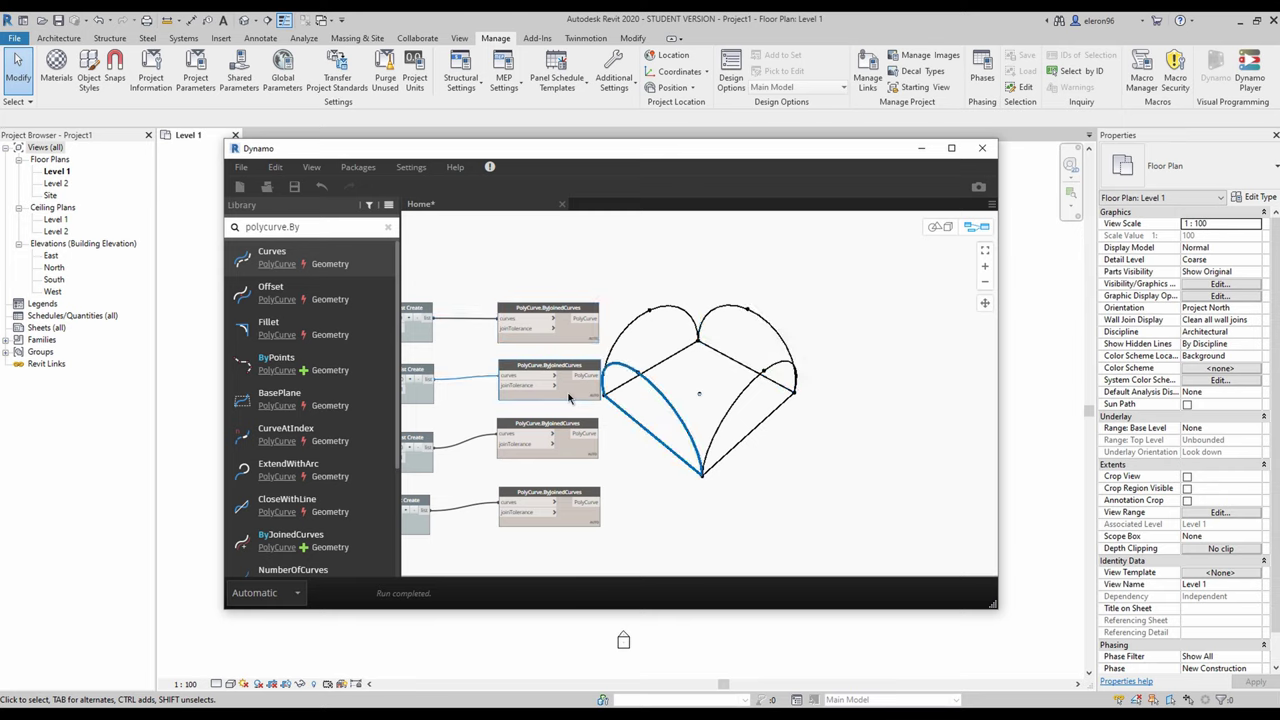
click(577, 458)
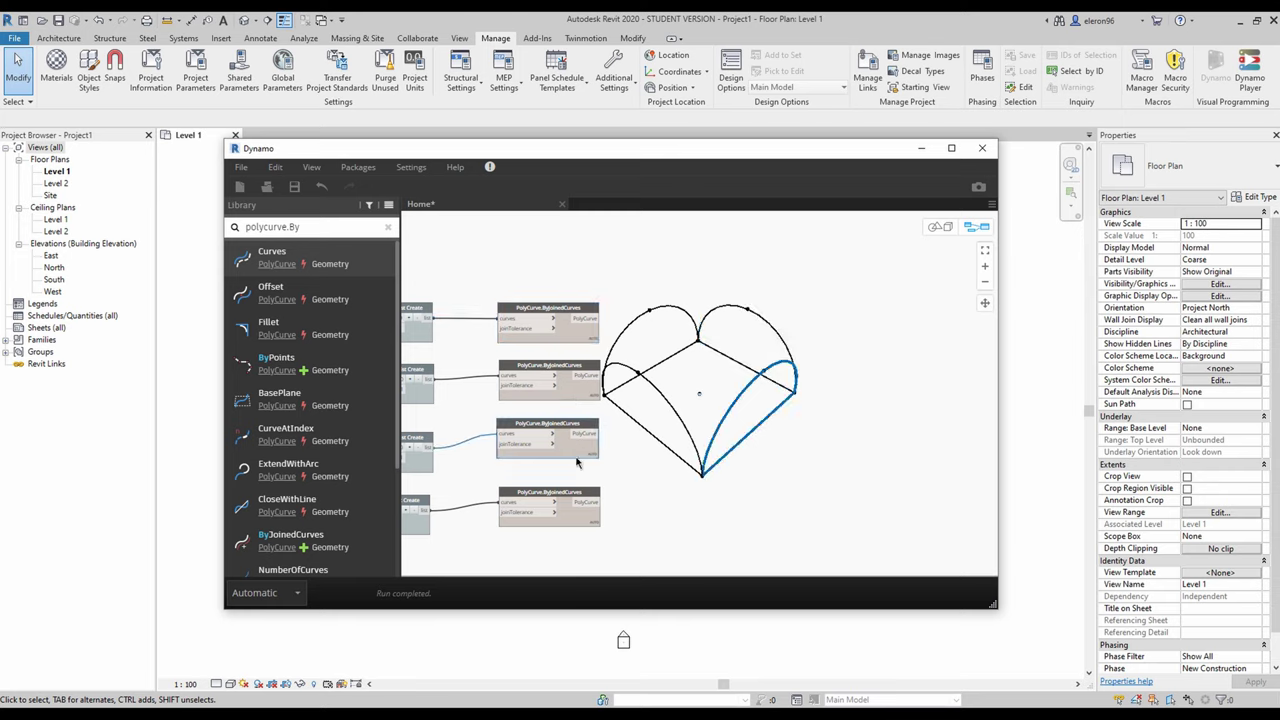
click(569, 529)
click(570, 521)
shift+click(589, 451)
click(588, 333)
shift+click(588, 391)
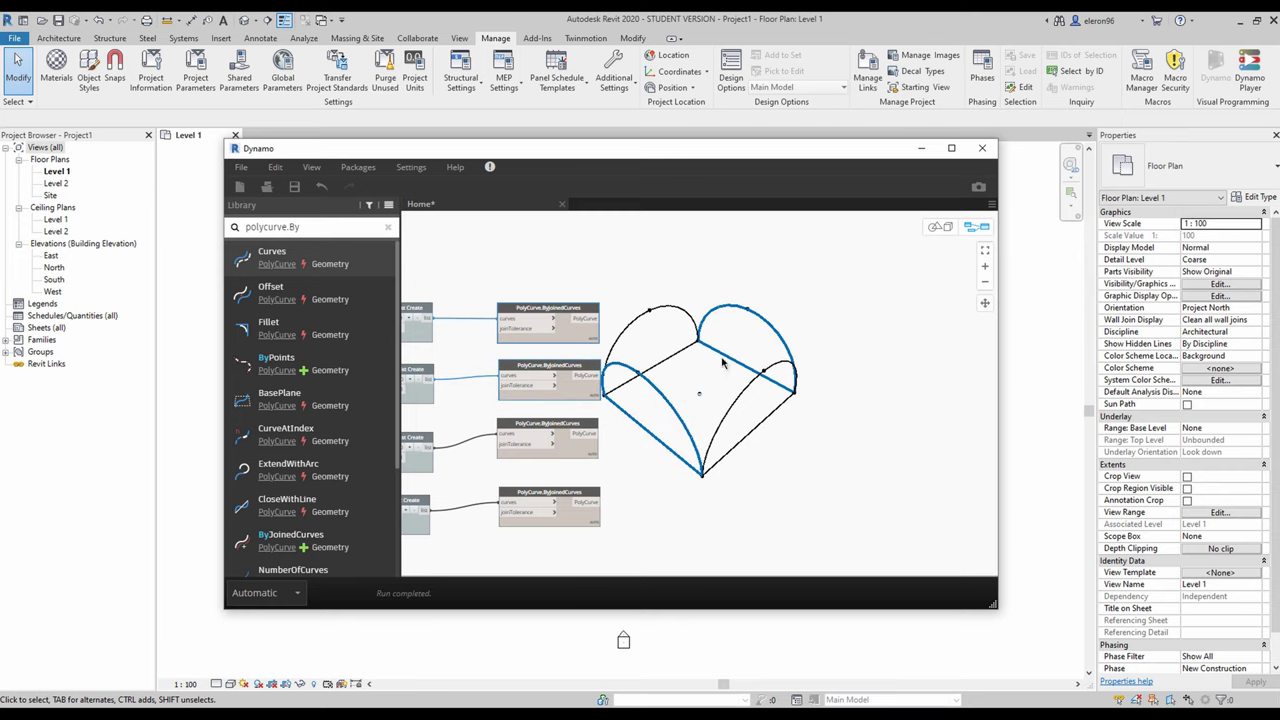
click(722, 359)
Add a List Create node beside the four PolyCurve.ByJoinedCurves nodes and give it a second input, item1
middle_drag(662, 333, 698, 354)
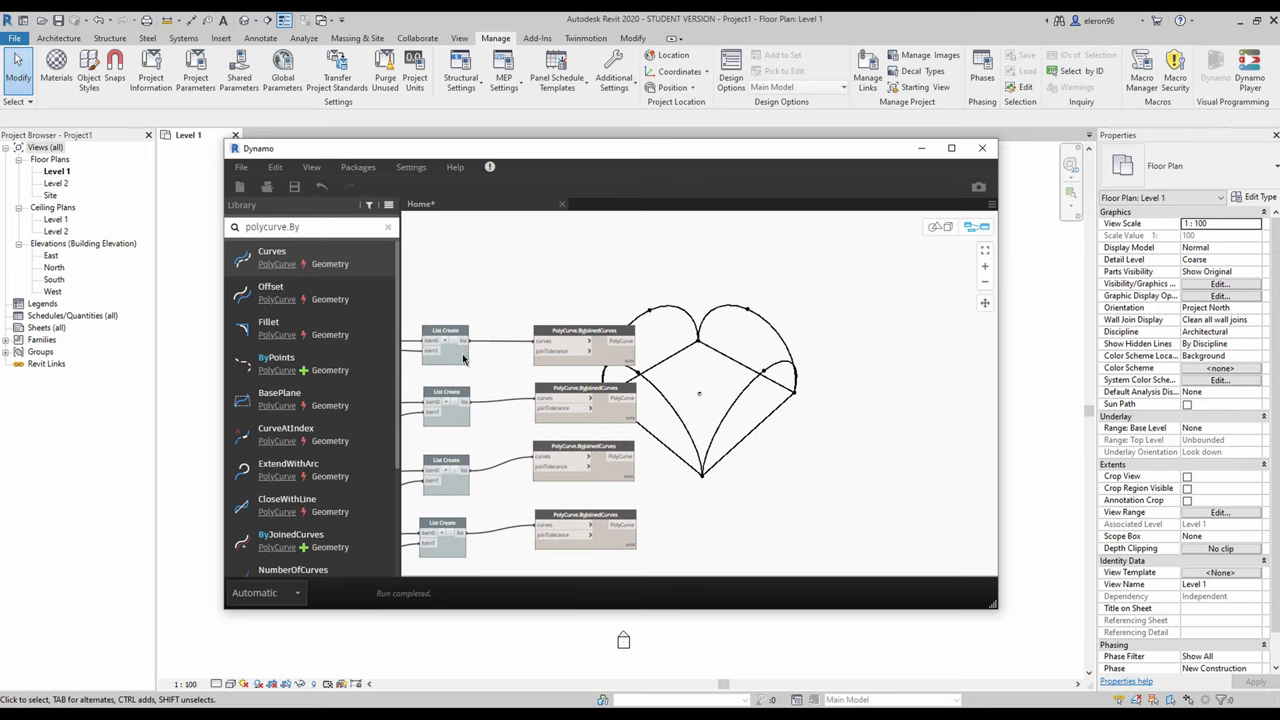
double_click(704, 356)
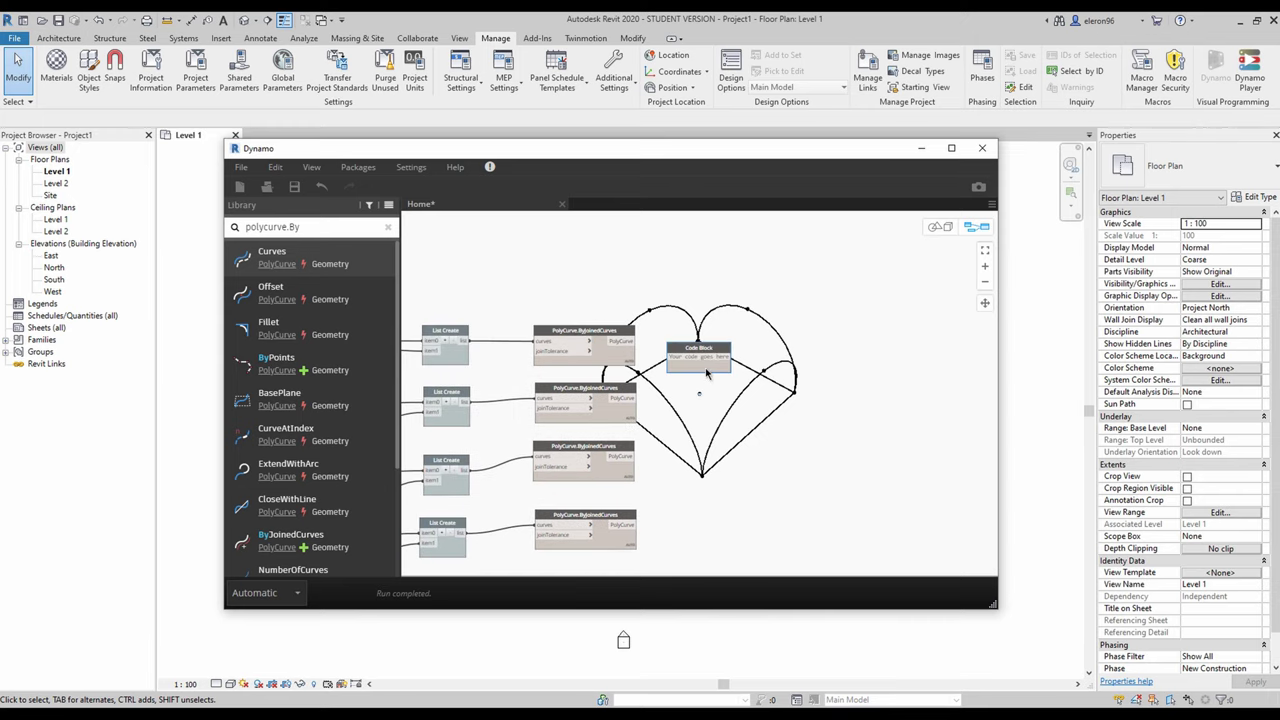
key(Escape)
right_click(707, 358)
text(list)
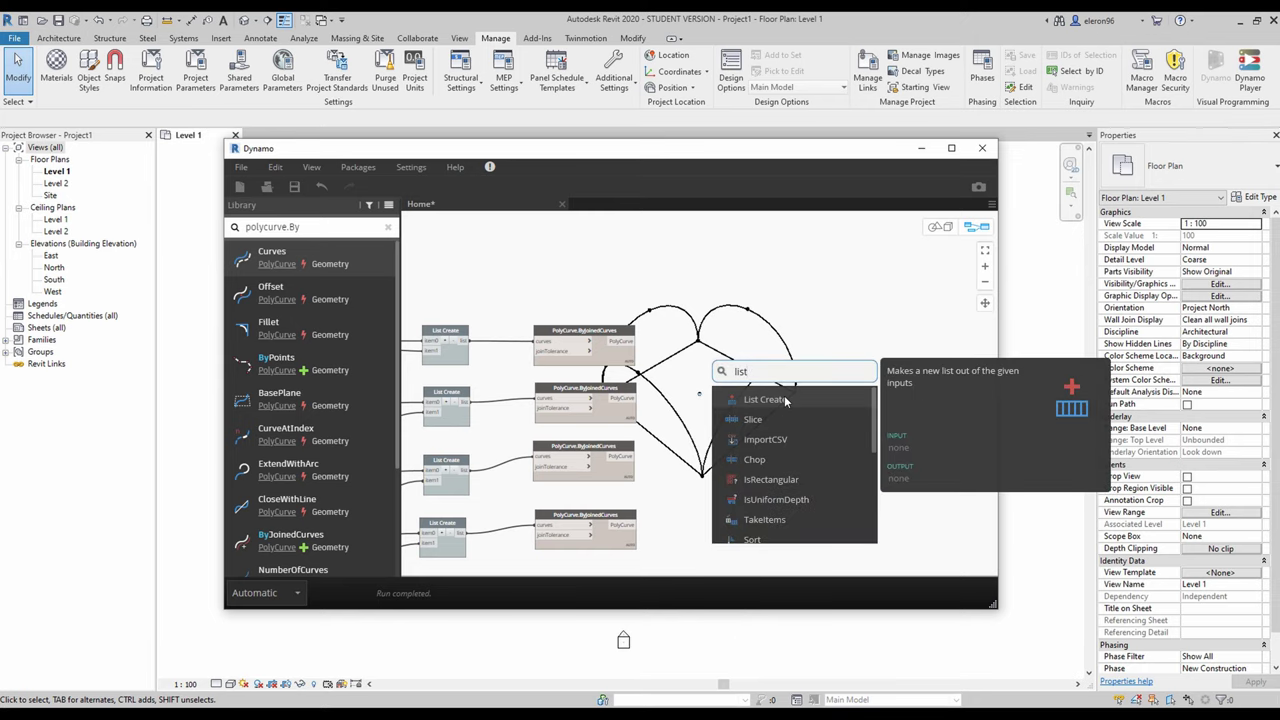
click(784, 398)
drag(806, 393, 749, 341)
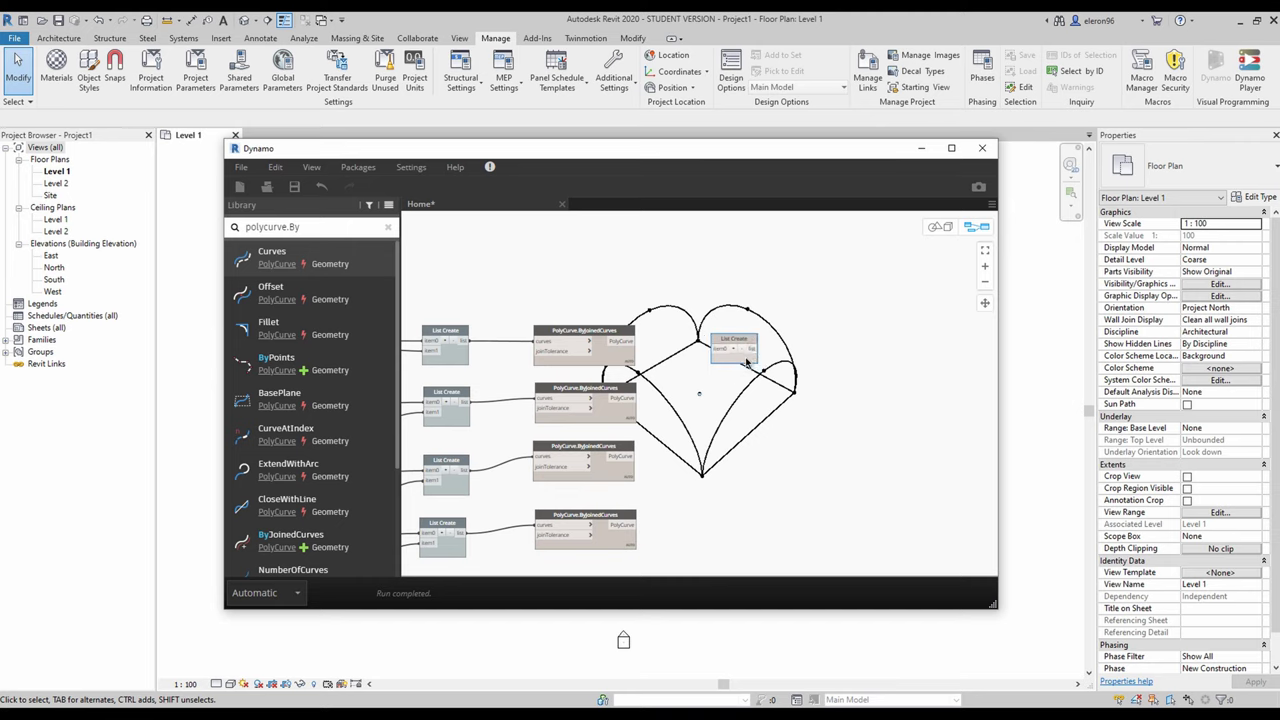
scroll(745, 350, up, 3)
click(740, 365)
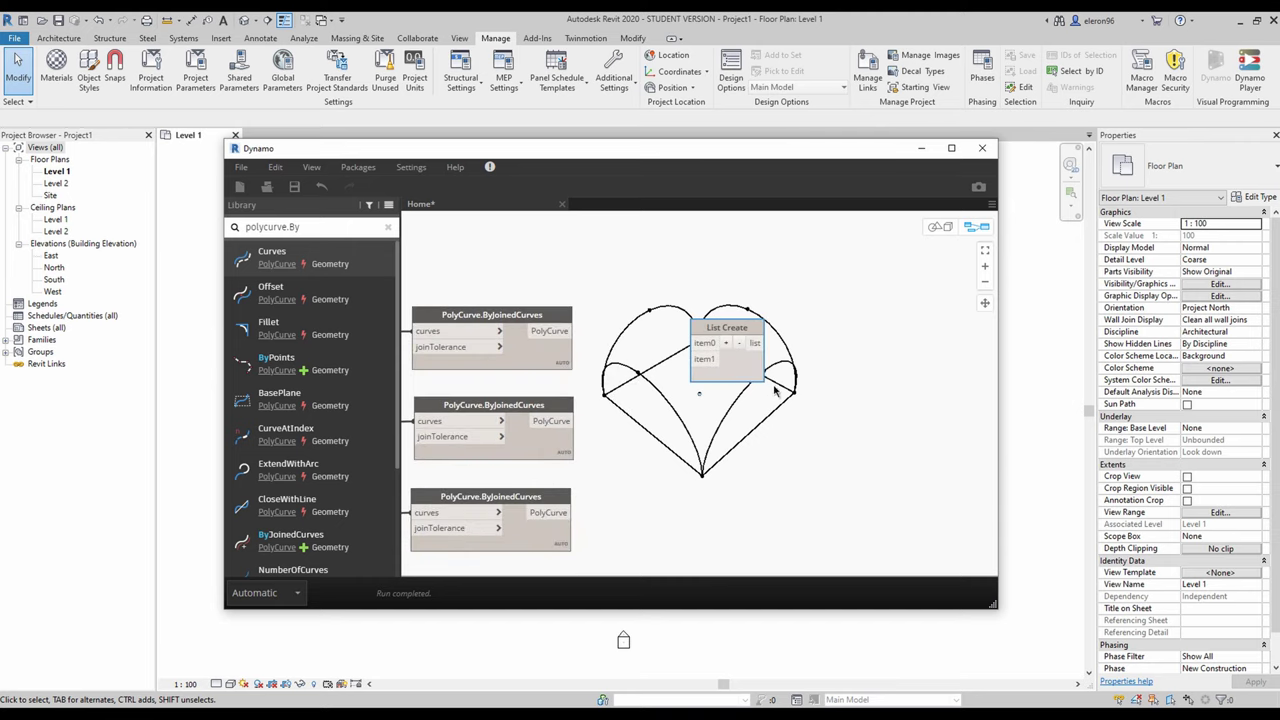
Duplicate the new two-input List Create node and place the copy below the original
key(ctrl+c)
key(ctrl+v)
drag(848, 428, 732, 546)
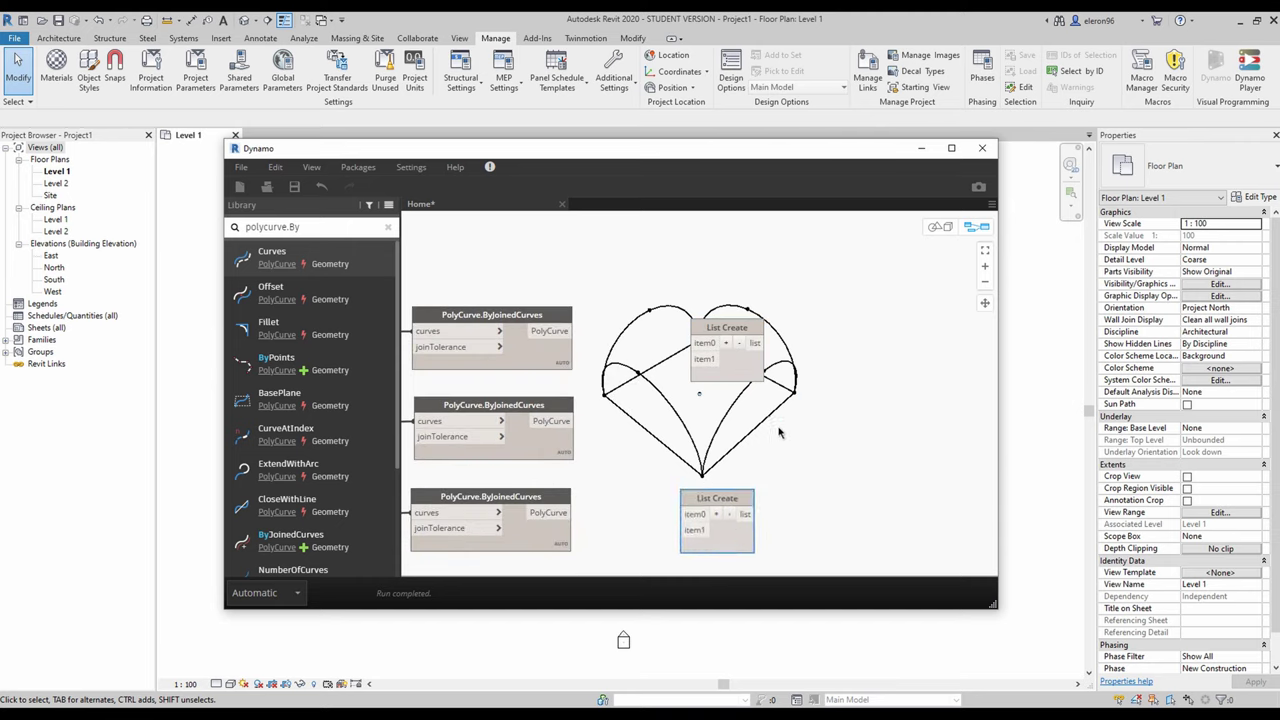
middle_drag(781, 432, 776, 314)
drag(731, 427, 730, 467)
click(806, 406)
Duplicate a PolyCurve.ByJoinedCurves node beside the upper new List Create node and connect that node's list output to its curves input
scroll(806, 388, down, 3)
middle_drag(806, 384, 756, 406)
click(597, 497)
key(ctrl+c)
key(ctrl+v)
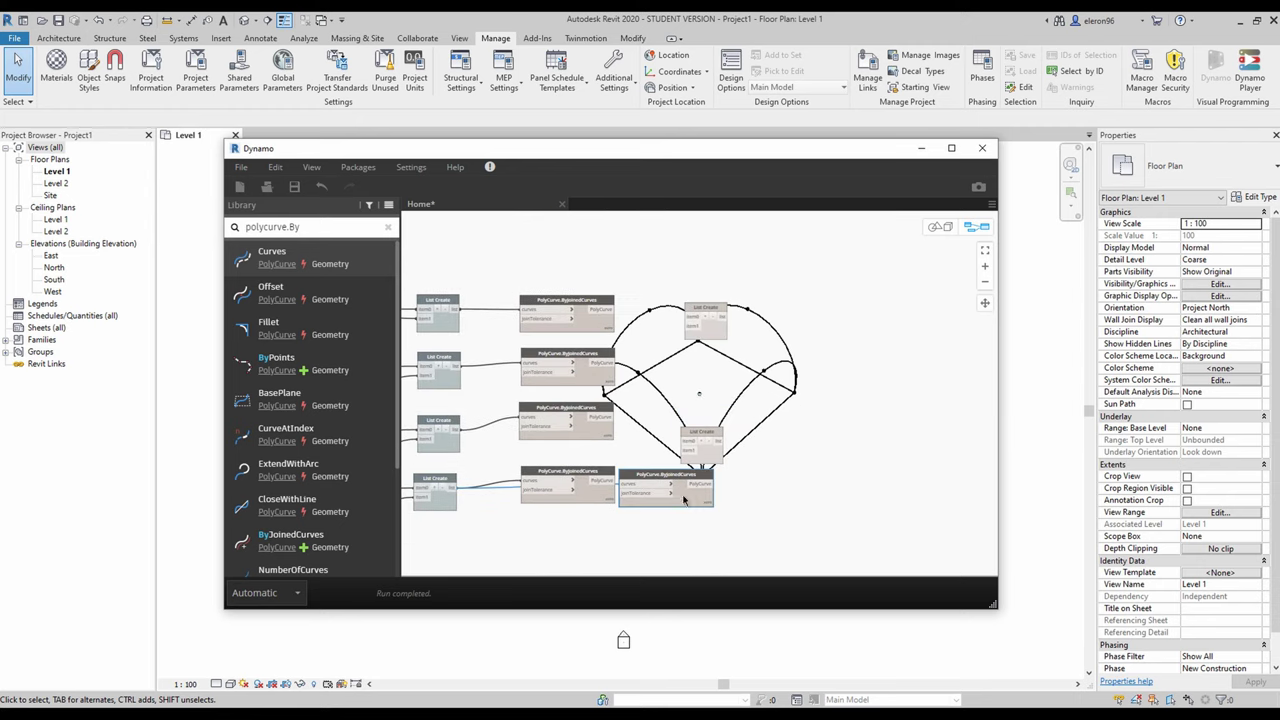
drag(688, 503, 833, 340)
scroll(724, 320, up, 1)
drag(725, 320, 724, 318)
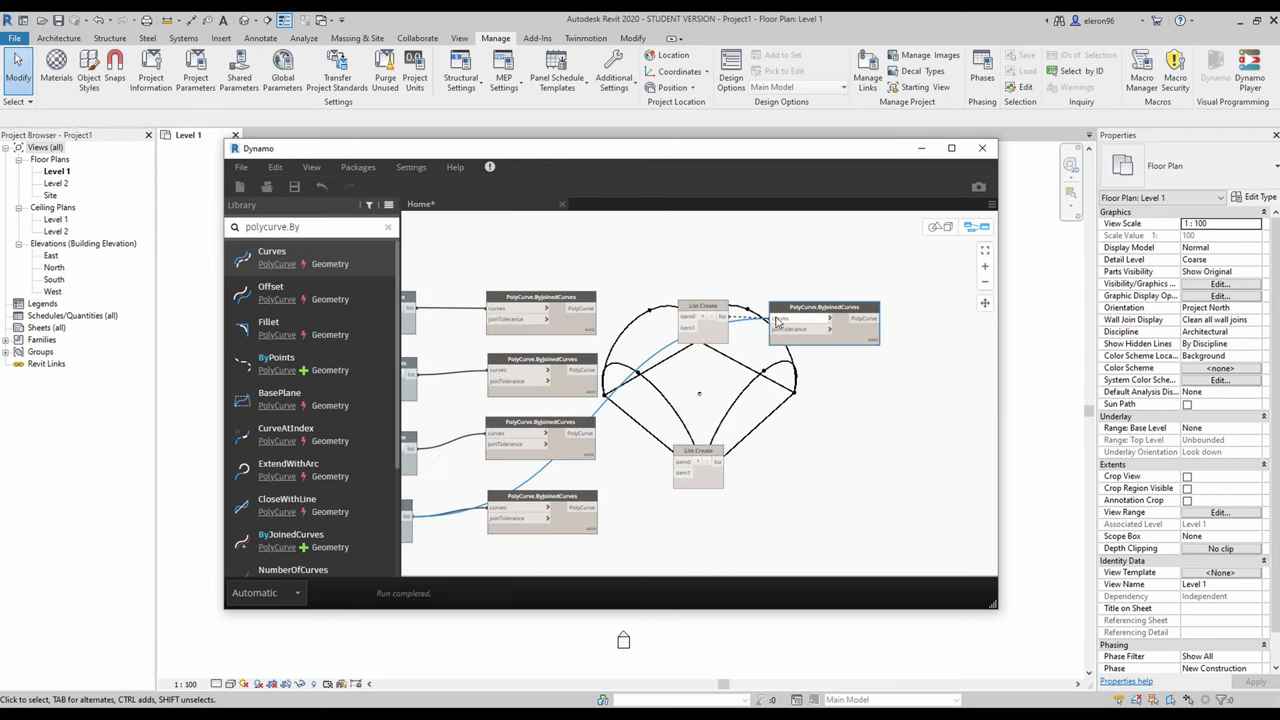
Place another PolyCurve.ByJoinedCurves copy beside the lower new List Create node and feed that node's list output into its curves input
key(ctrl+v)
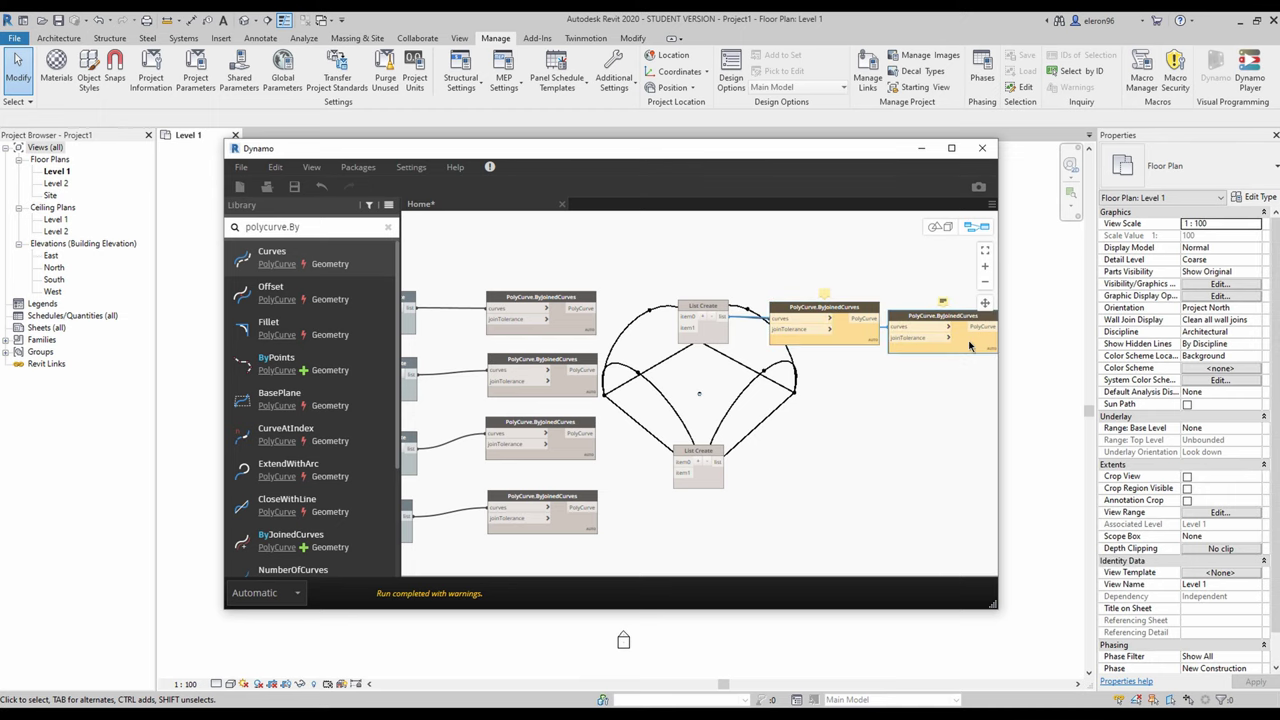
drag(968, 343, 850, 483)
click(718, 462)
click(769, 464)
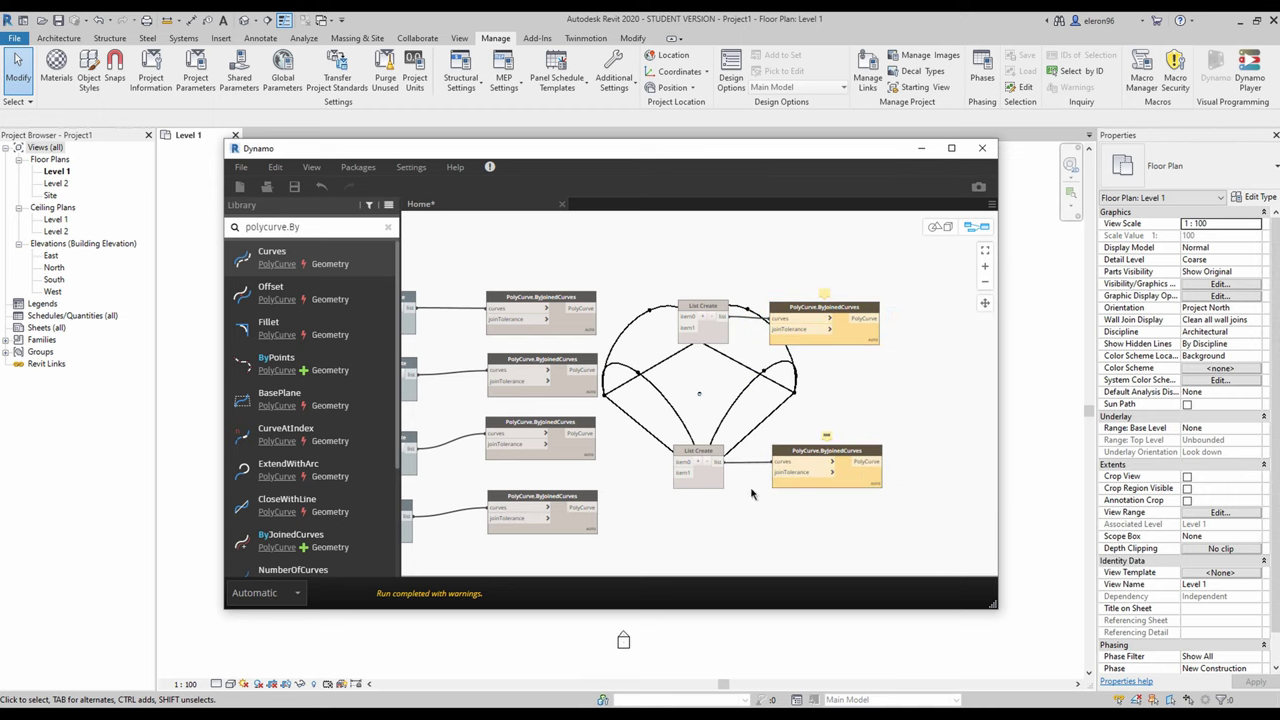
Connect the first and second PolyCurve outputs to item0 and item1 of the upper new List Create node
middle_drag(624, 325, 619, 397)
click(575, 382)
drag(676, 393, 681, 389)
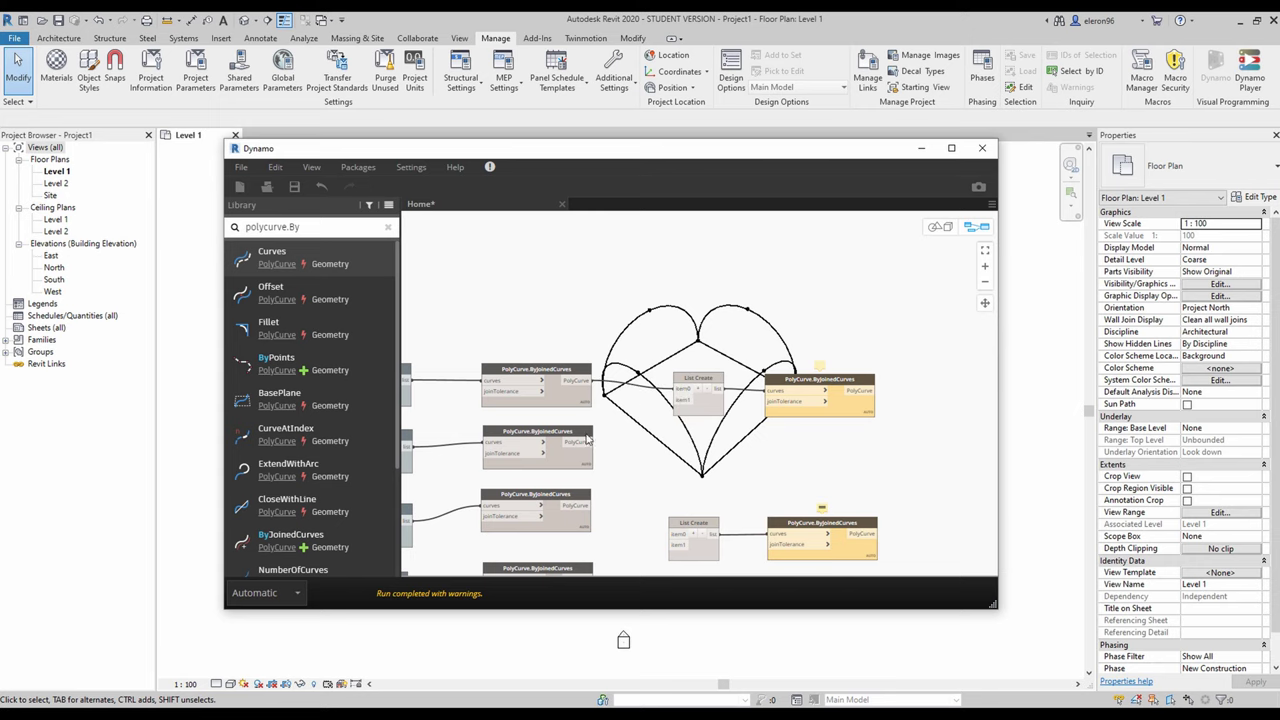
drag(590, 441, 681, 400)
Connect the third and fourth PolyCurve outputs to item0 and item1 of the lower new List Create node
middle_drag(649, 530, 663, 424)
scroll(663, 424, up, 3)
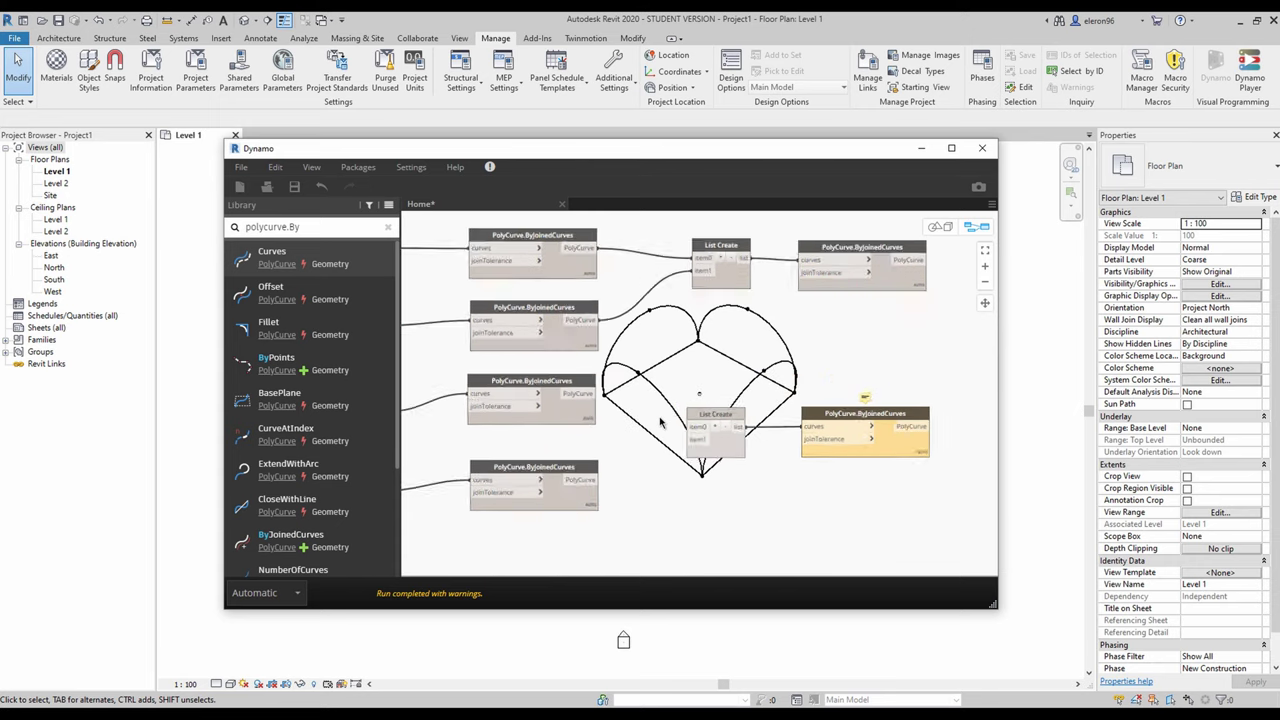
click(567, 389)
click(704, 429)
drag(583, 490, 703, 442)
Turn off the geometry previews of the four original PolyCurve.ByJoinedCurves nodes
scroll(678, 451, down, 3)
scroll(680, 450, up, 3)
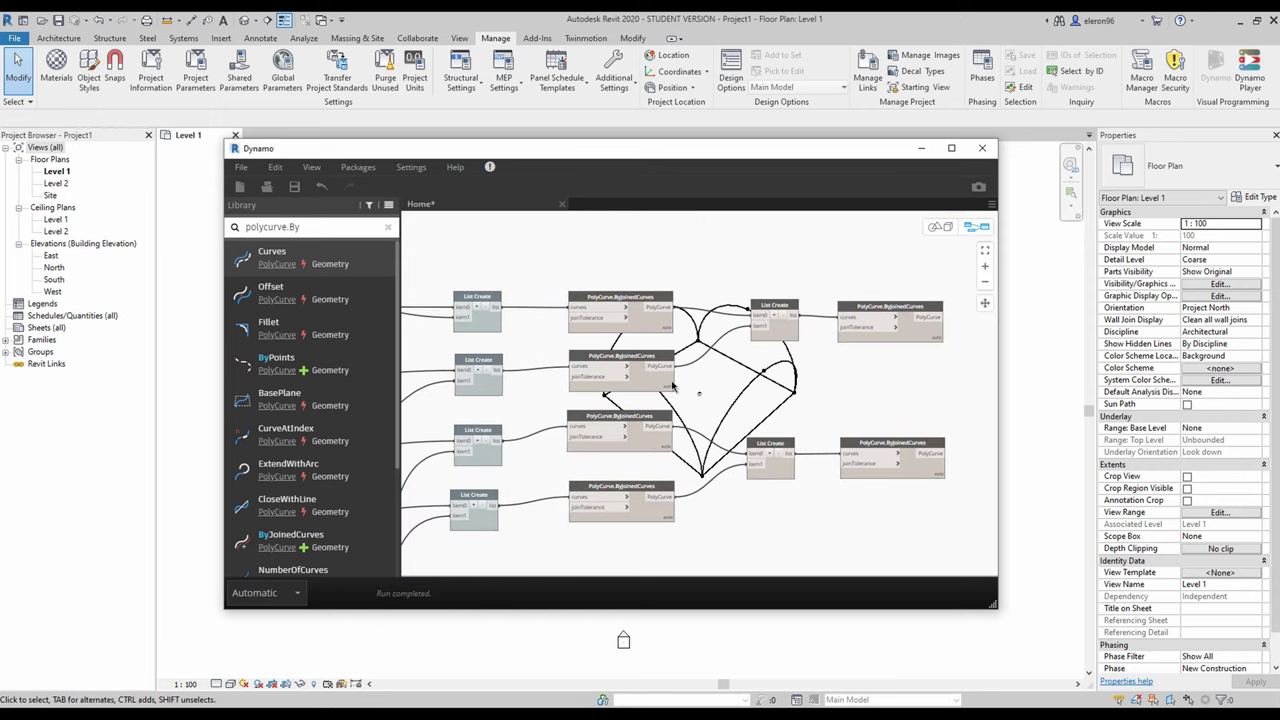
right_click(603, 300)
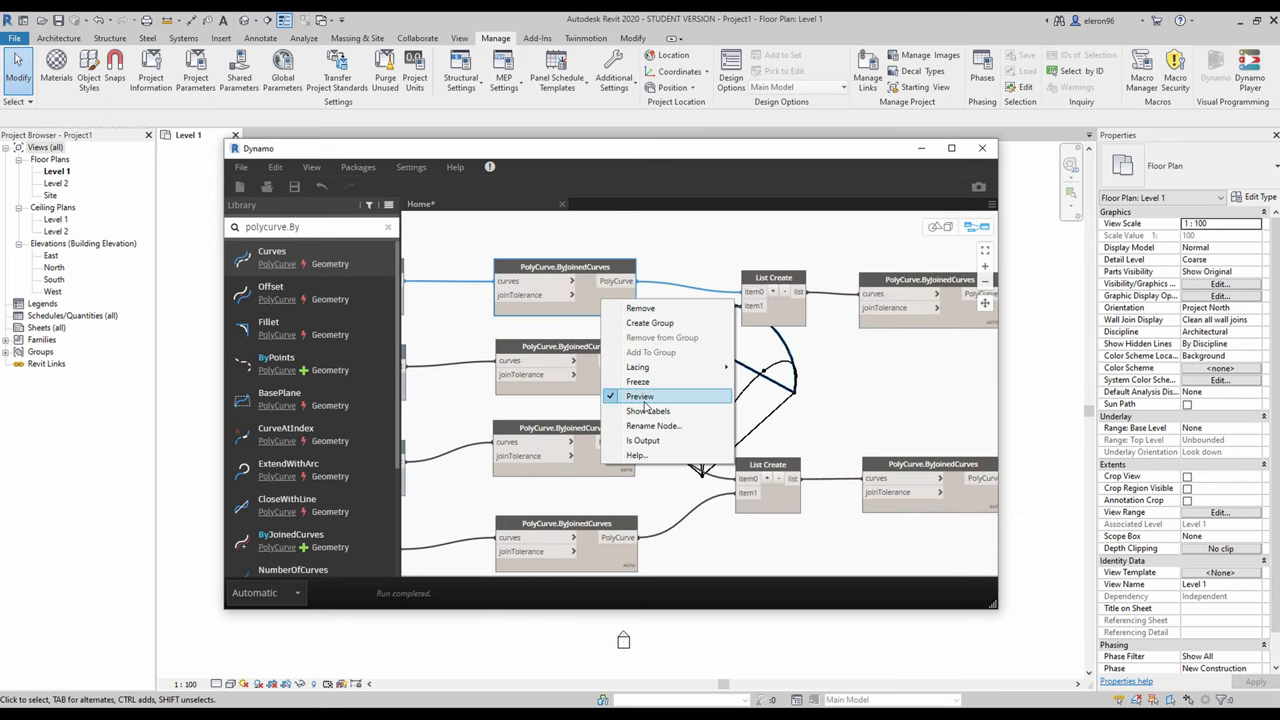
click(637, 381)
click(590, 386)
right_click(590, 386)
click(633, 468)
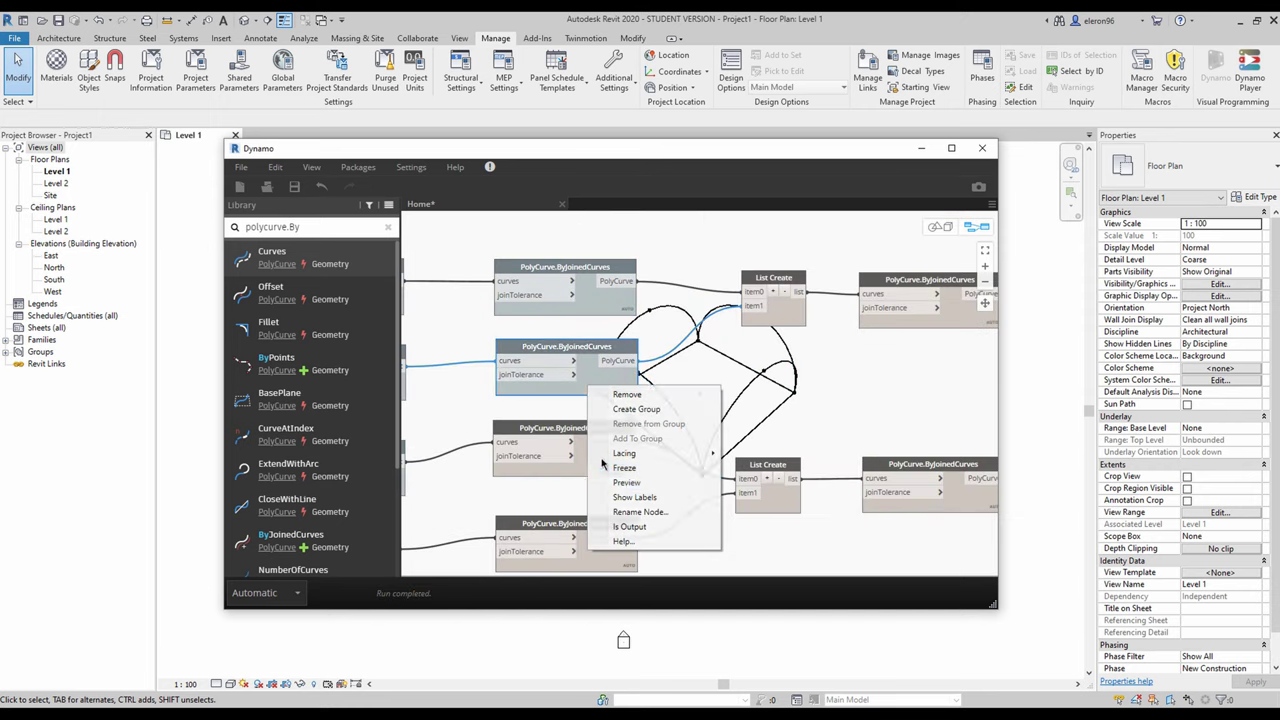
right_click(622, 445)
click(628, 528)
click(591, 563)
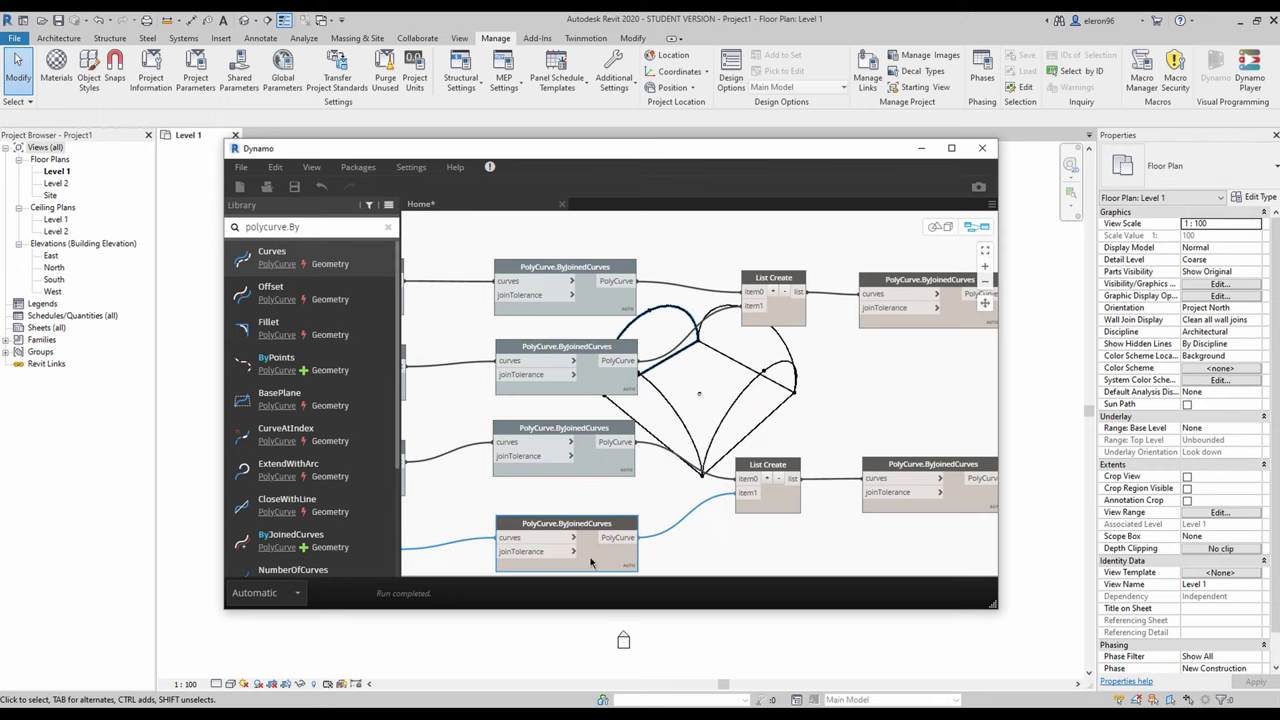
right_click(591, 560)
click(634, 489)
click(741, 406)
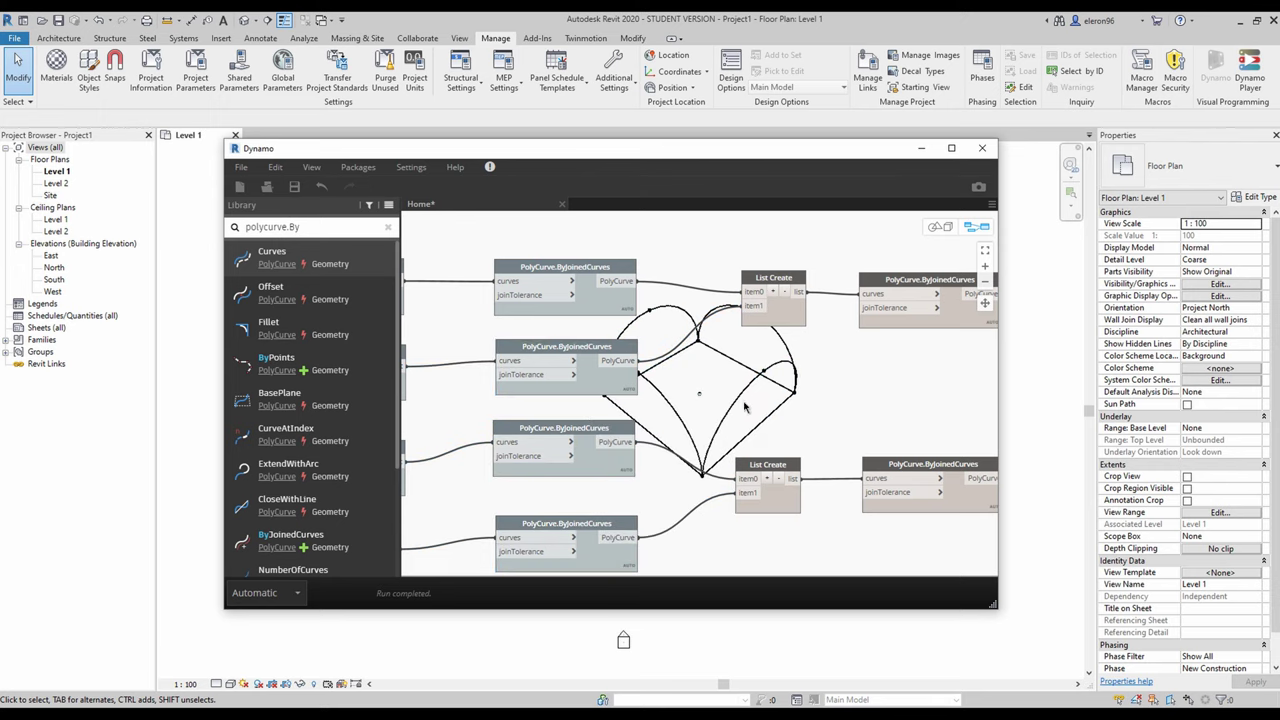
Turn off the geometry previews of the two List Create nodes that gather the polycurves
middle_drag(819, 411, 663, 415)
click(639, 314)
right_click(638, 314)
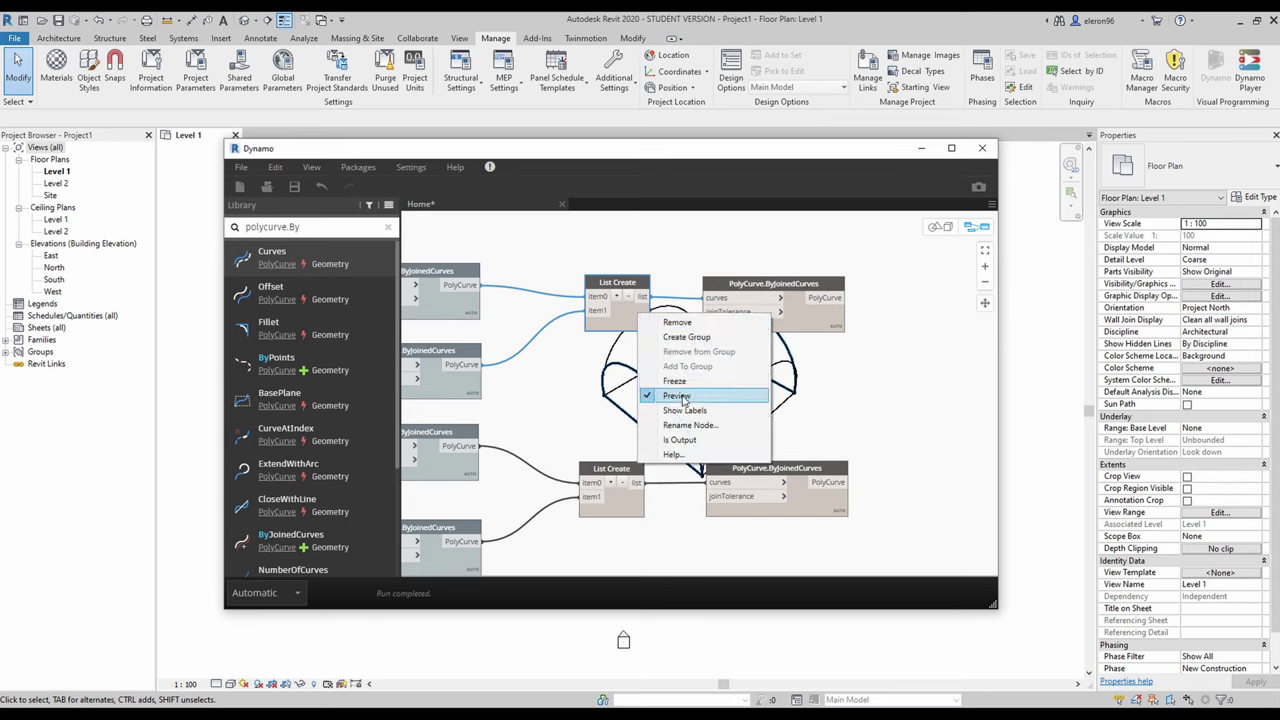
click(684, 397)
right_click(620, 506)
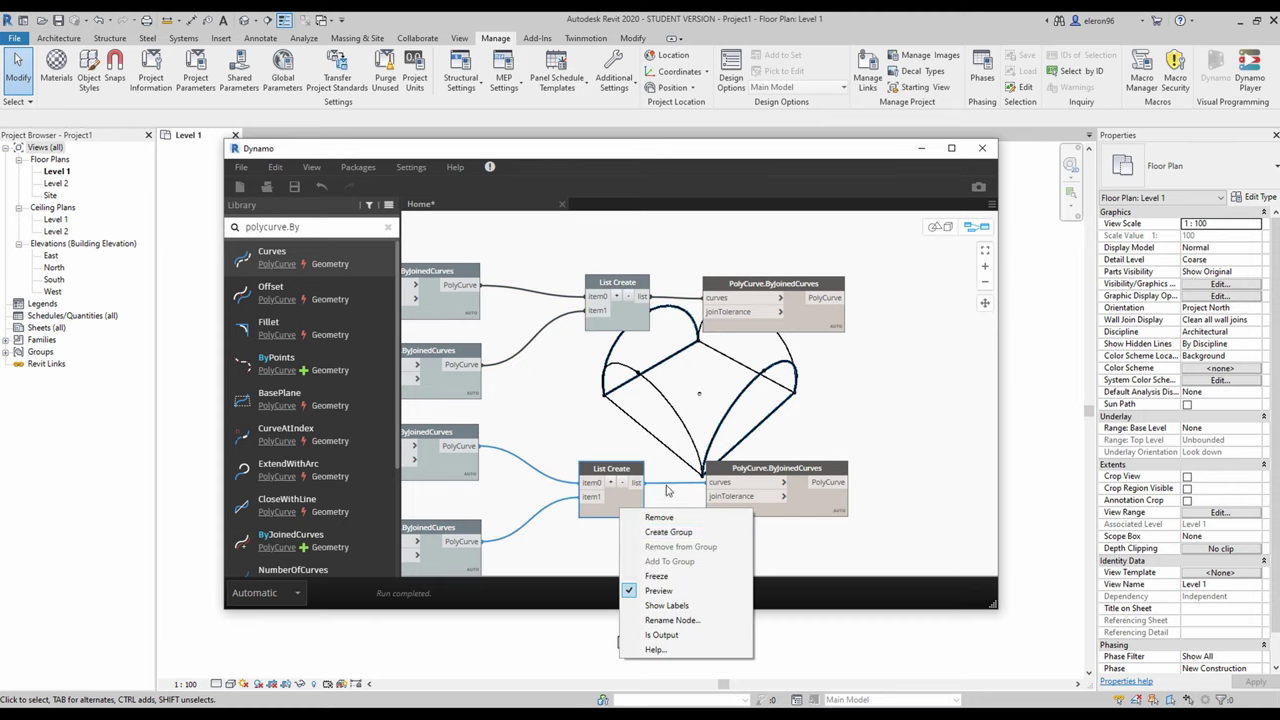
click(672, 590)
Select each of the two final PolyCurve.ByJoinedCurves nodes in turn to check which pair of outlines it highlights
middle_drag(704, 413, 536, 416)
click(646, 329)
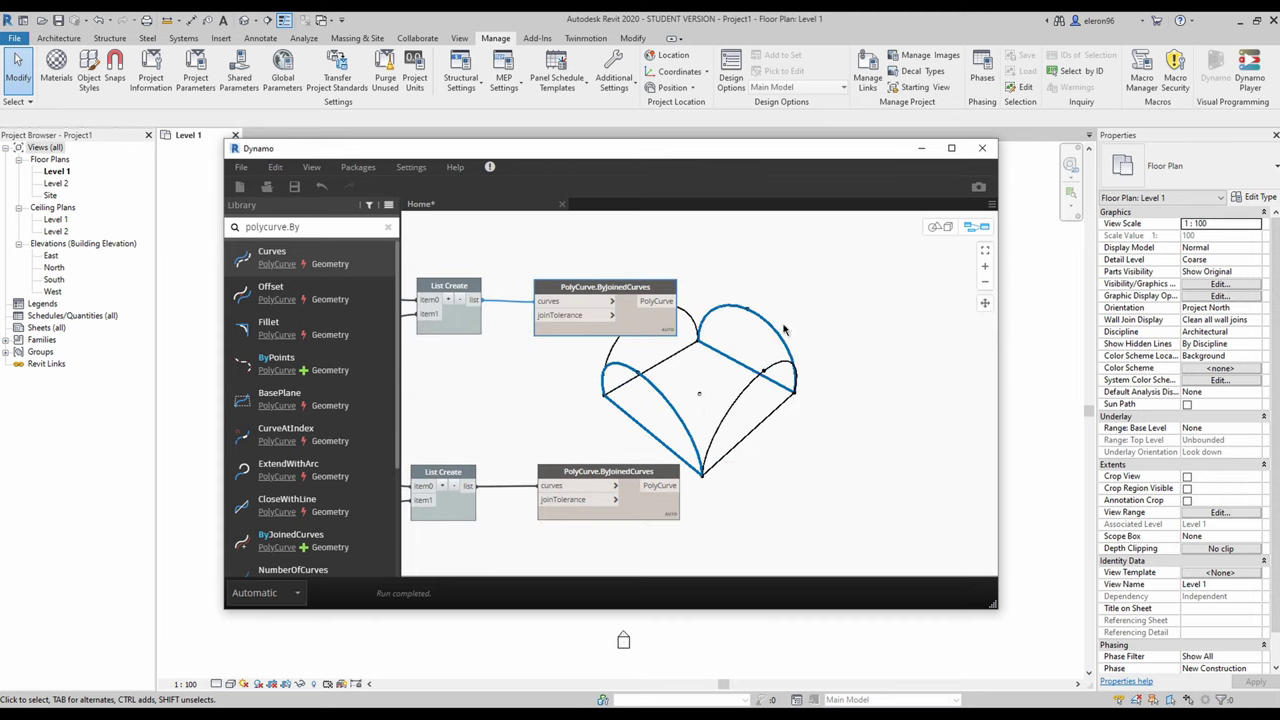
middle_drag(738, 433, 643, 412)
click(544, 486)
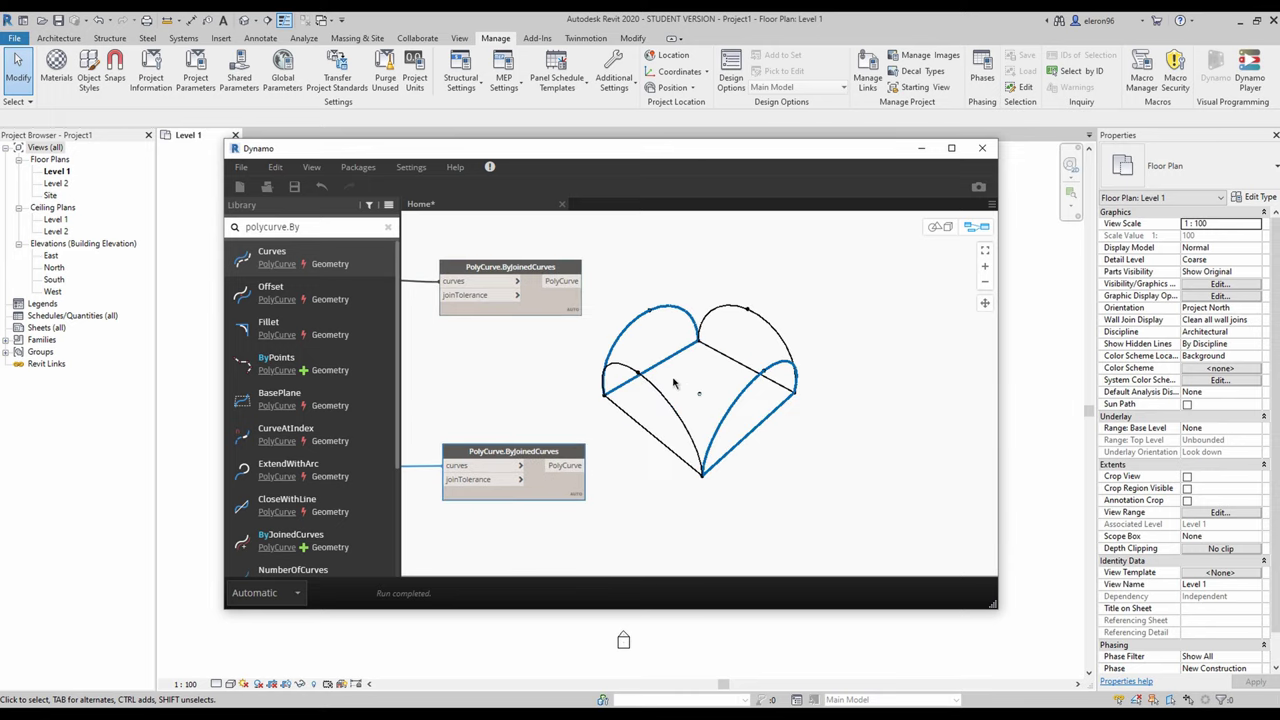
click(667, 418)
click(623, 640)
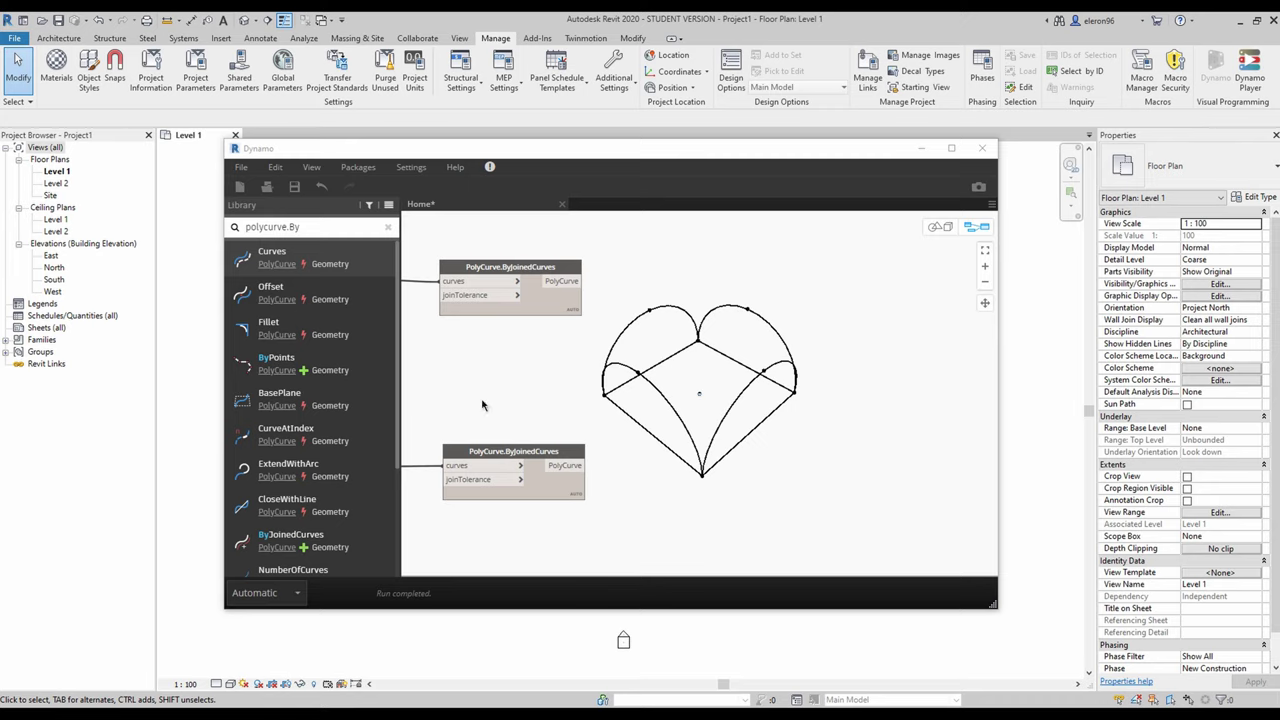
Search the library for solid.By, add a Solid.ByLoft (crossSections) node, and connect the upper final PolyCurve output to its crossSections input
middle_drag(488, 309, 444, 307)
drag(331, 226, 140, 218)
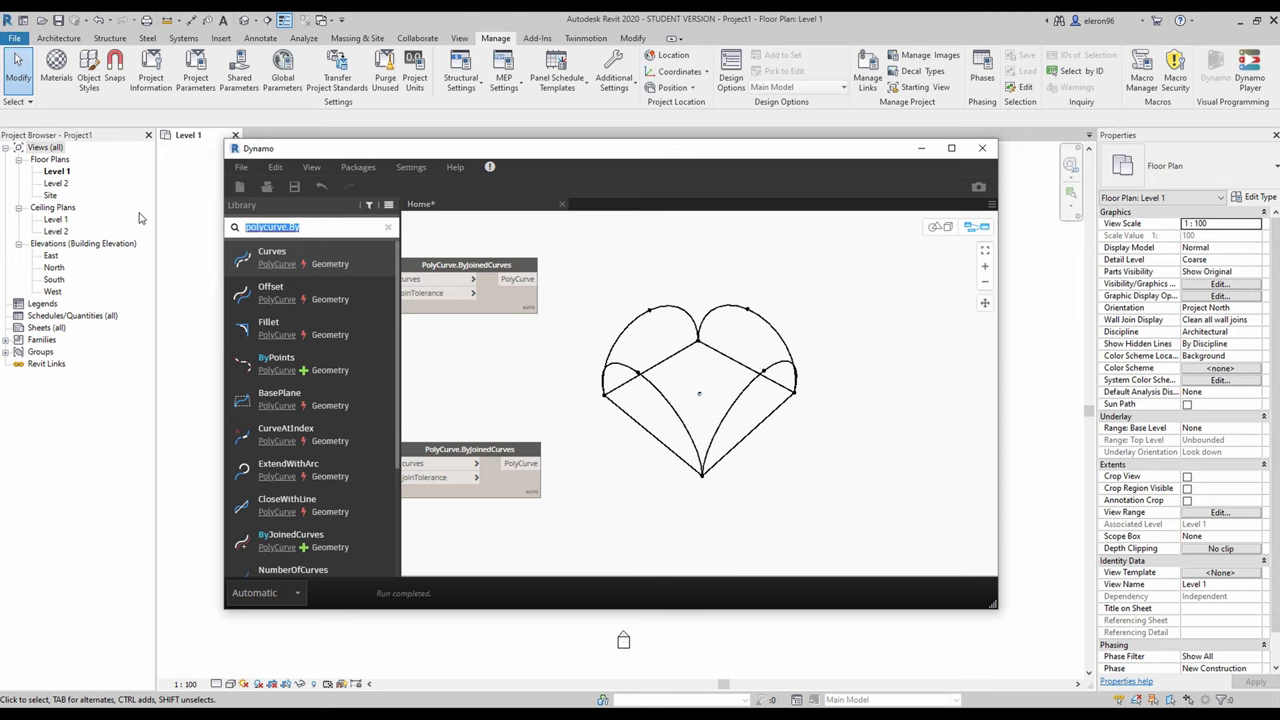
text(solid)
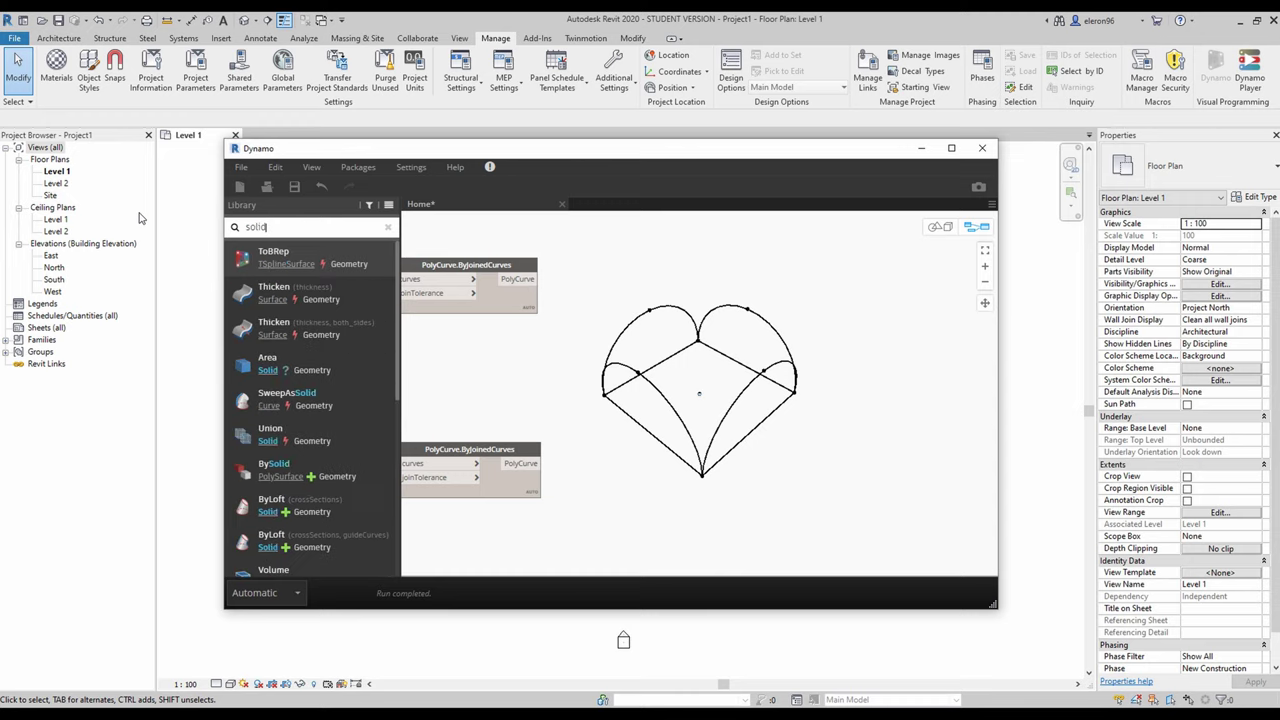
text(.By)
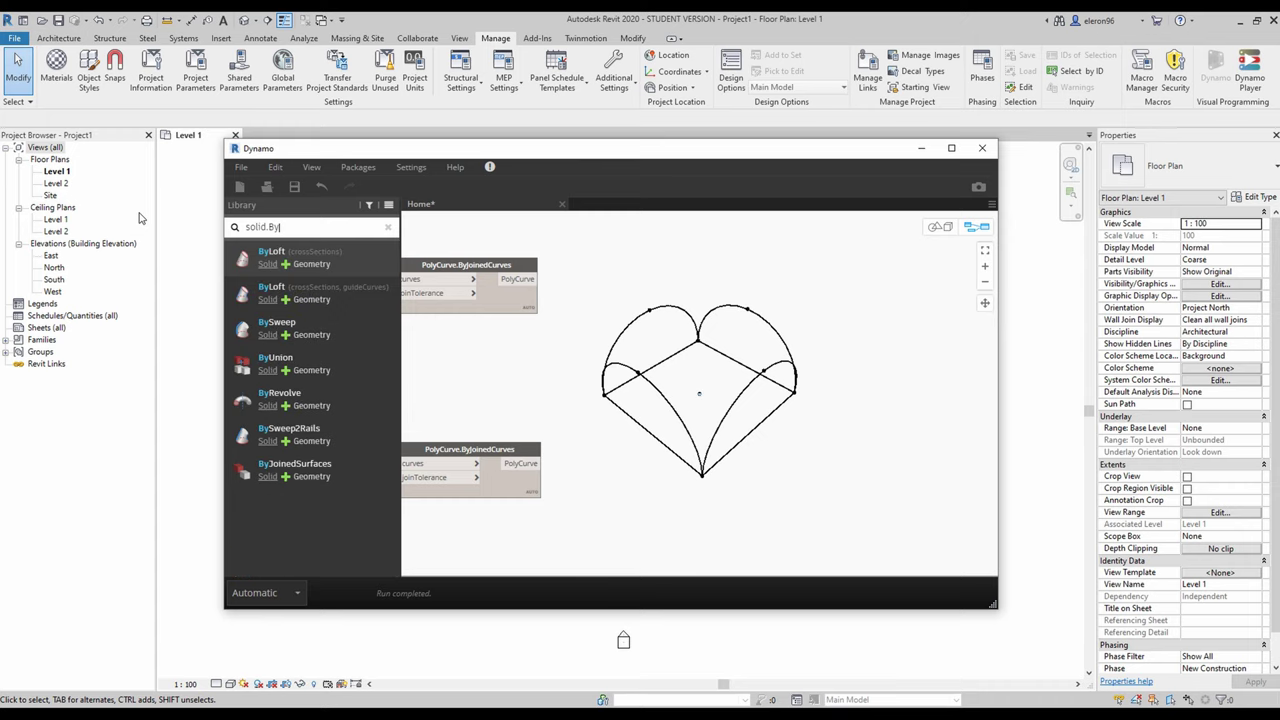
drag(346, 262, 661, 287)
click(522, 280)
click(612, 340)
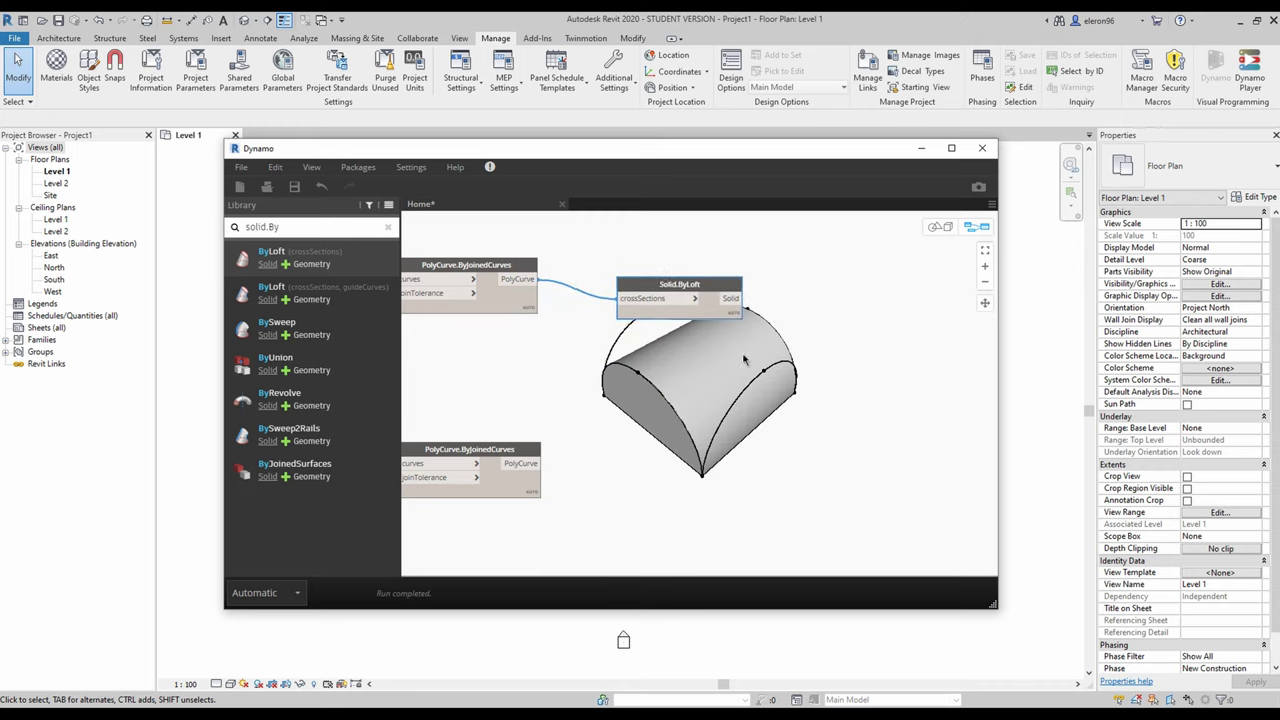
Duplicate the Solid.ByLoft node below the original and connect the lower final PolyCurve output to the copy's crossSections input
click(686, 295)
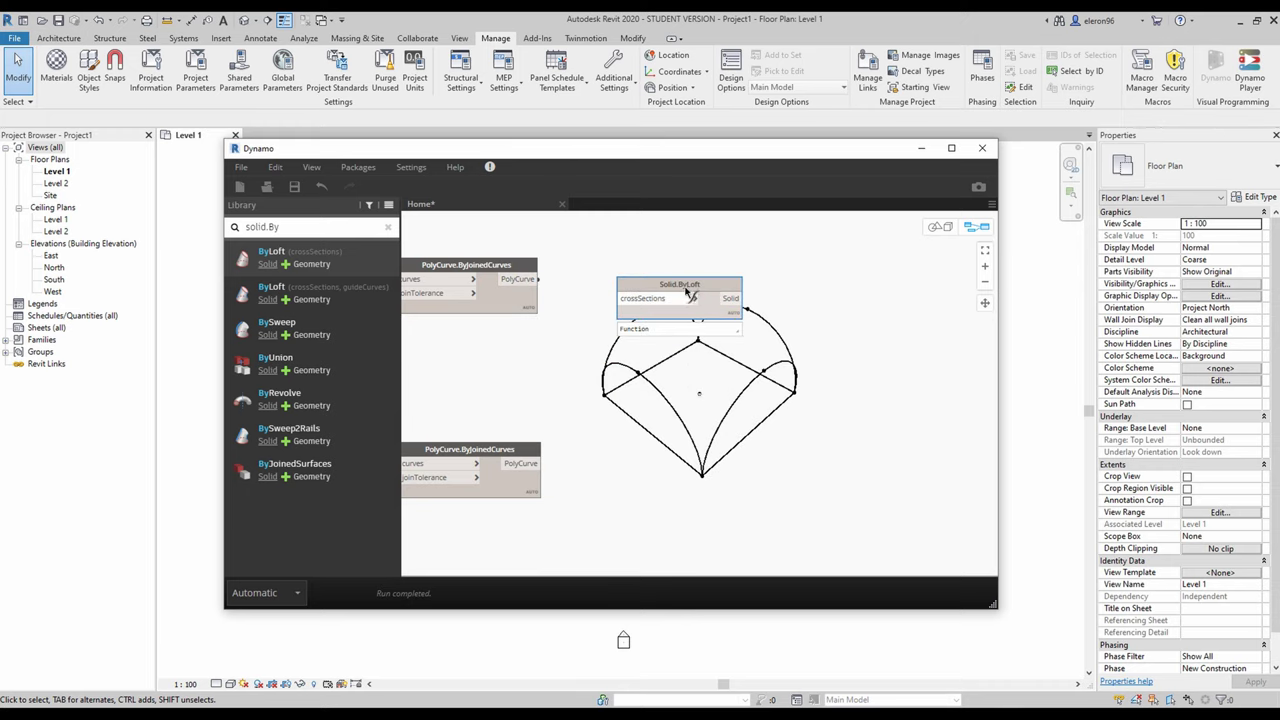
click(662, 300)
key(ctrl+v)
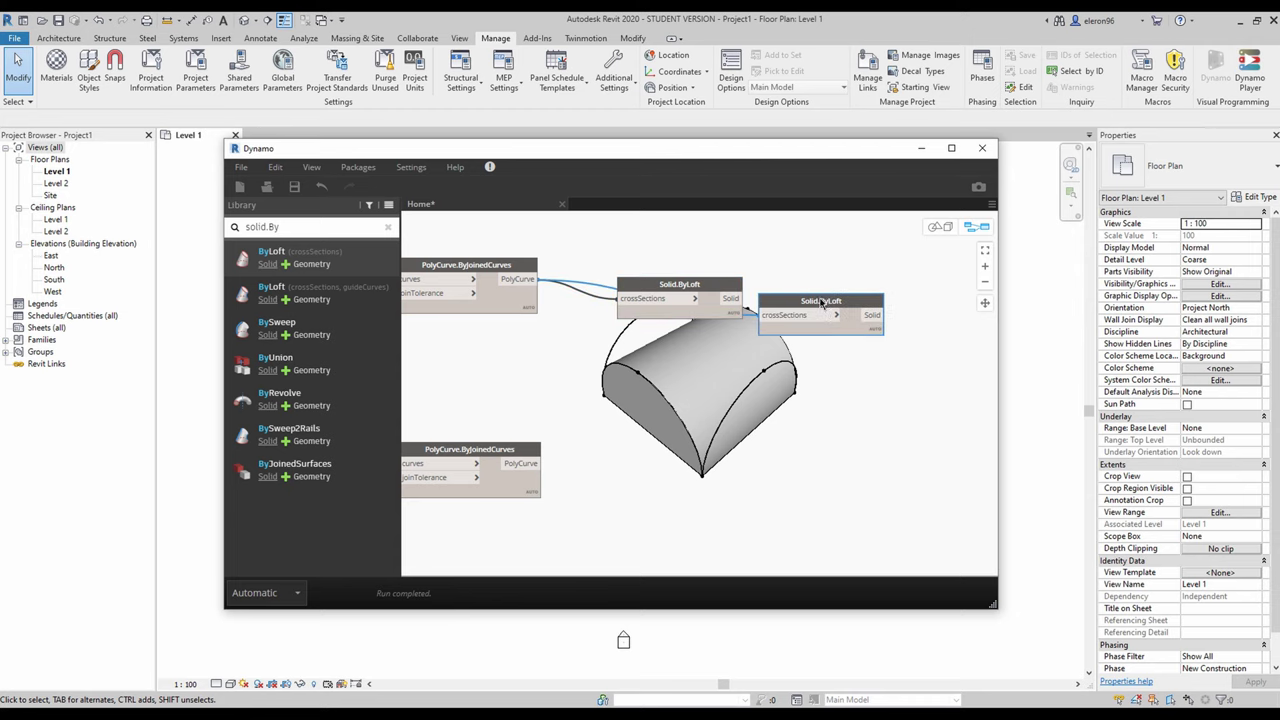
drag(819, 299, 671, 406)
click(535, 463)
click(632, 422)
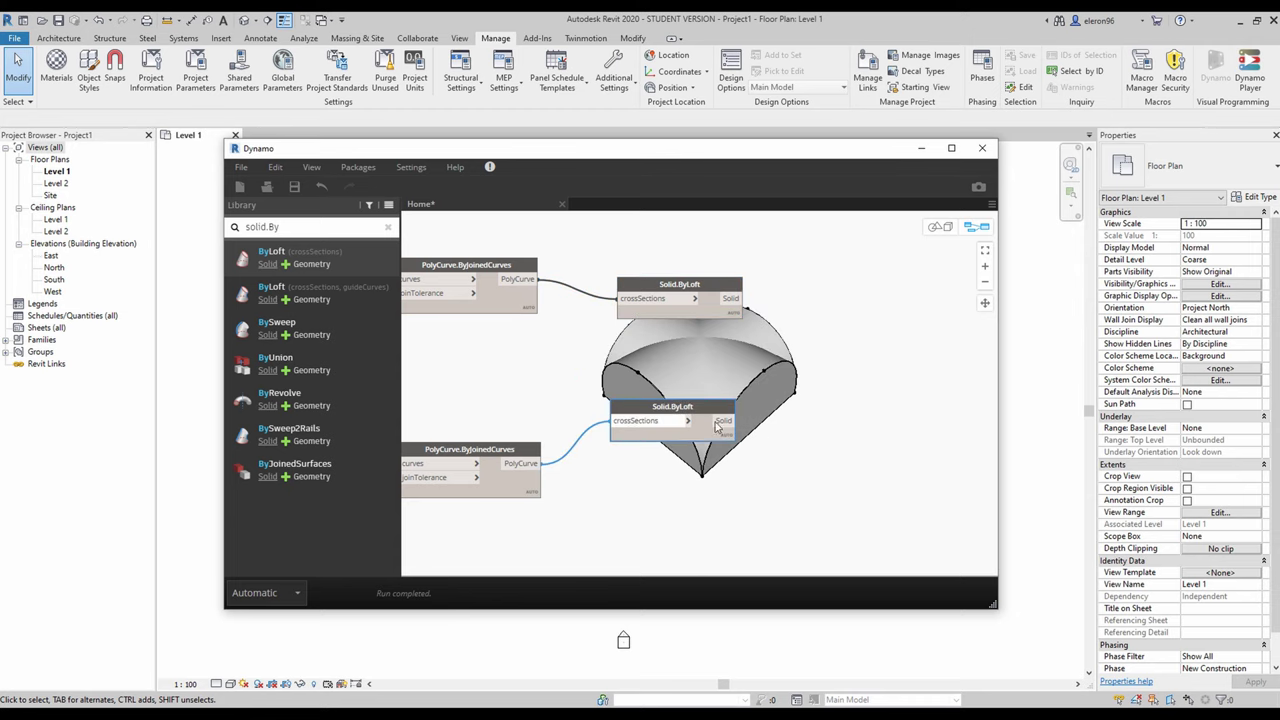
Search the library for solid.Union and add a Solid.Union node beside the two Solid.ByLoft nodes
middle_drag(885, 427, 741, 449)
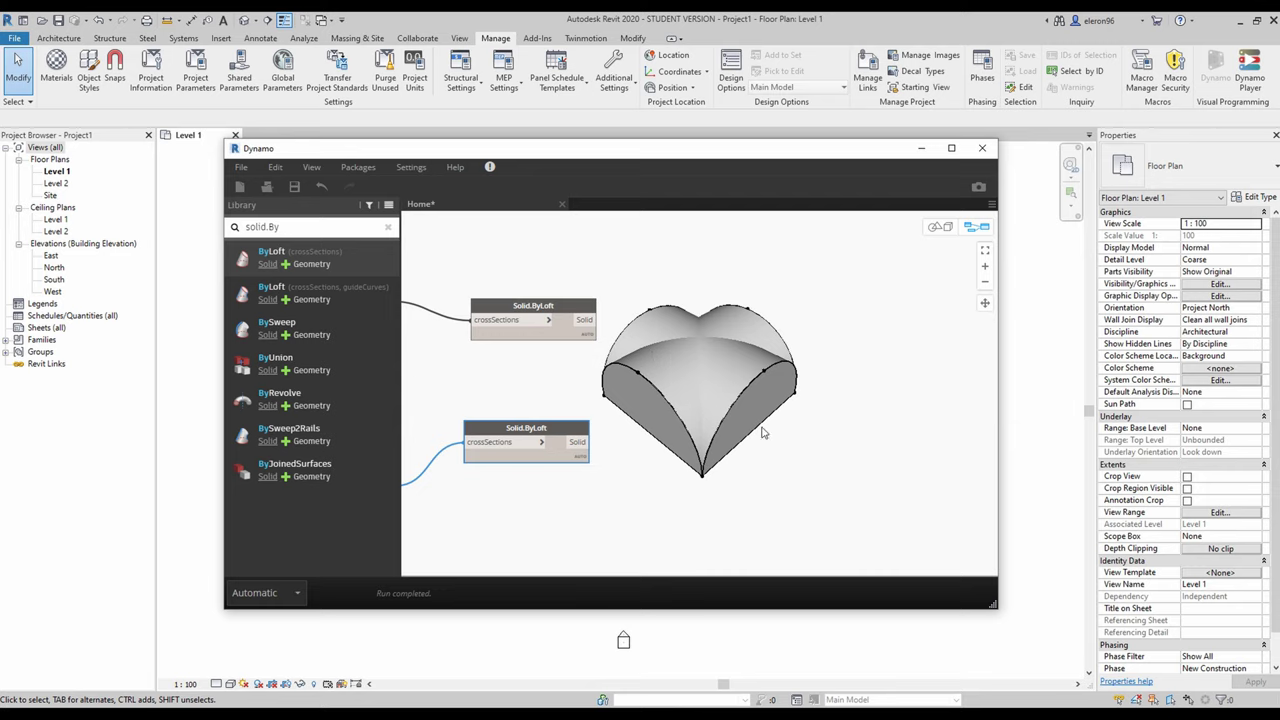
click(623, 640)
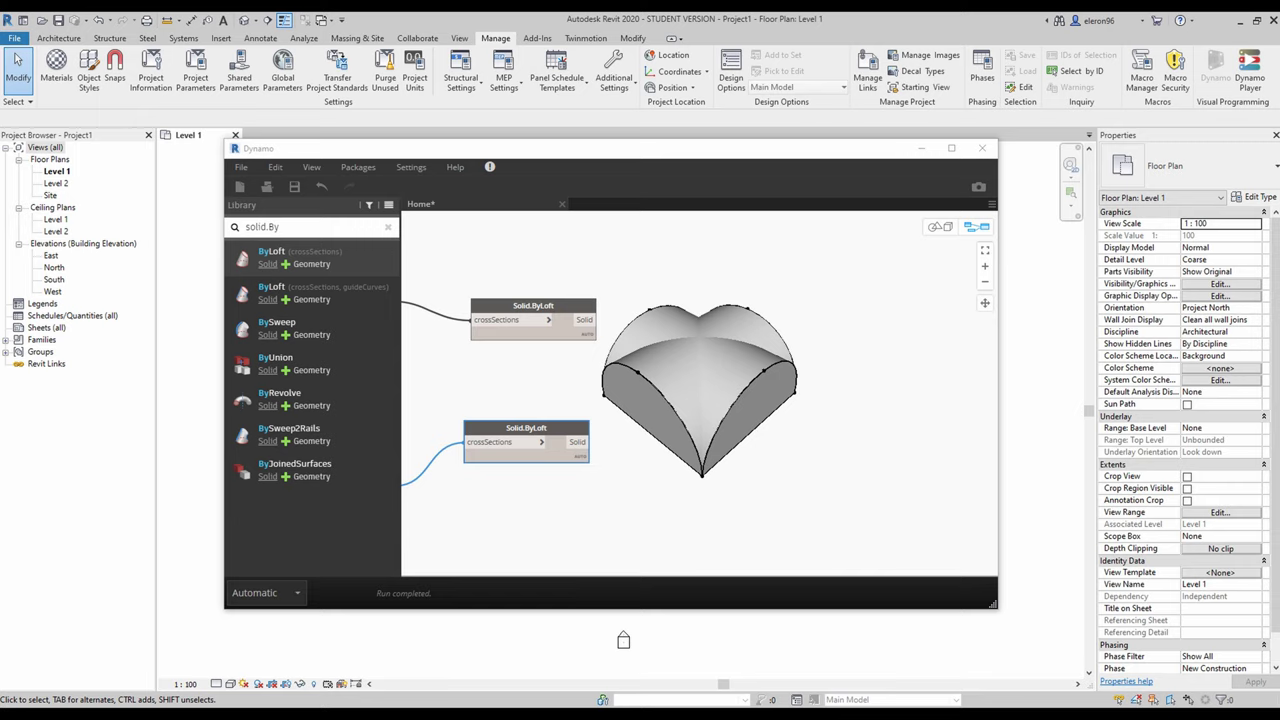
middle_drag(745, 385, 681, 380)
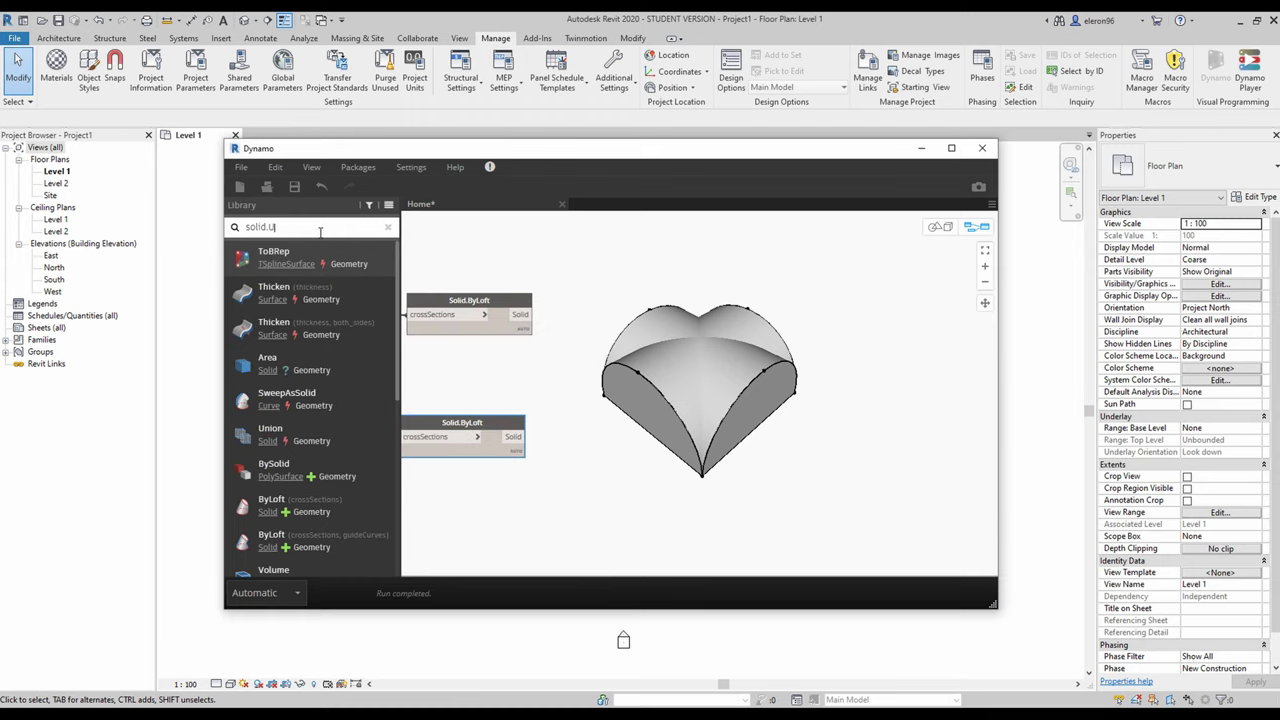
text(on)
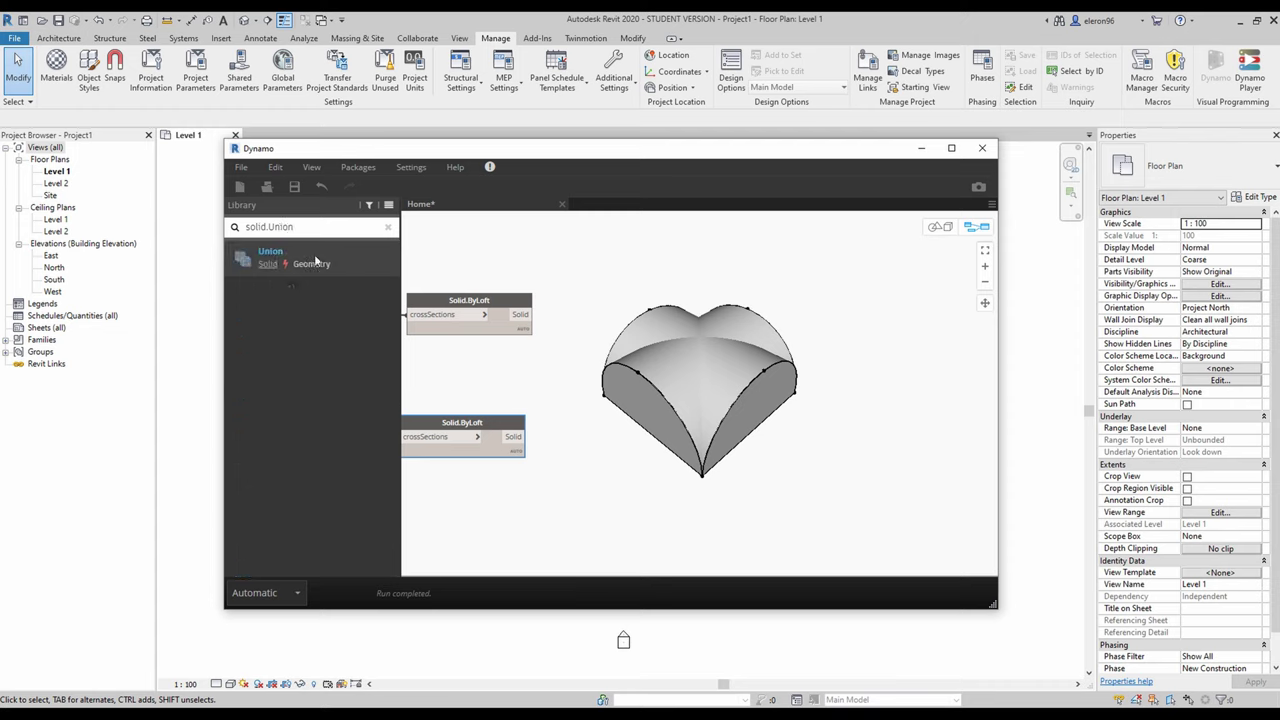
click(316, 259)
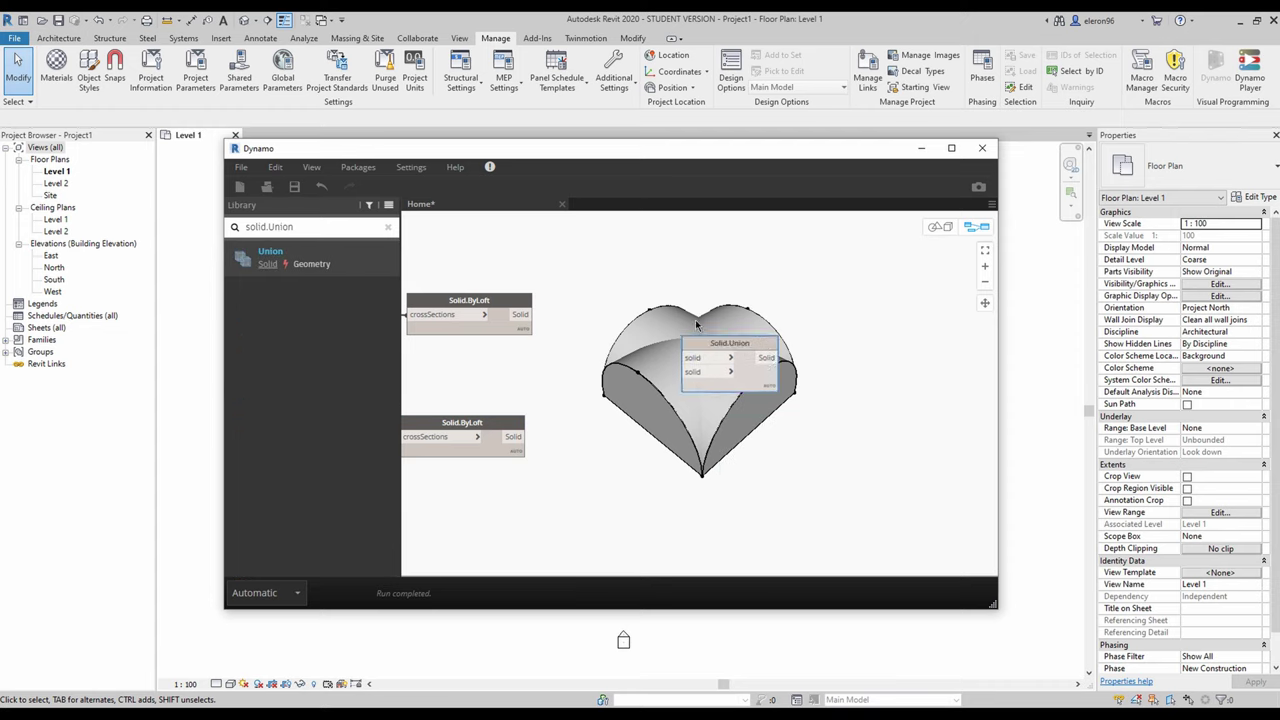
drag(700, 343, 737, 341)
Connect the upper and lower Solid.ByLoft outputs to the two solid inputs of Solid.Union, and move the union node up off the preview
click(520, 314)
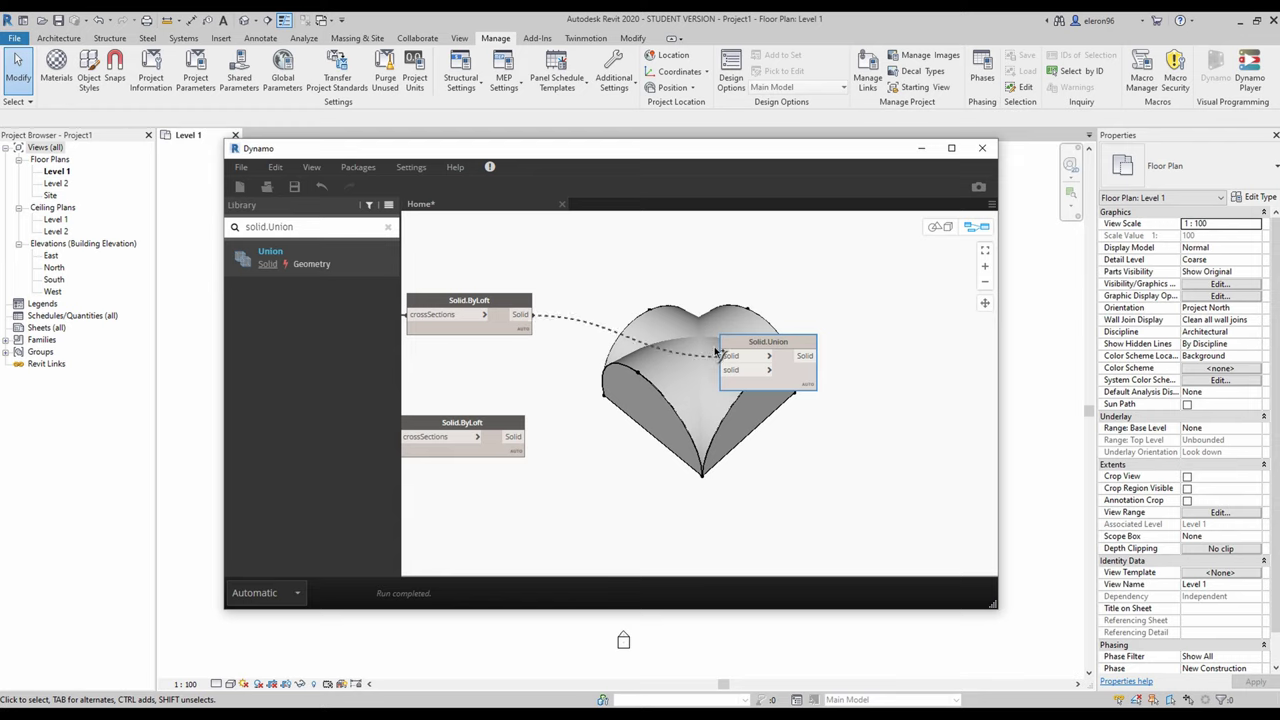
click(726, 355)
click(513, 436)
click(768, 370)
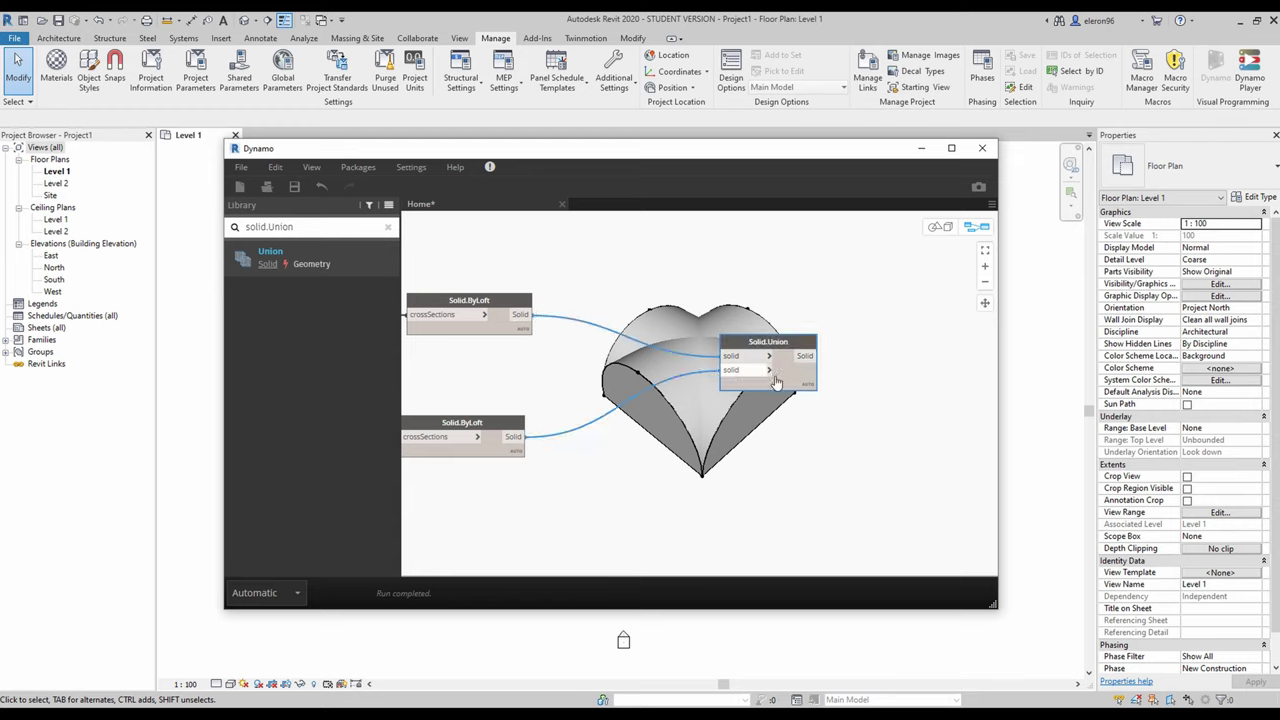
drag(775, 345, 825, 290)
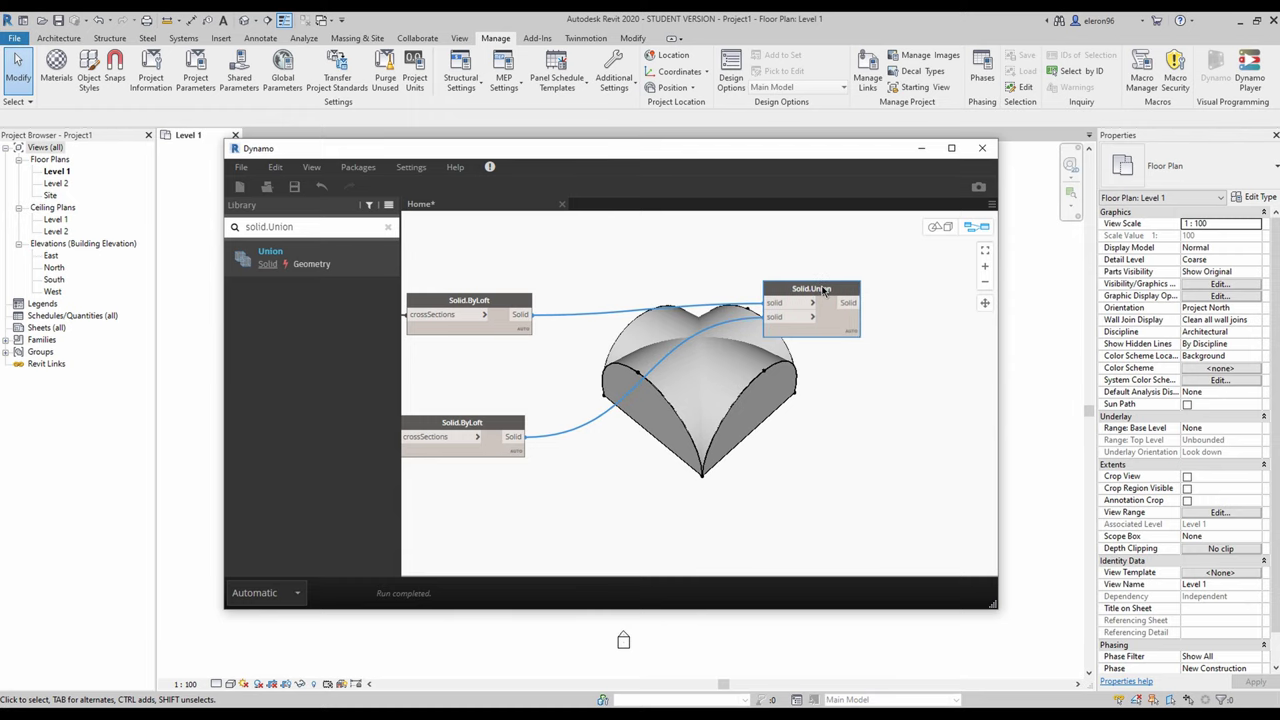
middle_drag(688, 437, 679, 425)
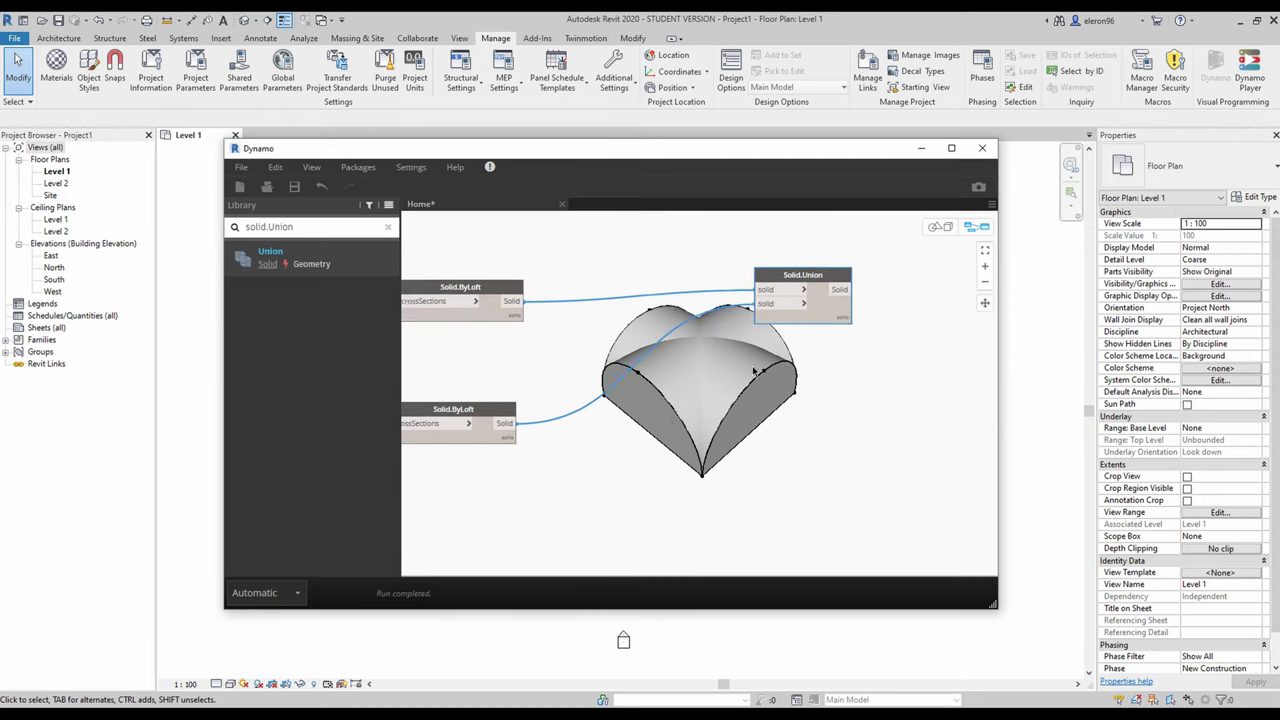
middle_drag(603, 447, 614, 437)
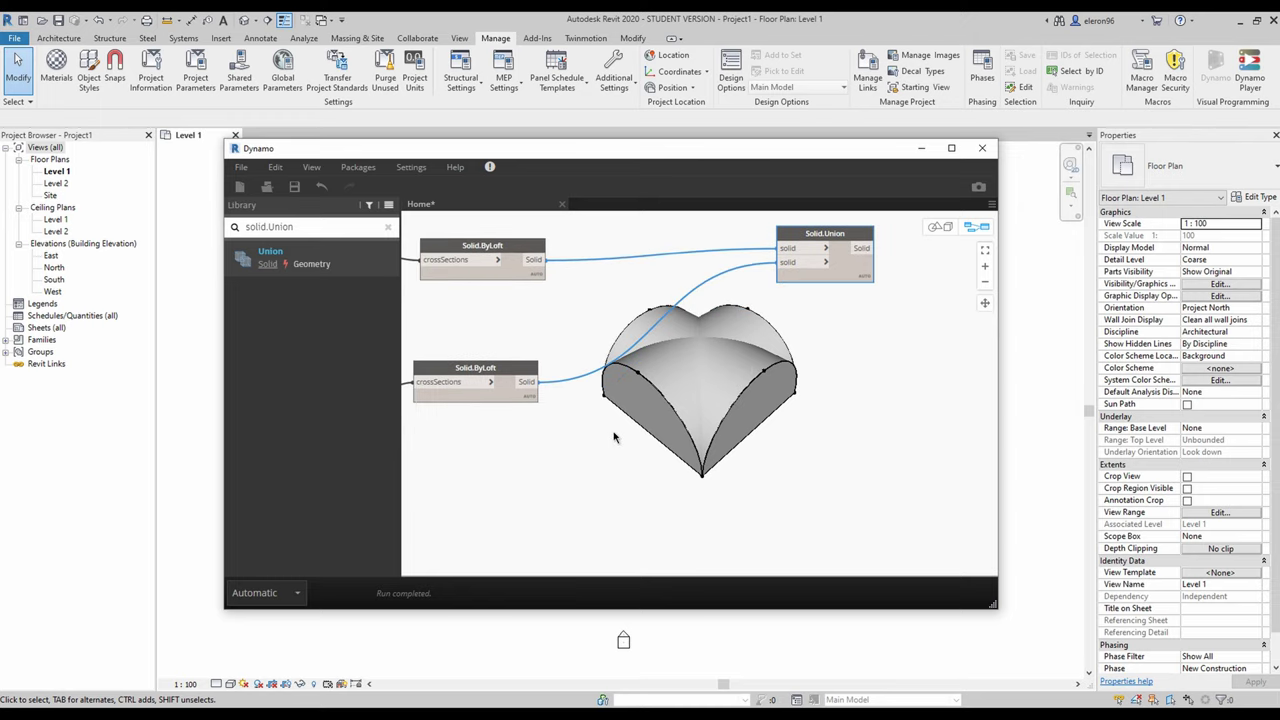
Search the library for Geometry.Scale and add the variant with xamount, yamount and zamount inputs below the Solid.Union node
drag(310, 228, 156, 220)
text(Geometry)
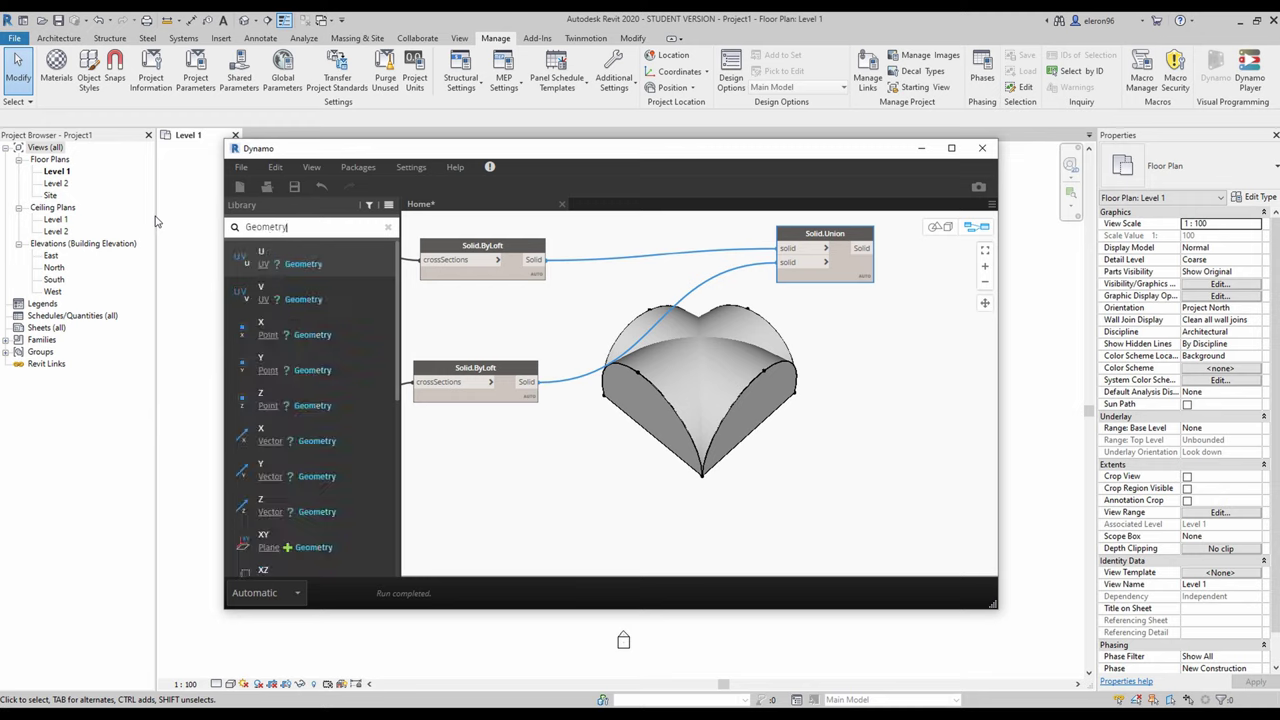
text( Scale)
click(330, 258)
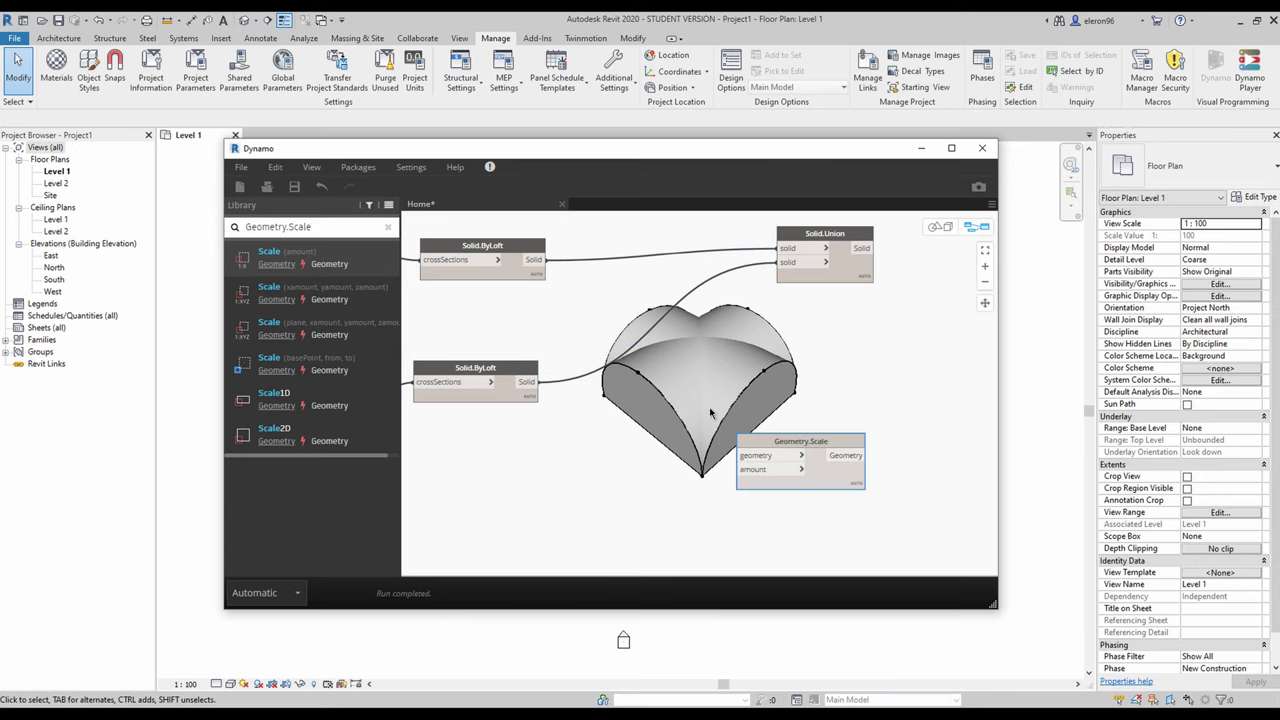
key(Delete)
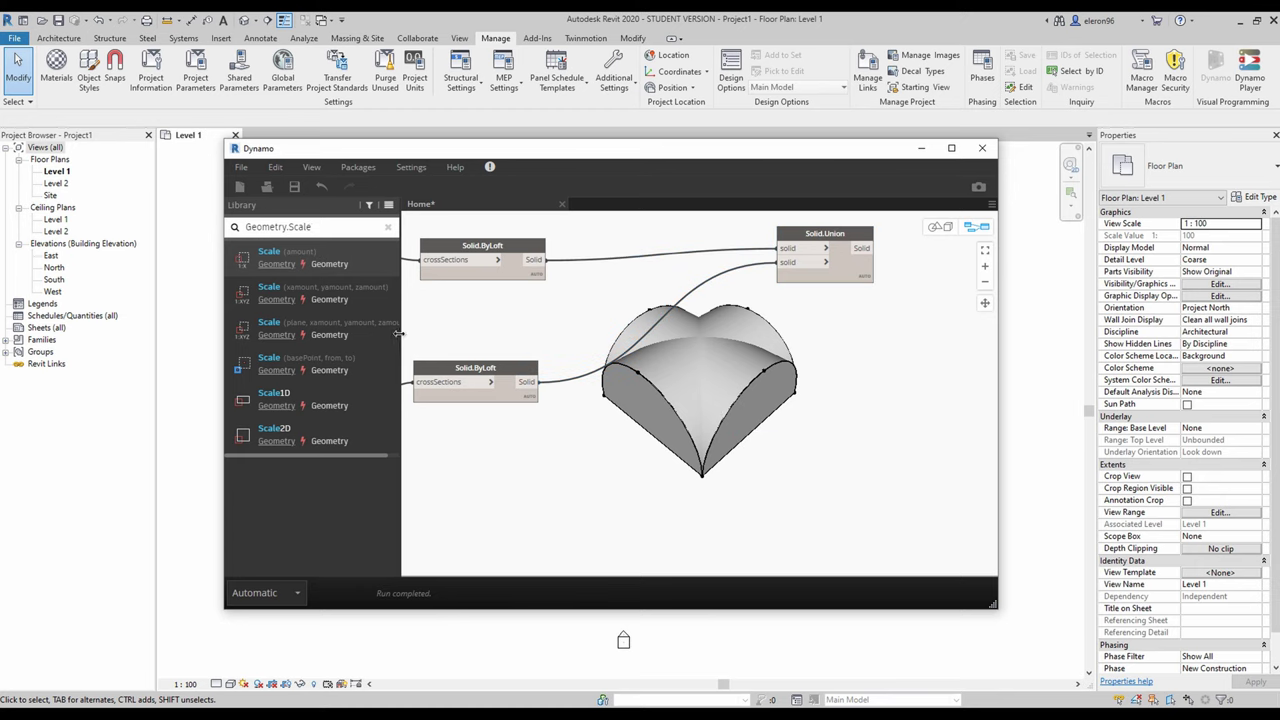
click(380, 295)
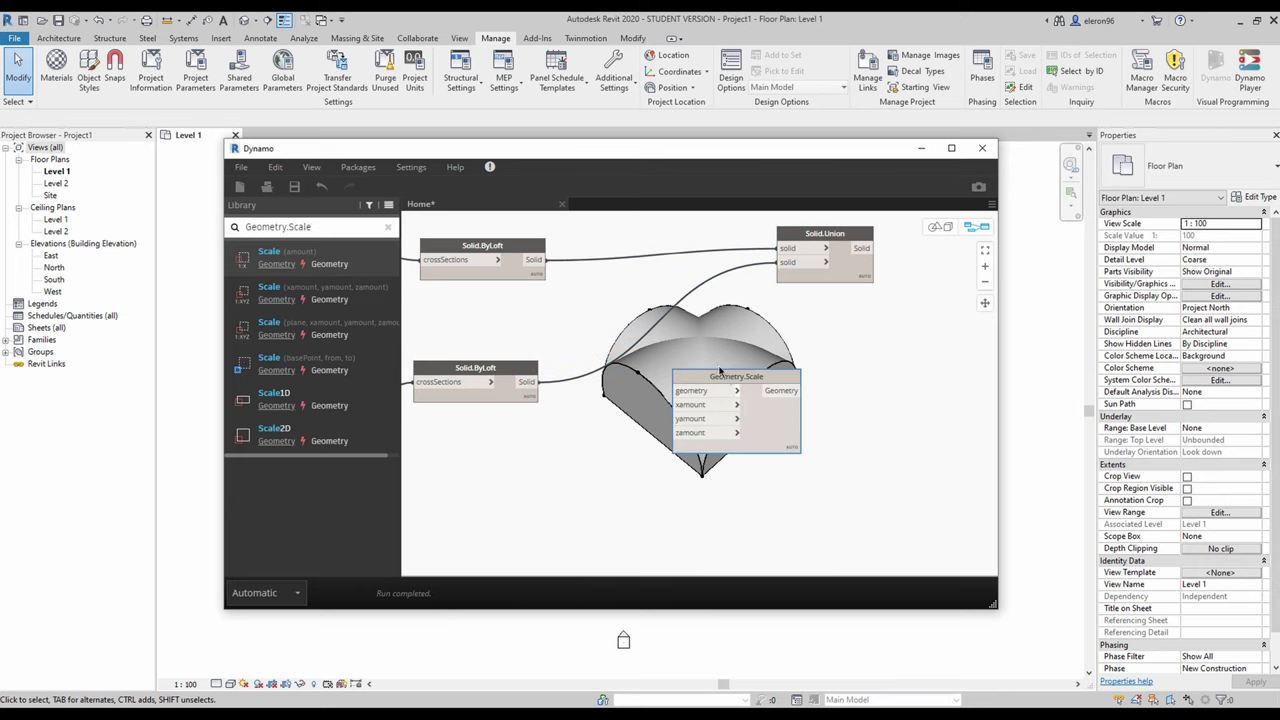
drag(719, 382, 692, 439)
Connect the lower Solid.ByLoft node's Solid output to the geometry input of Geometry.Scale
click(502, 399)
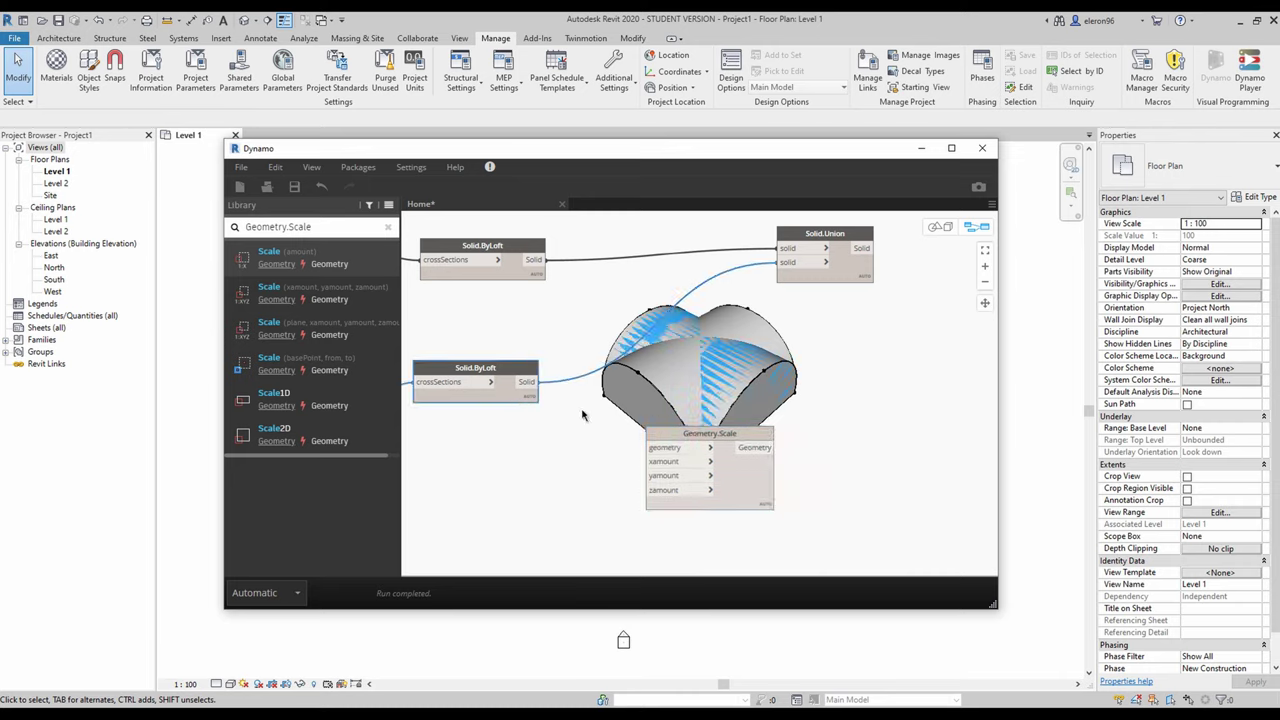
mouse_move(598, 411)
middle_down()
mouse_move(620, 405)
mouse_move(616, 415)
middle_up()
scroll(620, 410, down, 2)
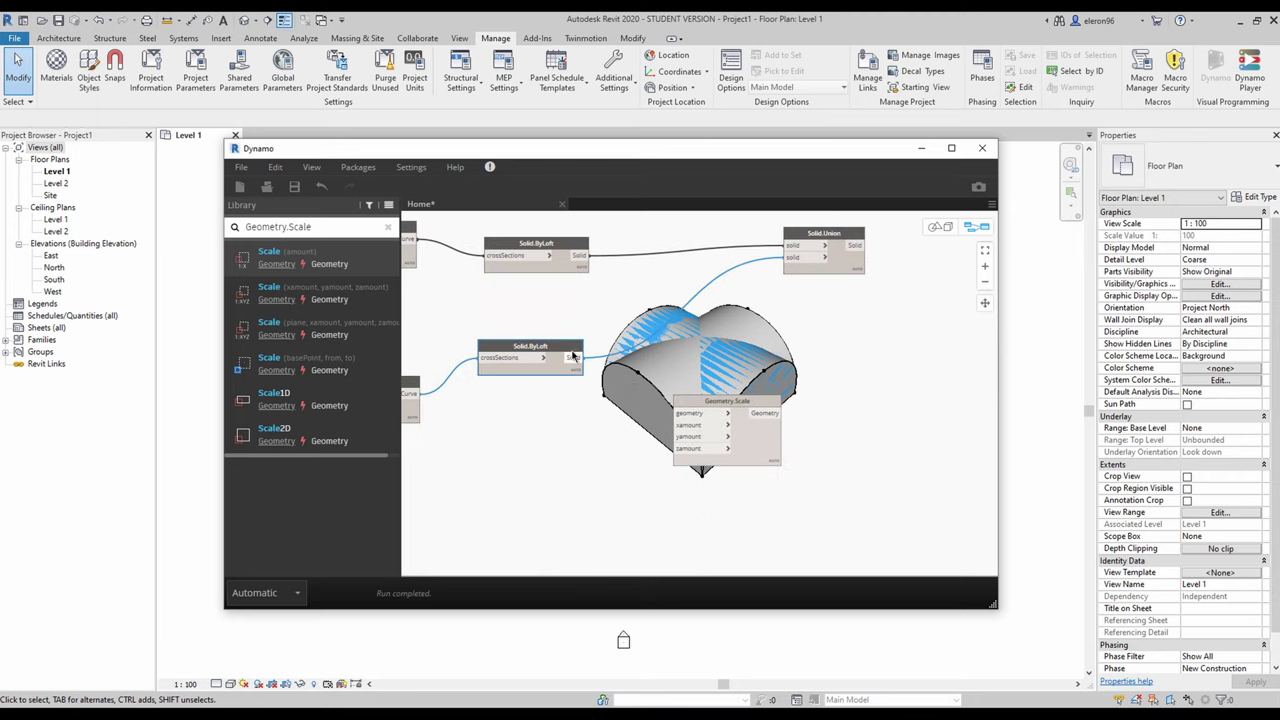
drag(575, 357, 705, 409)
click(691, 413)
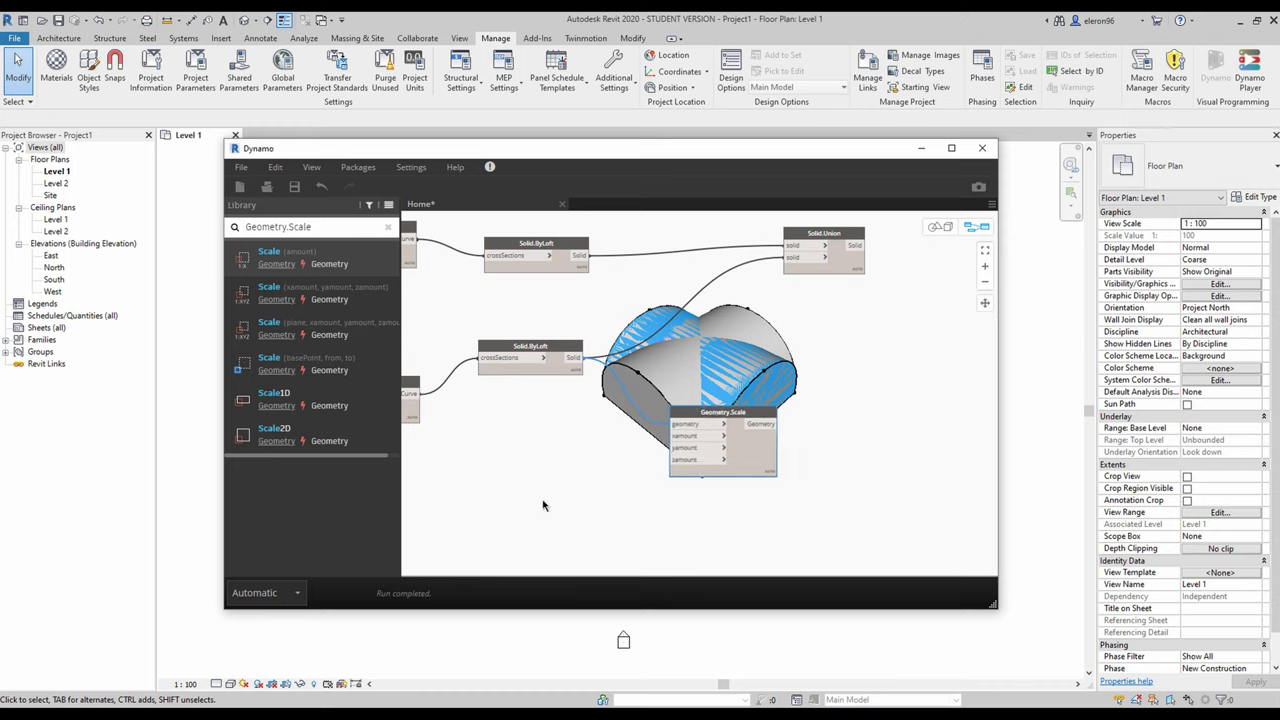
Add a Code Block before Geometry.Scale containing the values 2 and 0.9 on separate lines
middle_drag(474, 517, 494, 505)
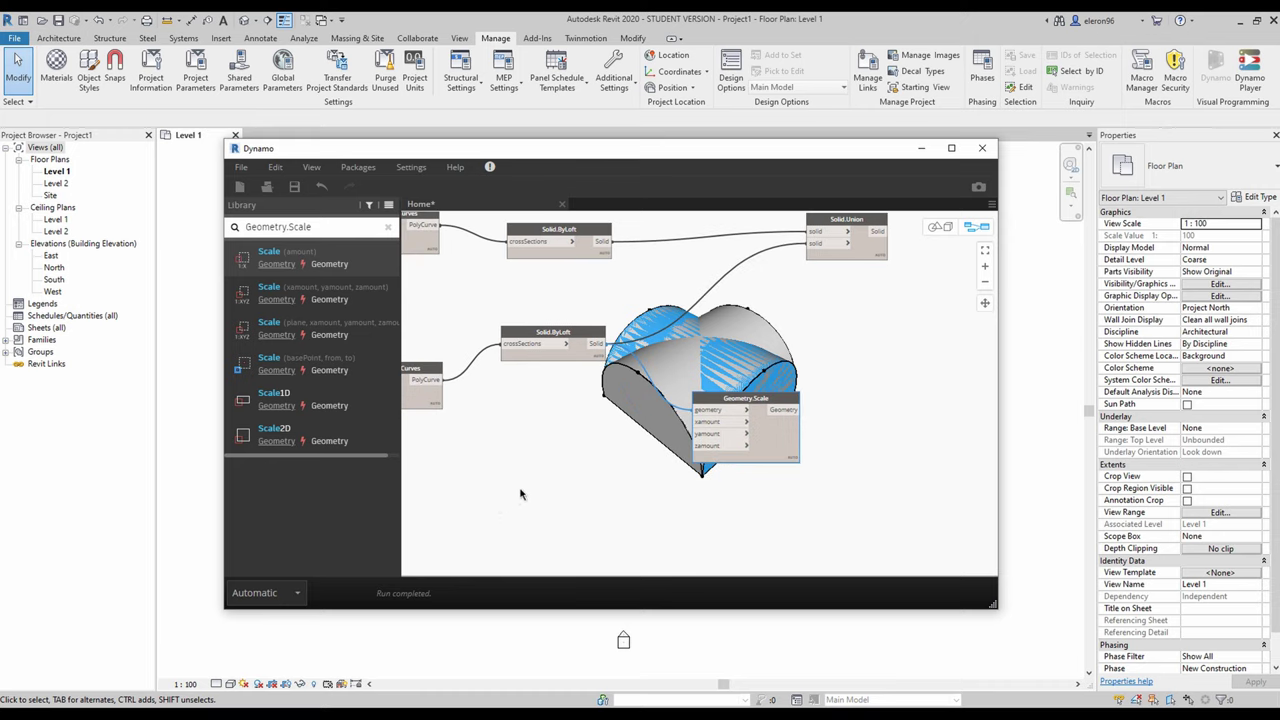
double_click(567, 448)
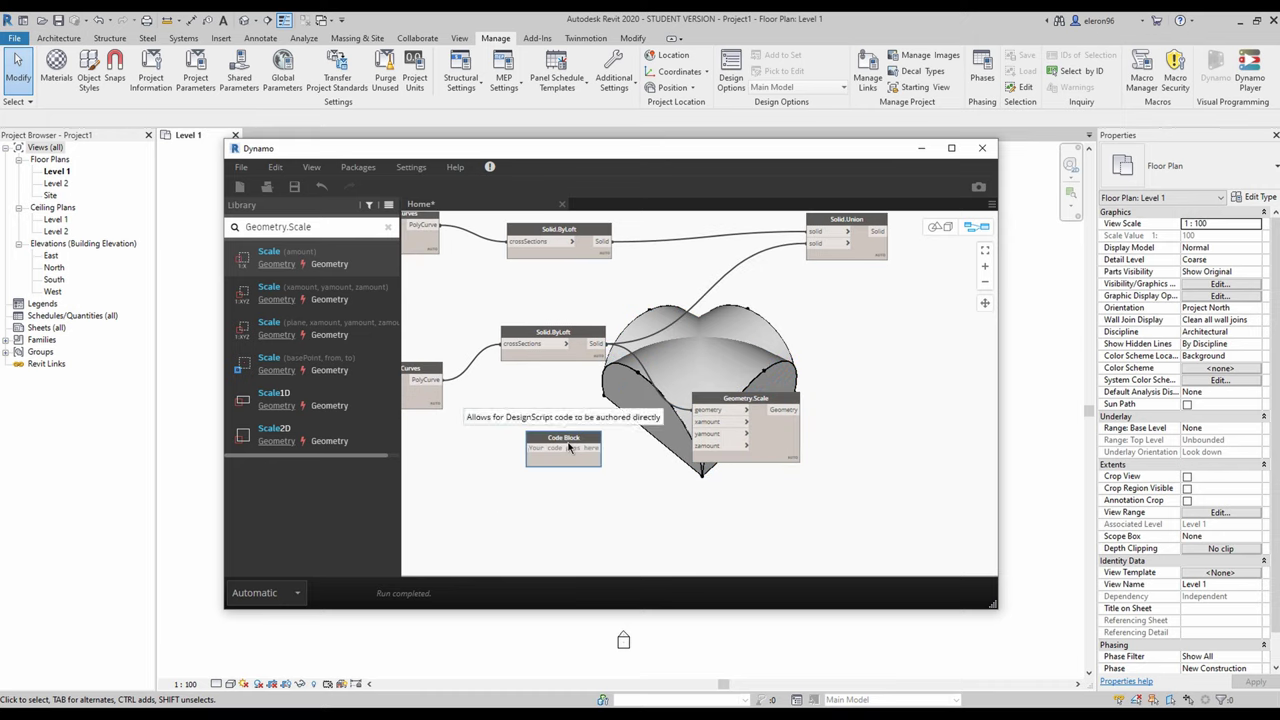
text(2)
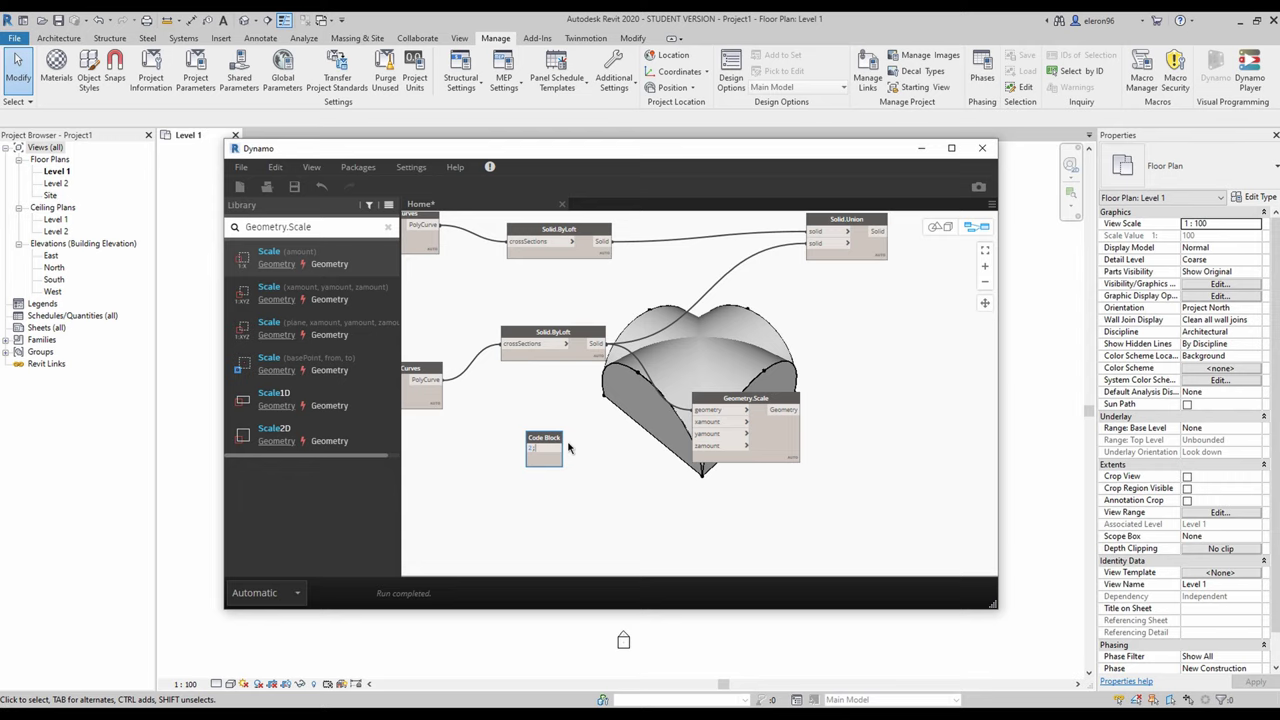
key(Return)
click(580, 462)
scroll(630, 440, up, 3)
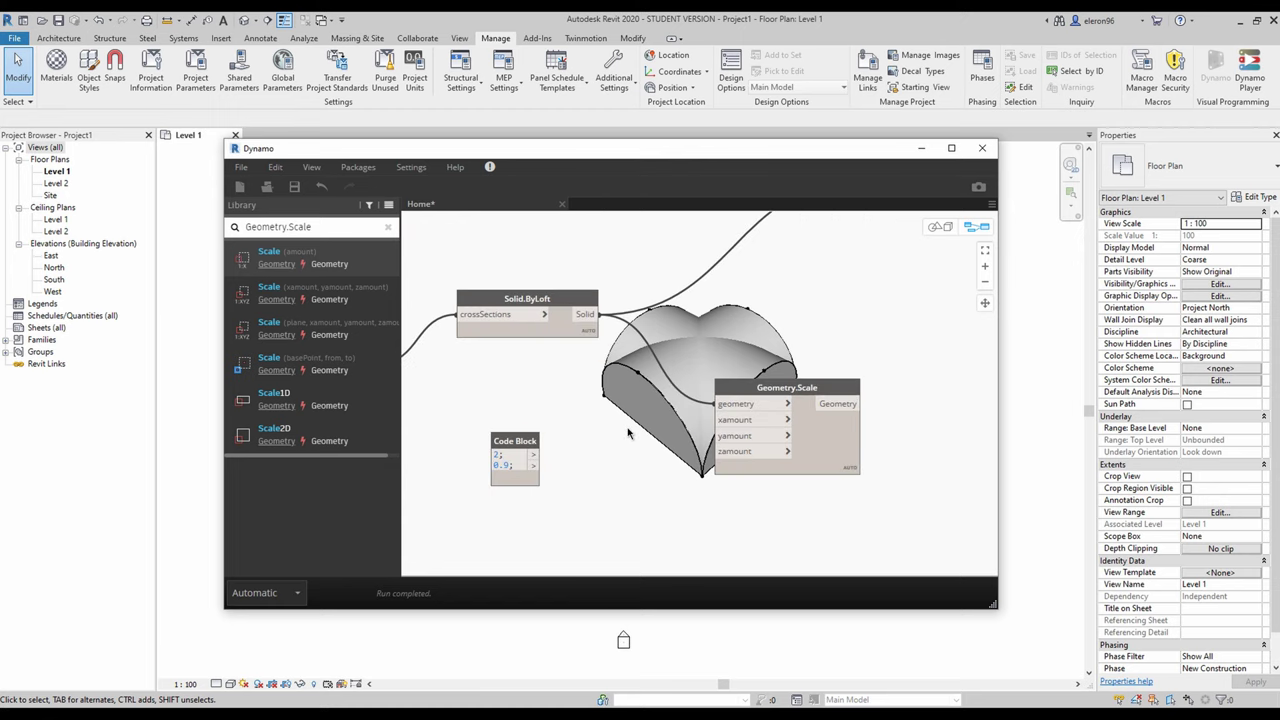
drag(519, 453, 532, 453)
double_click(512, 455)
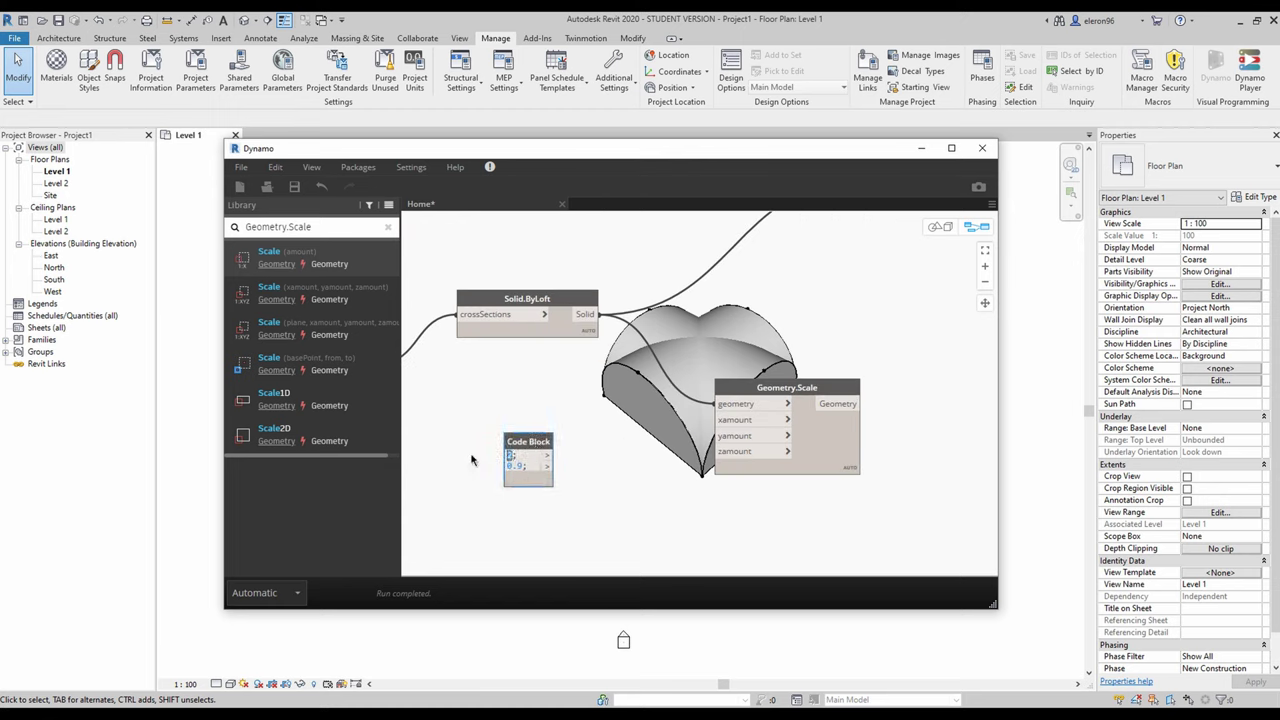
drag(494, 461, 469, 459)
click(521, 466)
Connect the Code Block's 2 output to yamount and its 0.9 output to zamount of Geometry.Scale
drag(549, 455, 722, 437)
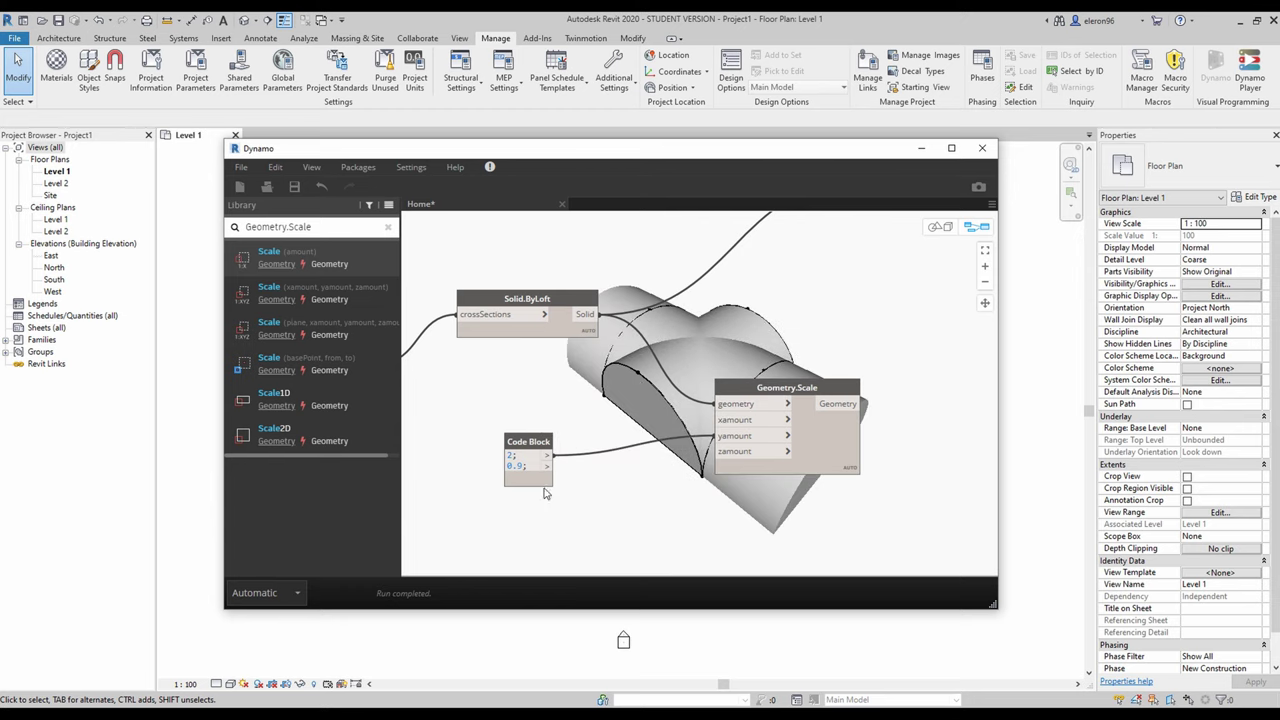
drag(548, 466, 727, 462)
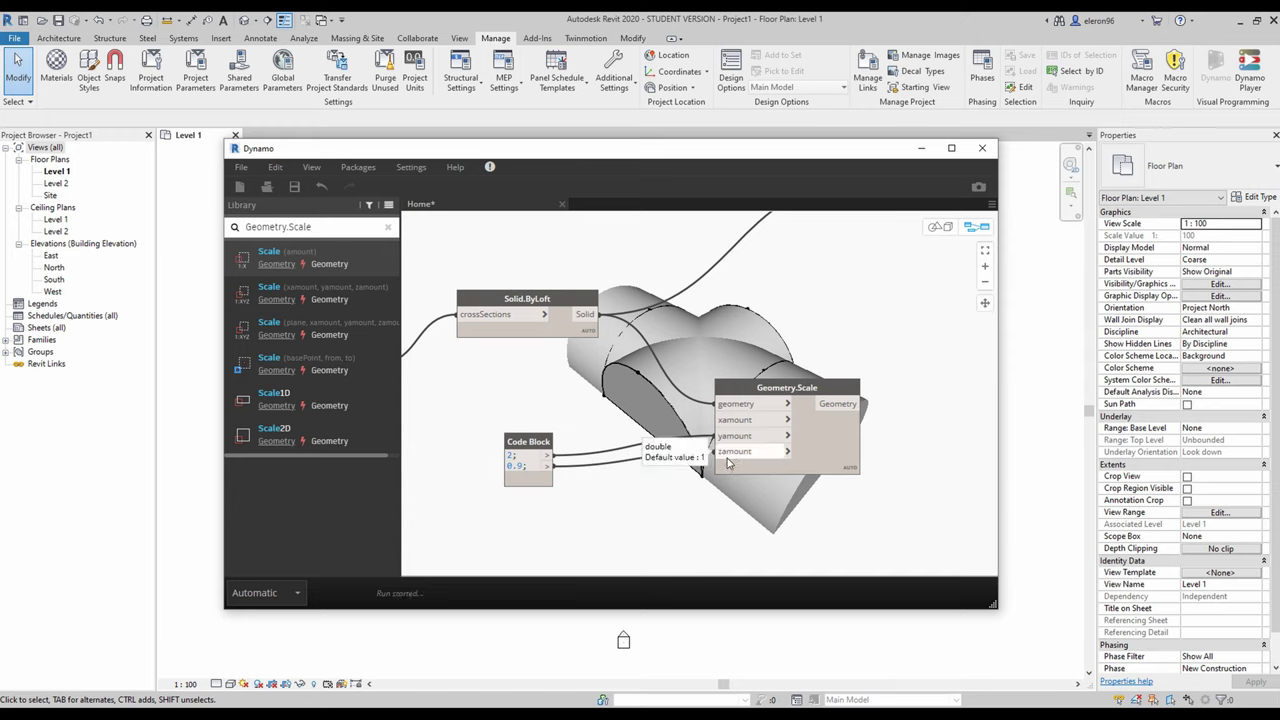
drag(760, 388, 592, 411)
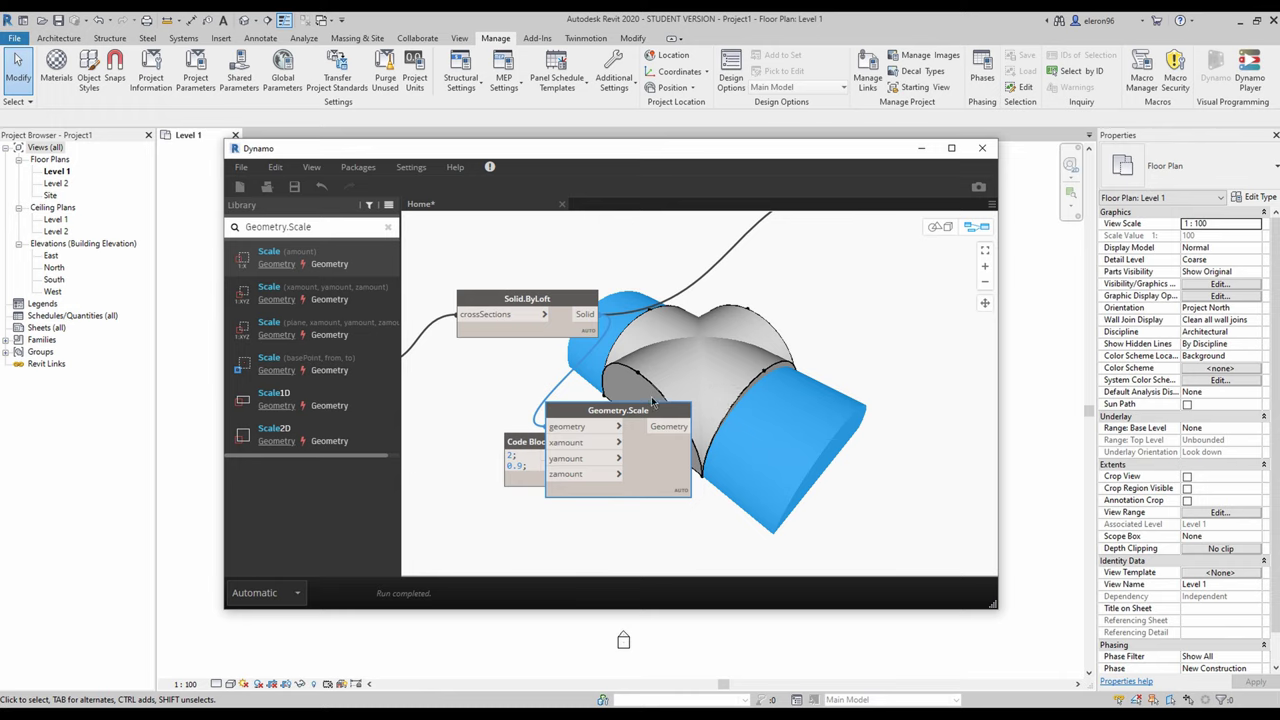
drag(620, 413, 774, 386)
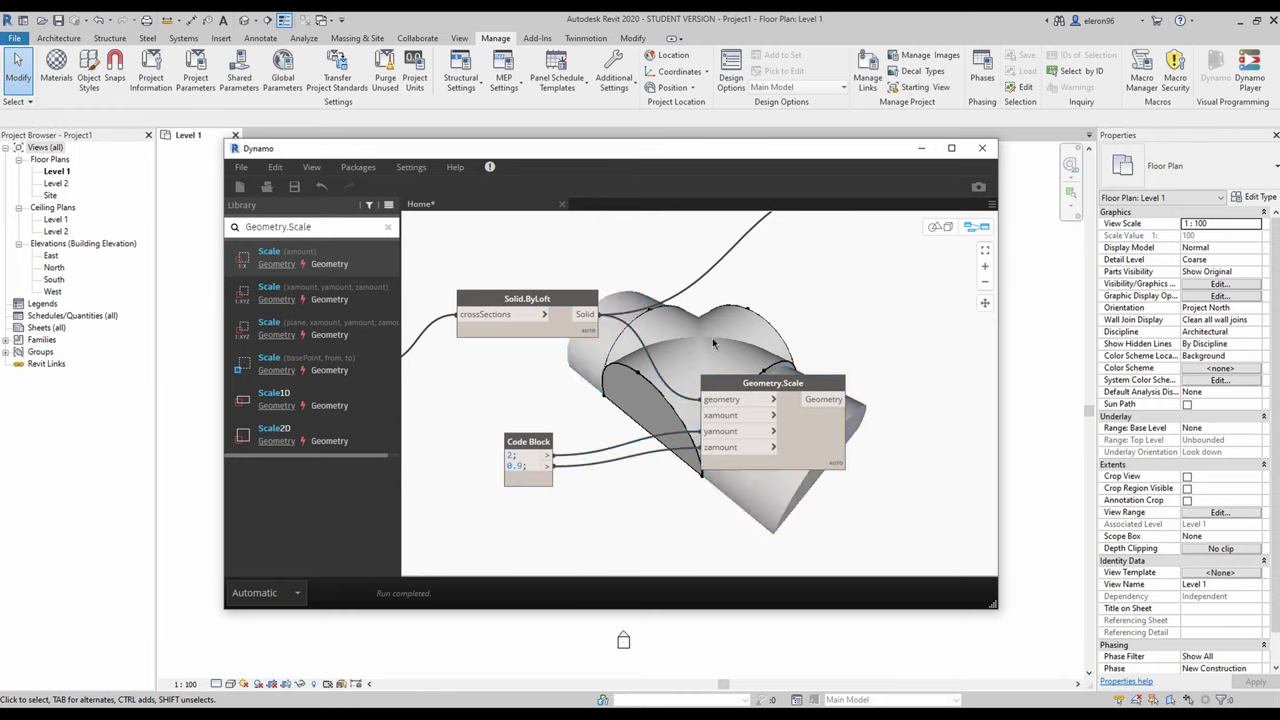
Duplicate the Geometry.Scale node and place the copy above the Solid.Union node
scroll(614, 402, down, 3)
middle_drag(731, 359, 715, 427)
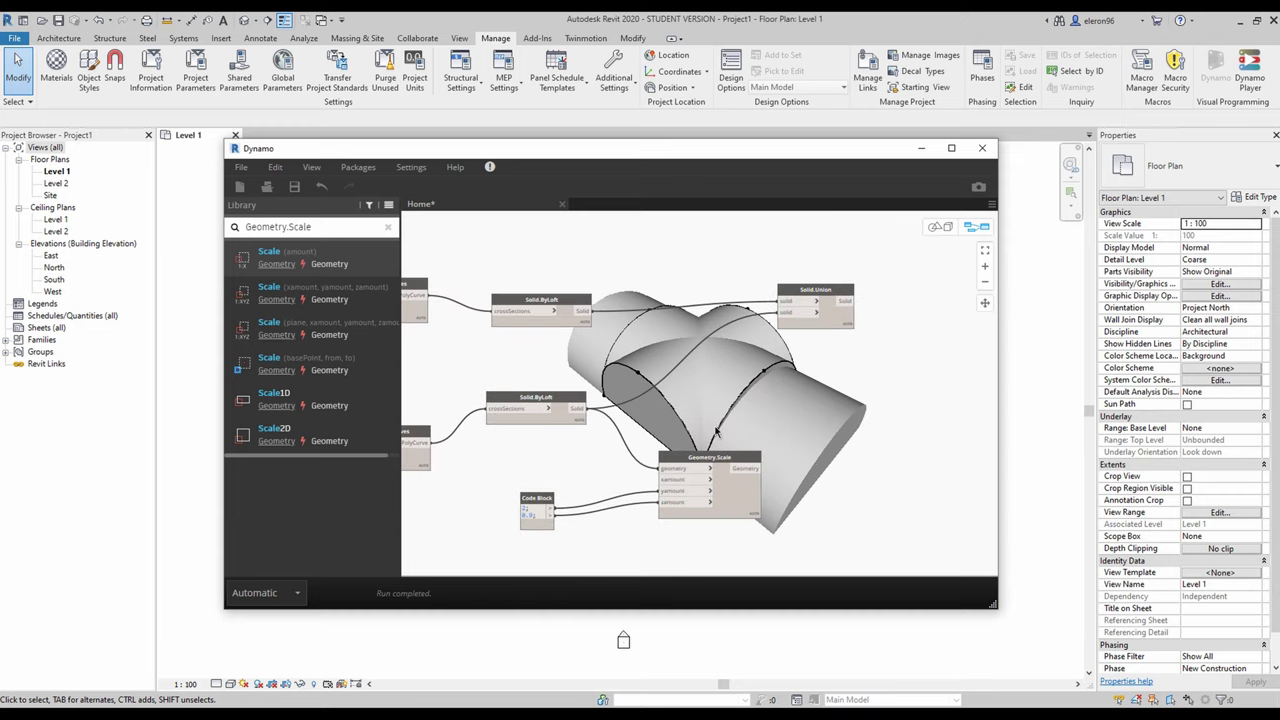
click(729, 460)
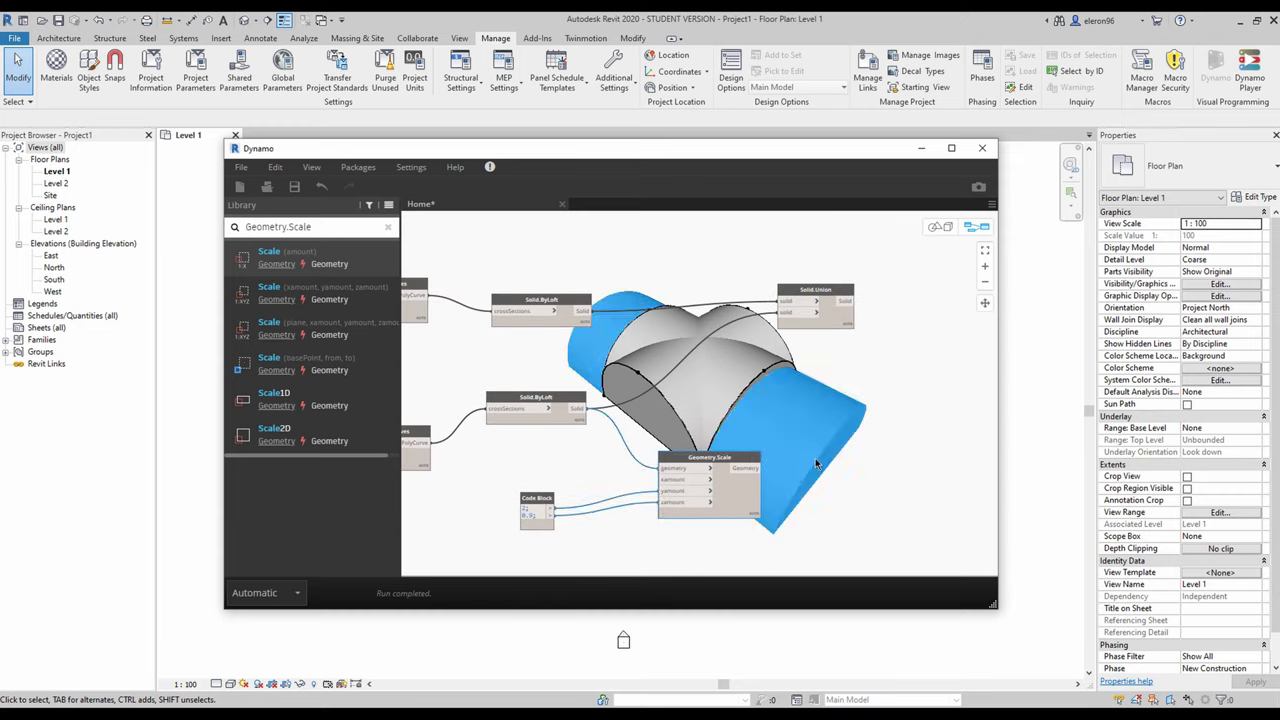
key(ctrl+c)
key(ctrl+v)
drag(800, 469, 716, 213)
middle_drag(600, 262, 589, 375)
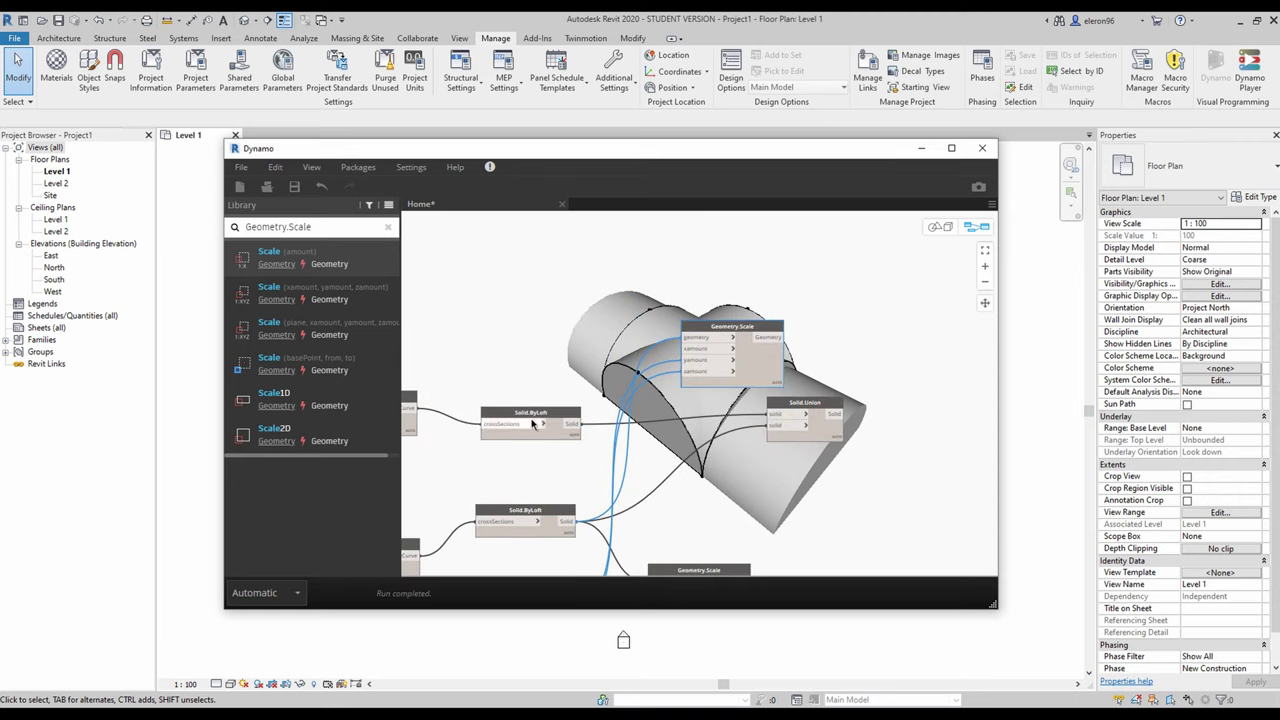
click(559, 412)
drag(725, 326, 706, 307)
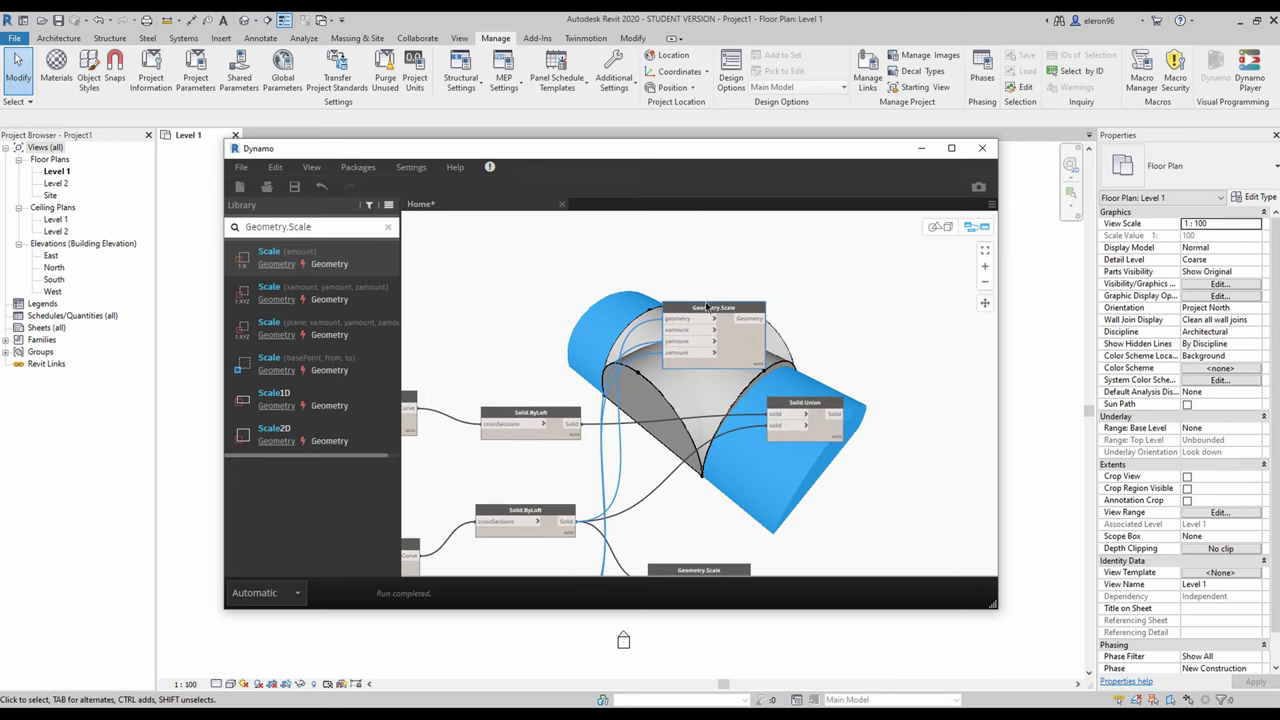
Connect the upper Solid.ByLoft output to the copied Geometry.Scale's geometry input and reroute its 2 value from yamount to xamount
scroll(652, 356, up, 2)
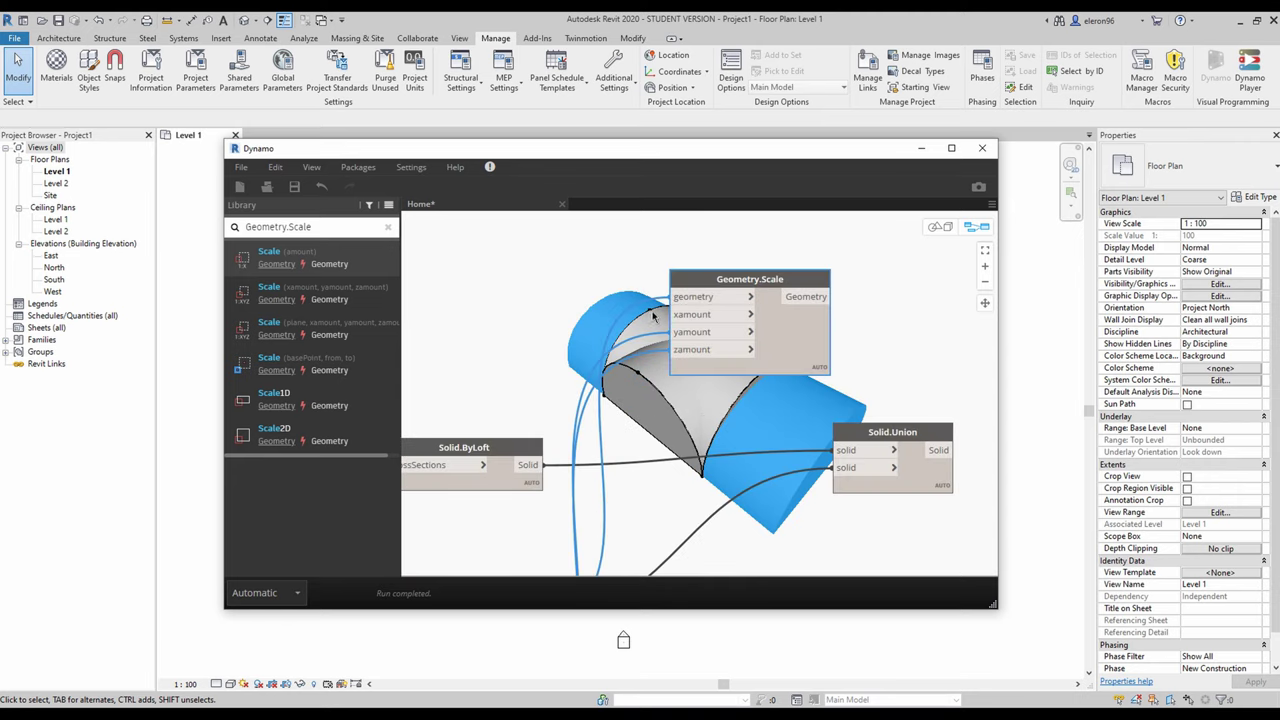
click(652, 316)
scroll(658, 354, down, 2)
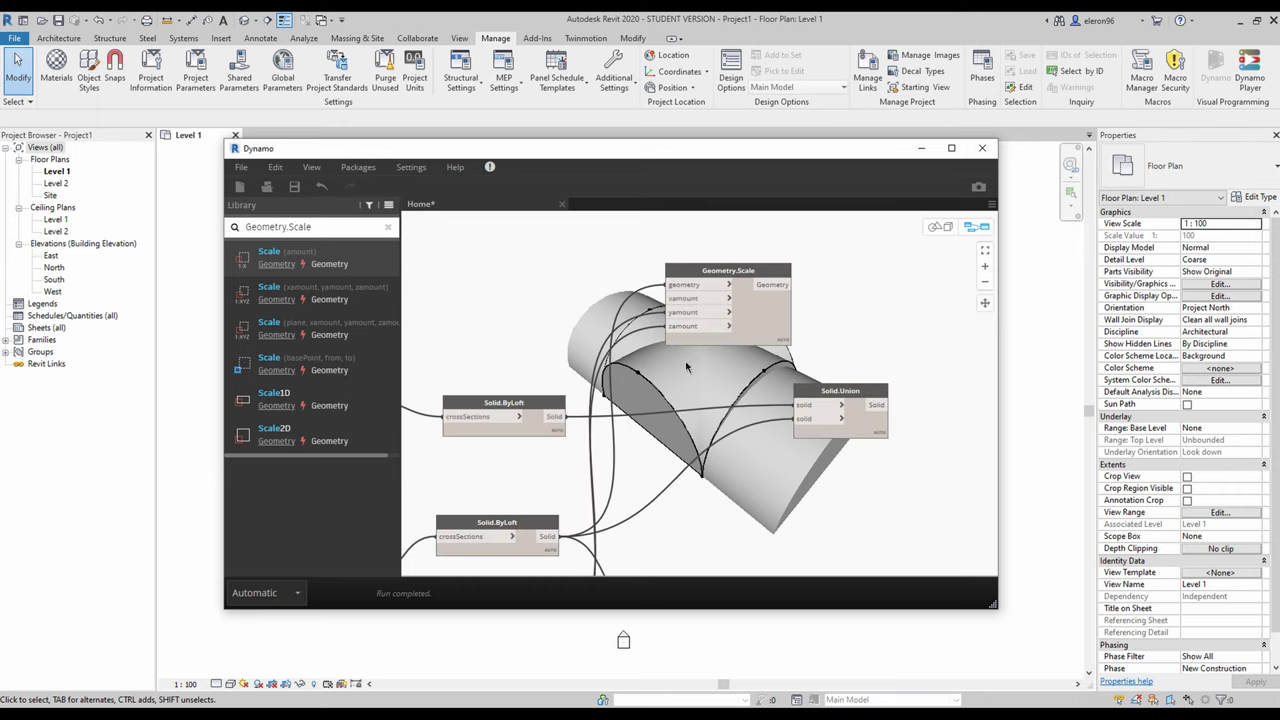
click(554, 416)
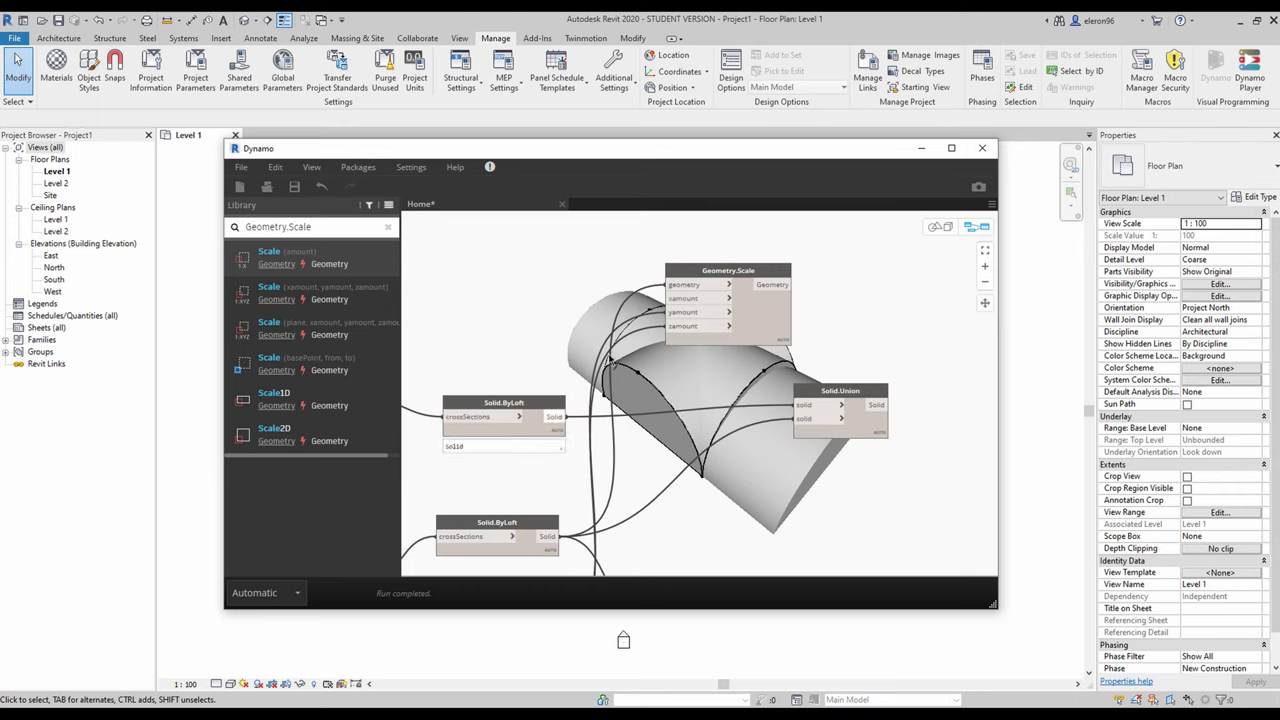
click(680, 285)
scroll(612, 302, up, 2)
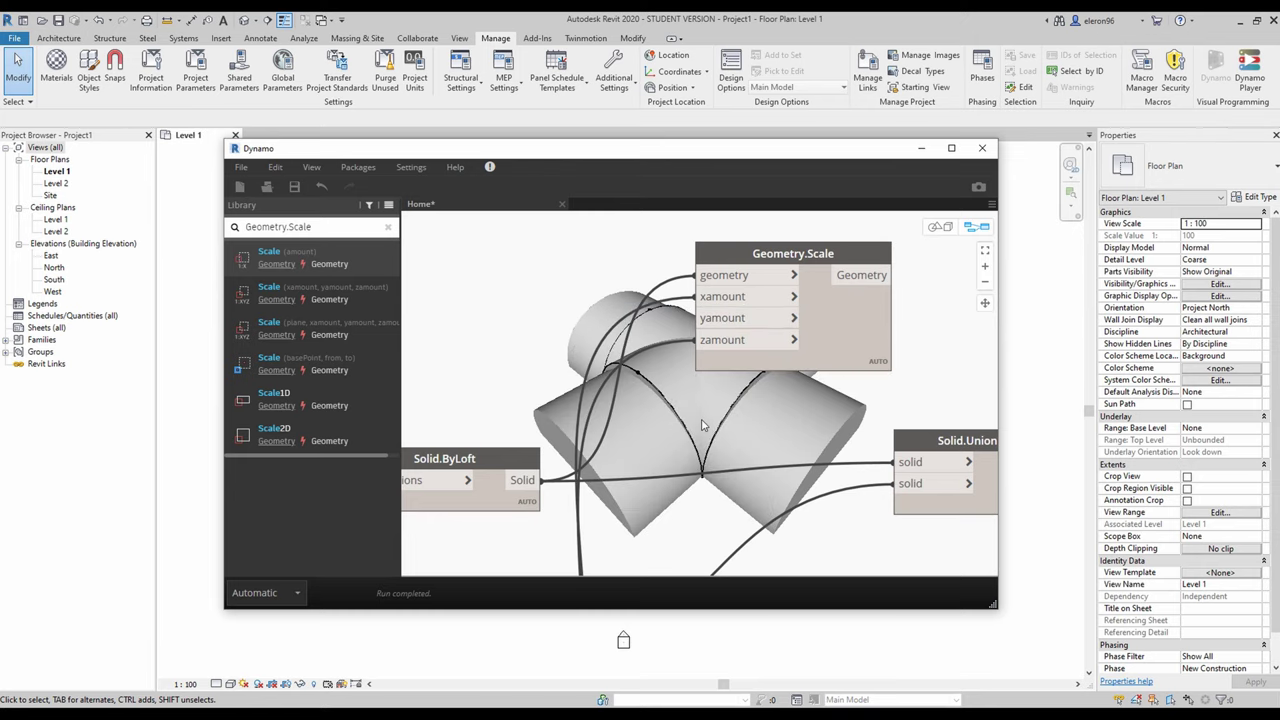
scroll(712, 440, down, 3)
middle_drag(729, 497, 603, 347)
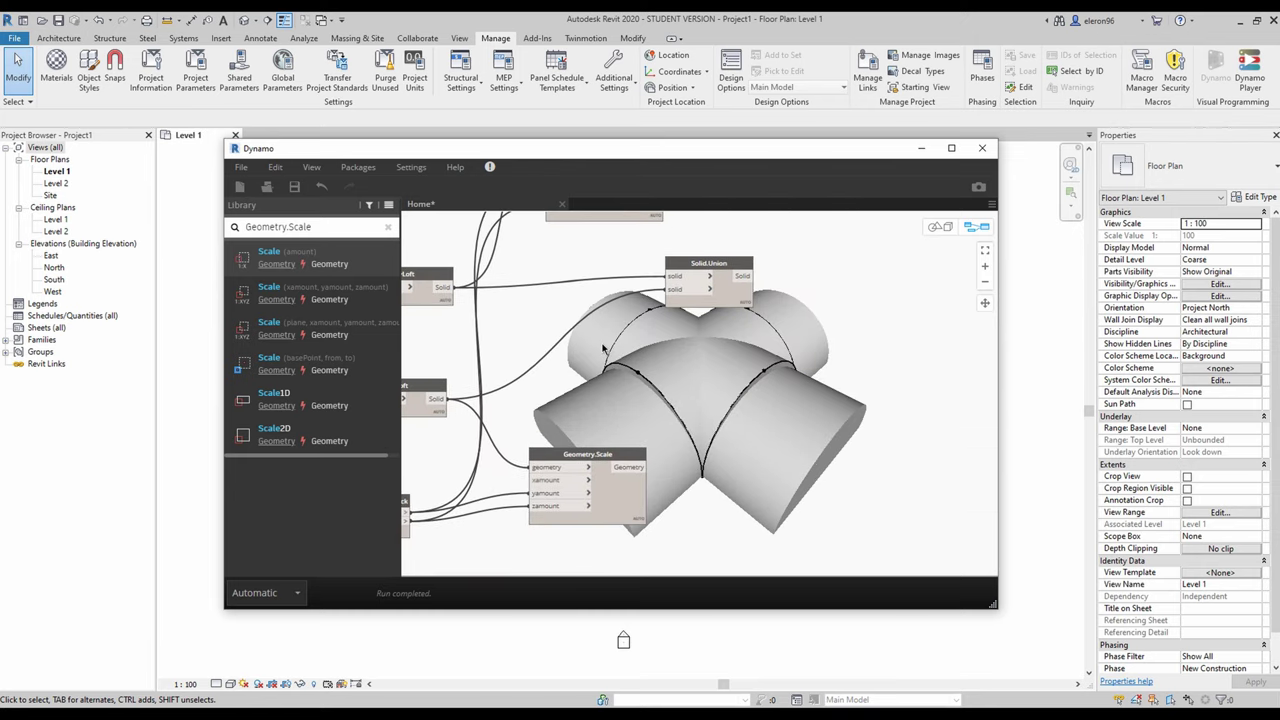
Duplicate the Solid.Union node and place the copy beside the lower Geometry.Scale node
click(623, 640)
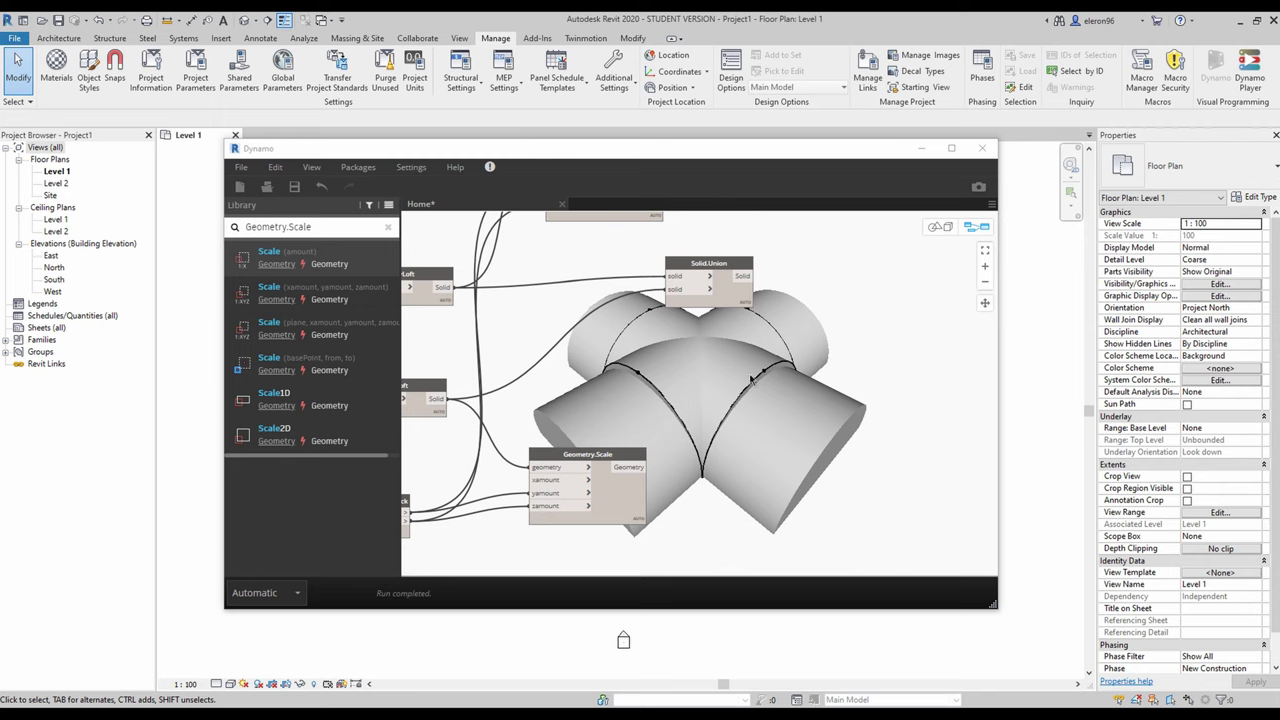
click(735, 294)
key(ctrl+c)
key(ctrl+v)
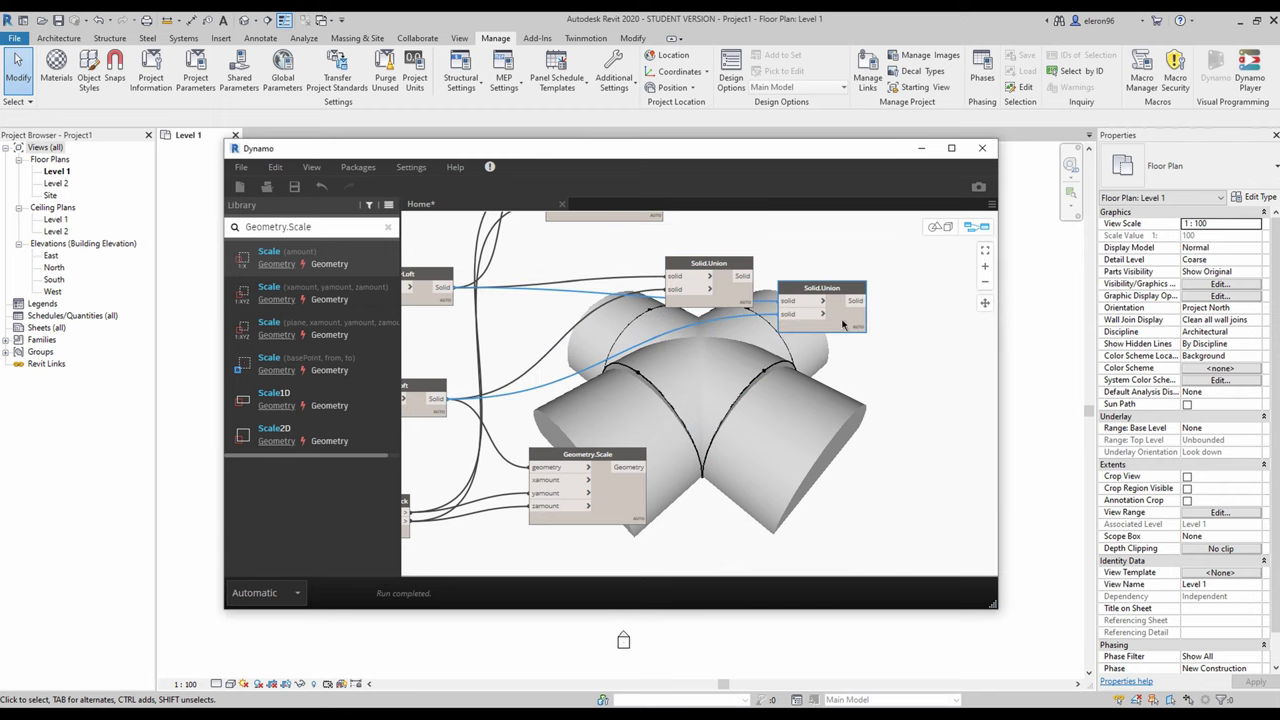
drag(843, 324, 790, 472)
Connect the upper and lower Geometry.Scale outputs to the copied Solid.Union's first and second solid inputs, and move both unions slightly farther out
click(629, 471)
click(742, 461)
middle_drag(689, 240, 674, 333)
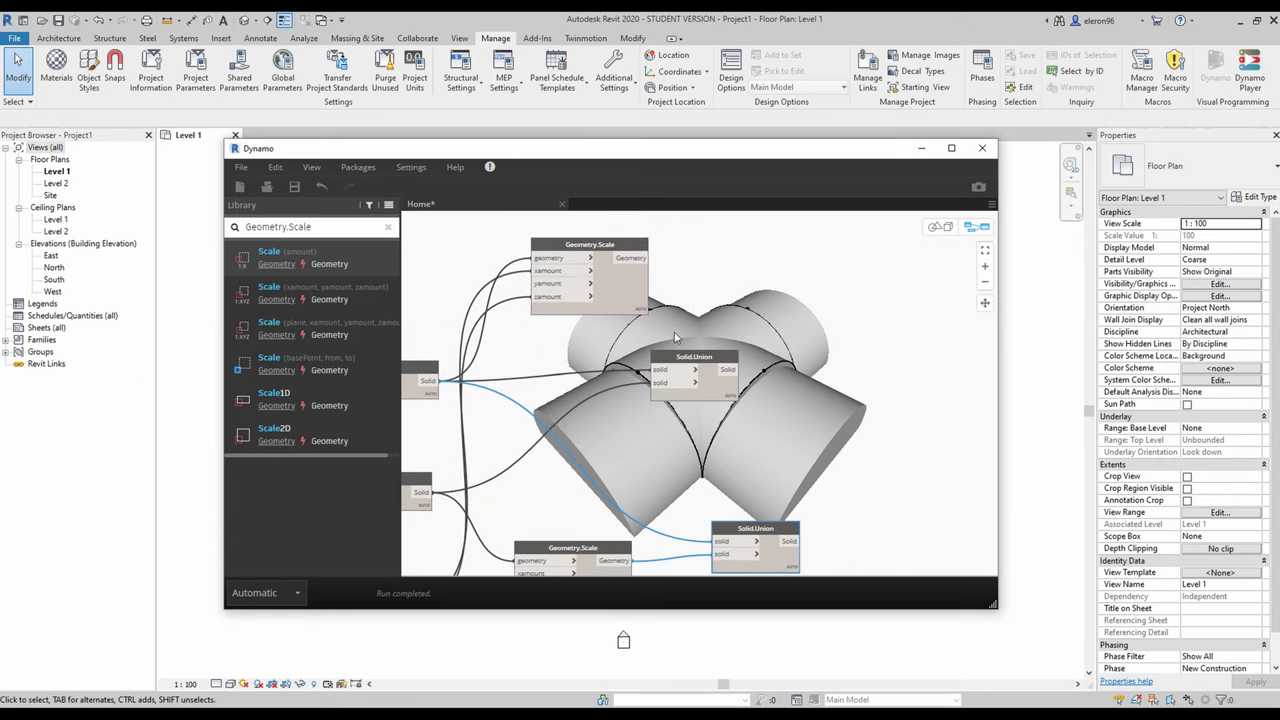
click(635, 261)
click(725, 542)
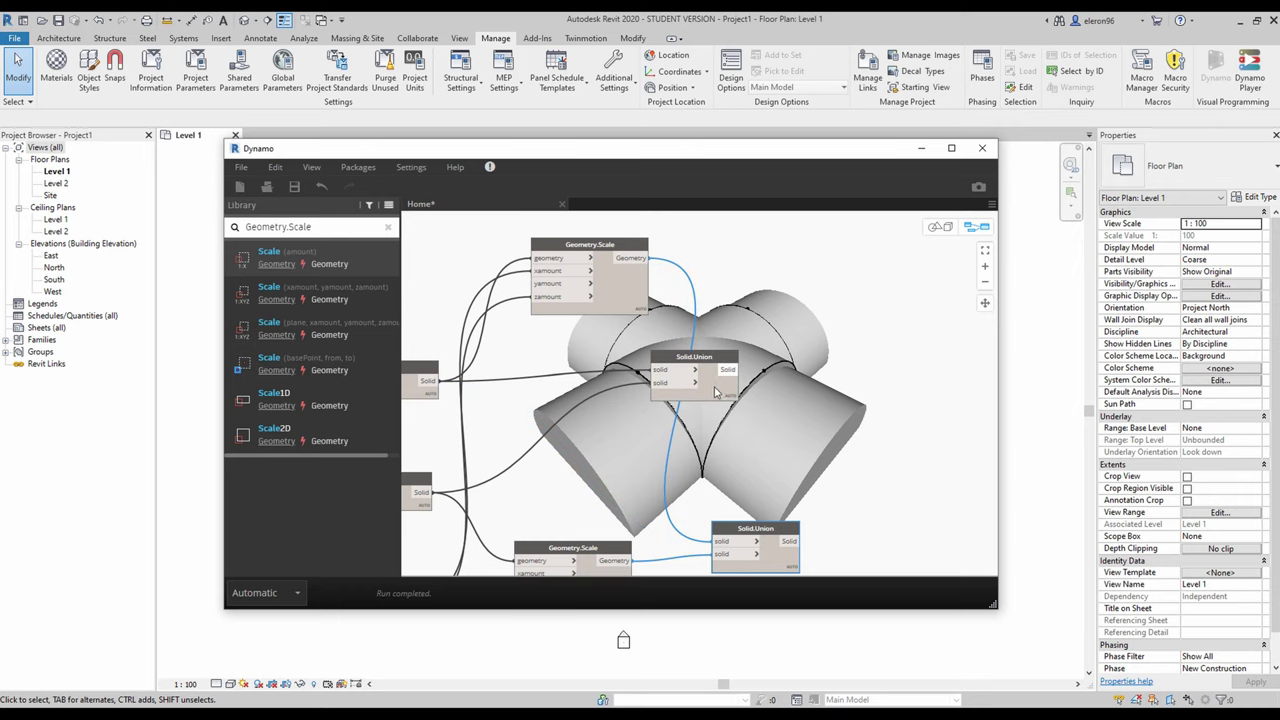
drag(709, 391, 783, 415)
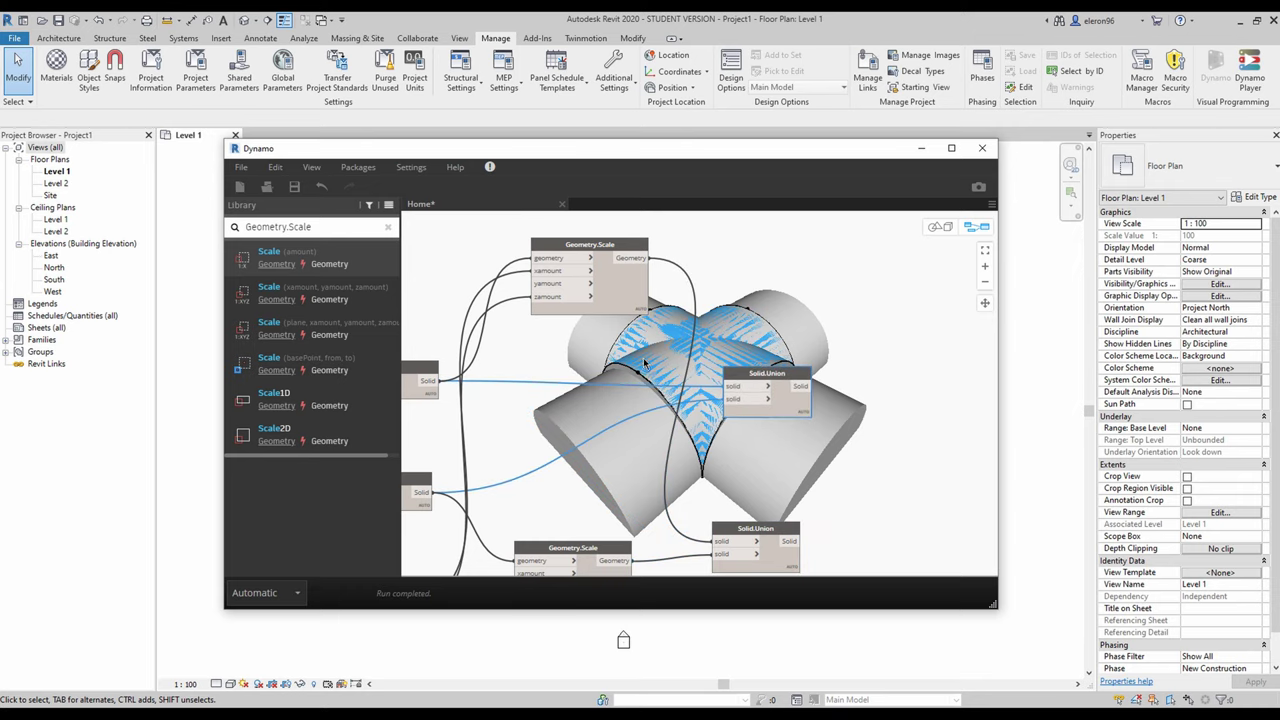
drag(755, 528, 764, 540)
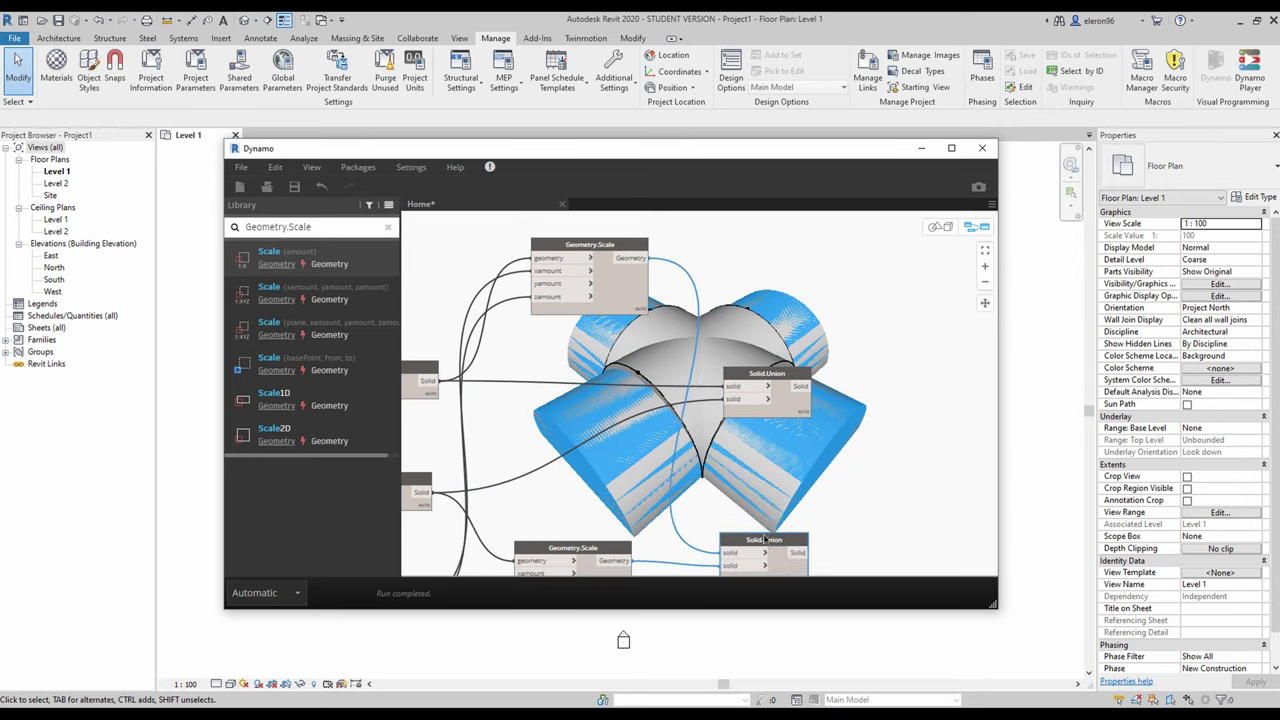
Turn off the preview of both Geometry.Scale nodes
middle_drag(626, 511, 676, 484)
click(683, 470)
click(672, 267)
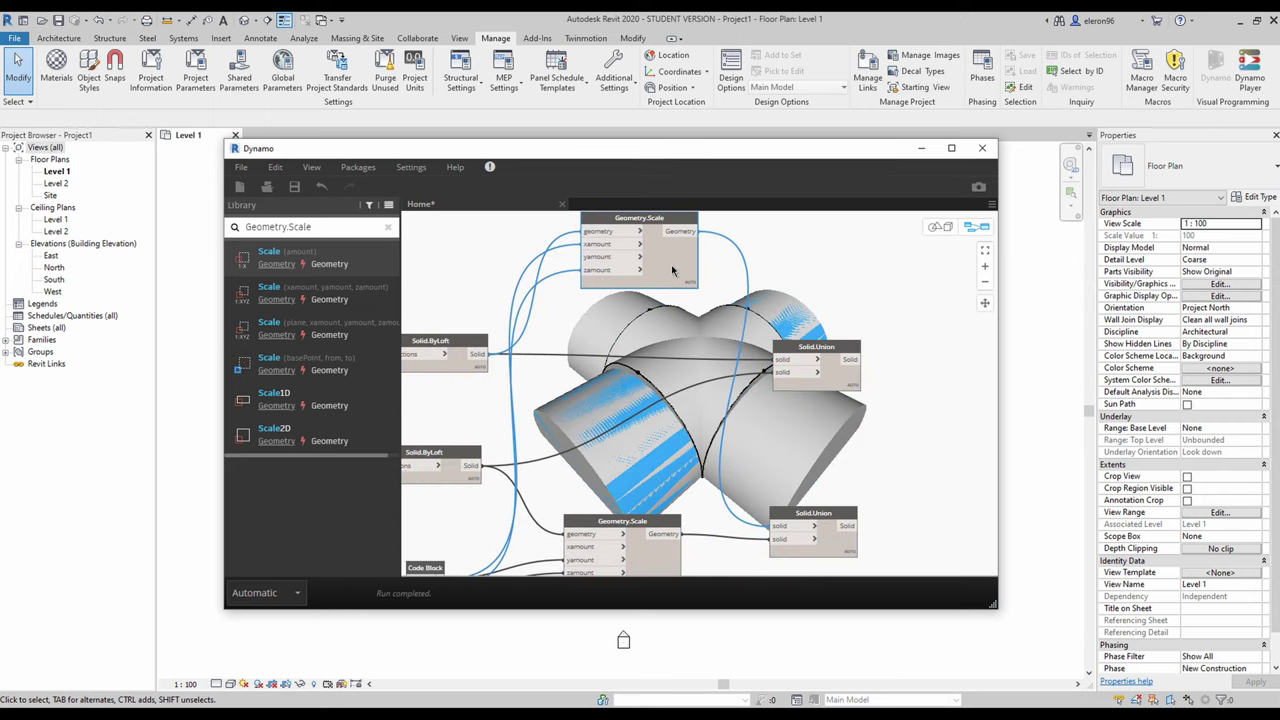
right_click(672, 266)
click(722, 364)
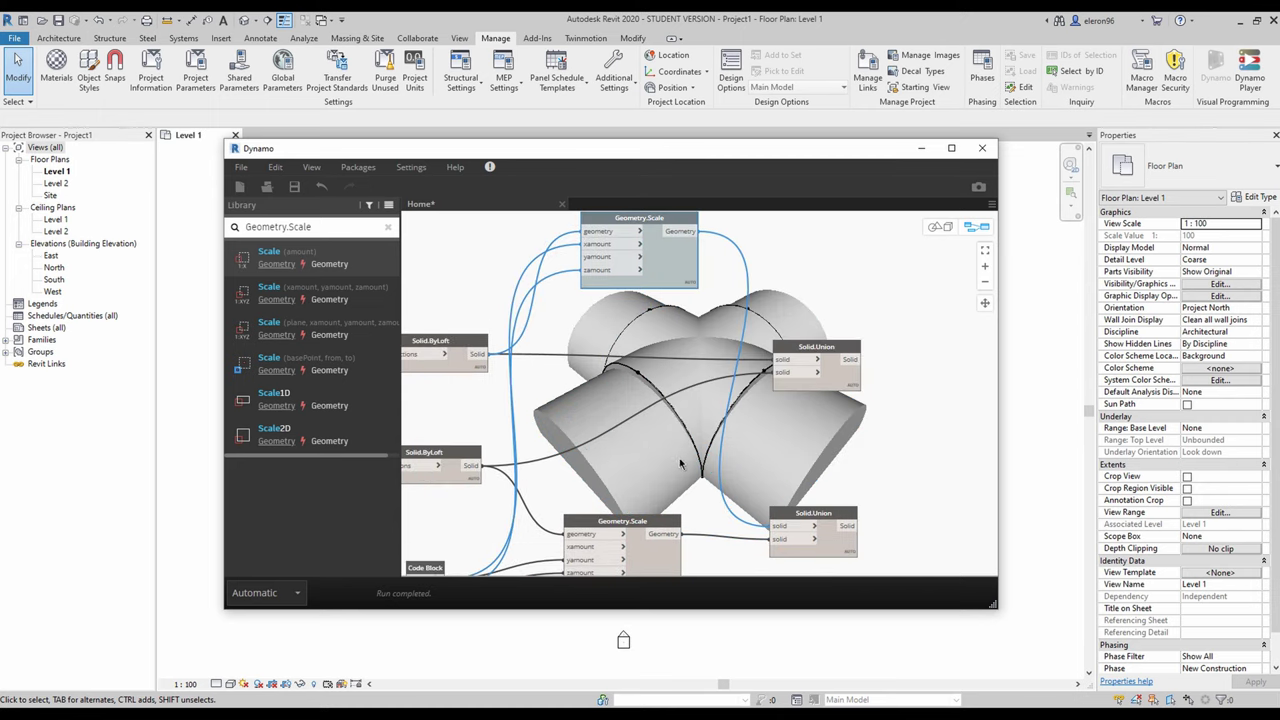
middle_drag(673, 571, 721, 475)
click(721, 475)
right_click(707, 473)
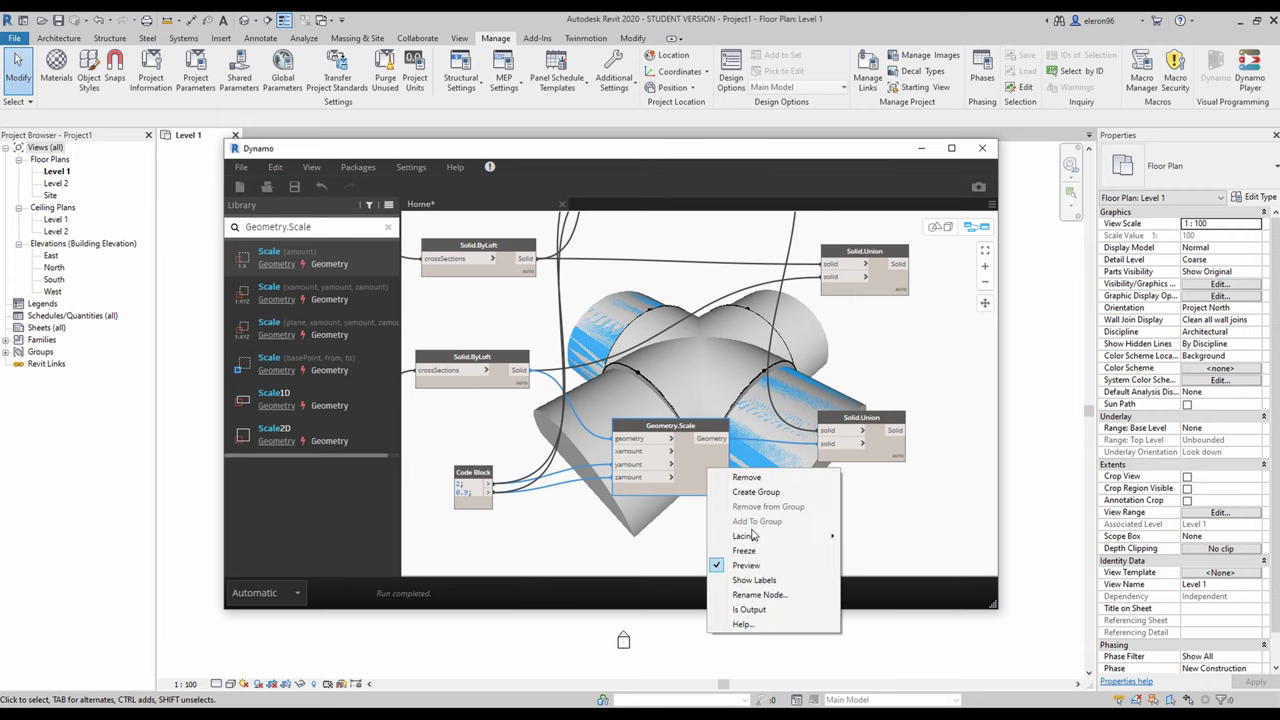
click(756, 568)
Turn off the preview of both Solid.ByLoft nodes
middle_drag(697, 313, 730, 420)
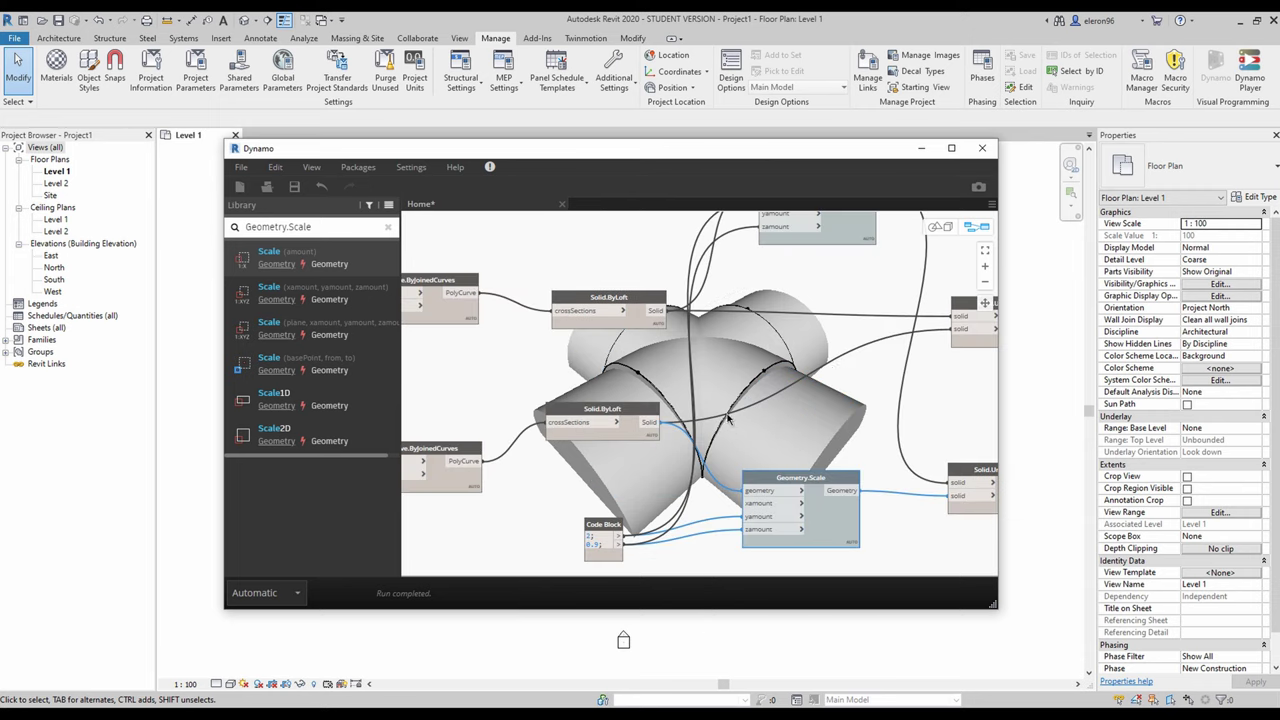
click(627, 432)
right_click(630, 430)
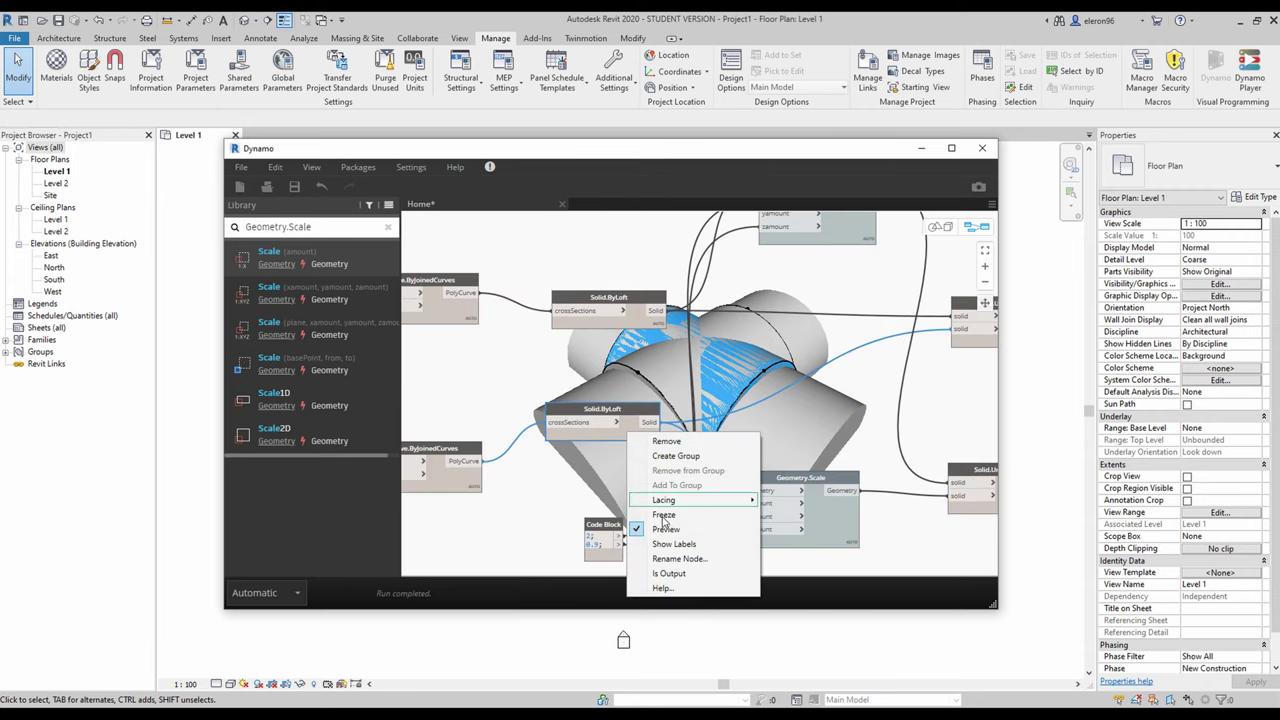
click(645, 526)
click(624, 320)
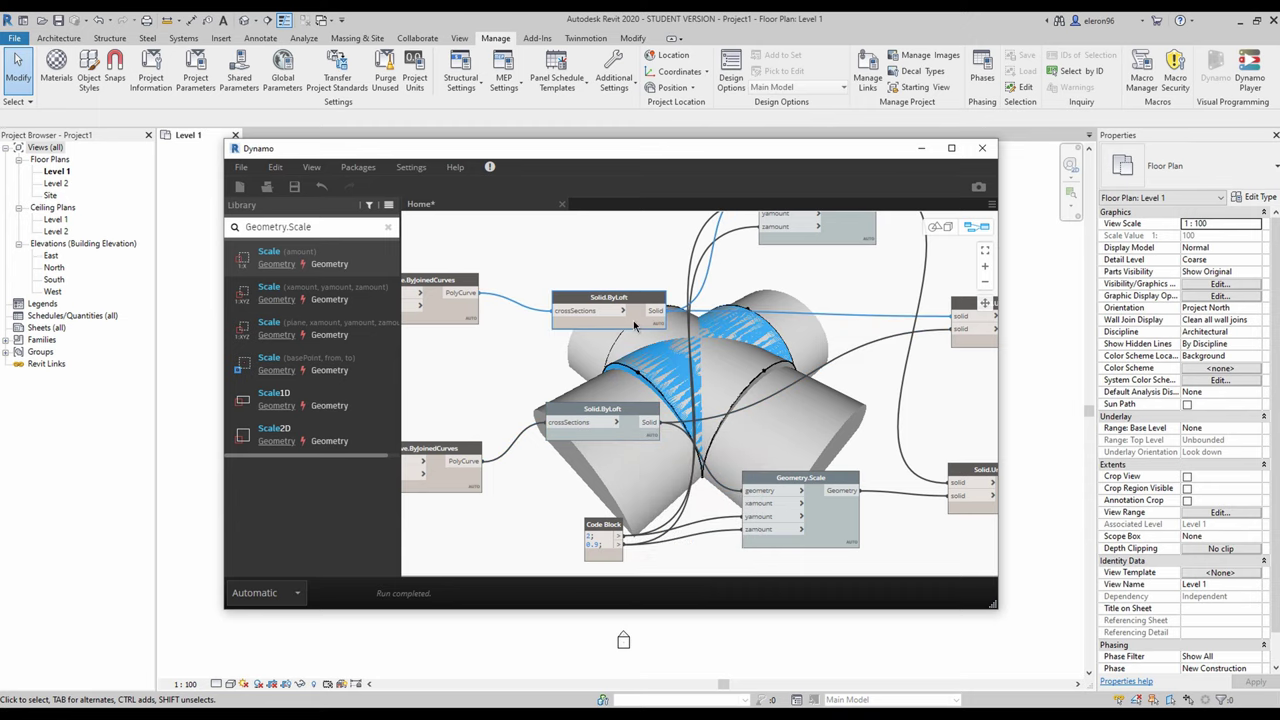
right_click(634, 322)
click(776, 364)
scroll(768, 362, down, 3)
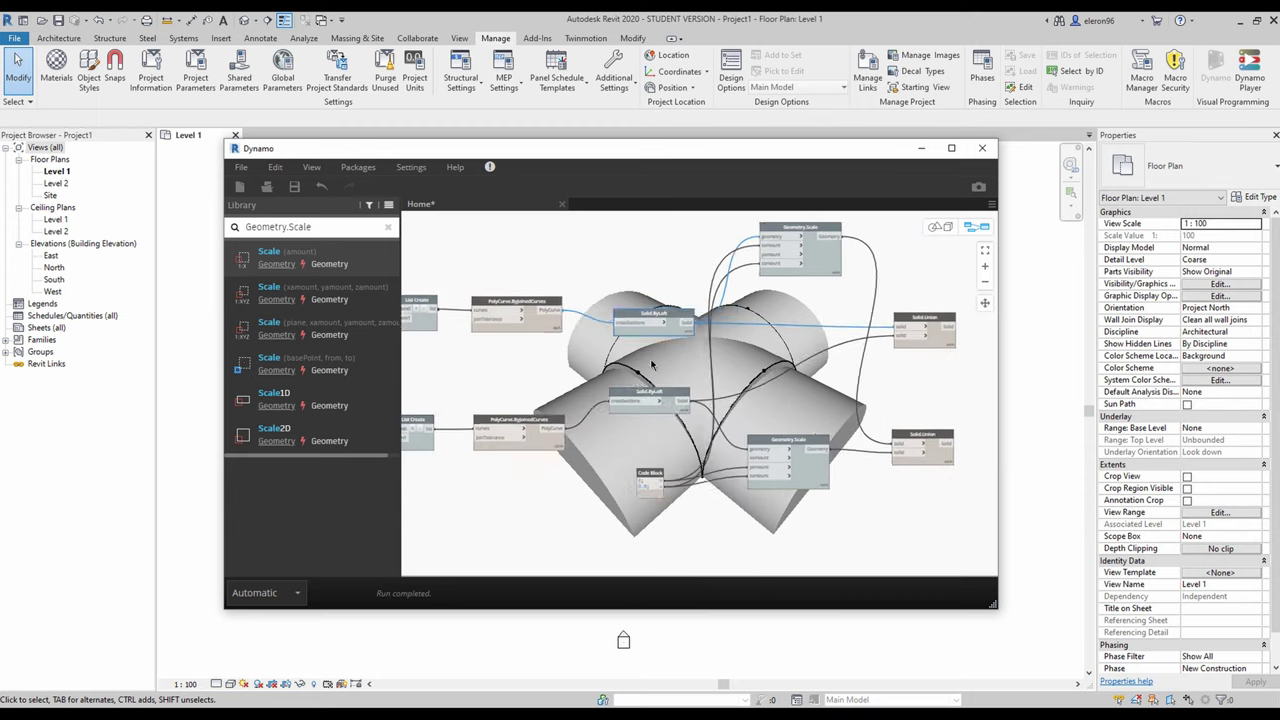
middle_drag(532, 340, 620, 358)
scroll(620, 358, up, 3)
click(630, 340)
right_click(630, 340)
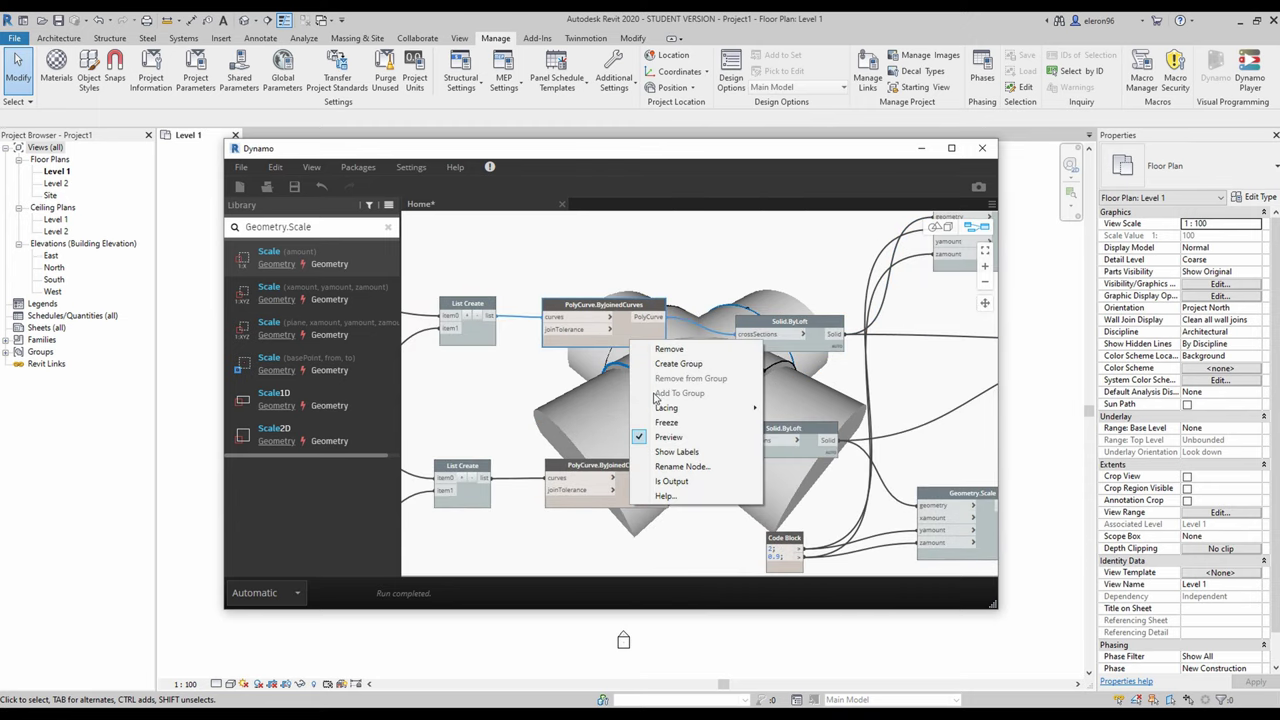
click(573, 392)
Select the two Solid.Union nodes in turn to check which solid each one produces in the preview
scroll(650, 392, down, 4)
middle_drag(829, 414, 588, 391)
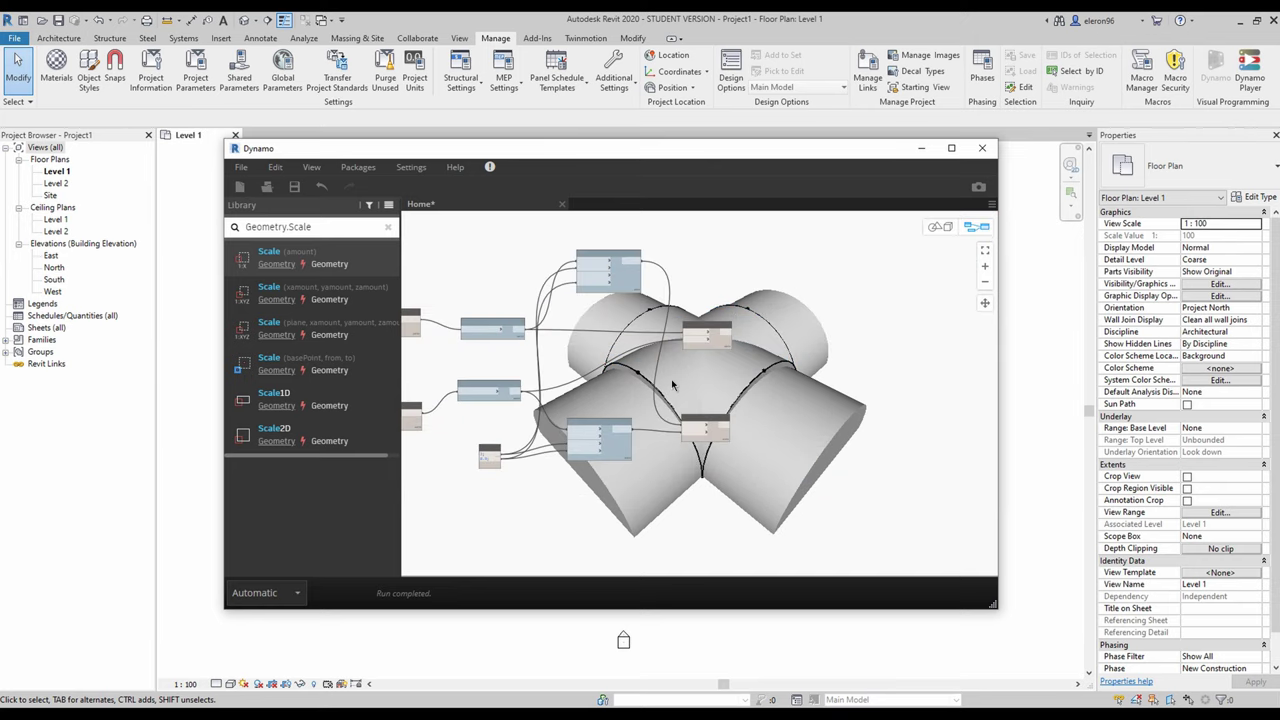
scroll(734, 380, up, 2)
click(716, 337)
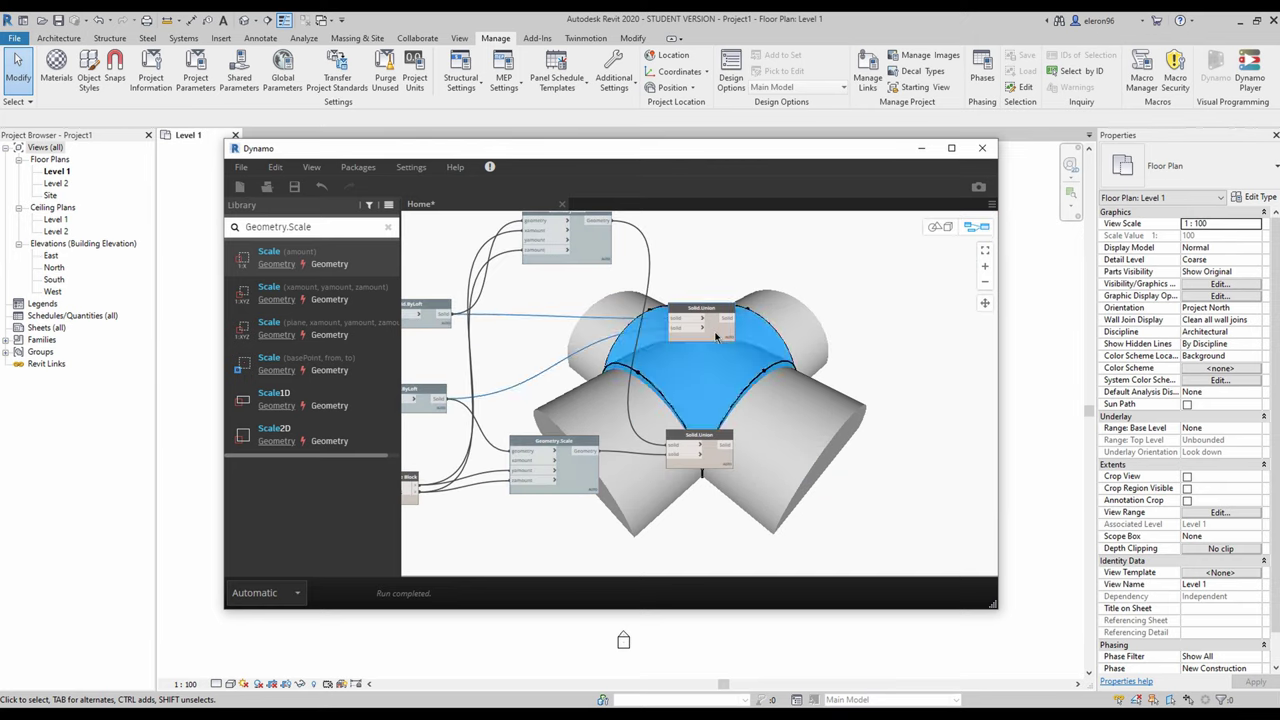
click(724, 465)
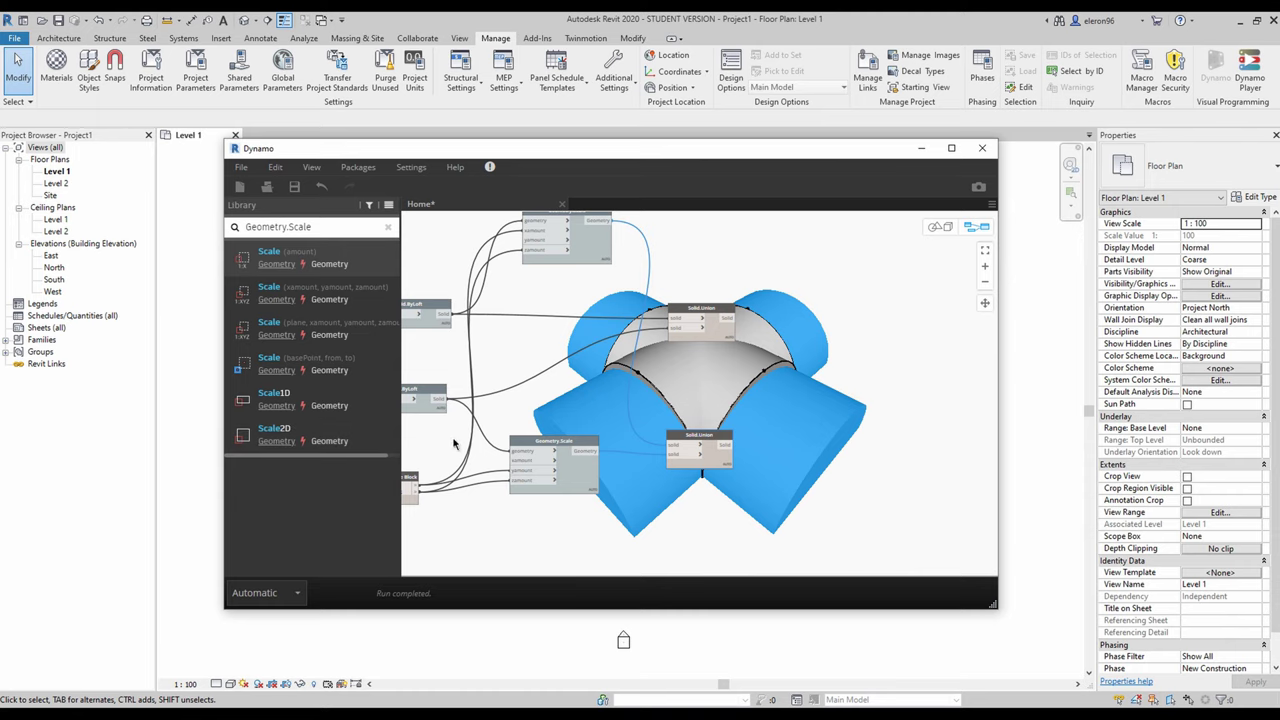
Add a Solid.Difference node and place it between and just beyond the two Solid.Union nodes
middle_drag(773, 429, 576, 424)
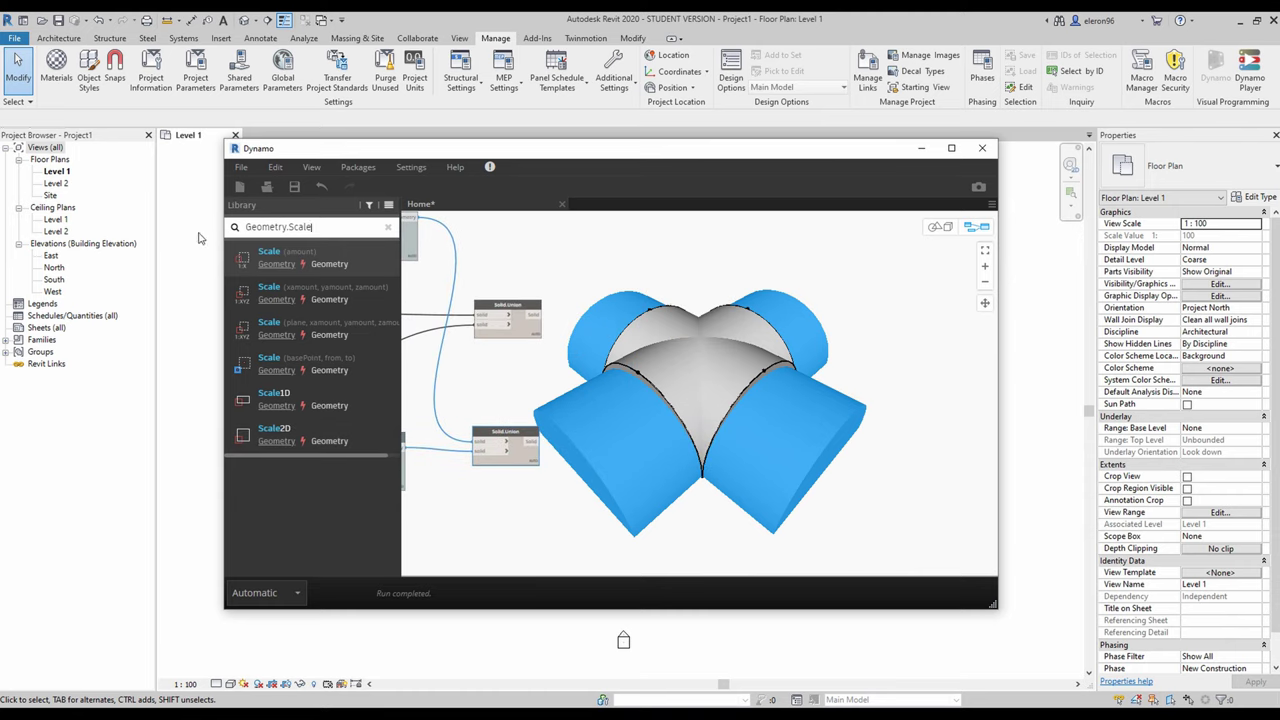
key(ctrl+a)
text(solid.D)
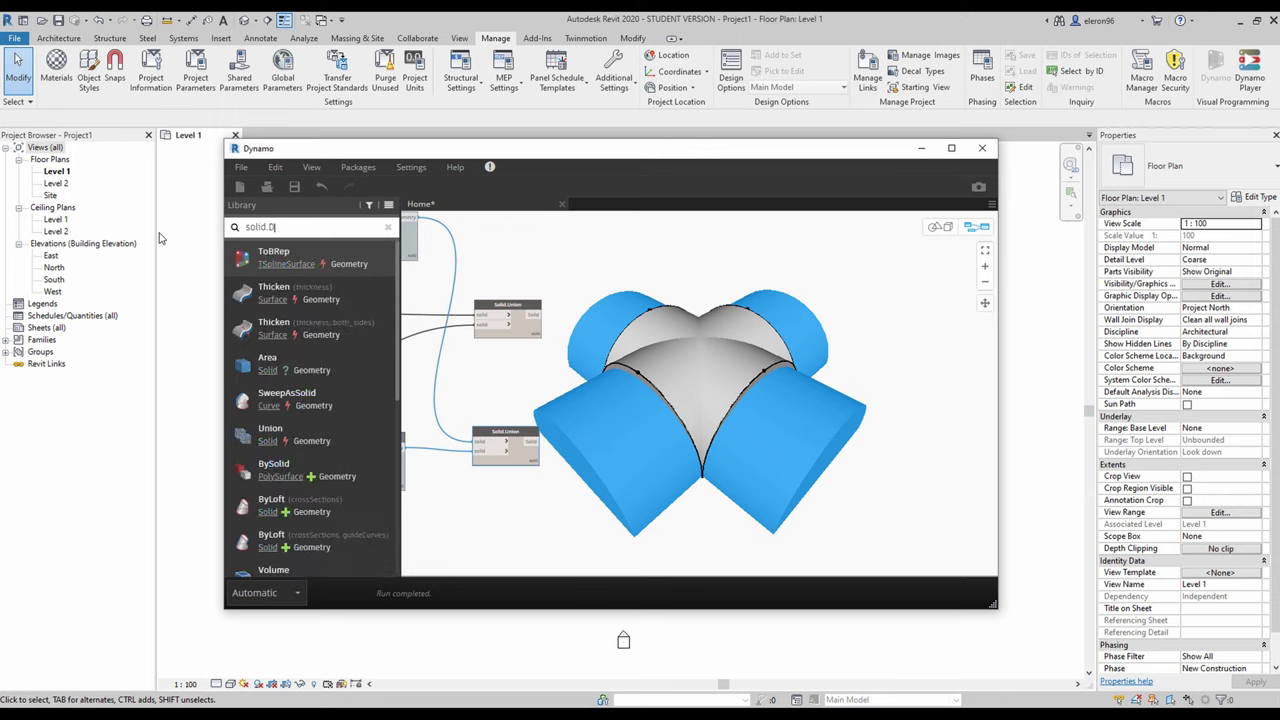
text(ir)
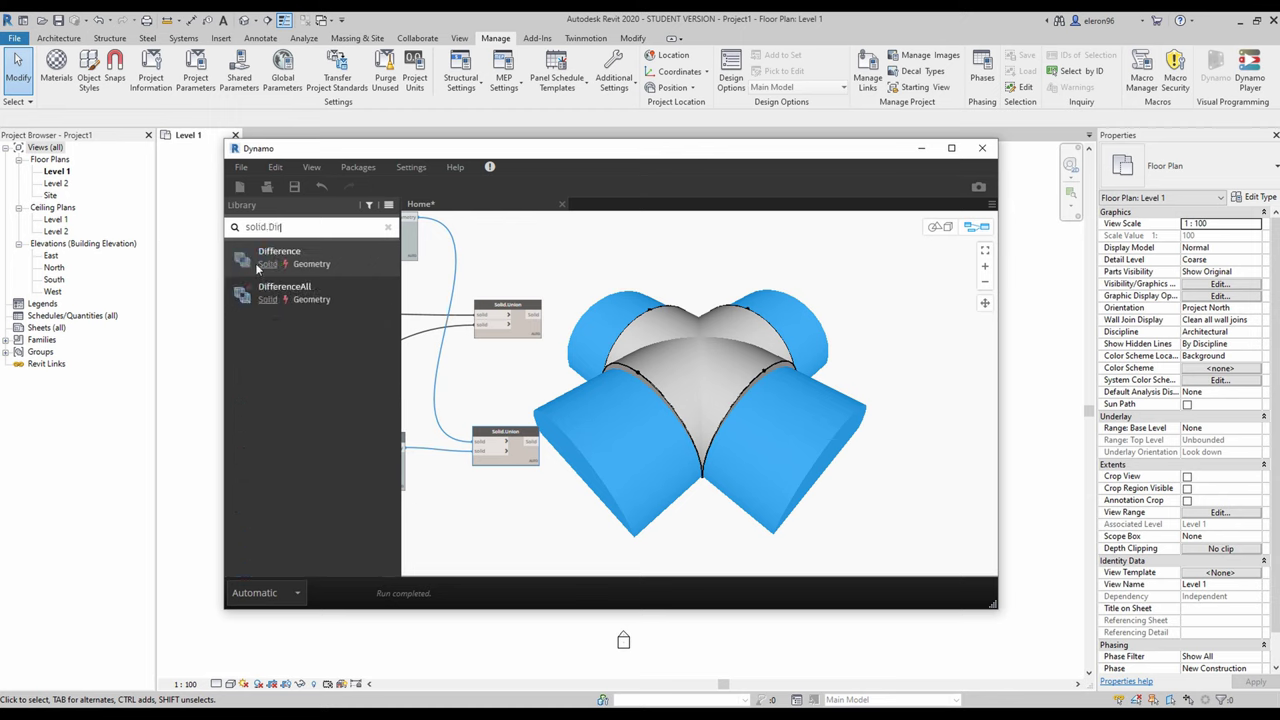
click(347, 260)
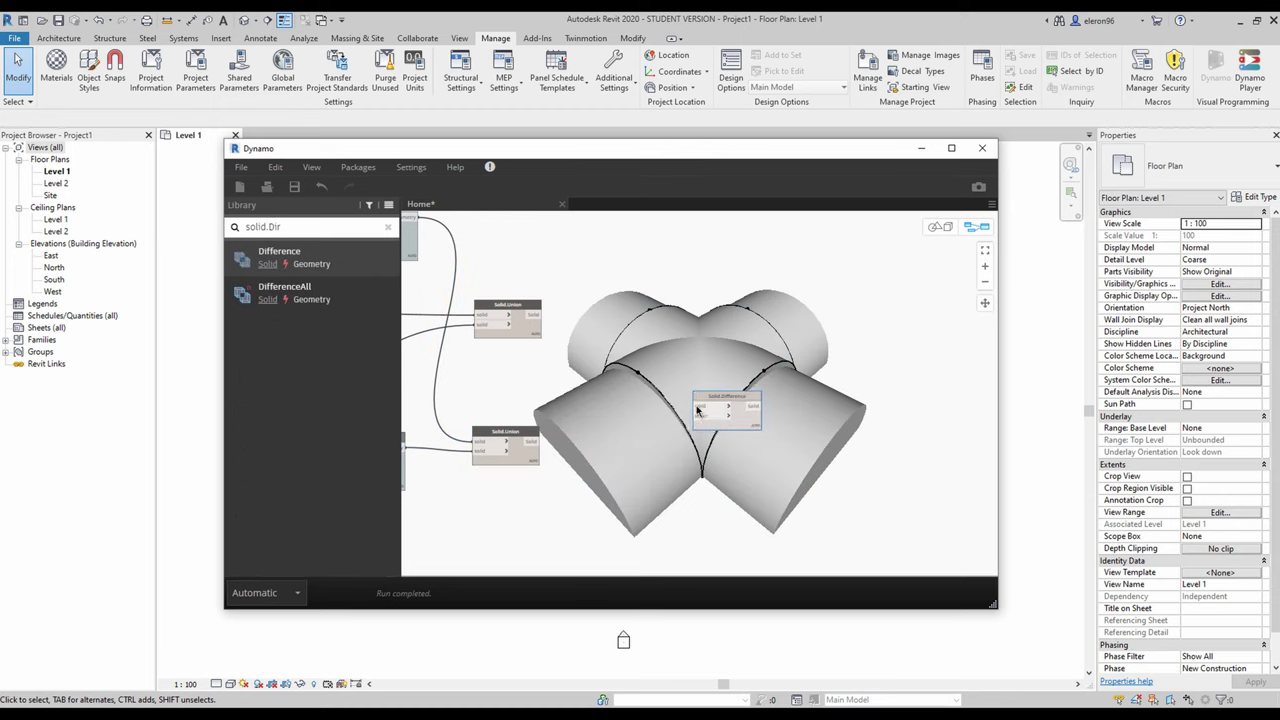
drag(716, 414, 628, 390)
Connect the upper Solid.Union to the solid input and the lower Solid.Union to the other input of Solid.Difference
scroll(575, 377, up, 3)
drag(515, 283, 630, 385)
drag(508, 482, 680, 400)
Turn off the preview of both Solid.Union nodes so only the Solid.Difference result is displayed
right_click(494, 310)
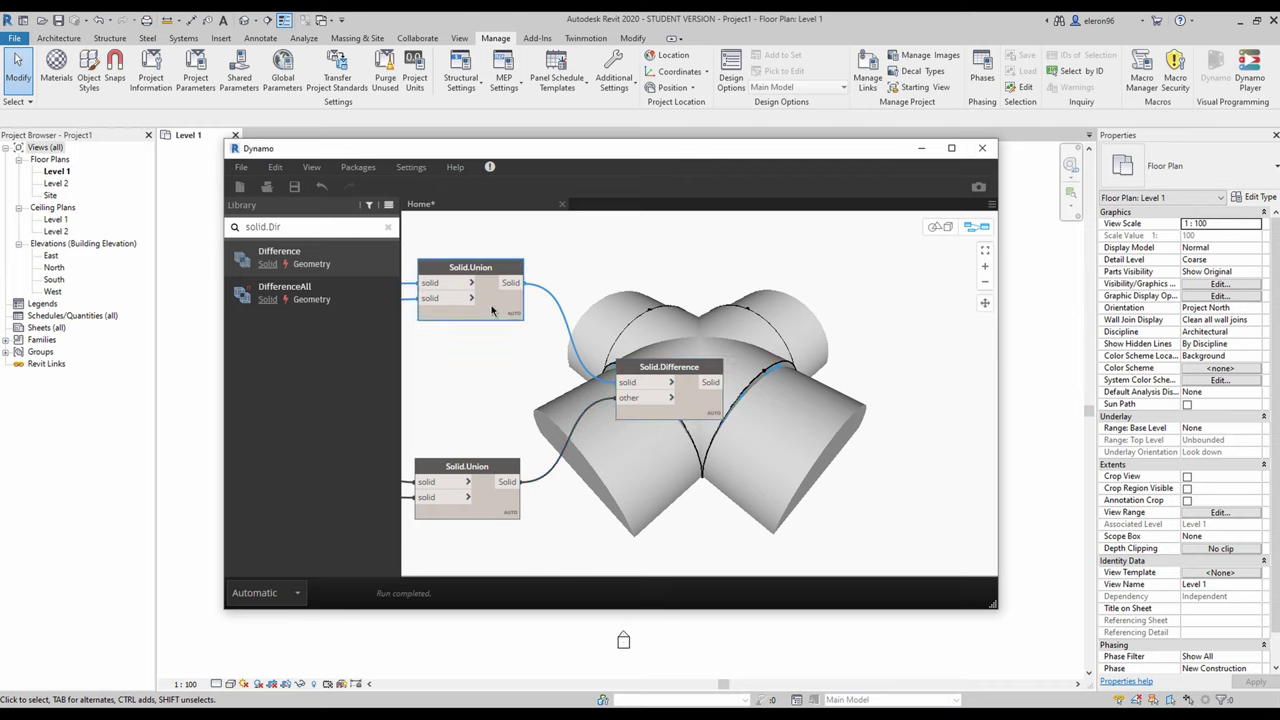
click(531, 404)
right_click(494, 512)
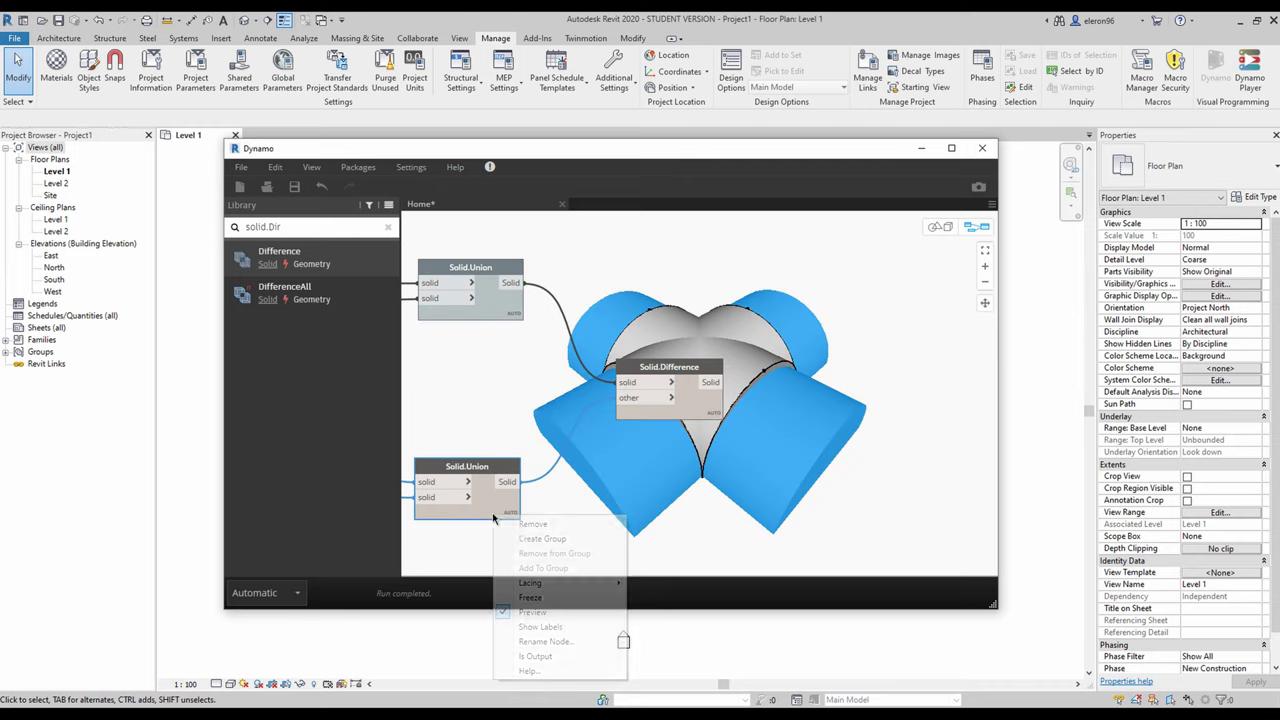
click(532, 611)
middle_drag(786, 494, 661, 474)
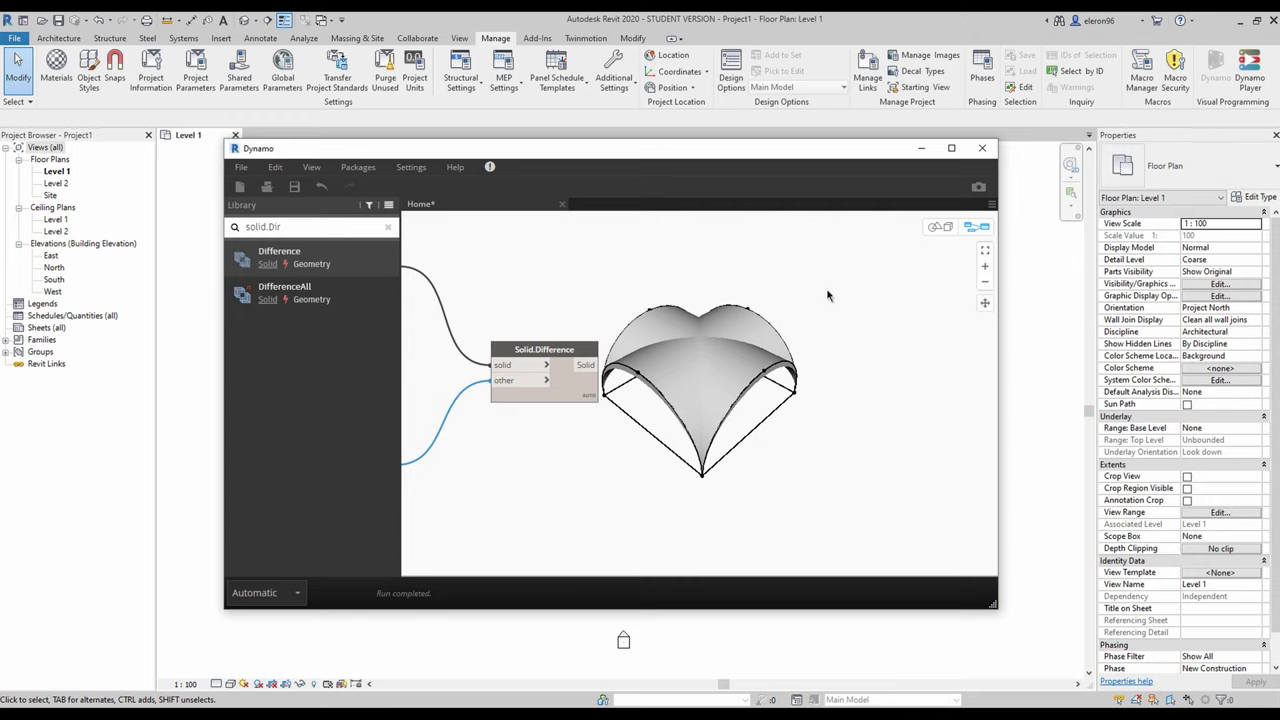
Orbit the 3D preview to inspect the hollowed vault from the side, and return to graph navigation
click(940, 226)
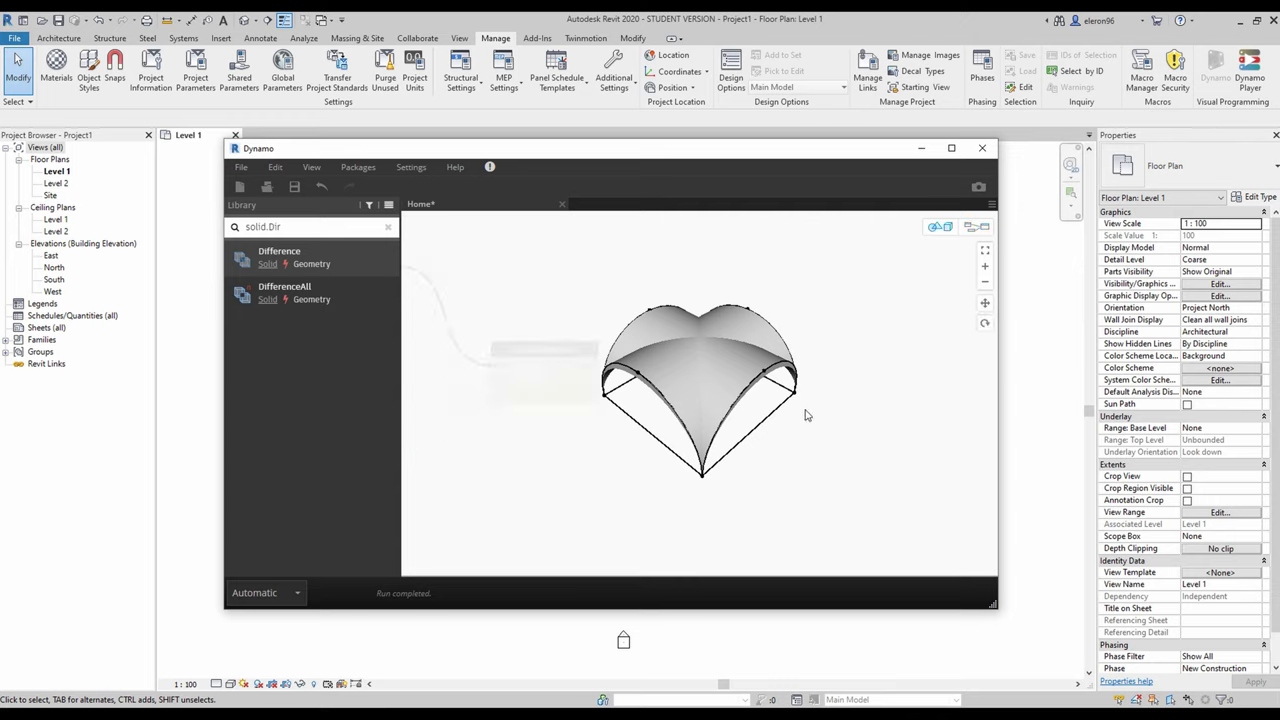
click(985, 323)
mouse_move(866, 443)
mouse_down()
mouse_move(790, 410)
mouse_move(772, 350)
mouse_move(644, 378)
mouse_move(603, 366)
mouse_move(611, 317)
mouse_move(802, 353)
mouse_move(838, 417)
mouse_up()
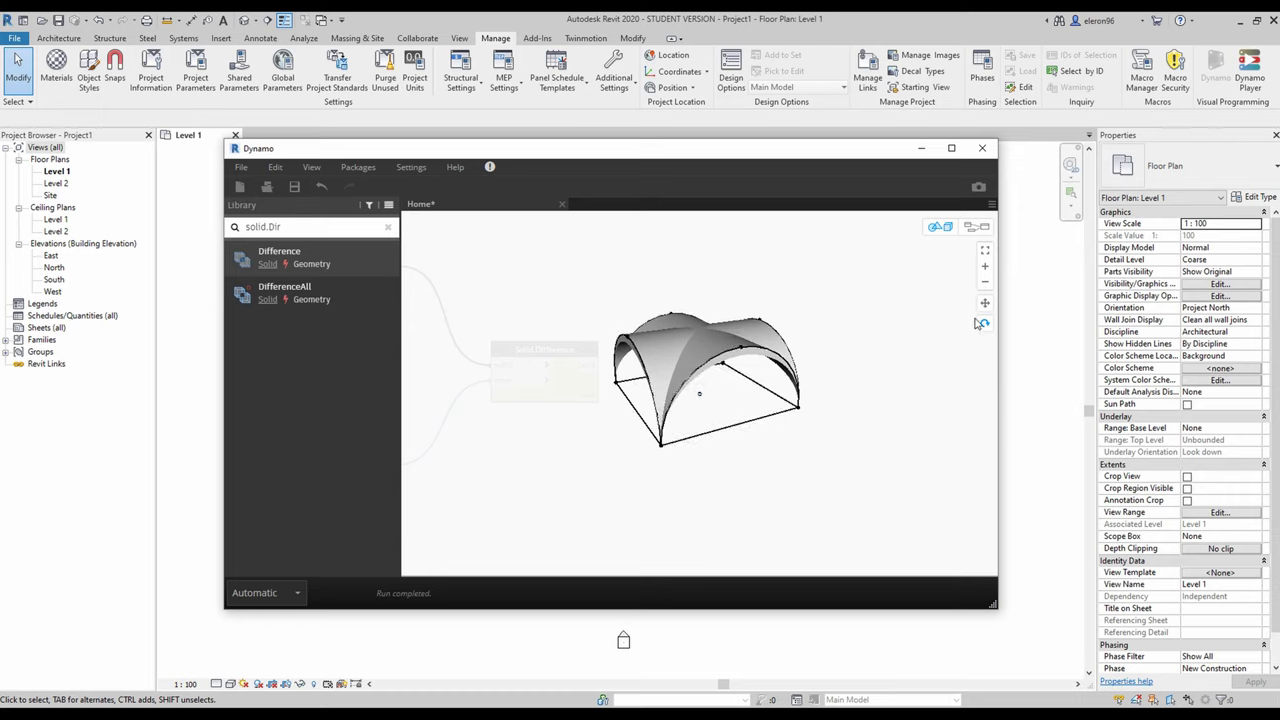
click(969, 227)
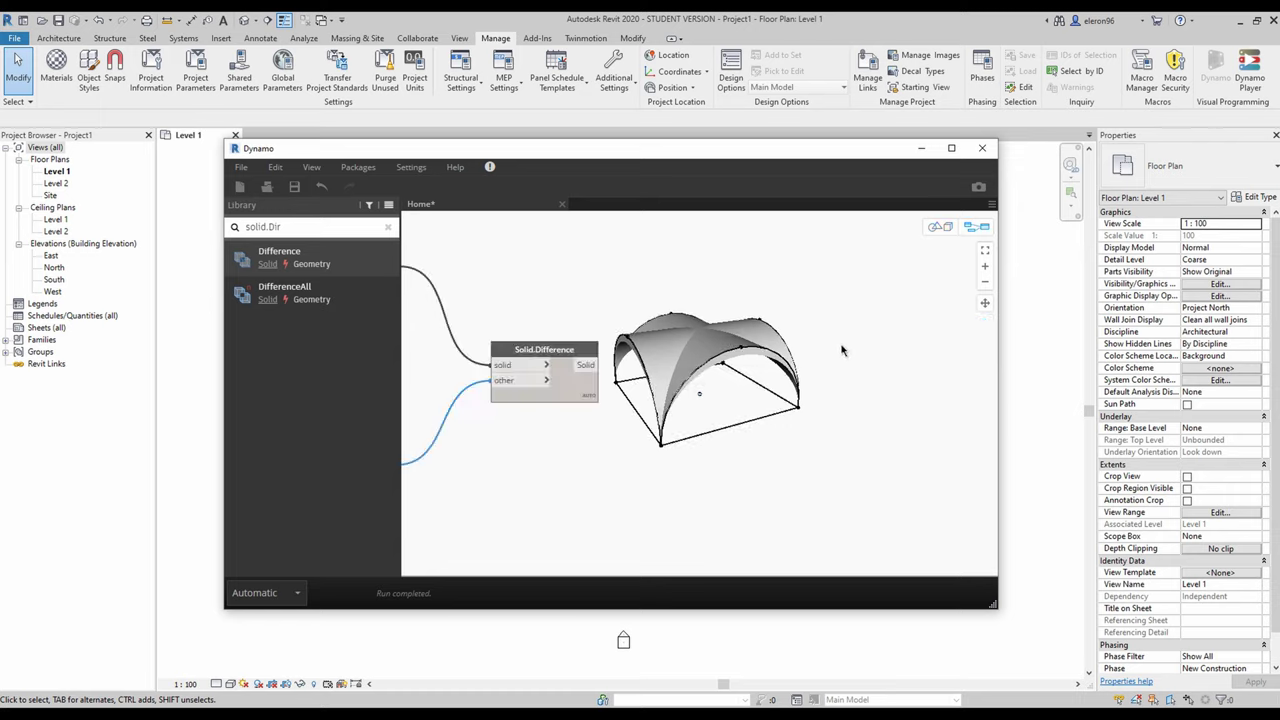
Set both the width and length values in the rectangle's Code Block to 5000
scroll(641, 342, down, 5)
scroll(641, 342, up, 5)
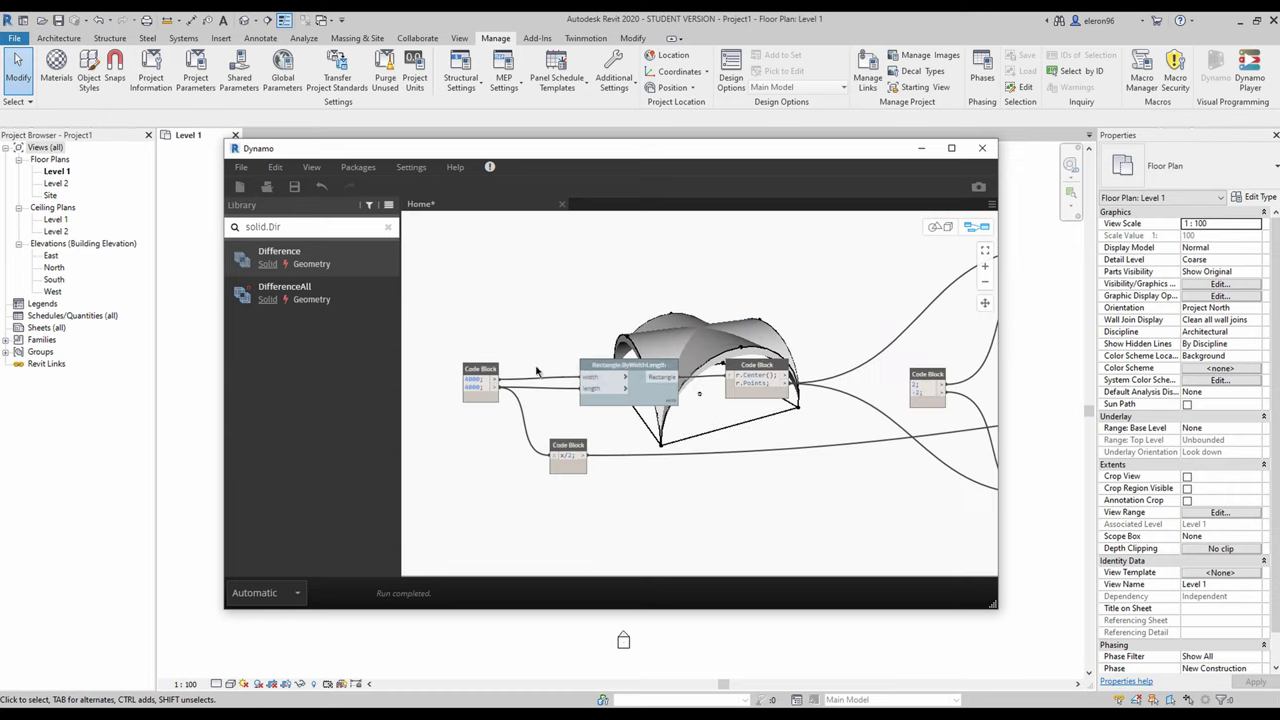
scroll(537, 371, up, 2)
middle_drag(420, 372, 558, 371)
scroll(555, 371, up, 2)
mouse_move(574, 396)
mouse_down()
mouse_move(547, 391)
mouse_move(564, 417)
mouse_up()
text(5)
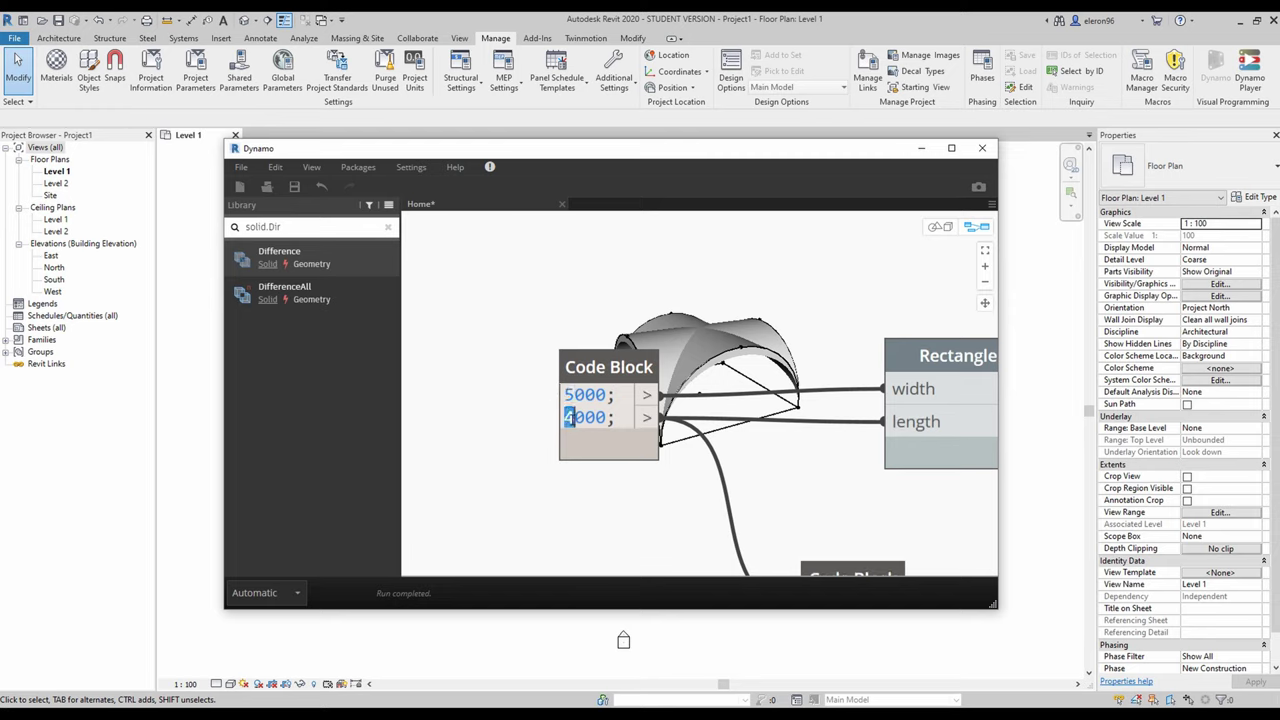
text(5)
Move the rectangle's Code Block clear of the vault preview and set both its values to 6000
drag(608, 366, 501, 511)
text(6)
text(6)
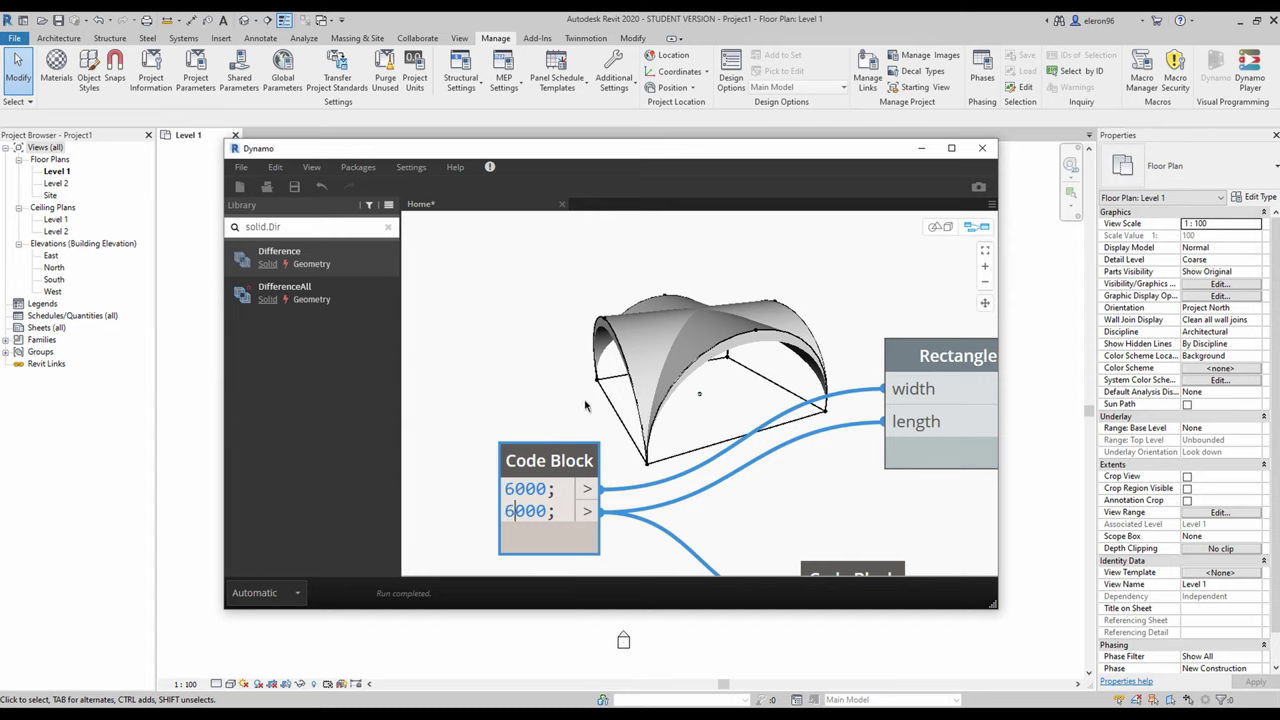
click(745, 340)
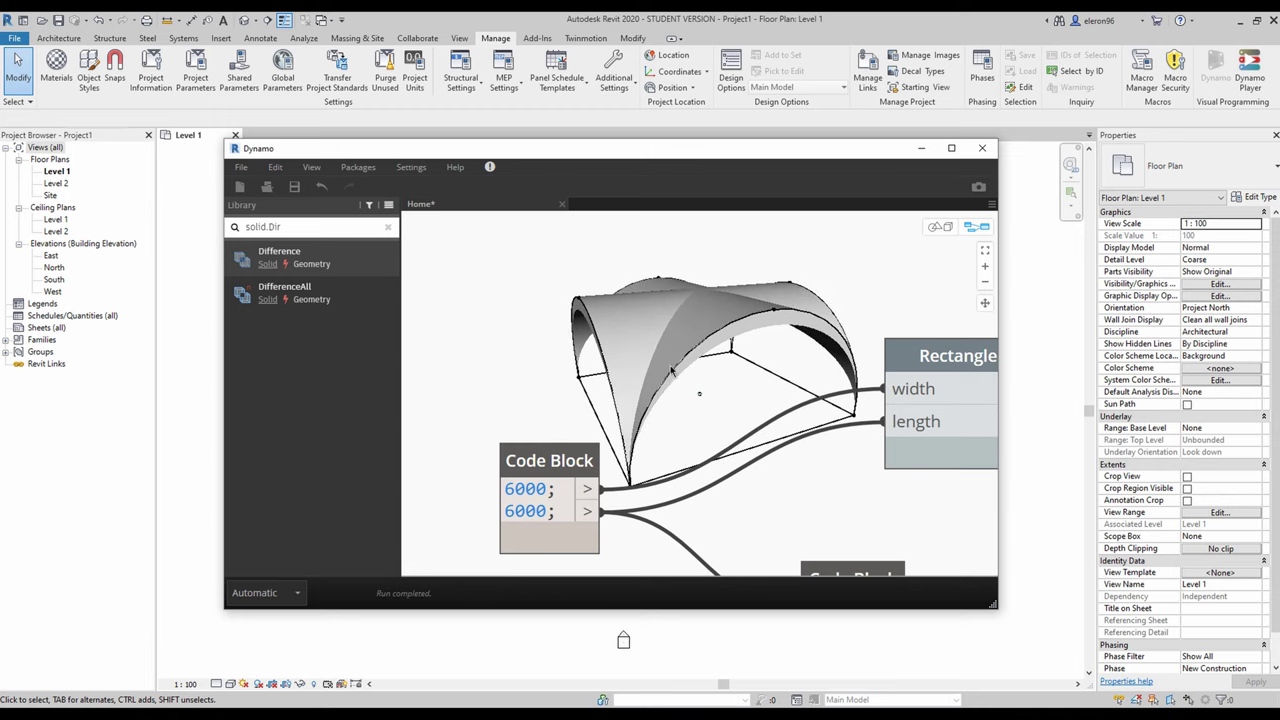
Set the rectangle's width and length values back to 4000 in the Code Block
text(4)
drag(516, 509, 502, 498)
text(4)
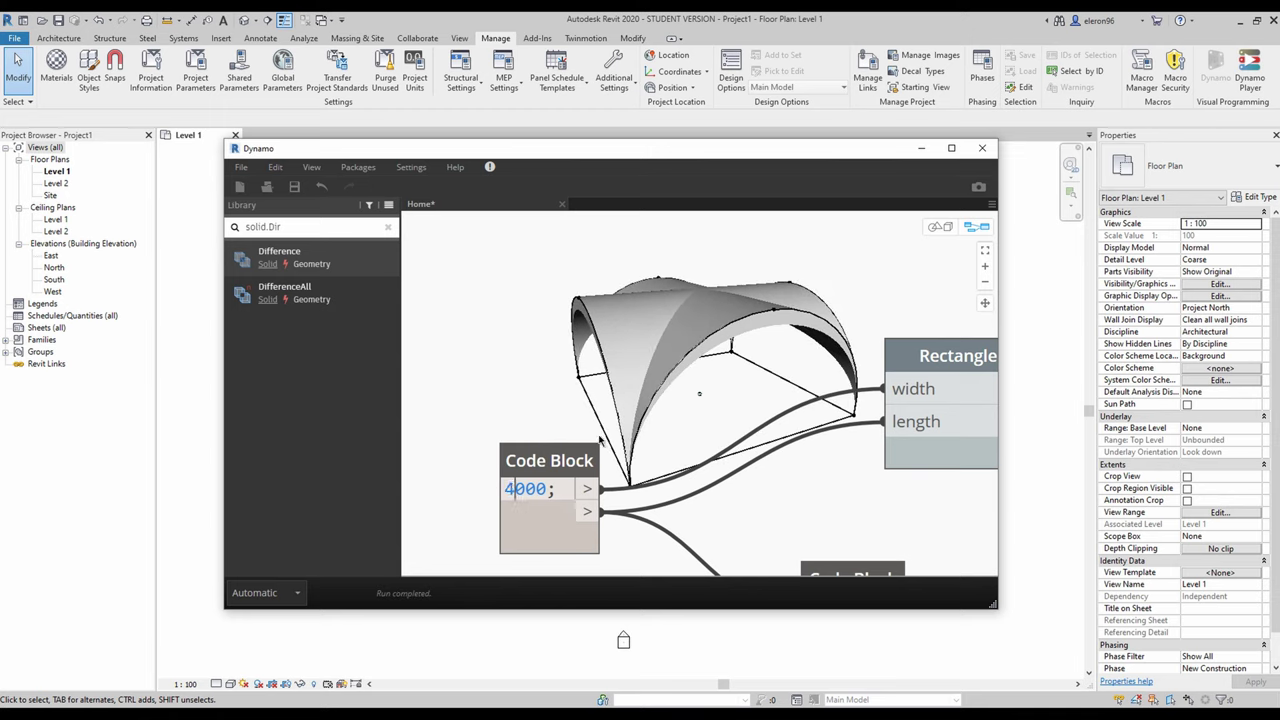
click(562, 498)
key(Return)
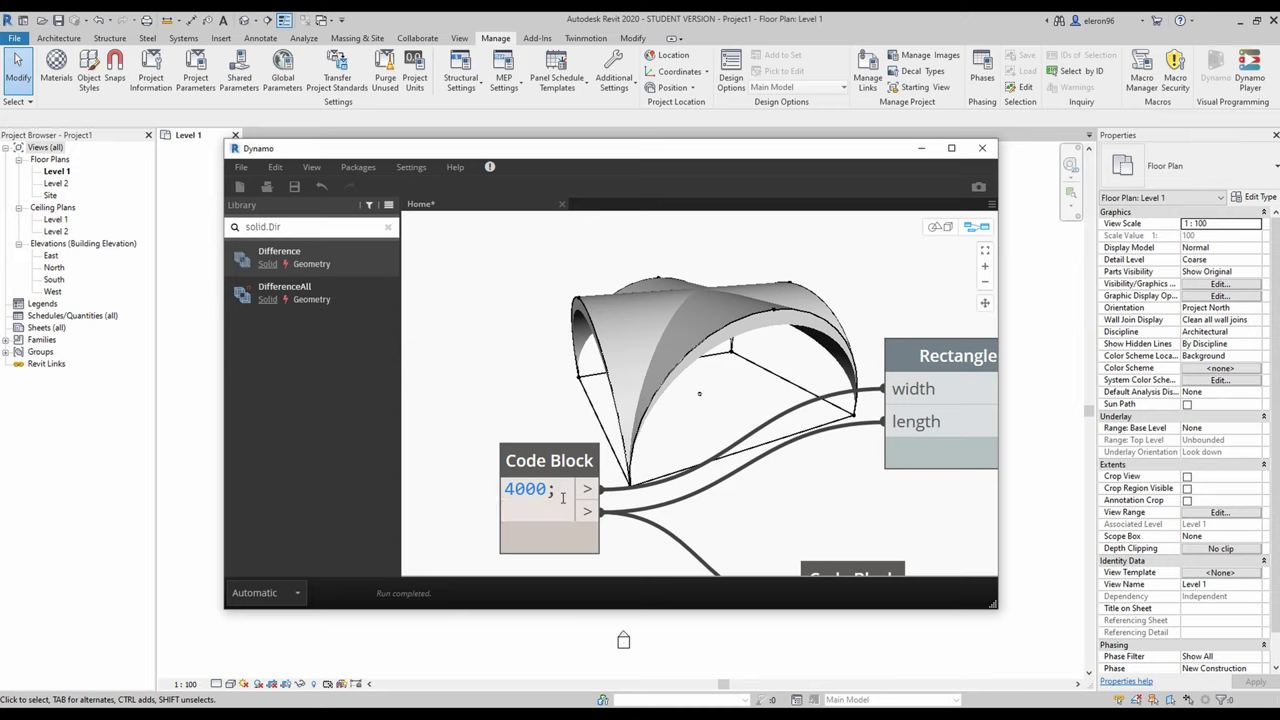
text(4000;)
click(680, 416)
scroll(669, 388, down, 10)
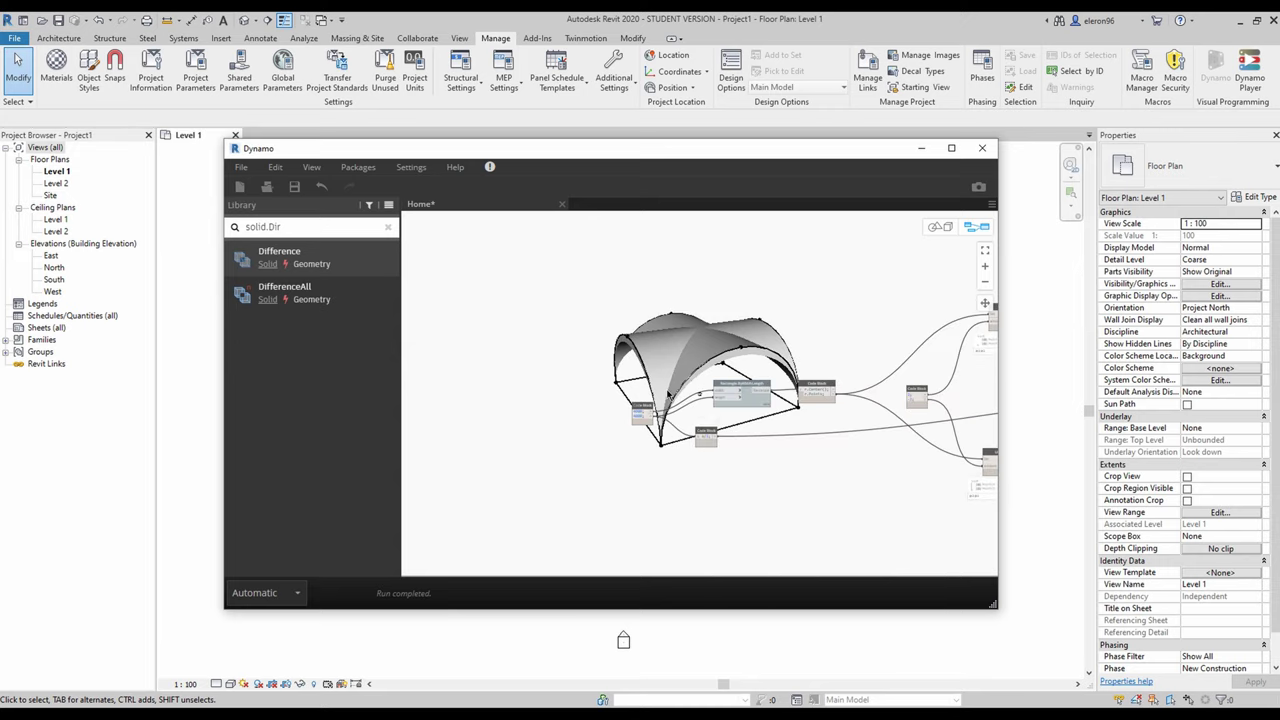
middle_drag(920, 422, 630, 412)
middle_drag(880, 416, 690, 385)
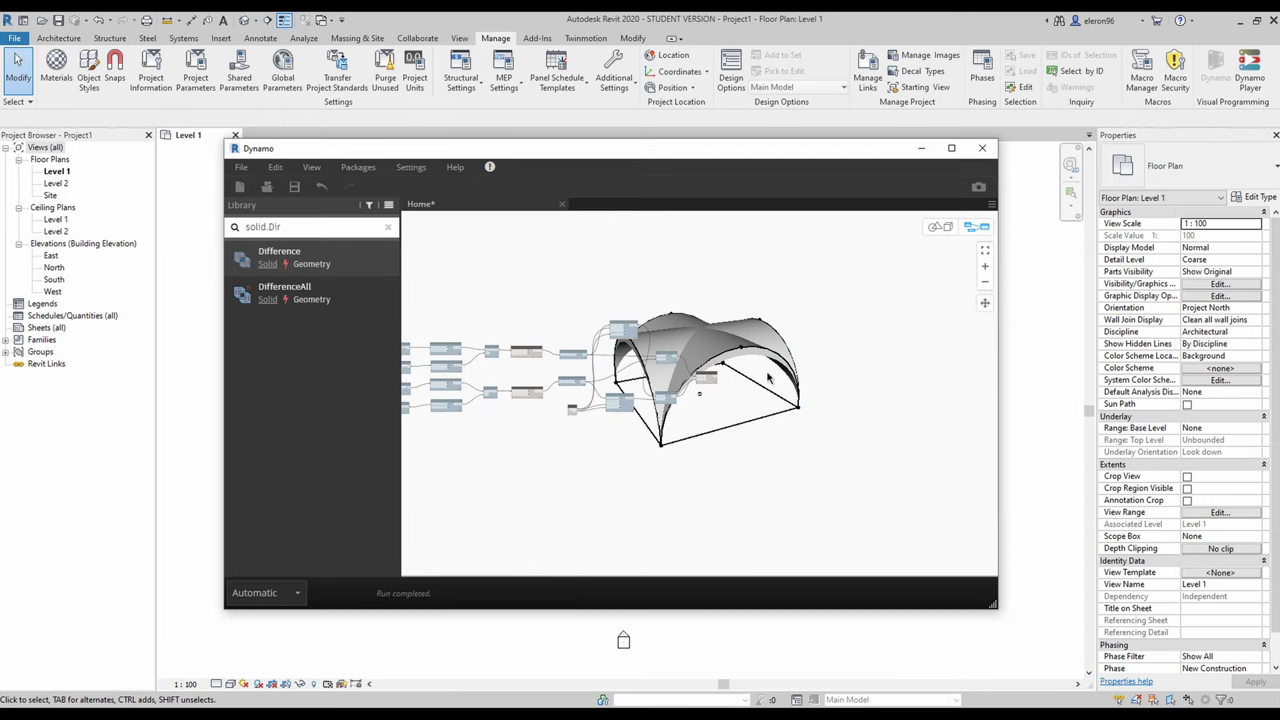
Add a Geometry.Translate node with x, y and z translation inputs and connect the Solid.Difference output to its geometry input
scroll(755, 378, up, 5)
scroll(716, 388, up, 3)
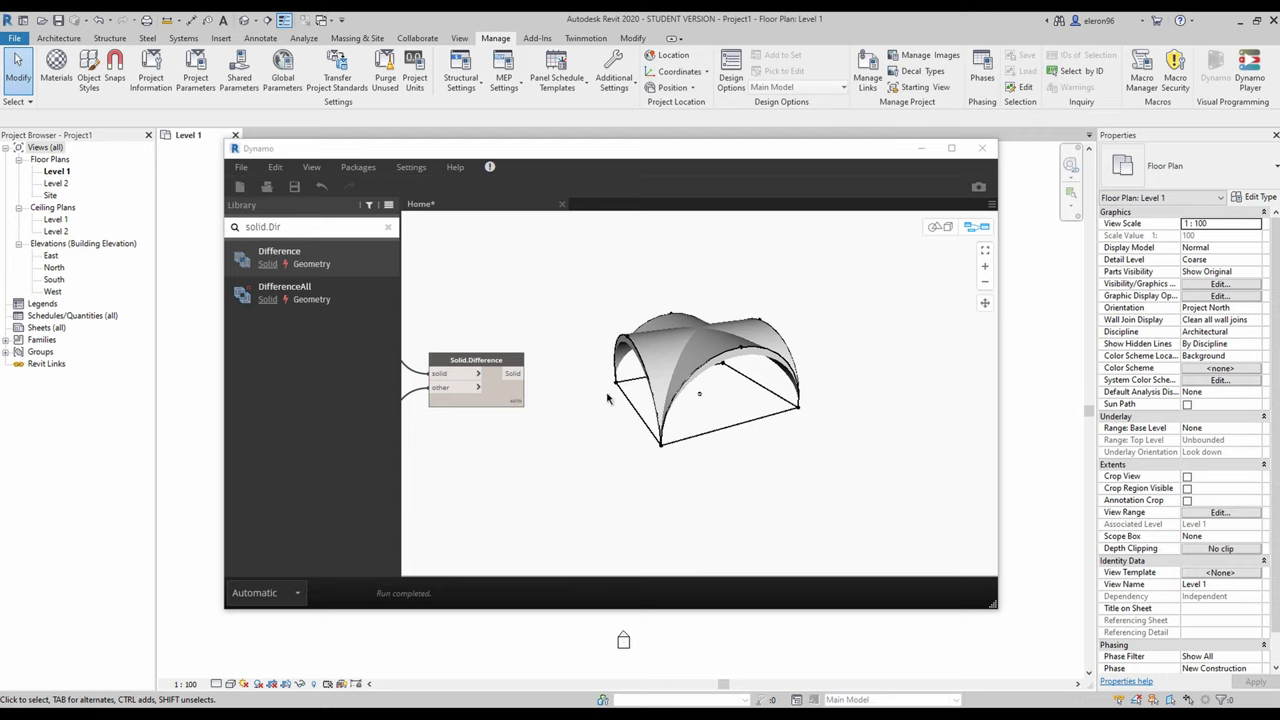
click(297, 227)
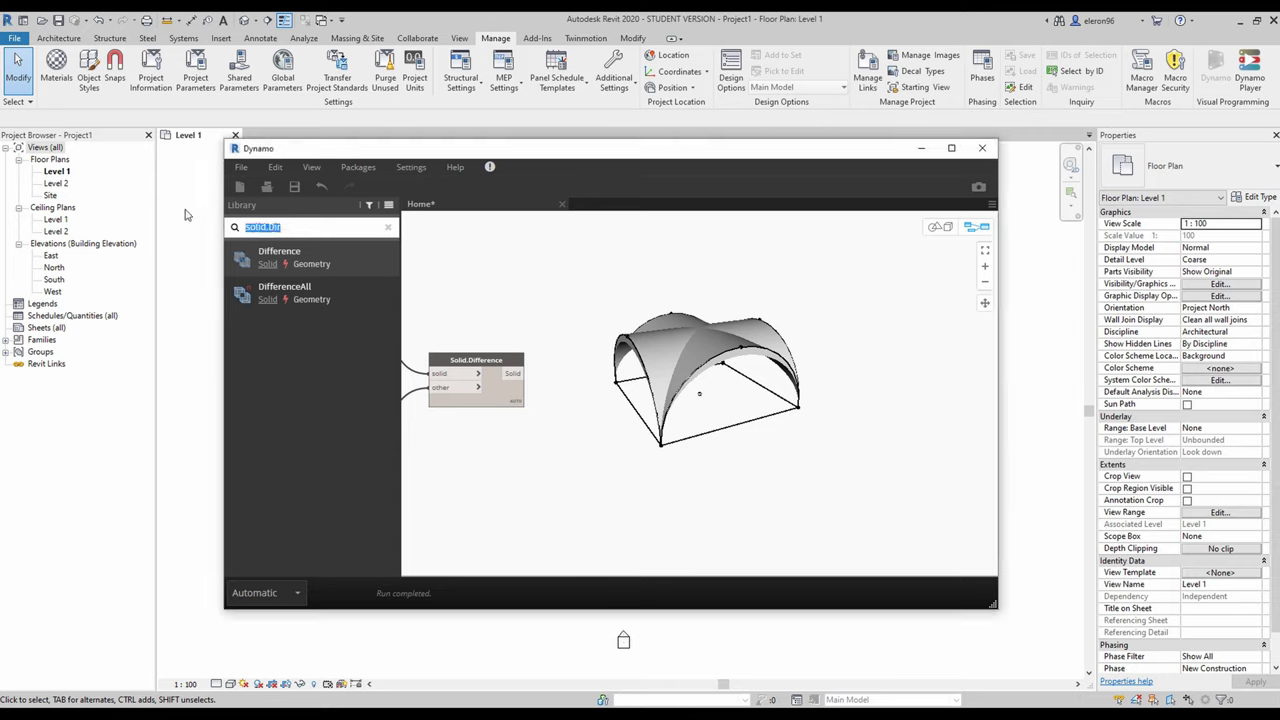
key(BackSpace)
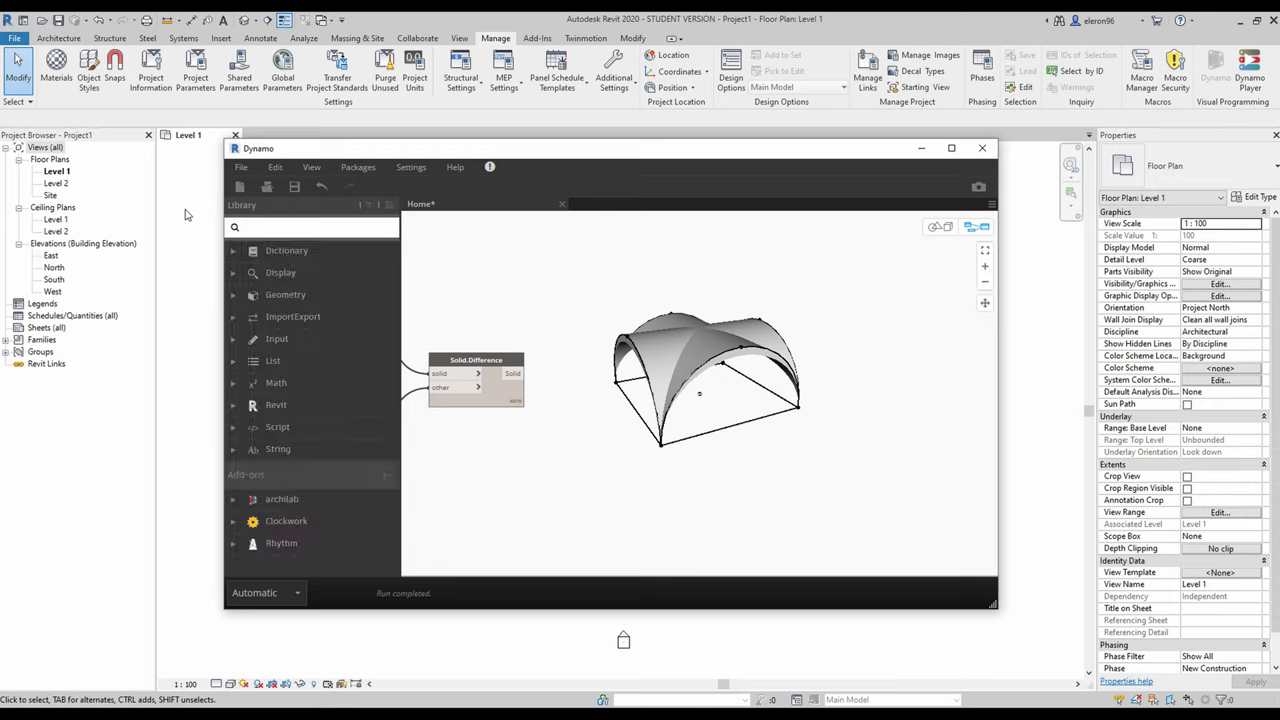
text(Gr)
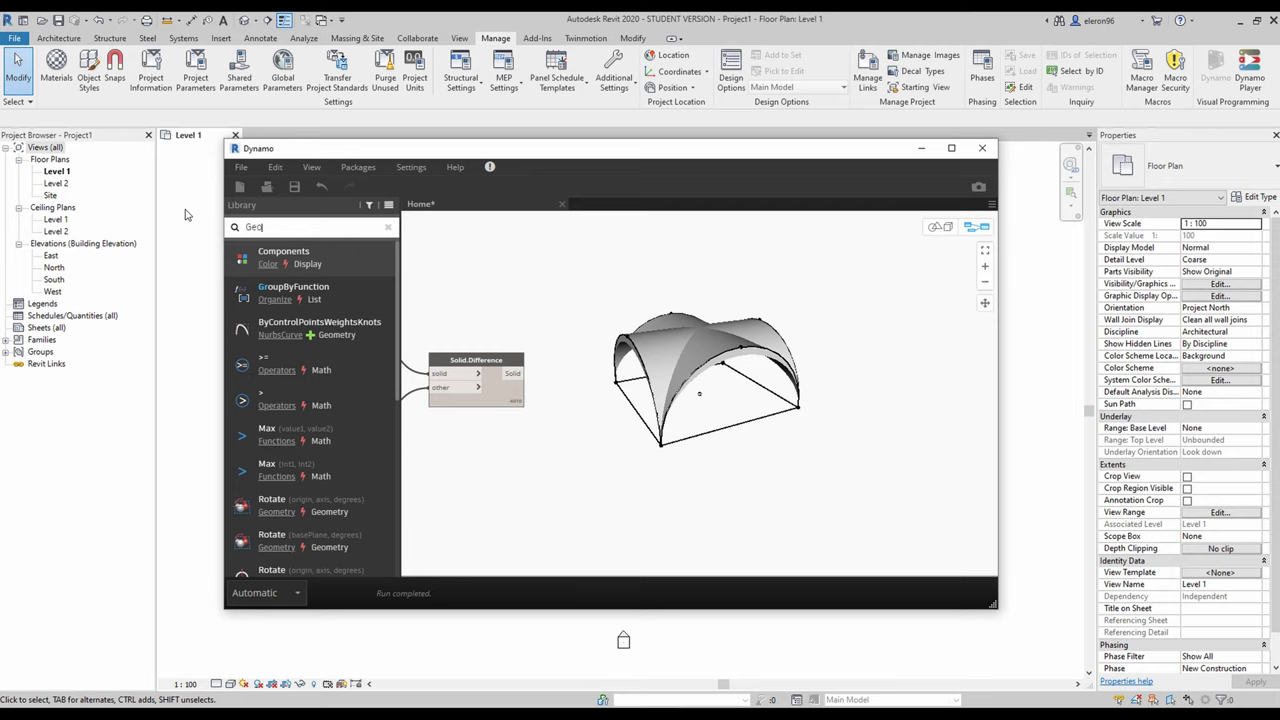
text(try)
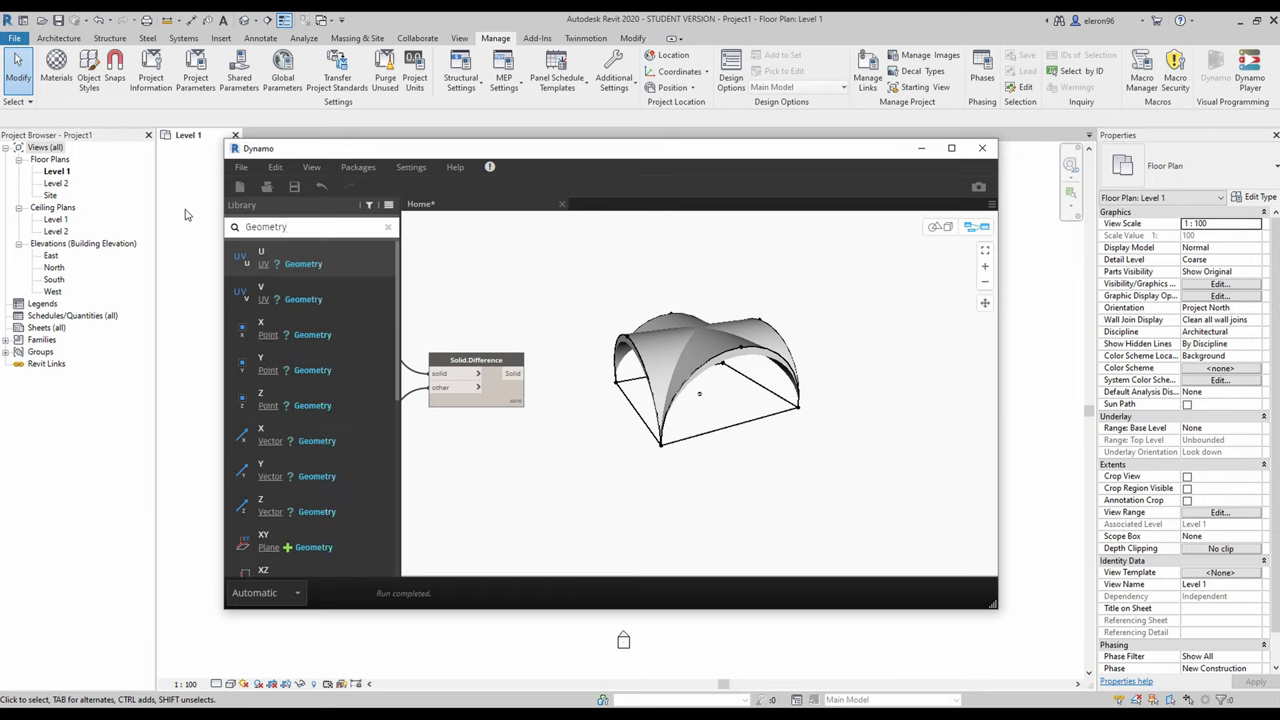
text(.Tra)
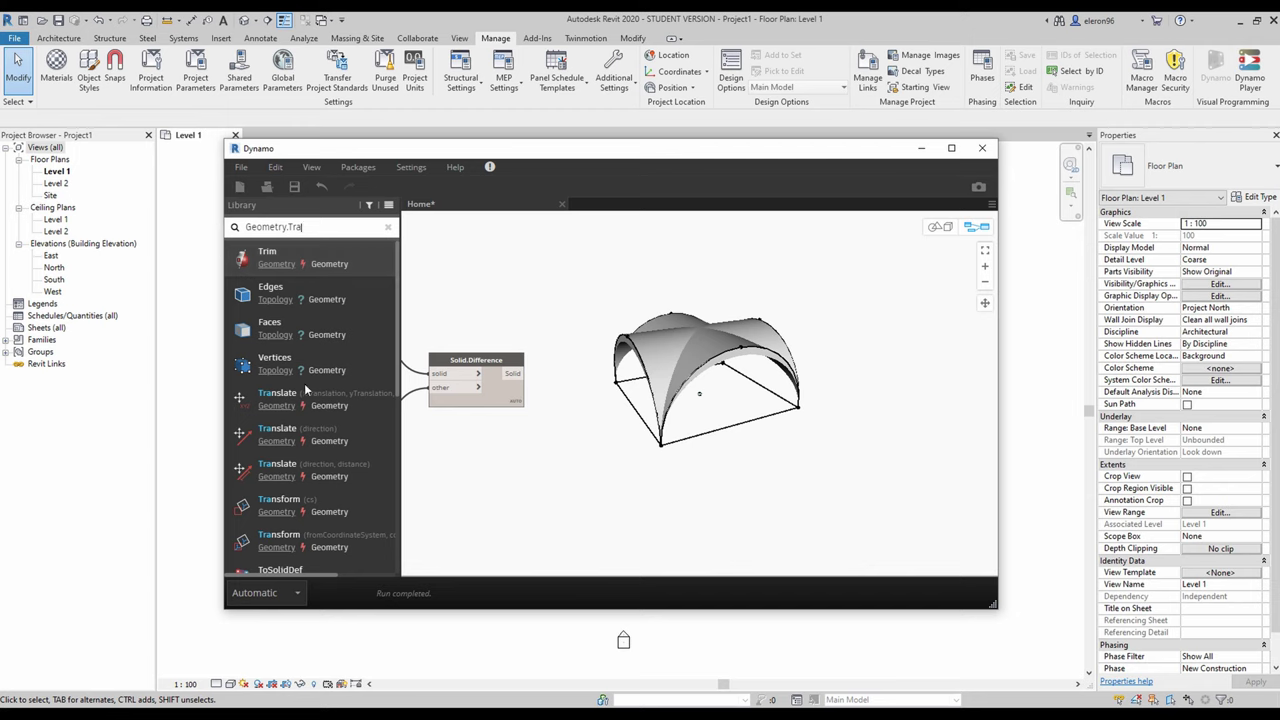
click(340, 402)
drag(719, 417, 674, 444)
click(514, 374)
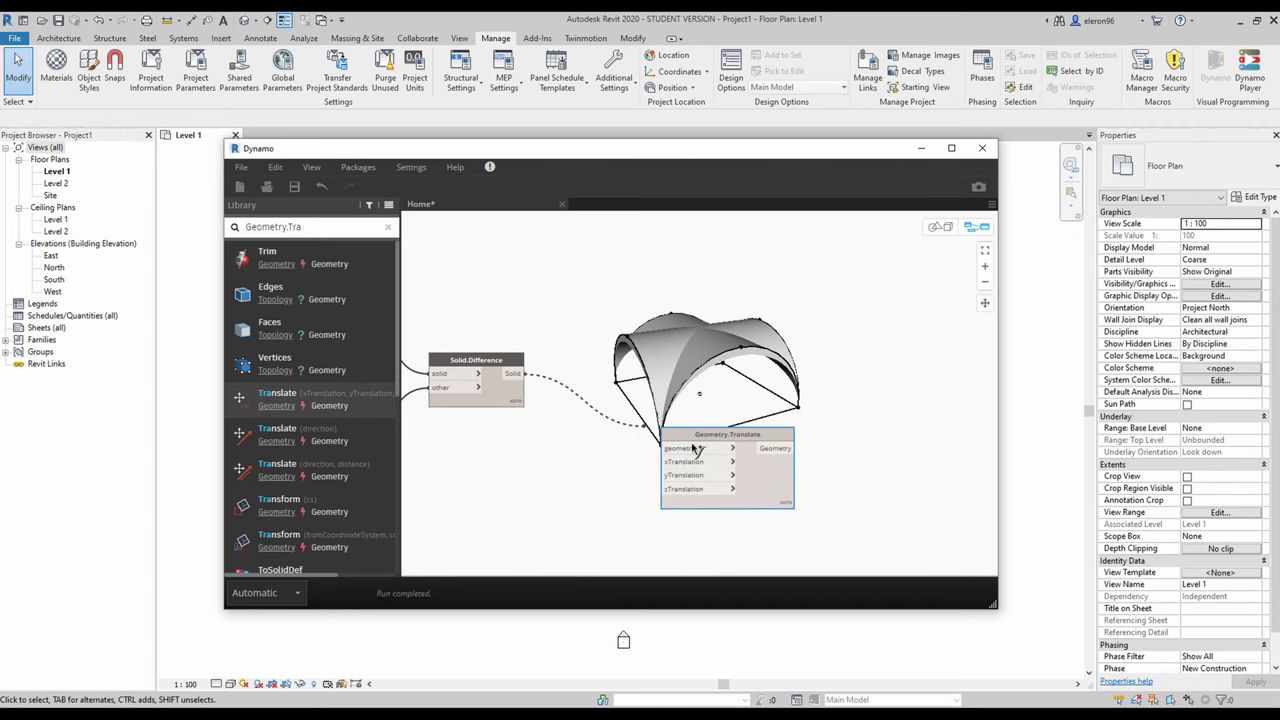
drag(699, 441, 688, 425)
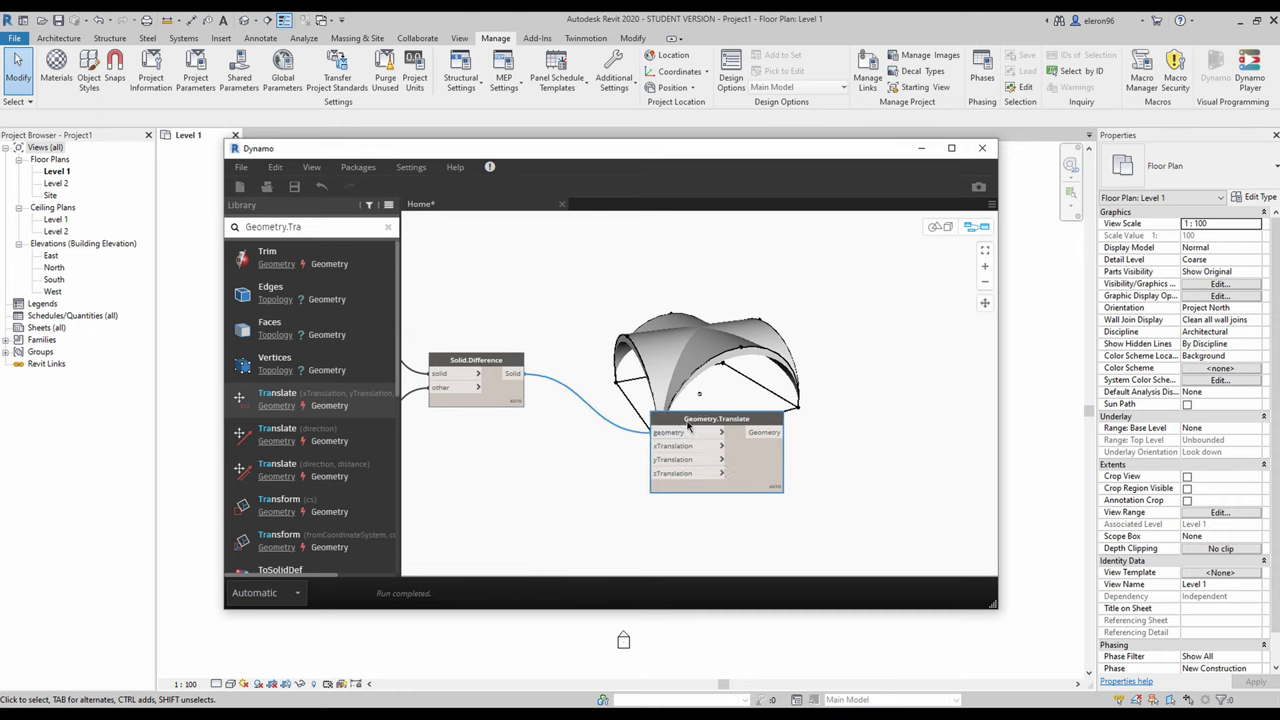
Create a Code Block with the value 4000 and connect it to the Geometry.Translate node's xTranslation input
middle_drag(572, 441, 676, 378)
double_click(606, 446)
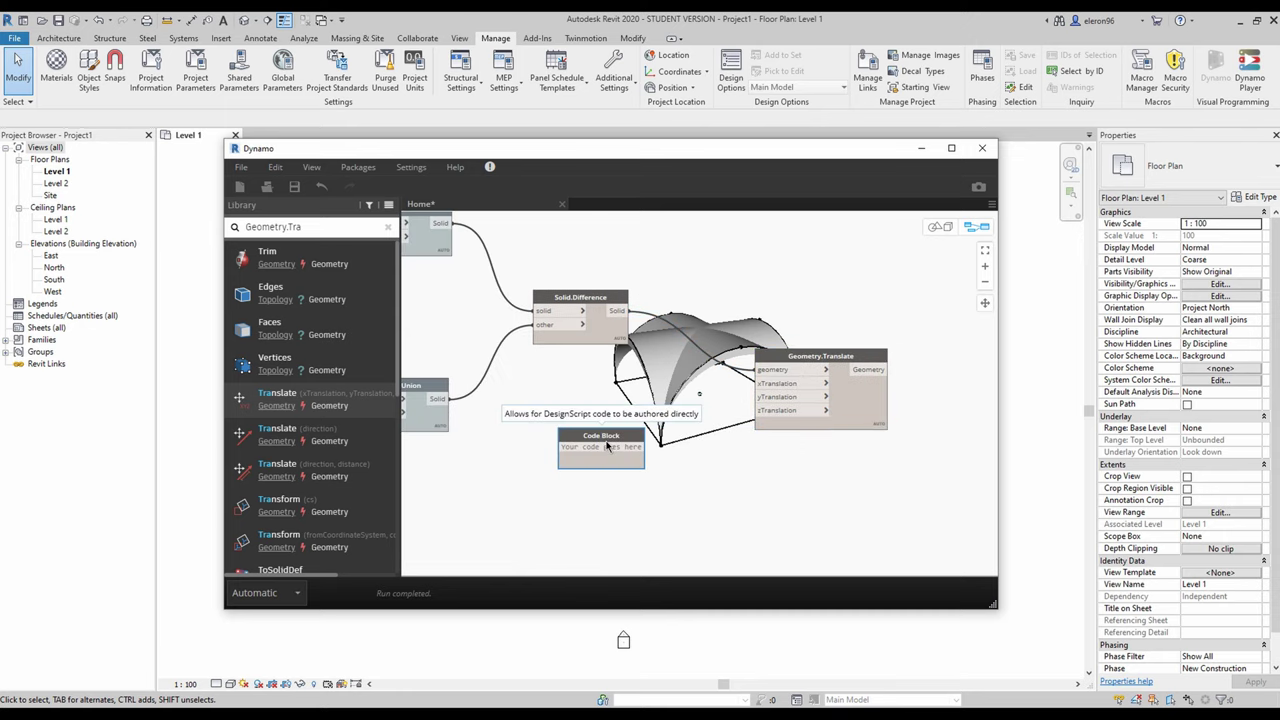
text(1000)
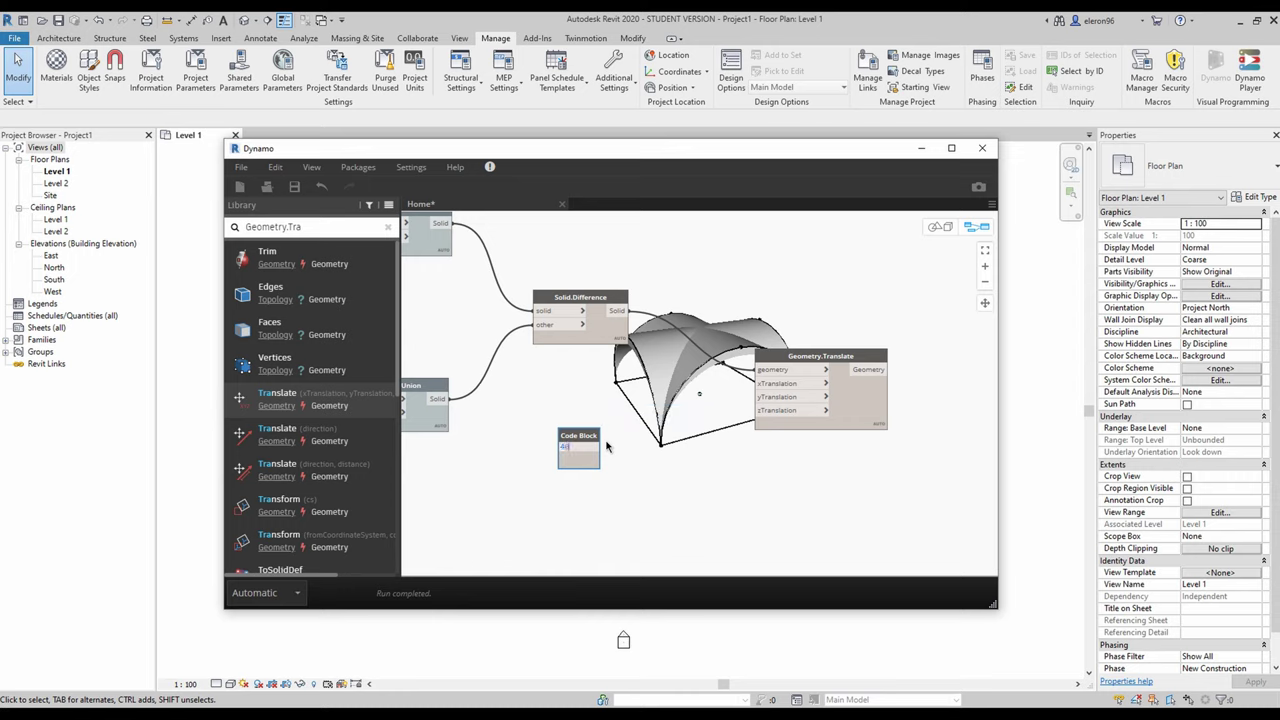
click(694, 494)
drag(597, 447, 803, 410)
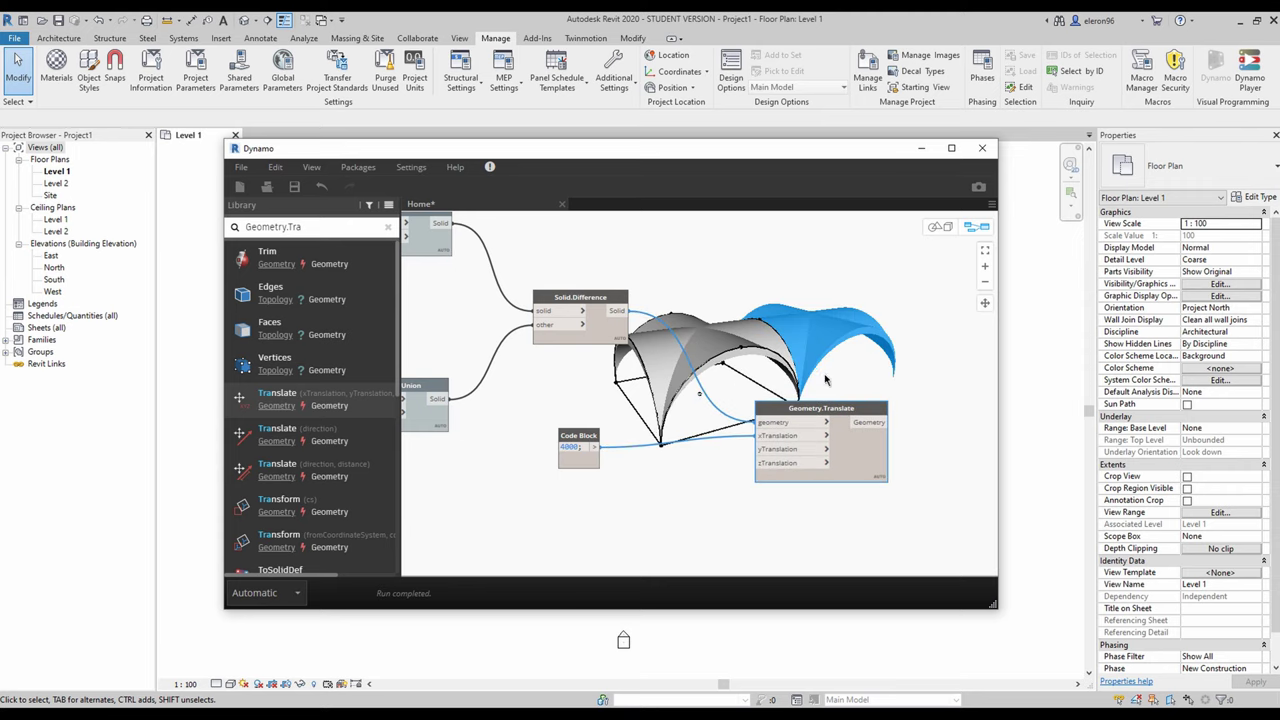
click(602, 488)
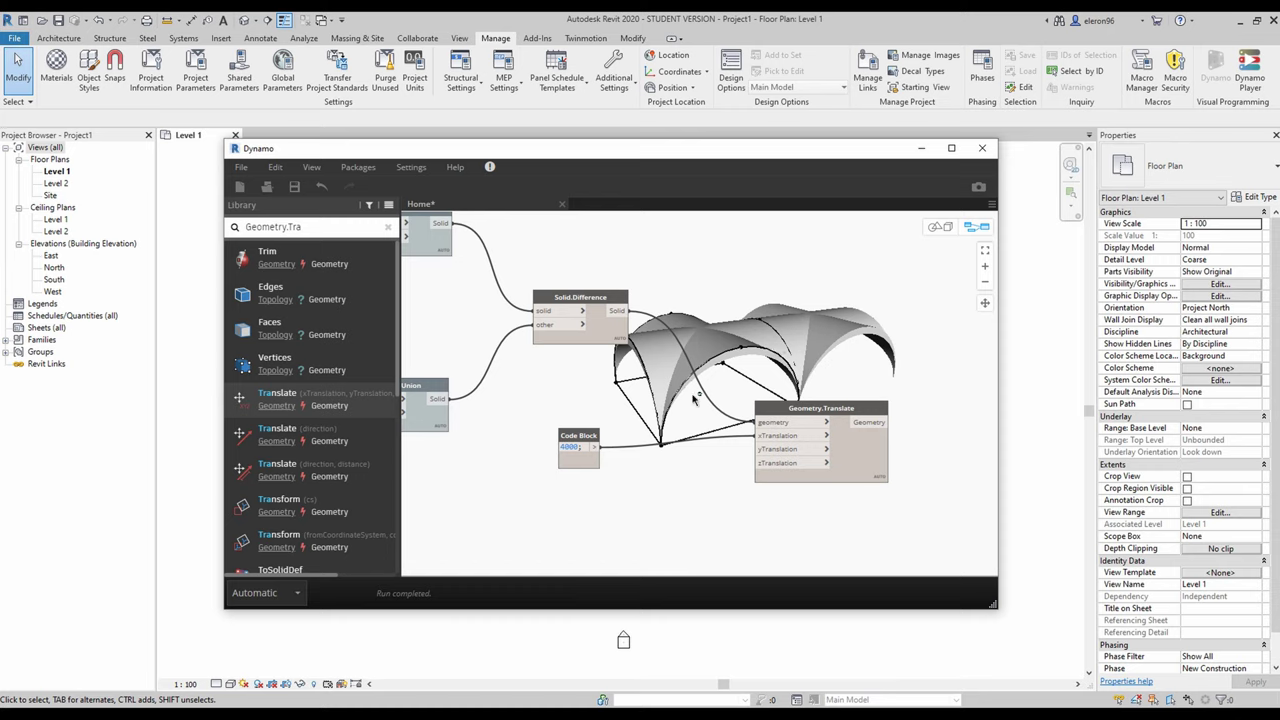
Replace the xTranslation Code Block's value with the range 0..15000..4000 and check the row of vaults in the 3D preview
double_click(576, 447)
text(00)
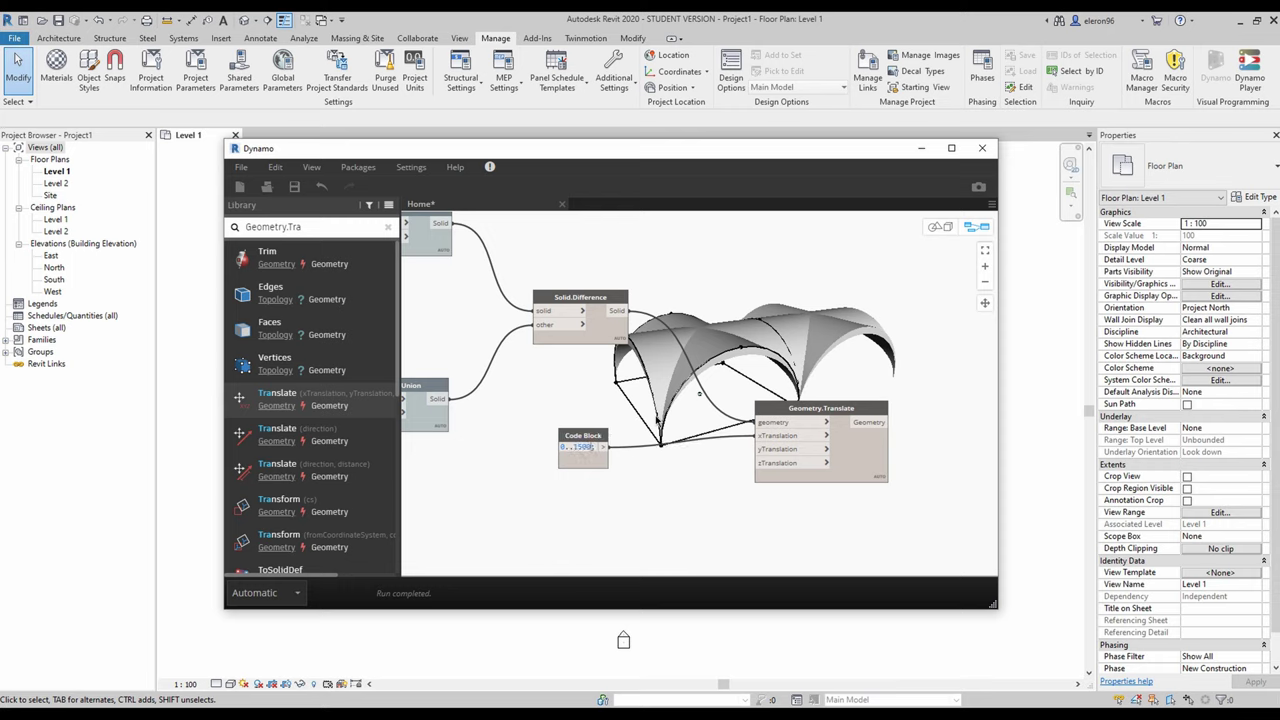
text(0..)
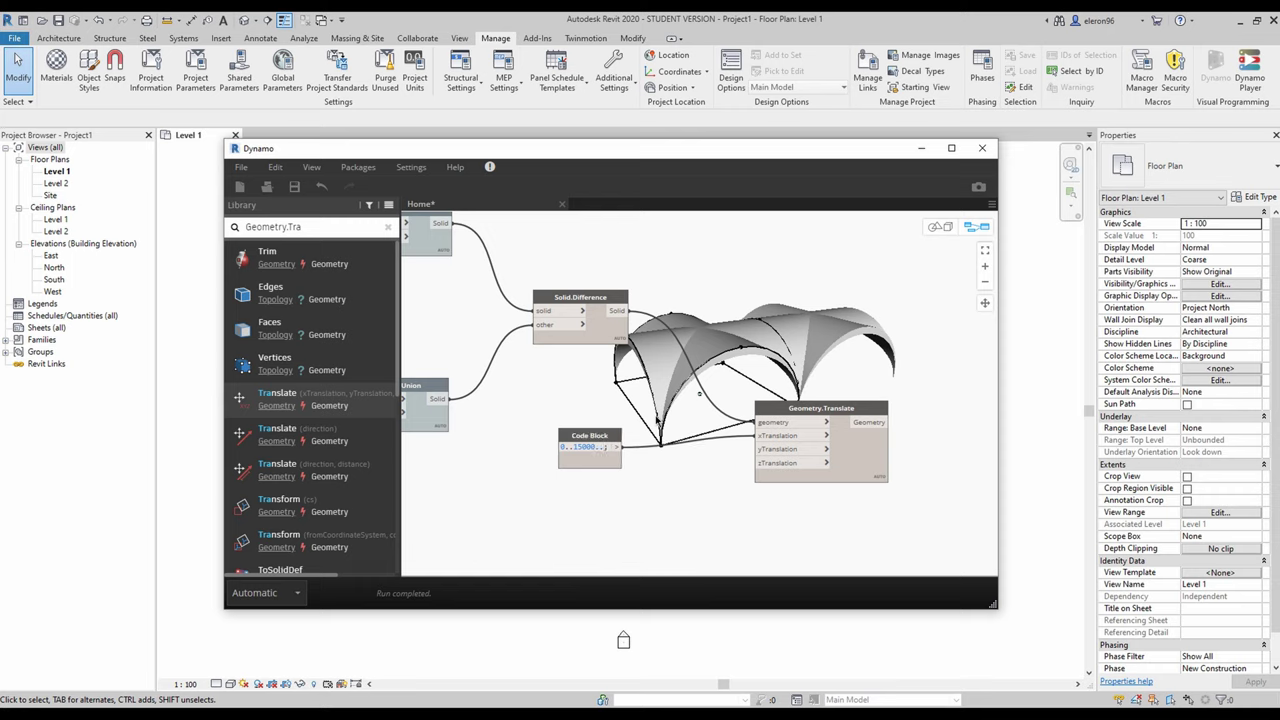
text(5000)
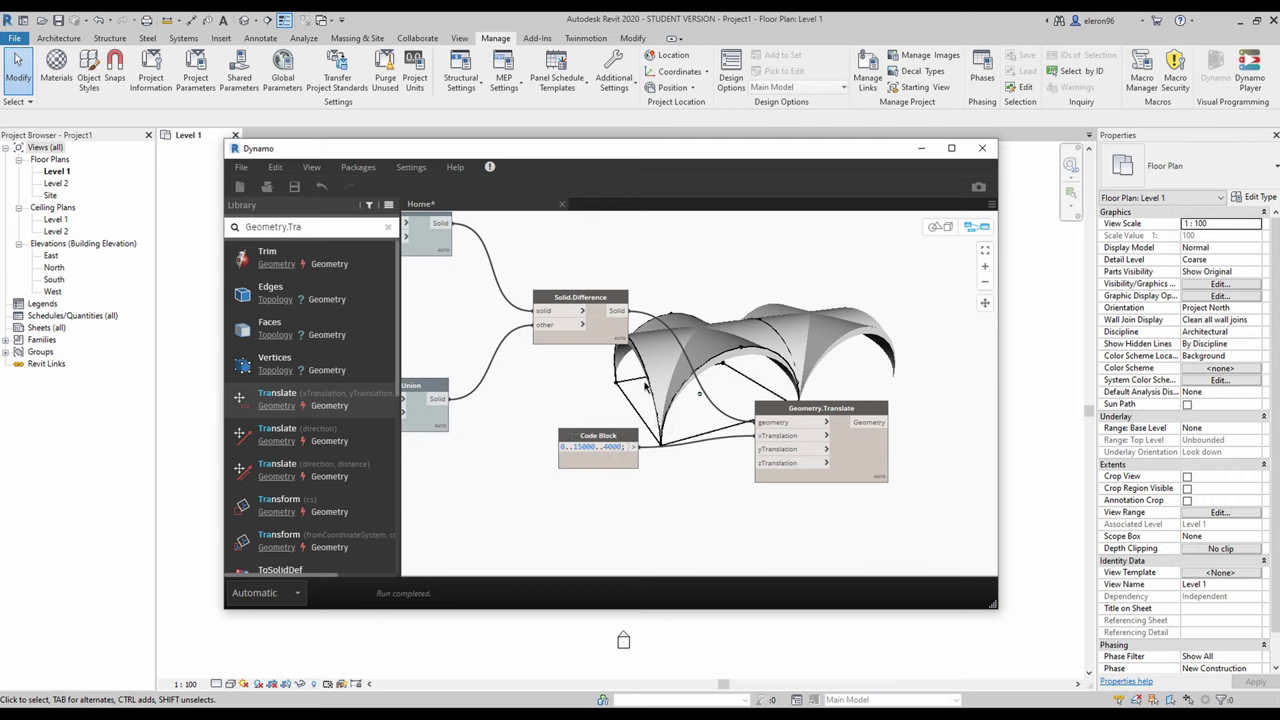
click(645, 383)
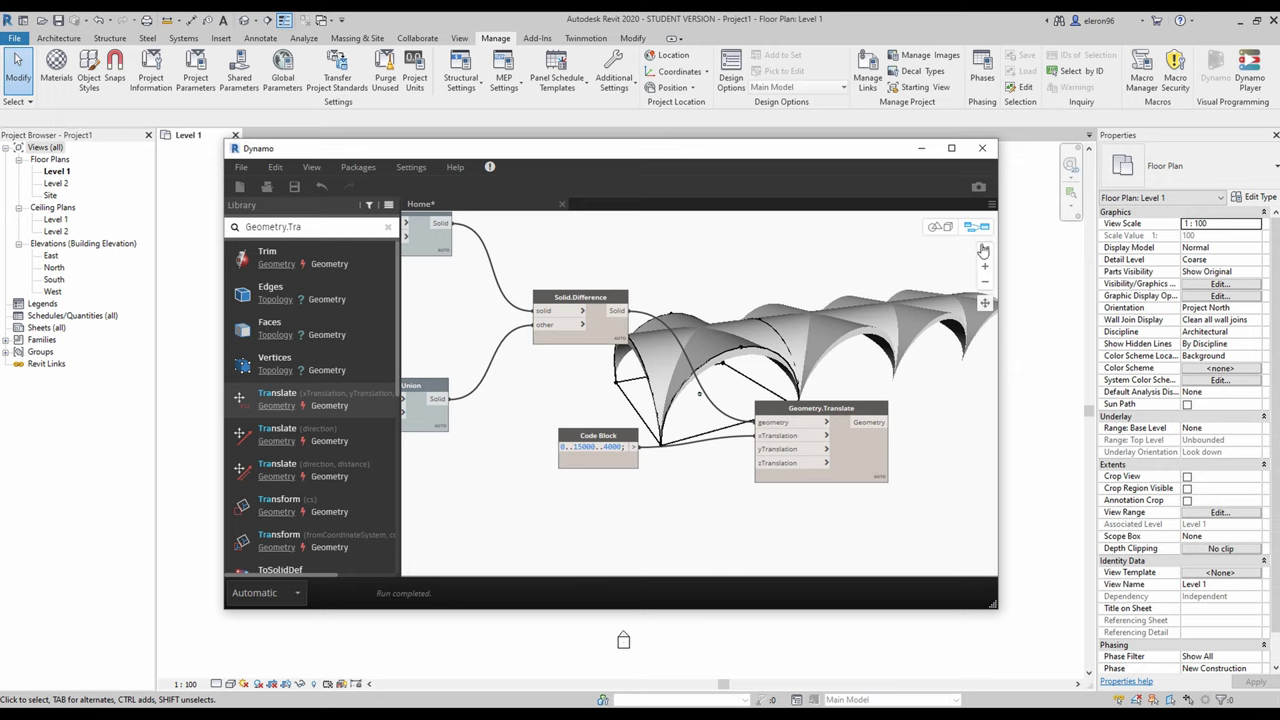
click(940, 226)
scroll(878, 352, down, 5)
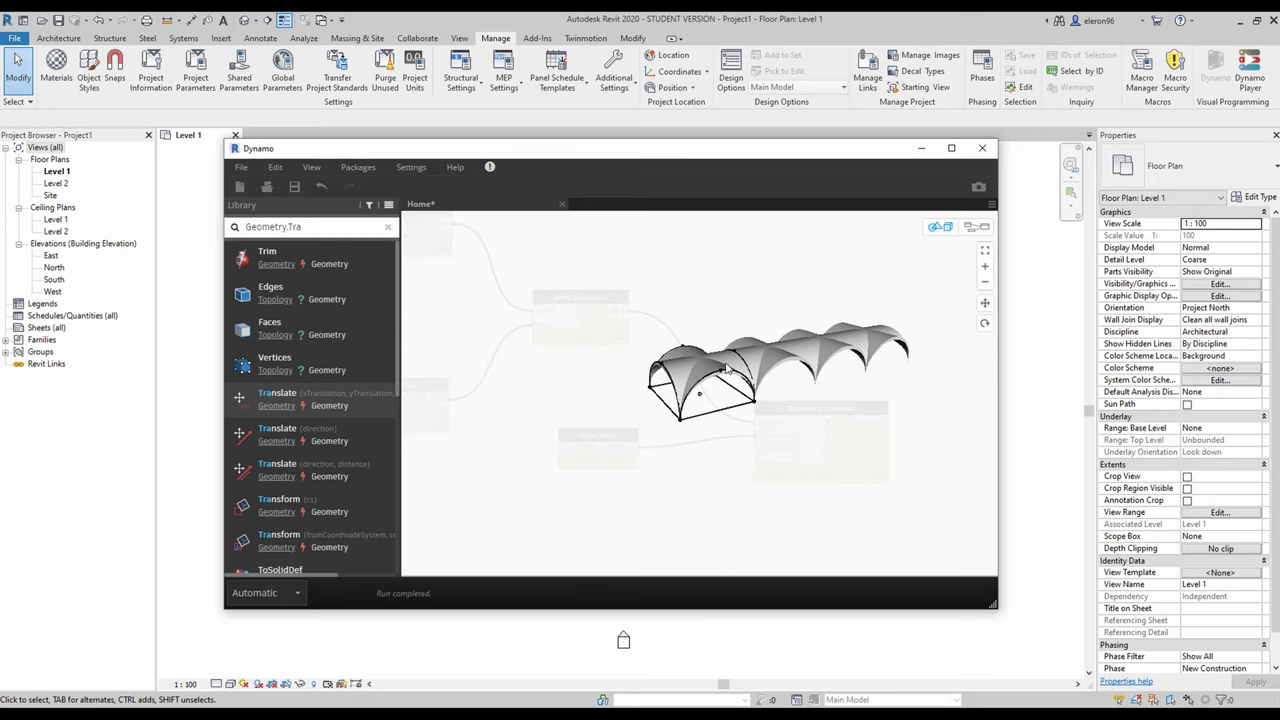
click(976, 226)
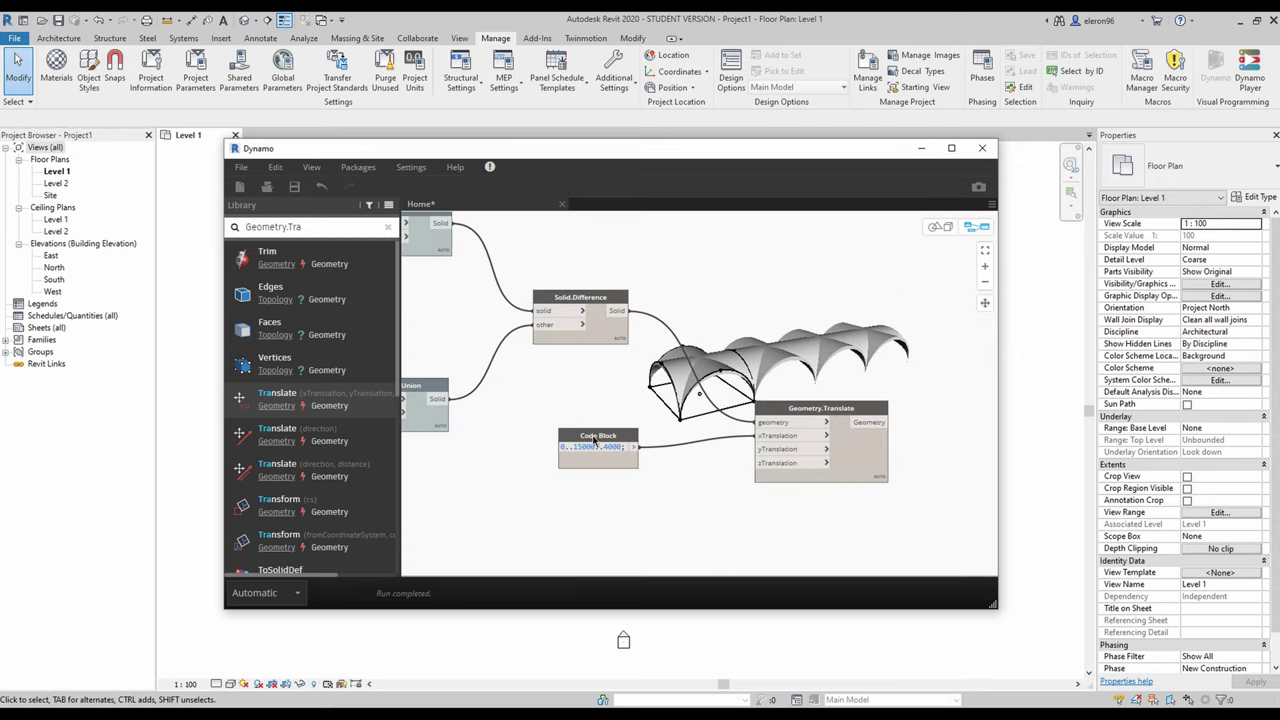
Set the end value of the translation range to 16000 in the Code Block
key(BackSpace)
text(6)
click(572, 516)
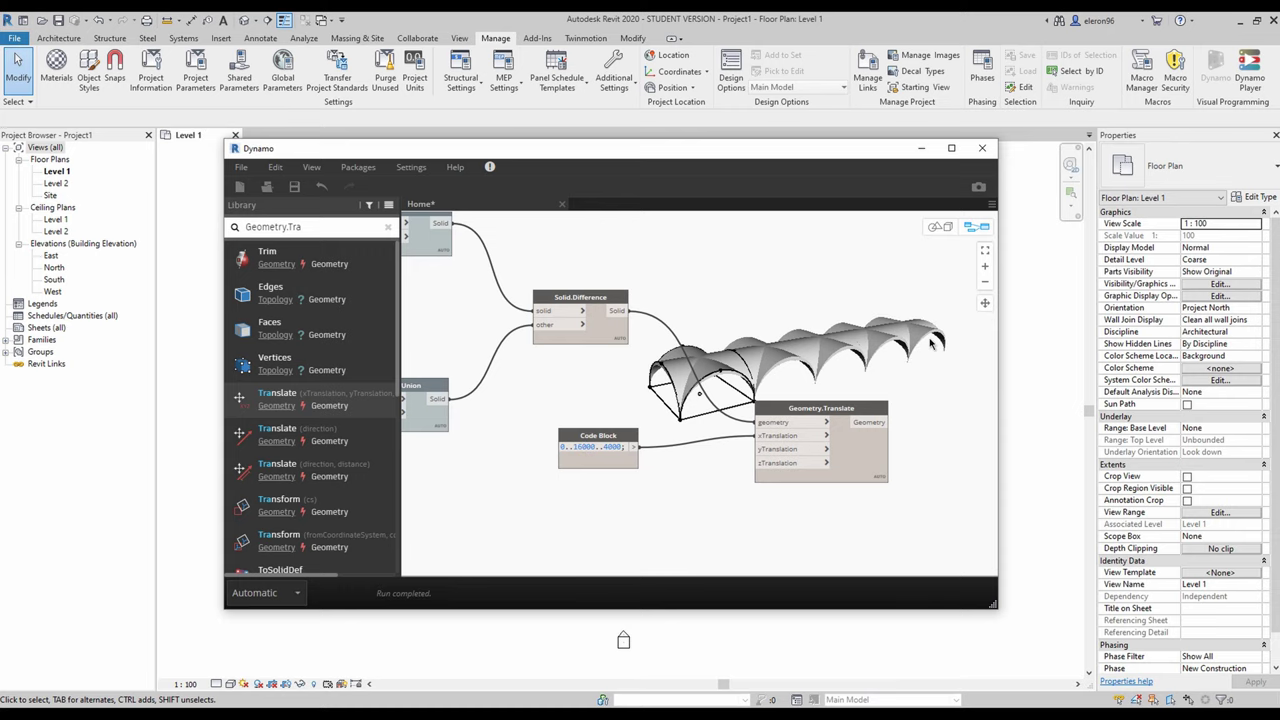
Set the end value of the translation range to 20000, keeping the 4000 step
mouse_move(581, 447)
text(8)
key(BackSpace)
text(20)
click(617, 557)
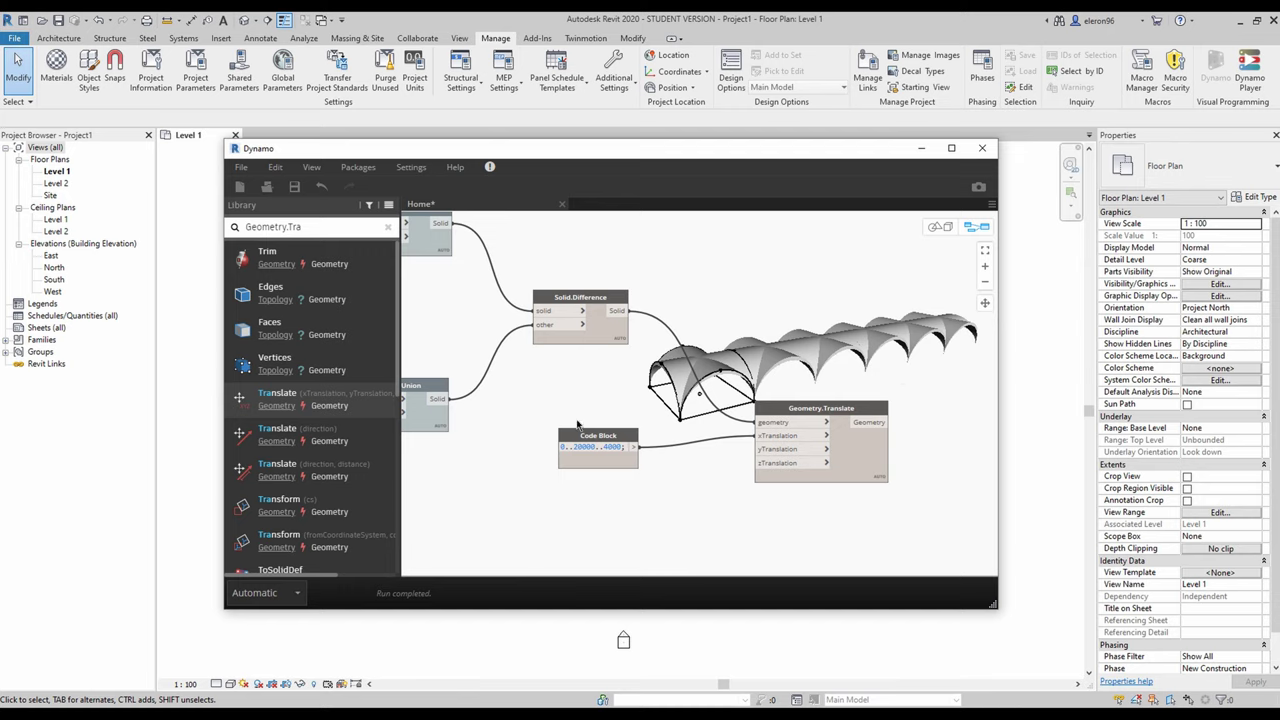
Move the range Code Block slightly up and connect its output to the yTranslation input as well
drag(593, 440, 597, 424)
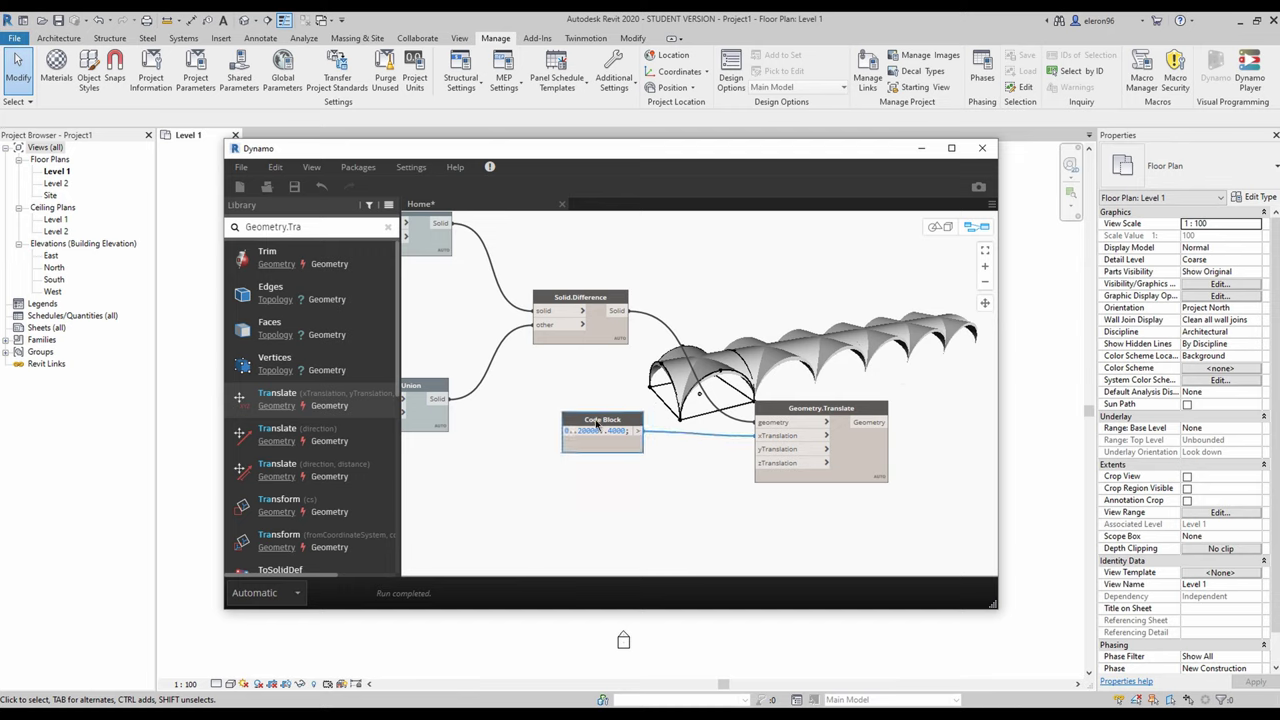
click(736, 516)
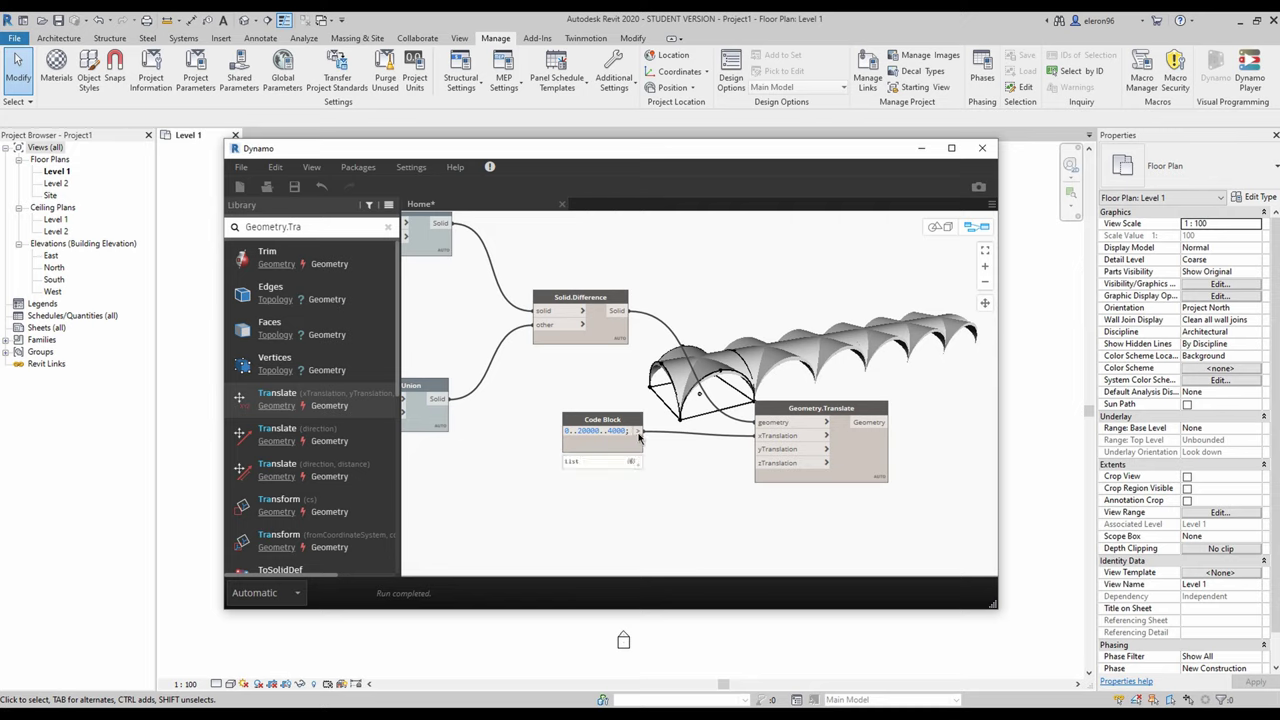
drag(638, 431, 766, 452)
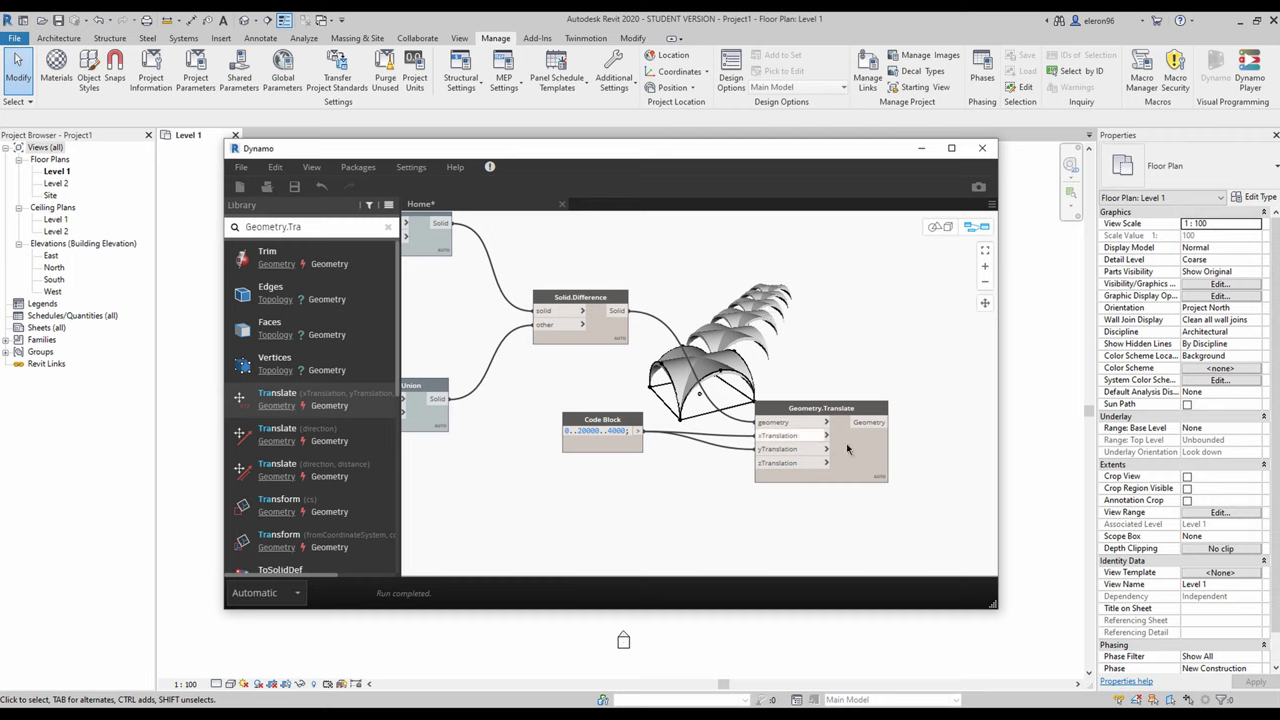
mouse_move(881, 441)
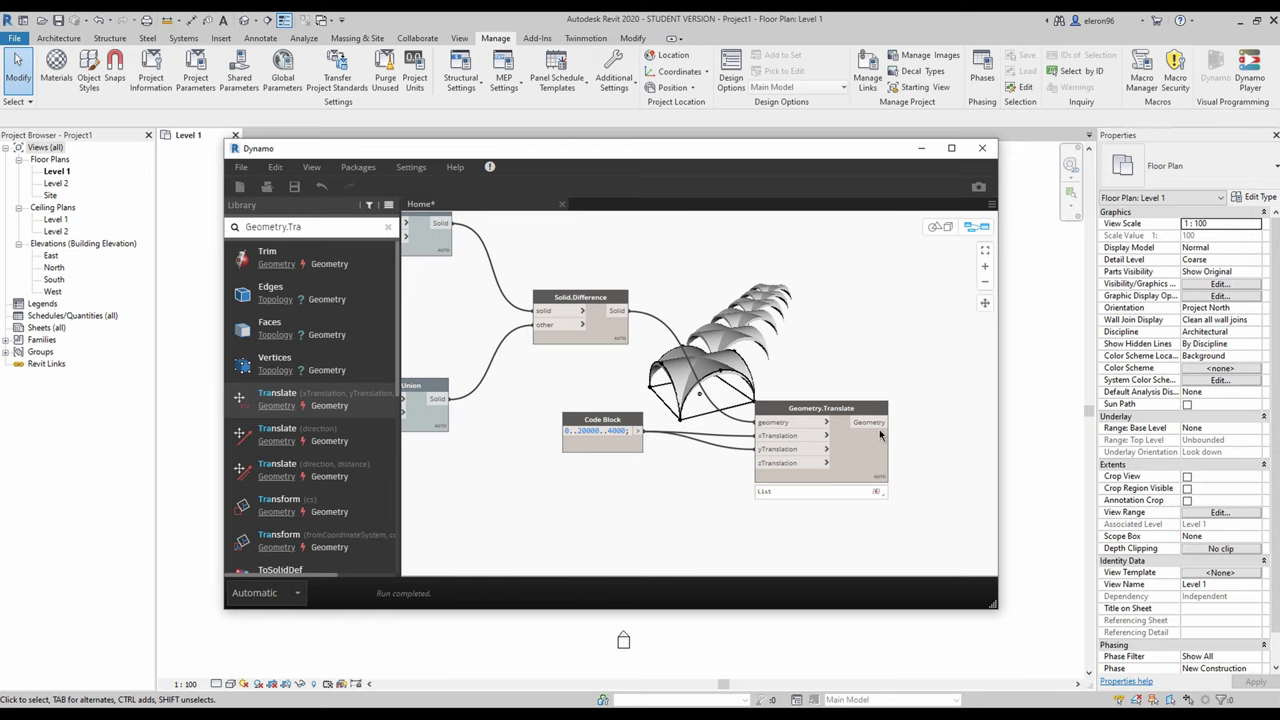
Set the Geometry.Translate node's lacing to Cross Product to repeat the vault in both directions, and inspect the grid in 3D
drag(848, 409, 843, 382)
right_click(881, 418)
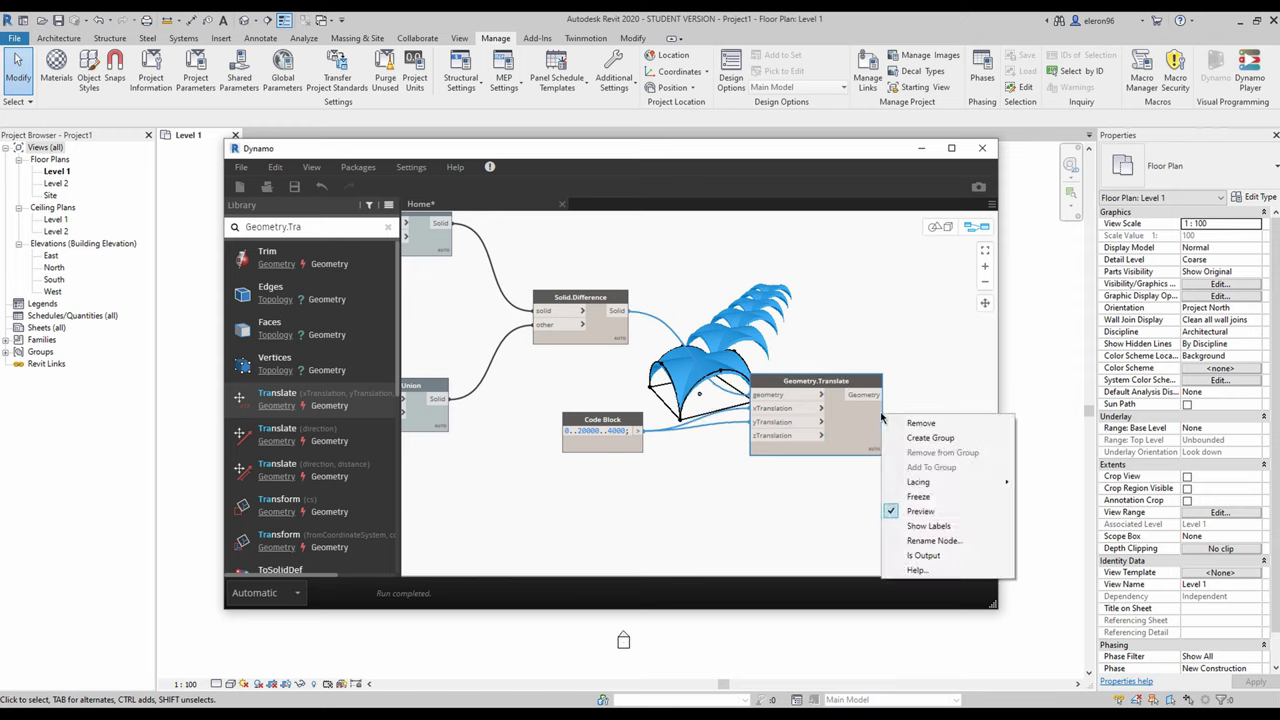
mouse_move(924, 484)
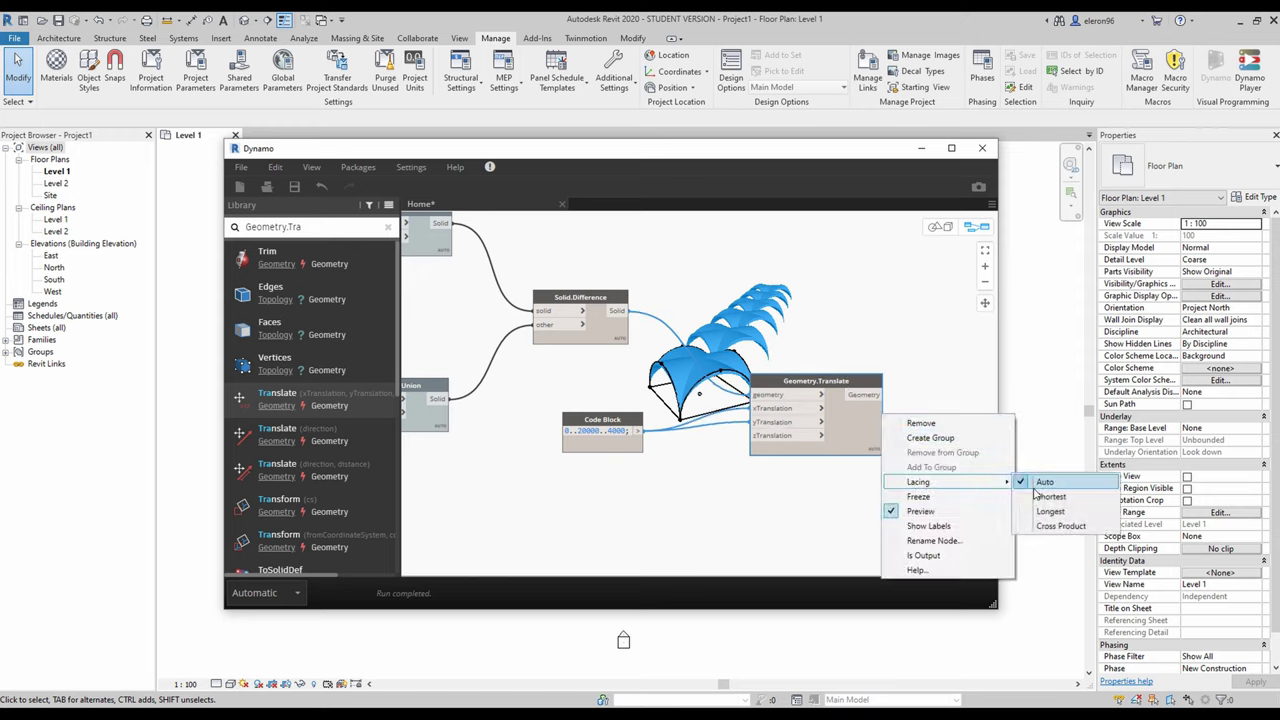
click(1063, 527)
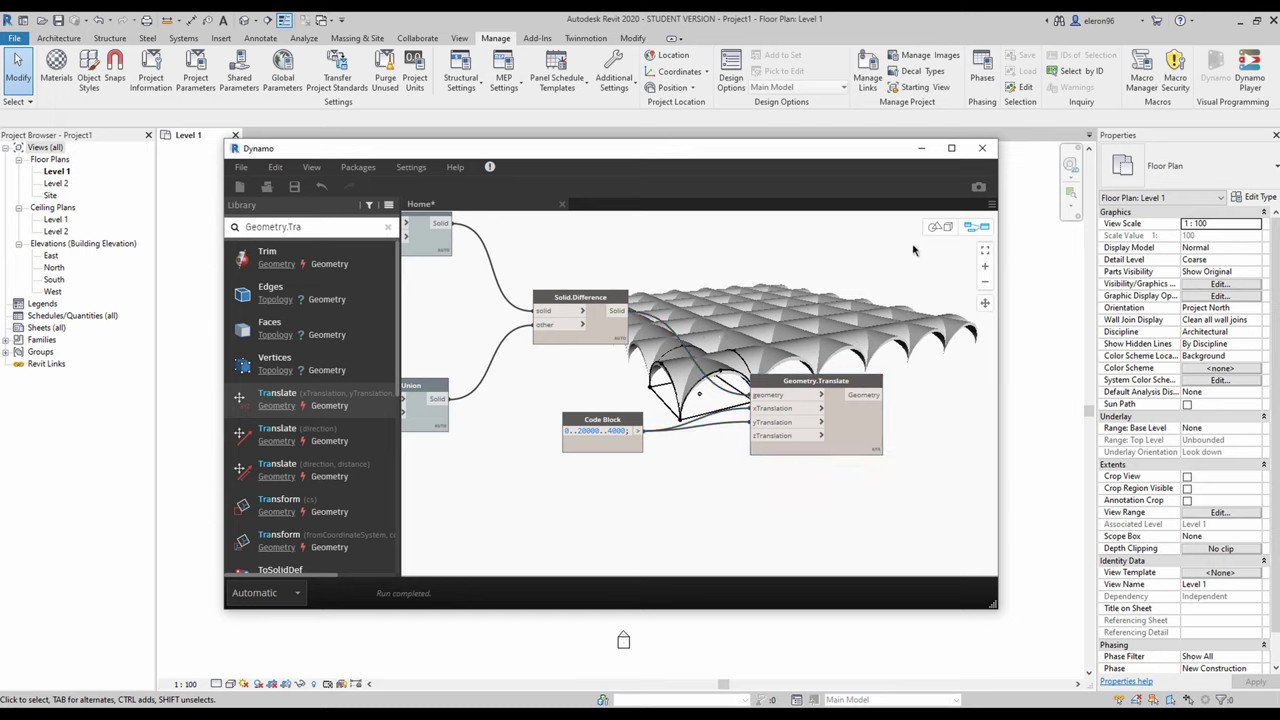
click(937, 226)
right_drag(774, 350, 668, 484)
click(985, 325)
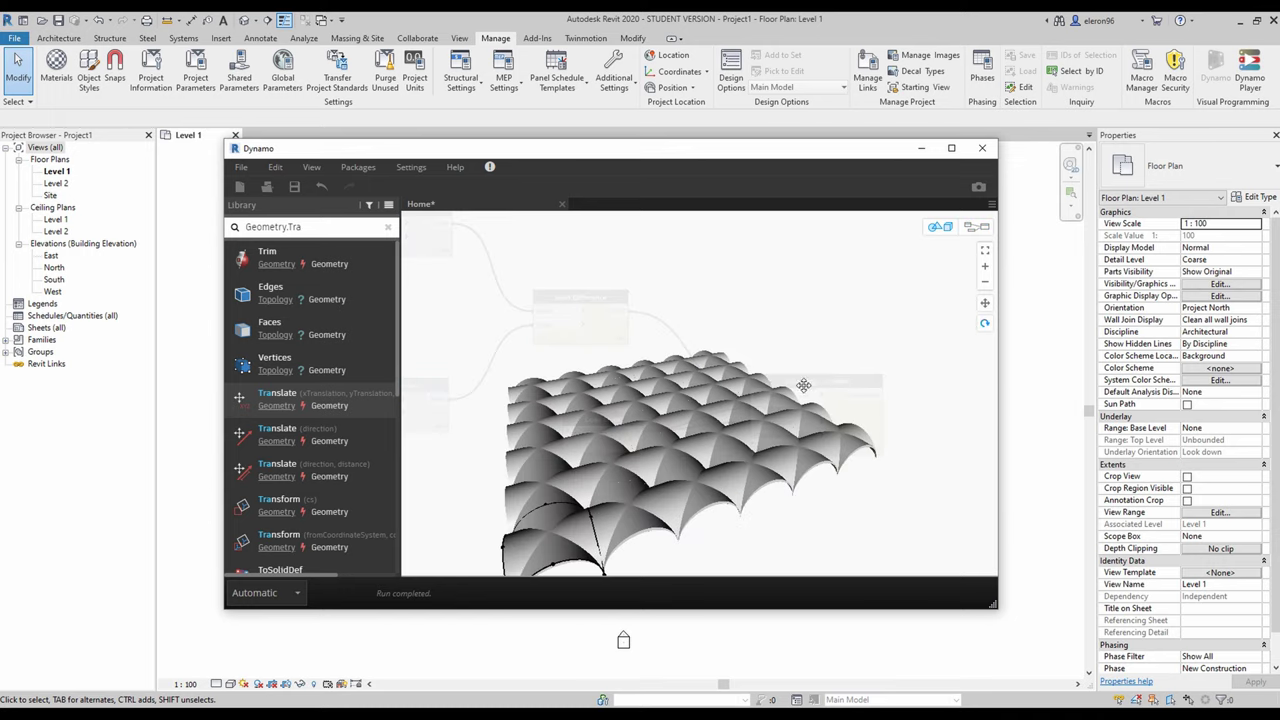
drag(805, 385, 887, 347)
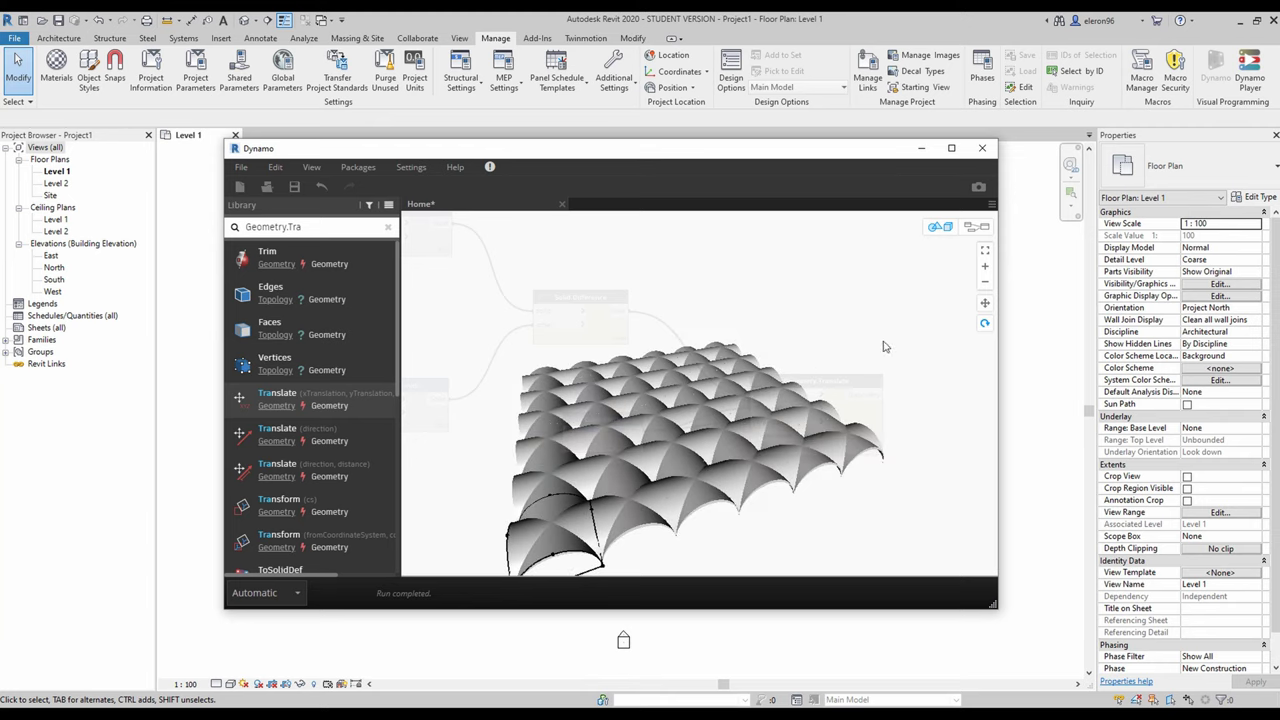
click(973, 228)
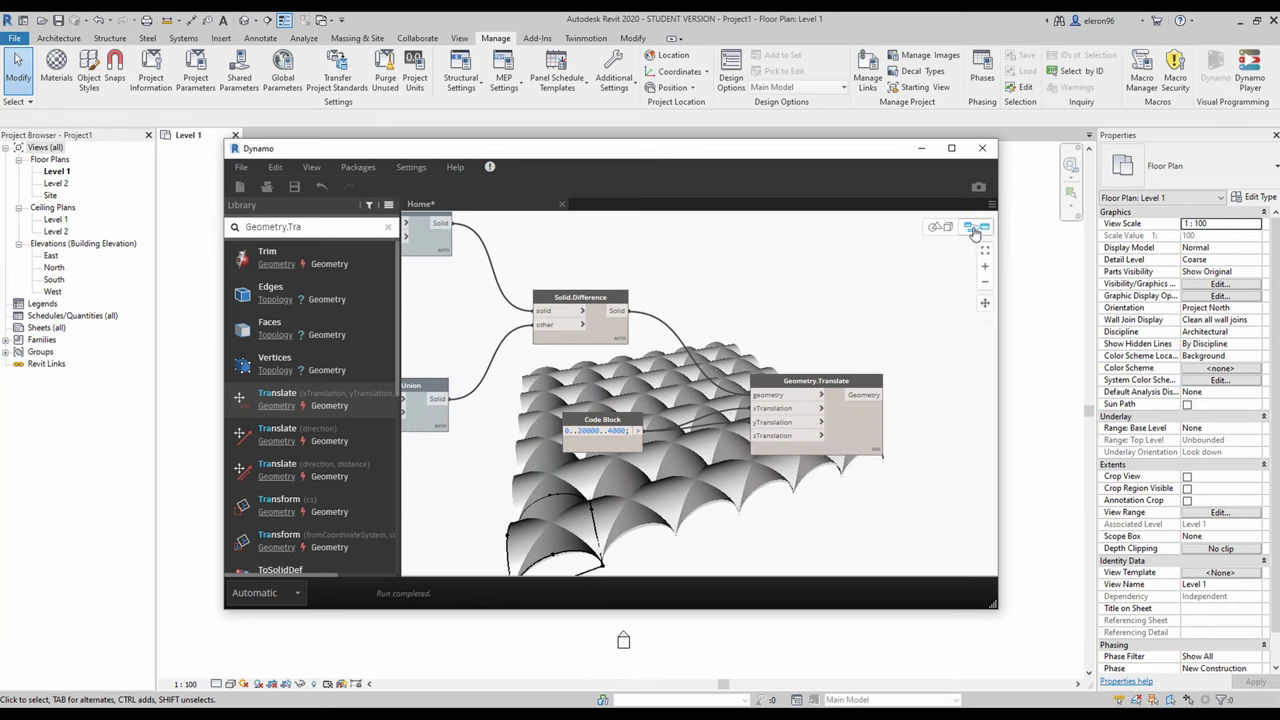
Find and add an ImportInstance.ByGeometry node, and connect the Geometry.Translate output to its geometry input
middle_drag(569, 349, 510, 340)
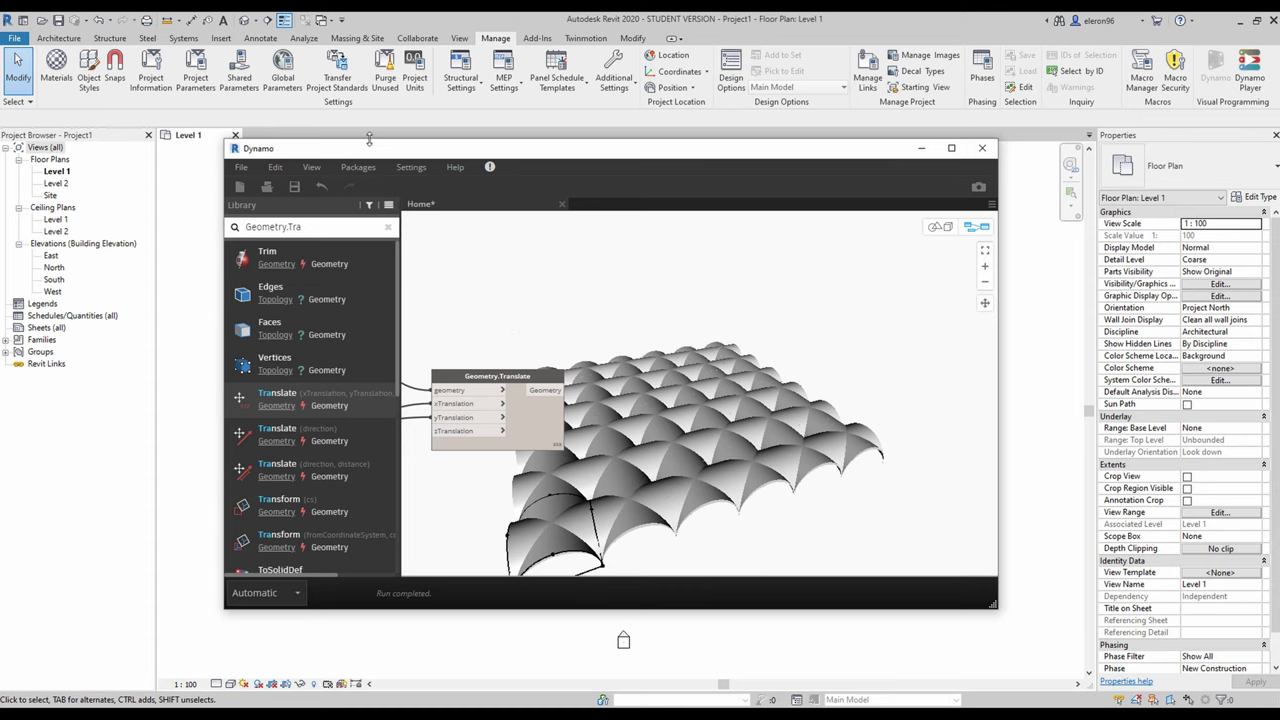
mouse_move(368, 148)
mouse_down()
mouse_move(981, 225)
mouse_move(861, 283)
mouse_move(445, 204)
mouse_move(355, 168)
mouse_up()
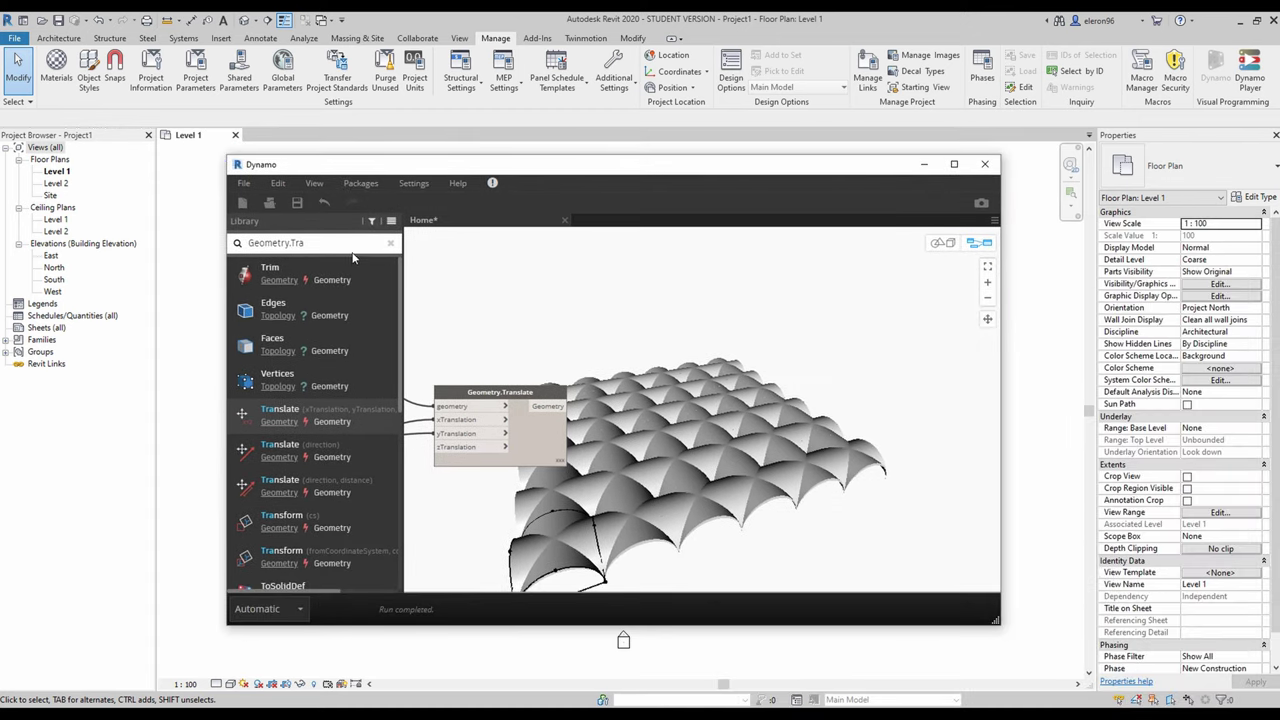
drag(305, 244, 93, 234)
text(impo)
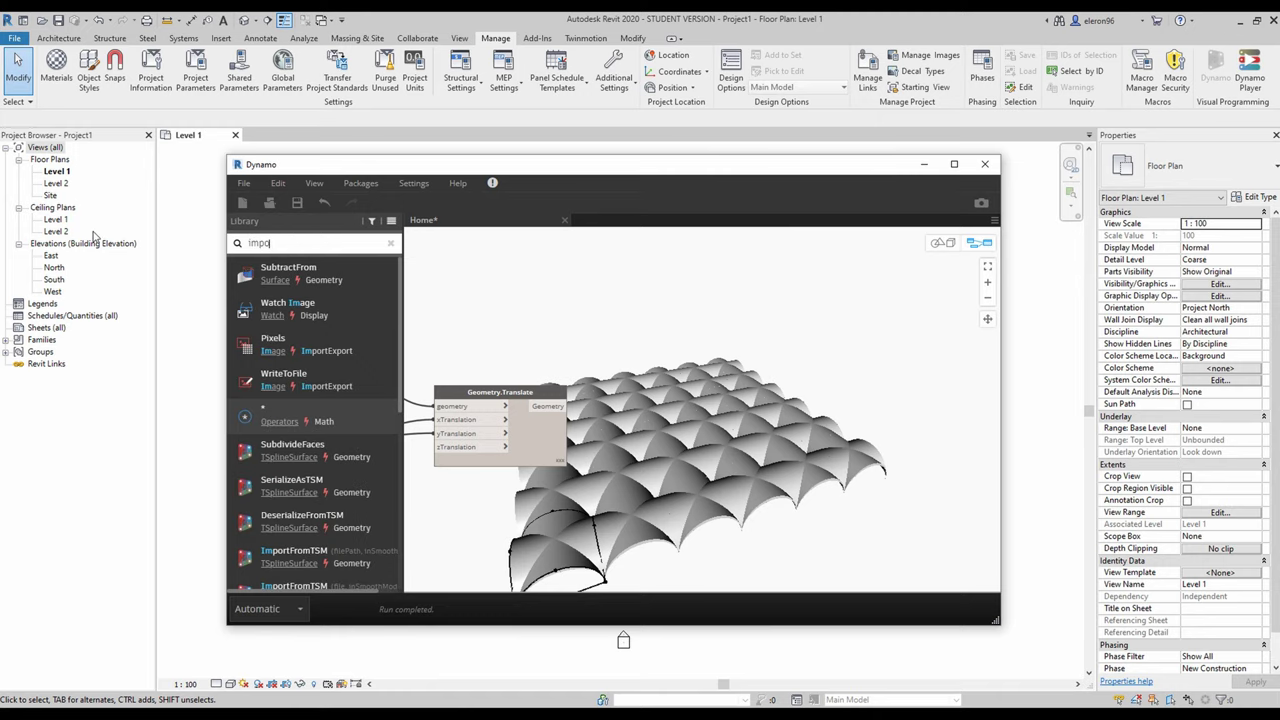
text(rt)
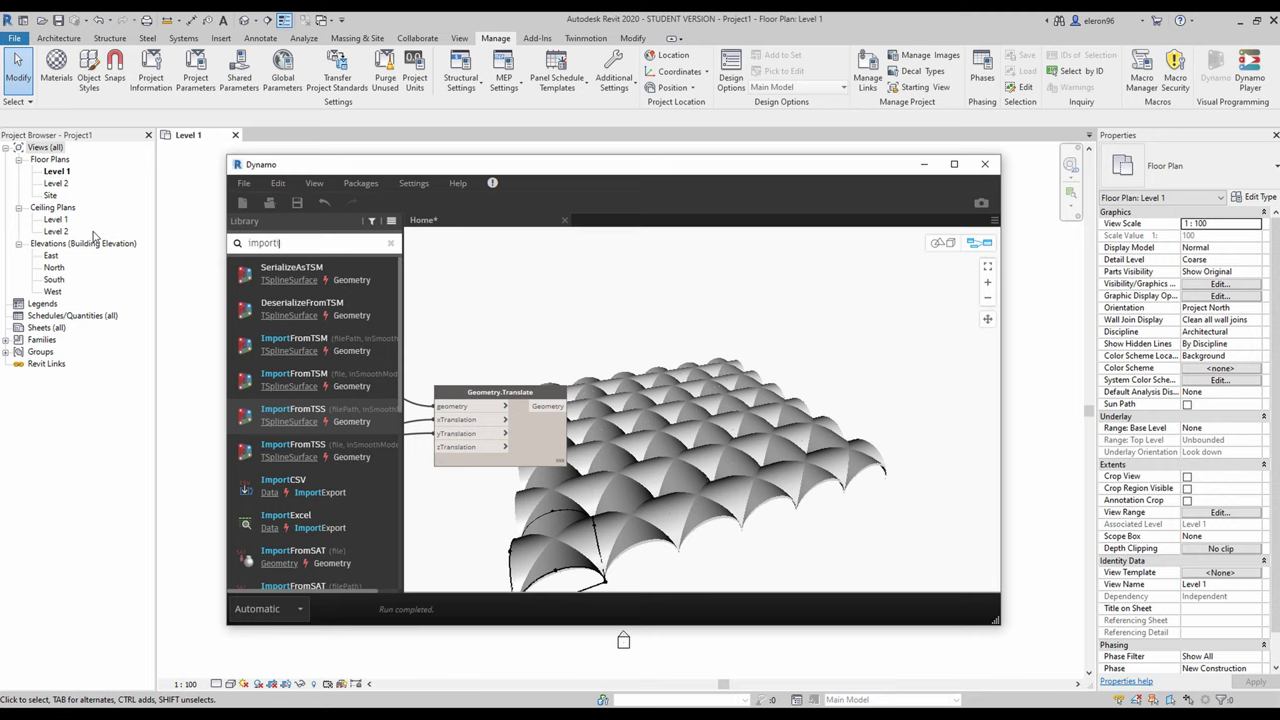
text(inst)
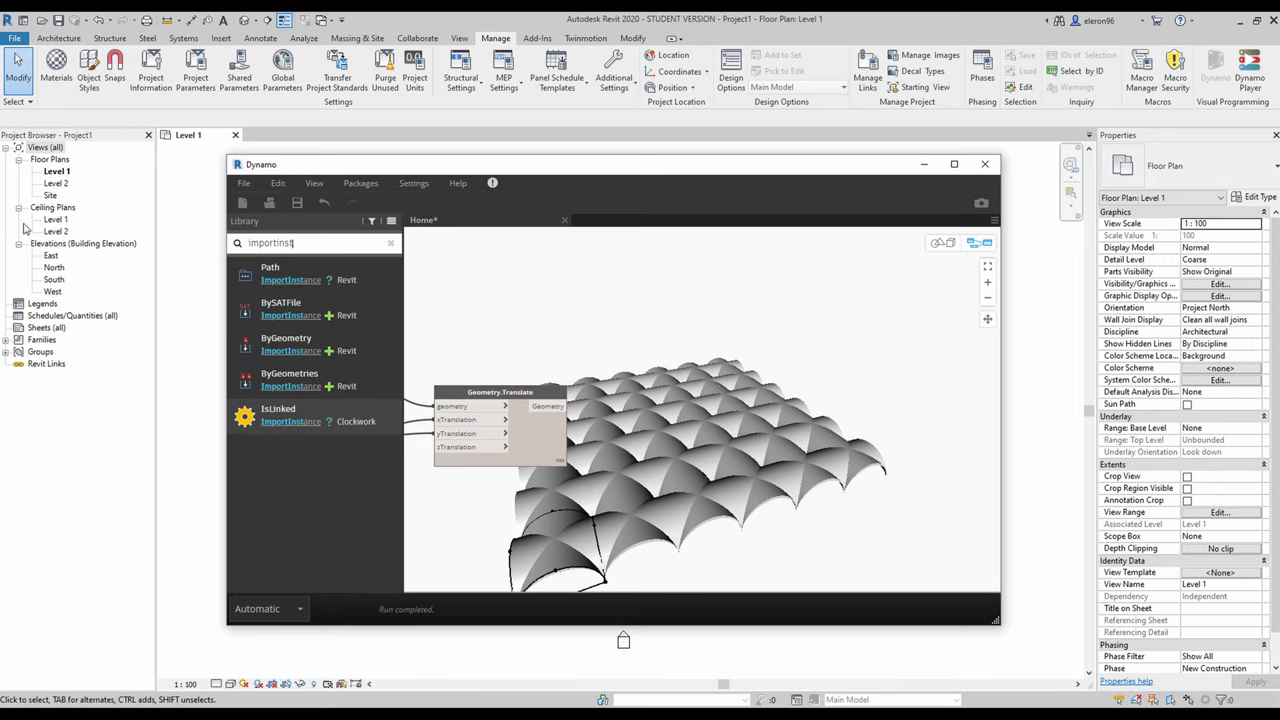
mouse_move(362, 360)
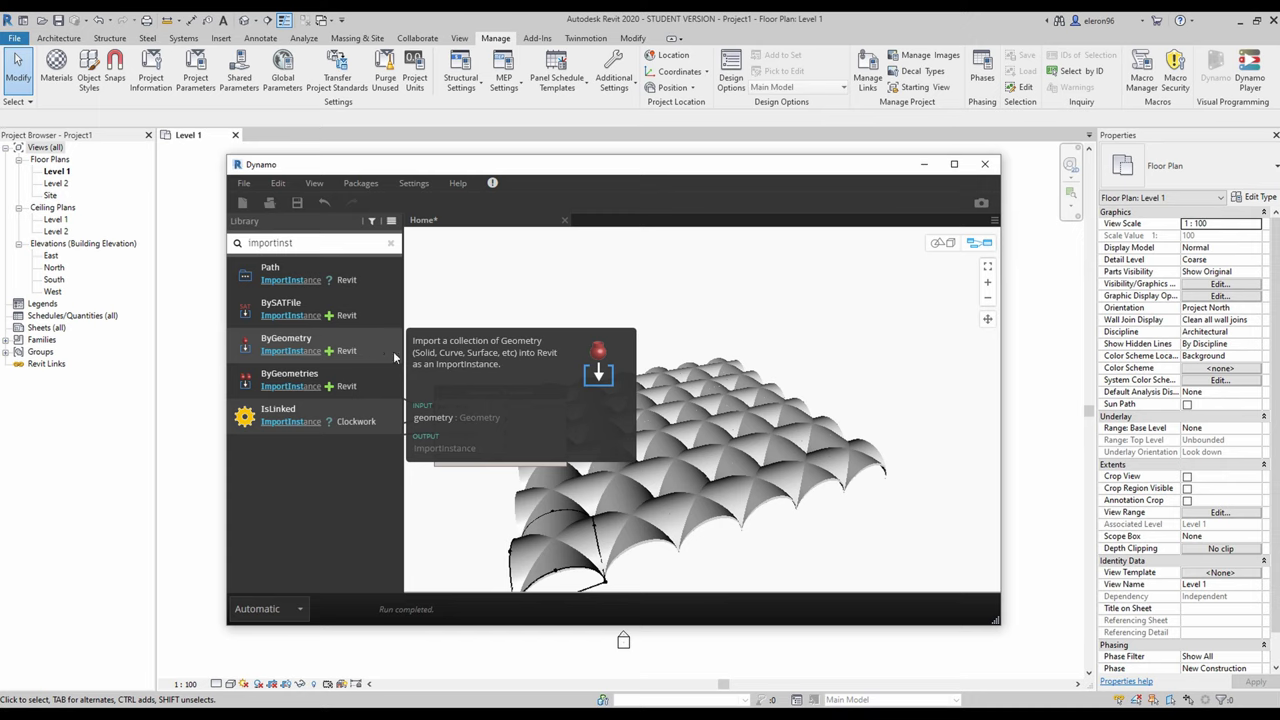
click(362, 345)
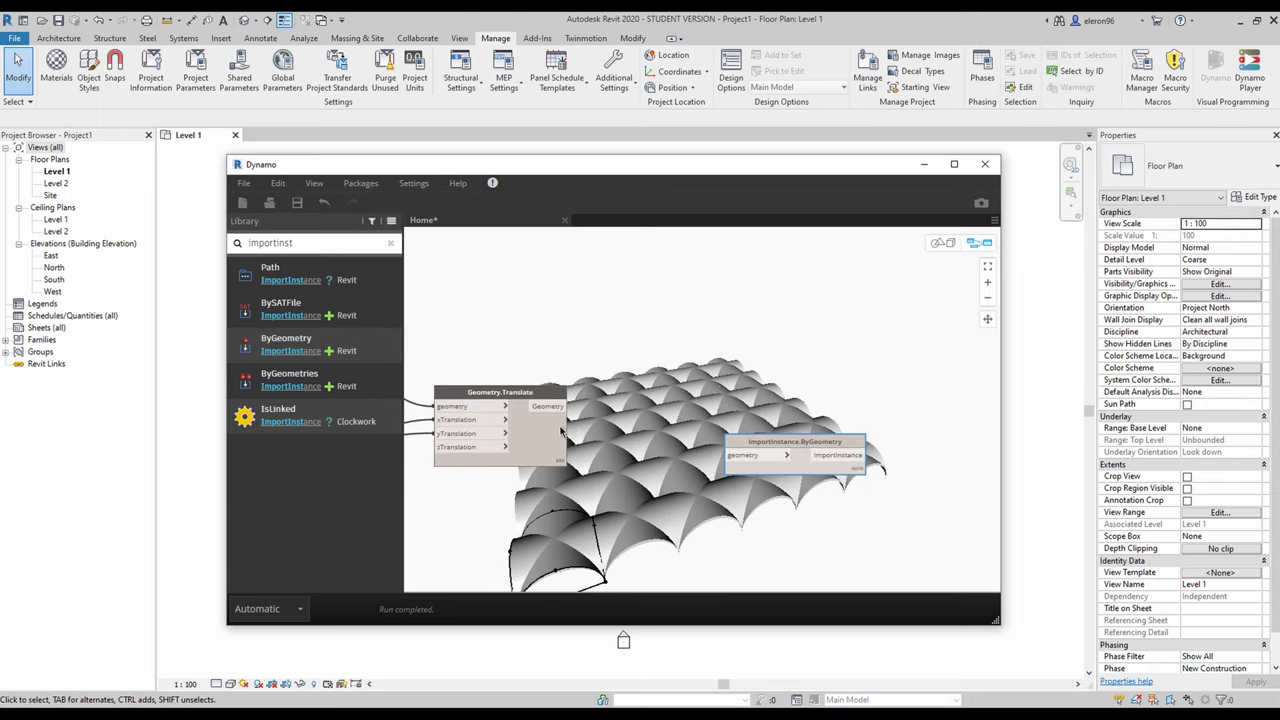
drag(548, 407, 744, 458)
click(744, 456)
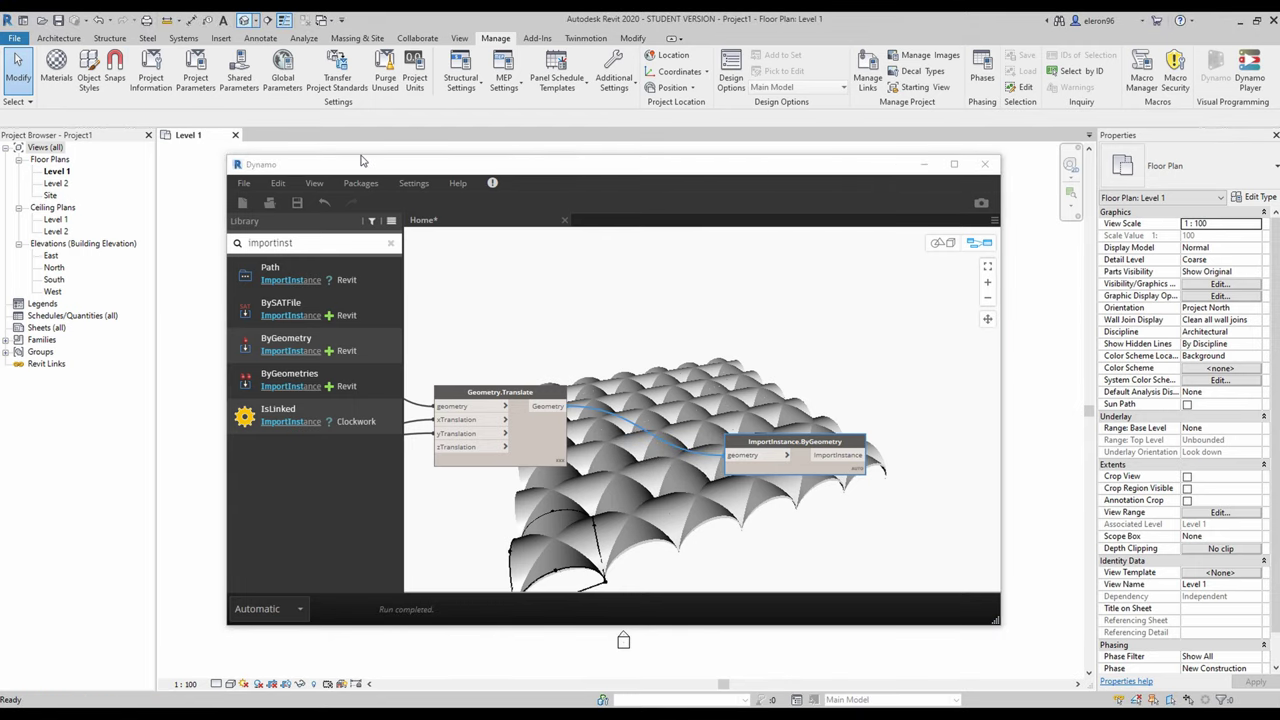
Move the Dynamo window aside, switch to Revit's 3D view and inspect a single imported vault at the grid's corner
drag(311, 166, 1066, 350)
middle_drag(758, 370, 420, 314)
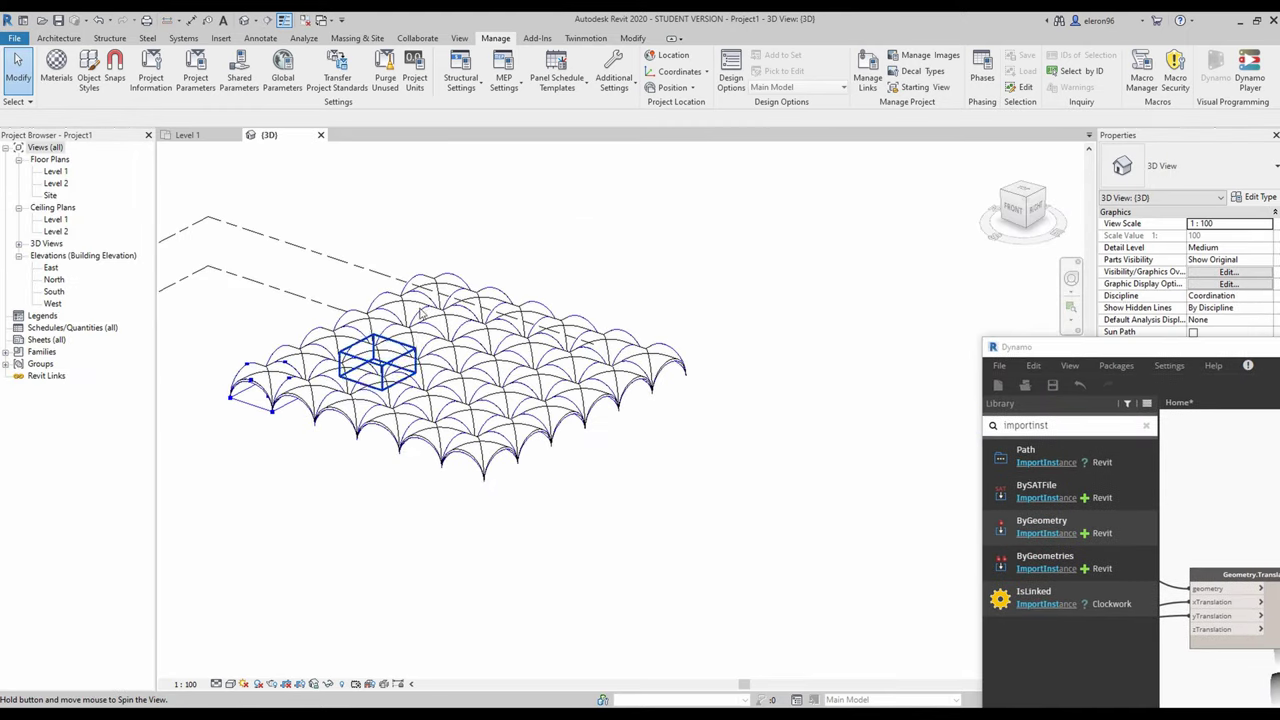
click(472, 441)
scroll(434, 443, up, 5)
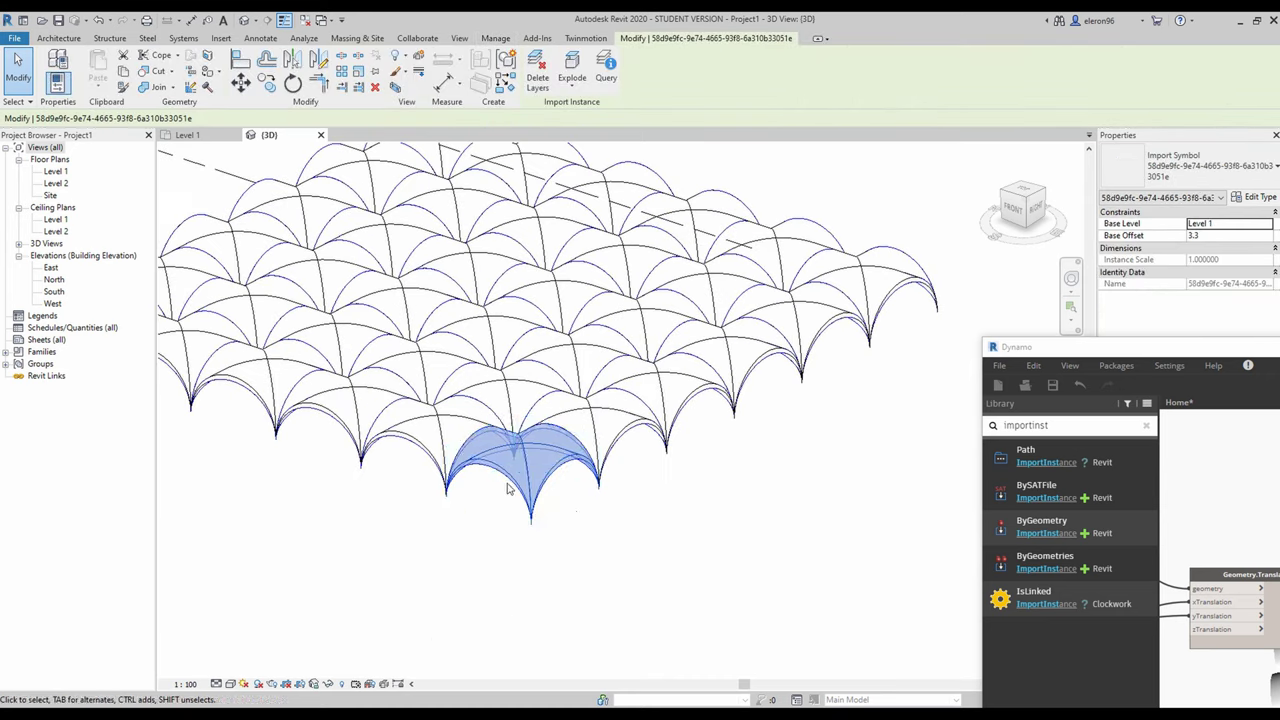
click(398, 586)
scroll(506, 506, up, 3)
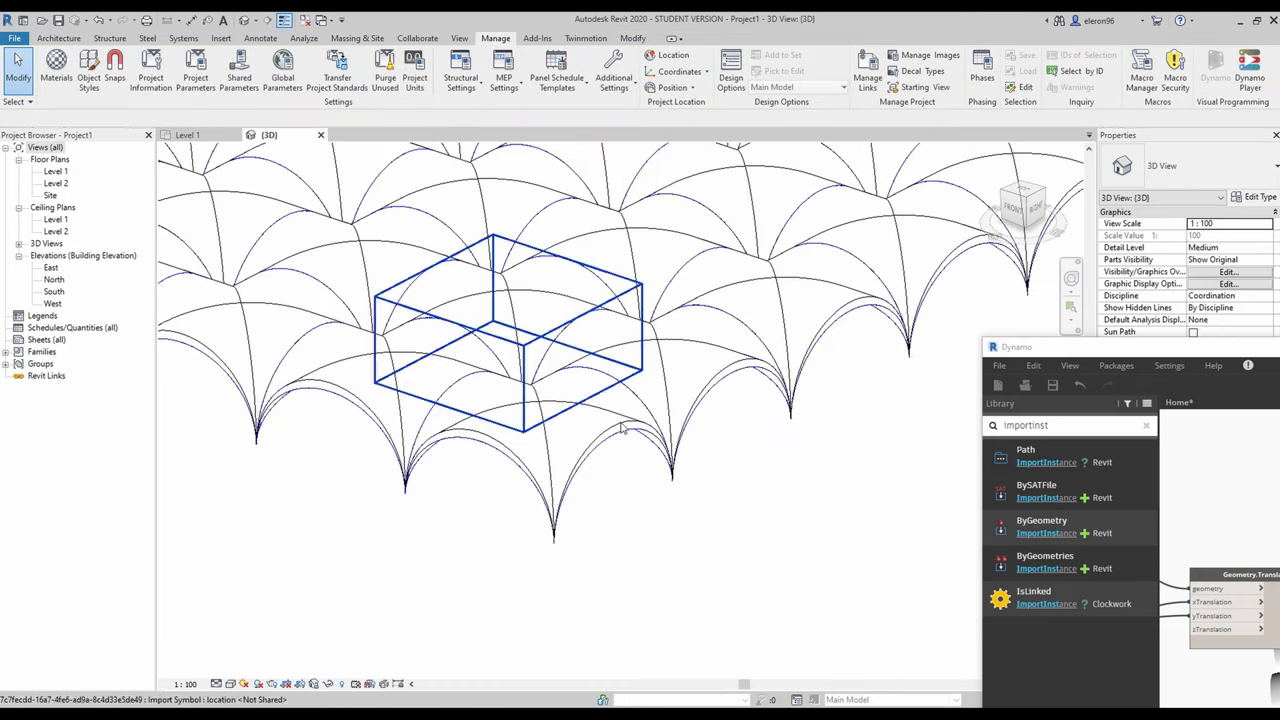
Set the Revit 3D view's visual style to Shaded and inspect the vault grid from a low angle
click(230, 685)
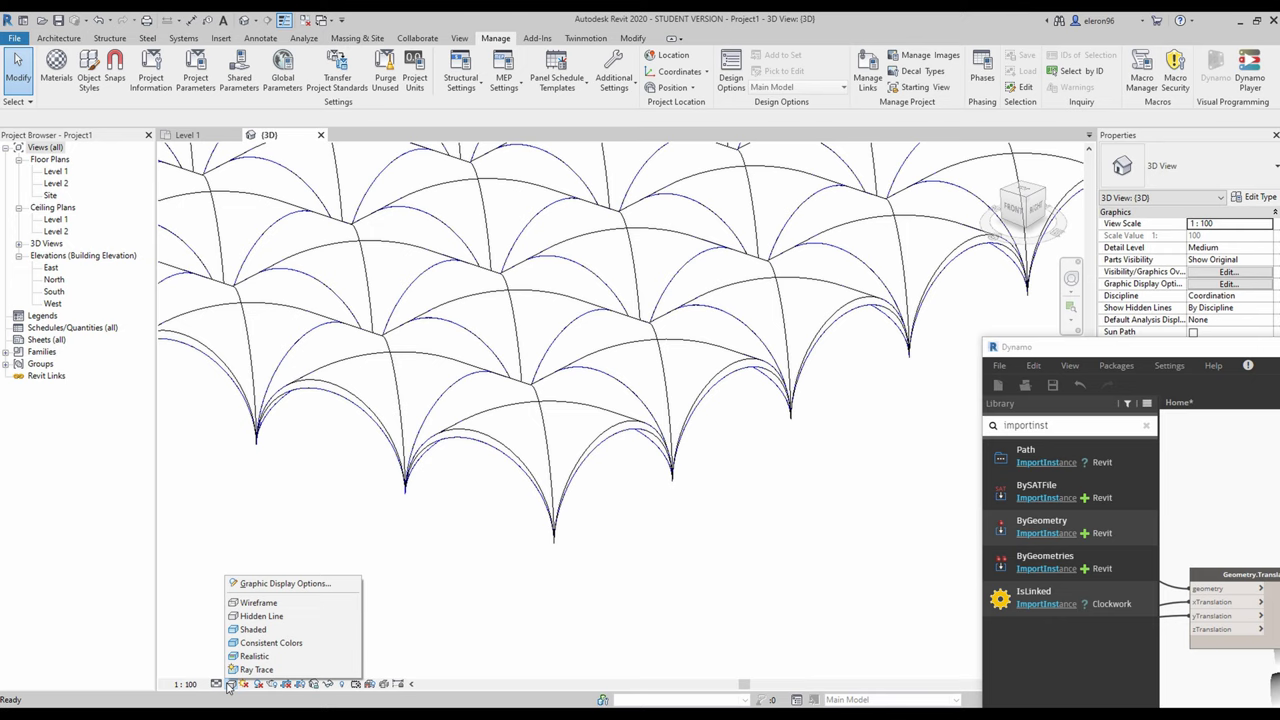
click(250, 632)
mouse_move(520, 537)
shift+middle_down()
mouse_move(449, 534)
mouse_move(629, 511)
mouse_move(577, 348)
mouse_move(486, 354)
mouse_move(539, 343)
mouse_move(641, 411)
mouse_move(500, 358)
shift+middle_up()
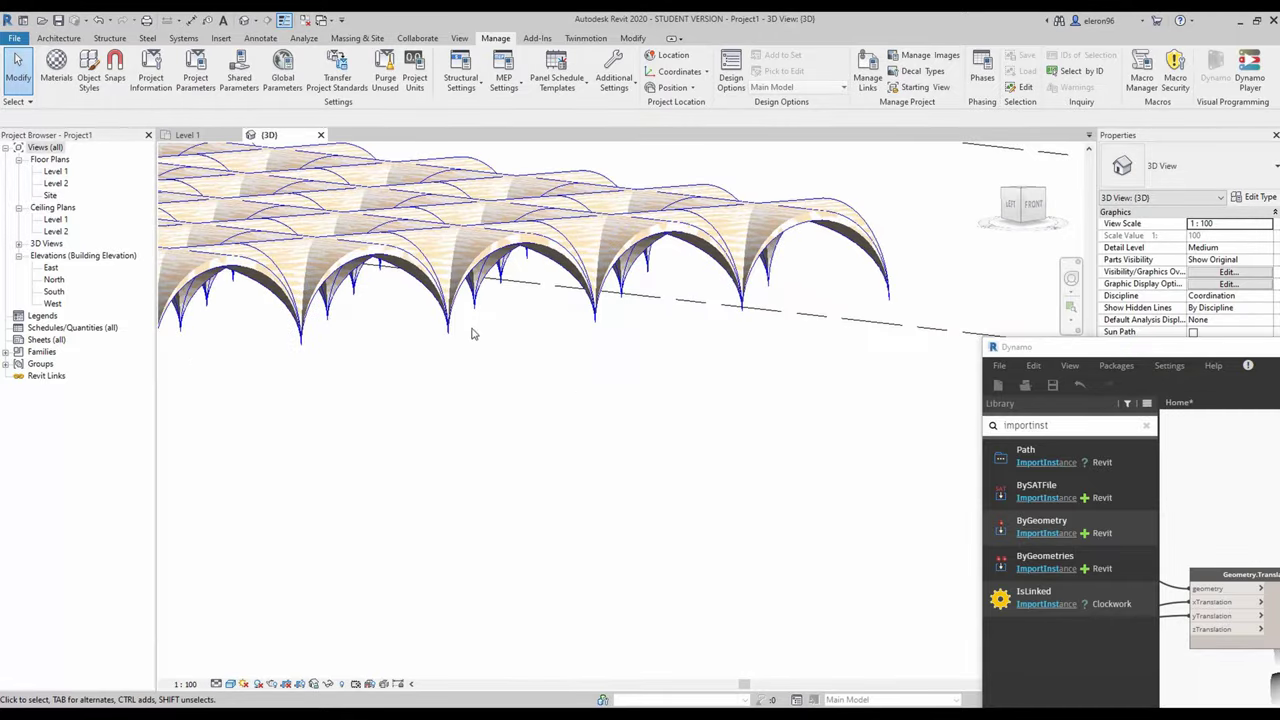
scroll(470, 334, up, 3)
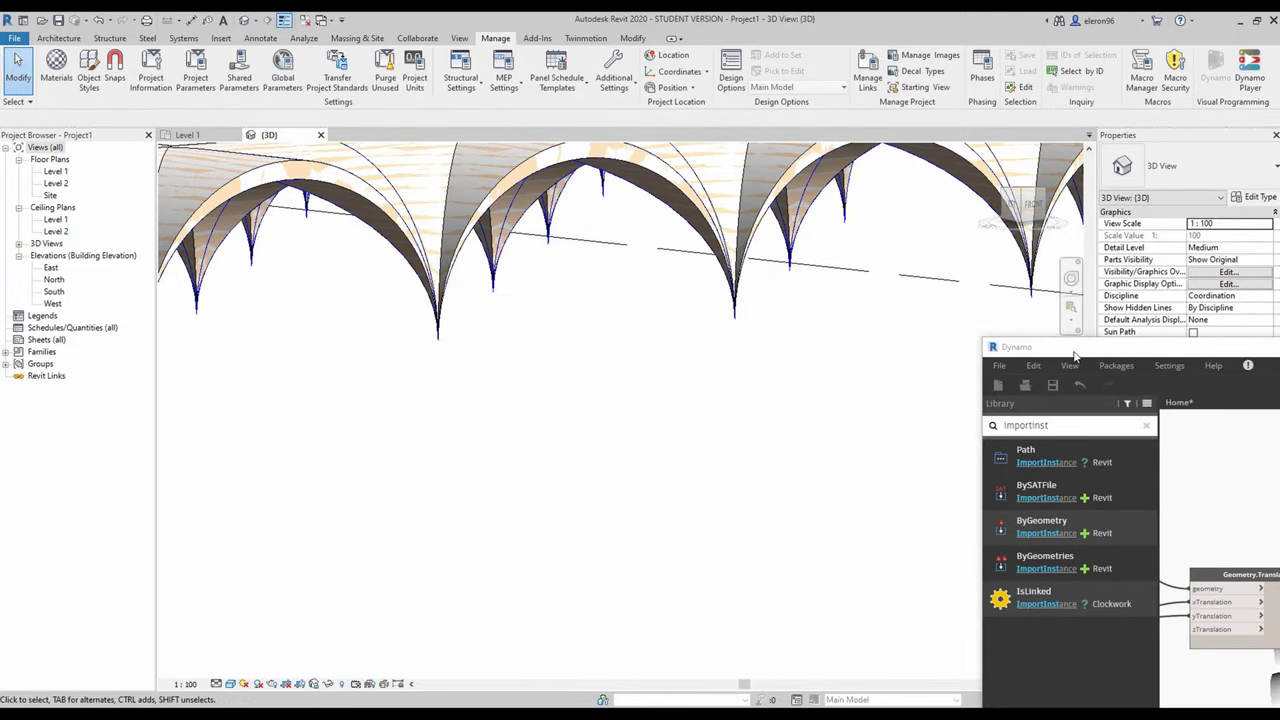
Bring the Dynamo window back and examine the pointed base of the vaults in its 3D preview
drag(1074, 355, 459, 174)
middle_drag(768, 443, 745, 350)
click(1079, 244)
scroll(771, 441, down, 2)
middle_drag(752, 487, 837, 286)
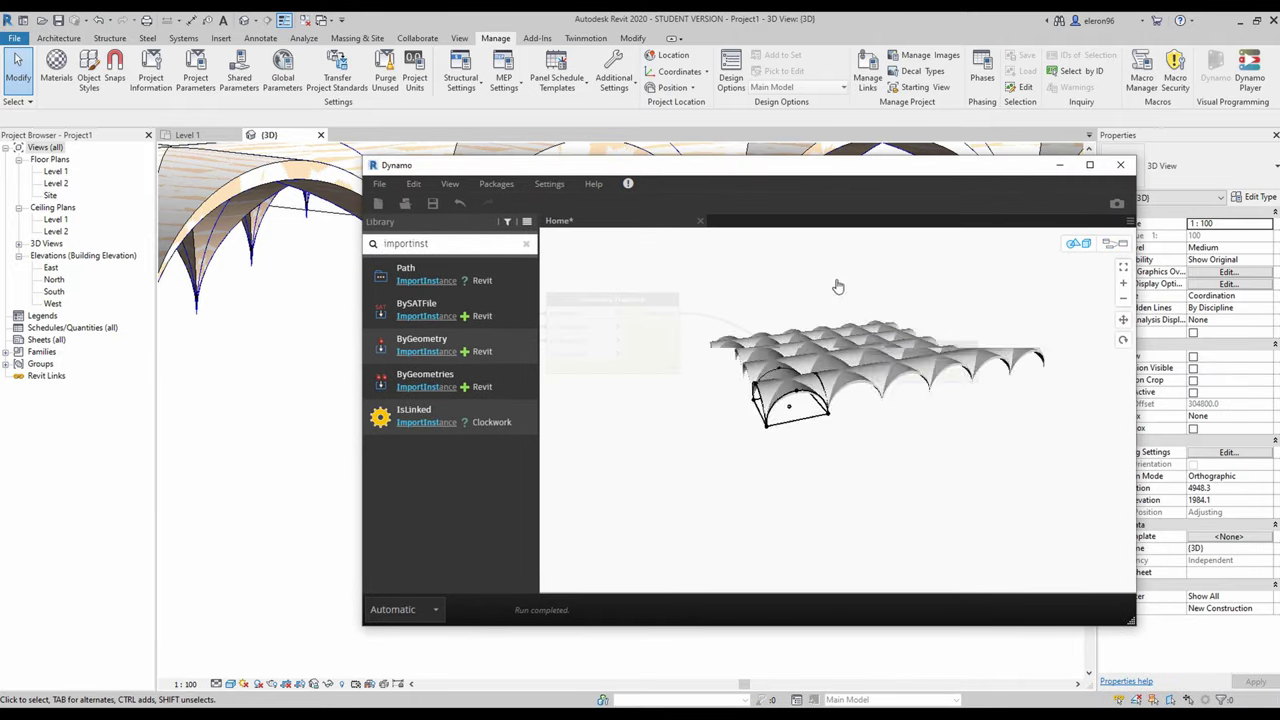
right_drag(840, 385, 845, 321)
scroll(845, 320, up, 3)
middle_drag(840, 286, 811, 395)
scroll(829, 351, up, 4)
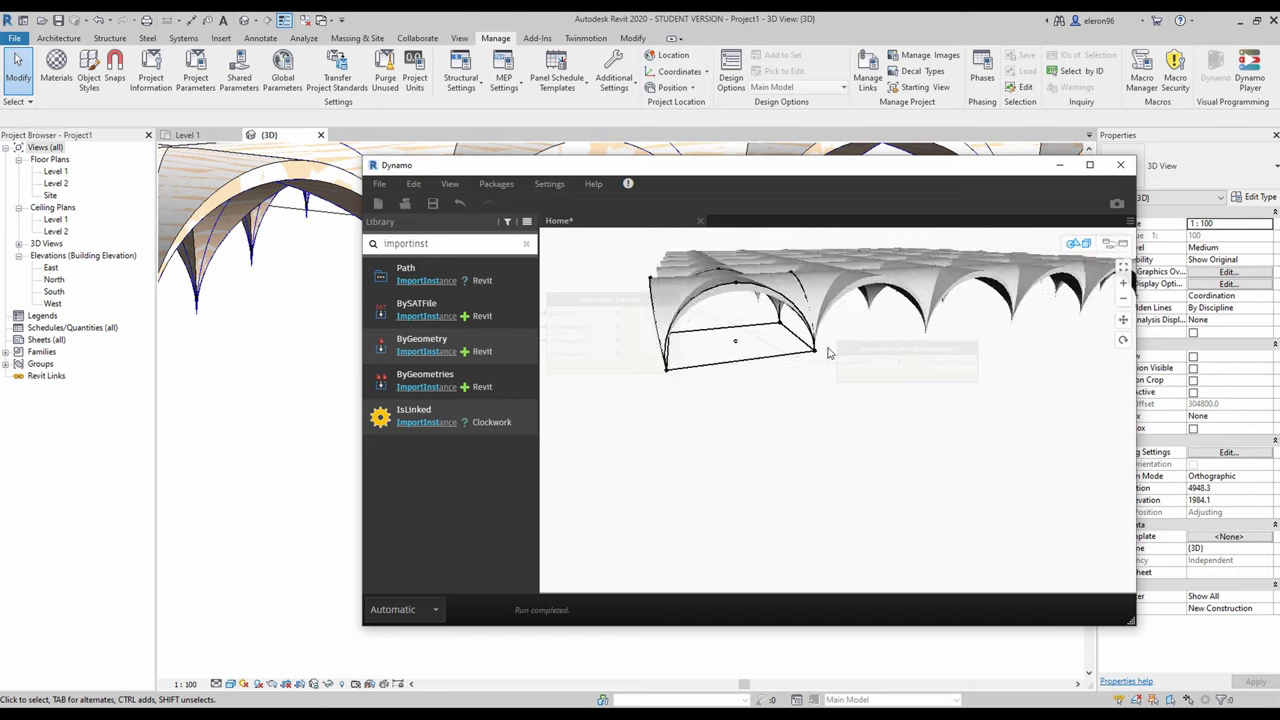
middle_drag(780, 316, 781, 428)
right_drag(787, 420, 732, 425)
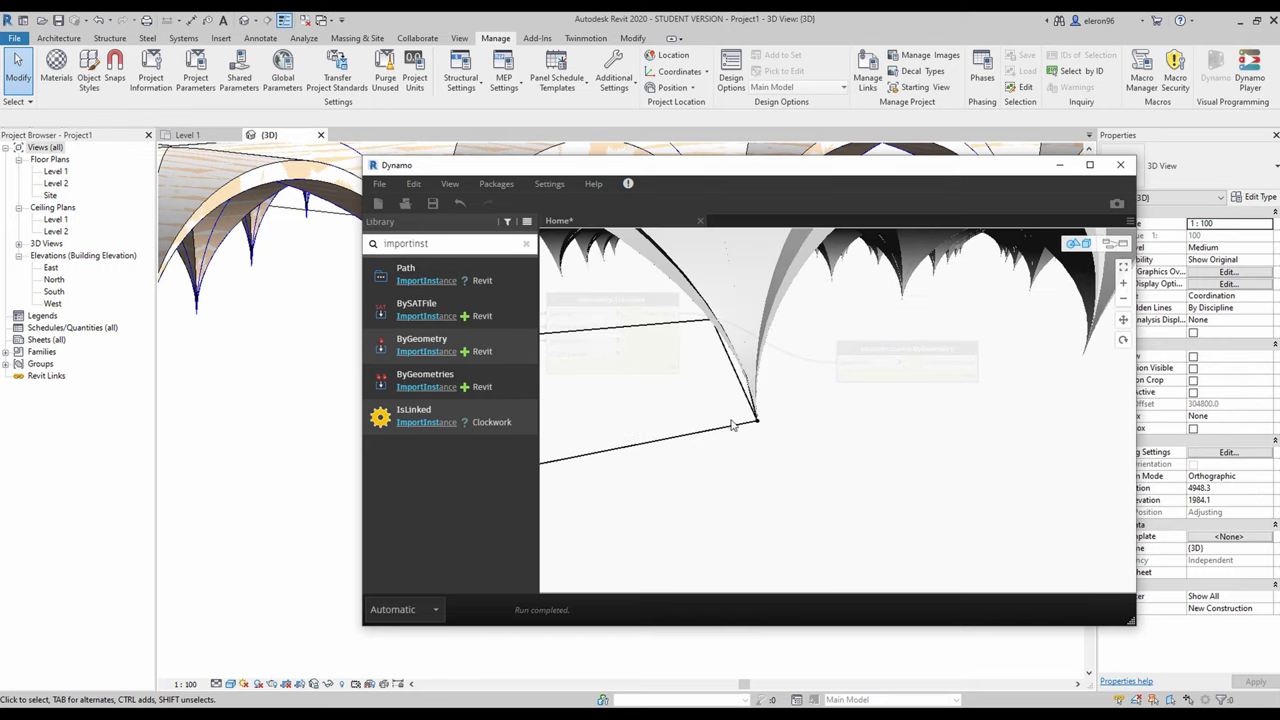
Examine how the Code Block values are wired to the inputs of both Geometry.Scale nodes
click(1112, 243)
scroll(777, 418, down, 5)
middle_drag(660, 438, 781, 452)
middle_drag(648, 416, 978, 413)
scroll(740, 325, up, 4)
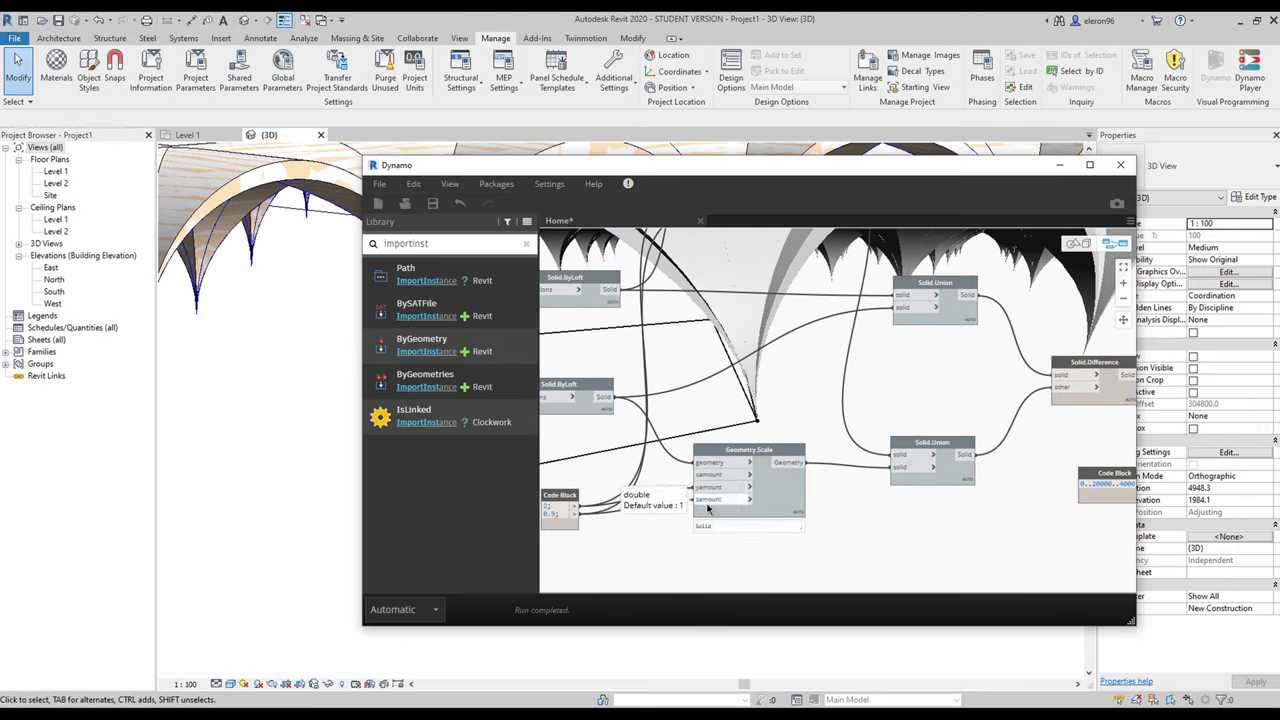
middle_drag(597, 501, 686, 489)
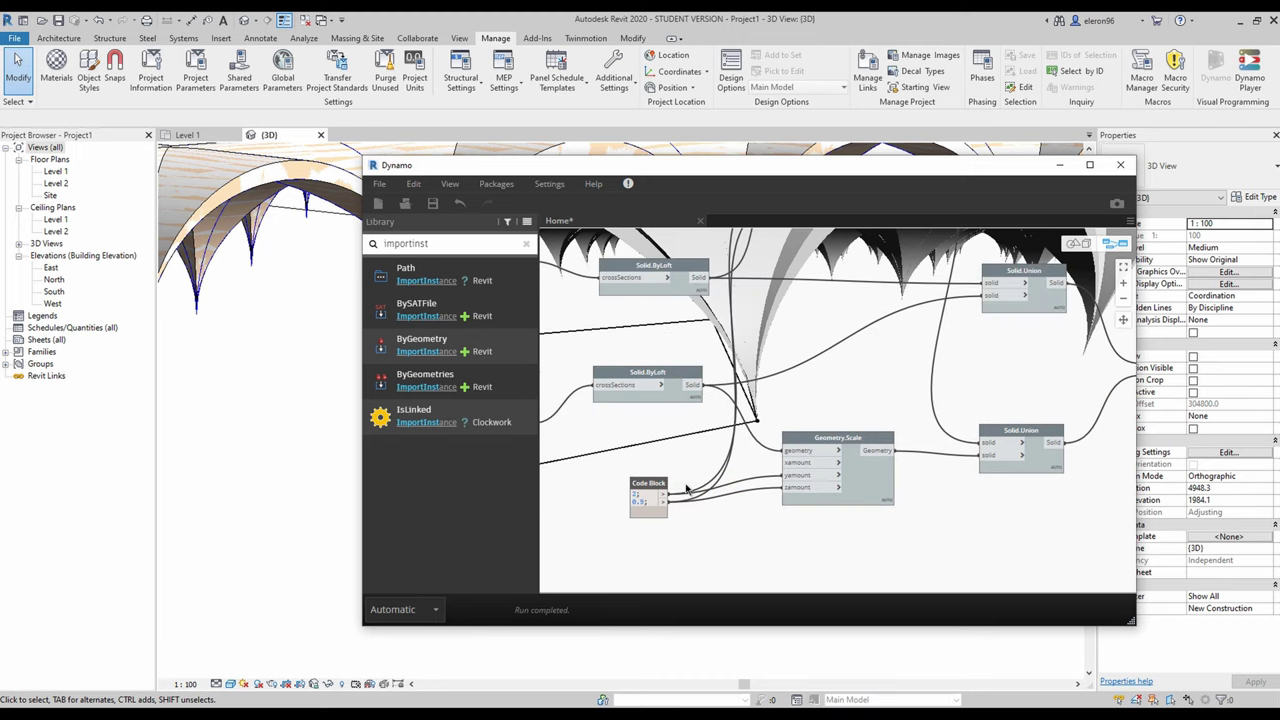
middle_drag(832, 329, 747, 569)
middle_drag(808, 498, 763, 293)
middle_drag(792, 415, 831, 534)
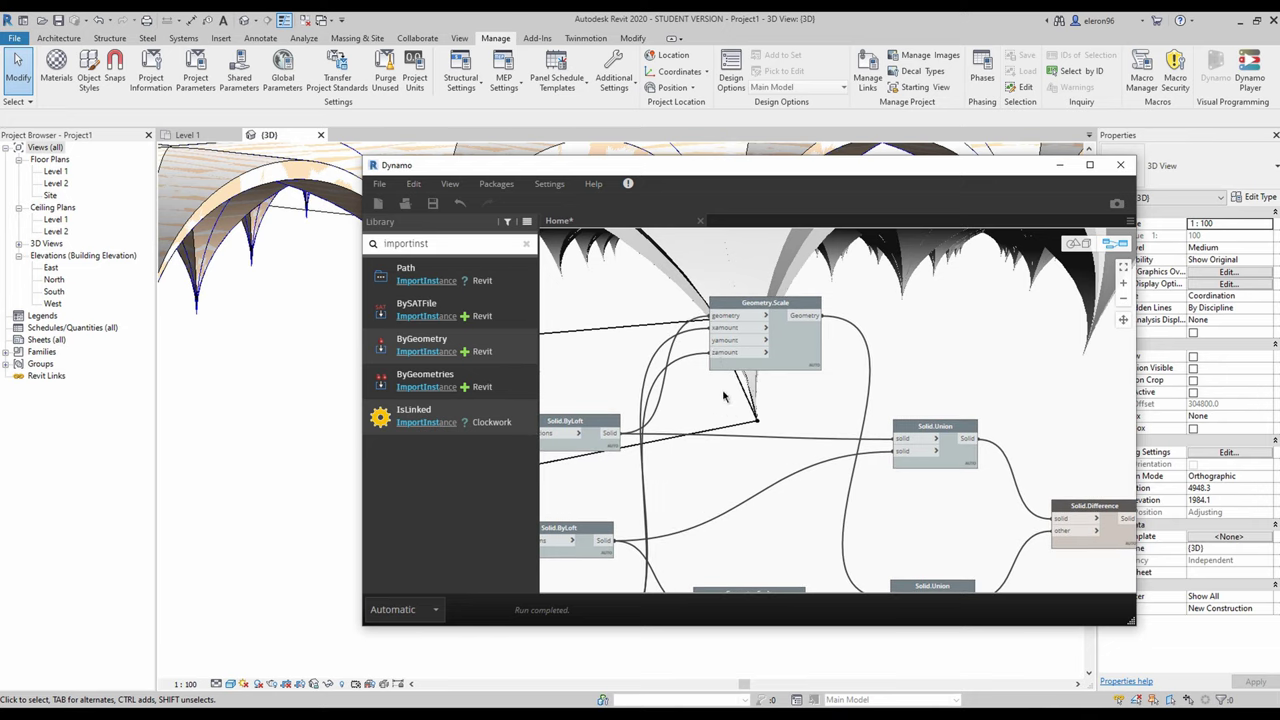
scroll(709, 341, up, 3)
scroll(687, 358, up, 1)
middle_drag(695, 372, 733, 426)
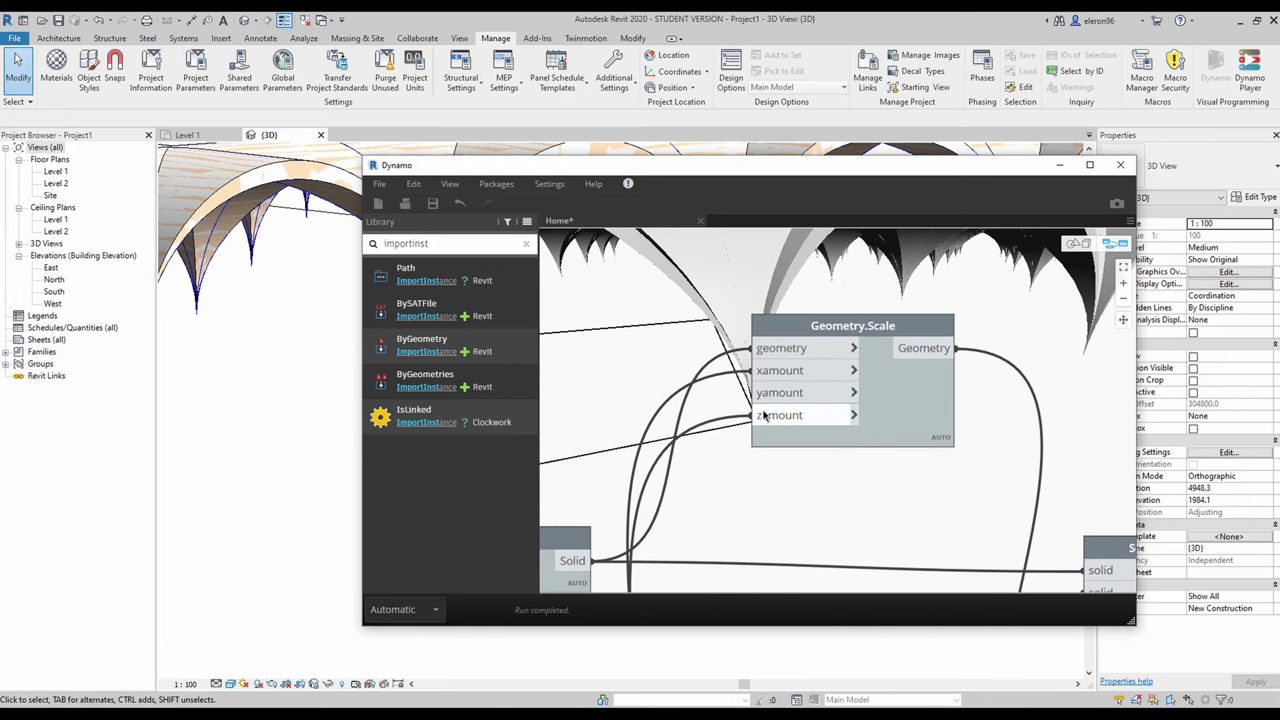
Connect the Code Block's 0.9 output to the xamount input of the upper Geometry.Scale node
scroll(754, 504, down, 3)
middle_drag(754, 556, 827, 261)
click(652, 538)
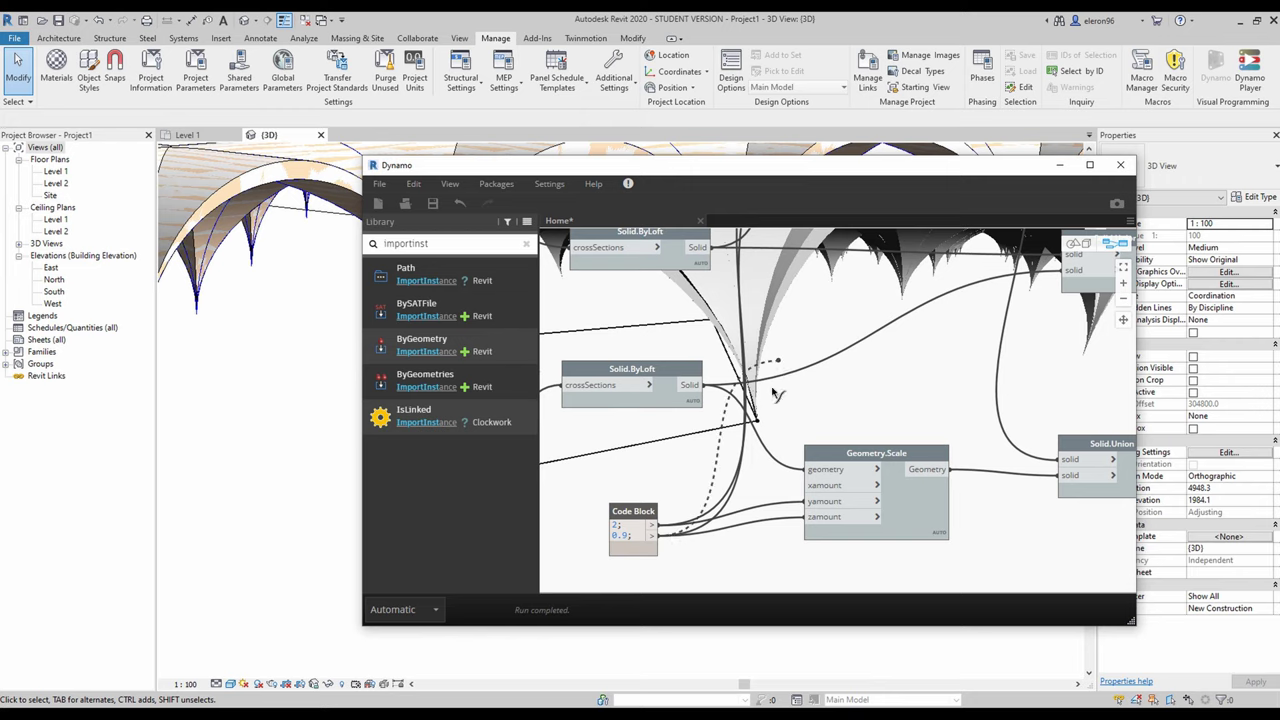
middle_drag(778, 354, 726, 582)
click(788, 340)
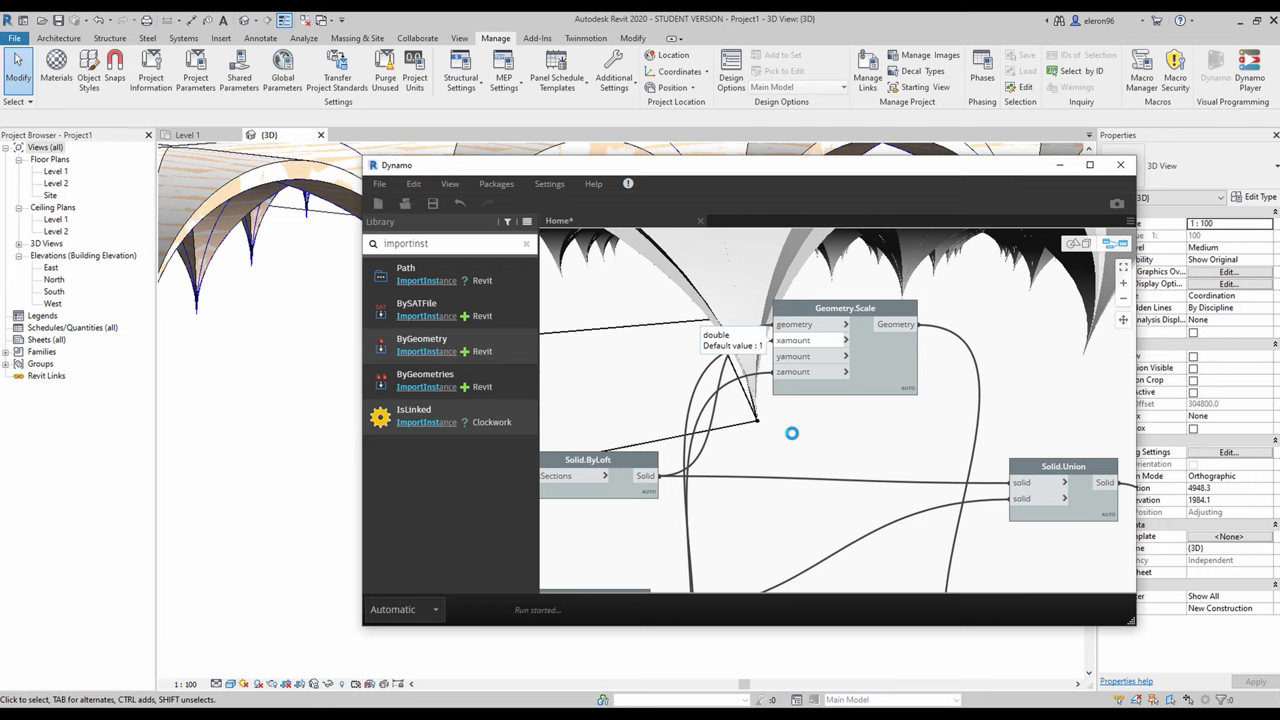
Compare the two Geometry.Scale nodes and connect the Code Block's 0.9 output to the lower node's xamount input
scroll(792, 433, up, 3)
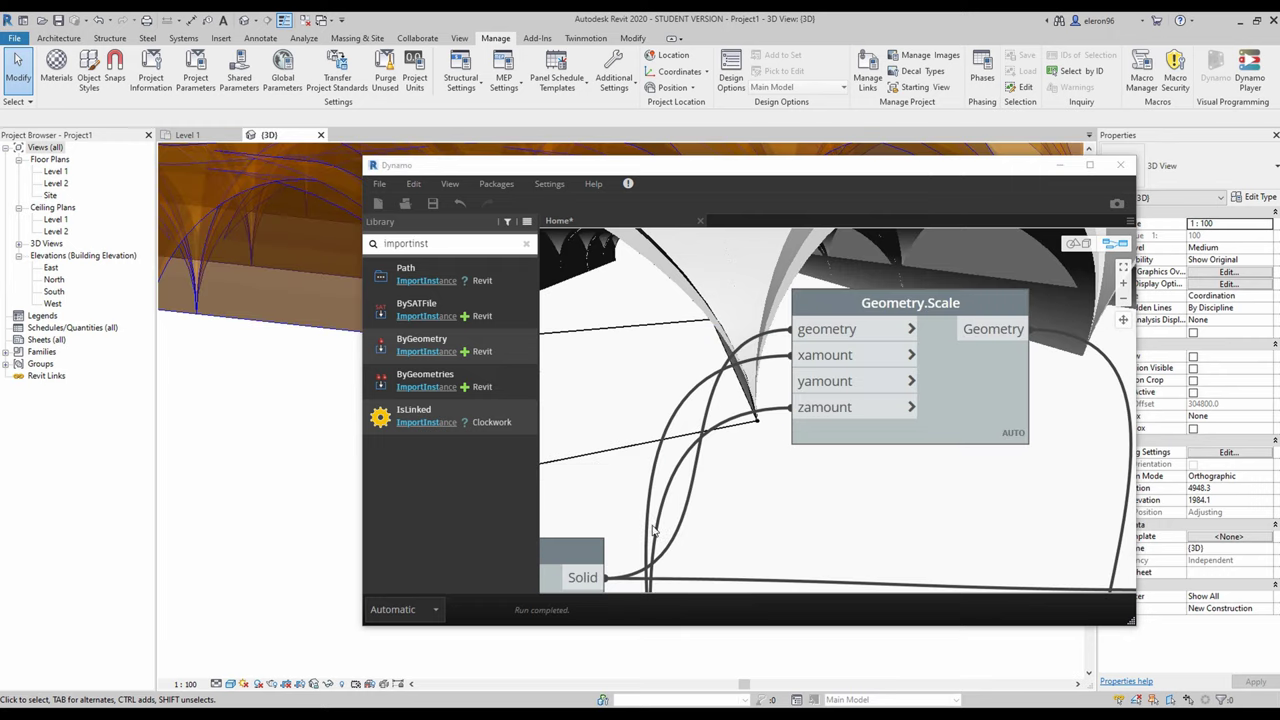
scroll(780, 432, down, 5)
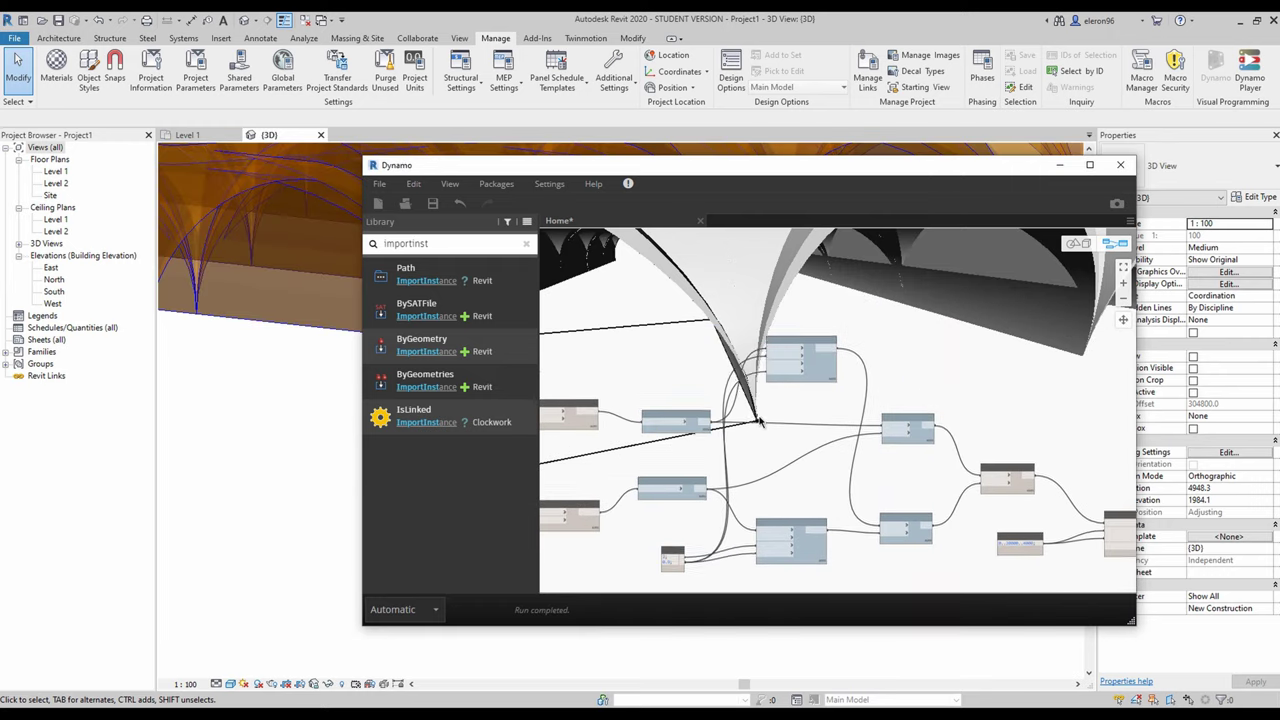
scroll(745, 496, up, 3)
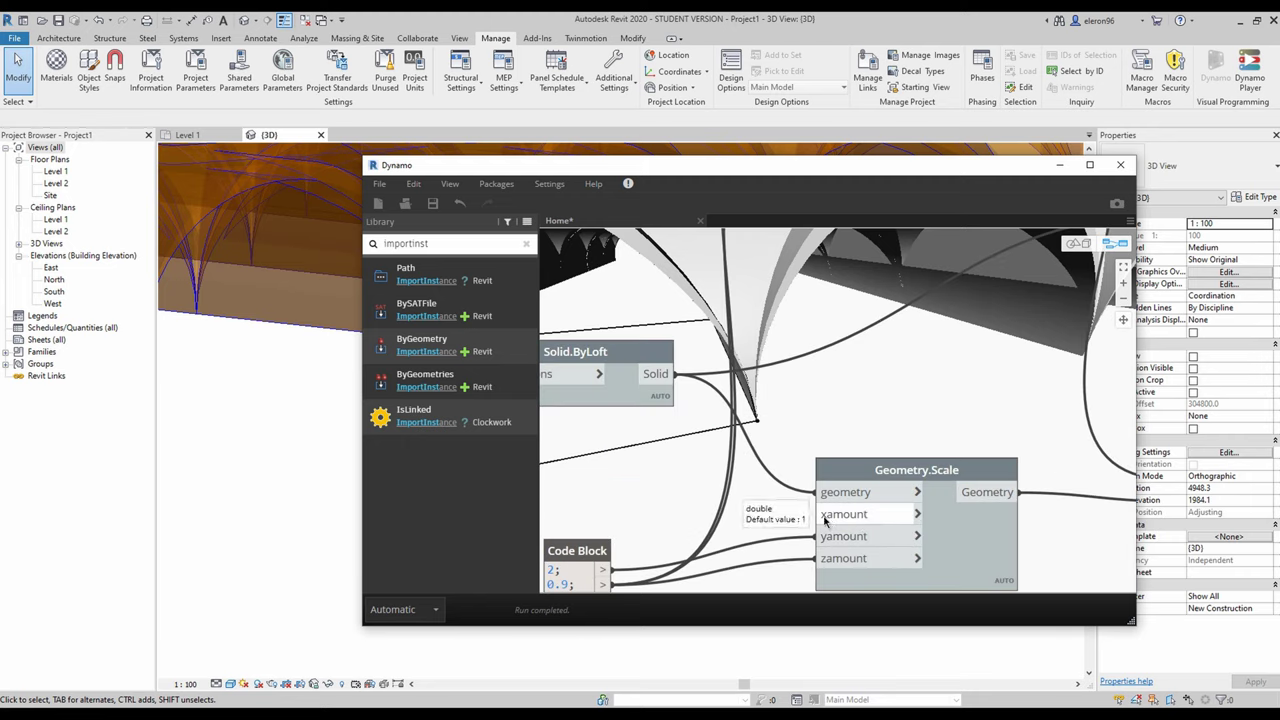
scroll(825, 520, down, 3)
scroll(770, 385, up, 3)
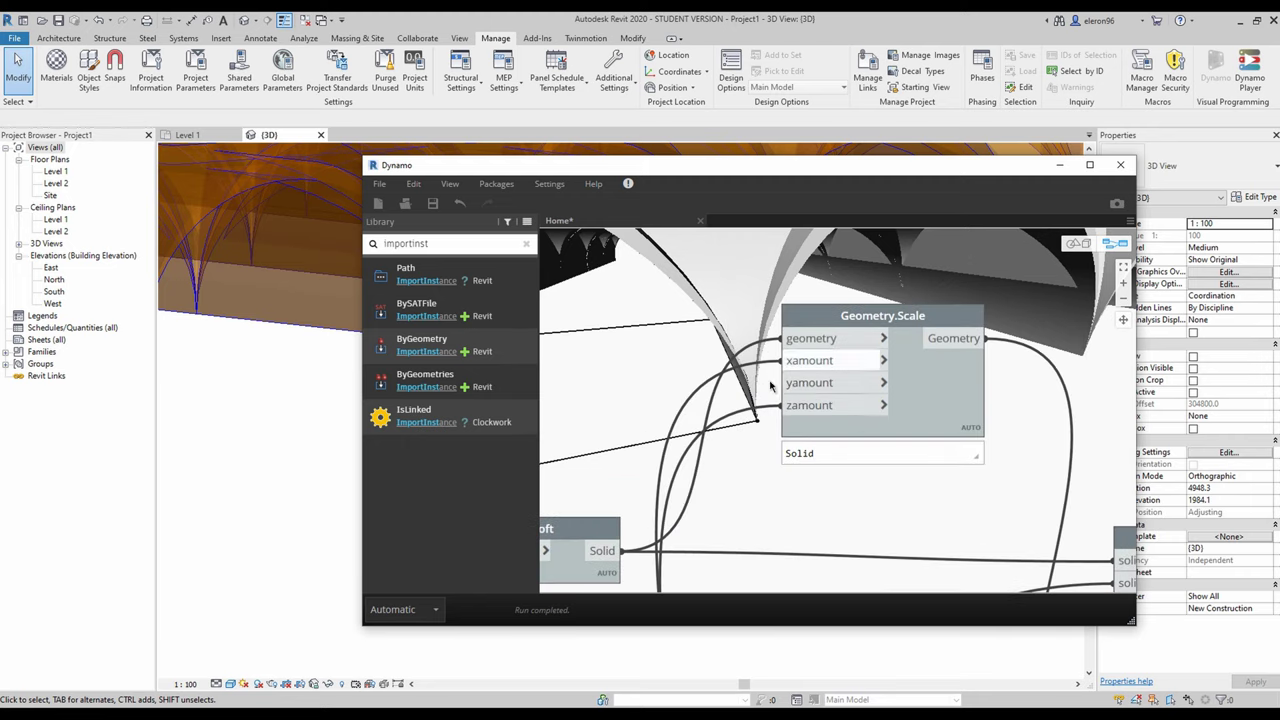
scroll(775, 452, down, 4)
scroll(718, 536, up, 3)
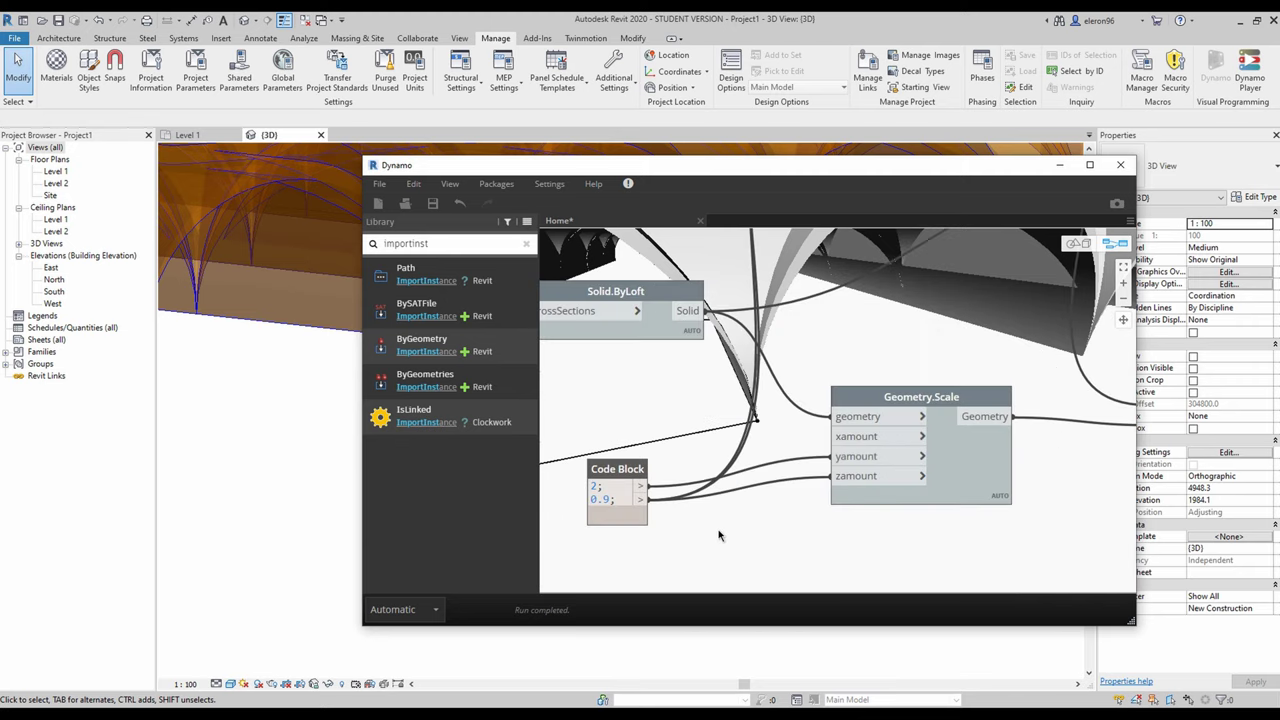
mouse_move(641, 511)
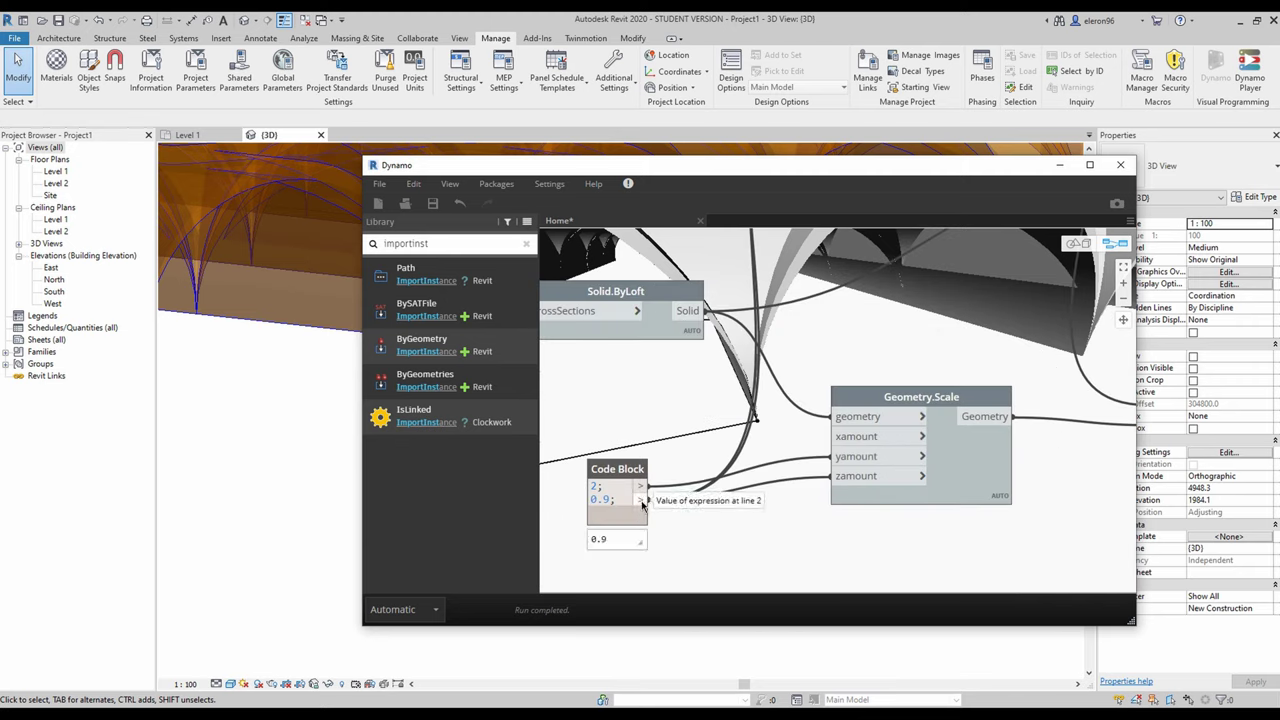
drag(641, 500, 845, 436)
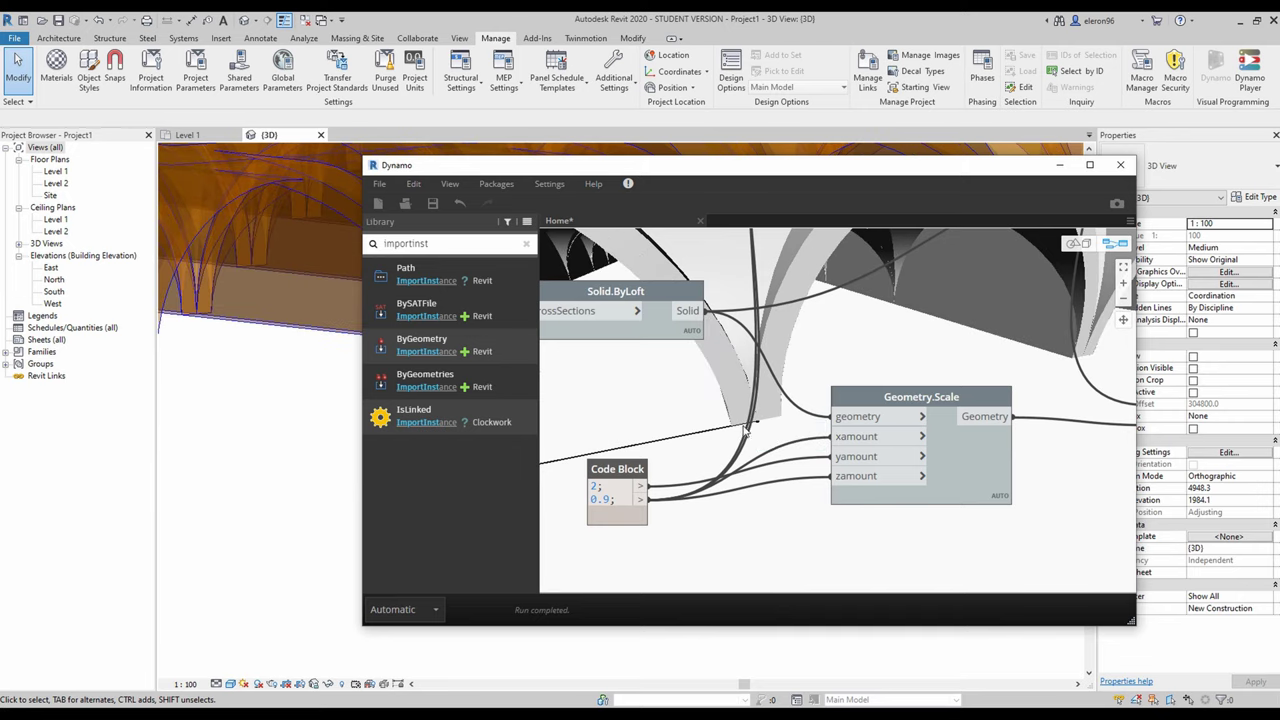
Connect the Code Block's 0.9 output to the yamount input of the upper Geometry.Scale node
click(642, 500)
scroll(722, 486, down, 10)
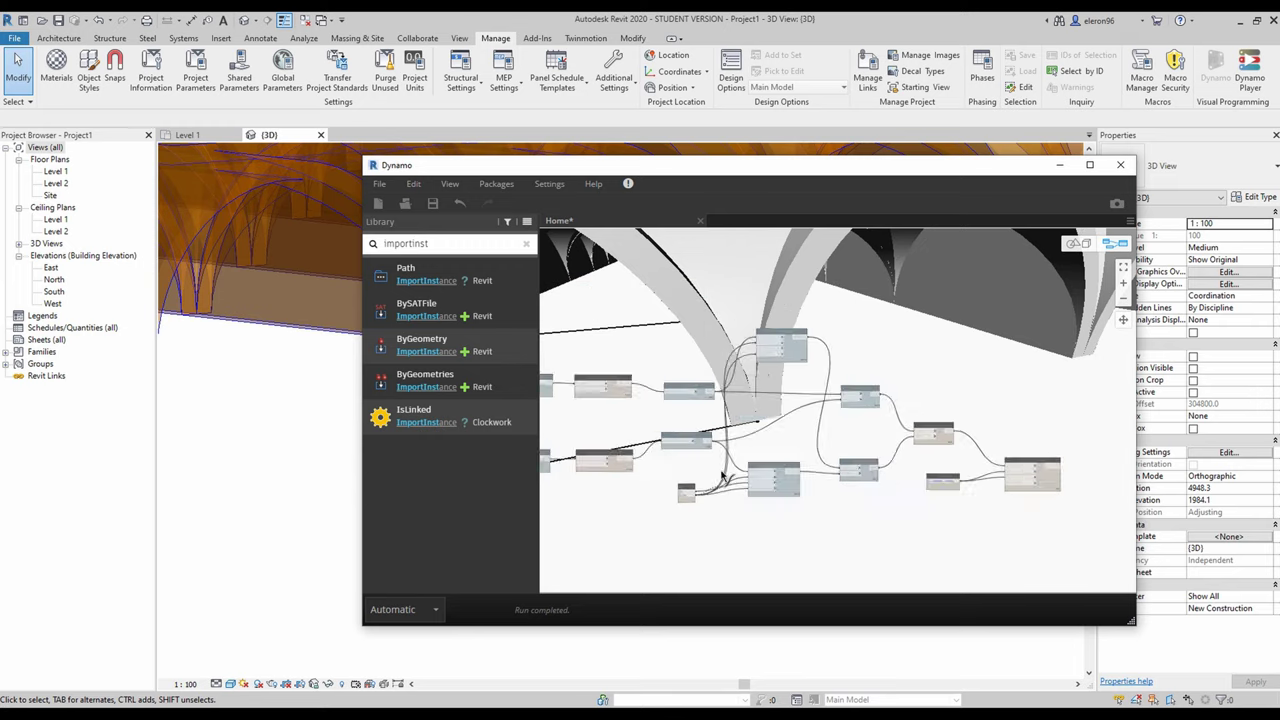
scroll(750, 405, up, 9)
scroll(705, 510, up, 1)
click(705, 465)
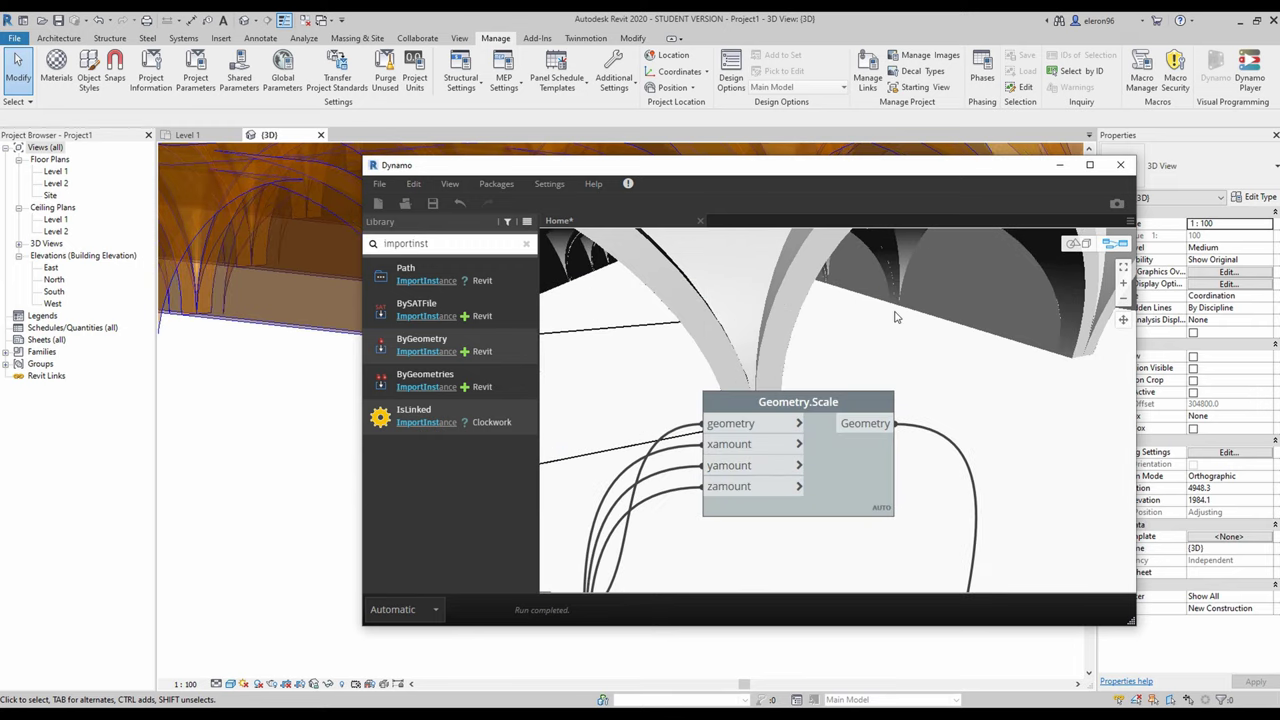
Add an ImportInstance.ByGeometry node after Geometry.Translate and connect the Geometry output to its geometry input
scroll(761, 340, down, 8)
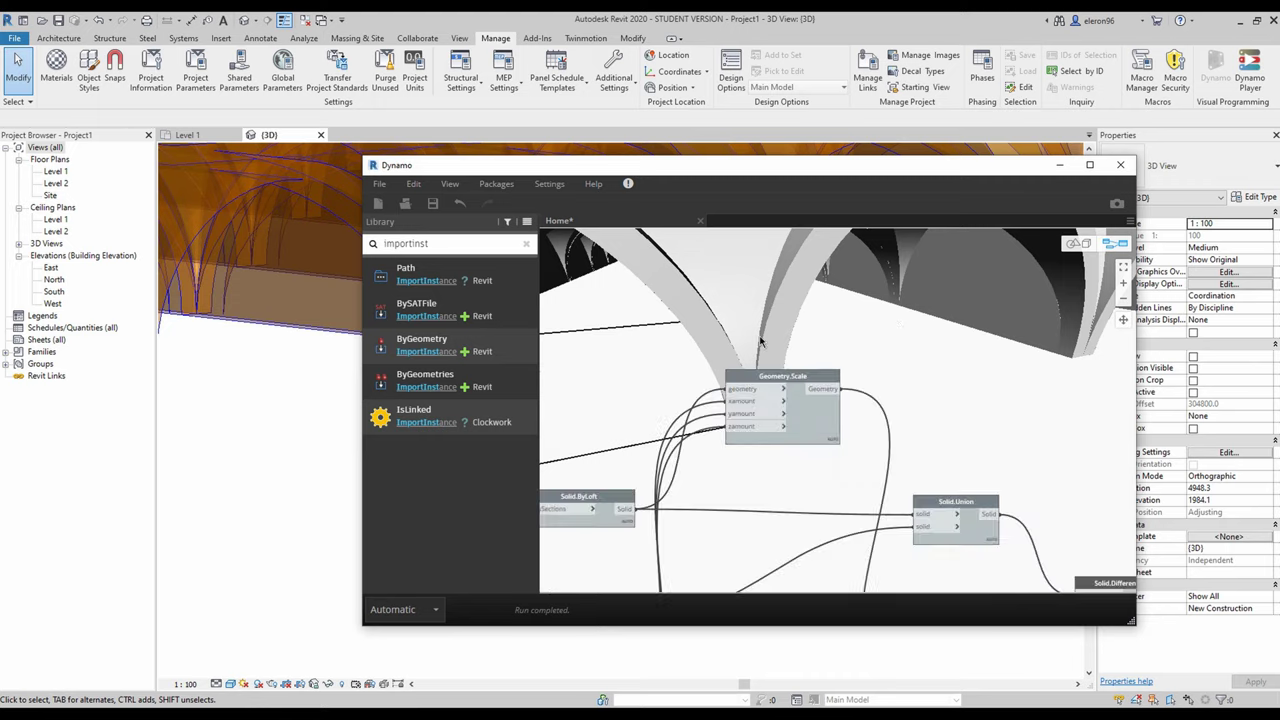
middle_drag(981, 420, 787, 377)
scroll(845, 417, up, 7)
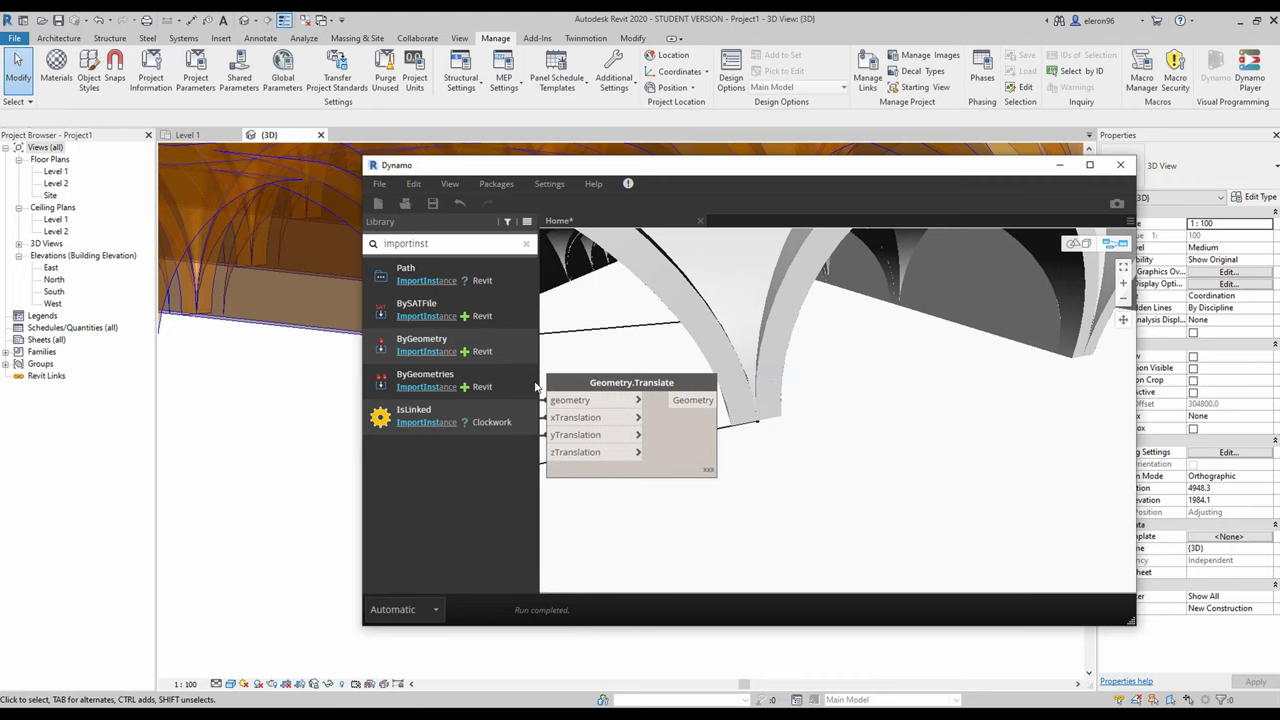
mouse_move(488, 345)
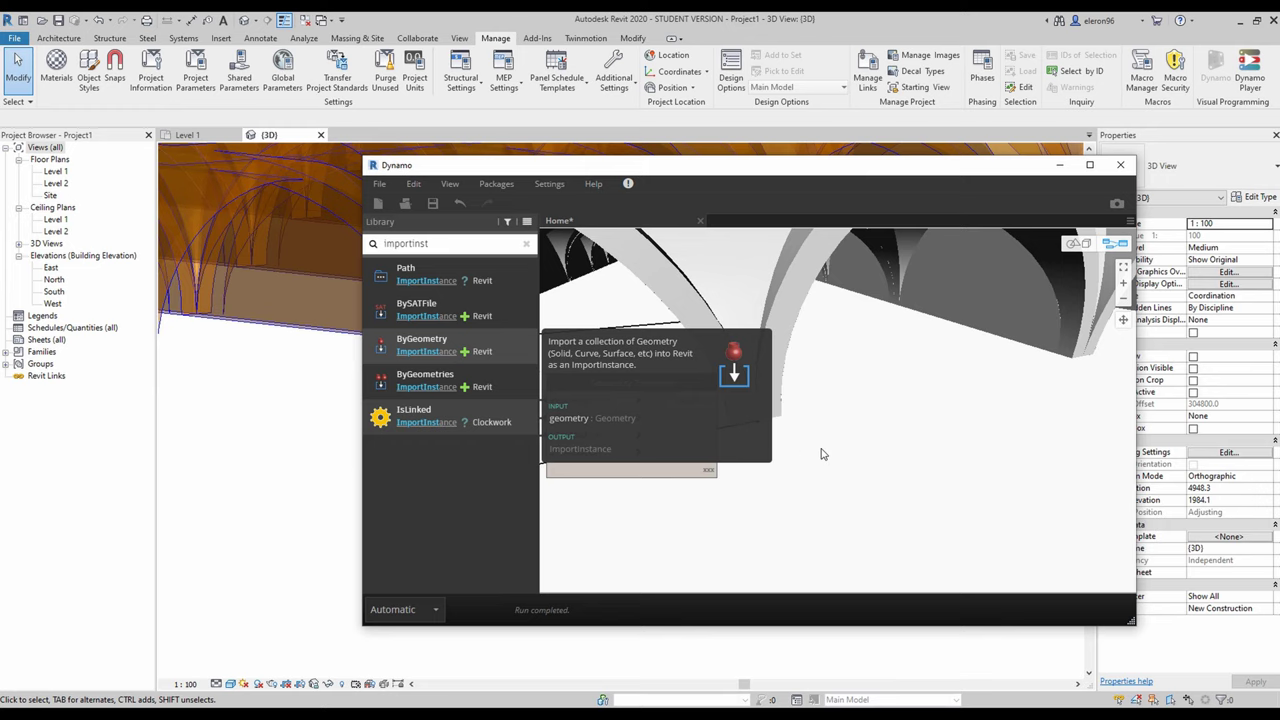
scroll(741, 381, up, 2)
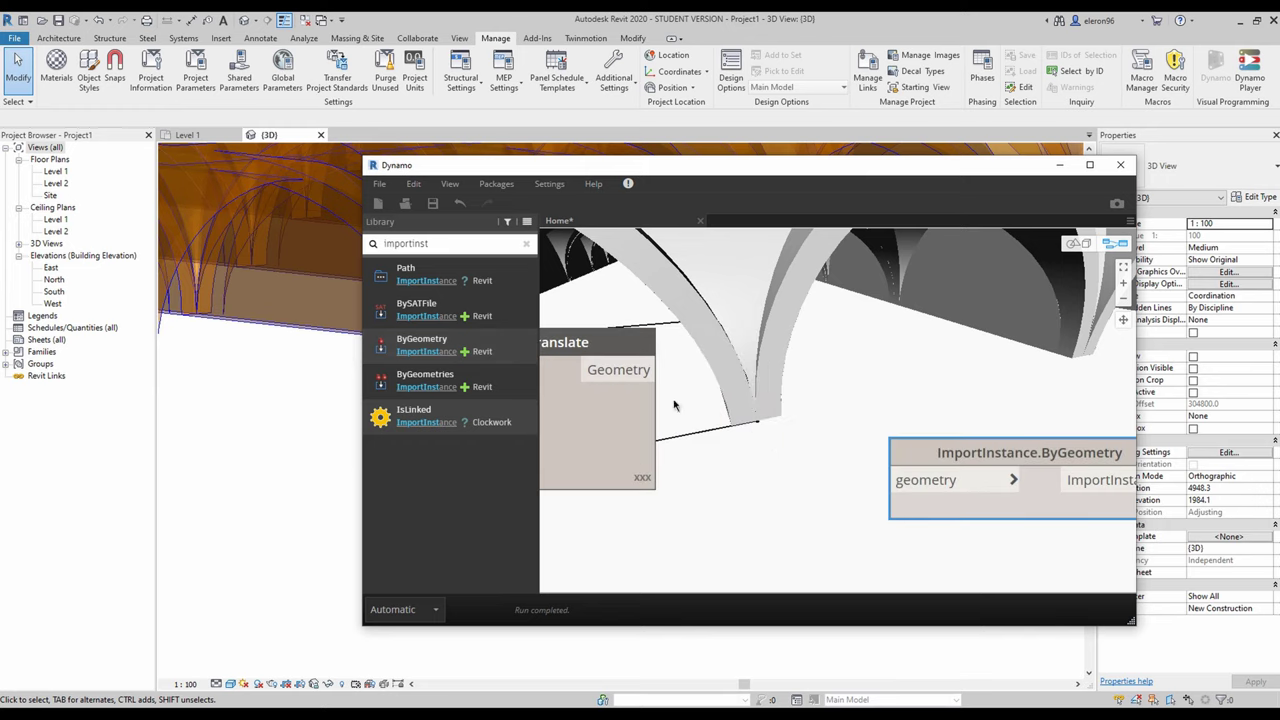
click(726, 458)
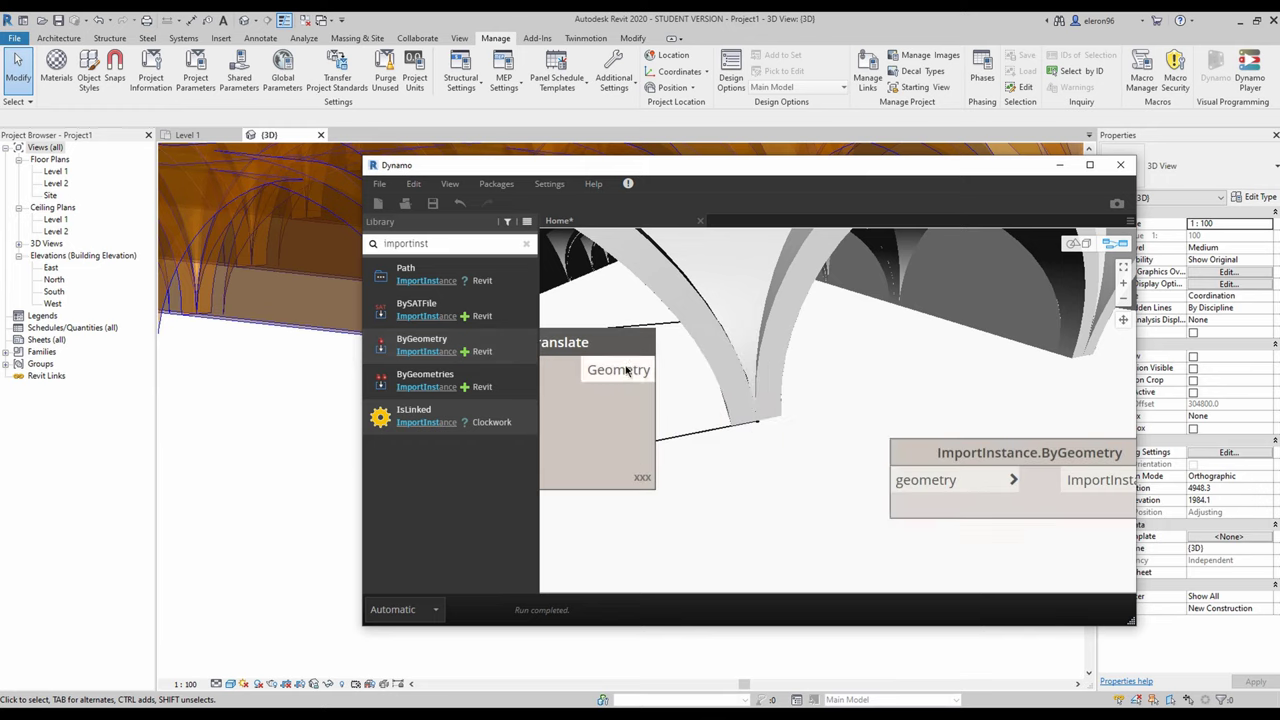
drag(626, 370, 888, 480)
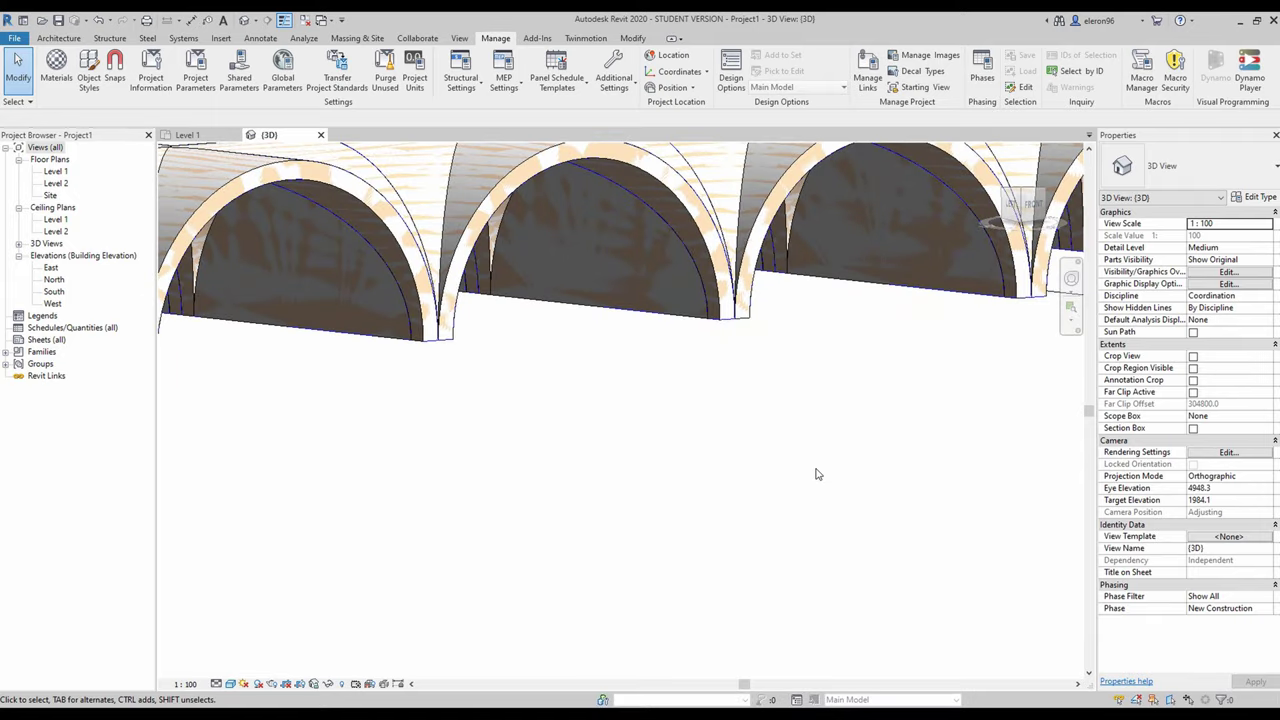
Switch to Revit and examine the imported vault grid from above, below and the front in the 3D view
scroll(566, 460, down, 3)
middle_drag(567, 461, 778, 486)
scroll(520, 447, up, 4)
middle_drag(520, 448, 787, 457)
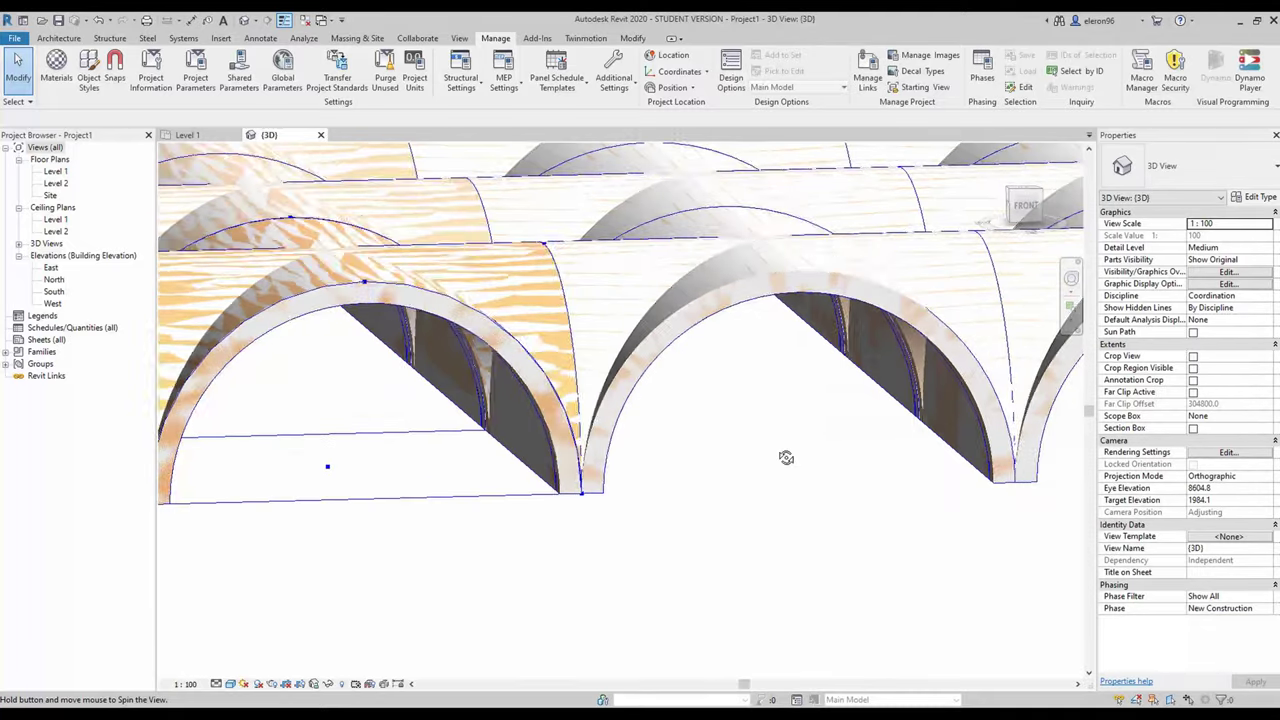
scroll(610, 483, up, 2)
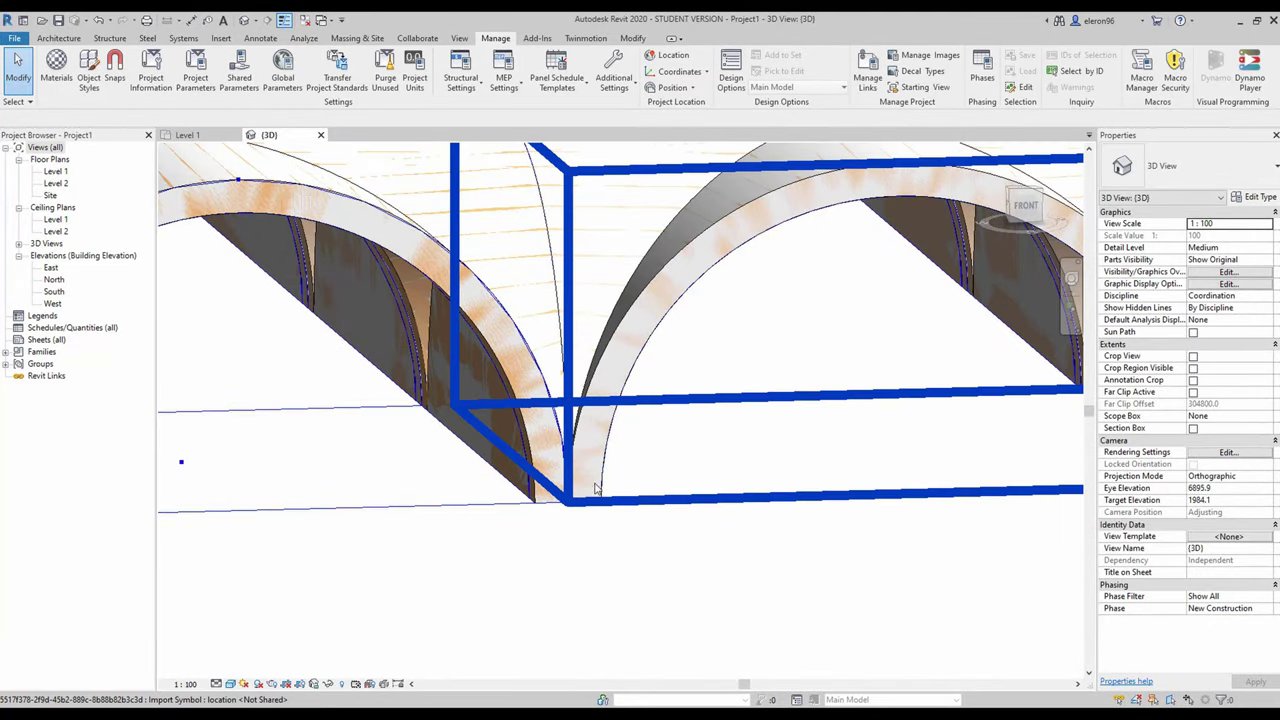
shift+middle_drag(543, 491, 607, 328)
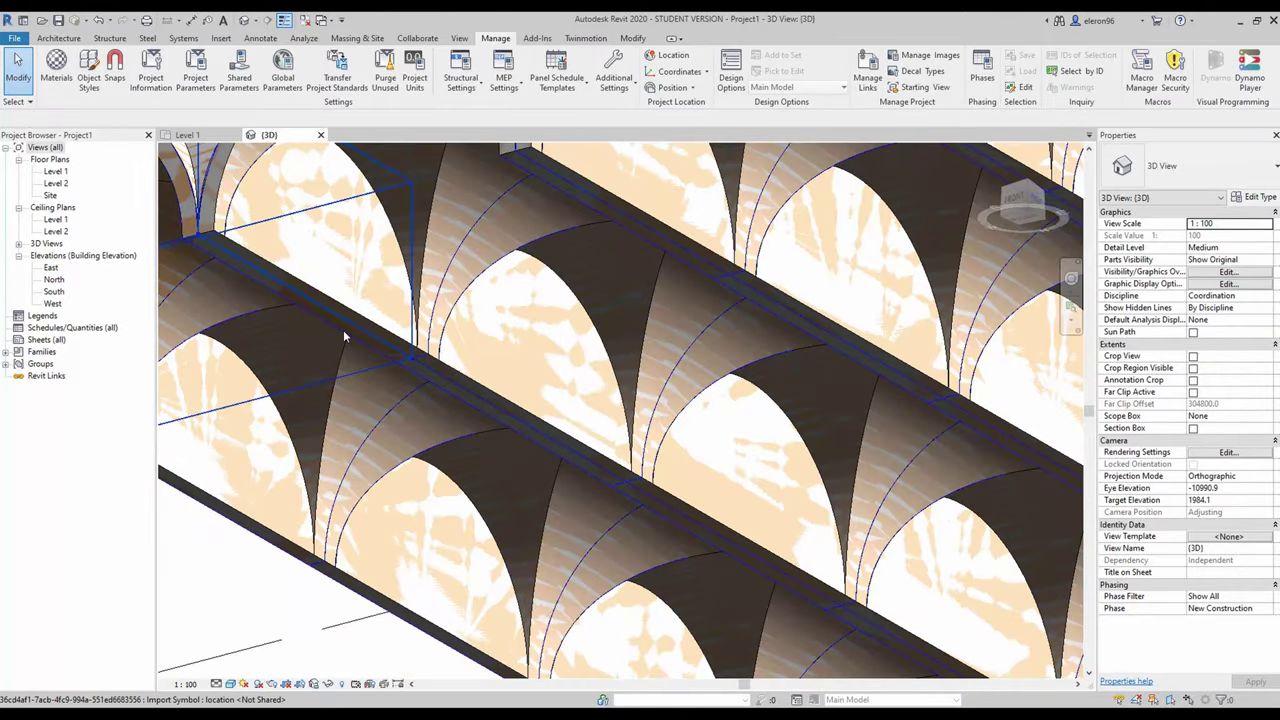
shift+middle_drag(404, 333, 594, 472)
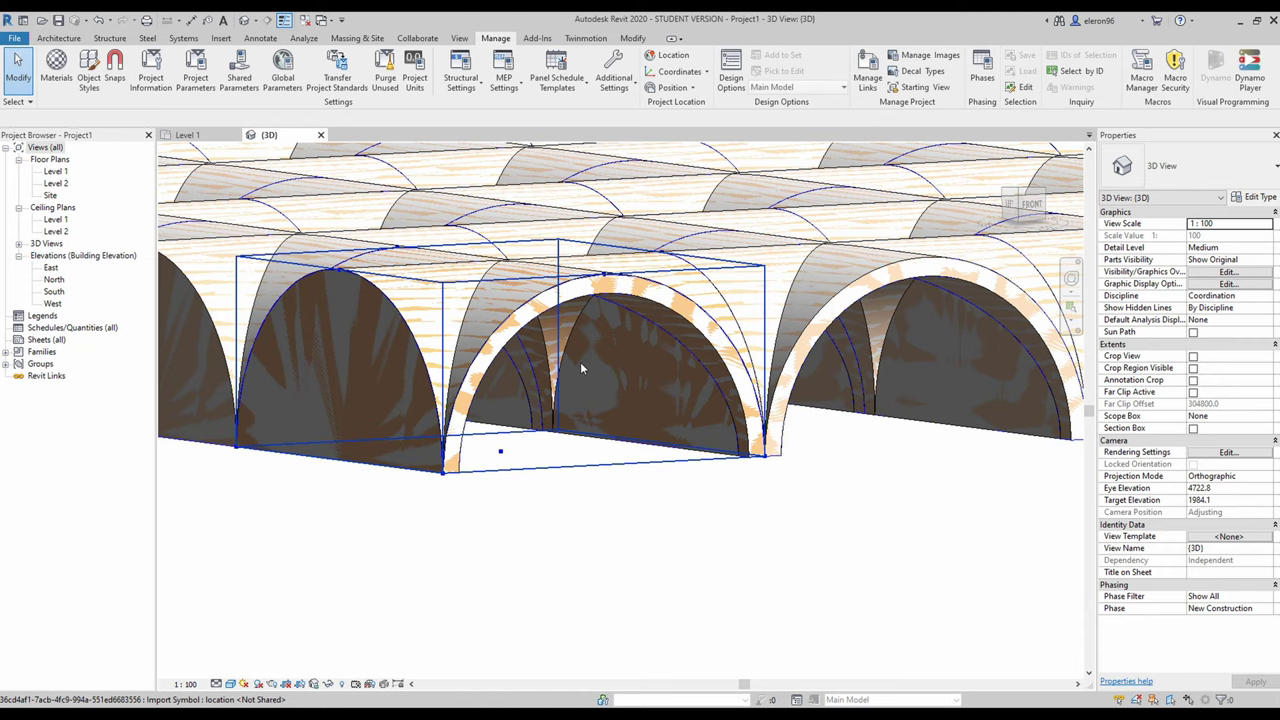
shift+middle_drag(581, 367, 557, 351)
click(562, 478)
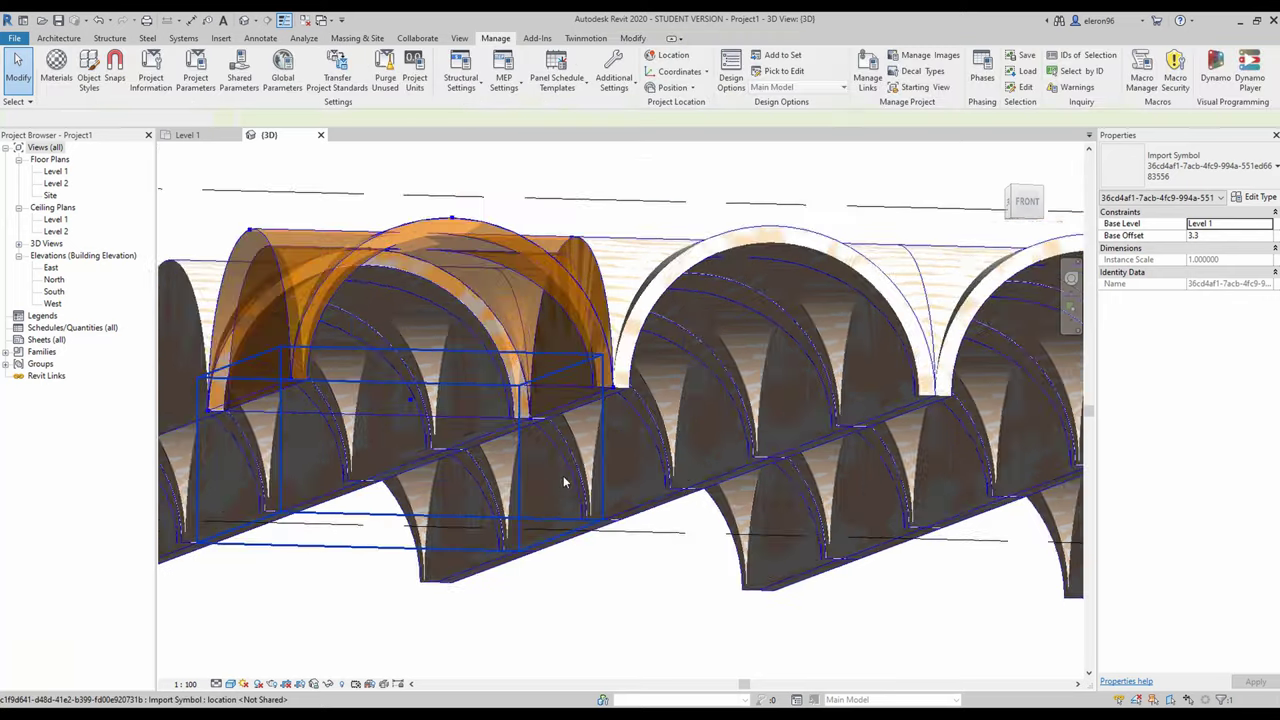
scroll(564, 480, down, 2)
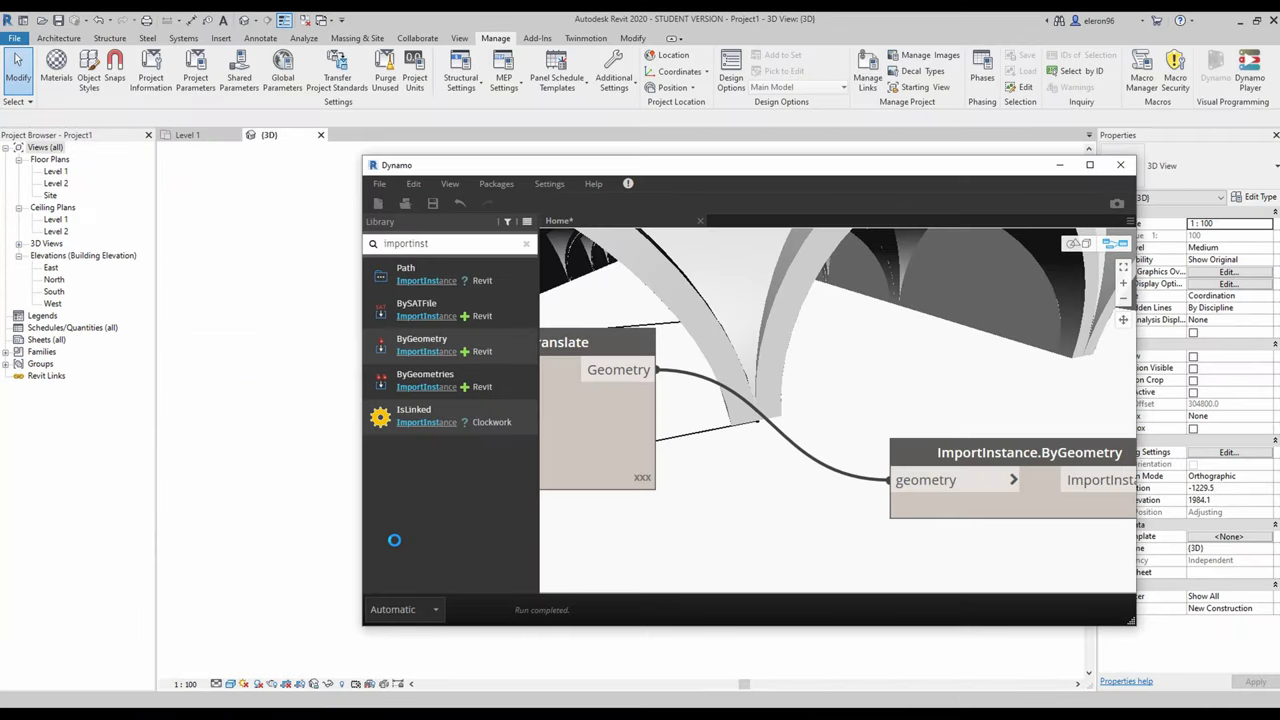
Return to Dynamo and check how the Code Block's 2 and 0.9 outputs feed the lower Geometry.Scale node
scroll(758, 420, down, 5)
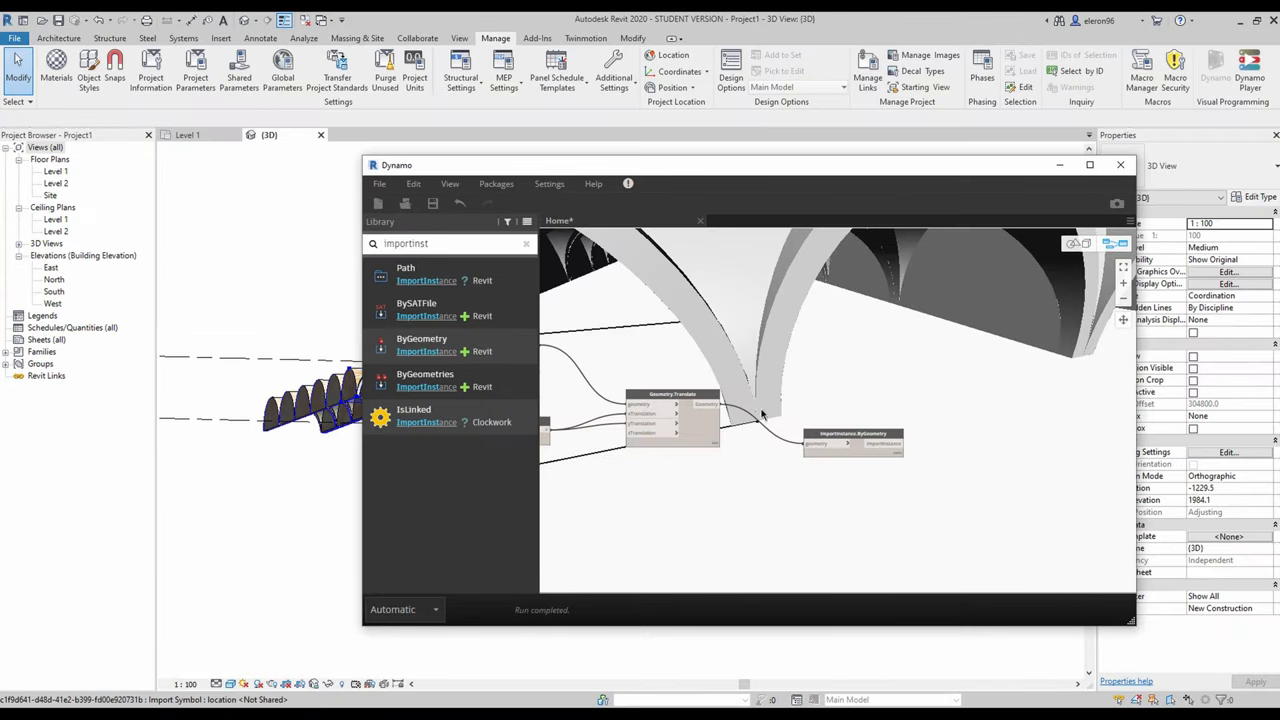
scroll(680, 415, up, 4)
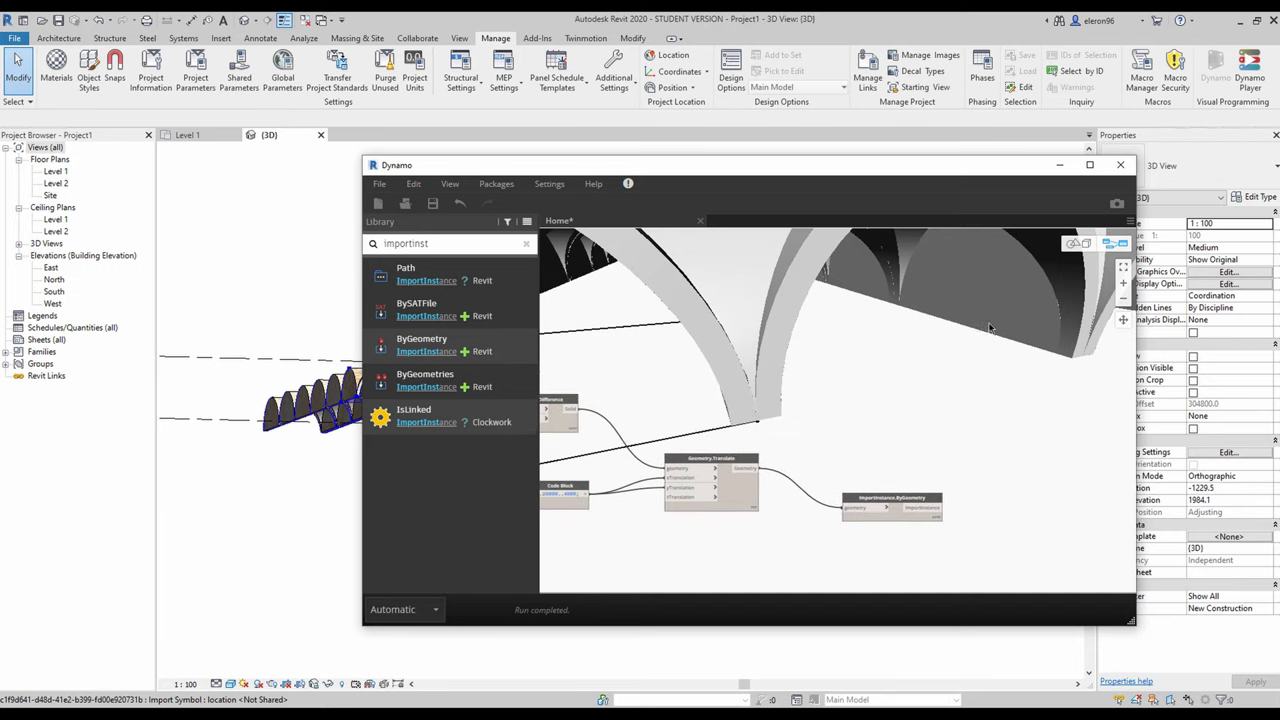
middle_drag(884, 428, 834, 464)
scroll(871, 443, up, 2)
scroll(818, 435, down, 3)
scroll(813, 436, down, 2)
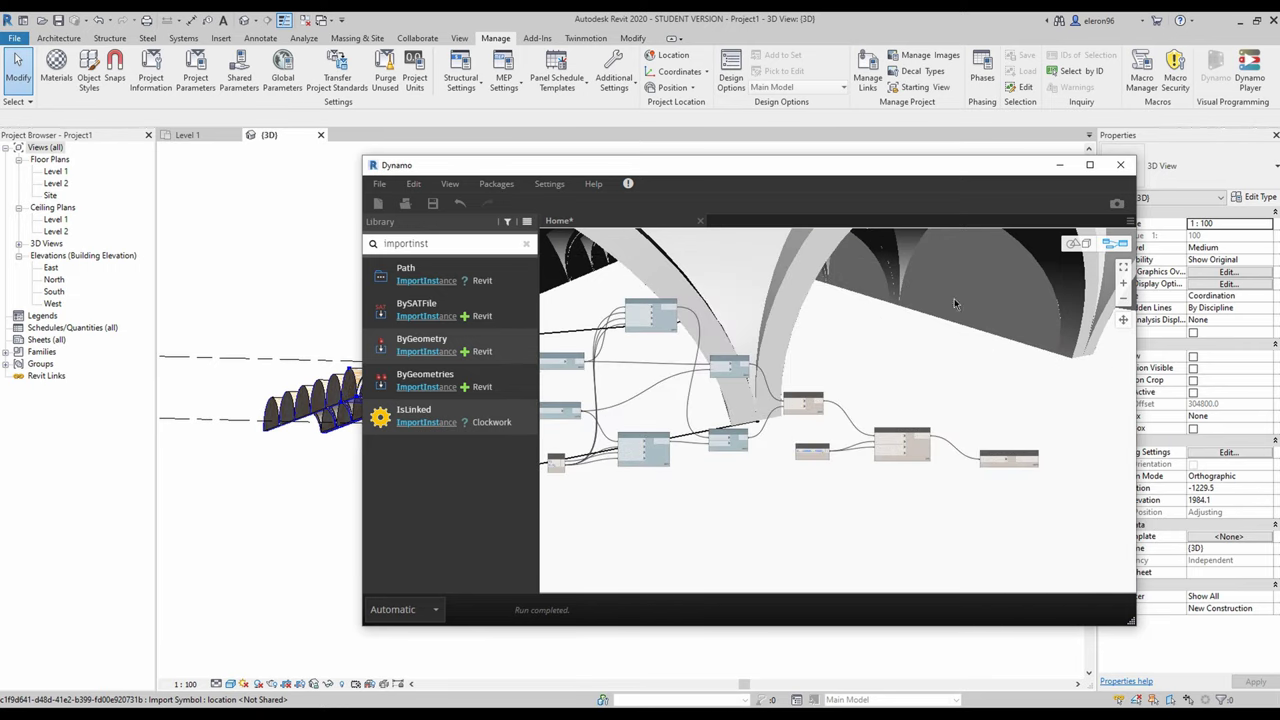
scroll(710, 412, up, 3)
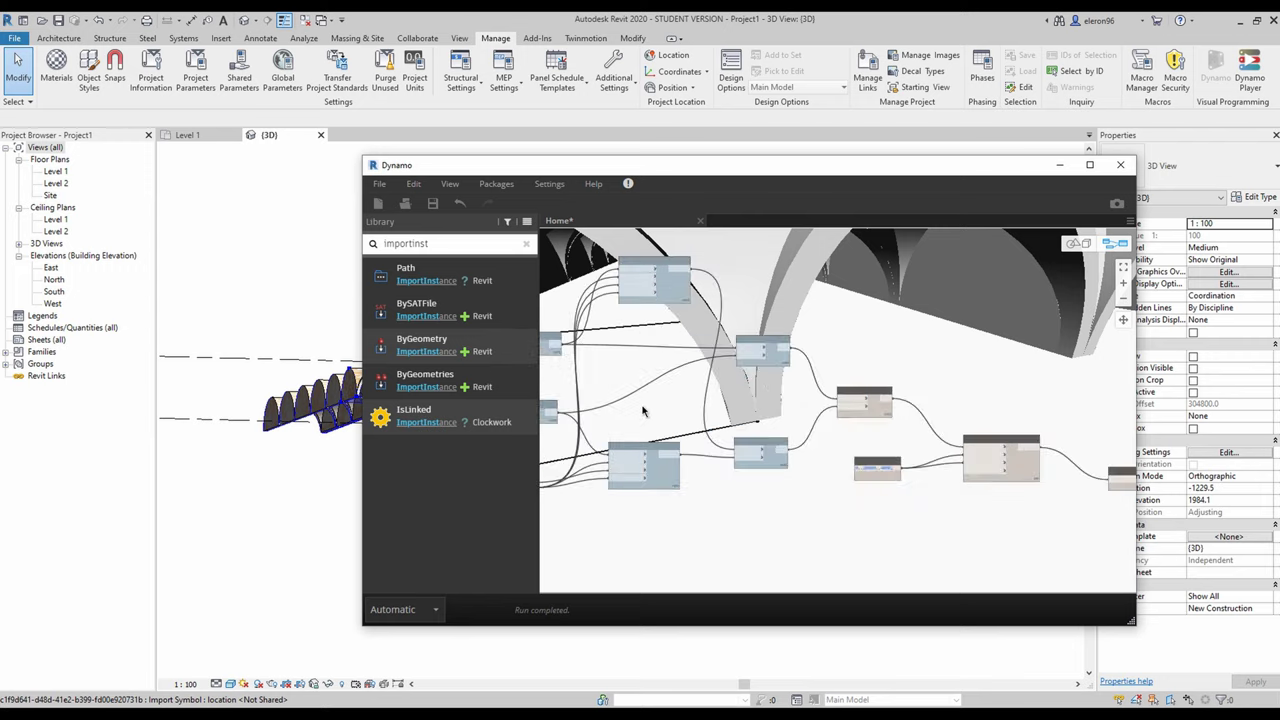
scroll(826, 416, up, 2)
scroll(826, 416, up, 2)
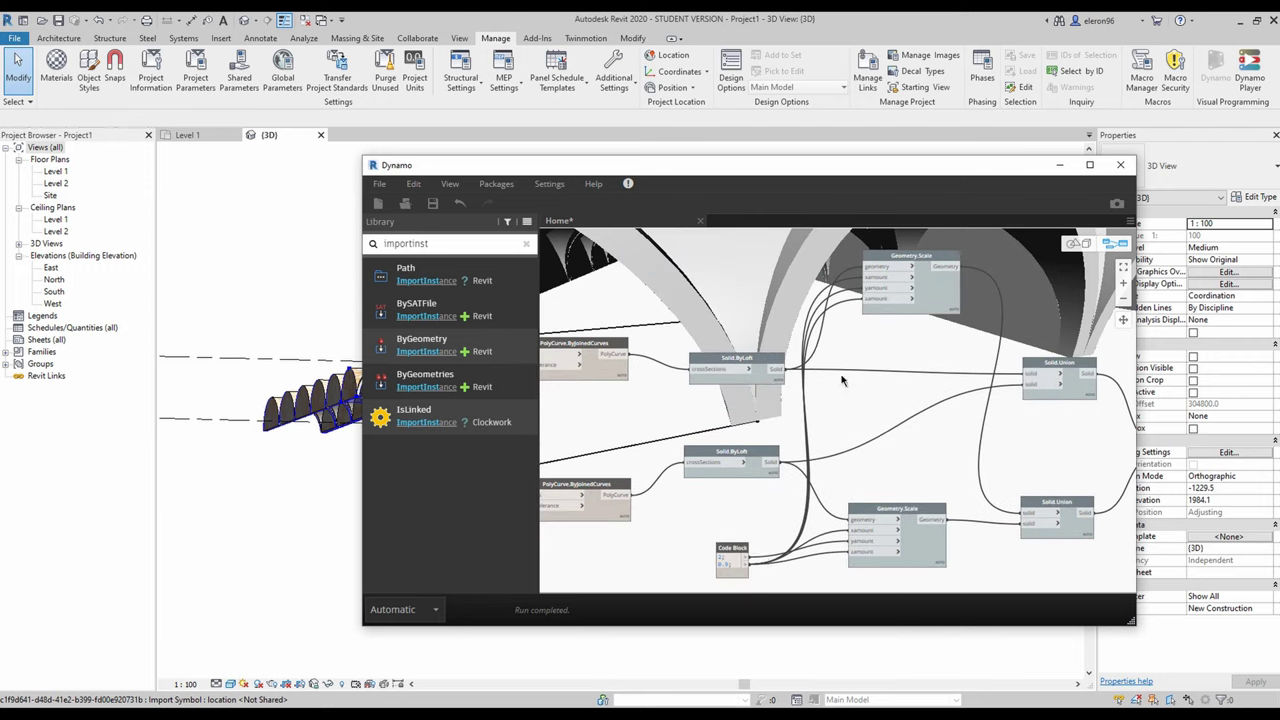
scroll(900, 490, up, 3)
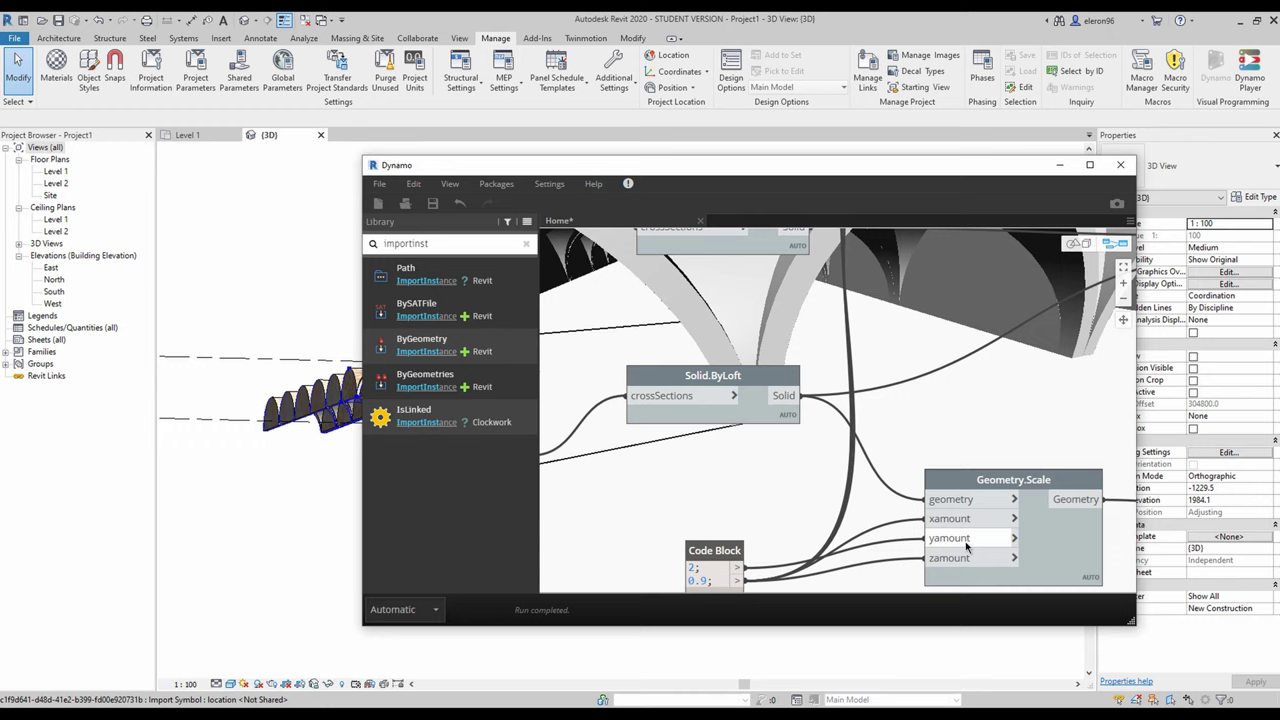
click(738, 568)
drag(944, 552, 945, 557)
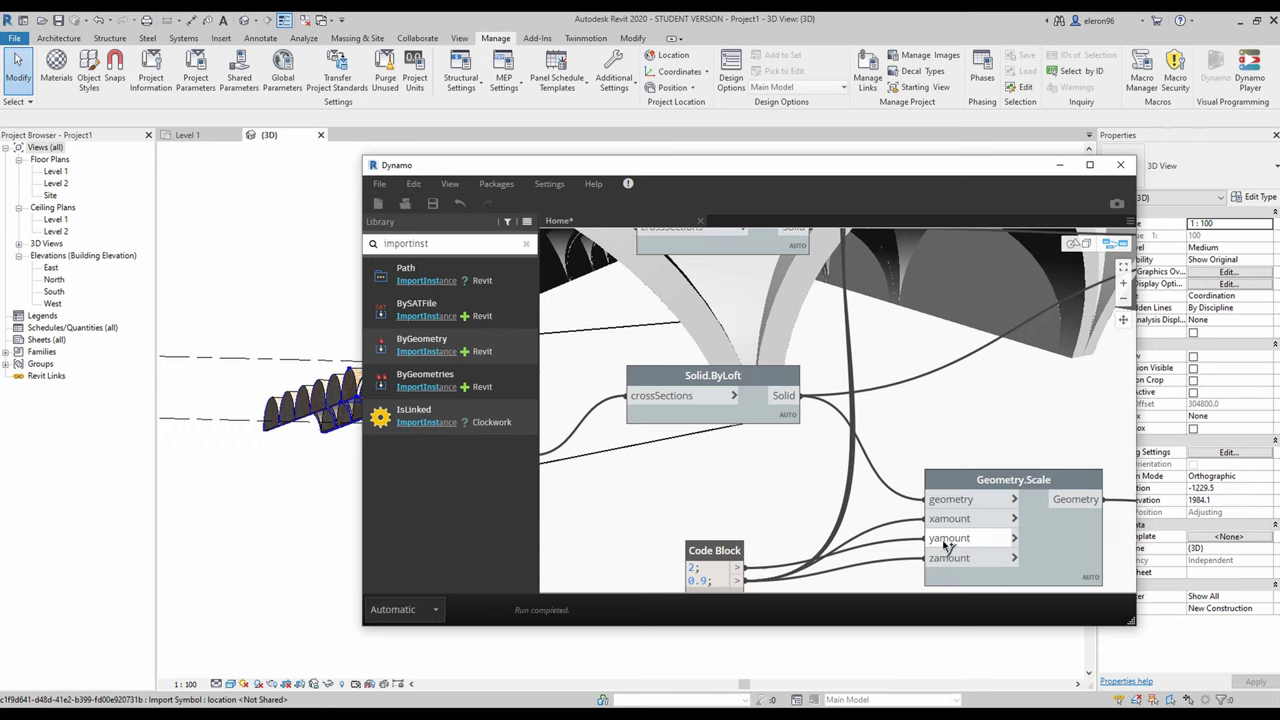
click(738, 569)
Delete the ImportInstance.ByGeometry node from the end of the graph
scroll(748, 555, down, 5)
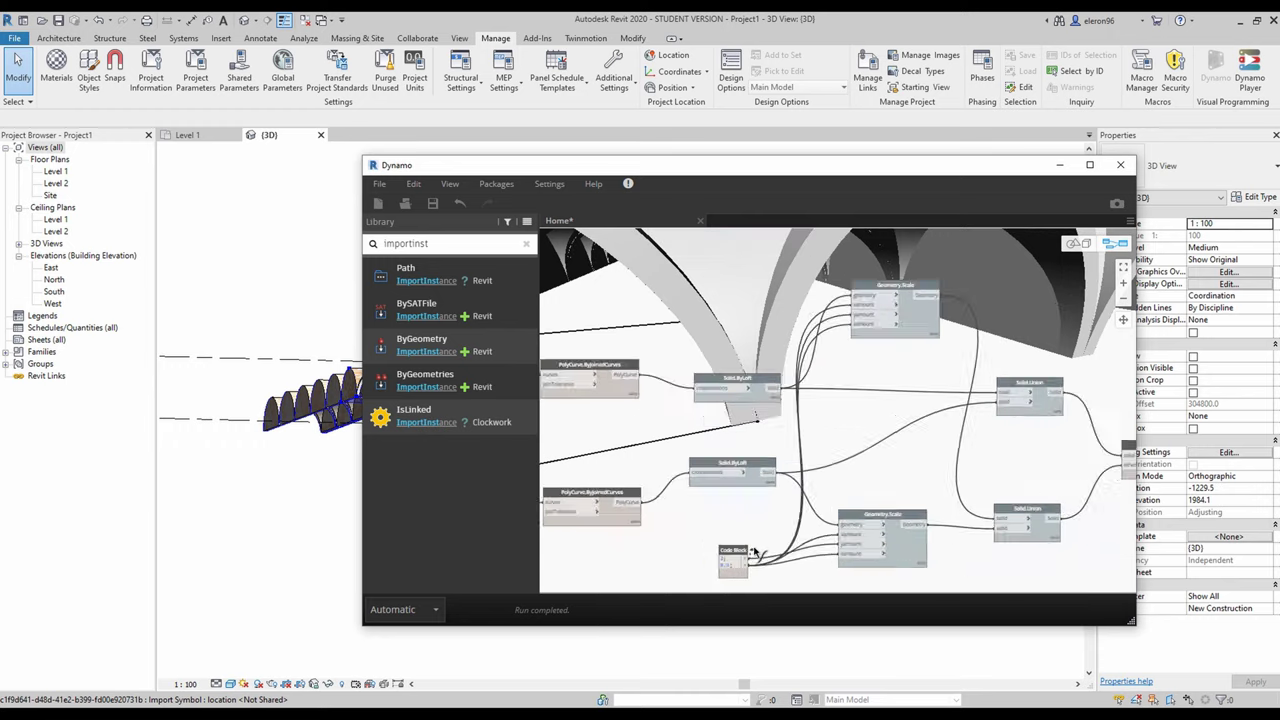
click(1102, 472)
drag(1121, 491, 1084, 570)
key(Delete)
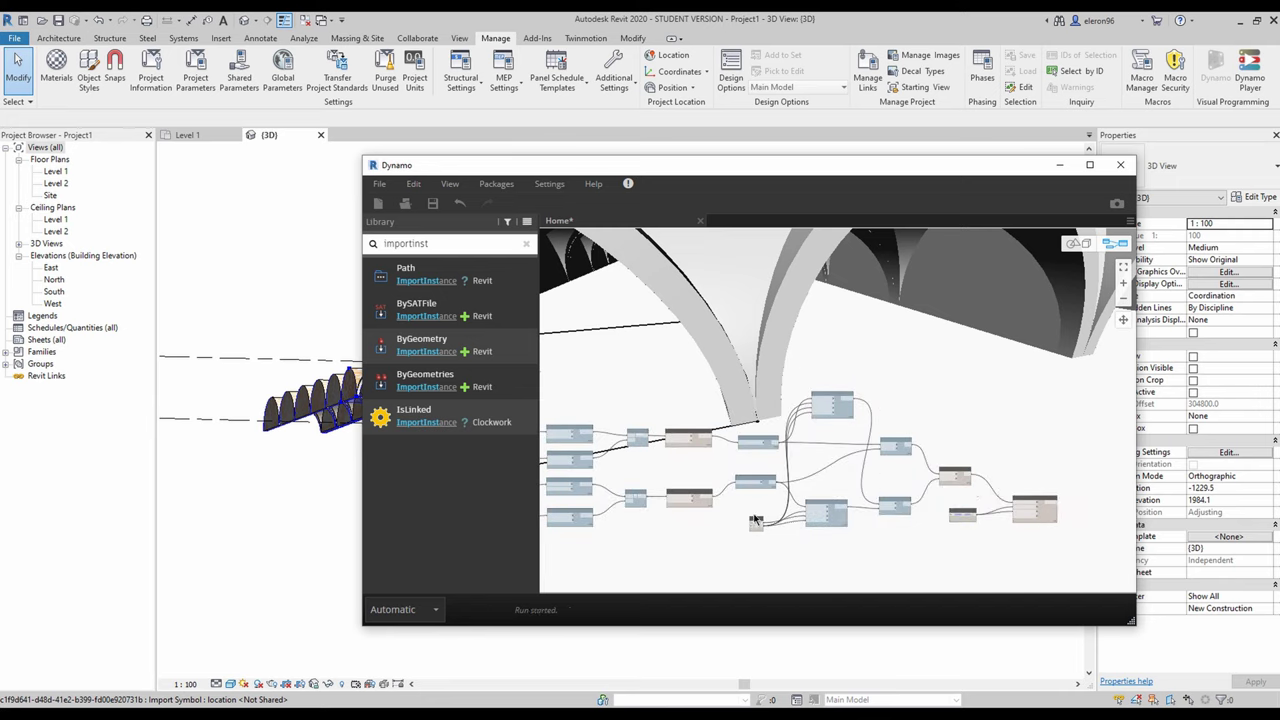
Connect the Code Block's 2 output to the xamount input of the upper Geometry.Scale node
scroll(772, 520, up, 2)
scroll(757, 530, up, 2)
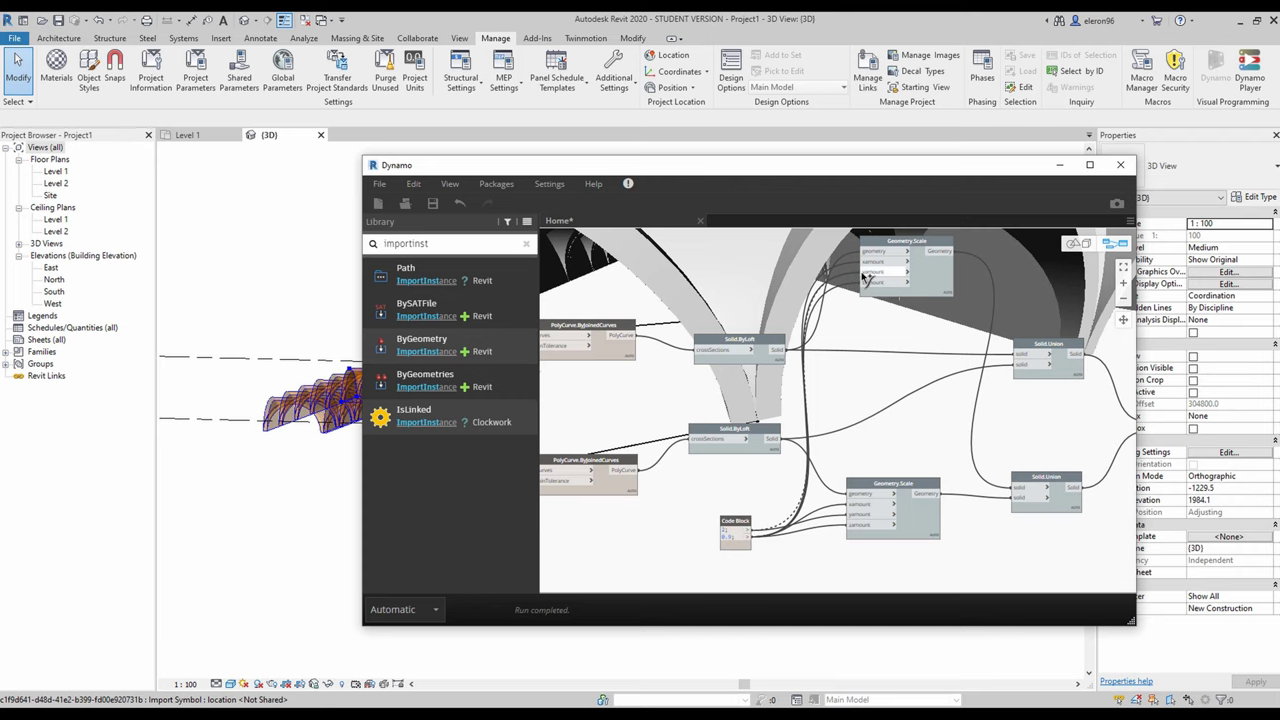
mouse_move(878, 266)
drag(878, 266, 905, 427)
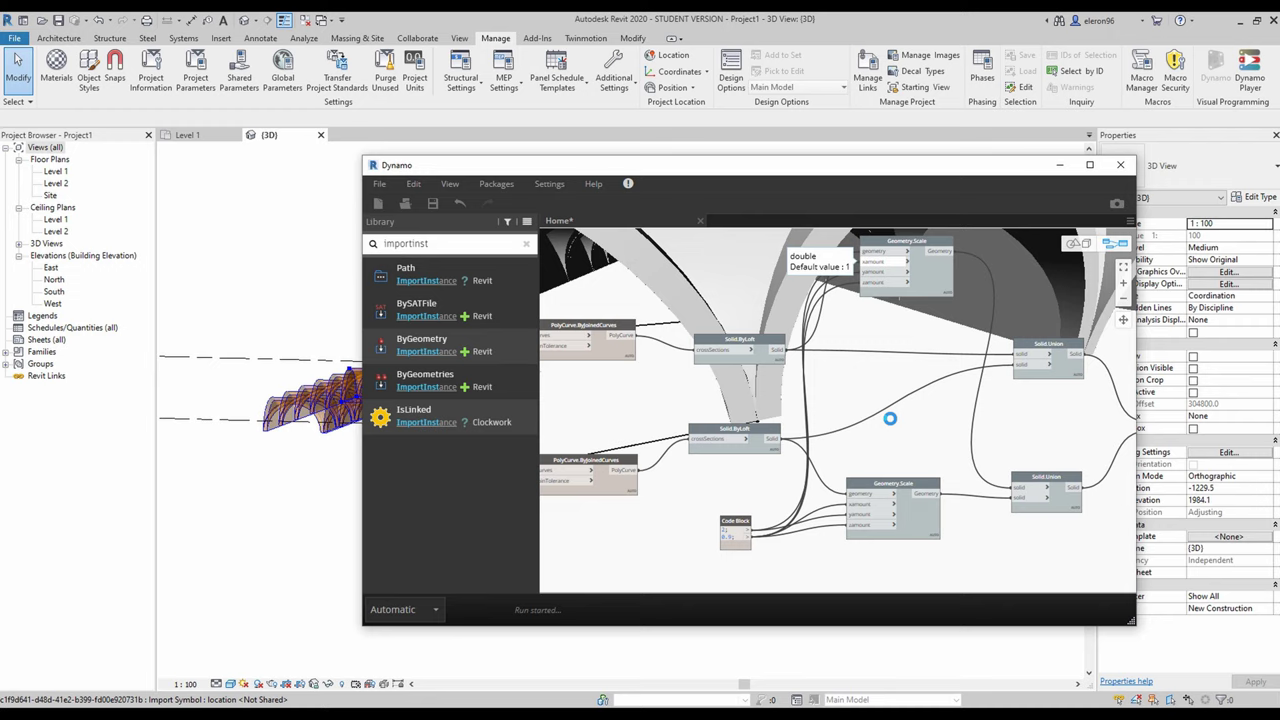
Inspect the whole vault grid in Dynamo's 3D background preview, orbiting to view it from a corner
middle_drag(898, 412, 794, 406)
scroll(888, 432, down, 4)
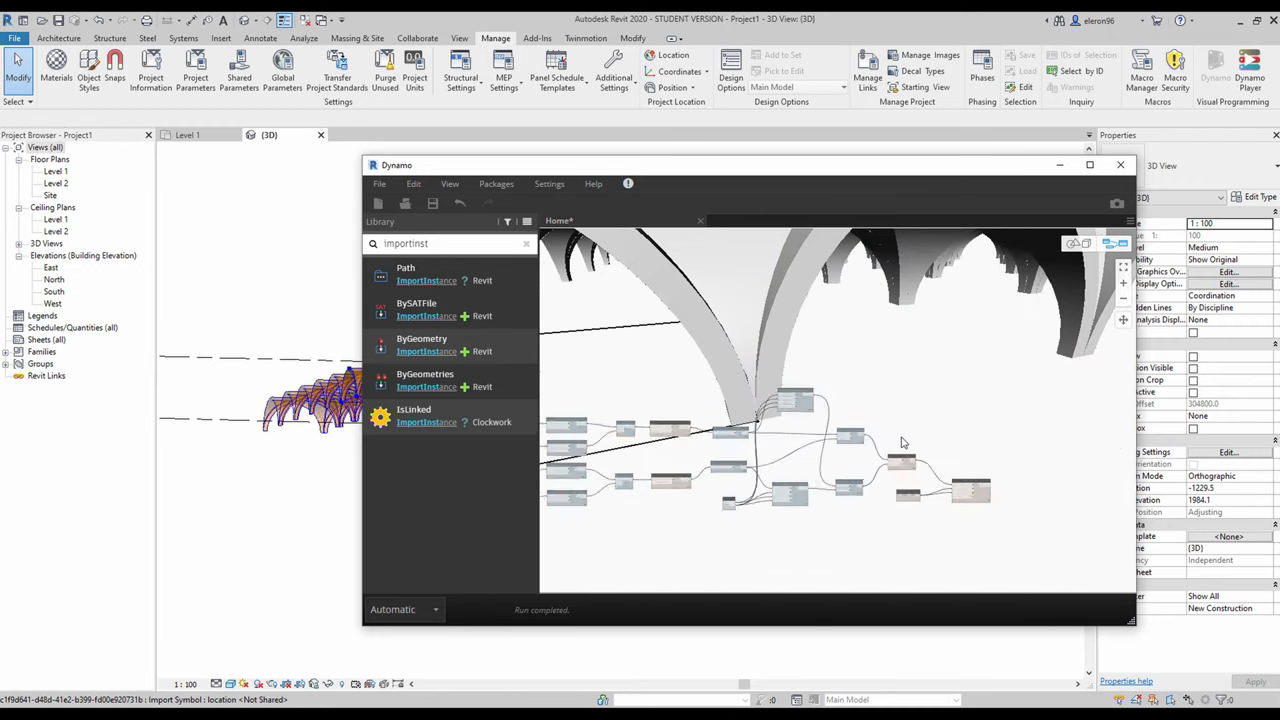
scroll(903, 442, up, 5)
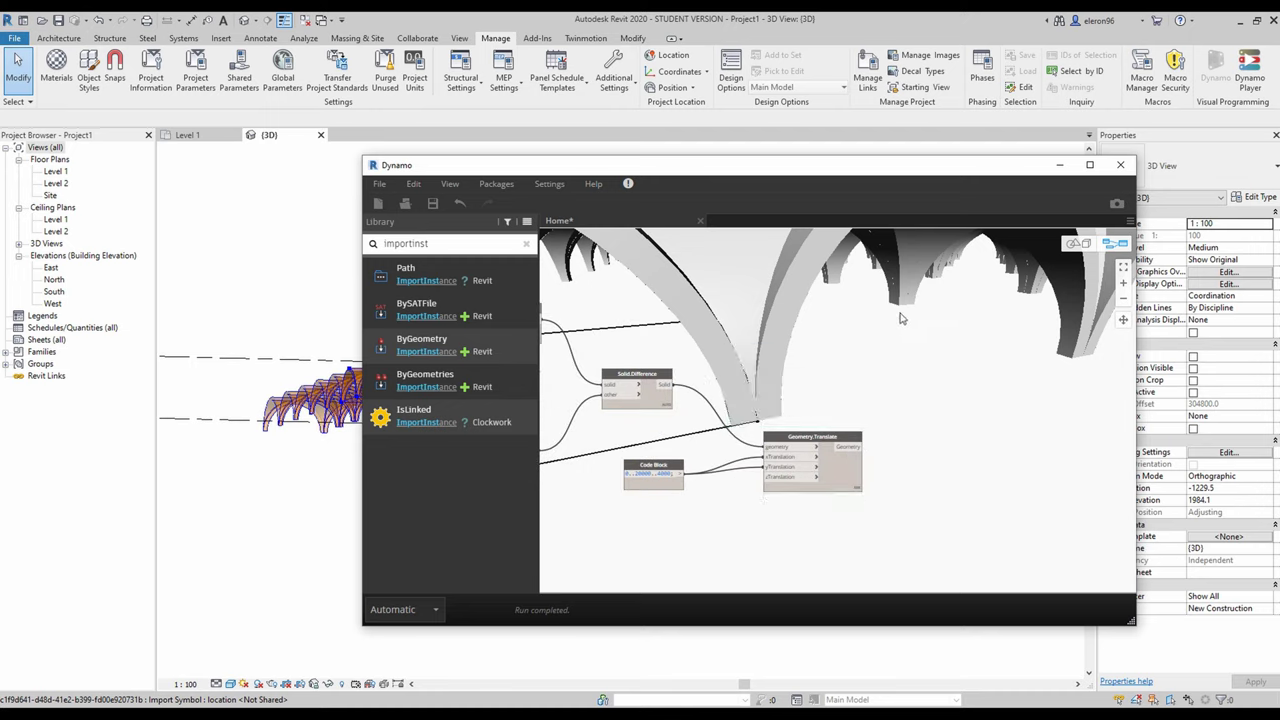
click(1086, 245)
scroll(946, 363, down, 7)
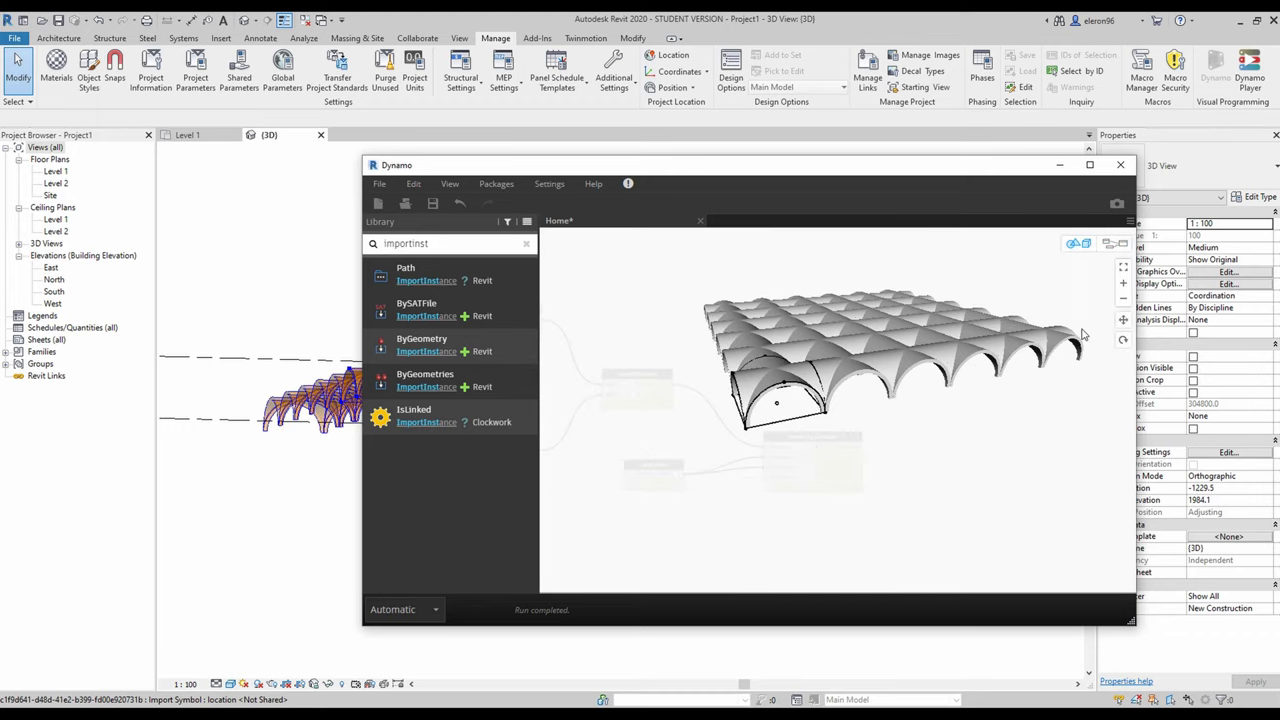
click(1122, 340)
drag(960, 335, 801, 345)
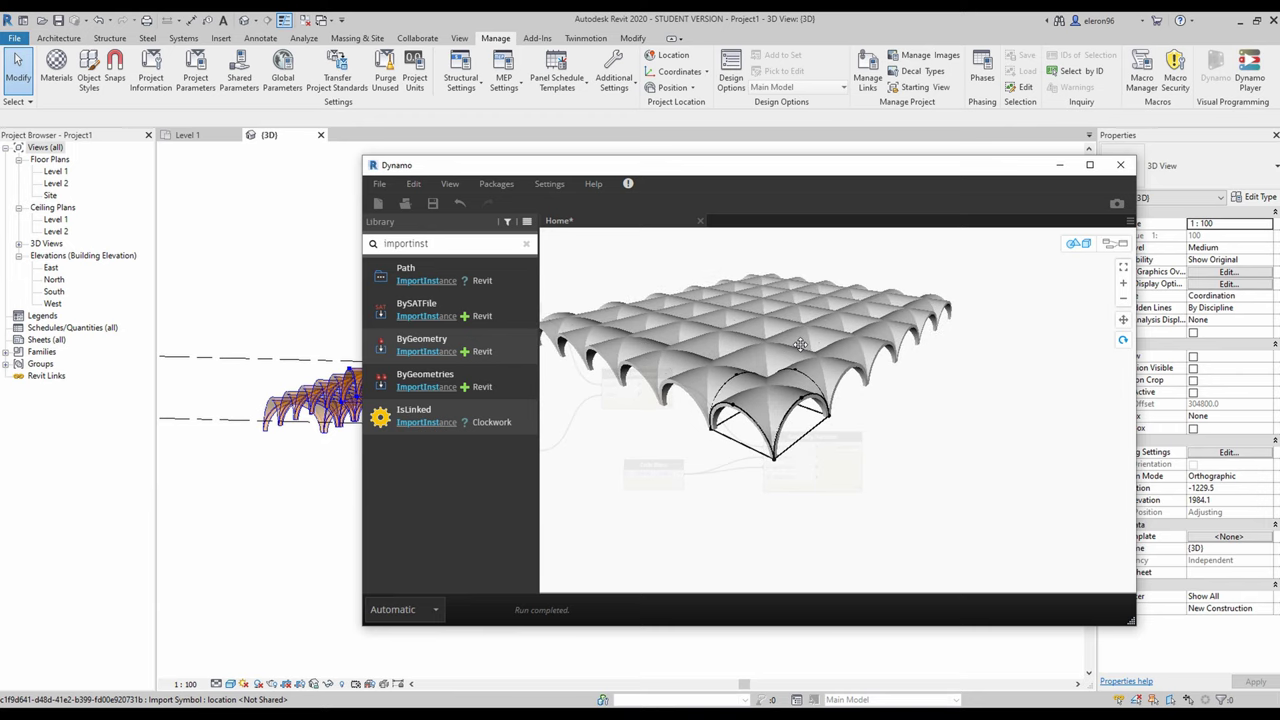